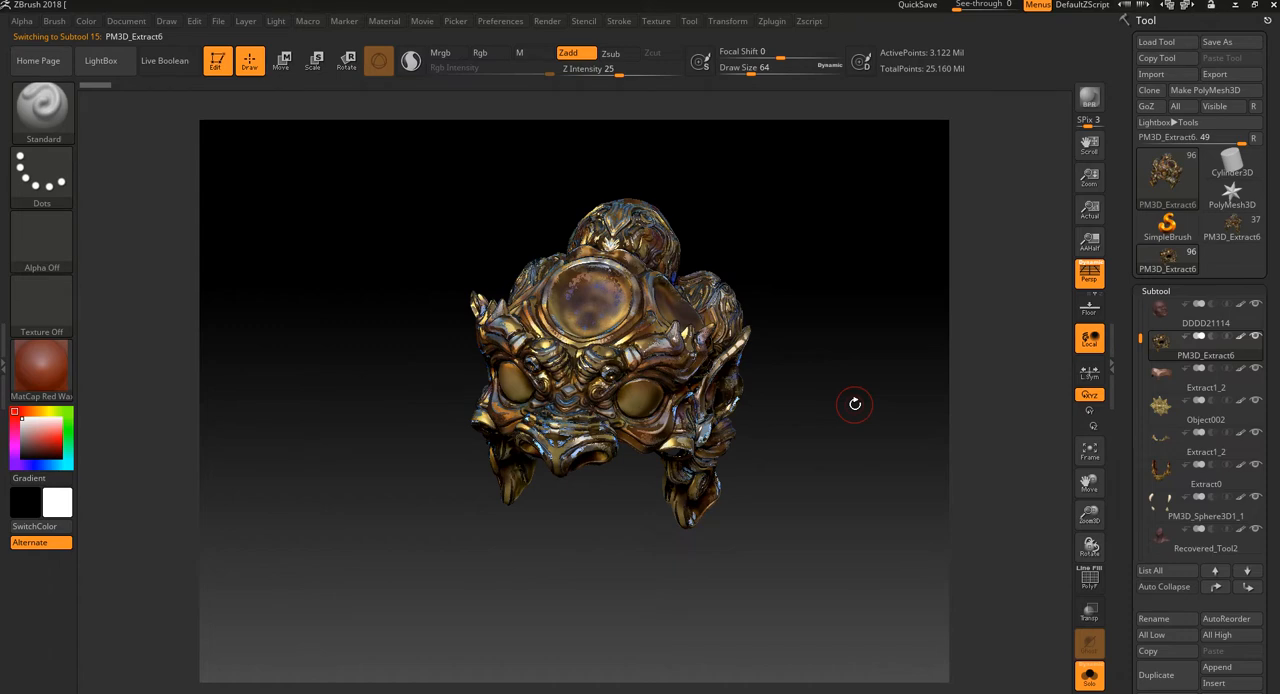
Step: Examine the sculpted mask's surface from the front, the side and above, including the ear and cheek detail up close
{"action": "right_click_drag", "start_coordinate": [811, 418], "coordinate": [807, 383], "text": "ctrl"}
{"action": "left_click_drag", "start_coordinate": [814, 402], "coordinate": [814, 401], "text": "shift"}
{"action": "right_click_drag", "start_coordinate": [814, 401], "coordinate": [820, 457], "text": "ctrl"}
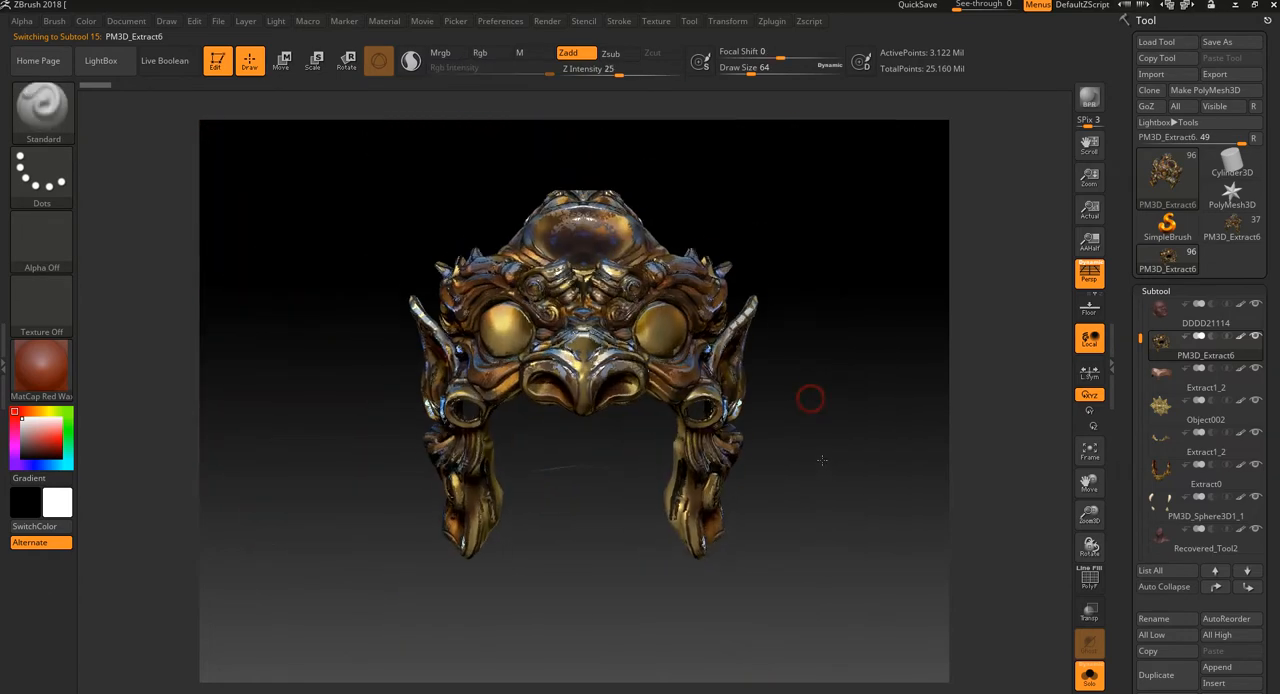
{"action": "mouse_move", "coordinate": [851, 437]}
{"action": "left_mouse_down"}
{"action": "mouse_move", "coordinate": [712, 463]}
{"action": "mouse_move", "coordinate": [860, 449]}
{"action": "mouse_move", "coordinate": [858, 636]}
{"action": "mouse_move", "coordinate": [846, 426]}
{"action": "left_mouse_up"}
{"action": "mouse_move", "coordinate": [872, 477]}
{"action": "left_mouse_down"}
{"action": "mouse_move", "coordinate": [826, 468]}
{"action": "mouse_move", "coordinate": [843, 446]}
{"action": "left_mouse_up"}
{"action": "right_click_drag", "start_coordinate": [843, 446], "coordinate": [869, 511], "text": "ctrl"}
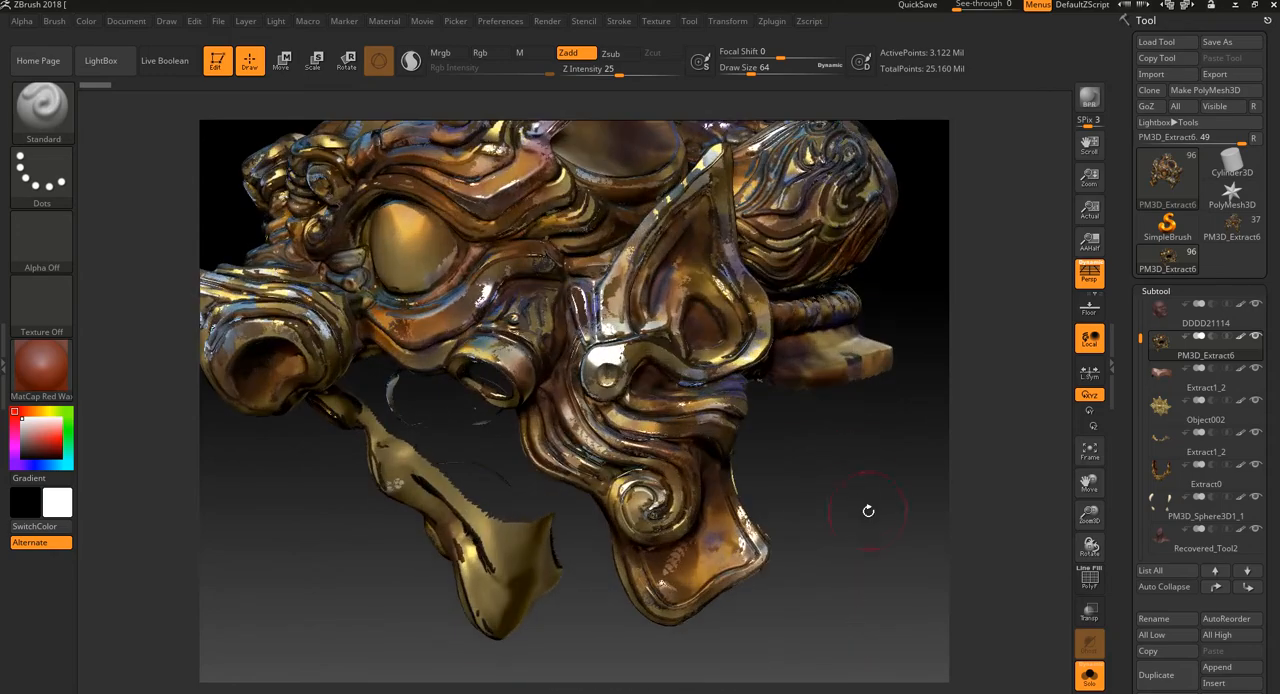
{"action": "left_click_drag", "start_coordinate": [869, 511], "coordinate": [900, 593], "text": "alt"}
{"action": "right_click_drag", "start_coordinate": [900, 593], "coordinate": [925, 532], "text": "ctrl"}
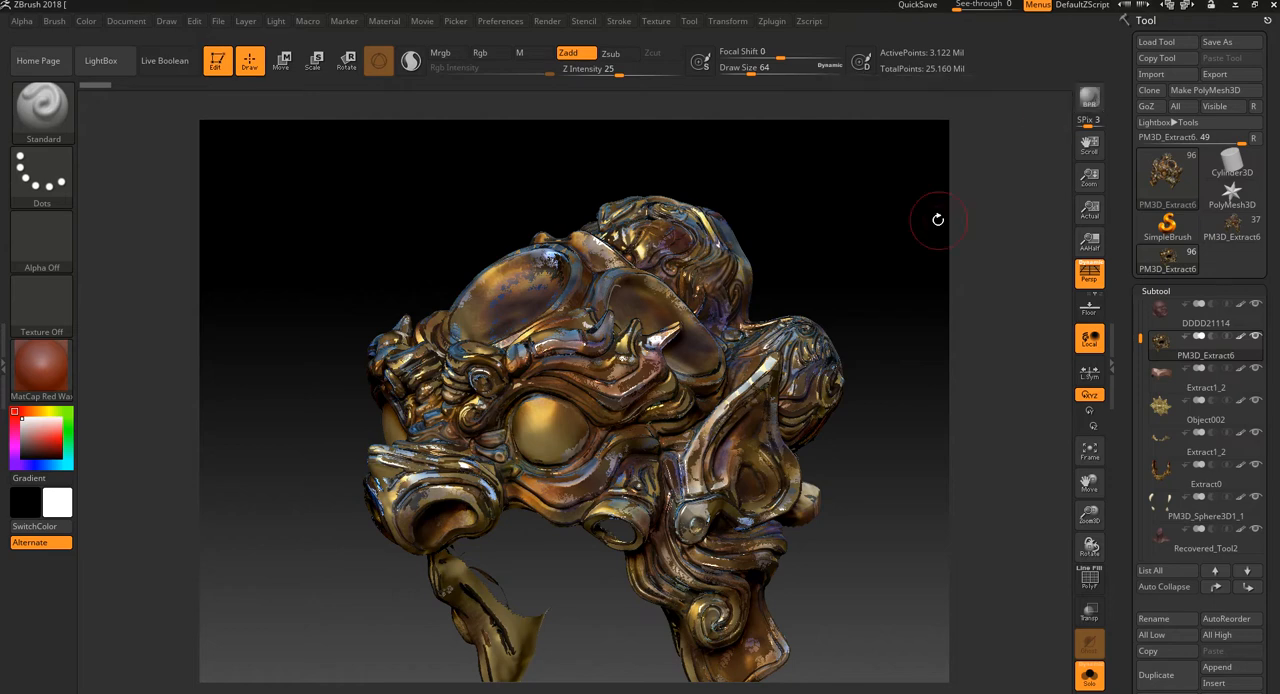
{"action": "left_click_drag", "start_coordinate": [943, 214], "coordinate": [986, 146]}
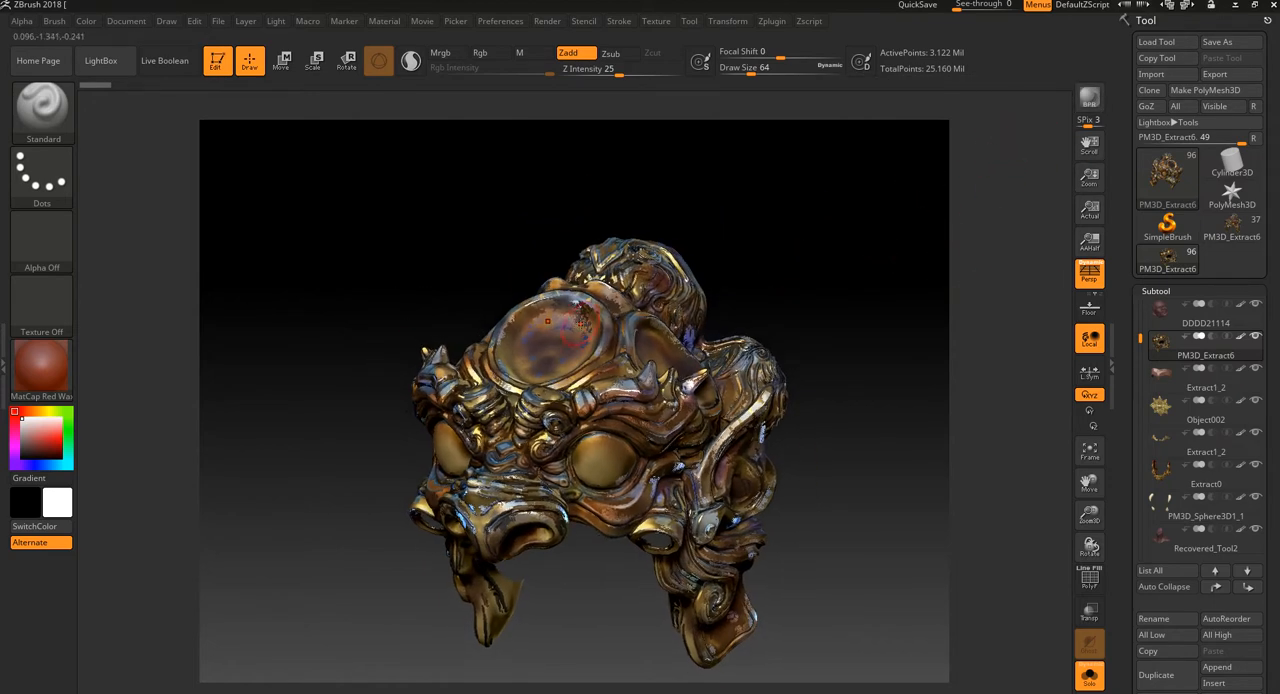
Step: Render the mask with BPR and inspect its bronze-coloured surface from the front and three-quarter side
{"action": "left_click", "coordinate": [1089, 99]}
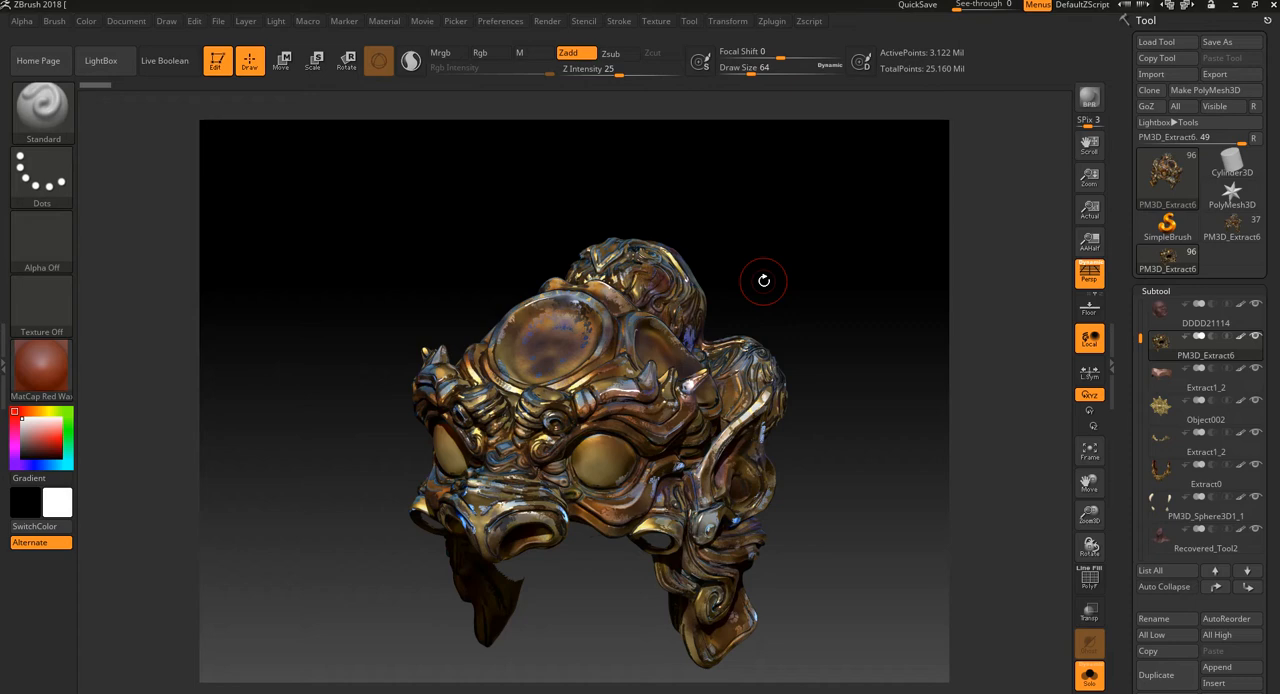
{"action": "left_click_drag", "start_coordinate": [723, 263], "coordinate": [806, 303]}
{"action": "key", "text": "f"}
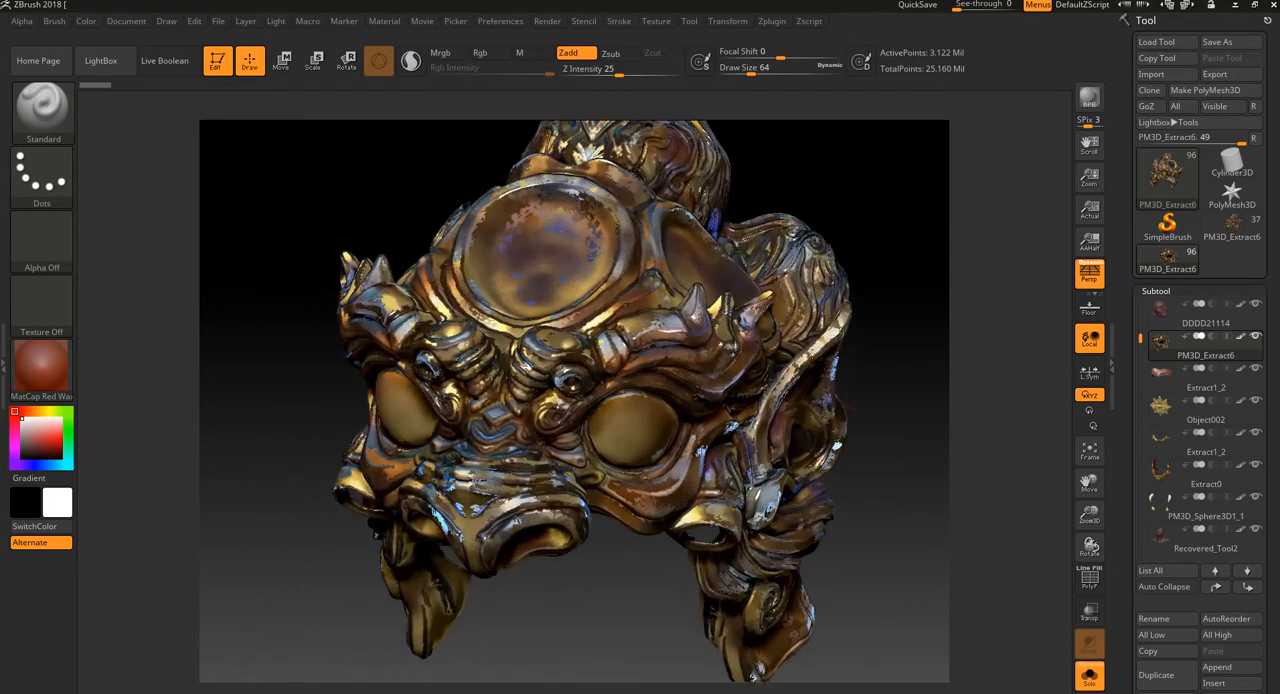
{"action": "left_click_drag", "start_coordinate": [905, 423], "coordinate": [866, 374], "text": "alt"}
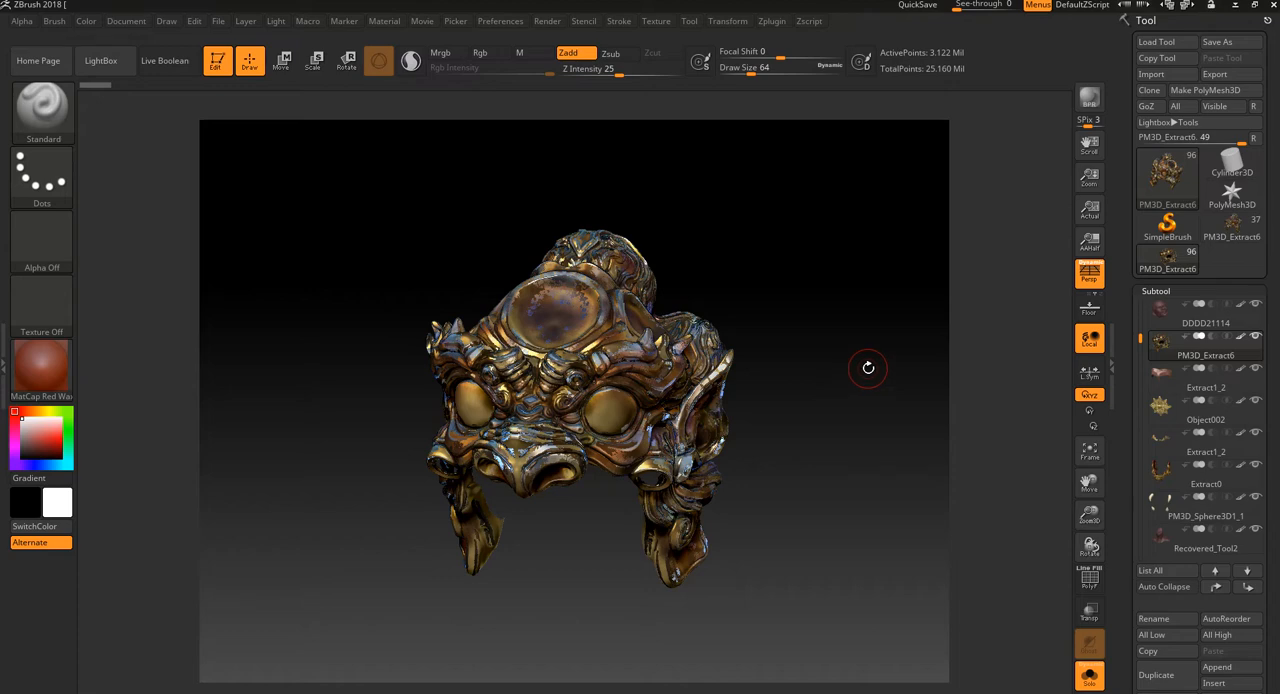
{"action": "left_click_drag", "start_coordinate": [868, 367], "coordinate": [914, 604]}
{"action": "left_click_drag", "start_coordinate": [937, 540], "coordinate": [894, 429], "text": "alt"}
{"action": "mouse_move", "coordinate": [889, 510]}
{"action": "left_mouse_down", "text": "alt"}
{"action": "mouse_move", "coordinate": [917, 515]}
{"action": "mouse_move", "coordinate": [860, 485]}
{"action": "mouse_move", "coordinate": [879, 512]}
{"action": "mouse_move", "coordinate": [870, 501]}
{"action": "left_mouse_up", "text": "alt"}
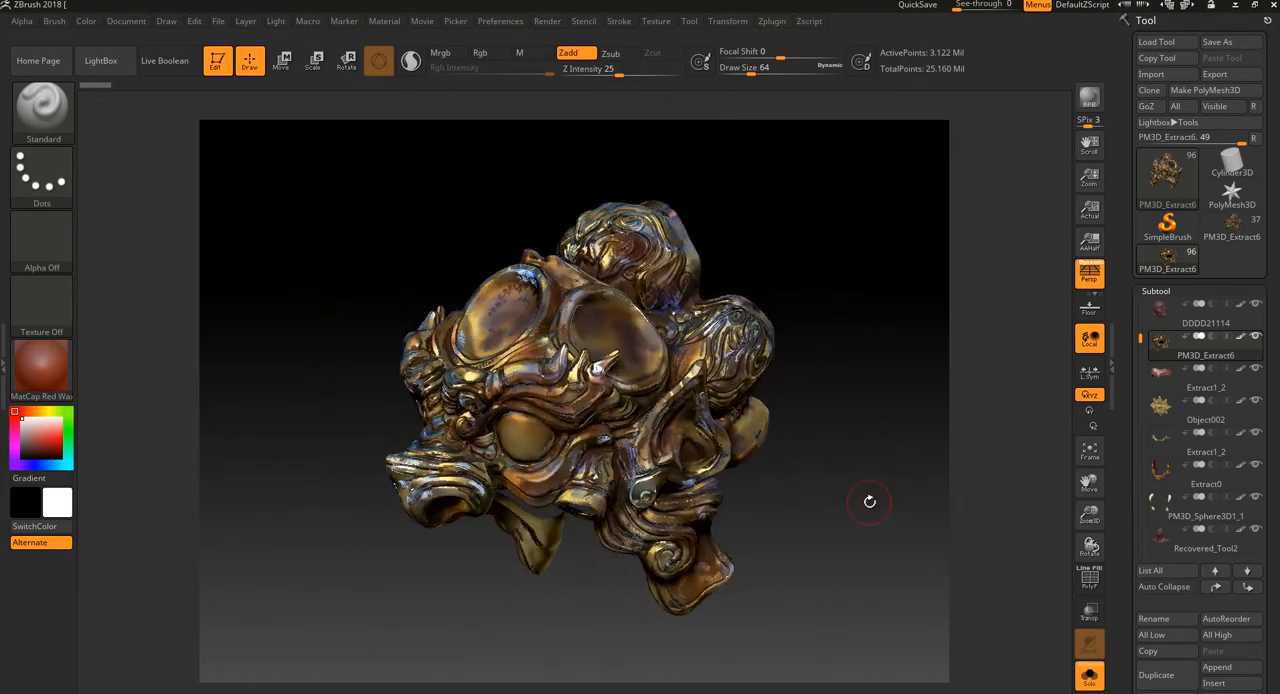
{"action": "left_click", "coordinate": [620, 22]}
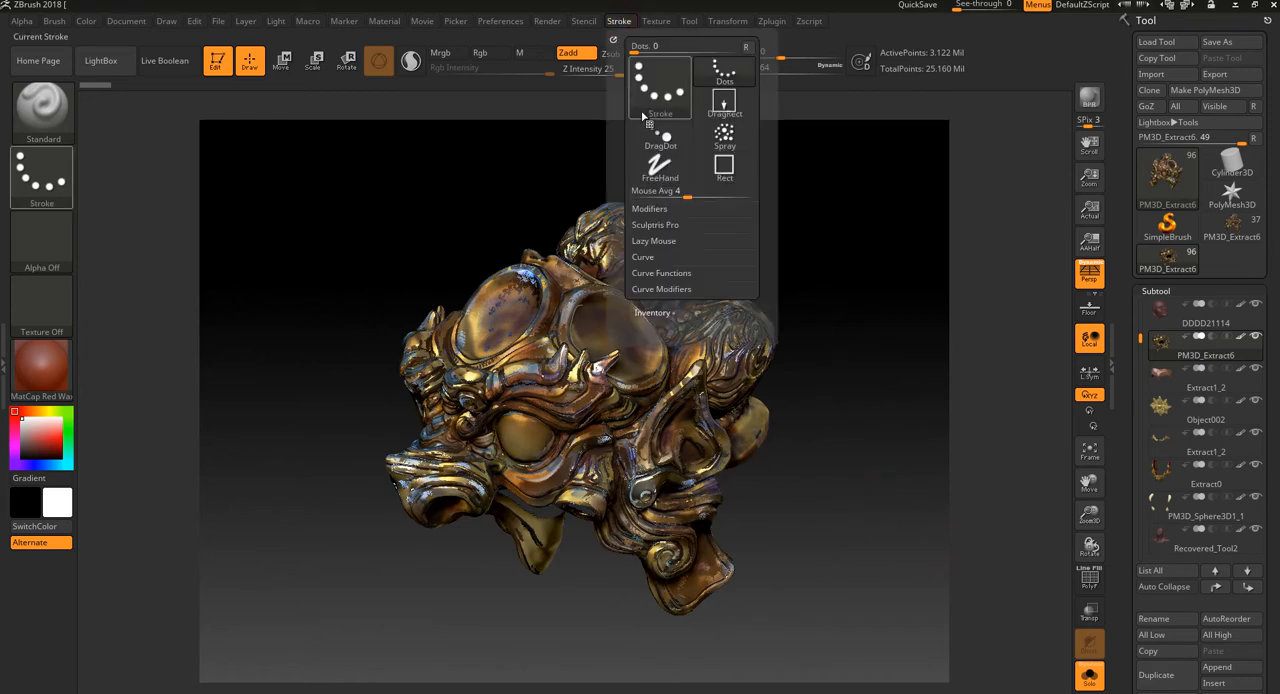
{"action": "mouse_move", "coordinate": [770, 245]}
{"action": "left_mouse_down"}
{"action": "mouse_move", "coordinate": [785, 255]}
{"action": "mouse_move", "coordinate": [693, 237]}
{"action": "left_mouse_up"}
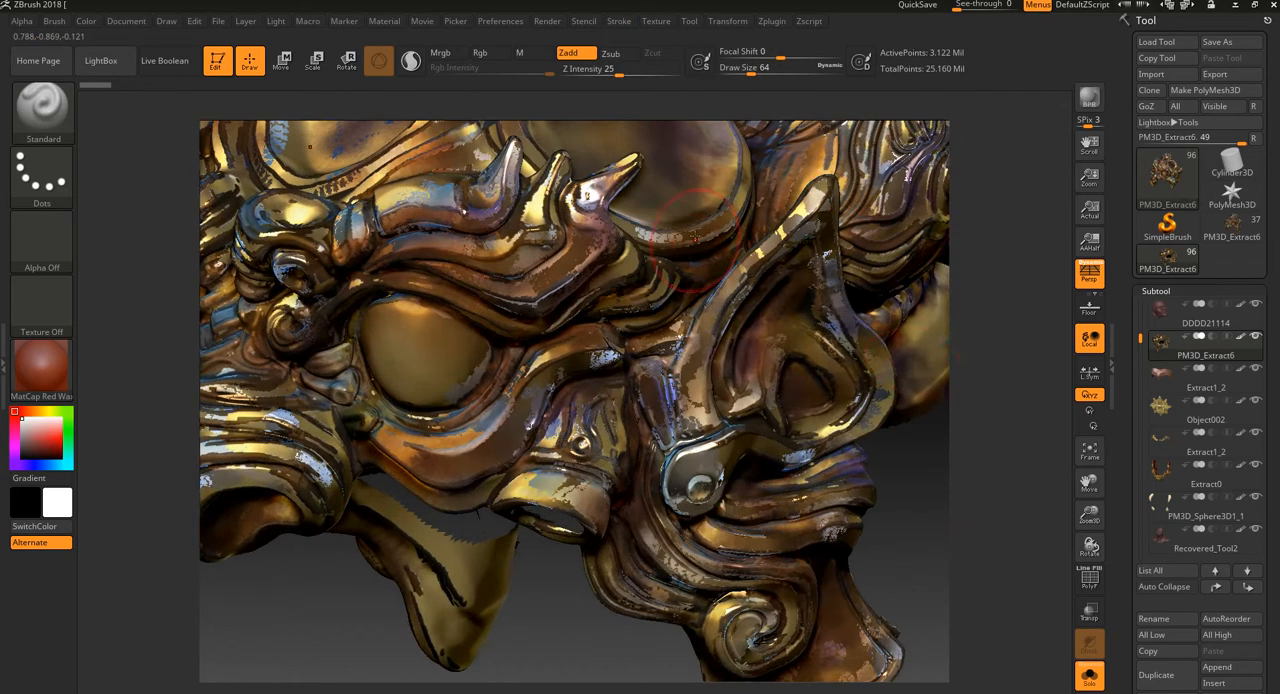
{"action": "left_click_drag", "start_coordinate": [953, 466], "coordinate": [633, 320]}
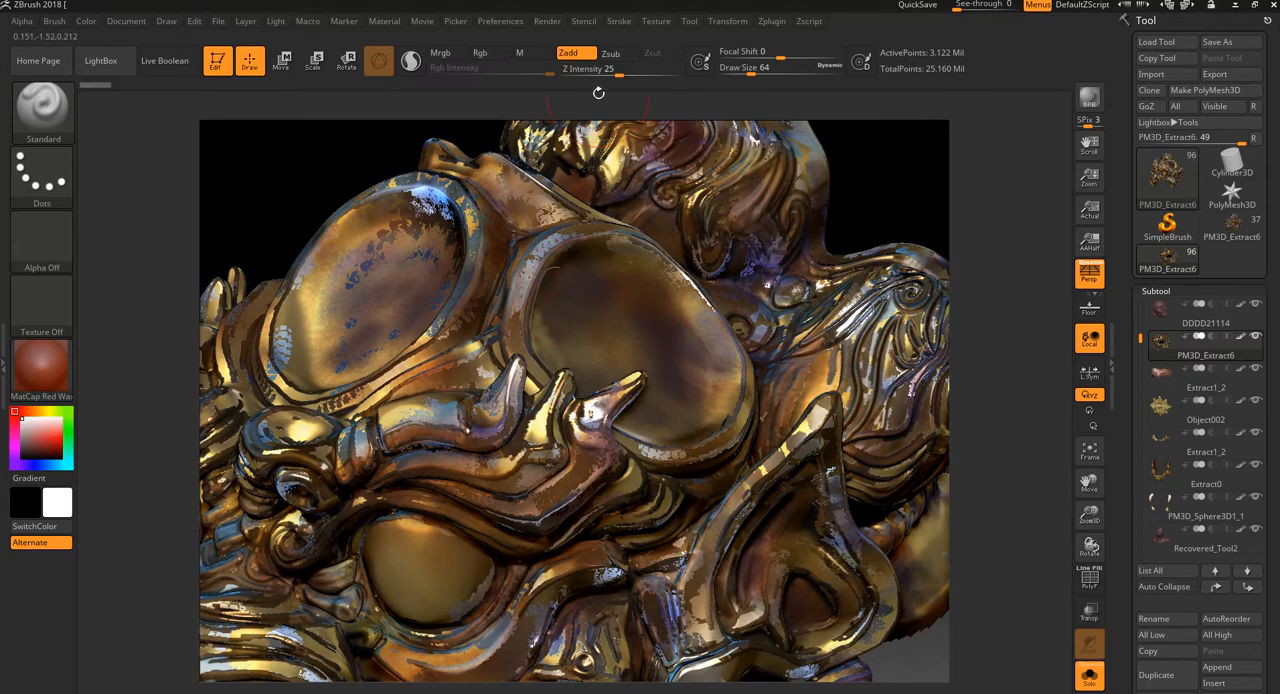
{"action": "left_click", "coordinate": [622, 23]}
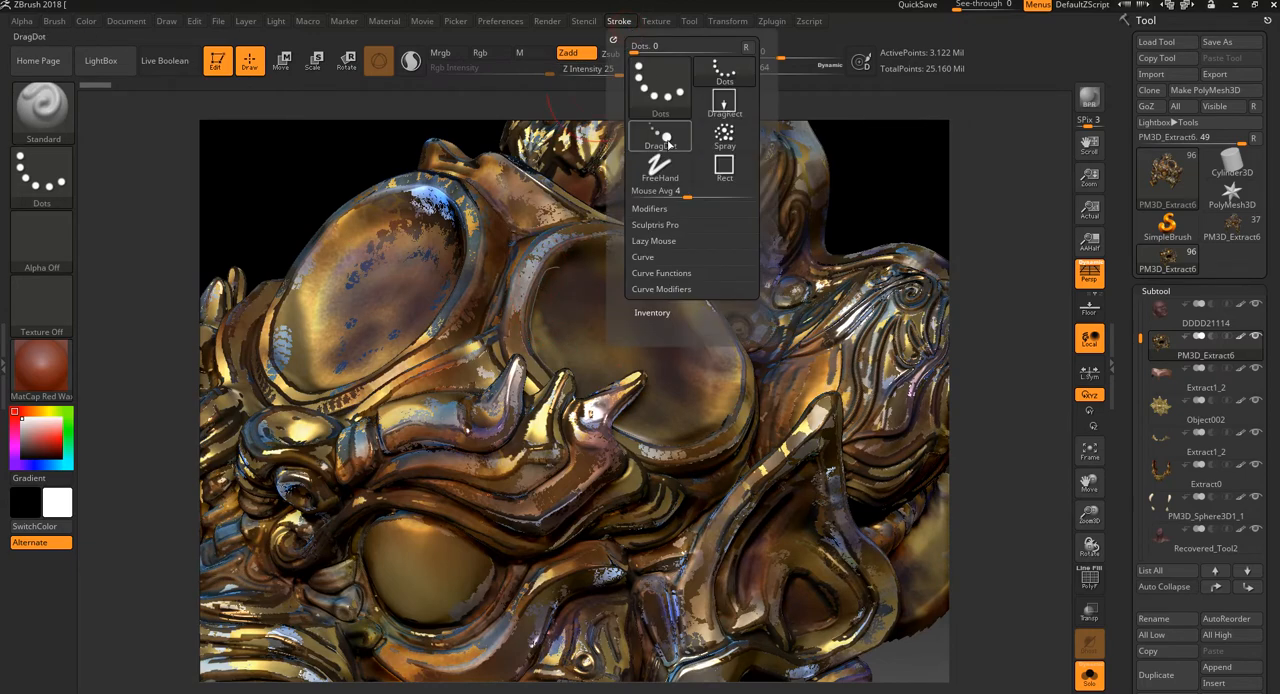
{"action": "left_click", "coordinate": [662, 274]}
{"action": "left_click", "coordinate": [672, 289]}
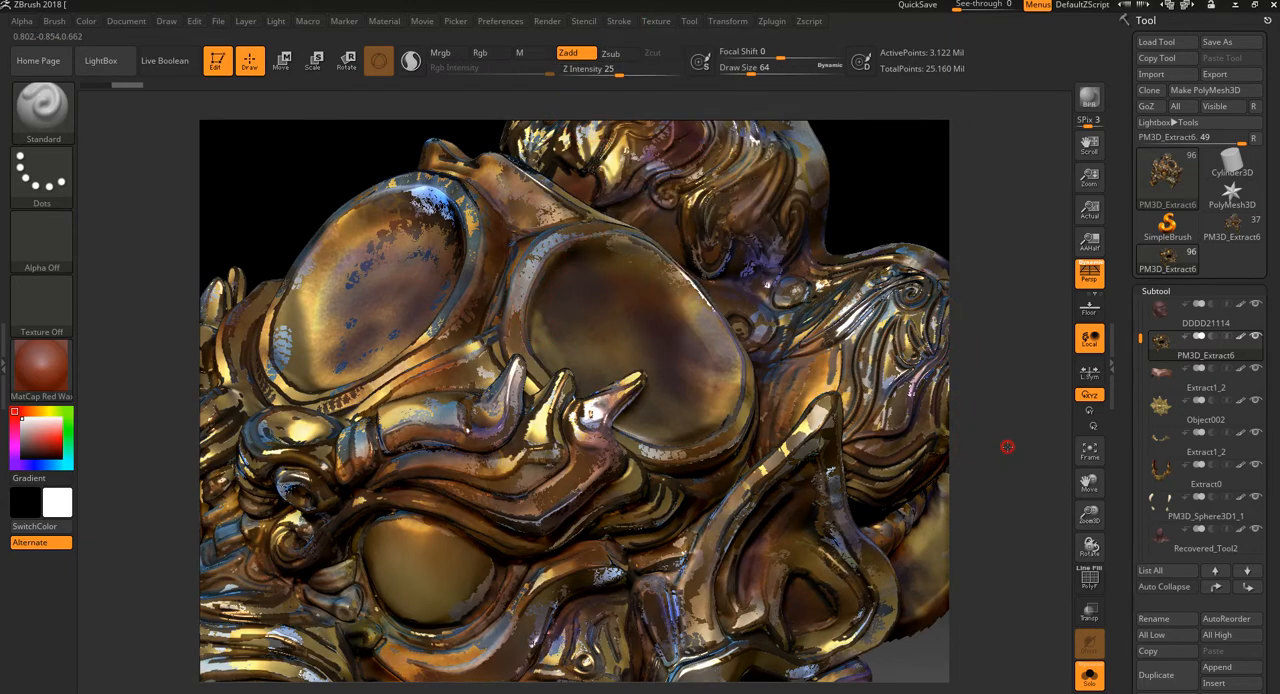
{"action": "key", "text": "f"}
{"action": "left_click_drag", "start_coordinate": [900, 328], "coordinate": [909, 419]}
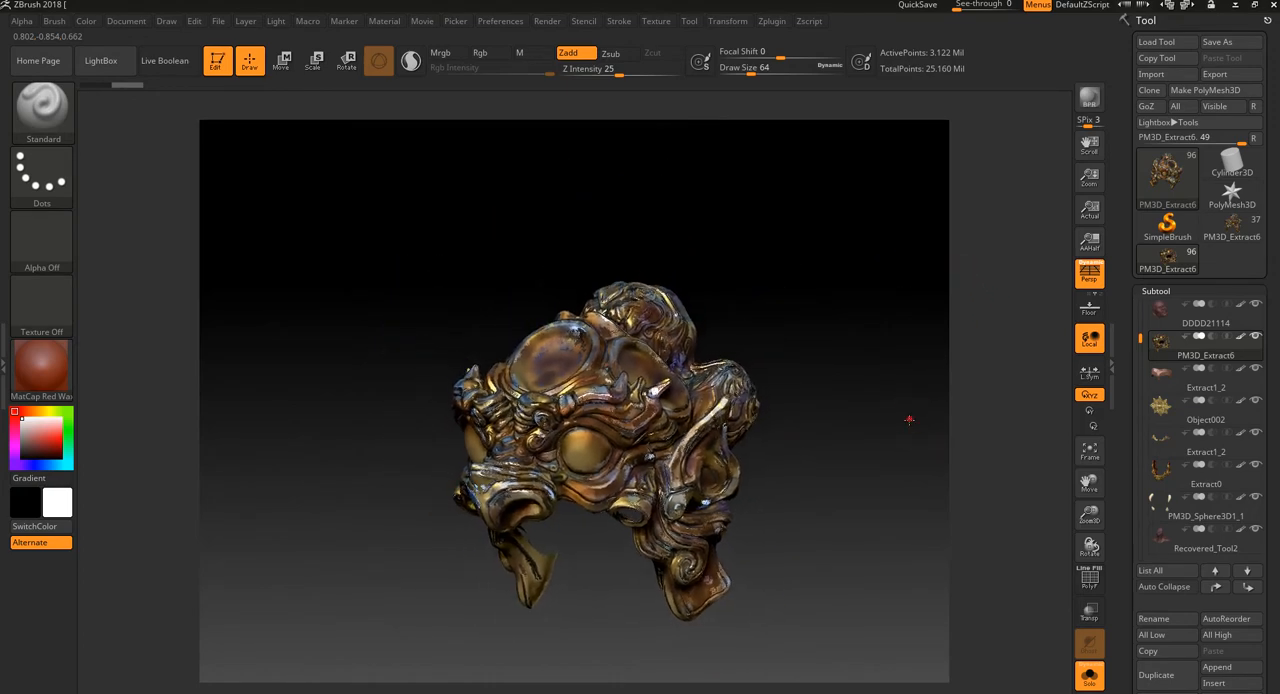
{"action": "key", "text": "f"}
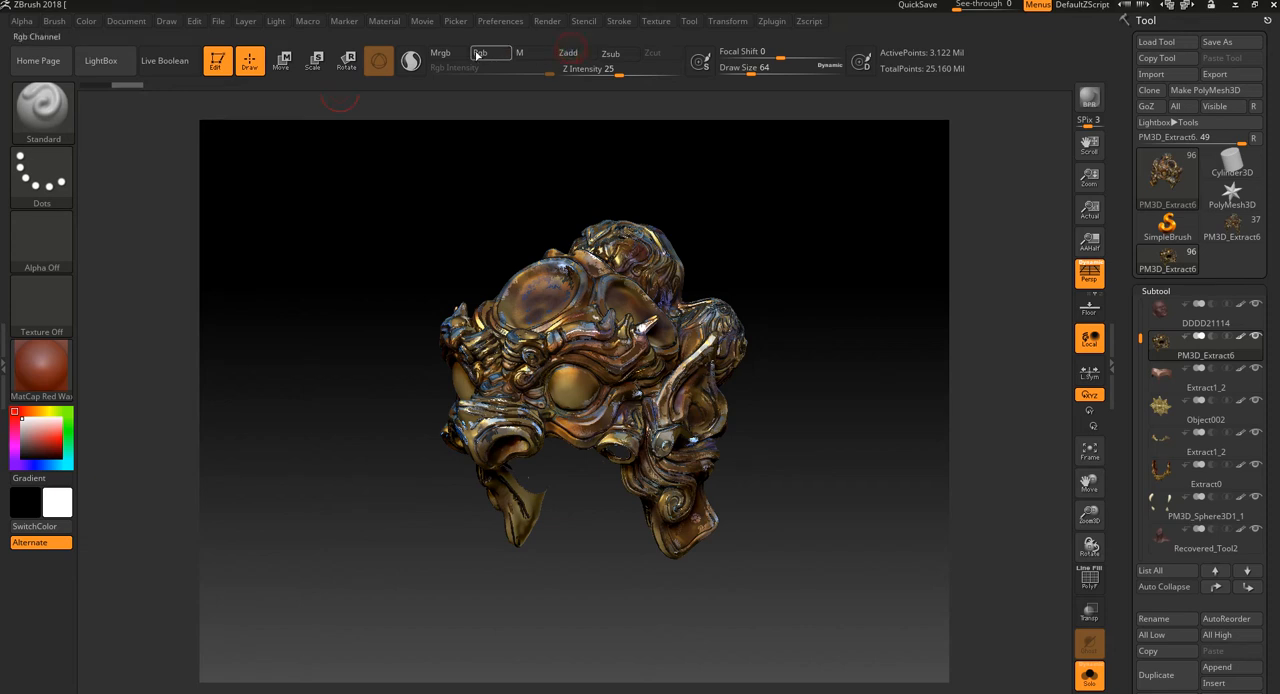
Step: Switch the brush to Mrgb and fill the PM3D_Extract6 mask with white and the Gold MatCap material
{"action": "left_click", "coordinate": [442, 55]}
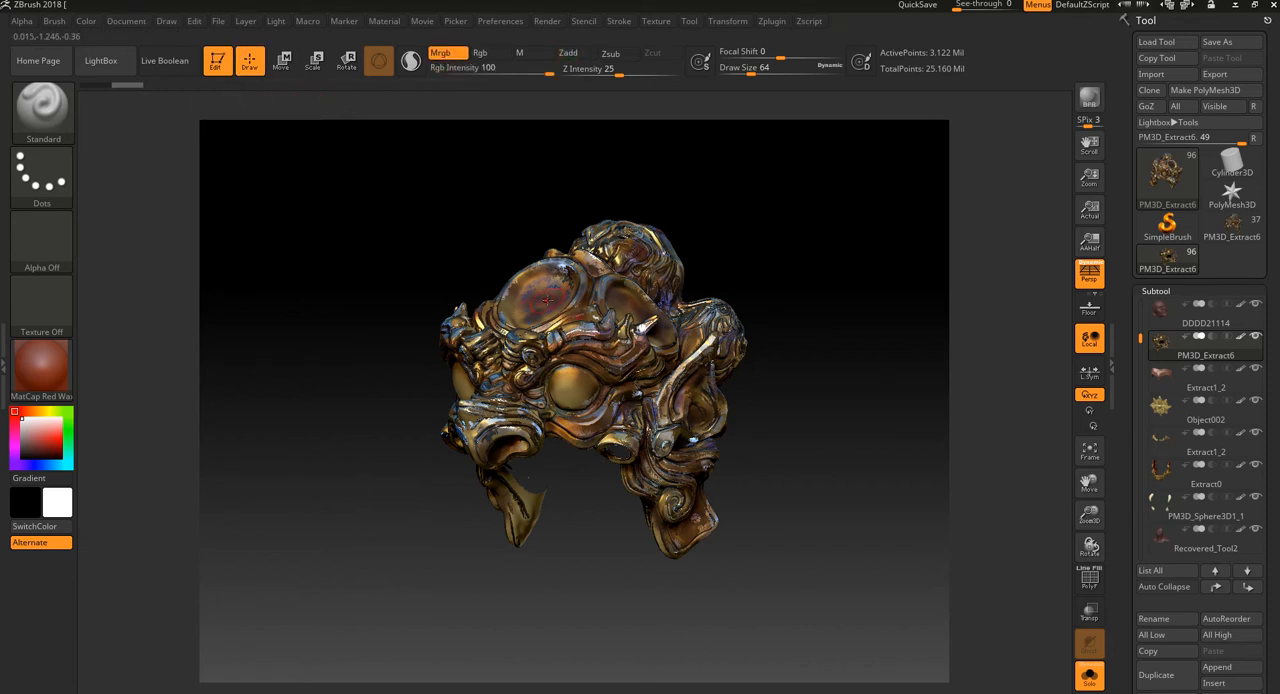
{"action": "left_click", "coordinate": [86, 21]}
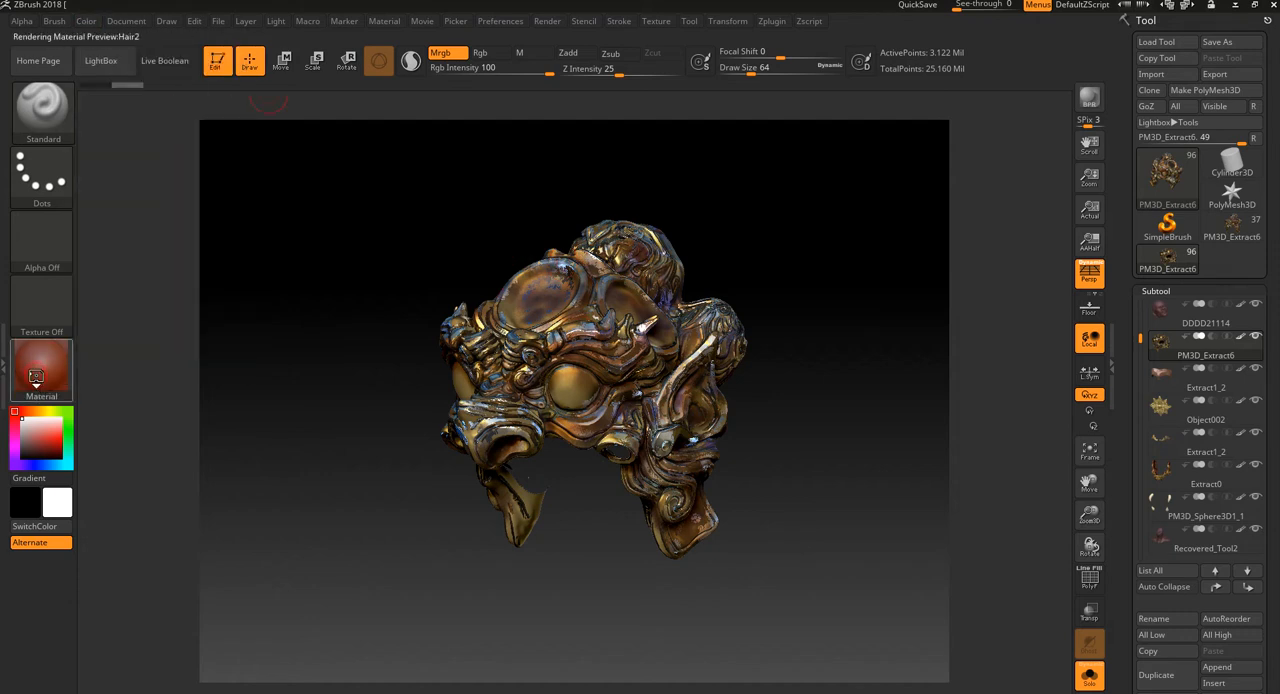
{"action": "left_click", "coordinate": [40, 375]}
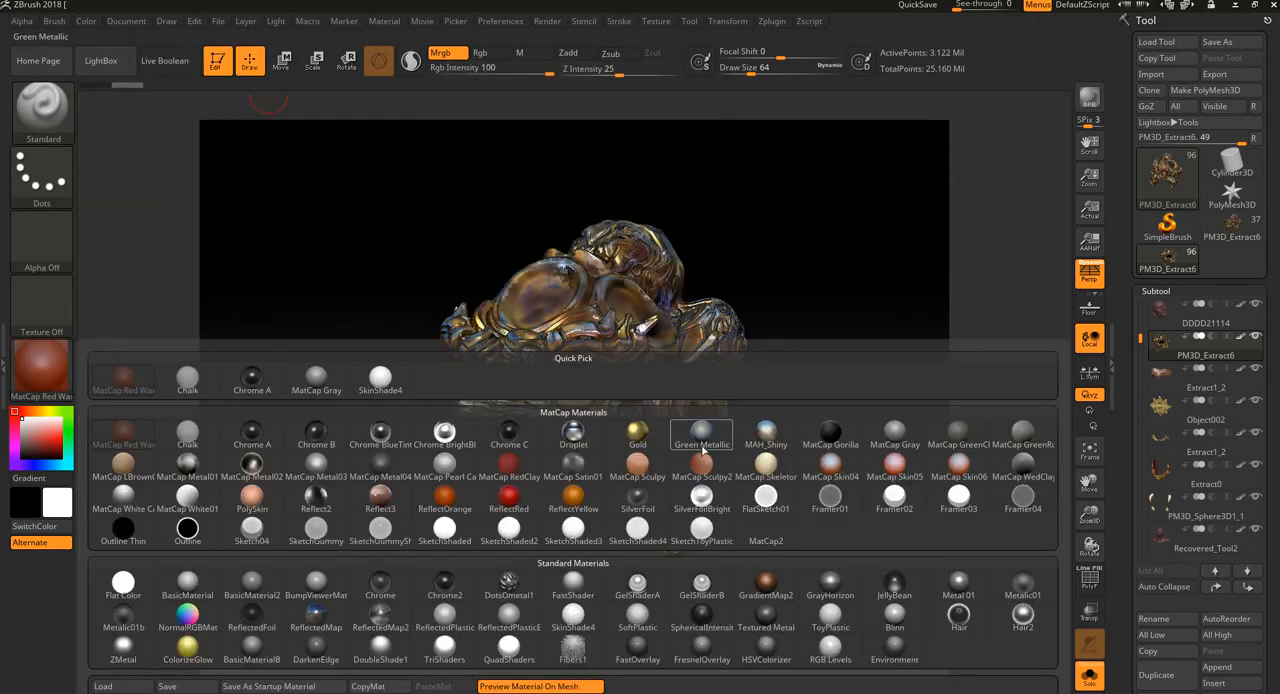
{"action": "left_click", "coordinate": [637, 437]}
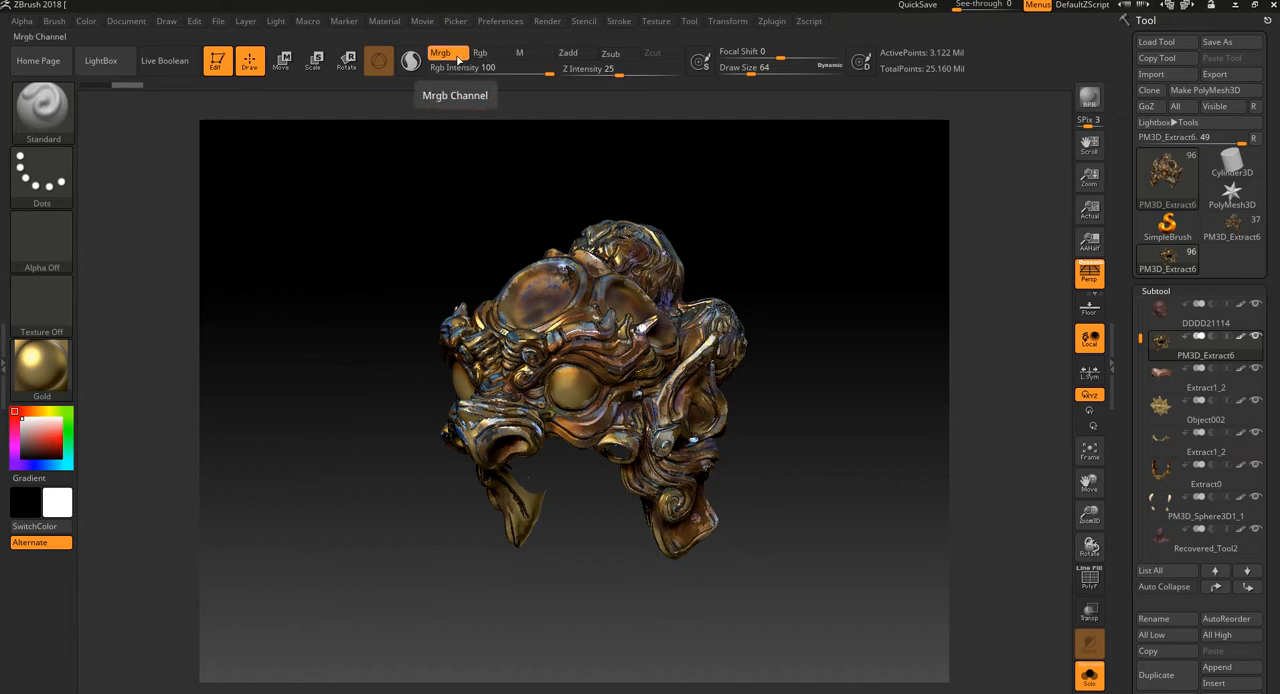
{"action": "left_click", "coordinate": [88, 22]}
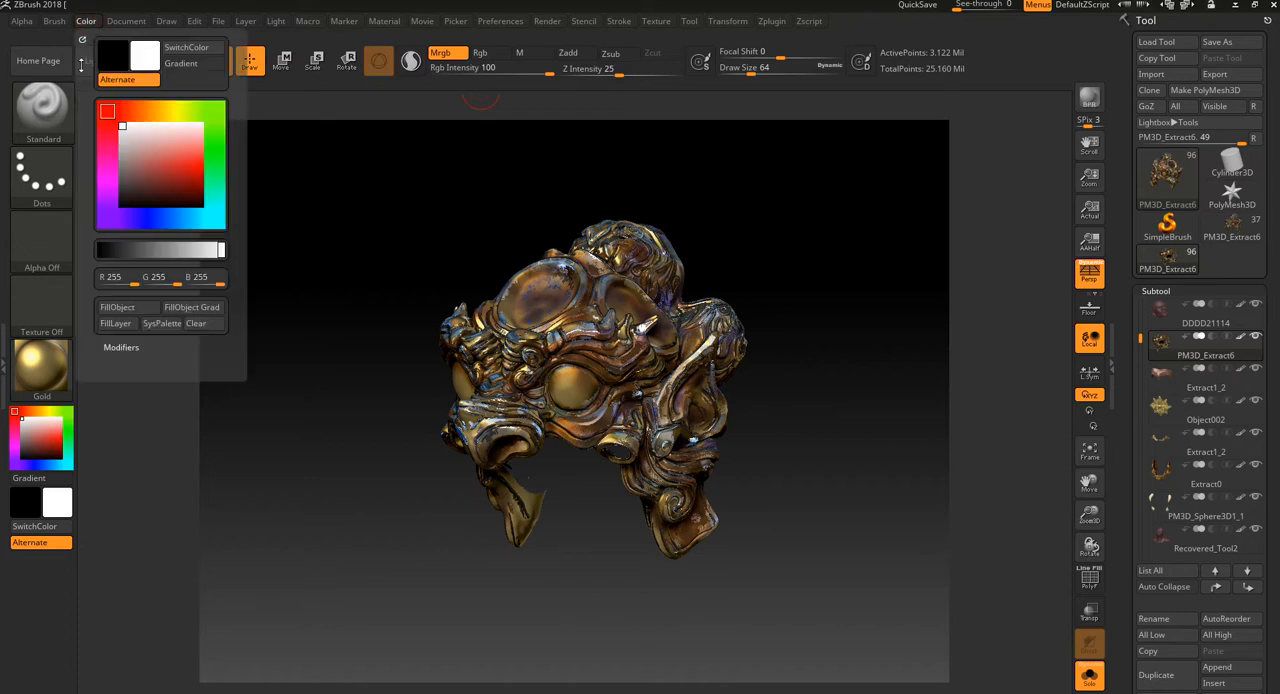
{"action": "left_click", "coordinate": [135, 311]}
{"action": "left_click_drag", "start_coordinate": [614, 583], "coordinate": [897, 548]}
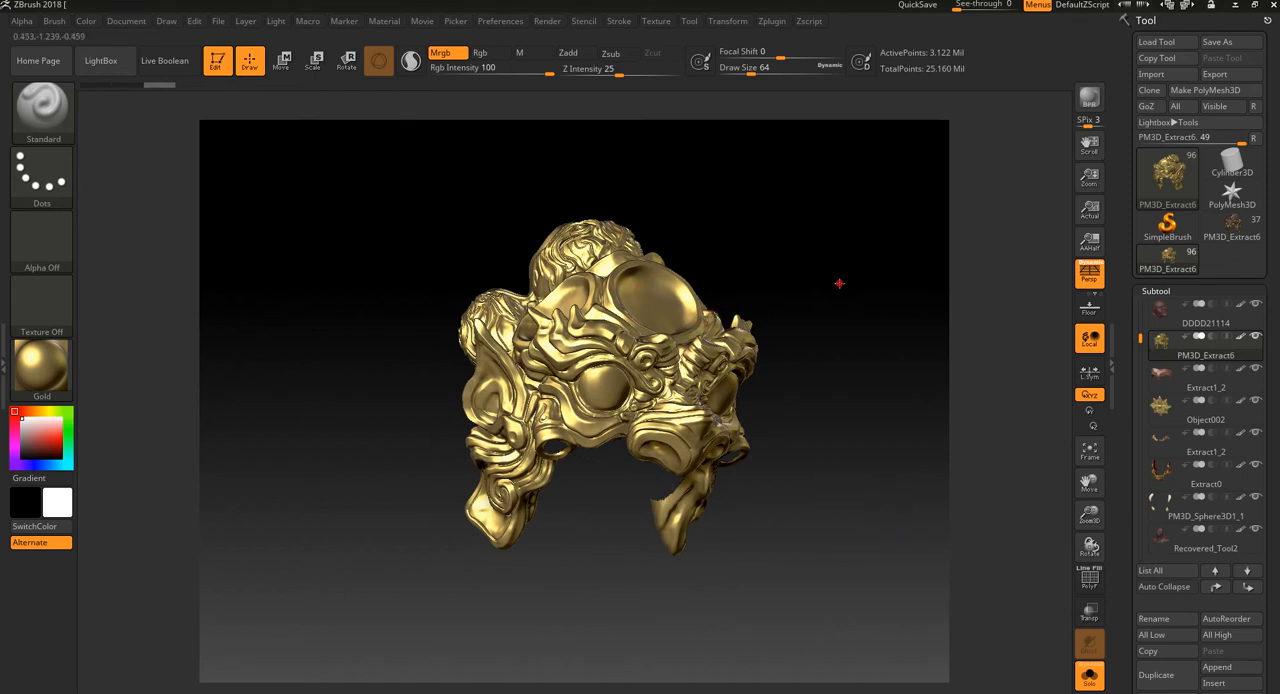
{"action": "left_click_drag", "start_coordinate": [837, 283], "coordinate": [811, 263]}
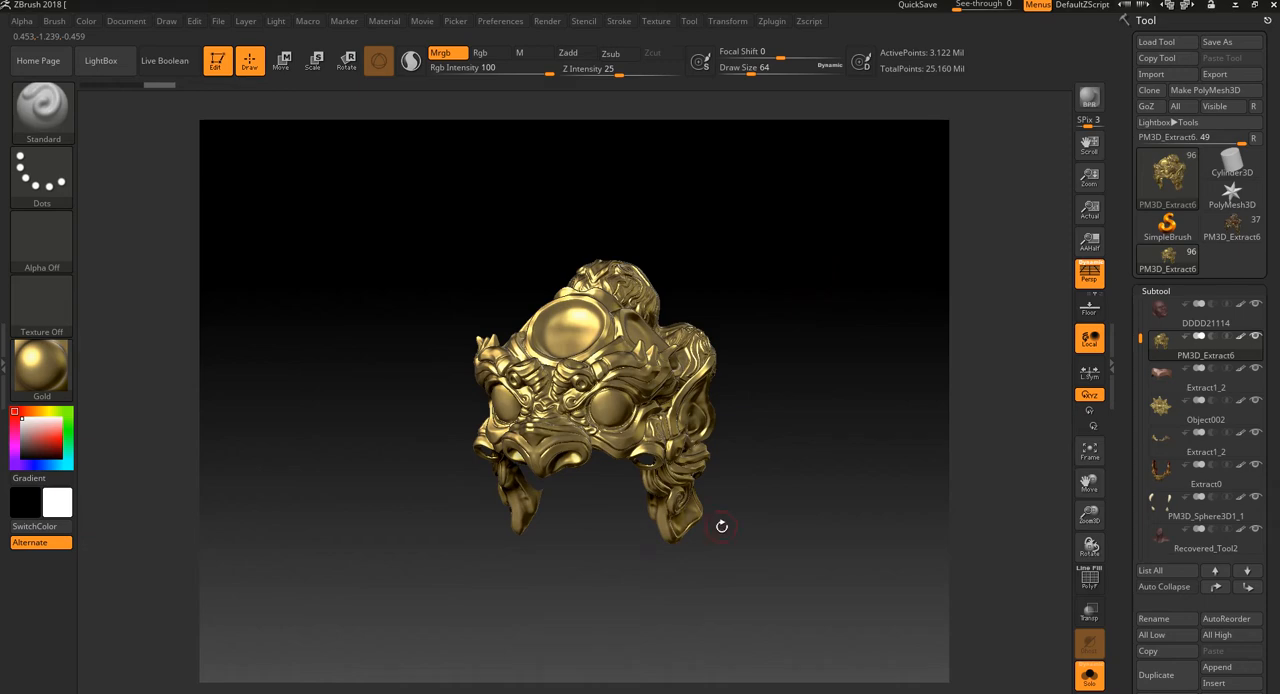
{"action": "left_click_drag", "start_coordinate": [785, 370], "coordinate": [931, 468]}
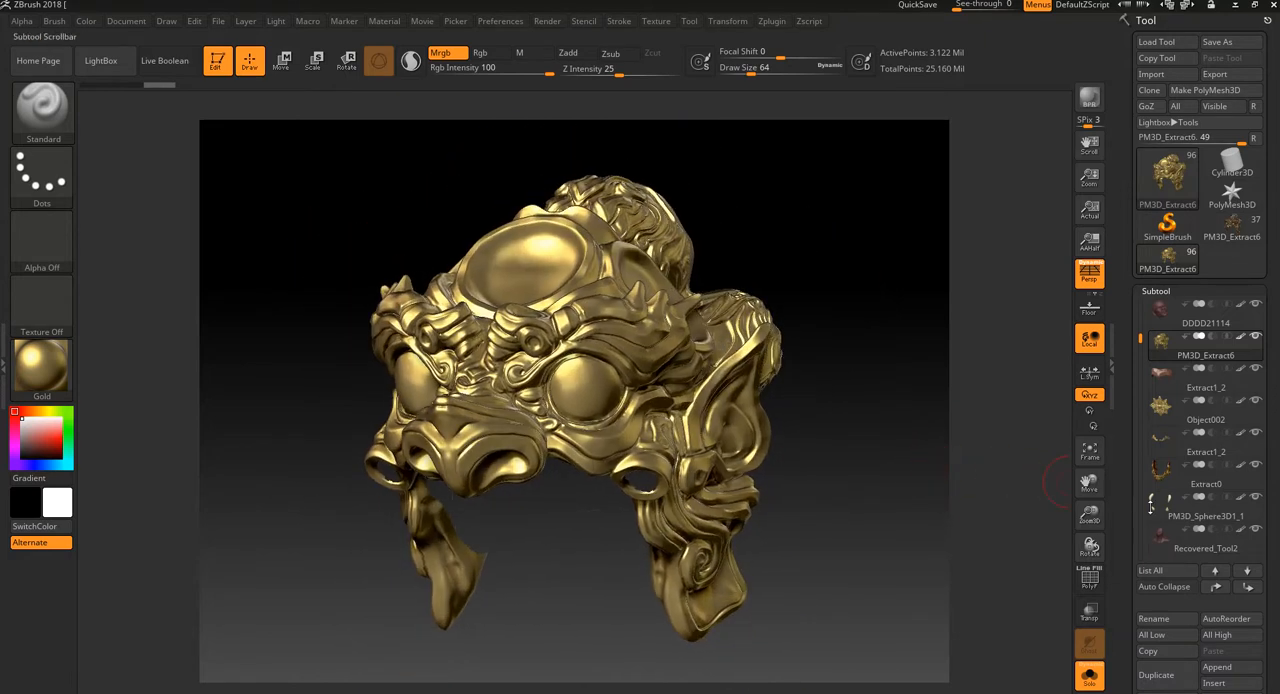
Step: Choose a salmon-red paint colour and switch the Standard brush to Rgb only, with Zadd off
{"action": "scroll", "coordinate": [1270, 480], "scroll_direction": "down", "scroll_amount": 10}
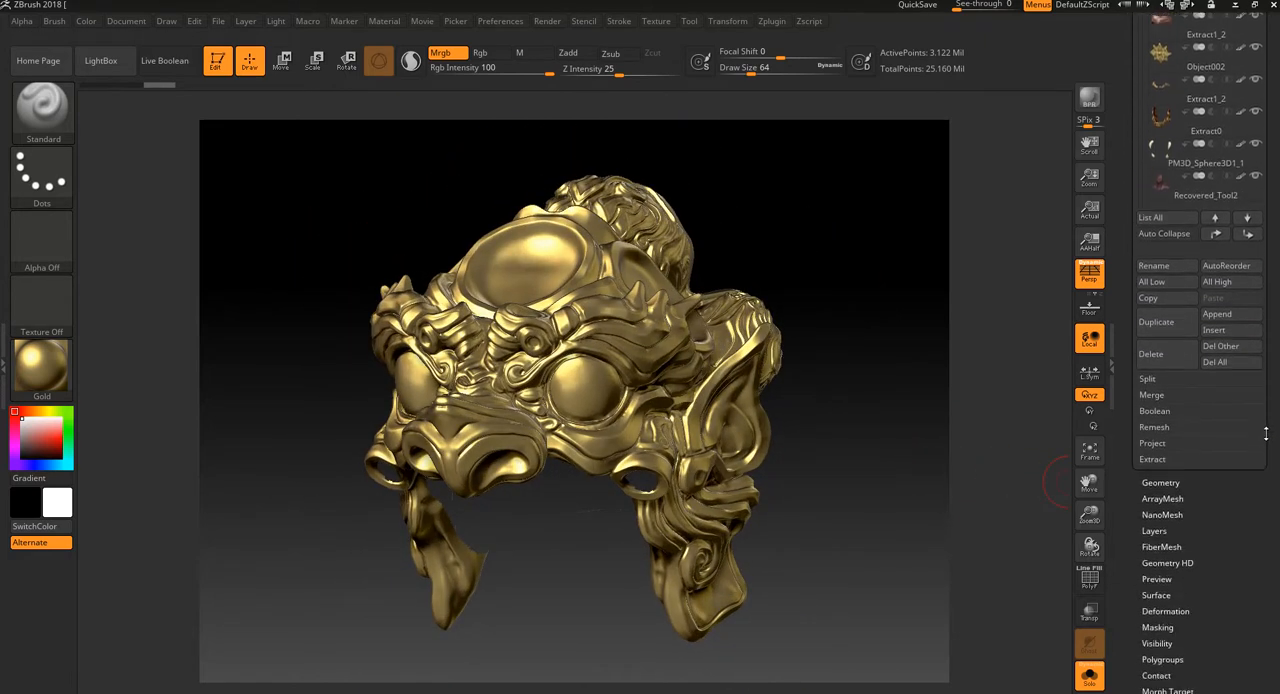
{"action": "left_click_drag", "start_coordinate": [1270, 415], "coordinate": [1269, 428]}
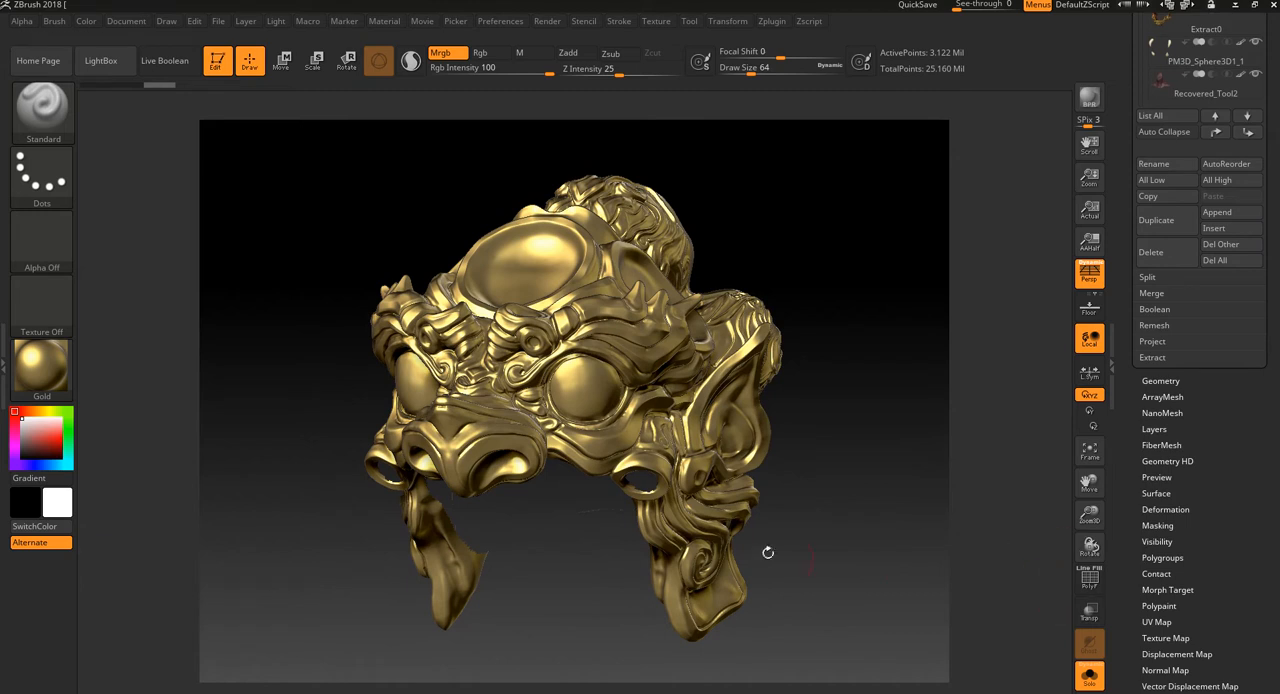
{"action": "left_click_drag", "start_coordinate": [251, 234], "coordinate": [509, 146]}
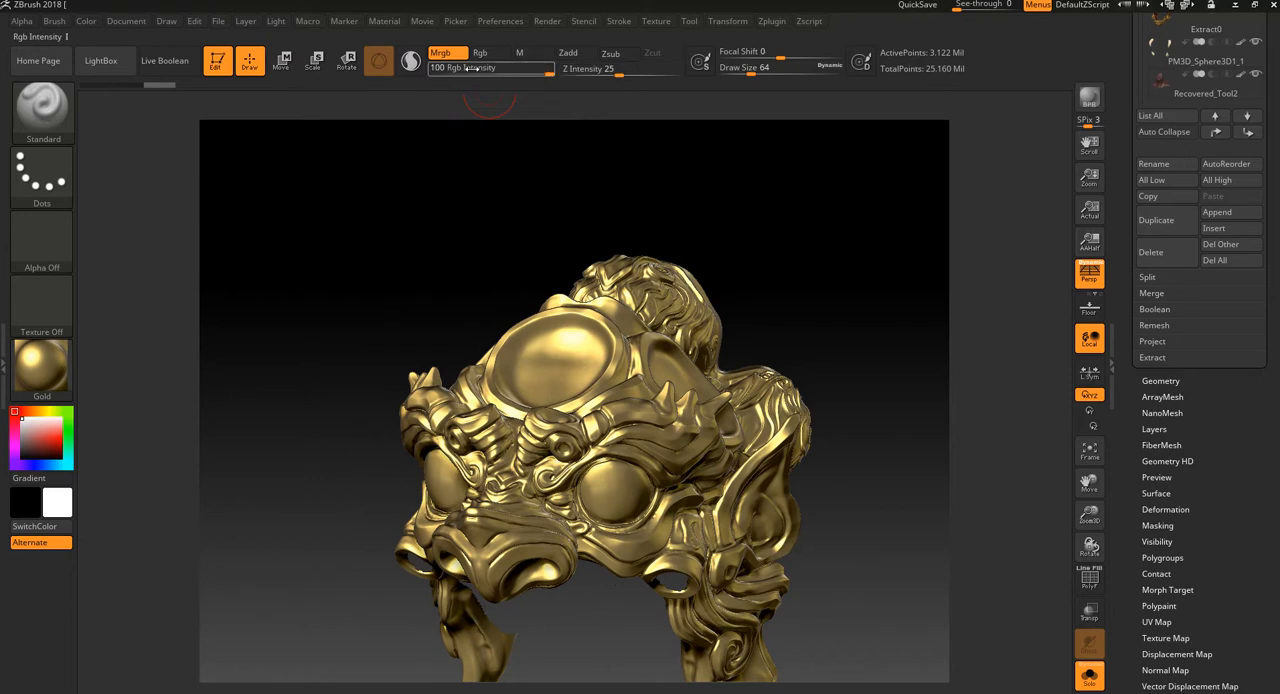
{"action": "left_click", "coordinate": [46, 433]}
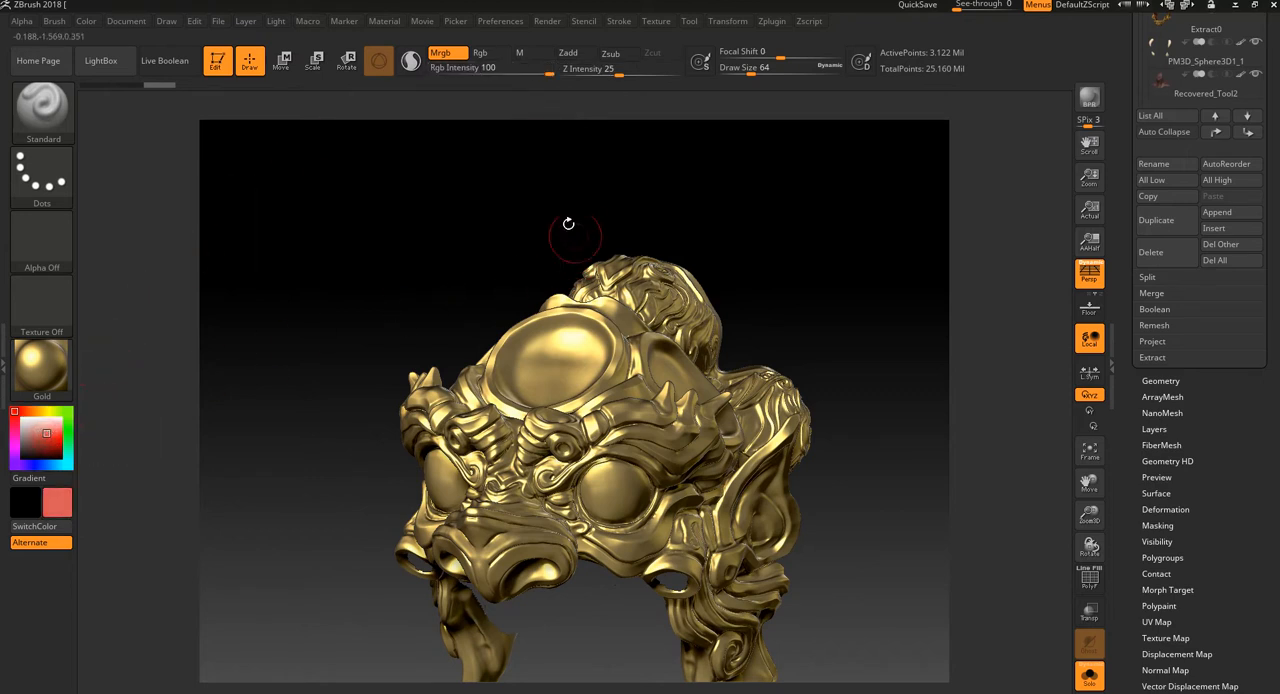
{"action": "left_click", "coordinate": [480, 52]}
Step: Try painting full-intensity red strokes across the forehead disc, the brows and around the eyes
{"action": "left_click_drag", "start_coordinate": [534, 355], "coordinate": [452, 405]}
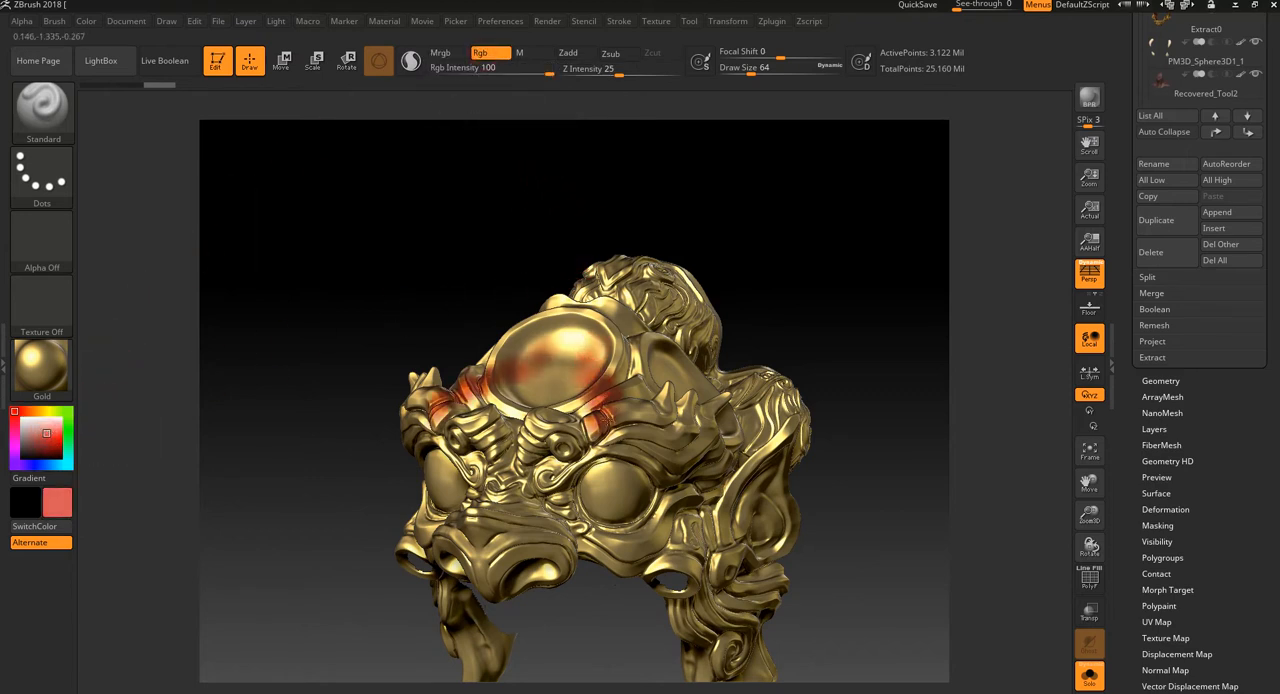
{"action": "left_click_drag", "start_coordinate": [605, 416], "coordinate": [670, 514]}
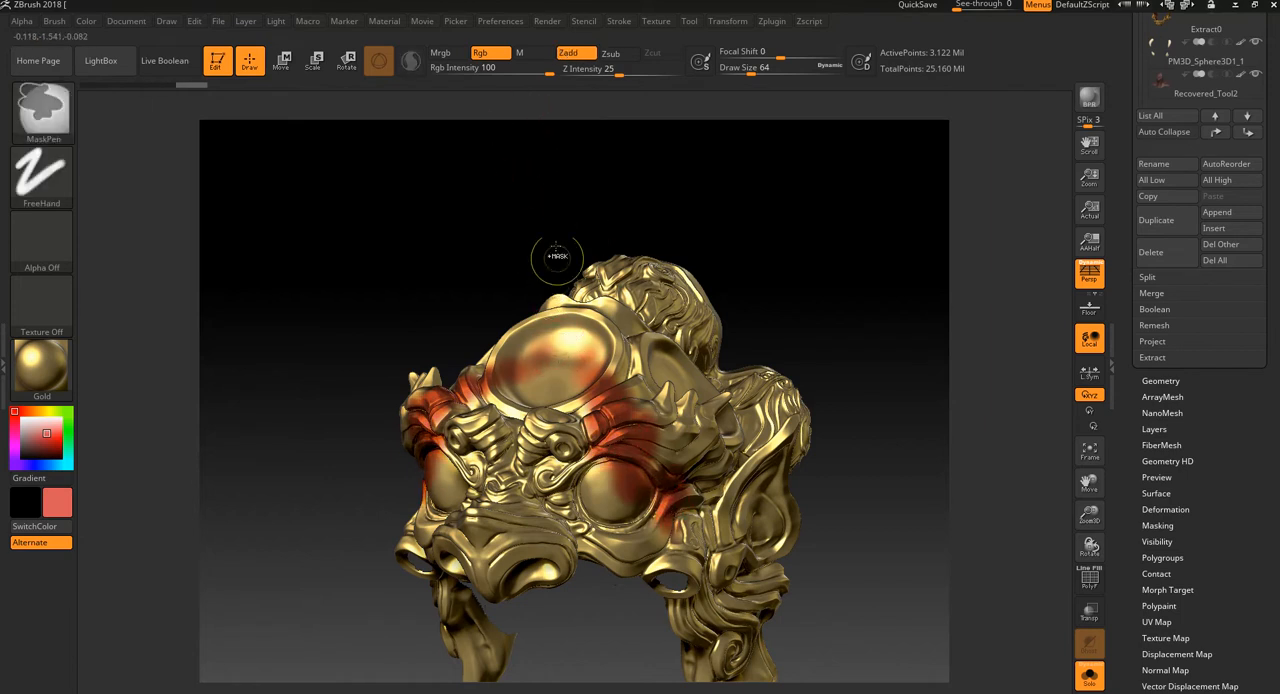
{"action": "key", "text": "ctrl+z"}
Step: Lower the Rgb Intensity to 24 and try a lighter red stroke from the forehead disc down past the eye
{"action": "left_click_drag", "start_coordinate": [539, 72], "coordinate": [490, 72]}
{"action": "mouse_move", "coordinate": [570, 334]}
{"action": "left_mouse_down"}
{"action": "mouse_move", "coordinate": [654, 452]}
{"action": "mouse_move", "coordinate": [646, 550]}
{"action": "mouse_move", "coordinate": [672, 532]}
{"action": "left_mouse_up"}
{"action": "key", "text": "ctrl+z"}
Step: Try painting a soft red stroke along the upper edge of the eyes
{"action": "mouse_move", "coordinate": [808, 240]}
{"action": "left_mouse_down"}
{"action": "mouse_move", "coordinate": [823, 303]}
{"action": "mouse_move", "coordinate": [822, 250]}
{"action": "left_mouse_up"}
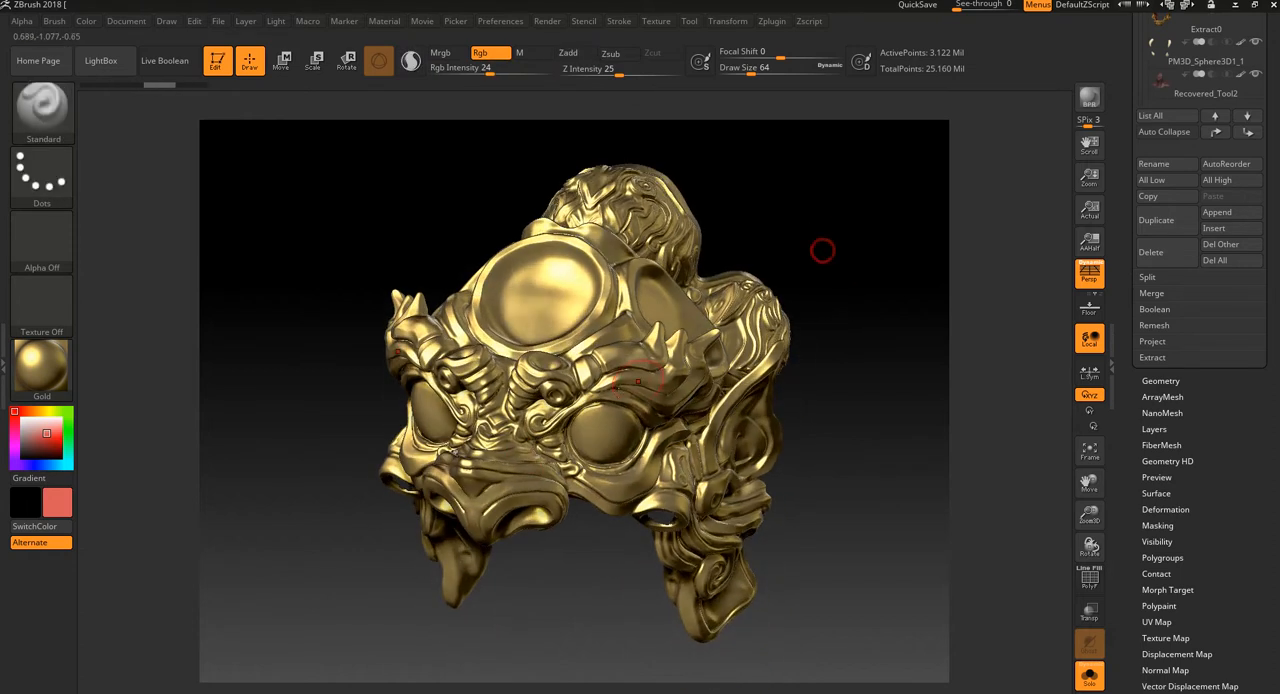
{"action": "mouse_move", "coordinate": [545, 422]}
{"action": "left_mouse_down"}
{"action": "mouse_move", "coordinate": [604, 388]}
{"action": "mouse_move", "coordinate": [645, 412]}
{"action": "left_mouse_up"}
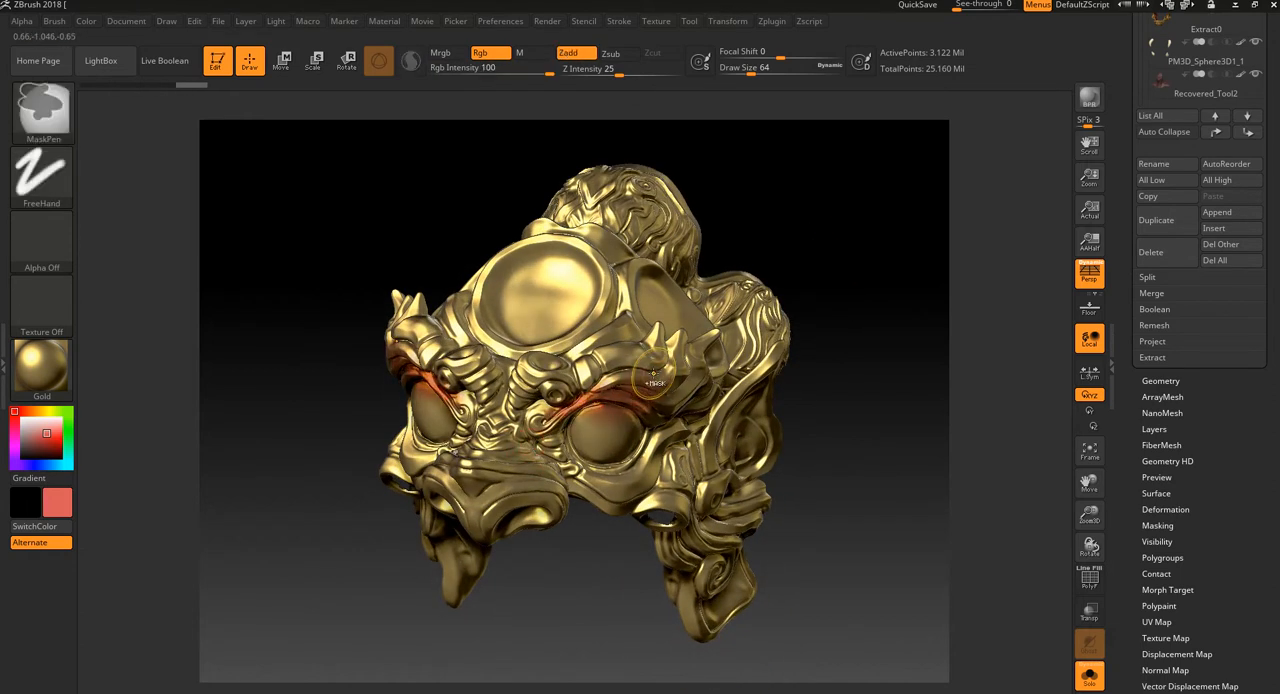
{"action": "key", "text": "ctrl+z"}
Step: Turn off Zadd for the Smooth brush so it affects only colour
{"action": "mouse_move", "coordinate": [871, 209]}
{"action": "left_mouse_down"}
{"action": "mouse_move", "coordinate": [857, 180]}
{"action": "mouse_move", "coordinate": [872, 281]}
{"action": "mouse_move", "coordinate": [854, 260]}
{"action": "left_mouse_up"}
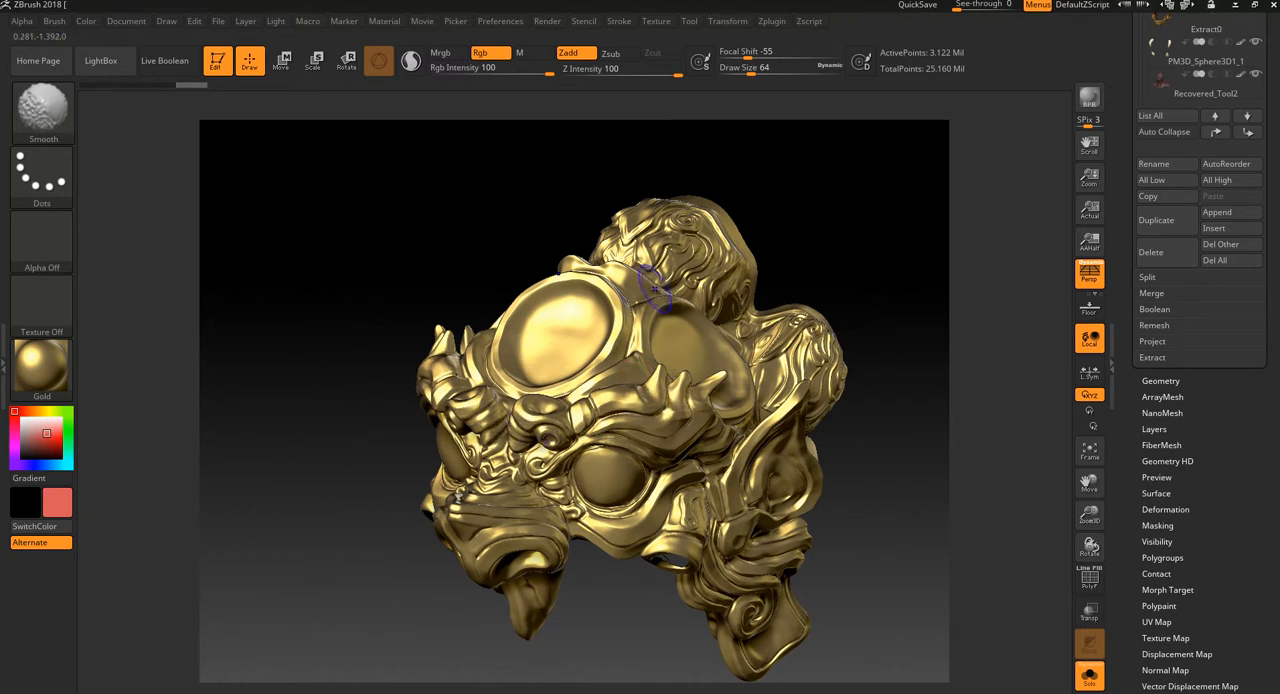
{"action": "left_click", "coordinate": [585, 53]}
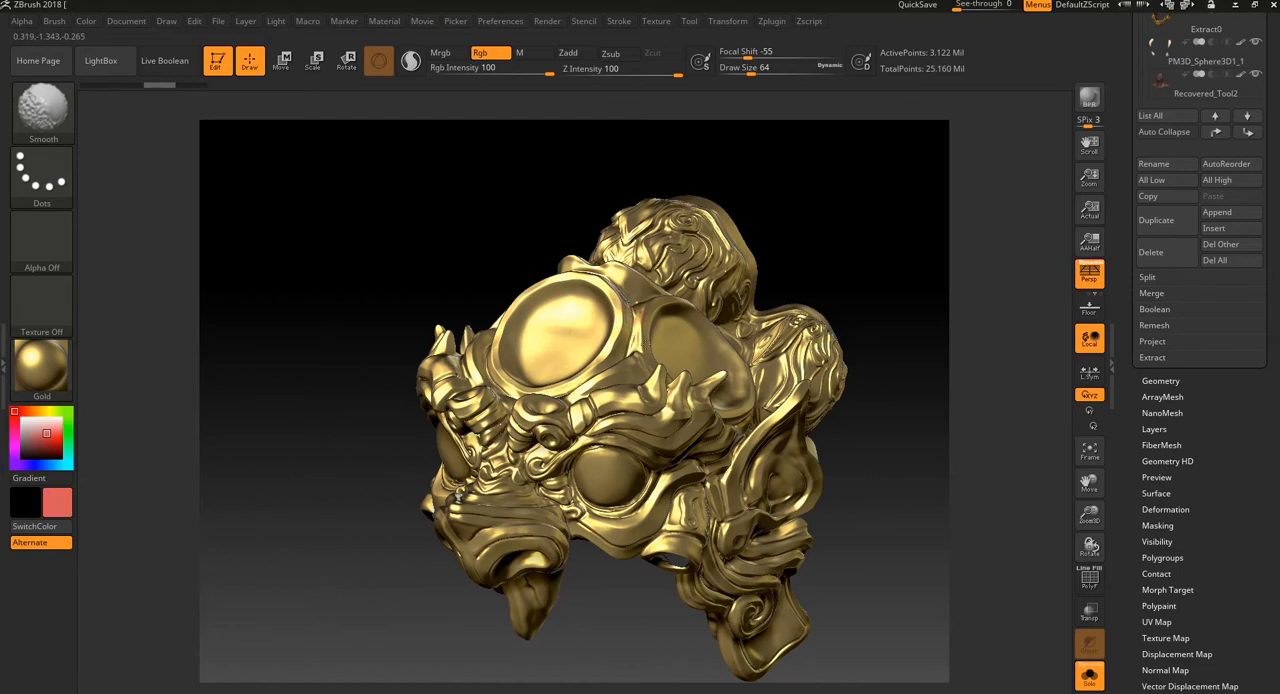
Step: Paint soft red patches on the lower half of the forehead disc and sample a grey paint colour
{"action": "left_click", "coordinate": [568, 360]}
{"action": "mouse_move", "coordinate": [571, 331]}
{"action": "left_mouse_down"}
{"action": "mouse_move", "coordinate": [570, 348]}
{"action": "mouse_move", "coordinate": [604, 353]}
{"action": "left_mouse_up"}
{"action": "mouse_move", "coordinate": [826, 214]}
{"action": "left_mouse_down"}
{"action": "mouse_move", "coordinate": [869, 220]}
{"action": "mouse_move", "coordinate": [879, 238]}
{"action": "left_mouse_up"}
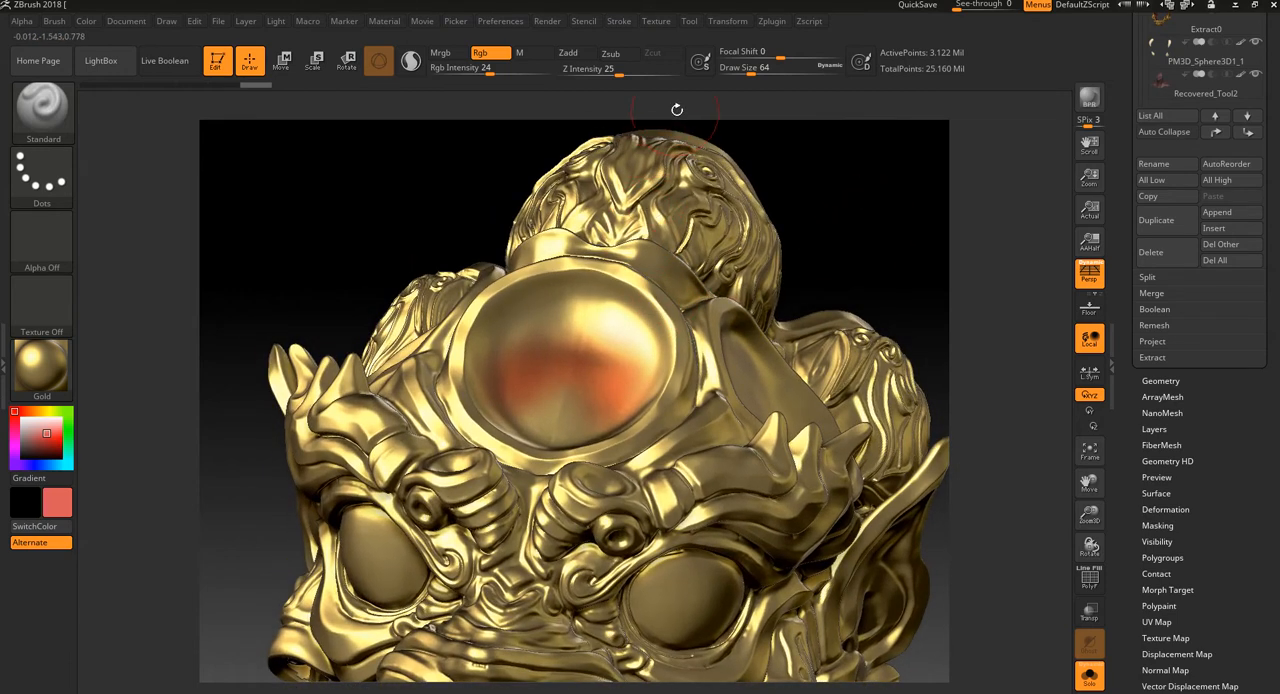
{"action": "key", "text": "c"}
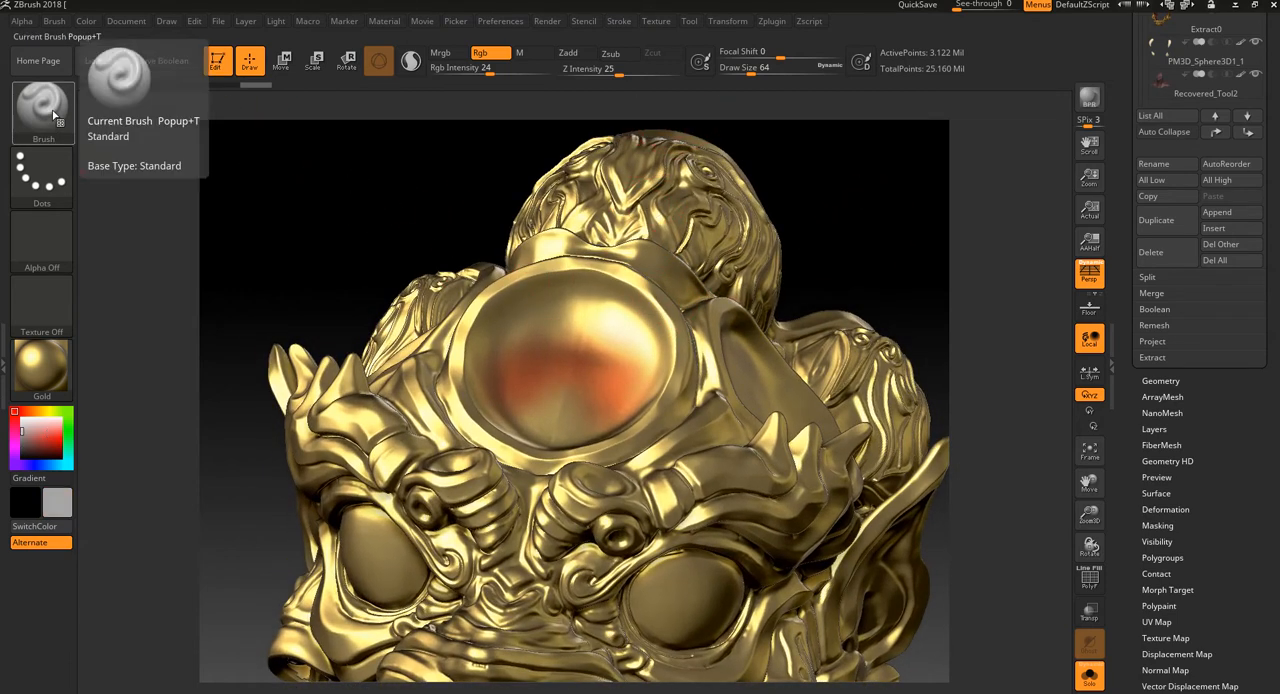
Step: Sample a dark brown paint colour from the Gold material thumbnail
{"action": "key", "text": "c"}
{"action": "key", "text": "c"}
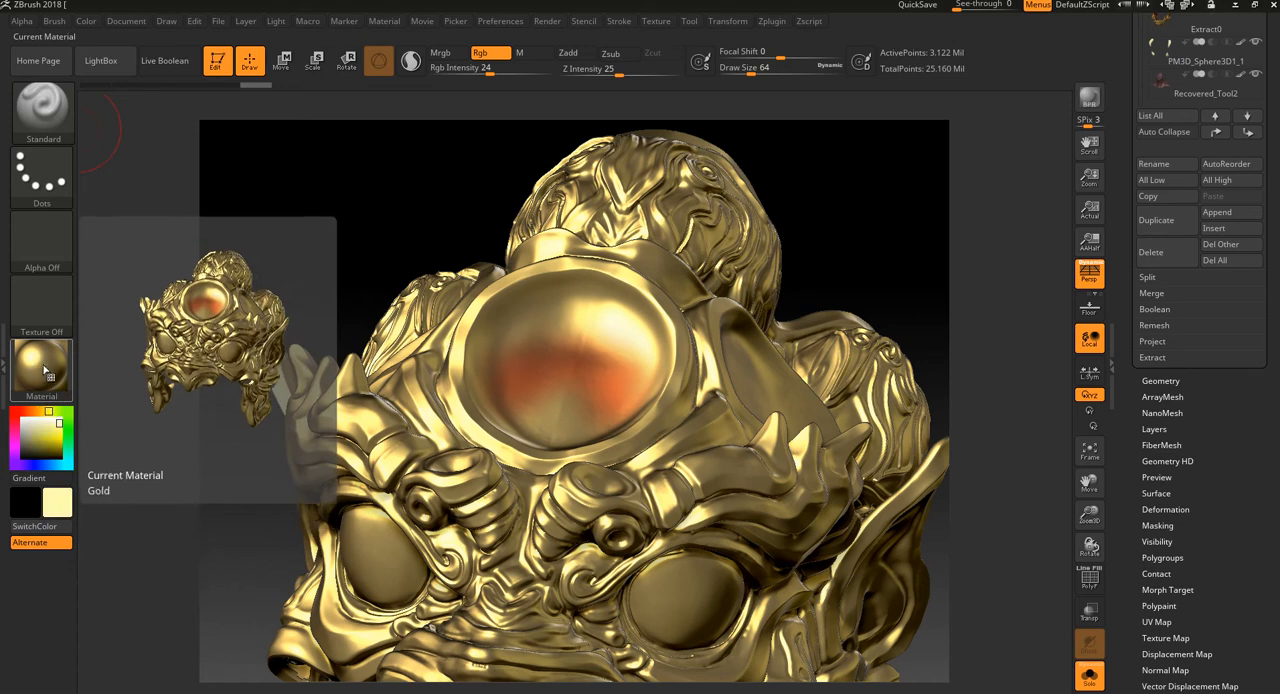
{"action": "key", "text": "c"}
{"action": "key", "text": "c"}
{"action": "key", "text": "c"}
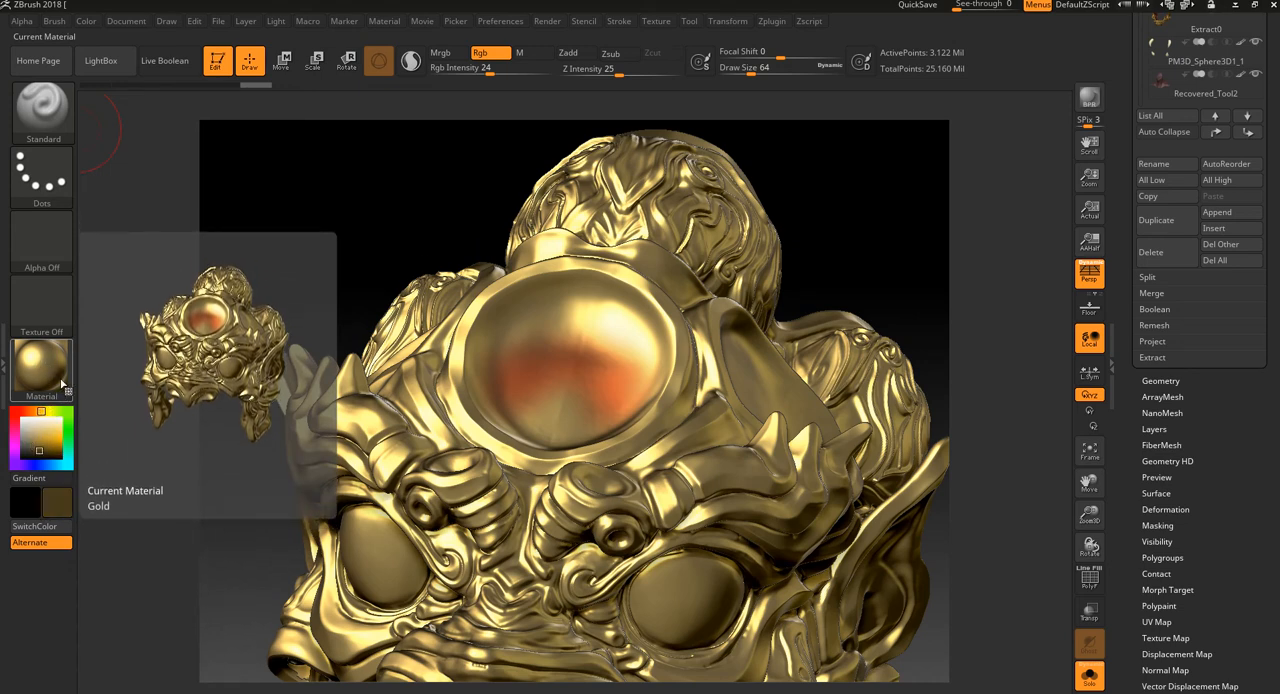
Step: Paint soft dark brown strokes over the lower forehead disc and the adjoining side disc
{"action": "mouse_move", "coordinate": [626, 408]}
{"action": "left_mouse_down"}
{"action": "mouse_move", "coordinate": [636, 325]}
{"action": "mouse_move", "coordinate": [644, 368]}
{"action": "mouse_move", "coordinate": [632, 345]}
{"action": "mouse_move", "coordinate": [632, 380]}
{"action": "left_mouse_up"}
{"action": "mouse_move", "coordinate": [752, 351]}
{"action": "left_mouse_down"}
{"action": "mouse_move", "coordinate": [772, 349]}
{"action": "mouse_move", "coordinate": [748, 390]}
{"action": "mouse_move", "coordinate": [714, 358]}
{"action": "left_mouse_up"}
{"action": "left_click_drag", "start_coordinate": [884, 243], "coordinate": [827, 202], "text": "alt"}
{"action": "left_click_drag", "start_coordinate": [849, 240], "coordinate": [807, 230], "text": "alt"}
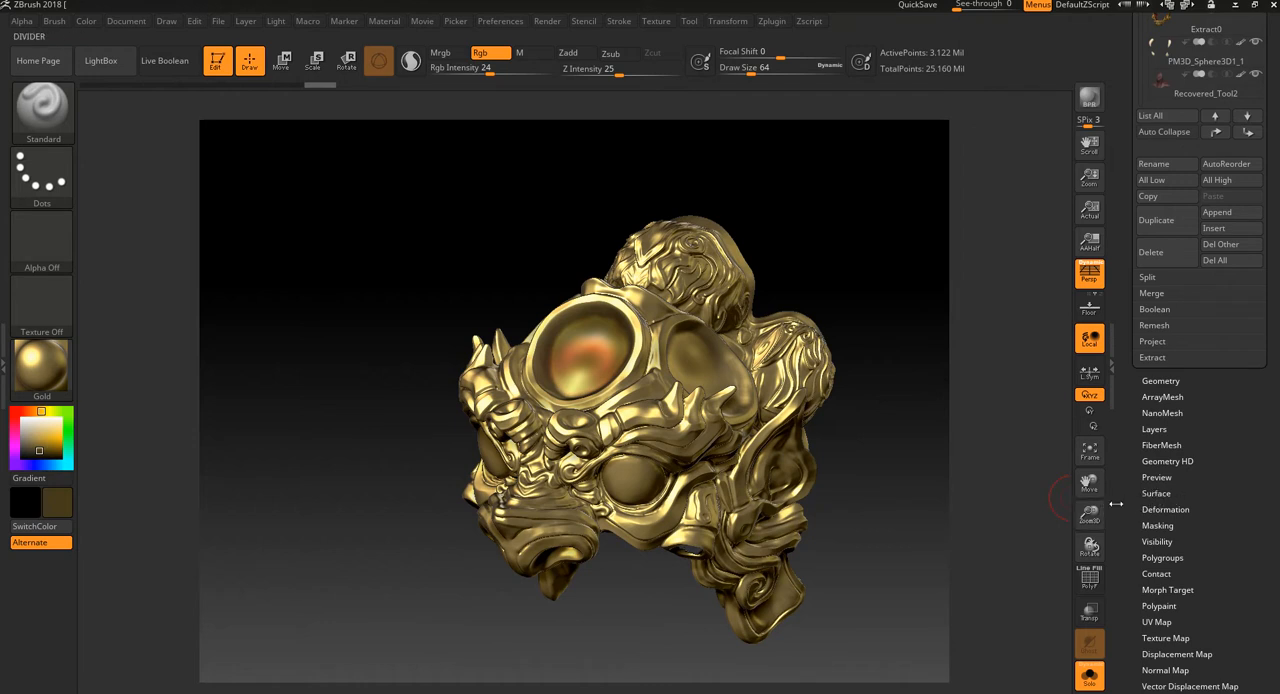
Step: Examine the mask's mesh density with the polyframe shown, including its Geometry subdivision settings and the current tool's polygon counts
{"action": "key", "text": "shift+f"}
{"action": "mouse_move", "coordinate": [900, 423]}
{"action": "left_mouse_down"}
{"action": "mouse_move", "coordinate": [882, 371]}
{"action": "mouse_move", "coordinate": [895, 466]}
{"action": "mouse_move", "coordinate": [770, 530]}
{"action": "mouse_move", "coordinate": [752, 568]}
{"action": "left_mouse_up"}
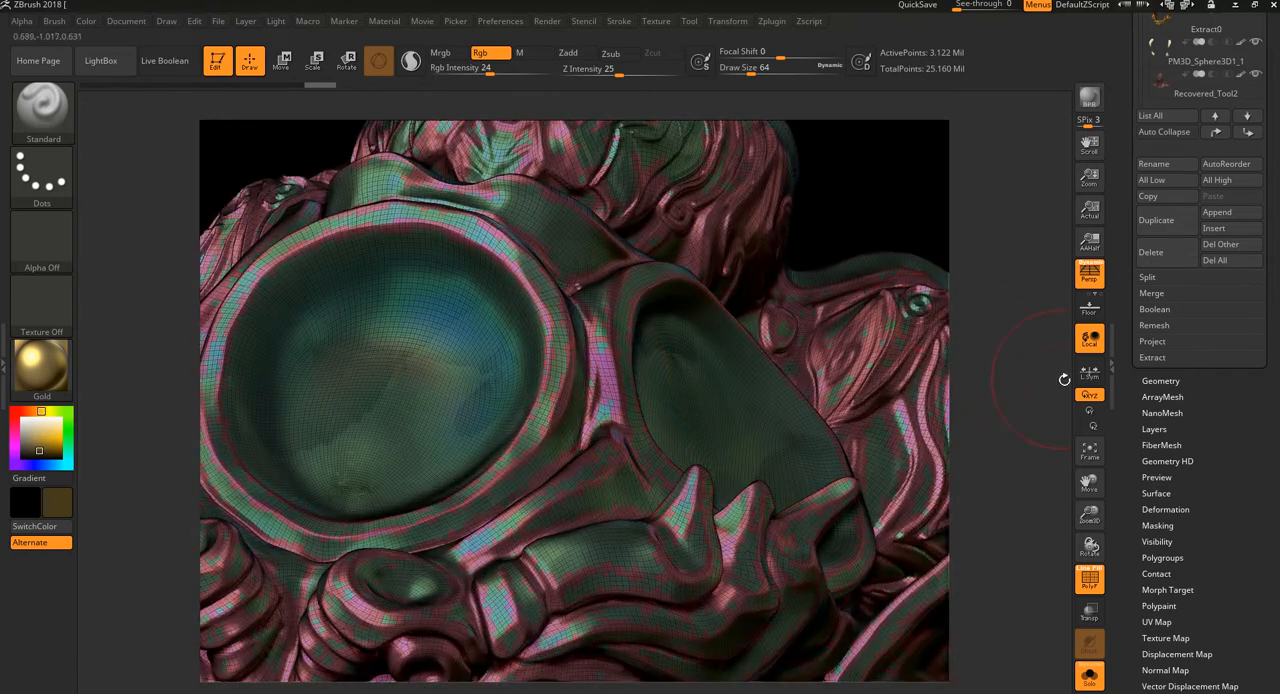
{"action": "key", "text": "f"}
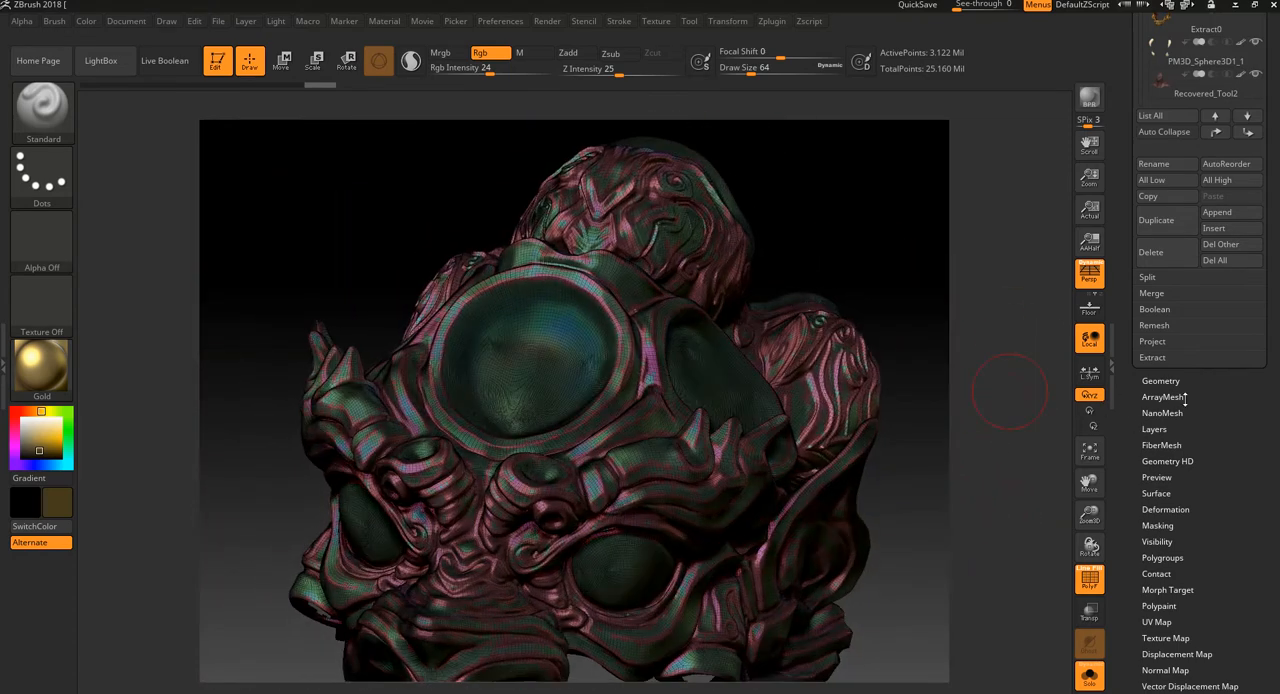
{"action": "left_click", "coordinate": [1165, 383]}
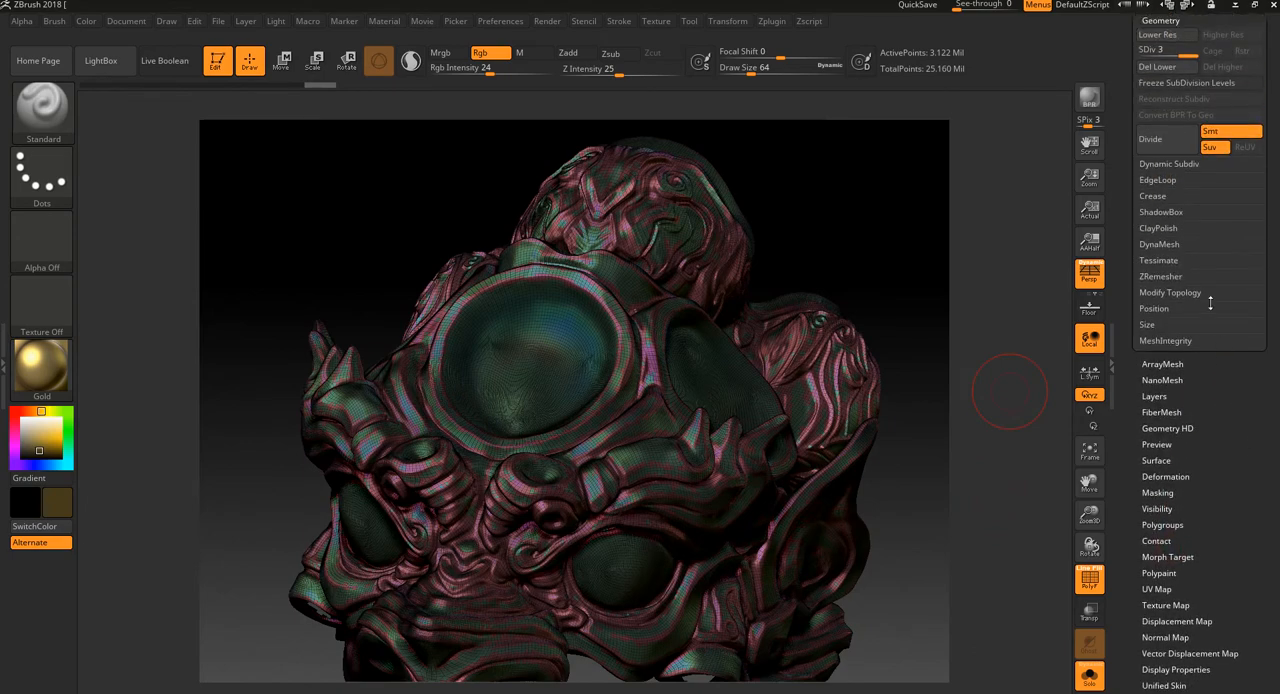
{"action": "mouse_move", "coordinate": [1003, 203]}
{"action": "left_mouse_down"}
{"action": "mouse_move", "coordinate": [1023, 229]}
{"action": "mouse_move", "coordinate": [1098, 163]}
{"action": "left_mouse_up"}
{"action": "left_click_drag", "start_coordinate": [1273, 92], "coordinate": [1273, 379]}
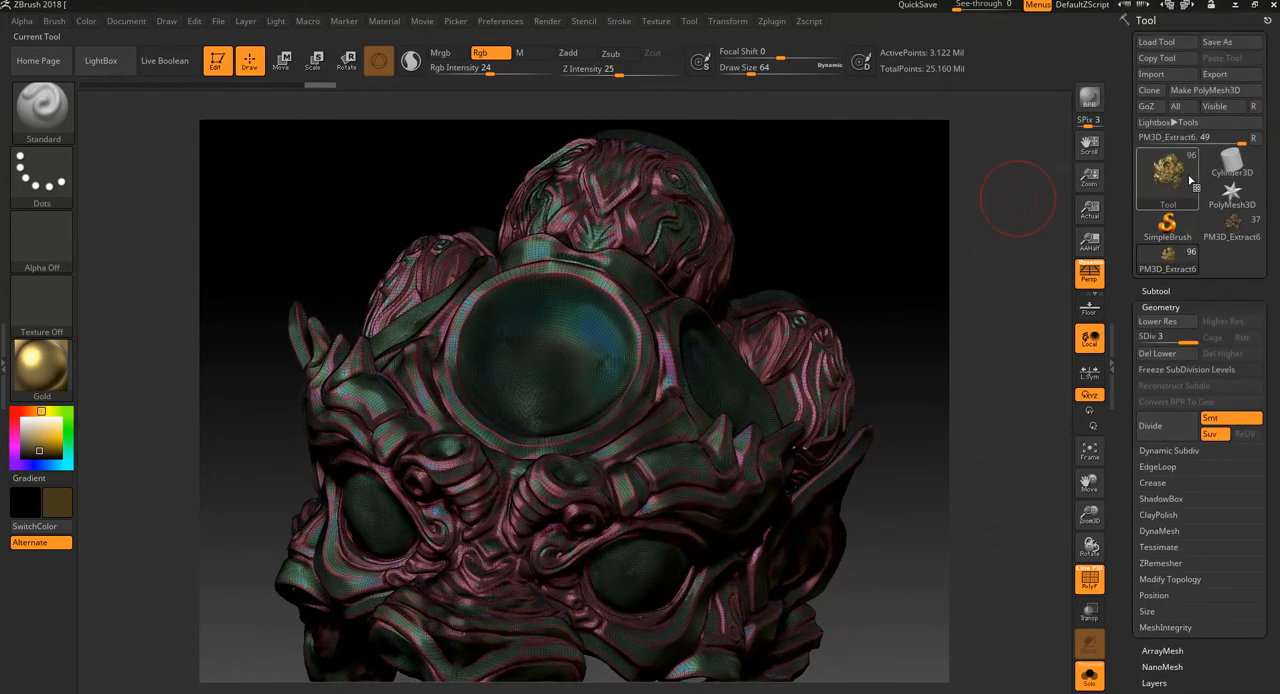
{"action": "mouse_move", "coordinate": [1176, 178]}
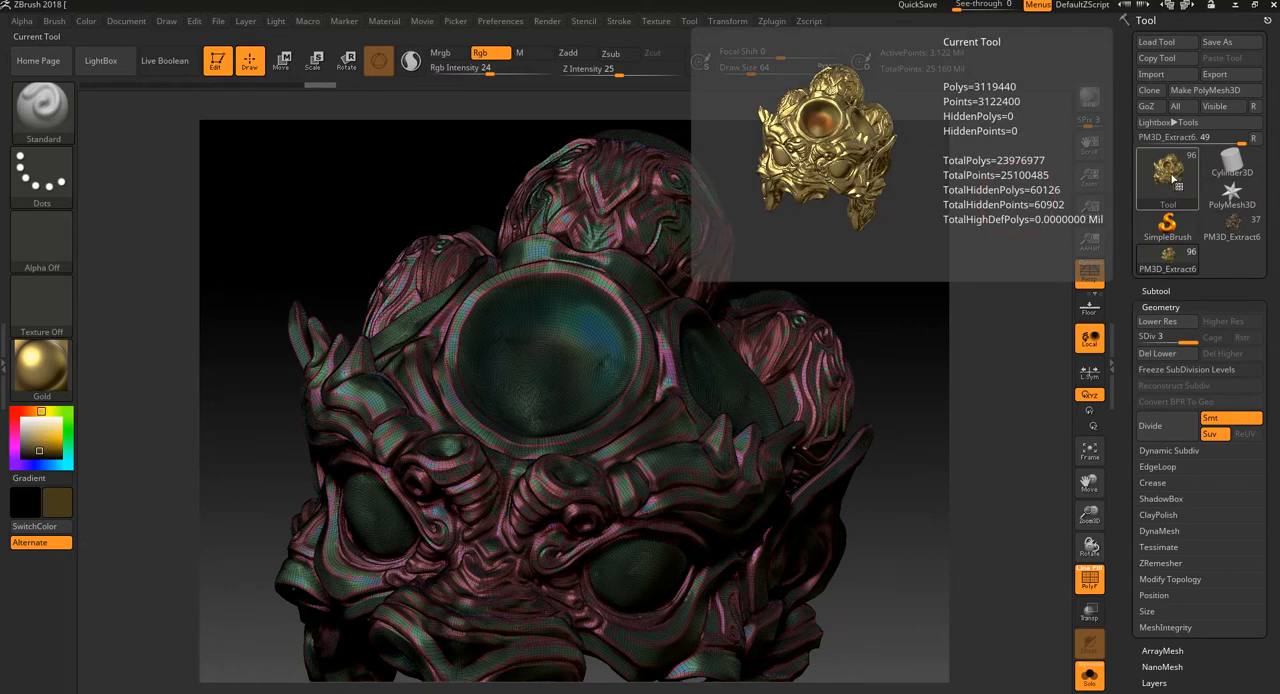
{"action": "left_click_drag", "start_coordinate": [964, 305], "coordinate": [980, 298]}
{"action": "left_click_drag", "start_coordinate": [913, 396], "coordinate": [934, 420]}
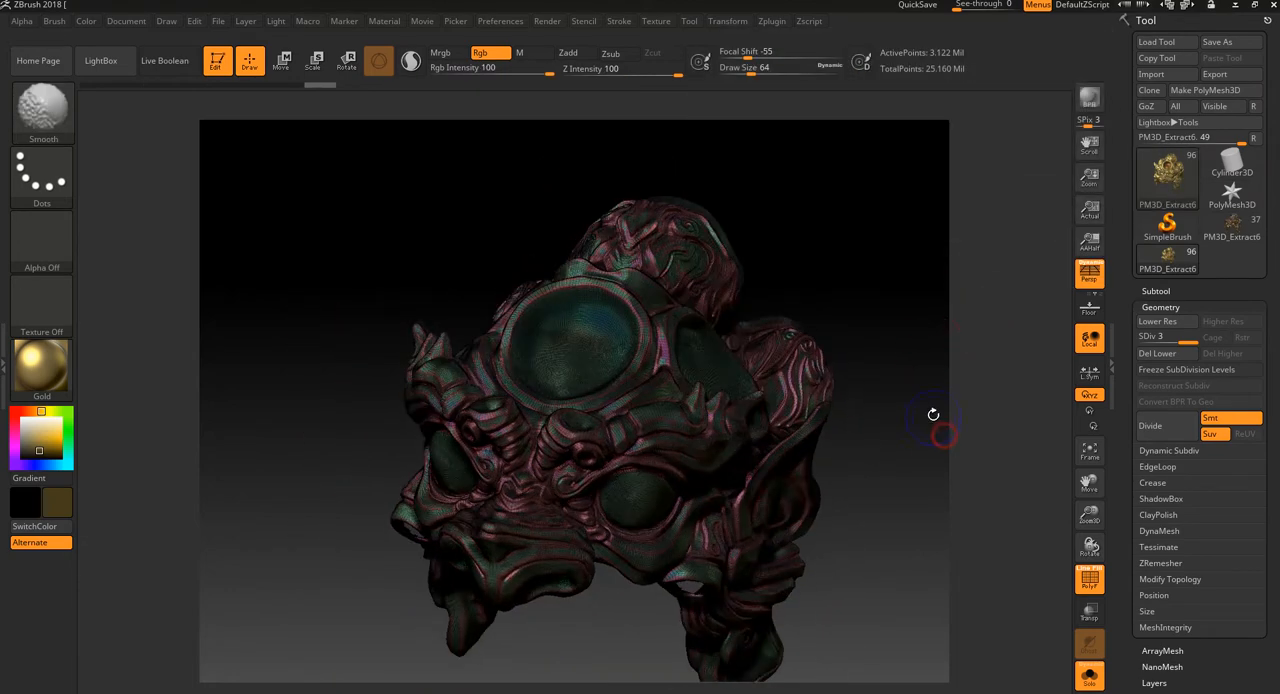
{"action": "key", "text": "shift+f"}
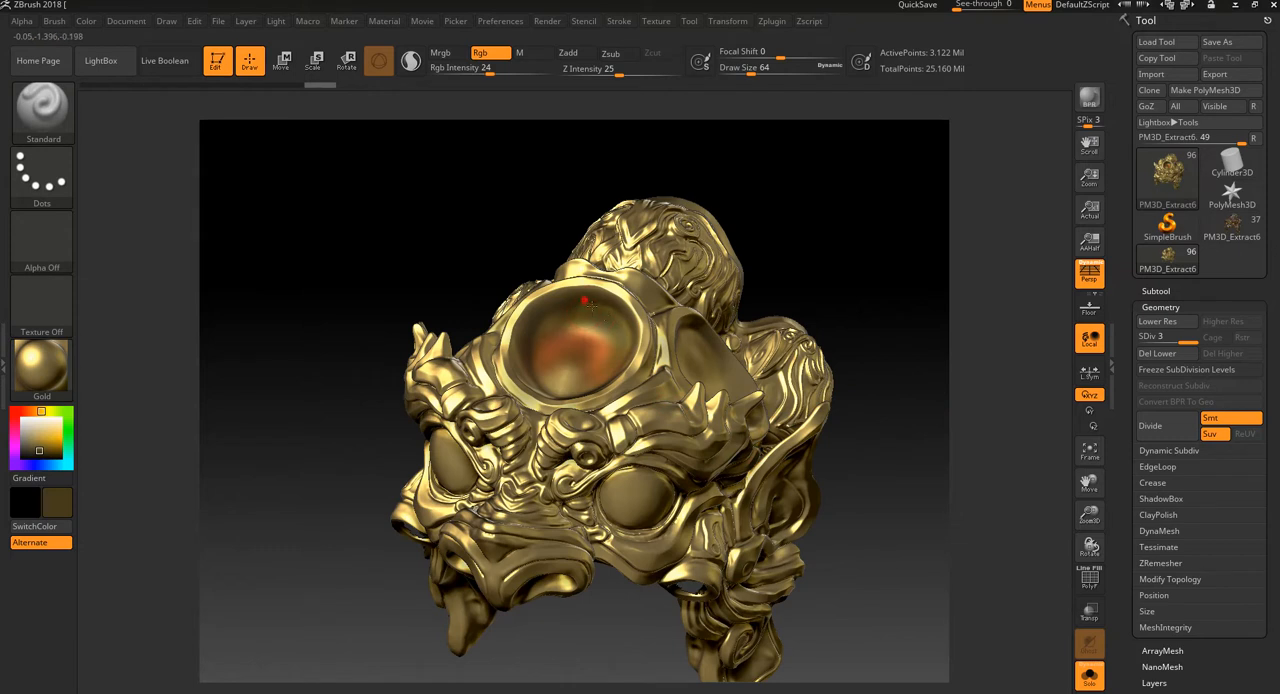
Step: Sample a pink colour from the forehead disc and paint soft strokes over that disc and the neighbouring side disc
{"action": "left_click_drag", "start_coordinate": [592, 306], "coordinate": [611, 374]}
{"action": "key", "text": "c"}
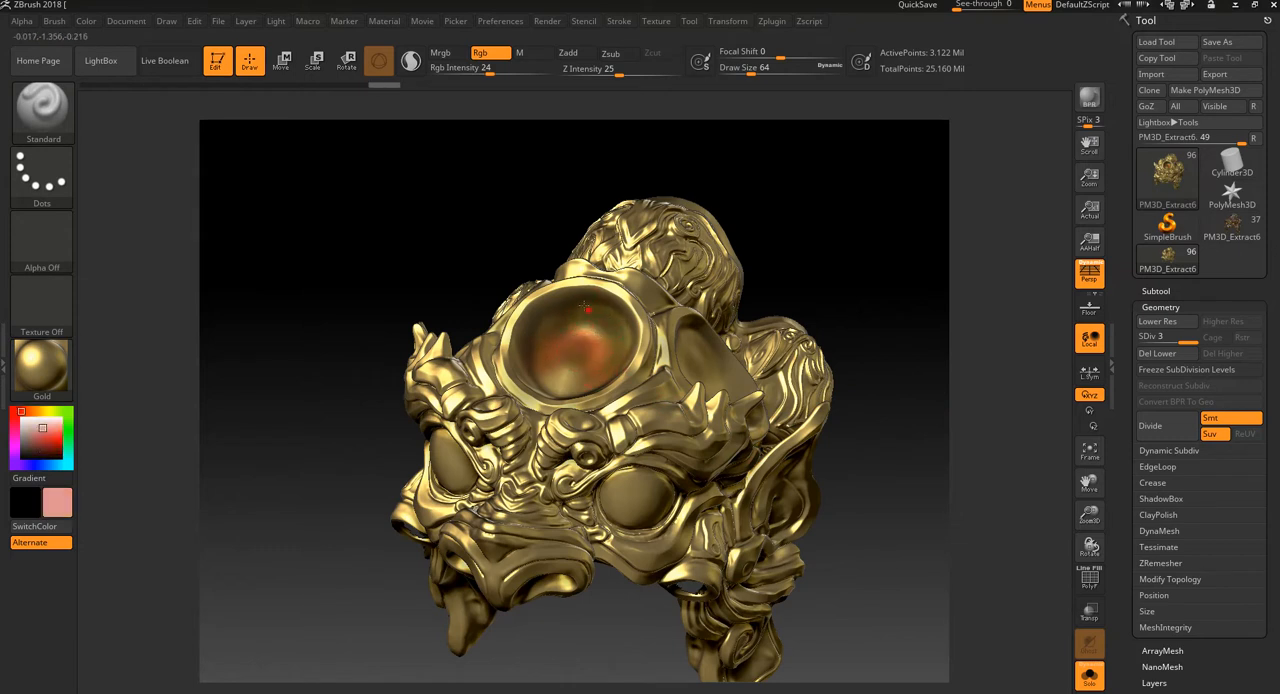
{"action": "left_click_drag", "start_coordinate": [592, 316], "coordinate": [630, 320]}
{"action": "left_click_drag", "start_coordinate": [590, 411], "coordinate": [596, 409]}
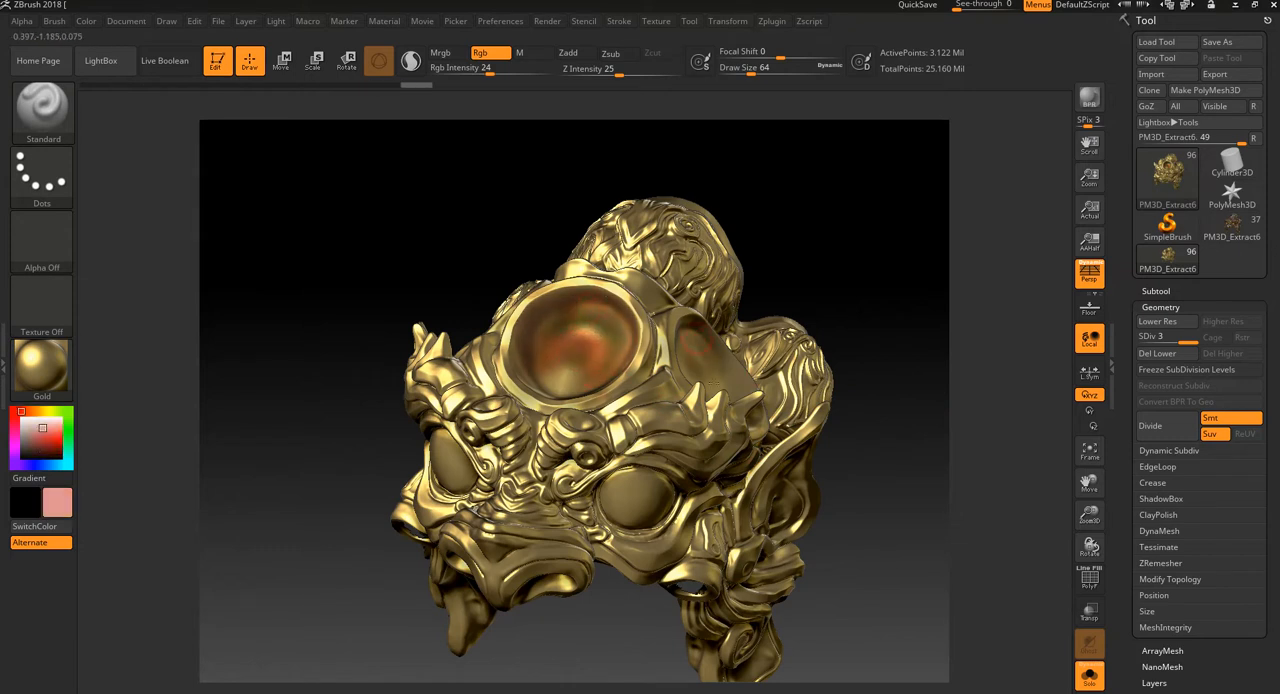
{"action": "left_click_drag", "start_coordinate": [800, 318], "coordinate": [899, 514]}
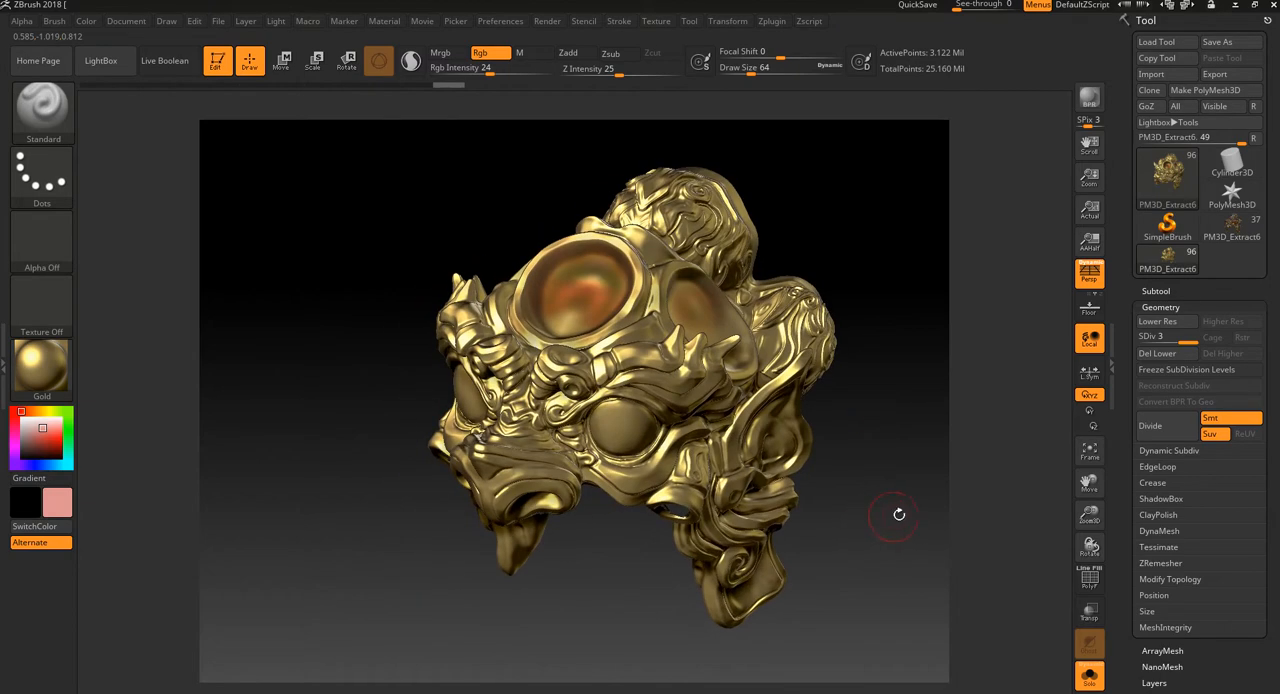
Step: Isolate the large ornament polygroup surrounding the discs, using the polyframe display to find it
{"action": "left_click", "coordinate": [627, 314], "text": "ctrl+shift"}
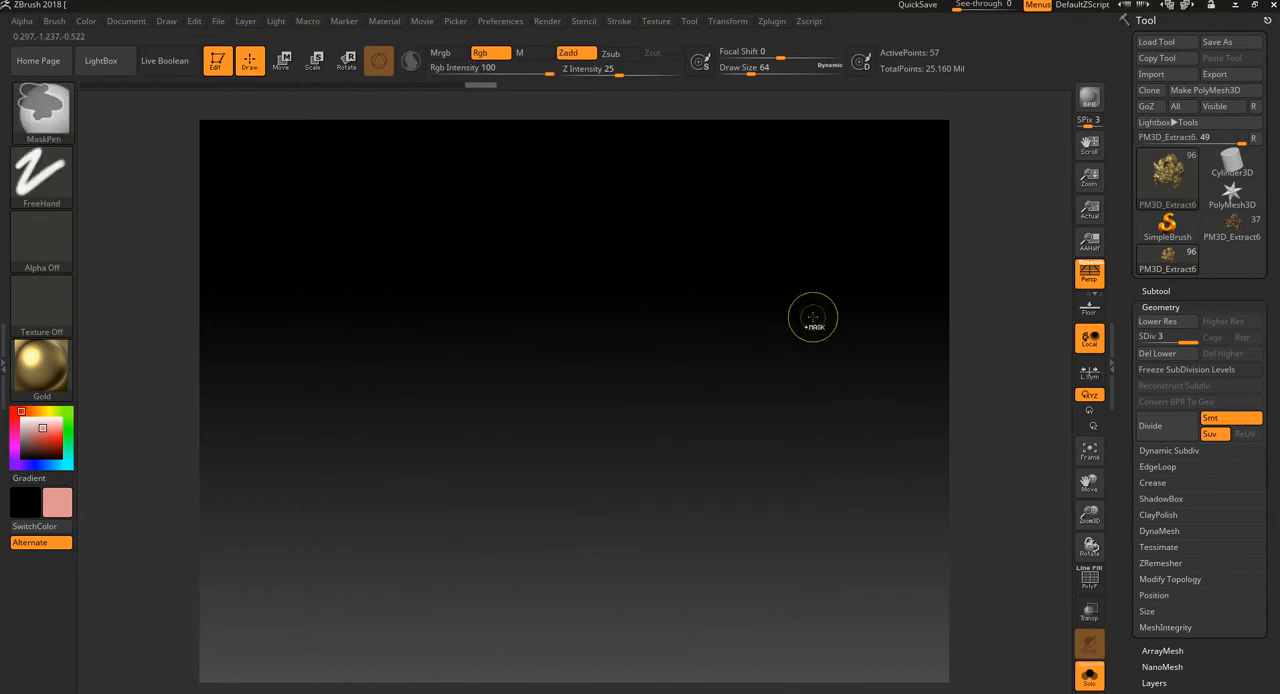
{"action": "left_click", "coordinate": [815, 310], "text": "ctrl+shift"}
{"action": "key", "text": "shift+f"}
{"action": "left_click_drag", "start_coordinate": [862, 285], "coordinate": [867, 362], "text": "alt"}
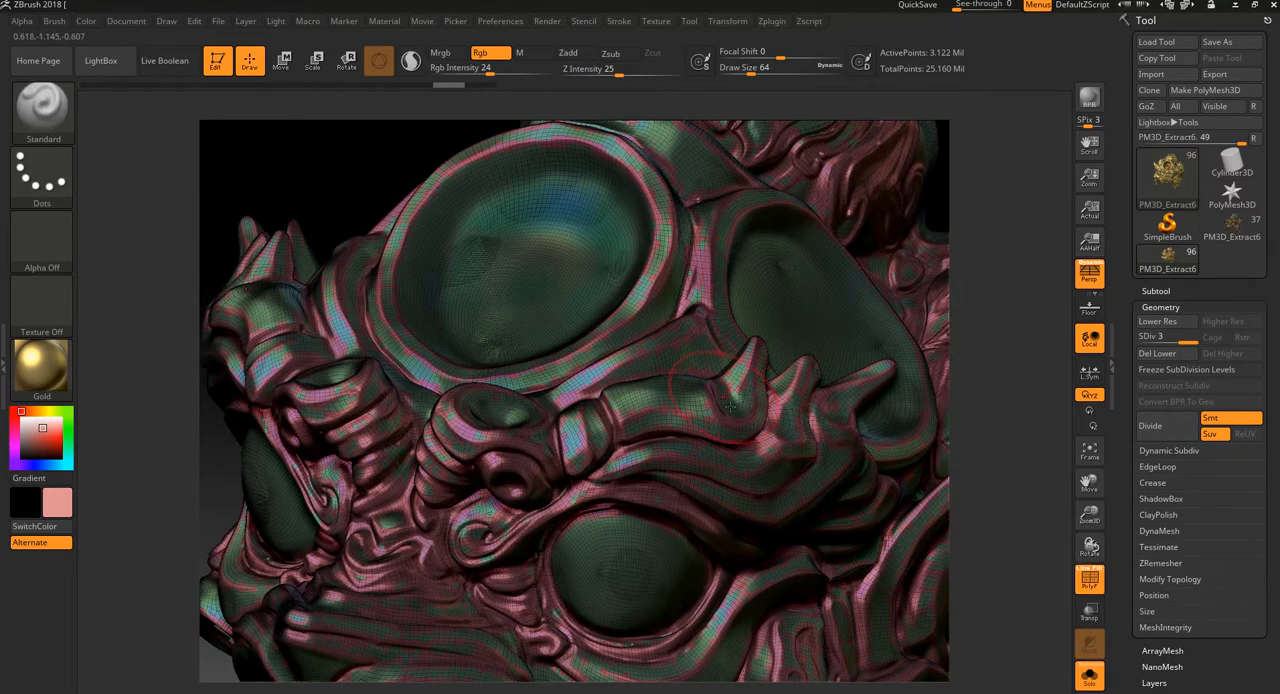
{"action": "left_click", "coordinate": [699, 273], "text": "ctrl+shift"}
{"action": "left_click_drag", "start_coordinate": [1015, 314], "coordinate": [985, 225], "text": "alt"}
{"action": "mouse_move", "coordinate": [900, 262]}
{"action": "left_mouse_down"}
{"action": "mouse_move", "coordinate": [945, 258]}
{"action": "mouse_move", "coordinate": [943, 397]}
{"action": "left_mouse_up"}
{"action": "key", "text": "shift+f"}
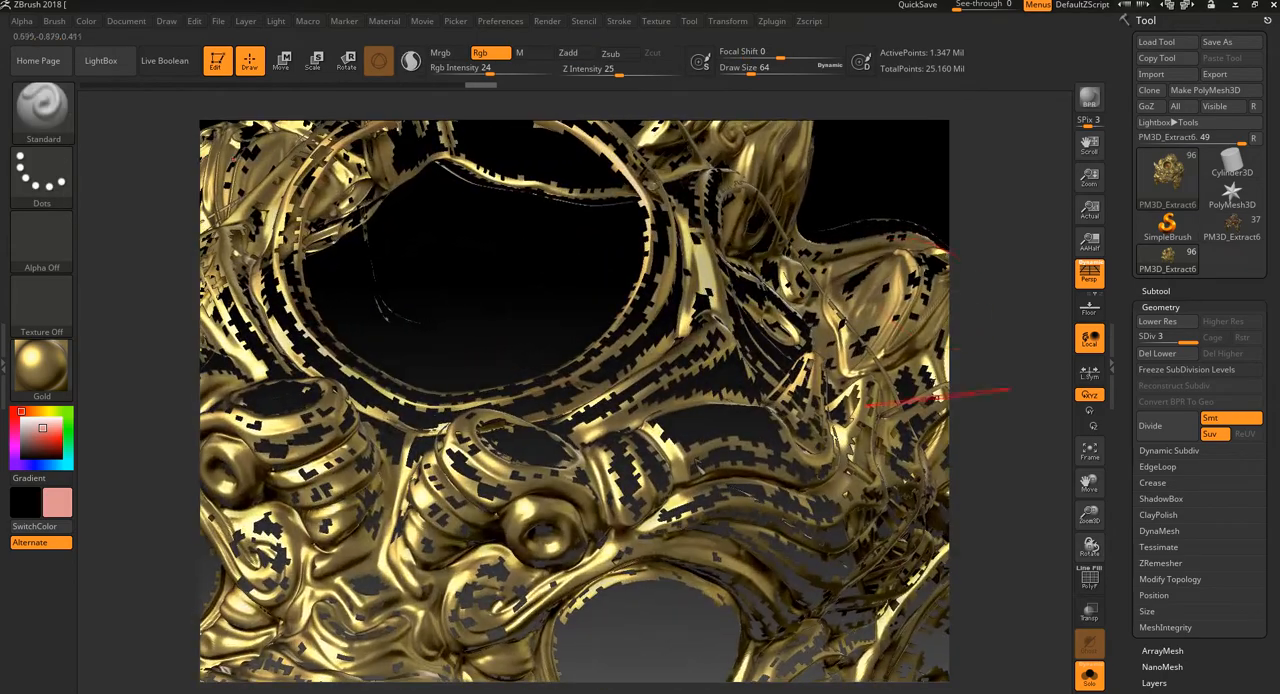
{"action": "mouse_move", "coordinate": [927, 131]}
{"action": "left_mouse_down", "text": "alt"}
{"action": "mouse_move", "coordinate": [930, 370]}
{"action": "mouse_move", "coordinate": [931, 266]}
{"action": "mouse_move", "coordinate": [926, 276]}
{"action": "left_mouse_up", "text": "alt"}
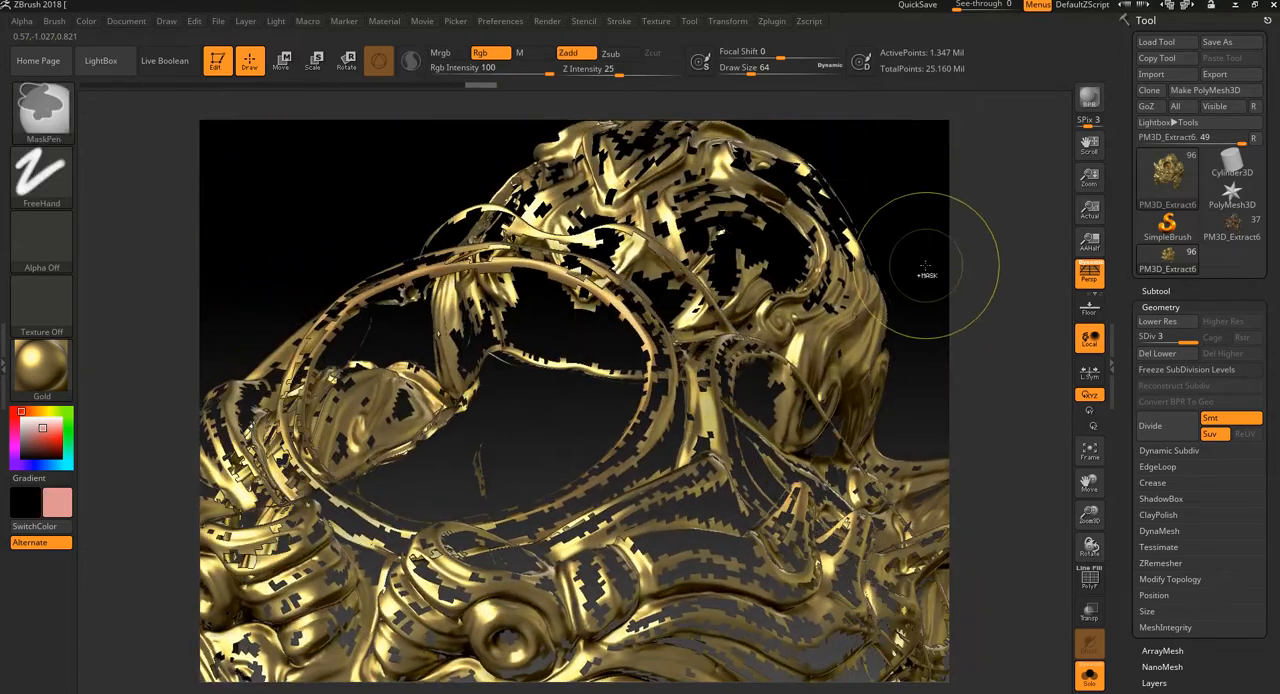
Step: Show the whole mesh again and re-isolate the ornament polygroup at the forehead disc's rim
{"action": "left_click", "coordinate": [928, 278], "text": "ctrl"}
{"action": "left_click", "coordinate": [932, 286], "text": "ctrl"}
{"action": "left_click", "coordinate": [934, 288], "text": "ctrl+shift"}
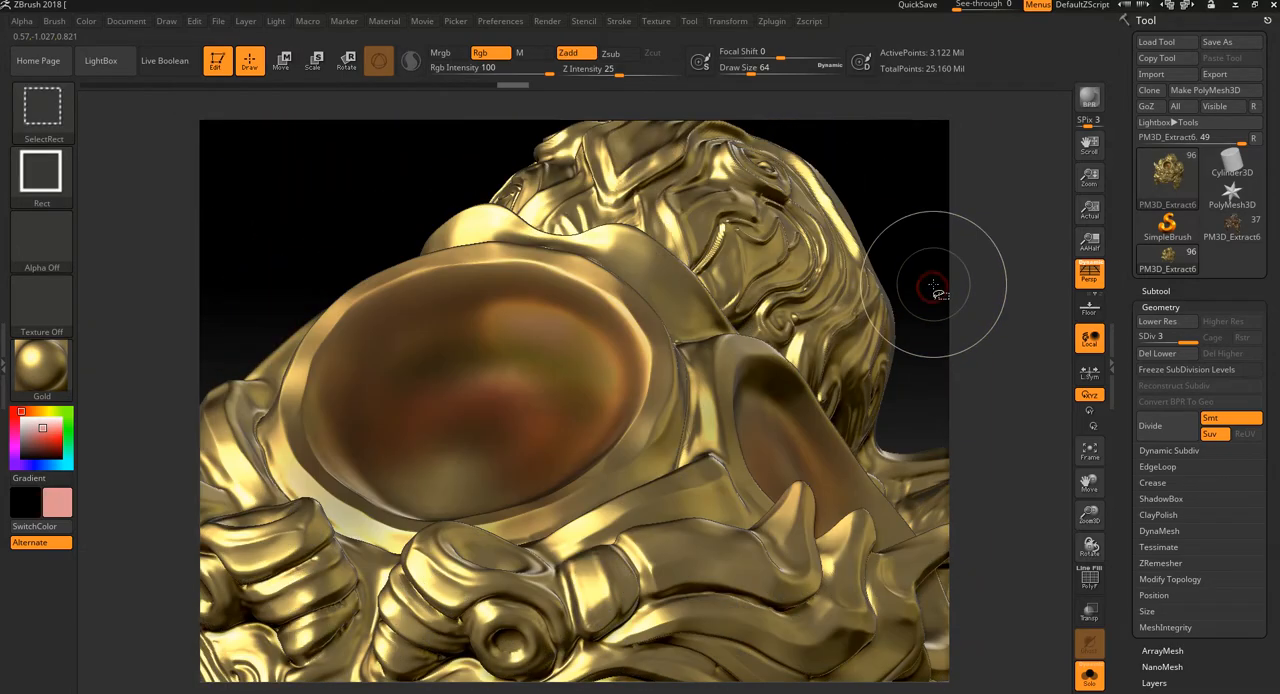
{"action": "left_click_drag", "start_coordinate": [943, 300], "coordinate": [652, 340]}
{"action": "left_click", "coordinate": [651, 340], "text": "ctrl+shift"}
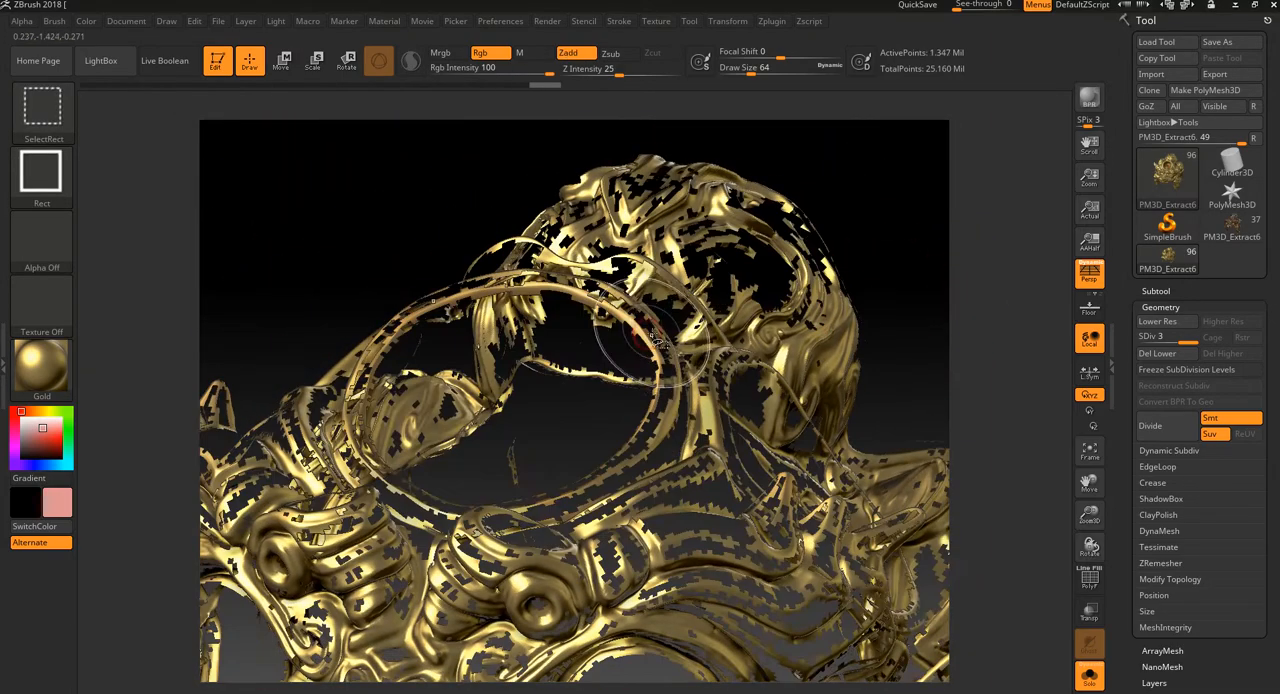
Step: Invert the polygroup visibility to inspect the painted discs and remaining parts, and restore the whole mesh
{"action": "left_click_drag", "start_coordinate": [915, 252], "coordinate": [817, 334], "text": "ctrl+shift"}
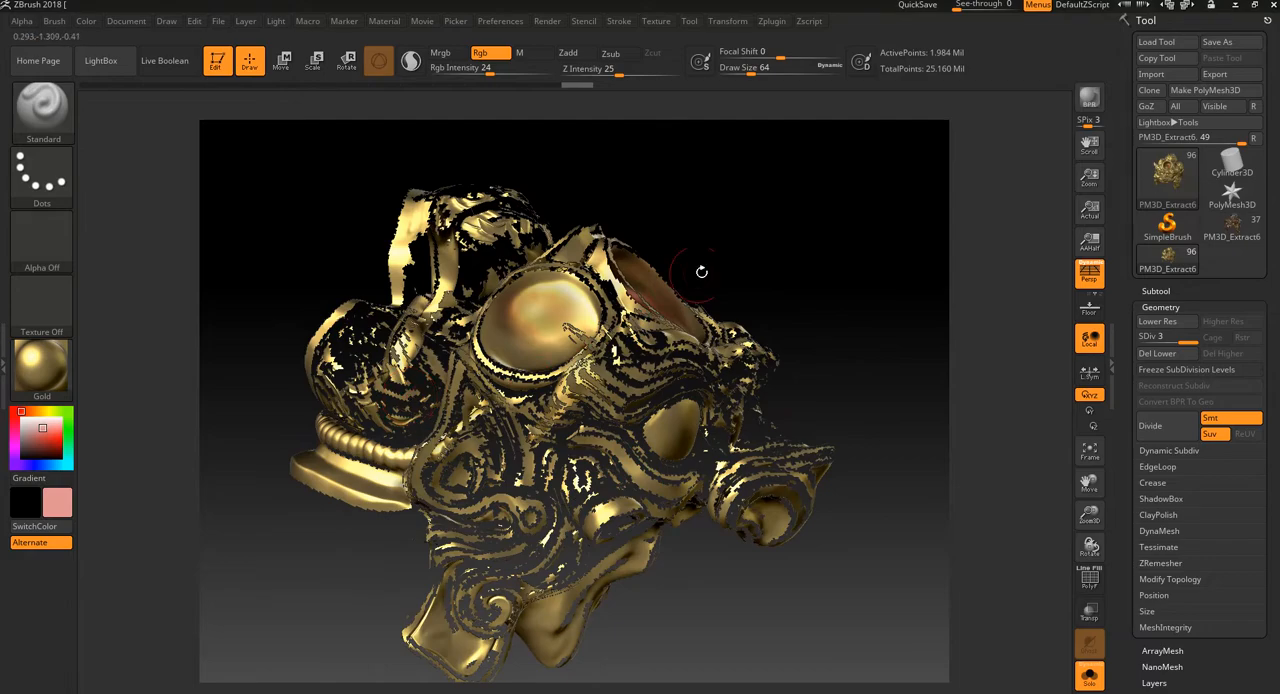
{"action": "left_click_drag", "start_coordinate": [701, 271], "coordinate": [567, 386]}
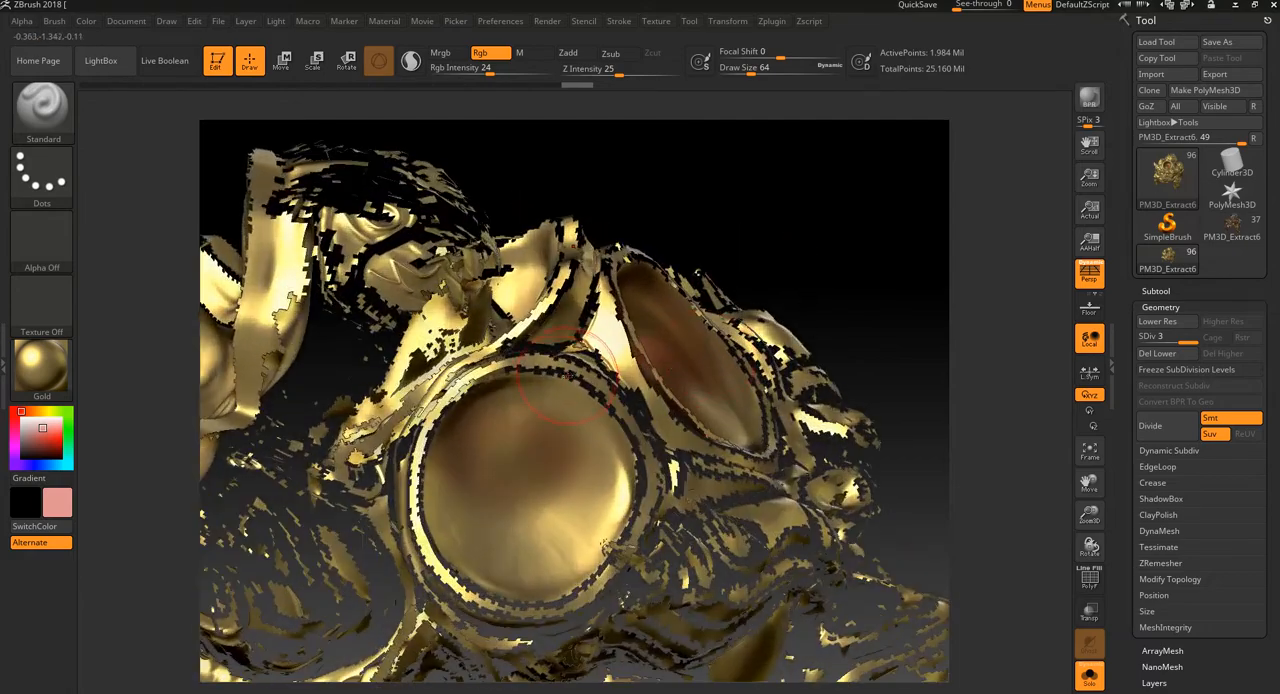
{"action": "left_click_drag", "start_coordinate": [858, 273], "coordinate": [615, 285]}
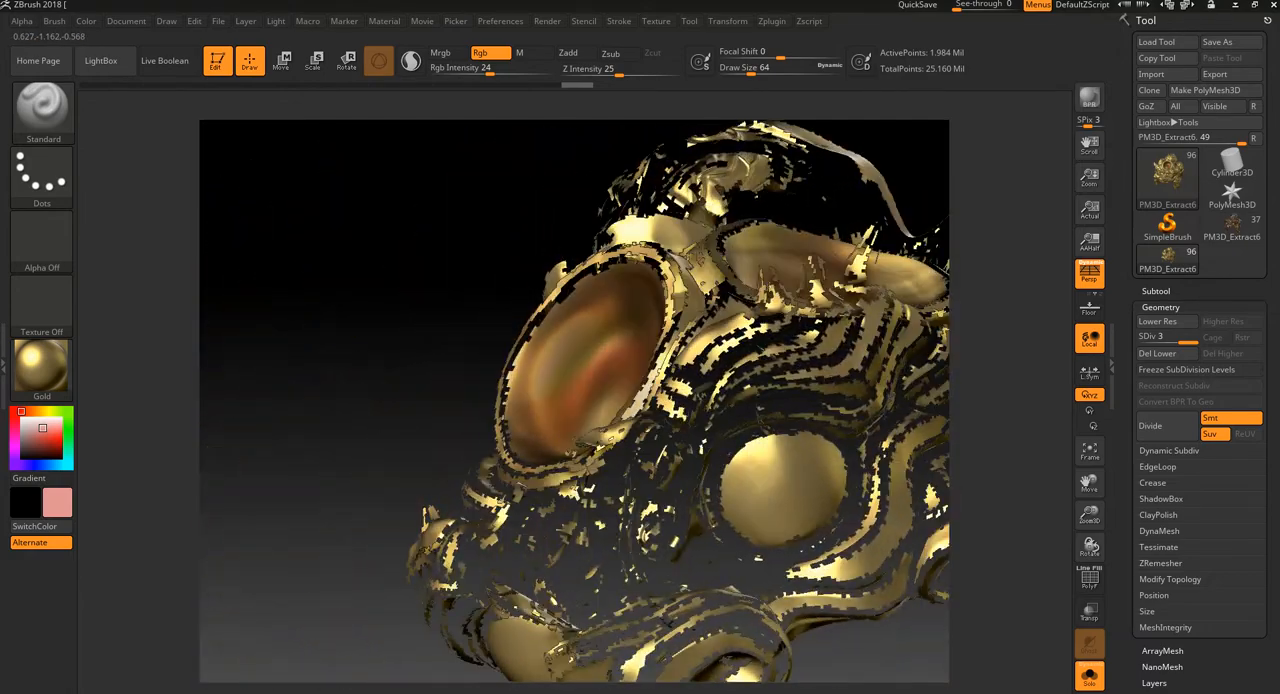
{"action": "mouse_move", "coordinate": [500, 335]}
{"action": "left_mouse_down"}
{"action": "mouse_move", "coordinate": [462, 355]}
{"action": "mouse_move", "coordinate": [620, 385]}
{"action": "mouse_move", "coordinate": [844, 487]}
{"action": "left_mouse_up"}
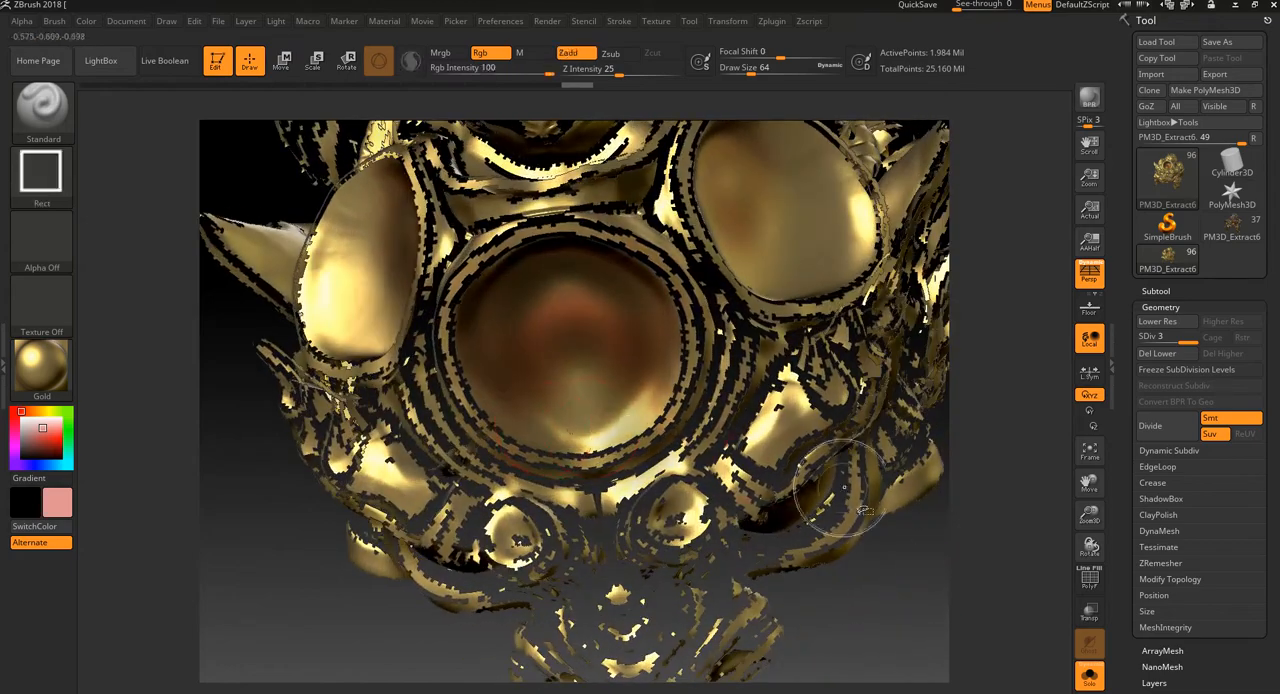
{"action": "left_click", "coordinate": [886, 580], "text": "ctrl+shift"}
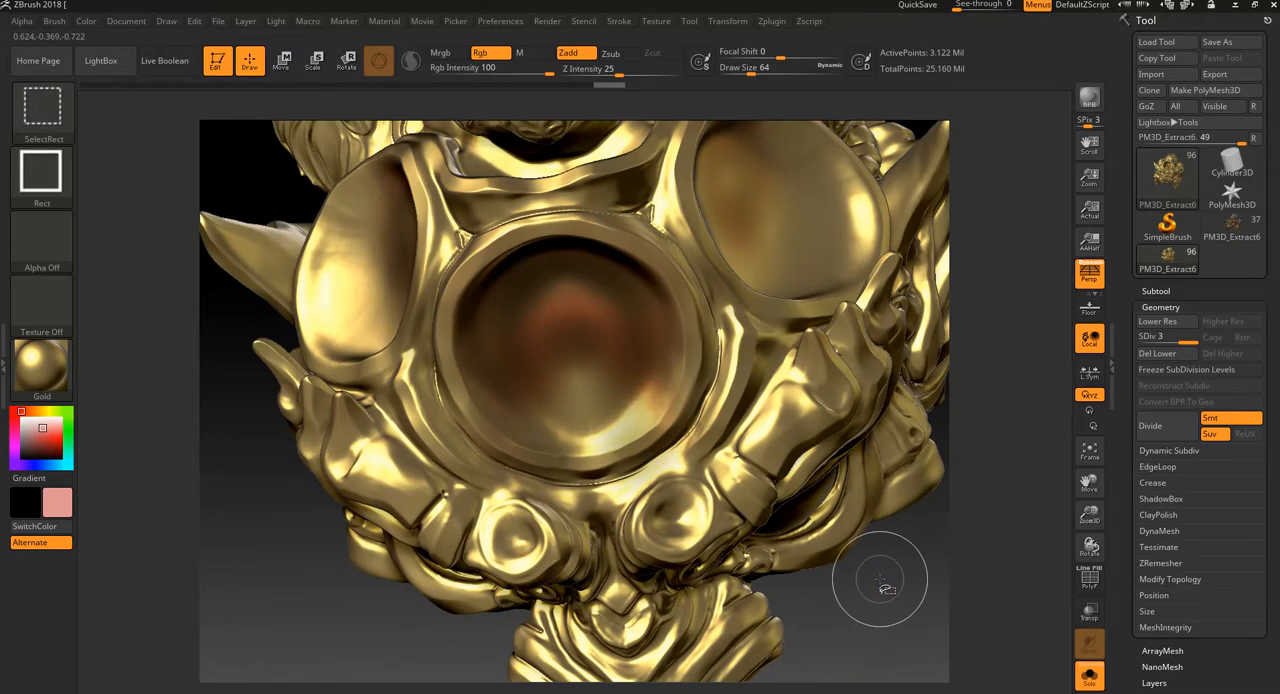
Step: Isolate the ornament polygroup around the forehead disc and set up Mrgb painting with the MatCap Metal04 material
{"action": "left_click", "coordinate": [684, 323], "text": "ctrl+shift"}
{"action": "mouse_move", "coordinate": [866, 565]}
{"action": "left_mouse_down"}
{"action": "mouse_move", "coordinate": [886, 566]}
{"action": "mouse_move", "coordinate": [935, 510]}
{"action": "mouse_move", "coordinate": [923, 337]}
{"action": "mouse_move", "coordinate": [891, 406]}
{"action": "mouse_move", "coordinate": [911, 494]}
{"action": "mouse_move", "coordinate": [838, 499]}
{"action": "left_mouse_up"}
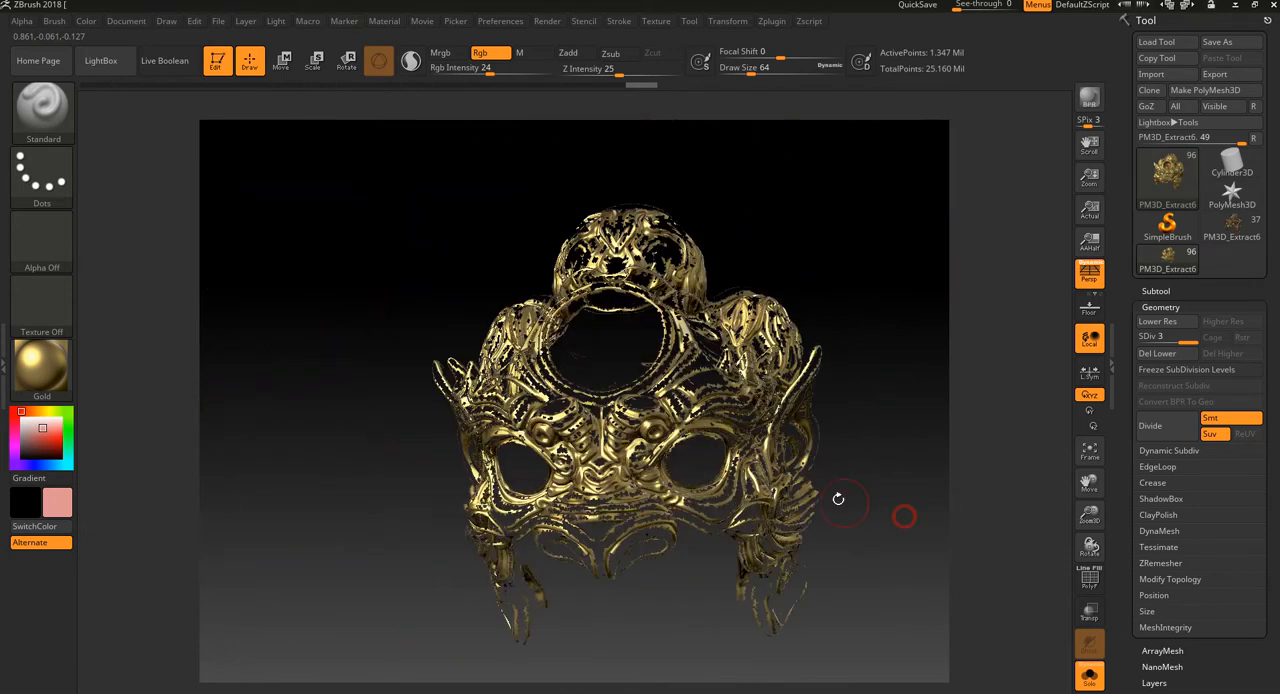
{"action": "left_click", "coordinate": [440, 52]}
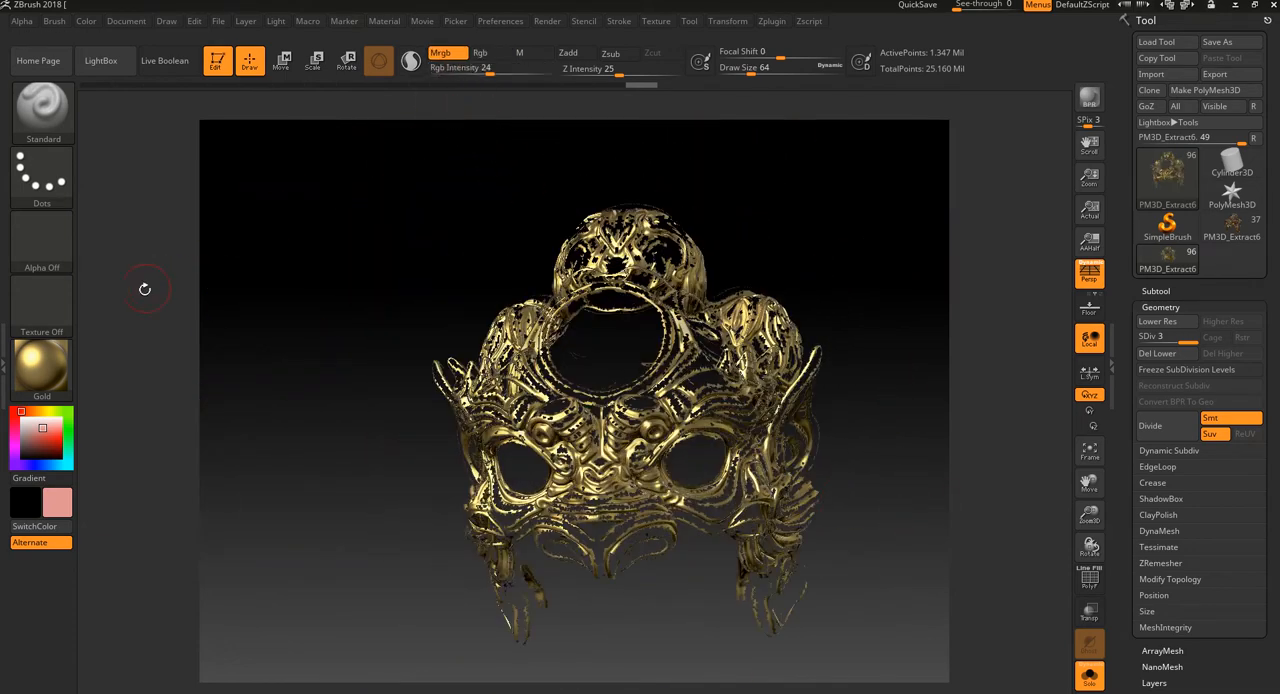
{"action": "left_click", "coordinate": [45, 365]}
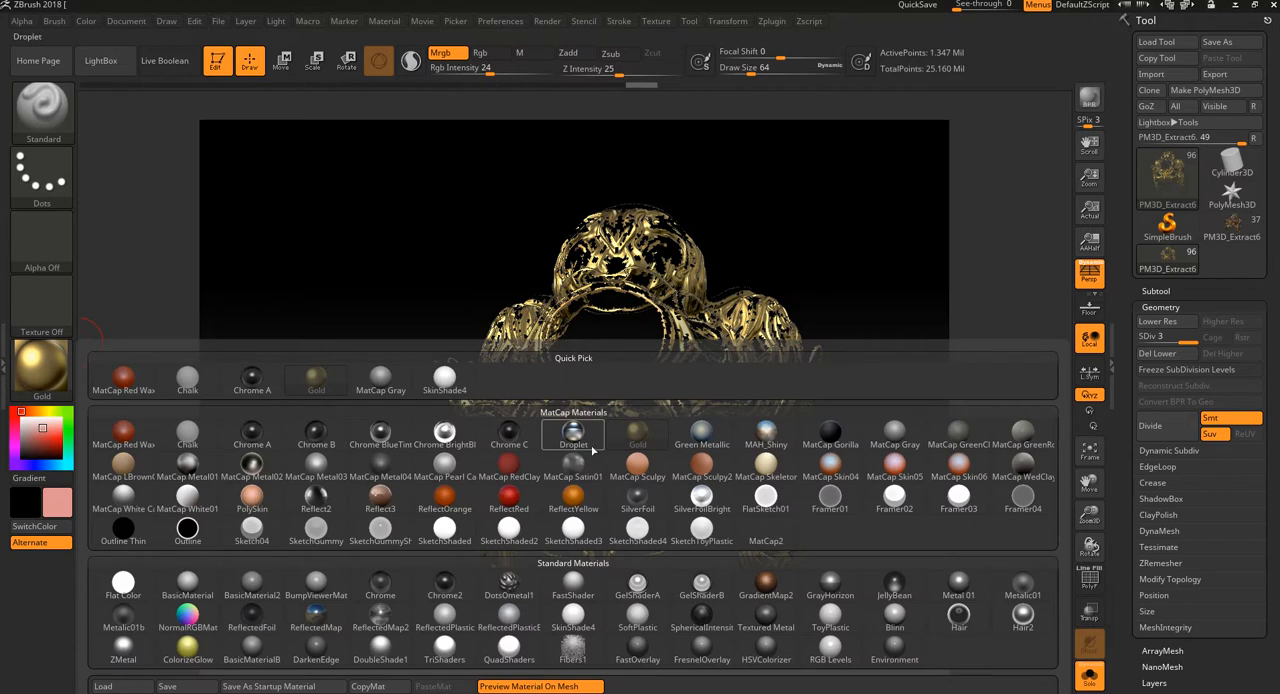
{"action": "mouse_move", "coordinate": [724, 436]}
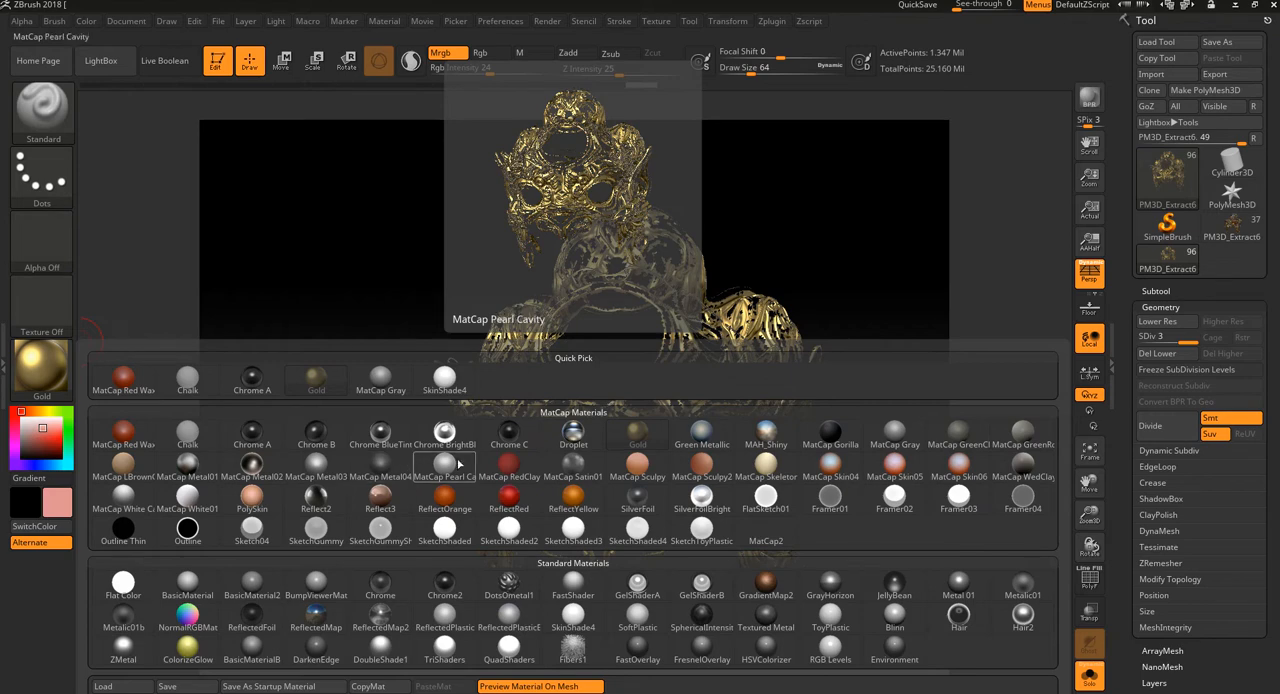
{"action": "left_click", "coordinate": [392, 462]}
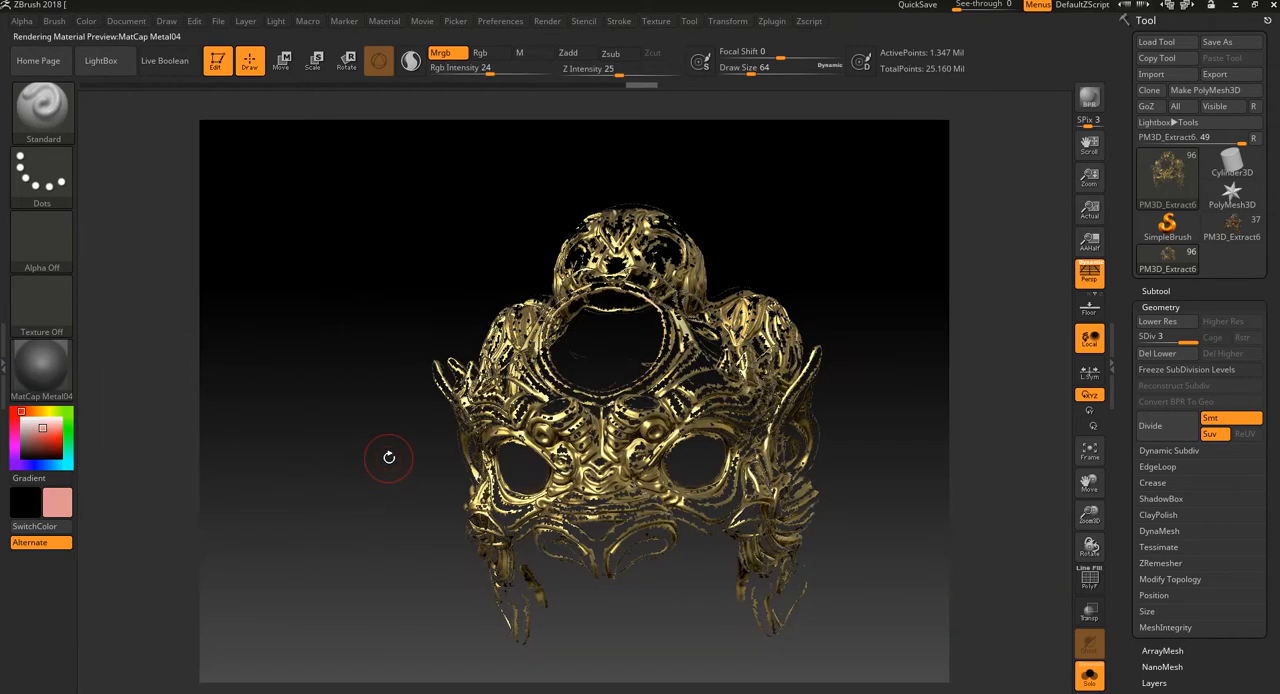
Step: Fill the isolated polygroup with the current material and colour, unhide the rest of the mask, and switch back to Rgb
{"action": "left_click_drag", "start_coordinate": [389, 454], "coordinate": [370, 426]}
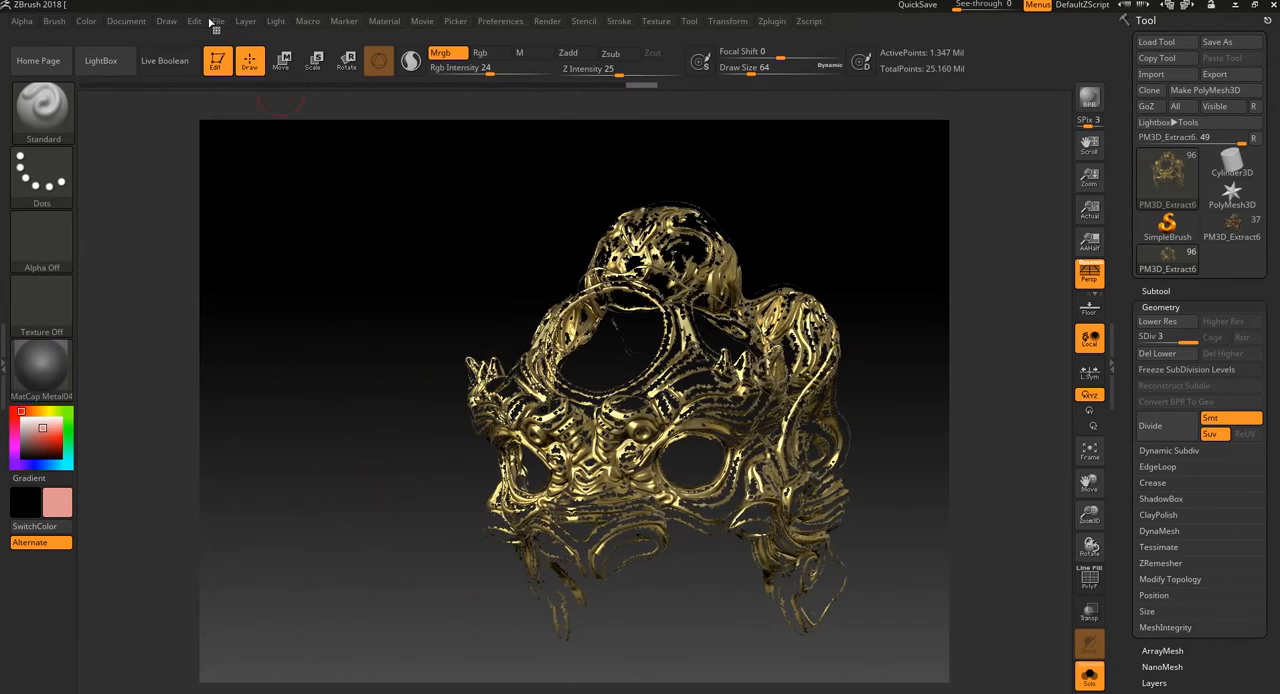
{"action": "left_click", "coordinate": [87, 21]}
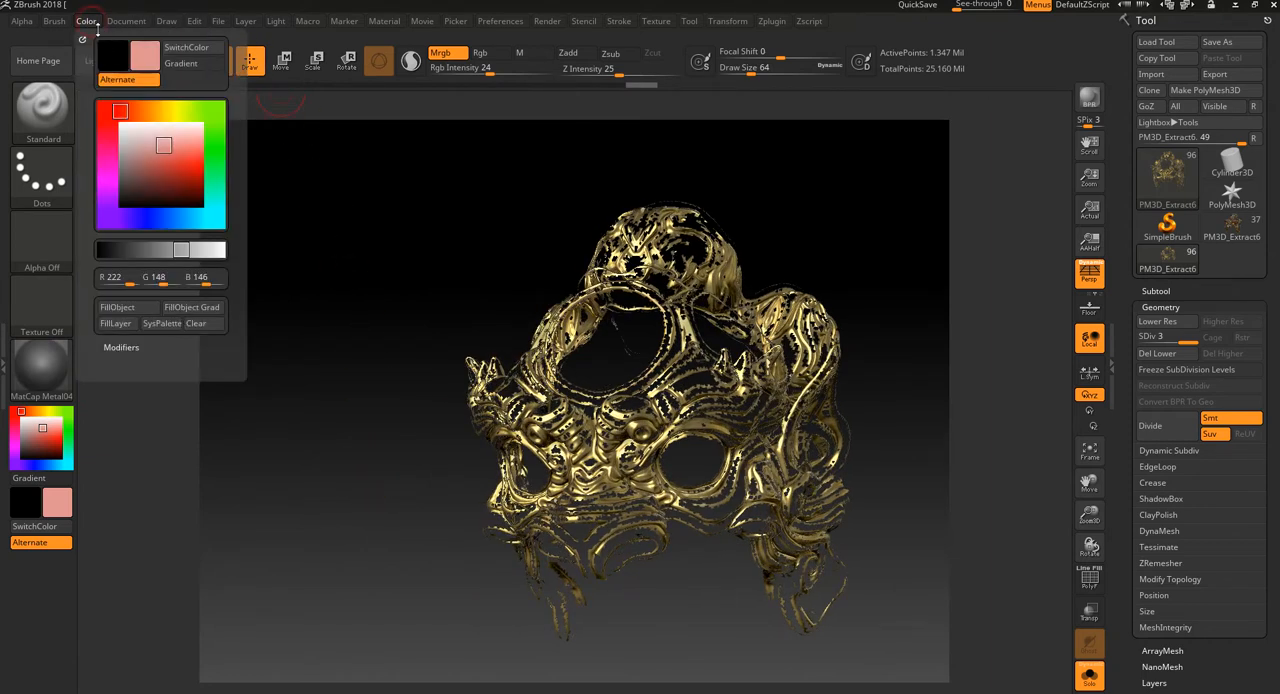
{"action": "left_click", "coordinate": [117, 307]}
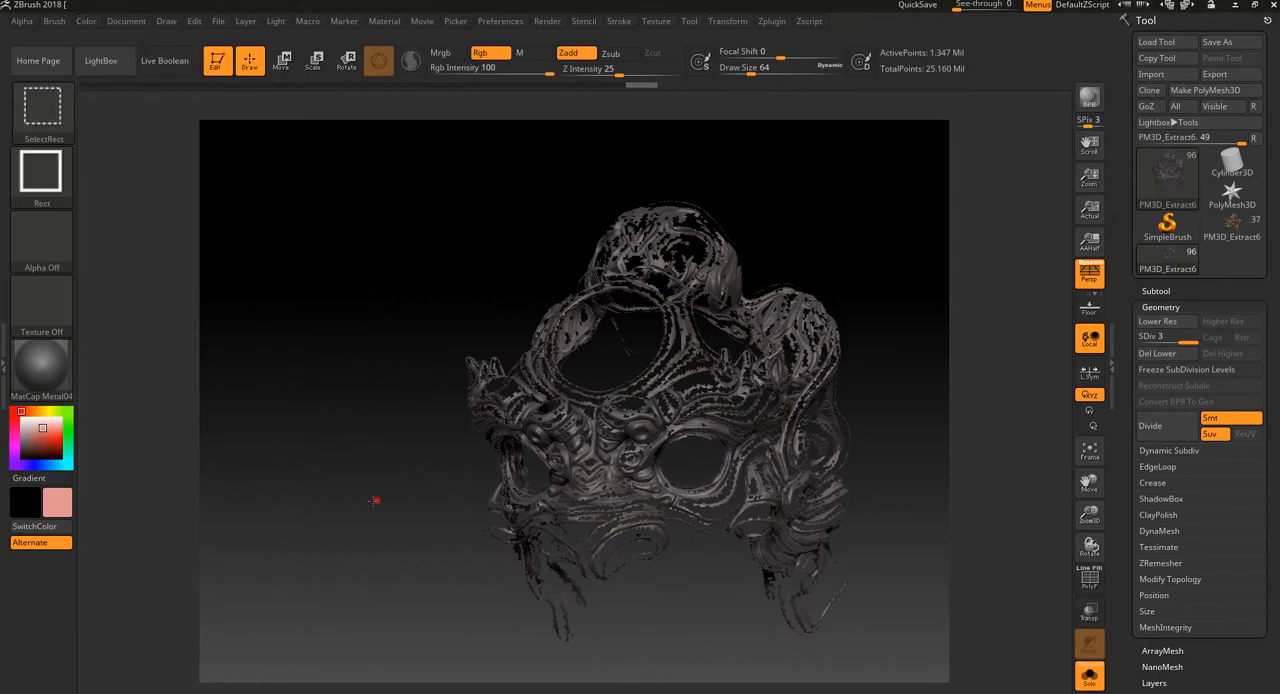
{"action": "left_click_drag", "start_coordinate": [914, 291], "coordinate": [850, 257]}
{"action": "left_click", "coordinate": [481, 52]}
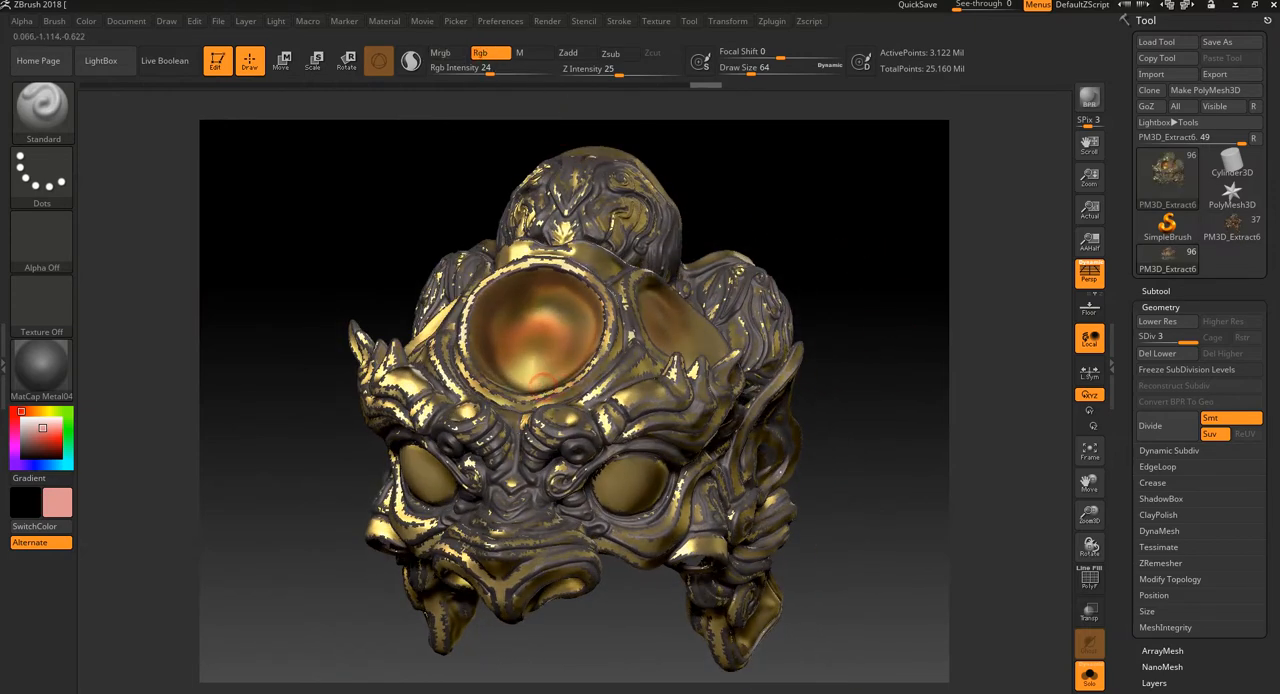
Step: Paint soft pink strokes on the dark ornament of the brow just below the forehead disc
{"action": "left_click_drag", "start_coordinate": [811, 301], "coordinate": [552, 451]}
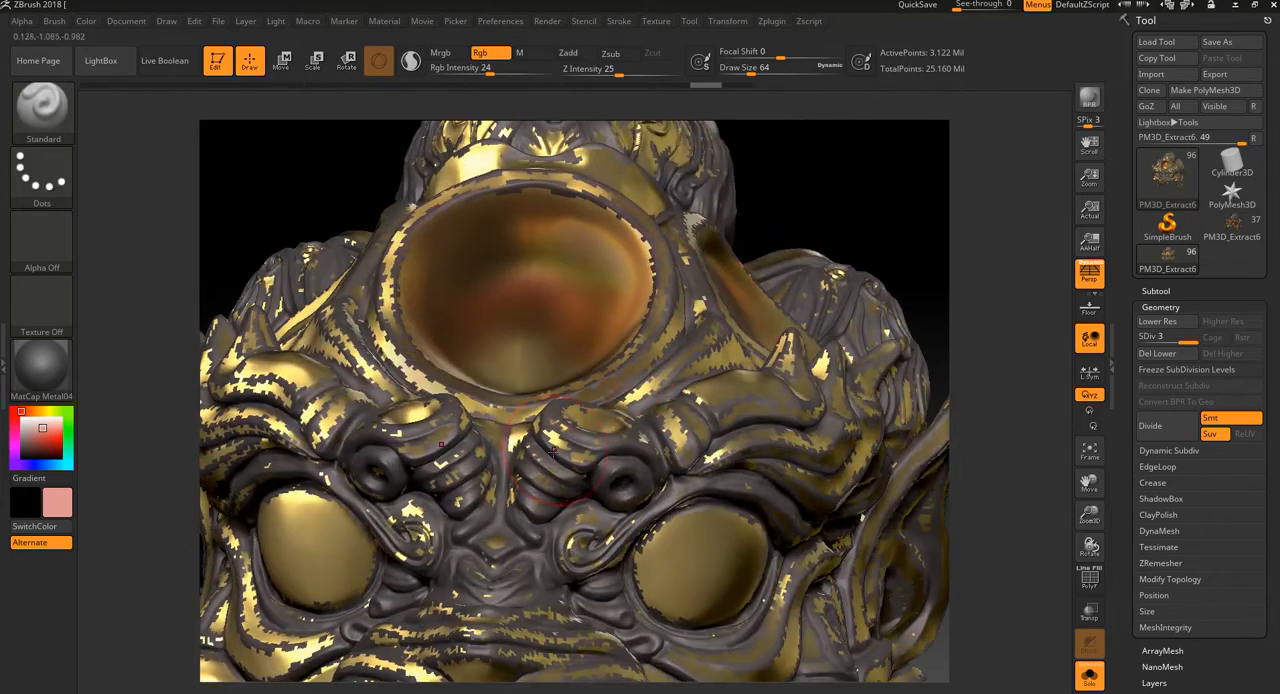
{"action": "mouse_move", "coordinate": [664, 376]}
{"action": "left_mouse_down"}
{"action": "mouse_move", "coordinate": [646, 390]}
{"action": "mouse_move", "coordinate": [727, 331]}
{"action": "mouse_move", "coordinate": [698, 392]}
{"action": "left_mouse_up"}
{"action": "left_click_drag", "start_coordinate": [893, 212], "coordinate": [797, 166], "text": "alt"}
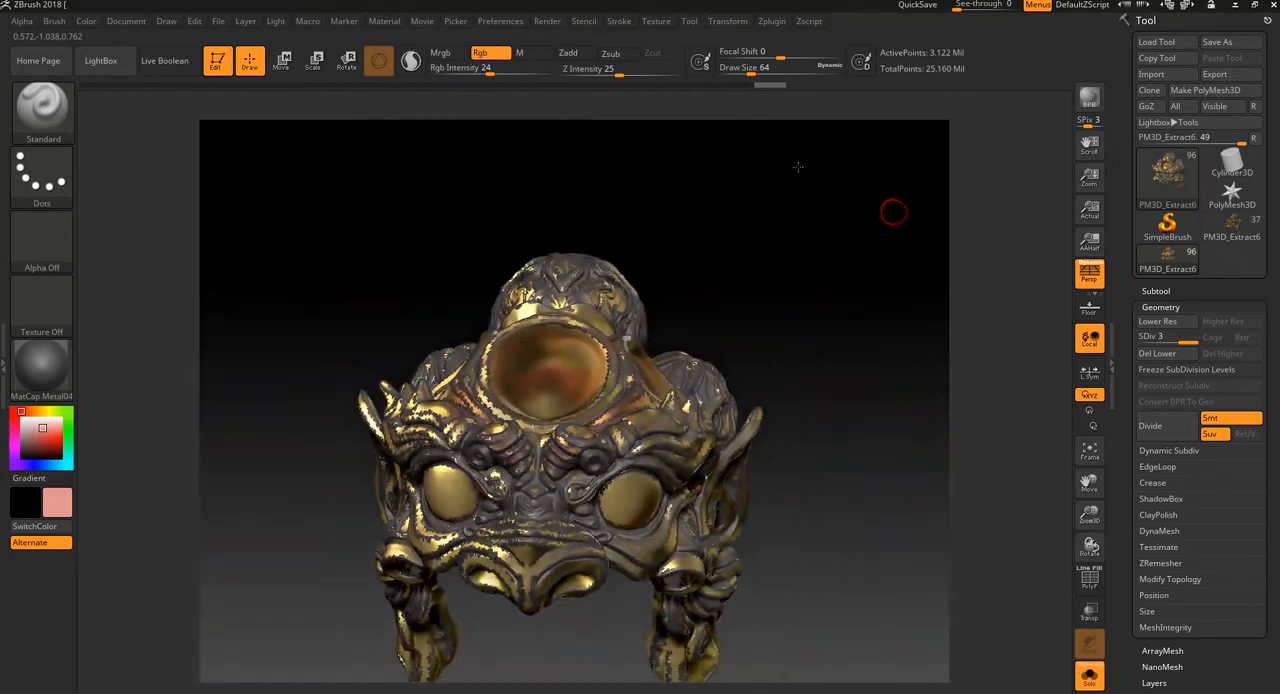
Step: Paint soft pink strokes on the side disc above the eye and undo the last stroke
{"action": "mouse_move", "coordinate": [823, 264]}
{"action": "left_mouse_down"}
{"action": "mouse_move", "coordinate": [826, 246]}
{"action": "mouse_move", "coordinate": [778, 258]}
{"action": "left_mouse_up"}
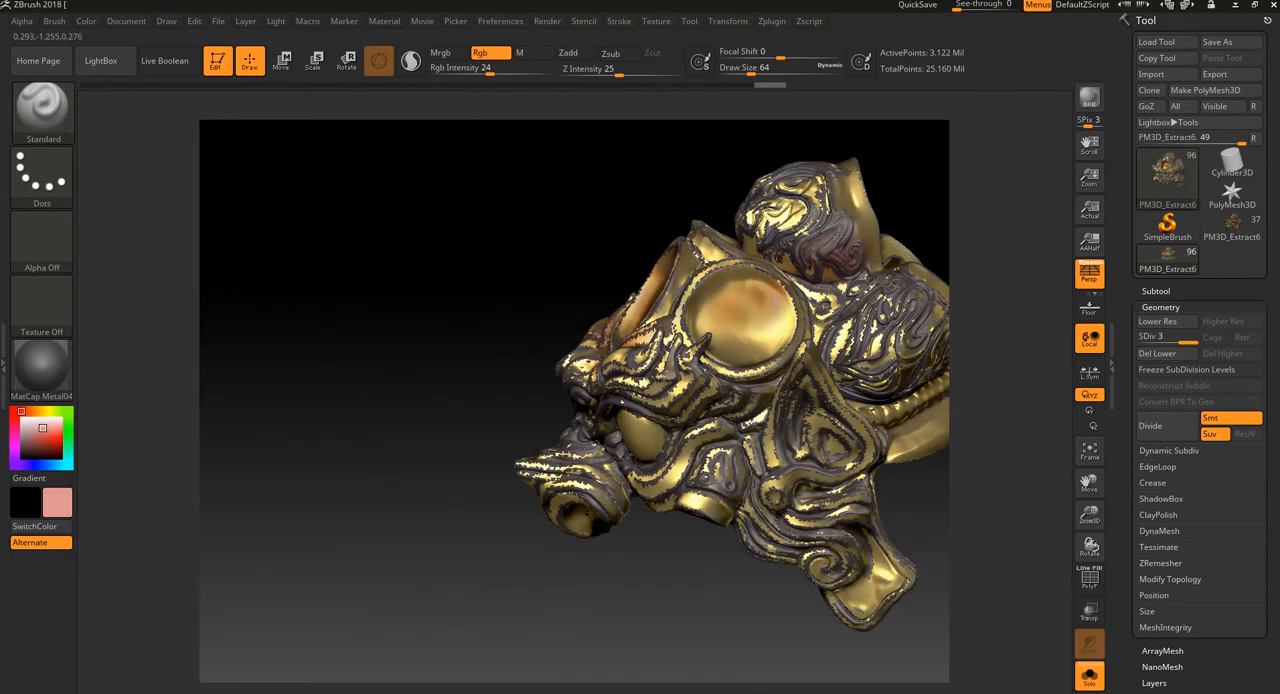
{"action": "left_click_drag", "start_coordinate": [782, 342], "coordinate": [780, 338]}
{"action": "mouse_move", "coordinate": [568, 214]}
{"action": "left_mouse_down", "text": "alt"}
{"action": "mouse_move", "coordinate": [583, 280]}
{"action": "mouse_move", "coordinate": [652, 348]}
{"action": "left_mouse_up", "text": "alt"}
{"action": "key", "text": "ctrl+z"}
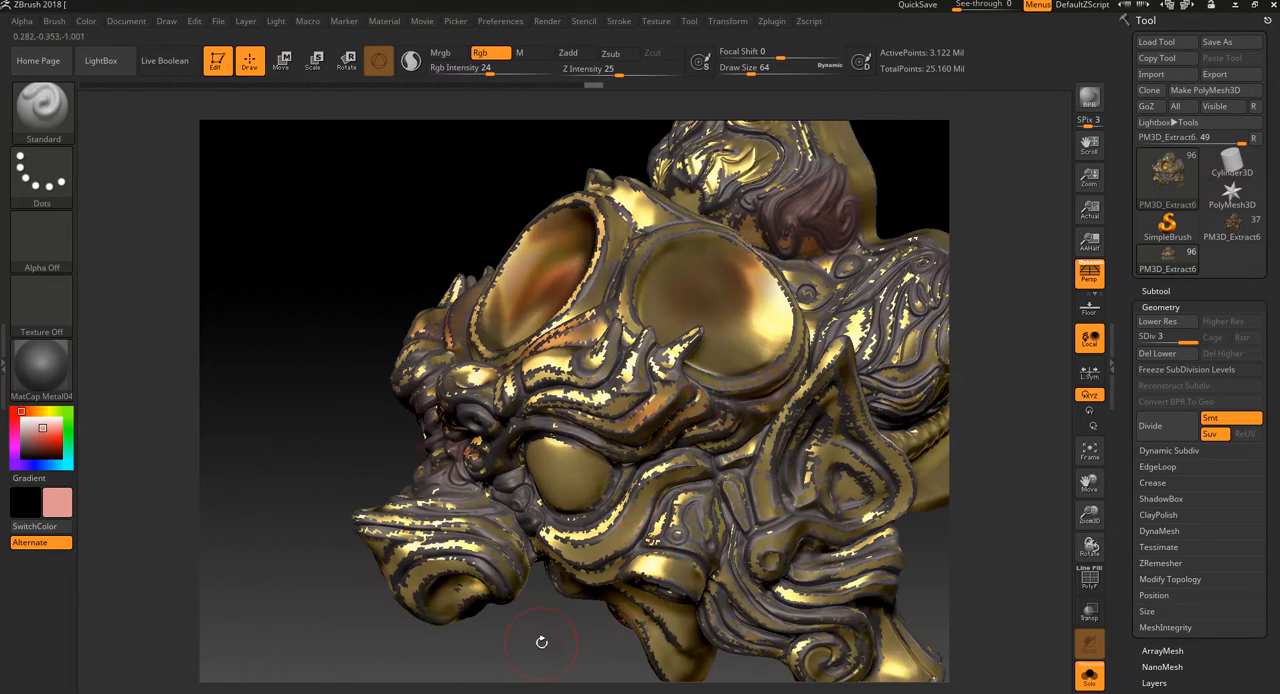
Step: Enlarge the brush to a draw size of 104 and paint pink tints over the cheek, ear and lower scroll ornament
{"action": "left_click_drag", "start_coordinate": [541, 643], "coordinate": [510, 592], "text": "alt"}
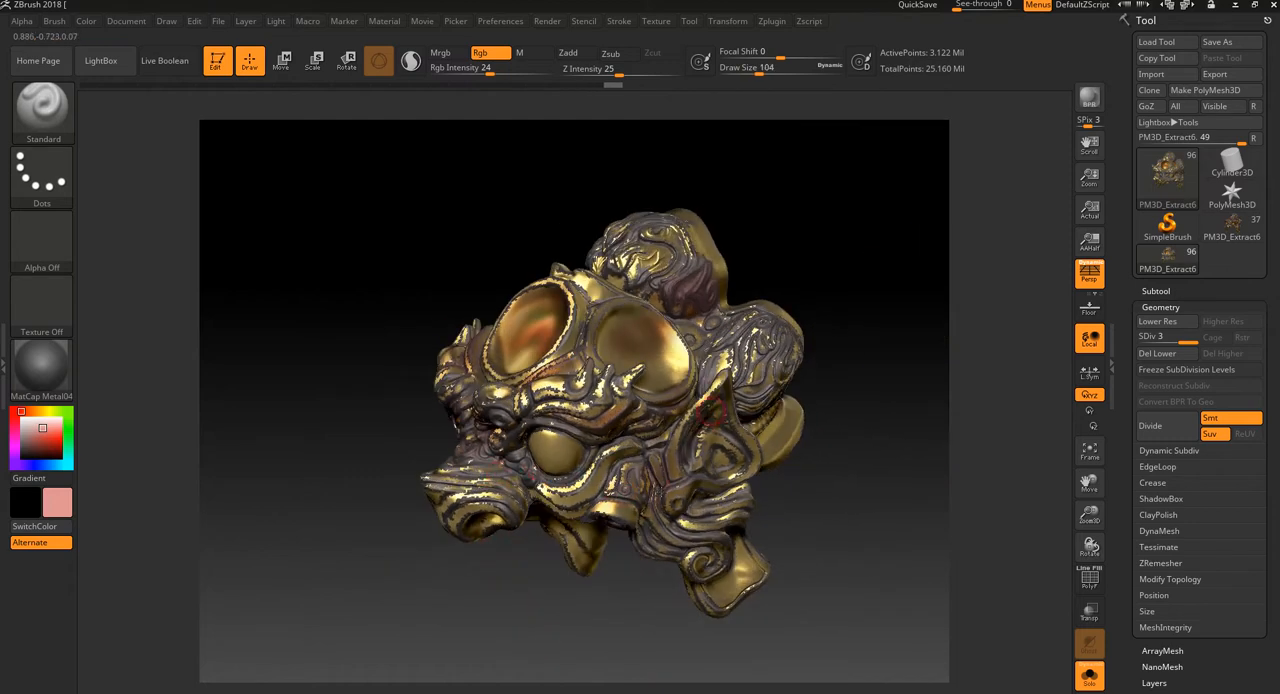
{"action": "left_click_drag", "start_coordinate": [819, 457], "coordinate": [643, 408]}
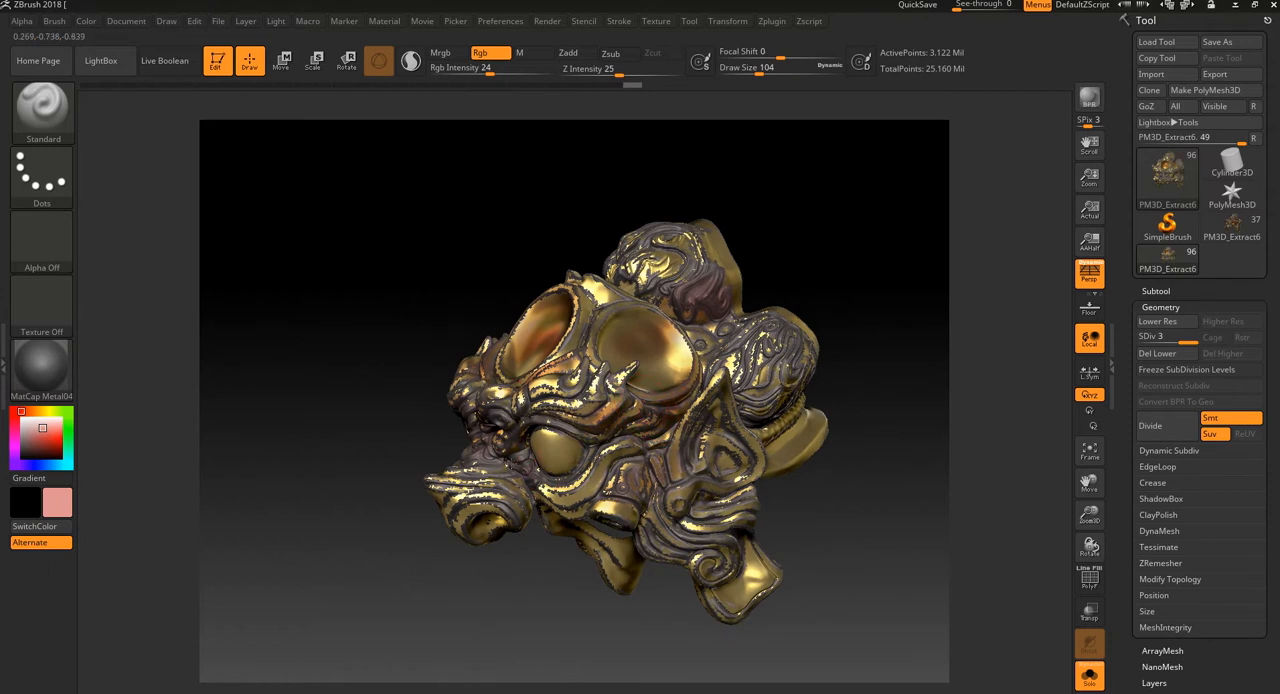
{"action": "mouse_move", "coordinate": [541, 609]}
{"action": "left_mouse_down"}
{"action": "mouse_move", "coordinate": [538, 630]}
{"action": "mouse_move", "coordinate": [529, 606]}
{"action": "mouse_move", "coordinate": [588, 555]}
{"action": "left_mouse_up"}
{"action": "left_click_drag", "start_coordinate": [941, 496], "coordinate": [715, 515]}
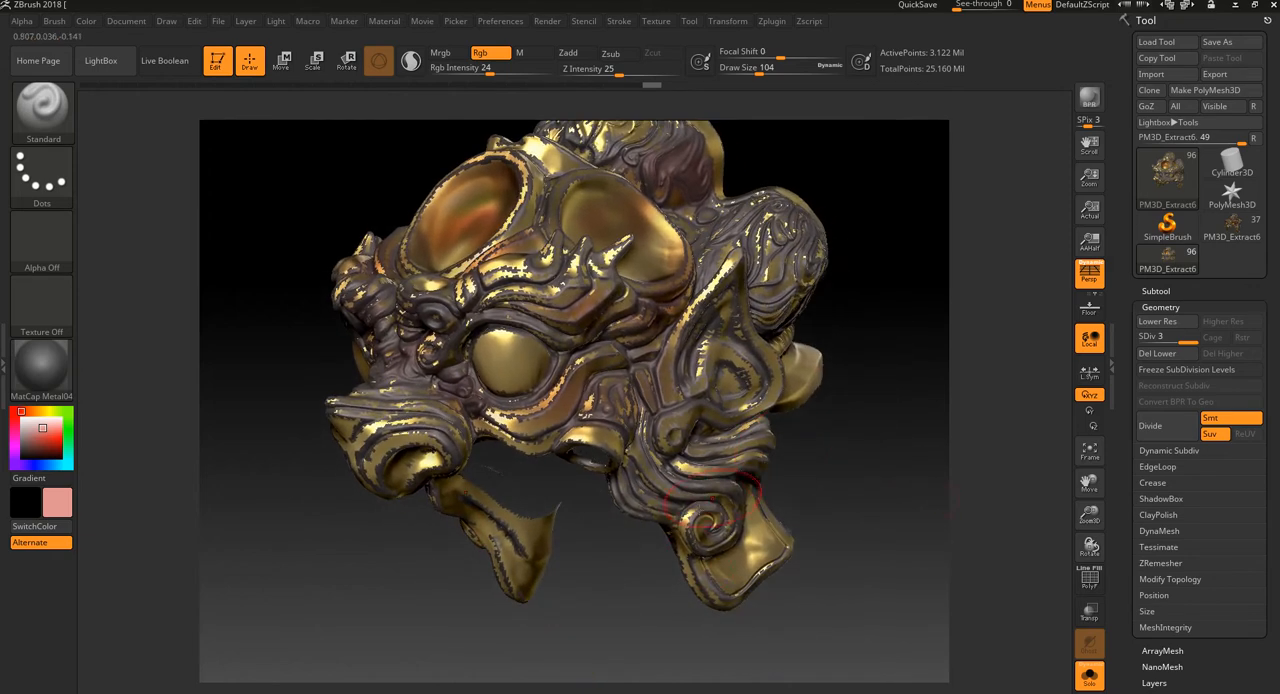
Step: Switch to the Gold material and paint pink strokes on the cheek ornament and the flat flap below the scroll
{"action": "left_click", "coordinate": [42, 365]}
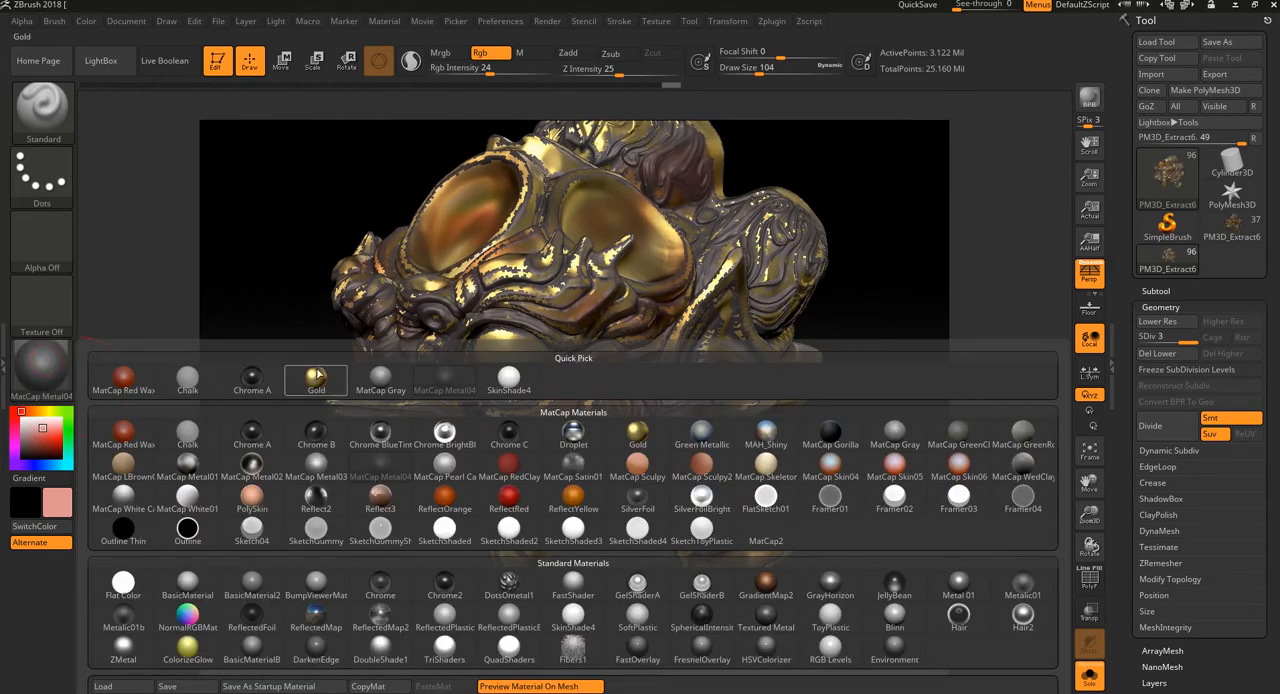
{"action": "left_click", "coordinate": [318, 380]}
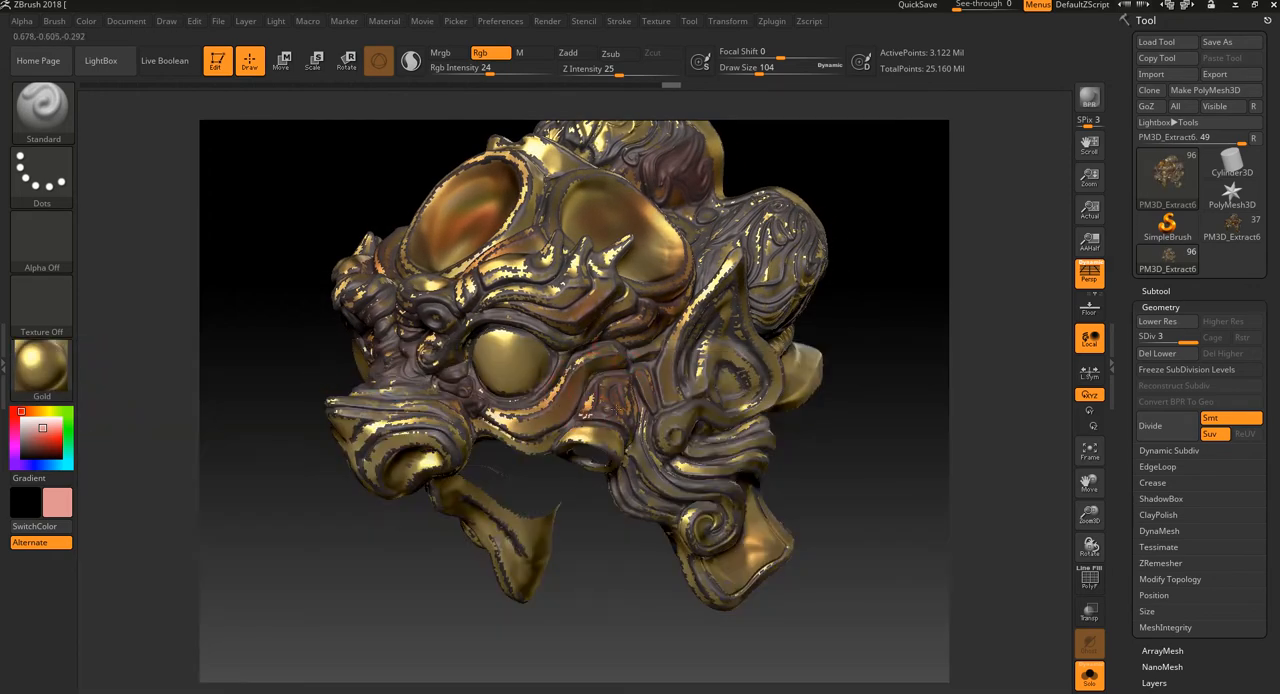
{"action": "left_click_drag", "start_coordinate": [811, 445], "coordinate": [855, 448]}
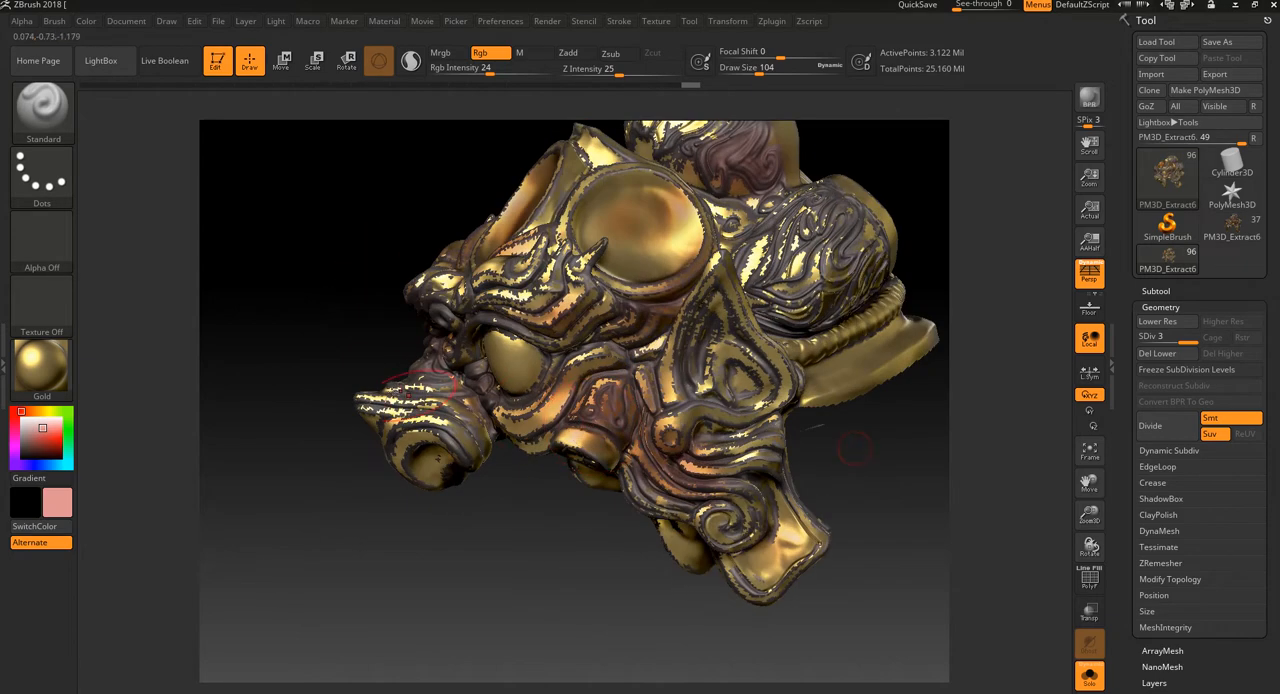
{"action": "left_click_drag", "start_coordinate": [782, 545], "coordinate": [800, 538]}
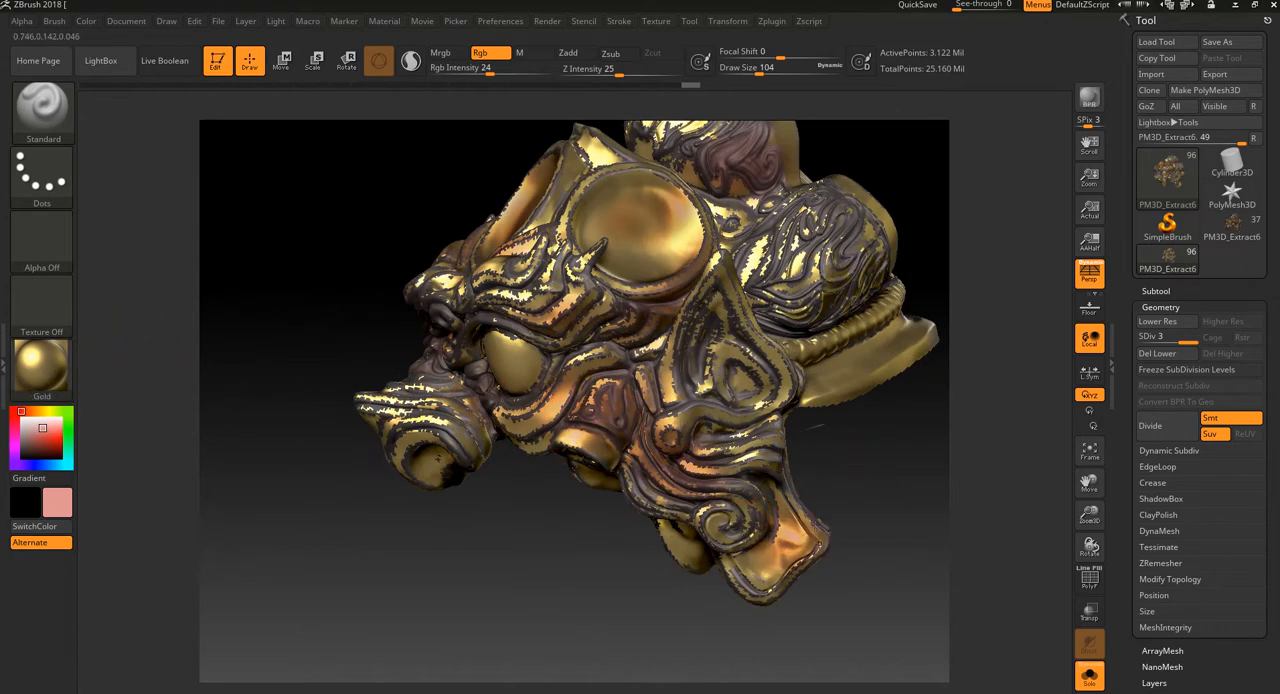
Step: Switch to the MatCap Metal04 material and paint pink tints on the eye, the cheek and the ornament behind the side disc
{"action": "left_click", "coordinate": [42, 365]}
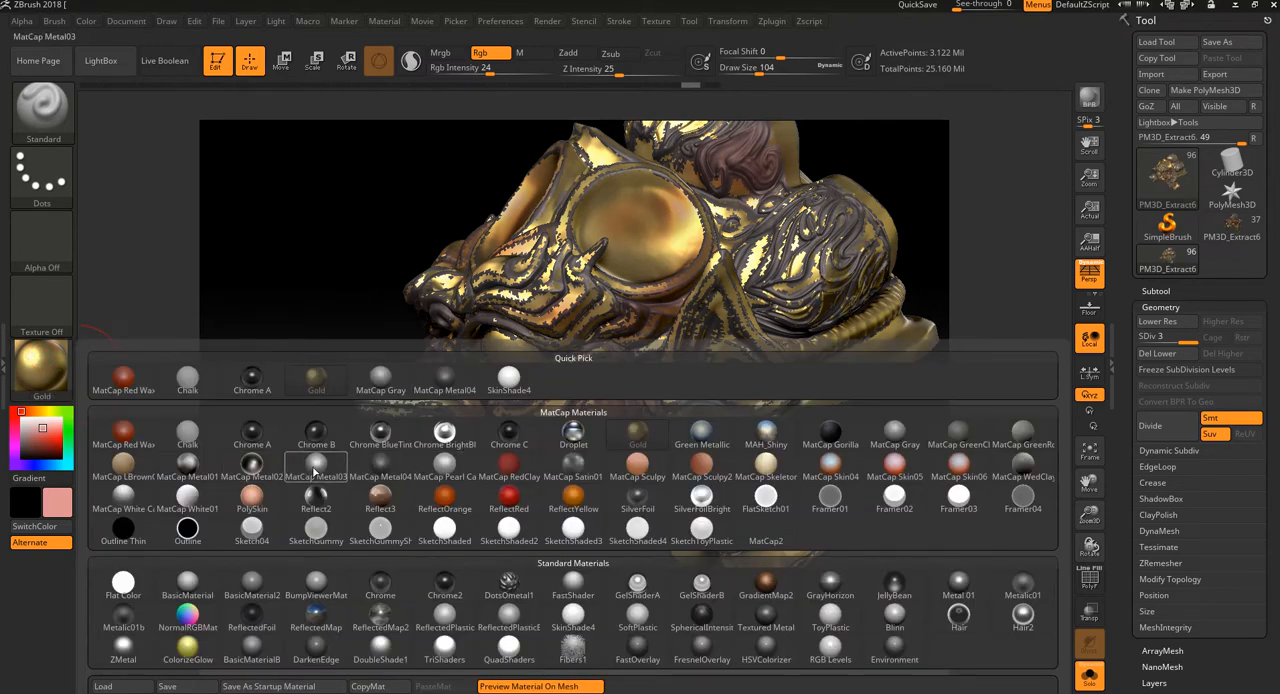
{"action": "left_click", "coordinate": [378, 466]}
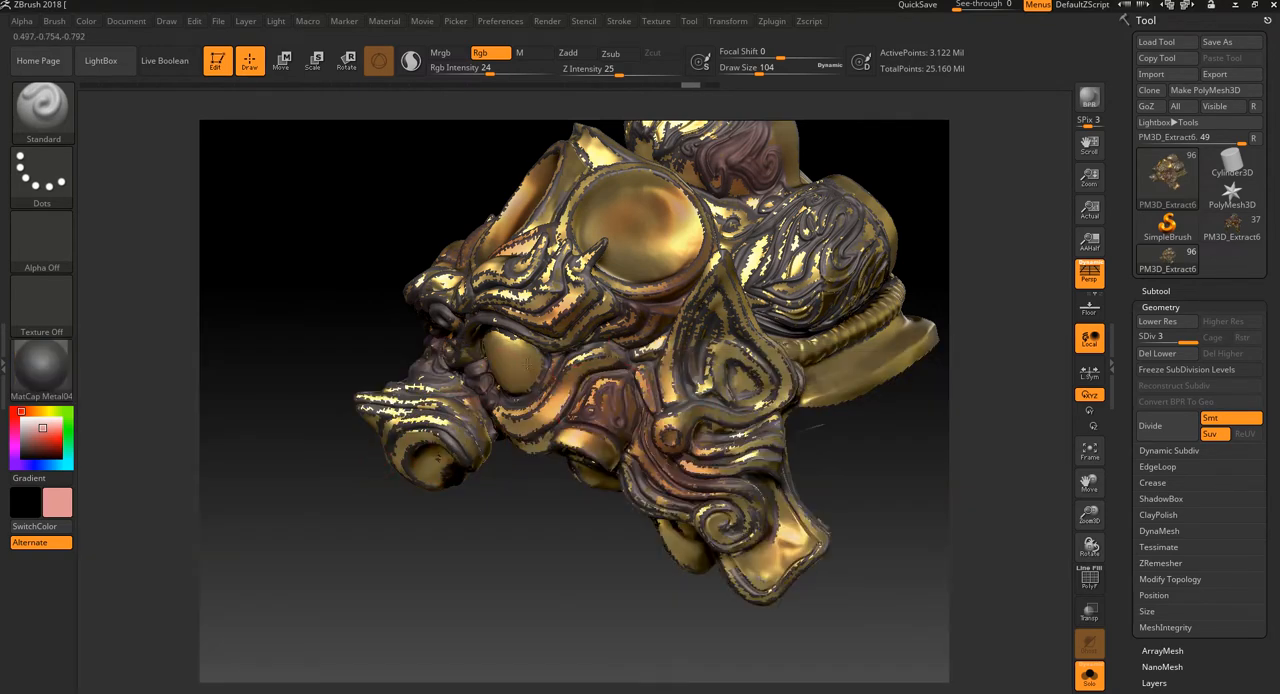
{"action": "left_click_drag", "start_coordinate": [500, 437], "coordinate": [527, 370]}
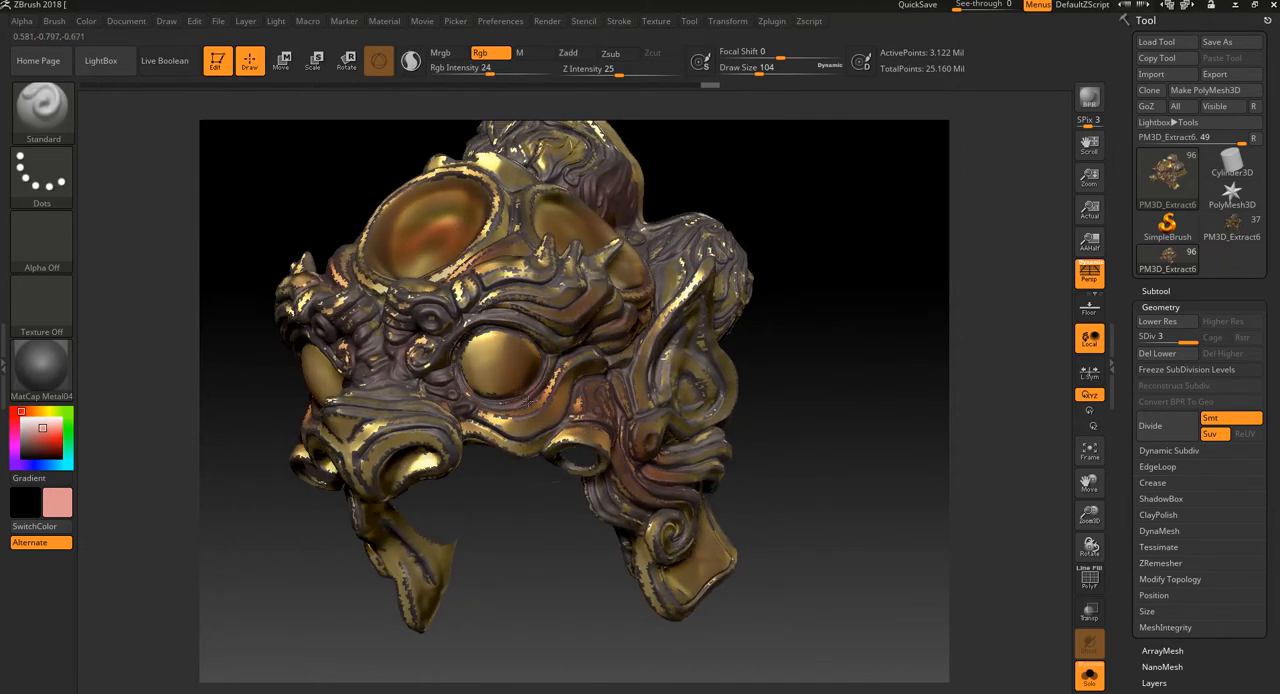
{"action": "mouse_move", "coordinate": [794, 328]}
{"action": "left_mouse_down"}
{"action": "mouse_move", "coordinate": [794, 403]}
{"action": "mouse_move", "coordinate": [686, 300]}
{"action": "left_mouse_up"}
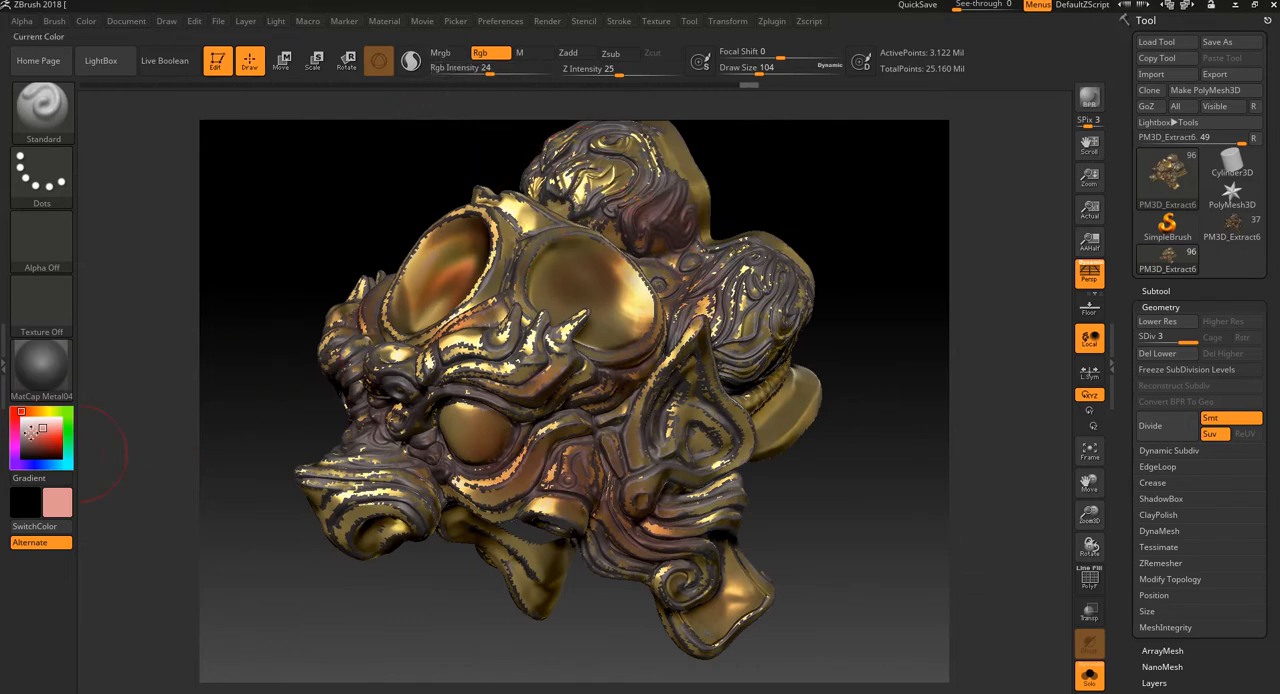
Step: Pick a dark blue colour and paint subtle blue shading on the ear, scroll and cheek ornaments, reducing the draw size to 64
{"action": "left_click", "coordinate": [28, 465]}
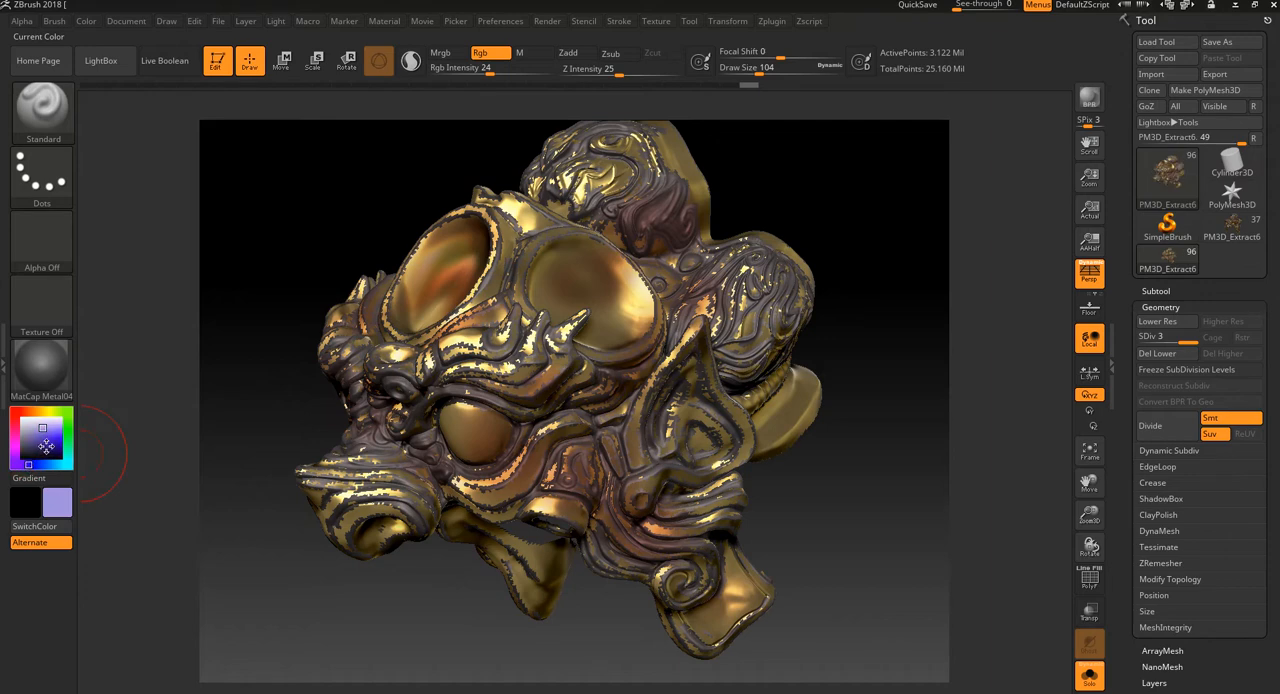
{"action": "left_click", "coordinate": [43, 444]}
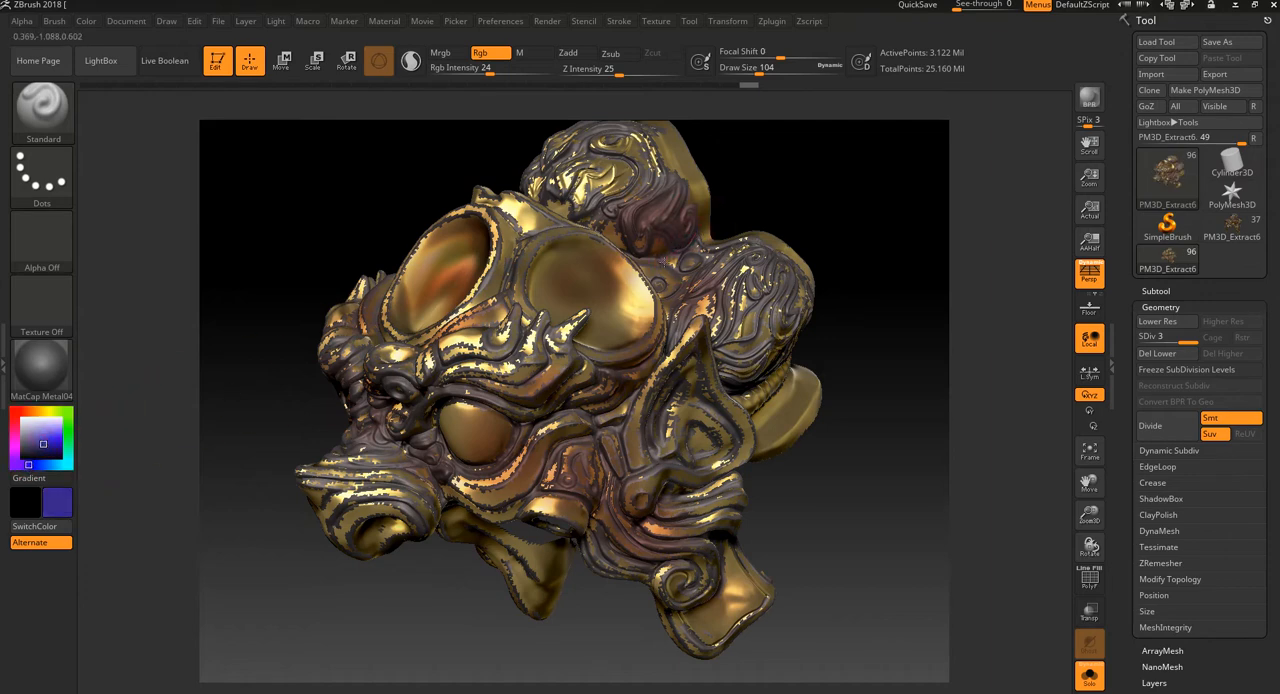
{"action": "left_click_drag", "start_coordinate": [893, 307], "coordinate": [871, 325]}
{"action": "key", "text": "bracketleft"}
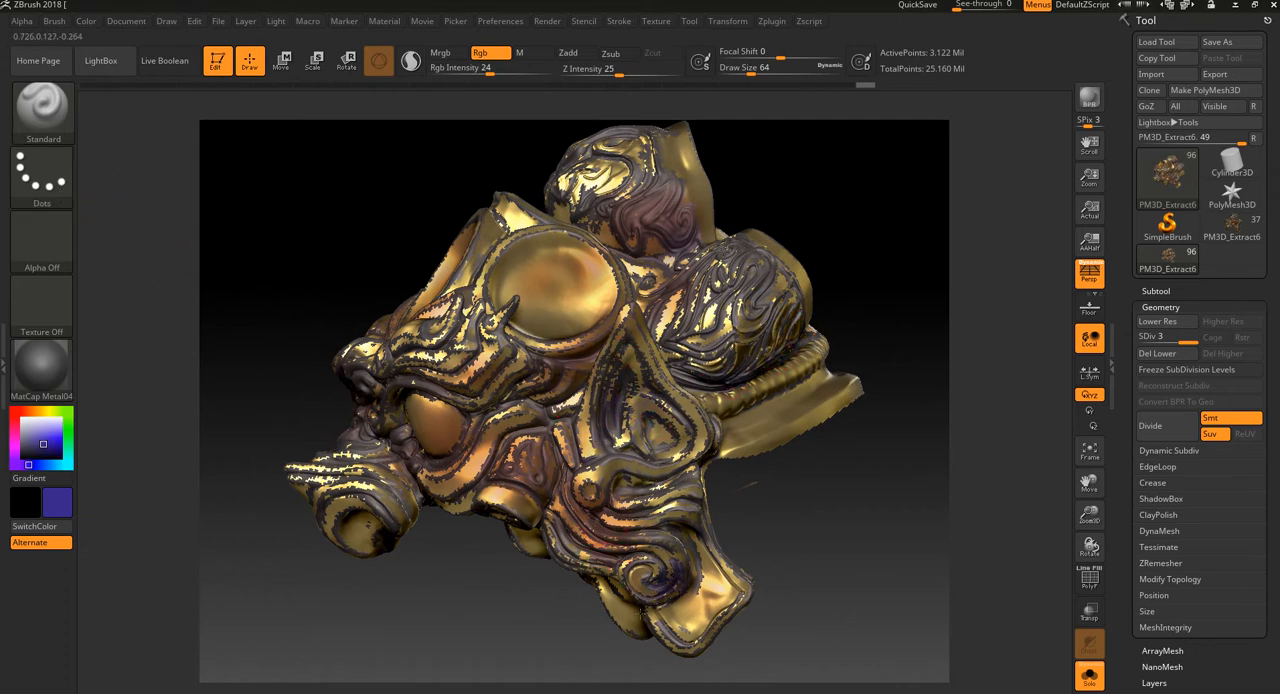
{"action": "left_click_drag", "start_coordinate": [650, 610], "coordinate": [571, 428]}
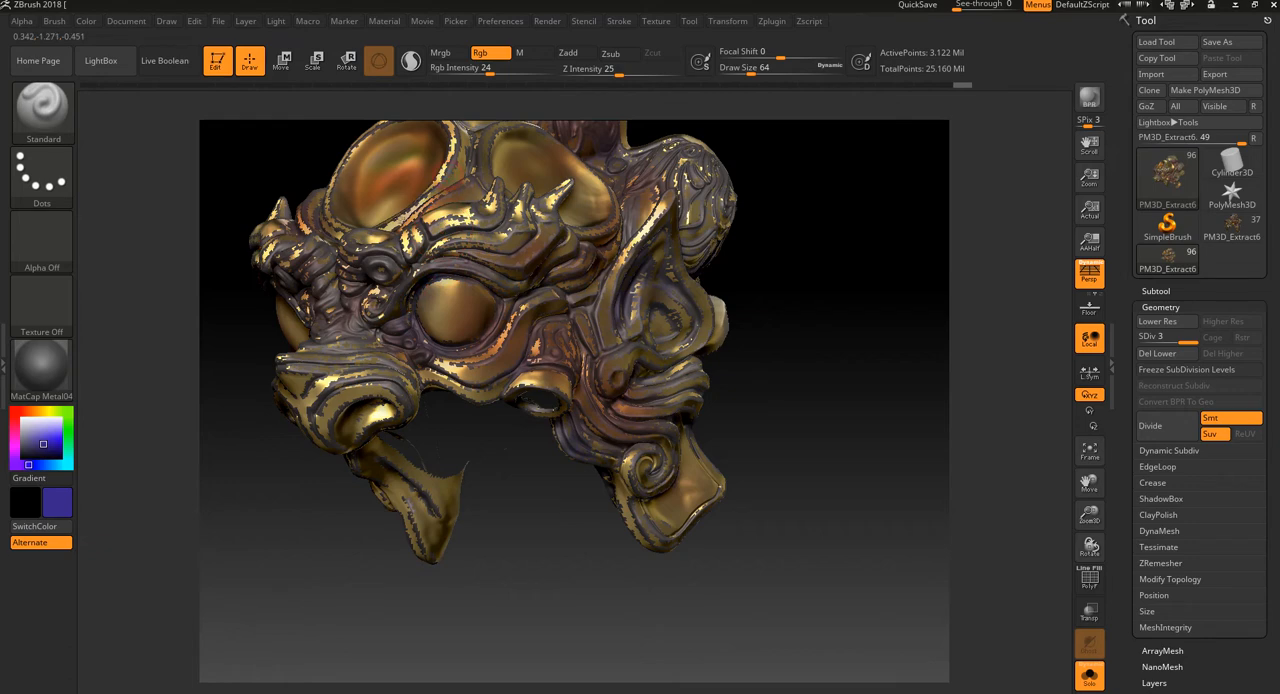
{"action": "mouse_move", "coordinate": [531, 570]}
{"action": "left_mouse_down"}
{"action": "mouse_move", "coordinate": [586, 600]}
{"action": "mouse_move", "coordinate": [560, 560]}
{"action": "mouse_move", "coordinate": [517, 534]}
{"action": "mouse_move", "coordinate": [576, 590]}
{"action": "left_mouse_up"}
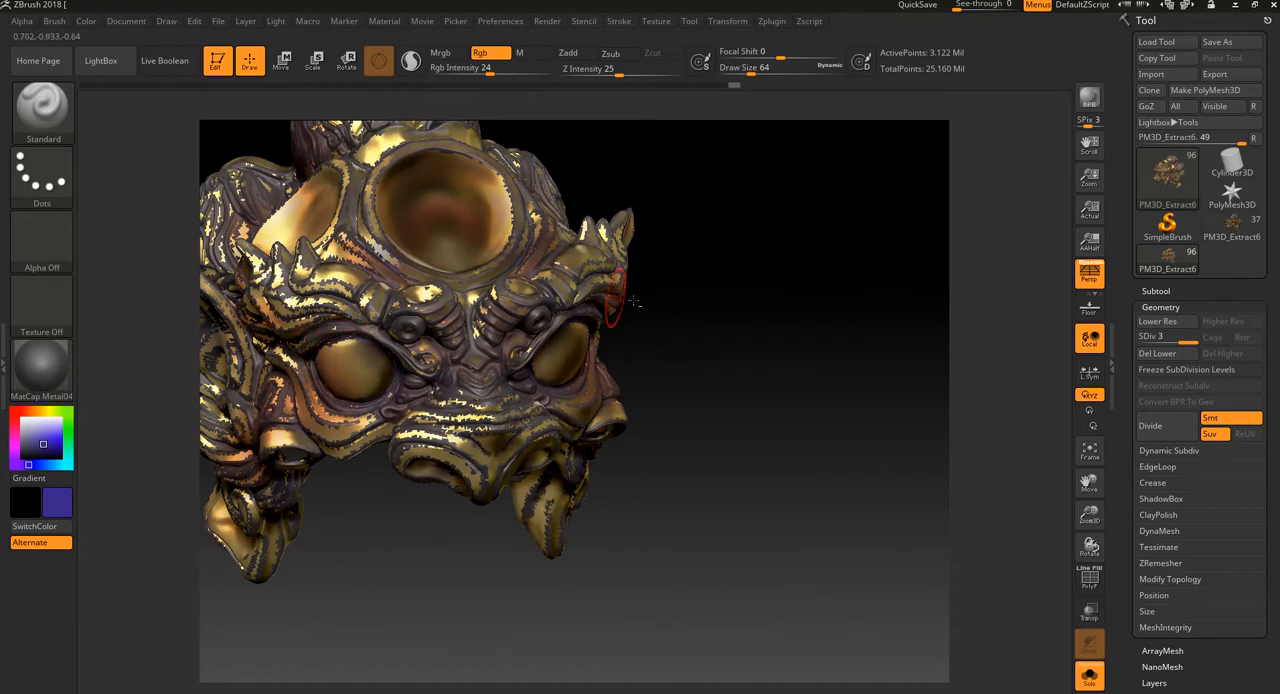
Step: Choose the Gold material and a pale yellow colour, and paint soft yellow strokes on the large forehead disc
{"action": "left_click_drag", "start_coordinate": [690, 325], "coordinate": [819, 378]}
{"action": "left_click", "coordinate": [66, 369]}
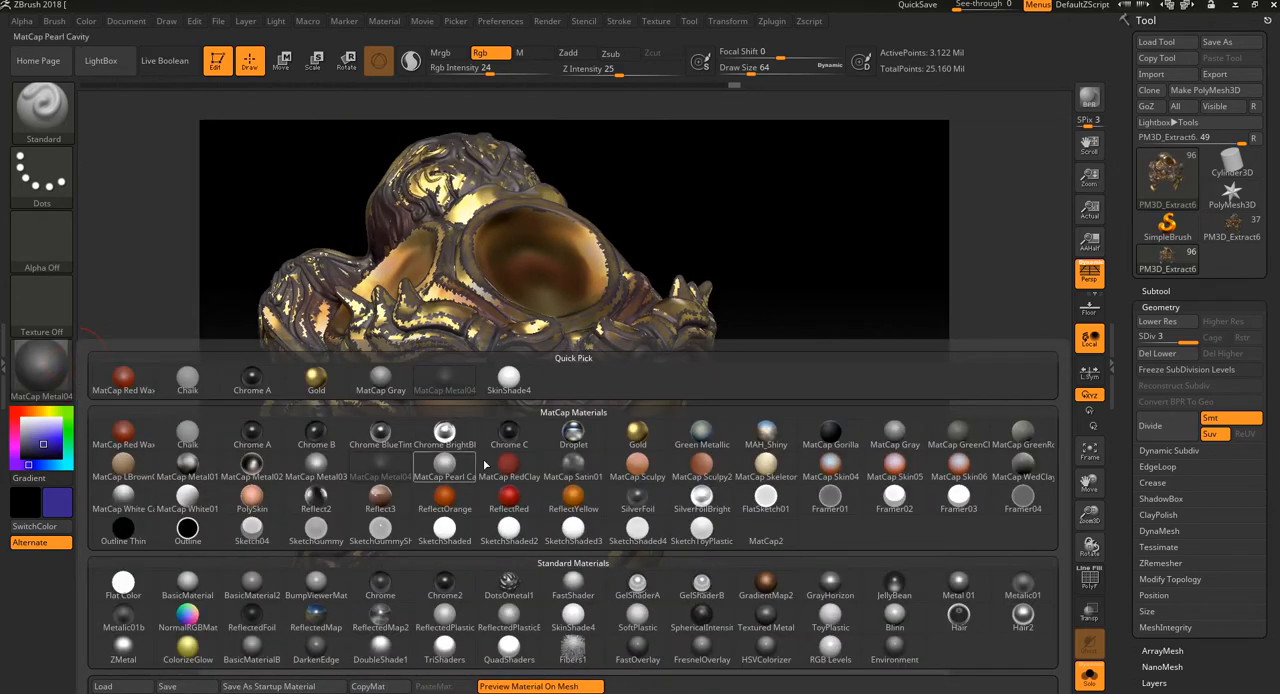
{"action": "left_click", "coordinate": [316, 378]}
{"action": "left_click_drag", "start_coordinate": [36, 429], "coordinate": [38, 416]}
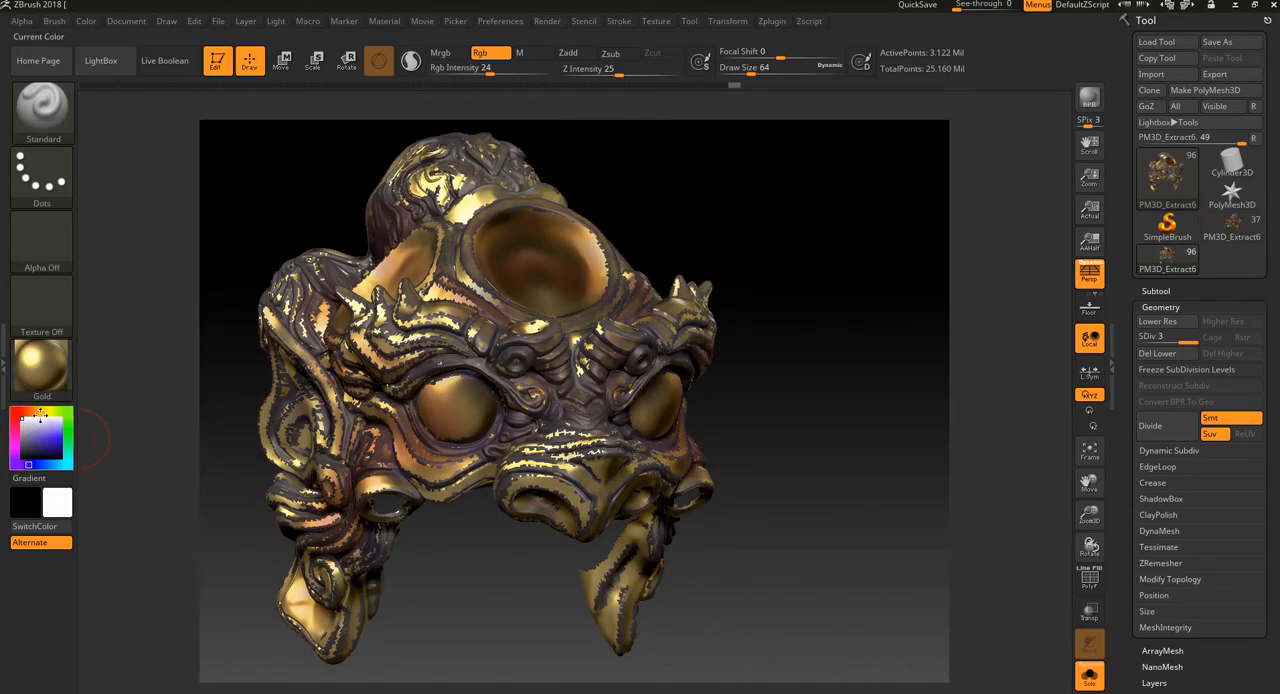
{"action": "left_click", "coordinate": [42, 411]}
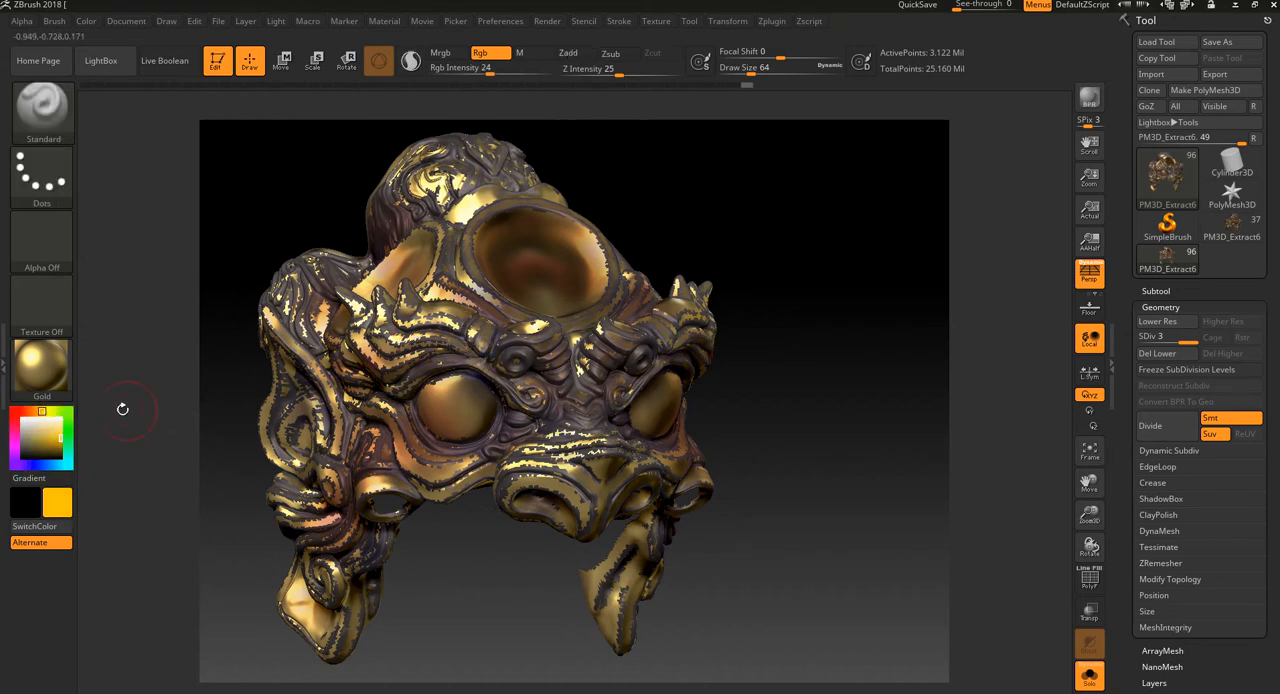
{"action": "left_click", "coordinate": [46, 431]}
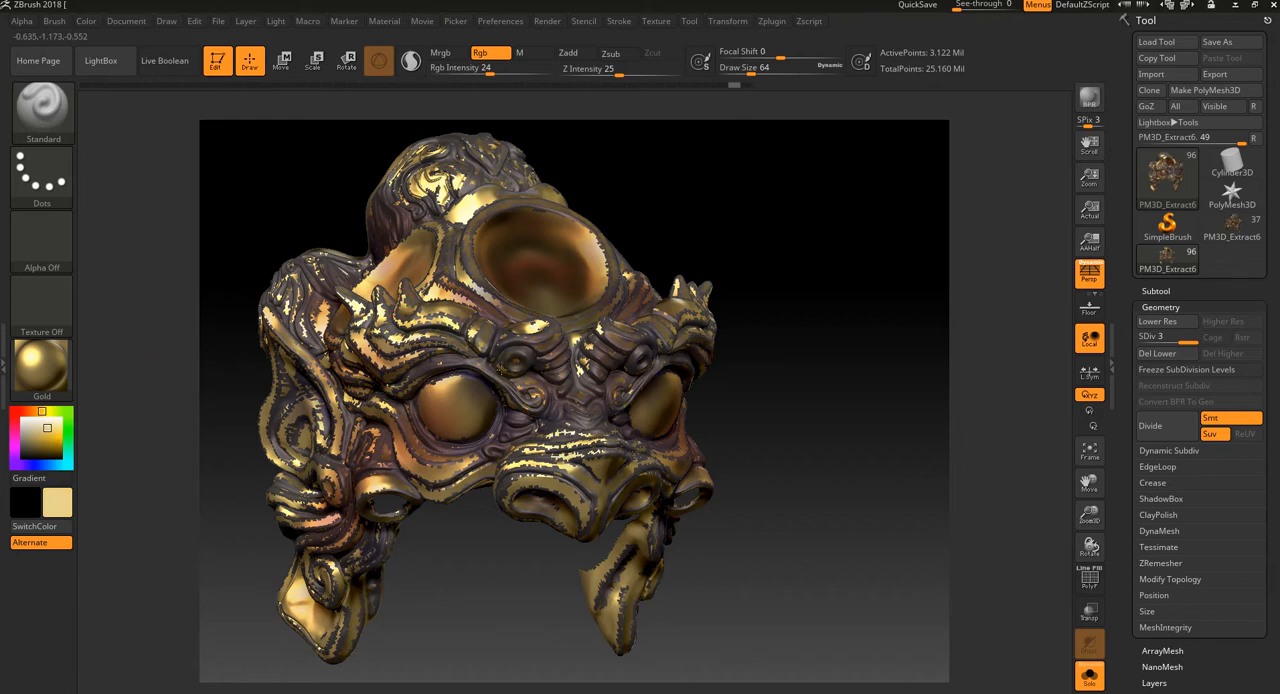
{"action": "left_click_drag", "start_coordinate": [846, 311], "coordinate": [868, 374], "text": "alt"}
{"action": "left_click_drag", "start_coordinate": [872, 374], "coordinate": [690, 365]}
{"action": "left_click_drag", "start_coordinate": [922, 285], "coordinate": [920, 566], "text": "alt"}
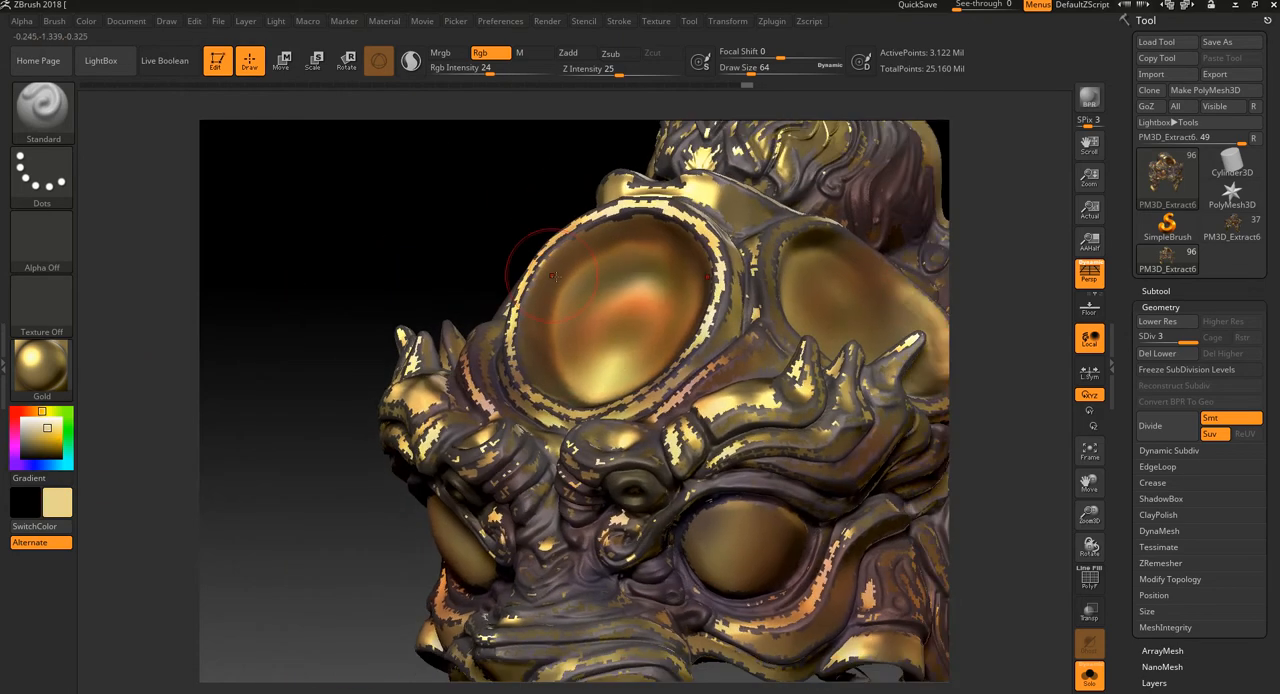
{"action": "mouse_move", "coordinate": [612, 350]}
{"action": "left_mouse_down"}
{"action": "mouse_move", "coordinate": [632, 338]}
{"action": "mouse_move", "coordinate": [622, 332]}
{"action": "left_mouse_up"}
{"action": "mouse_move", "coordinate": [604, 234]}
{"action": "left_mouse_down"}
{"action": "mouse_move", "coordinate": [585, 280]}
{"action": "mouse_move", "coordinate": [640, 262]}
{"action": "mouse_move", "coordinate": [660, 292]}
{"action": "mouse_move", "coordinate": [645, 310]}
{"action": "left_mouse_up"}
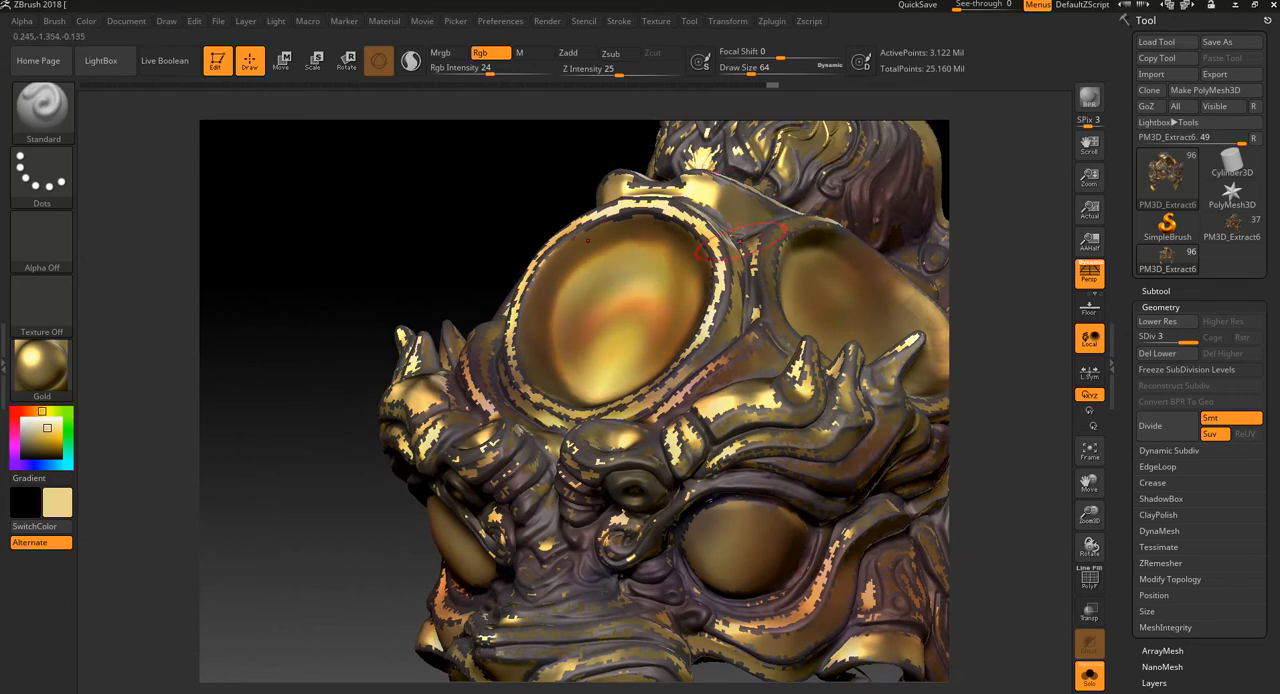
Step: Pick a muted red and paint the forehead disc, side disc and topknot ornament with a draw size of 56
{"action": "left_click_drag", "start_coordinate": [33, 411], "coordinate": [35, 436]}
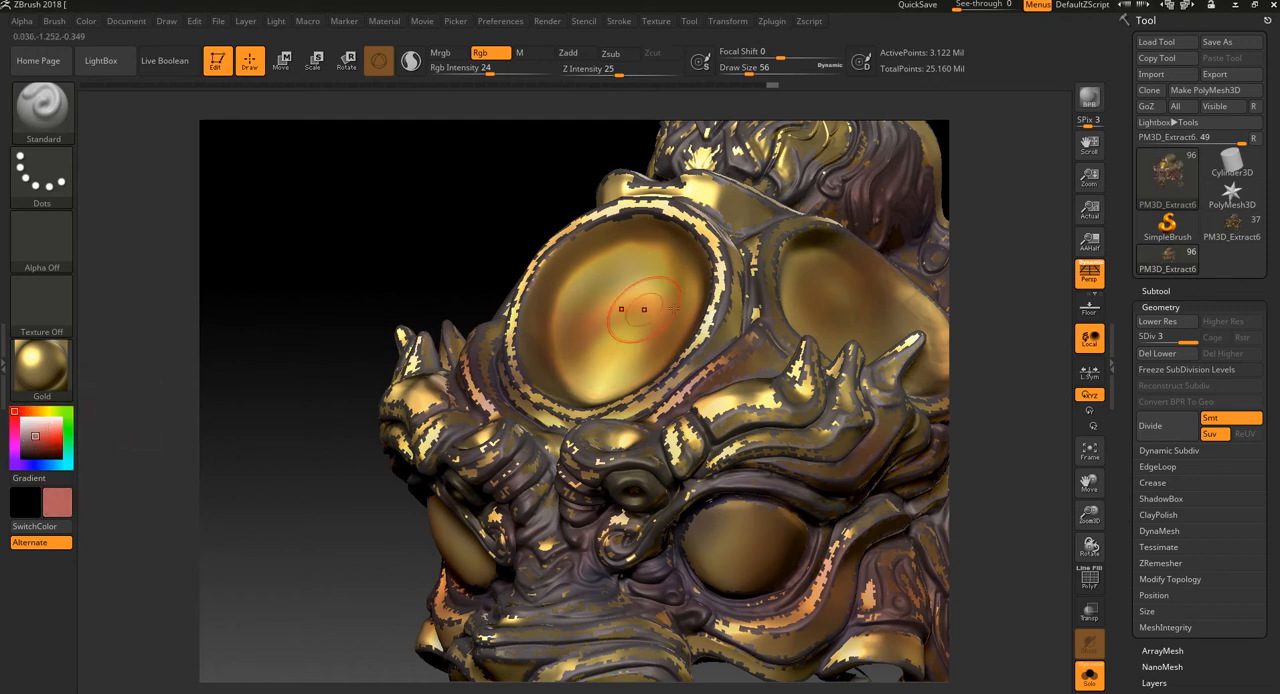
{"action": "left_click_drag", "start_coordinate": [1002, 240], "coordinate": [997, 288]}
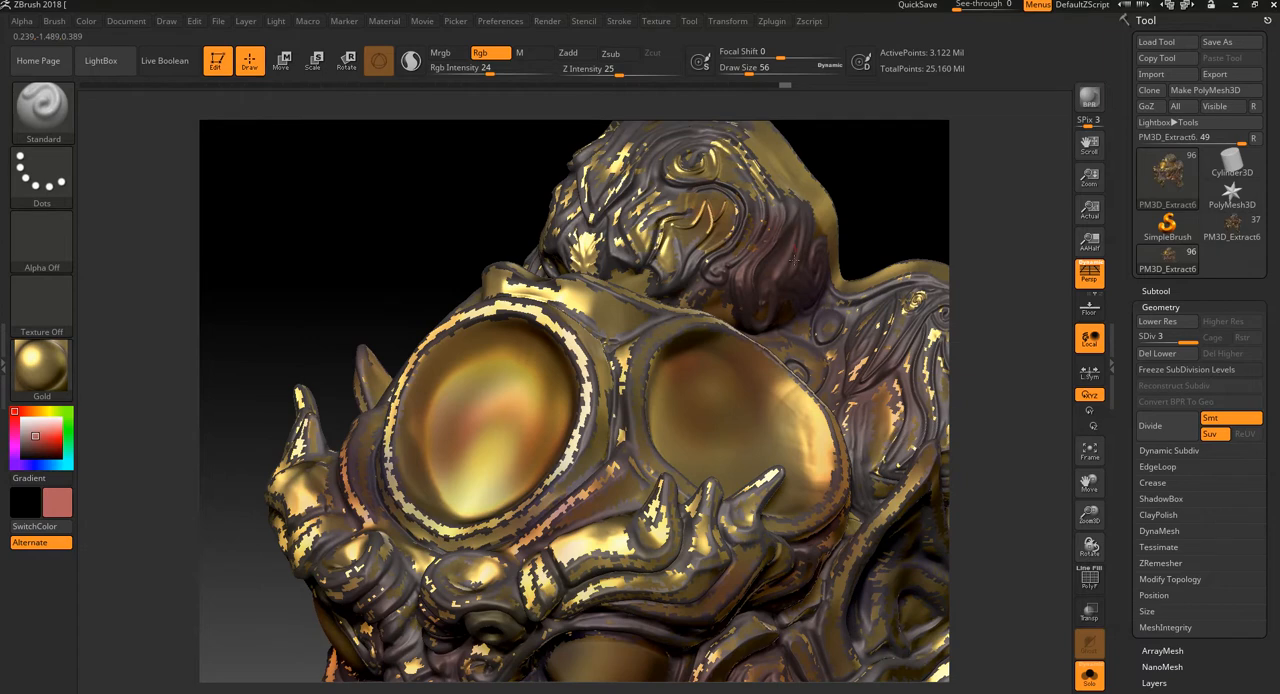
{"action": "left_click_drag", "start_coordinate": [788, 216], "coordinate": [778, 176]}
{"action": "mouse_move", "coordinate": [925, 228]}
{"action": "left_mouse_down"}
{"action": "mouse_move", "coordinate": [966, 243]}
{"action": "mouse_move", "coordinate": [940, 203]}
{"action": "left_mouse_up"}
{"action": "mouse_move", "coordinate": [940, 203]}
{"action": "left_mouse_down"}
{"action": "mouse_move", "coordinate": [943, 249]}
{"action": "mouse_move", "coordinate": [855, 253]}
{"action": "left_mouse_up"}
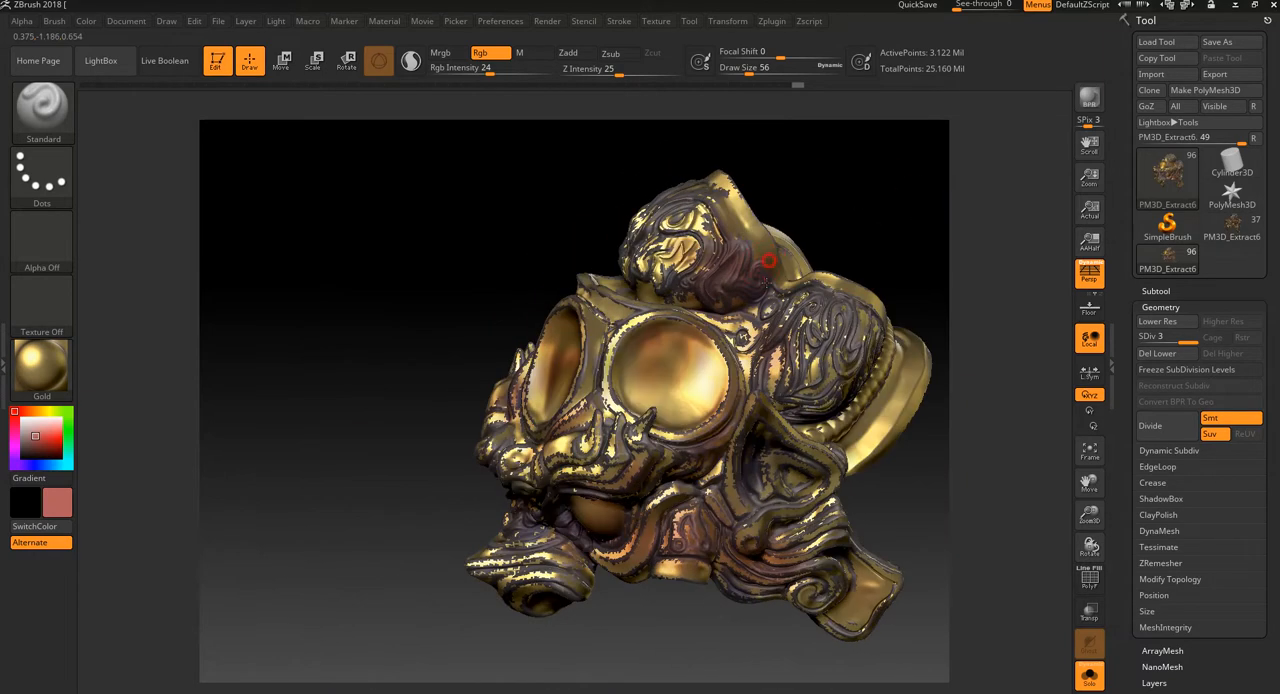
Step: Paint muted red strokes on the topknot's rear edge, the side bun's rim and the hollow at the back
{"action": "left_click_drag", "start_coordinate": [728, 318], "coordinate": [668, 310]}
{"action": "left_click_drag", "start_coordinate": [690, 234], "coordinate": [685, 254]}
{"action": "mouse_move", "coordinate": [730, 197]}
{"action": "left_mouse_down"}
{"action": "mouse_move", "coordinate": [757, 263]}
{"action": "mouse_move", "coordinate": [724, 188]}
{"action": "mouse_move", "coordinate": [766, 241]}
{"action": "left_mouse_up"}
{"action": "left_click_drag", "start_coordinate": [957, 260], "coordinate": [909, 254]}
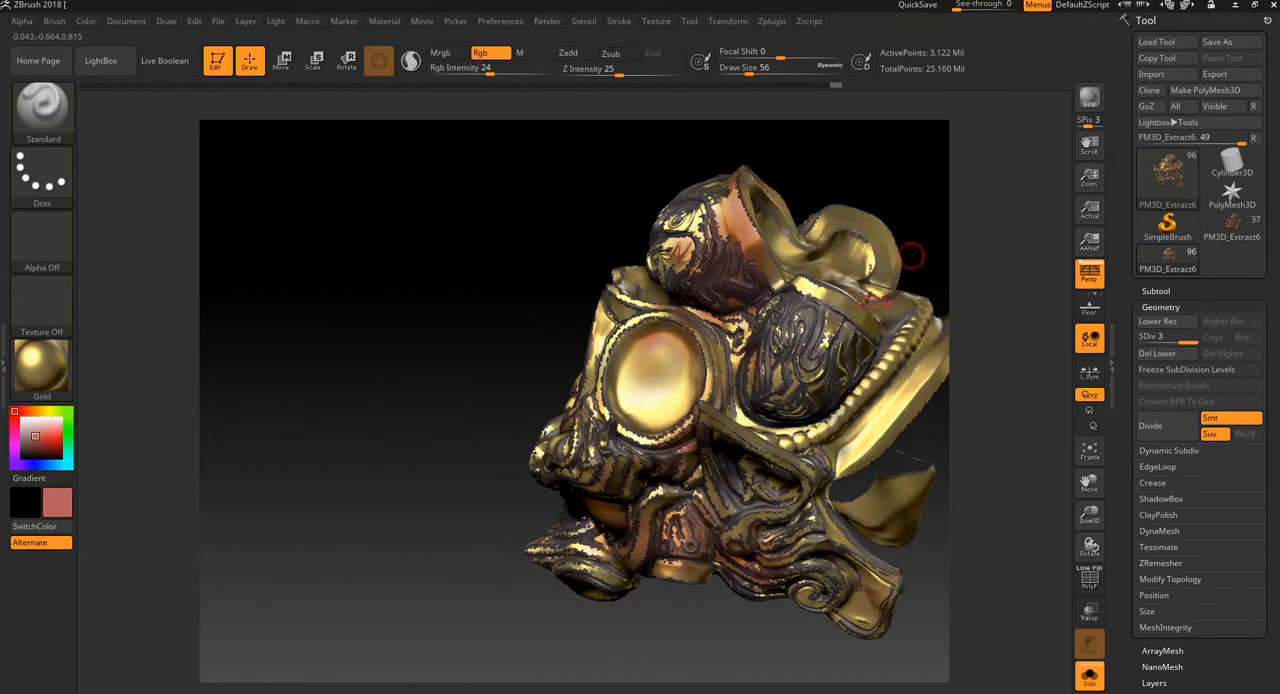
{"action": "mouse_move", "coordinate": [816, 289]}
{"action": "left_mouse_down"}
{"action": "mouse_move", "coordinate": [853, 317]}
{"action": "mouse_move", "coordinate": [829, 306]}
{"action": "left_mouse_up"}
{"action": "mouse_move", "coordinate": [966, 280]}
{"action": "left_mouse_down"}
{"action": "mouse_move", "coordinate": [883, 294]}
{"action": "mouse_move", "coordinate": [862, 400]}
{"action": "left_mouse_up"}
{"action": "mouse_move", "coordinate": [666, 256]}
{"action": "left_mouse_down"}
{"action": "mouse_move", "coordinate": [683, 295]}
{"action": "mouse_move", "coordinate": [655, 353]}
{"action": "mouse_move", "coordinate": [665, 367]}
{"action": "left_mouse_up"}
Step: Pick a darker red and shade the hollow at the back and the topknot's rear edge
{"action": "left_click", "coordinate": [34, 448]}
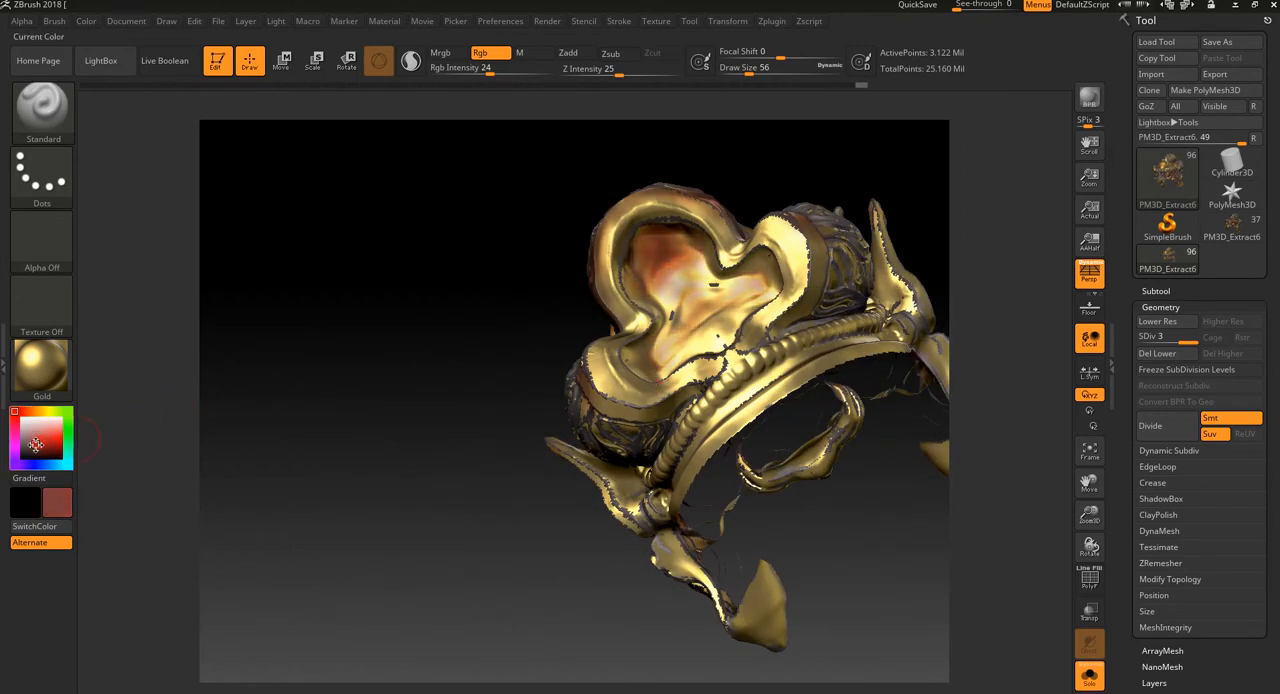
{"action": "mouse_move", "coordinate": [663, 259]}
{"action": "left_mouse_down"}
{"action": "mouse_move", "coordinate": [670, 270]}
{"action": "mouse_move", "coordinate": [640, 220]}
{"action": "mouse_move", "coordinate": [615, 285]}
{"action": "mouse_move", "coordinate": [646, 358]}
{"action": "mouse_move", "coordinate": [735, 330]}
{"action": "mouse_move", "coordinate": [710, 340]}
{"action": "mouse_move", "coordinate": [665, 262]}
{"action": "left_mouse_up"}
{"action": "left_click_drag", "start_coordinate": [404, 502], "coordinate": [665, 324]}
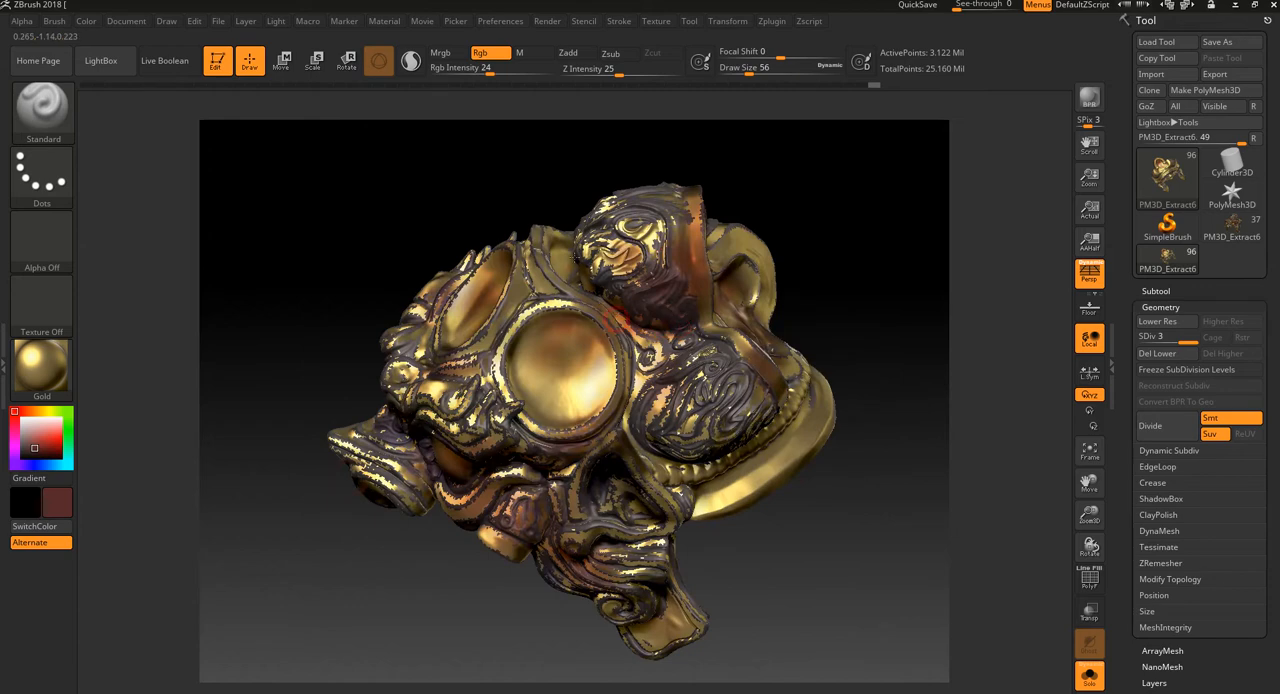
{"action": "left_click_drag", "start_coordinate": [792, 300], "coordinate": [823, 303]}
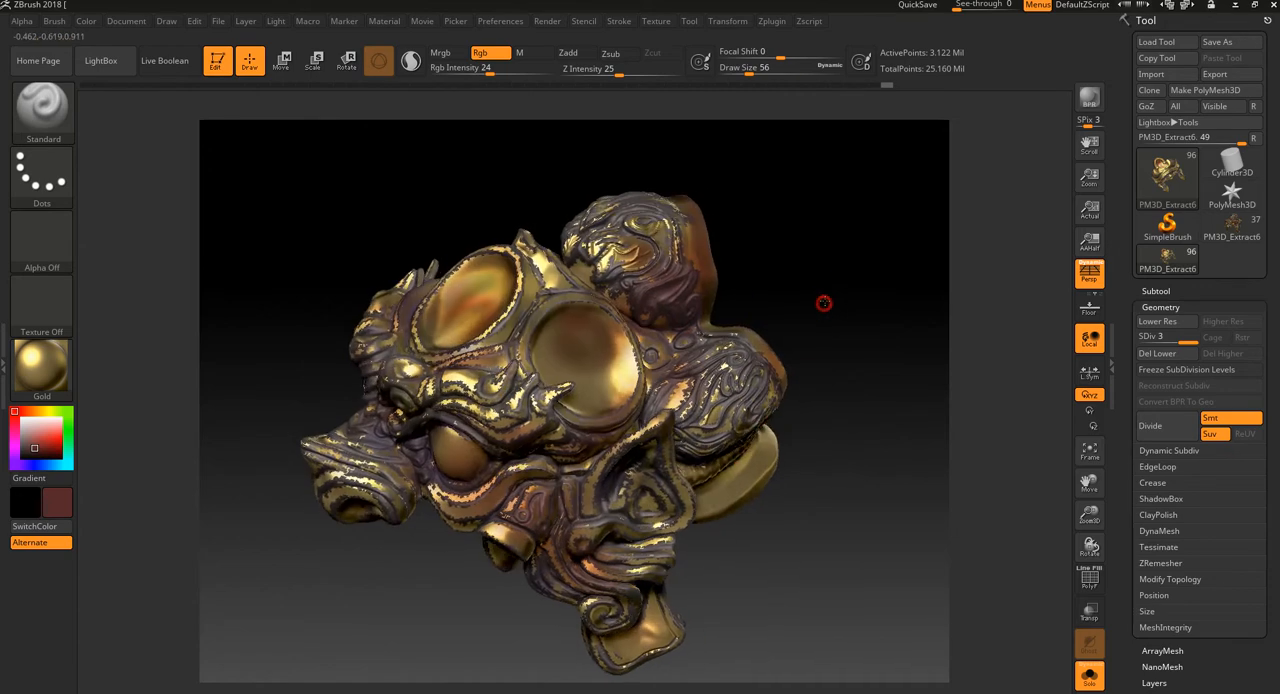
Step: Paint dark red shading on the lower rear rim, the side bun's edge and the ornament around the ear
{"action": "mouse_move", "coordinate": [746, 454]}
{"action": "left_mouse_down"}
{"action": "mouse_move", "coordinate": [727, 479]}
{"action": "mouse_move", "coordinate": [712, 462]}
{"action": "left_mouse_up"}
{"action": "mouse_move", "coordinate": [925, 385]}
{"action": "left_mouse_down"}
{"action": "mouse_move", "coordinate": [790, 420]}
{"action": "mouse_move", "coordinate": [712, 468]}
{"action": "left_mouse_up"}
{"action": "mouse_move", "coordinate": [845, 357]}
{"action": "left_mouse_down"}
{"action": "mouse_move", "coordinate": [722, 431]}
{"action": "mouse_move", "coordinate": [714, 490]}
{"action": "left_mouse_up"}
{"action": "left_click_drag", "start_coordinate": [768, 550], "coordinate": [780, 557]}
{"action": "mouse_move", "coordinate": [686, 447]}
{"action": "left_mouse_down"}
{"action": "mouse_move", "coordinate": [680, 466]}
{"action": "mouse_move", "coordinate": [678, 442]}
{"action": "left_mouse_up"}
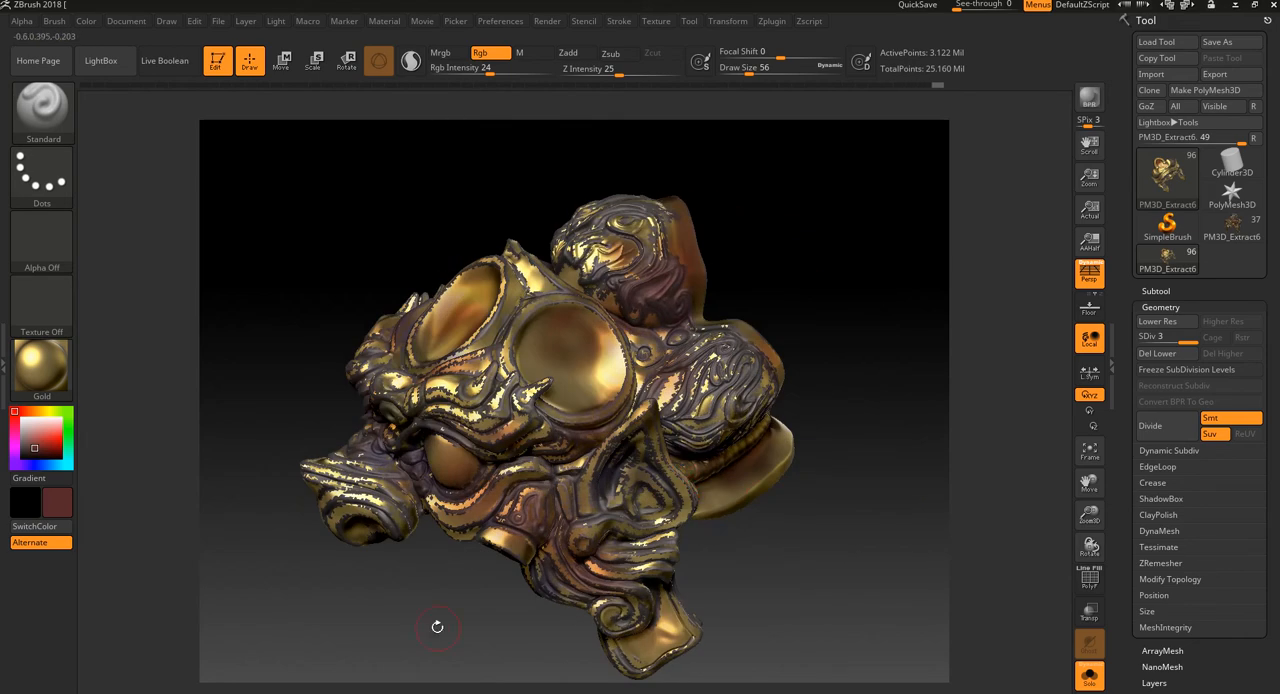
Step: Paint dark red strokes on the nose, the lower side ornament and the forehead disc
{"action": "mouse_move", "coordinate": [437, 626]}
{"action": "left_mouse_down"}
{"action": "mouse_move", "coordinate": [474, 571]}
{"action": "mouse_move", "coordinate": [540, 395]}
{"action": "left_mouse_up"}
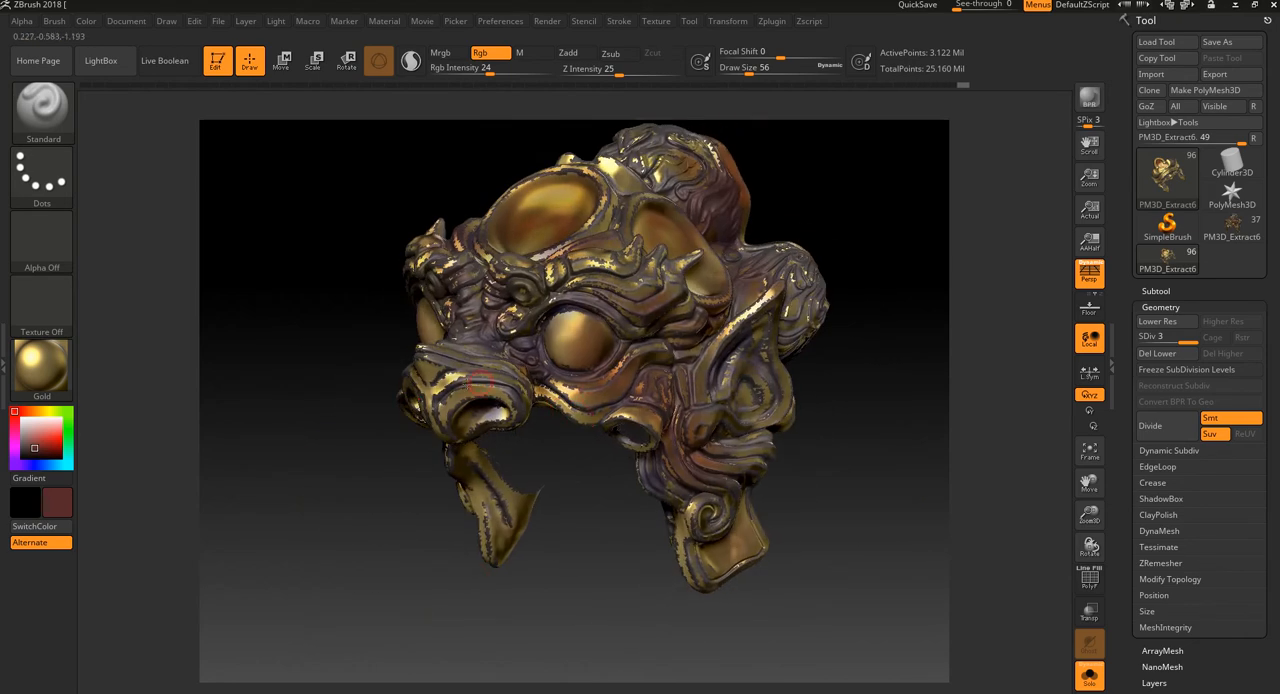
{"action": "left_click_drag", "start_coordinate": [468, 380], "coordinate": [416, 391]}
{"action": "mouse_move", "coordinate": [708, 544]}
{"action": "left_mouse_down"}
{"action": "mouse_move", "coordinate": [730, 536]}
{"action": "mouse_move", "coordinate": [718, 558]}
{"action": "mouse_move", "coordinate": [694, 530]}
{"action": "left_mouse_up"}
{"action": "mouse_move", "coordinate": [702, 534]}
{"action": "left_mouse_down"}
{"action": "mouse_move", "coordinate": [724, 491]}
{"action": "mouse_move", "coordinate": [667, 439]}
{"action": "left_mouse_up"}
{"action": "left_click_drag", "start_coordinate": [603, 520], "coordinate": [652, 552]}
{"action": "mouse_move", "coordinate": [654, 306]}
{"action": "left_mouse_down"}
{"action": "mouse_move", "coordinate": [636, 342]}
{"action": "mouse_move", "coordinate": [652, 316]}
{"action": "mouse_move", "coordinate": [628, 215]}
{"action": "mouse_move", "coordinate": [608, 206]}
{"action": "mouse_move", "coordinate": [641, 235]}
{"action": "left_mouse_up"}
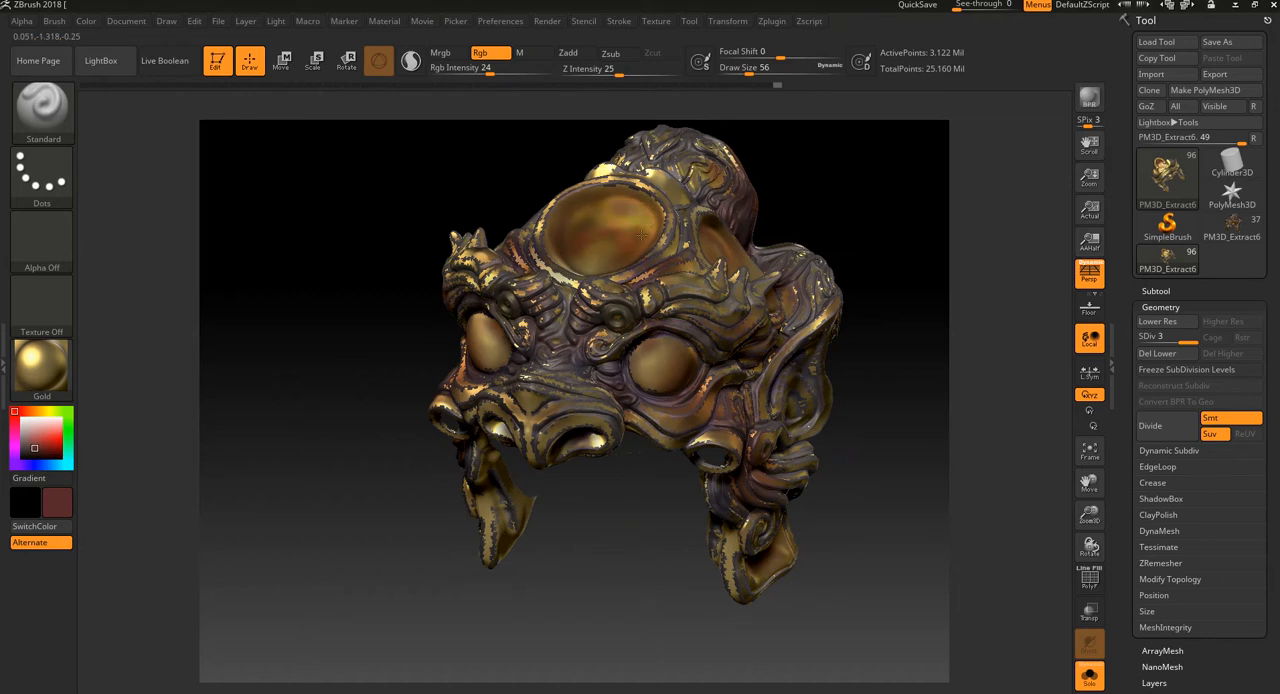
Step: Pick a light peach paint colour
{"action": "mouse_move", "coordinate": [303, 237]}
{"action": "left_mouse_down"}
{"action": "mouse_move", "coordinate": [346, 243]}
{"action": "mouse_move", "coordinate": [488, 210]}
{"action": "mouse_move", "coordinate": [483, 239]}
{"action": "left_mouse_up"}
{"action": "left_click_drag", "start_coordinate": [421, 576], "coordinate": [441, 586]}
{"action": "left_click_drag", "start_coordinate": [32, 419], "coordinate": [51, 427]}
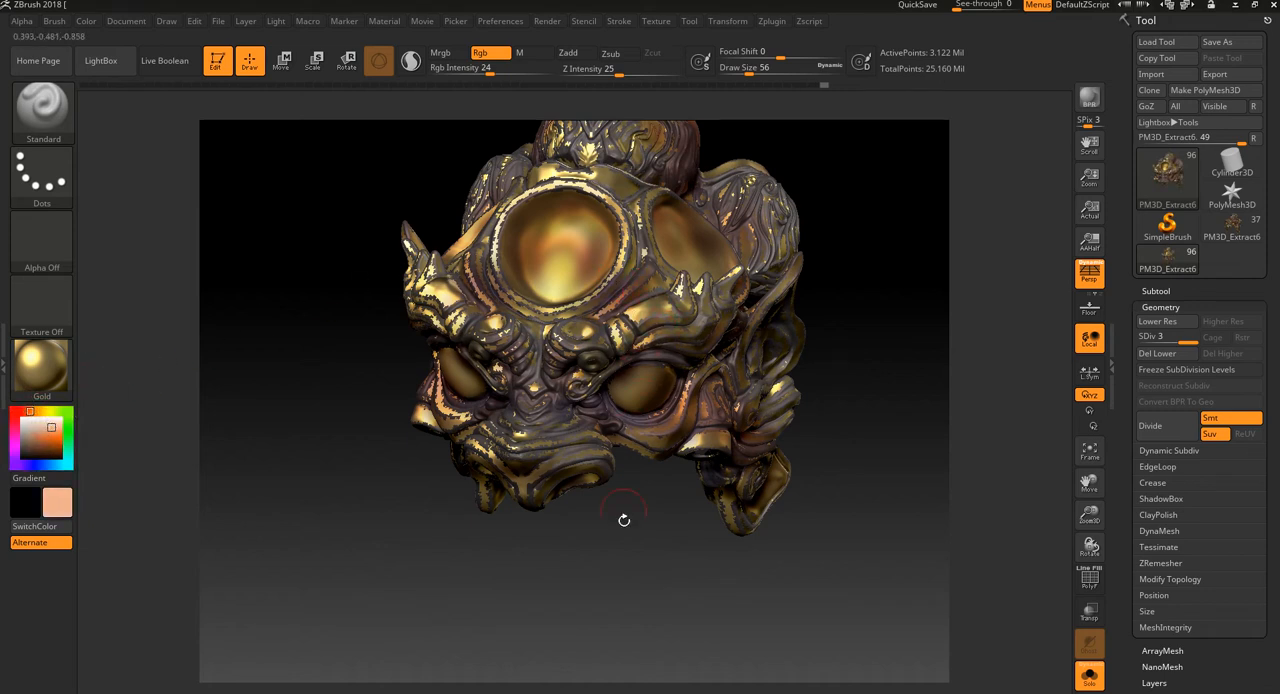
Step: Set the draw size to 44, pick a pale yellow and paint strokes on the brow, nose bridge and topknot
{"action": "key", "text": "bracketleft"}
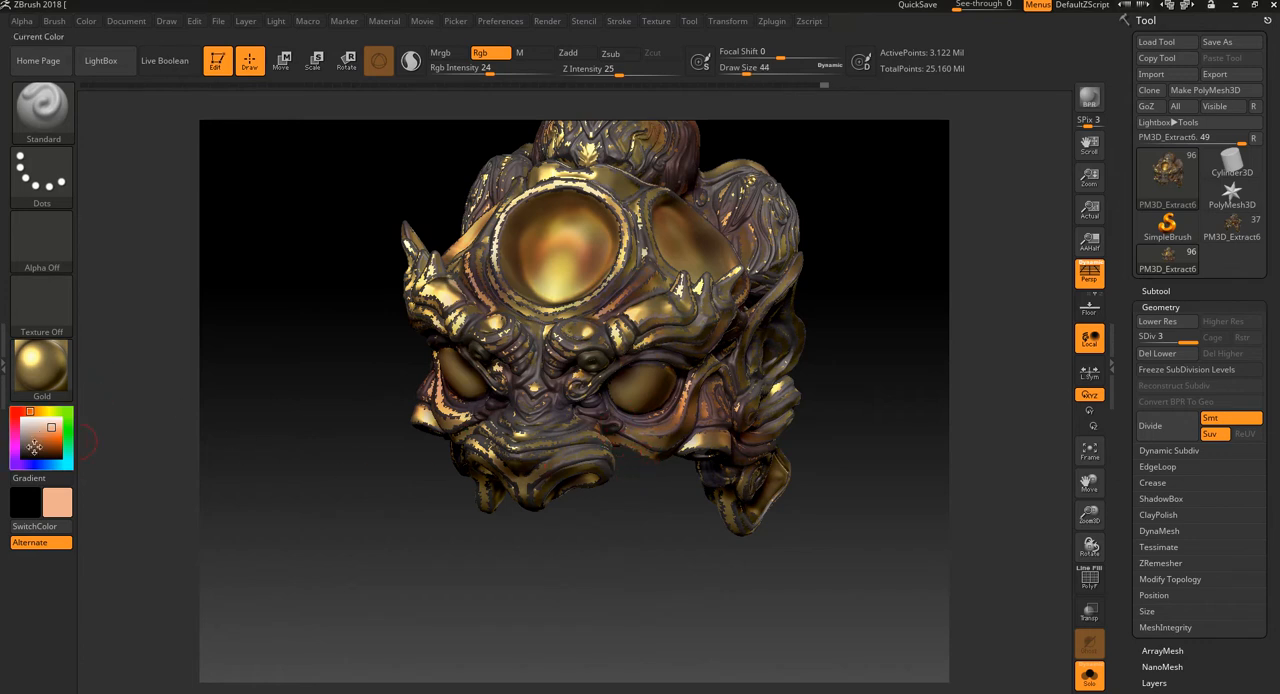
{"action": "left_click", "coordinate": [54, 414]}
{"action": "left_click_drag", "start_coordinate": [54, 414], "coordinate": [50, 411]}
{"action": "left_click_drag", "start_coordinate": [580, 248], "coordinate": [589, 251]}
{"action": "mouse_move", "coordinate": [590, 411]}
{"action": "left_mouse_down"}
{"action": "mouse_move", "coordinate": [631, 577]}
{"action": "mouse_move", "coordinate": [566, 391]}
{"action": "left_mouse_up"}
{"action": "left_click_drag", "start_coordinate": [608, 583], "coordinate": [617, 531]}
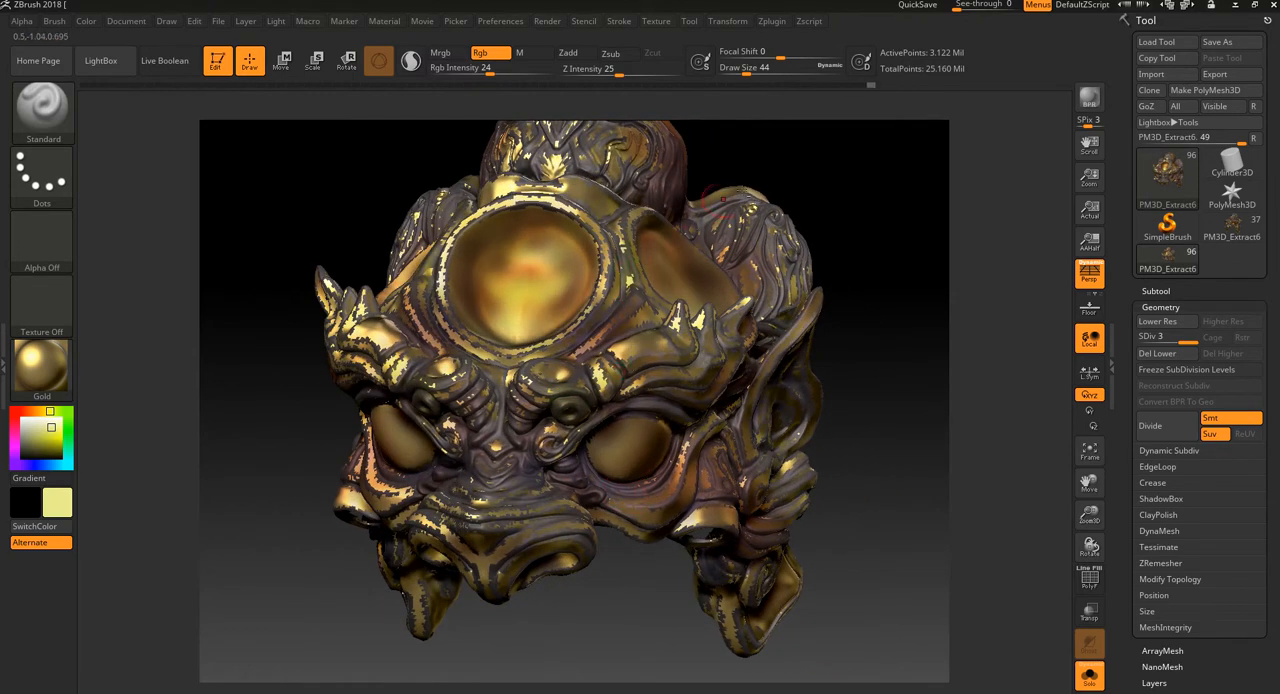
{"action": "mouse_move", "coordinate": [866, 130]}
{"action": "left_mouse_down"}
{"action": "mouse_move", "coordinate": [860, 246]}
{"action": "mouse_move", "coordinate": [661, 176]}
{"action": "left_mouse_up"}
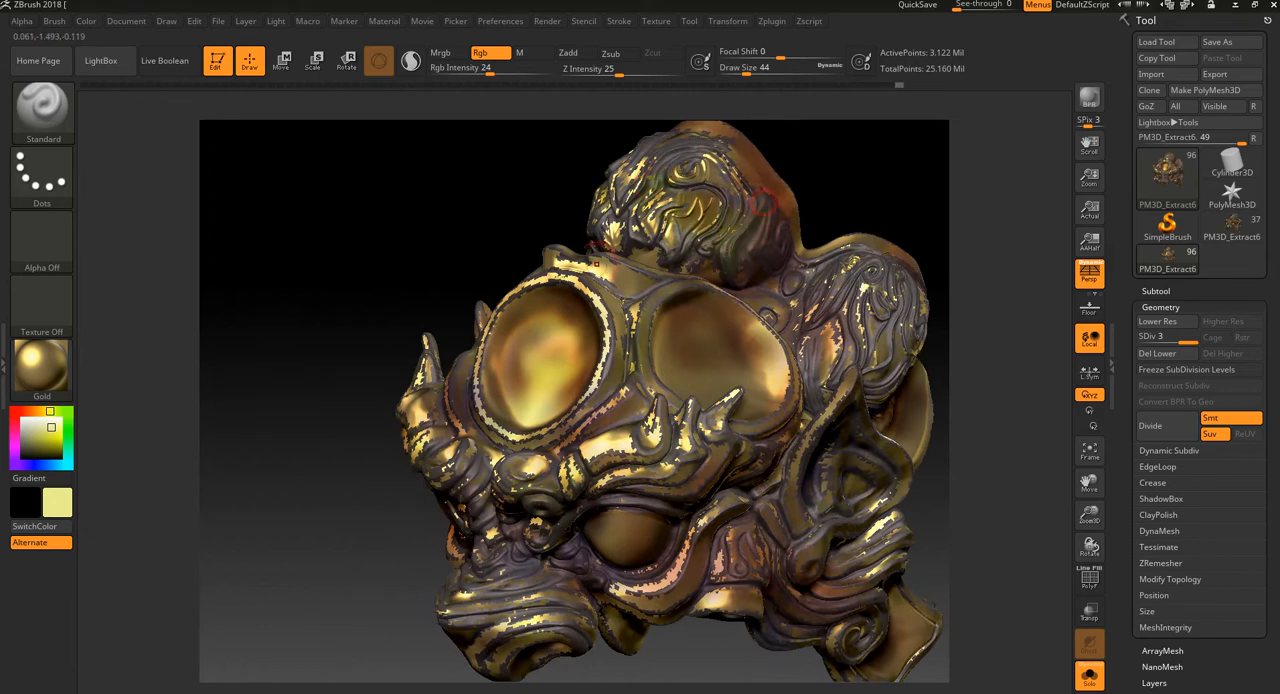
Step: Pick a golden-orange paint colour and tint the strands of the side bun
{"action": "left_click", "coordinate": [15, 414]}
{"action": "left_click", "coordinate": [37, 411]}
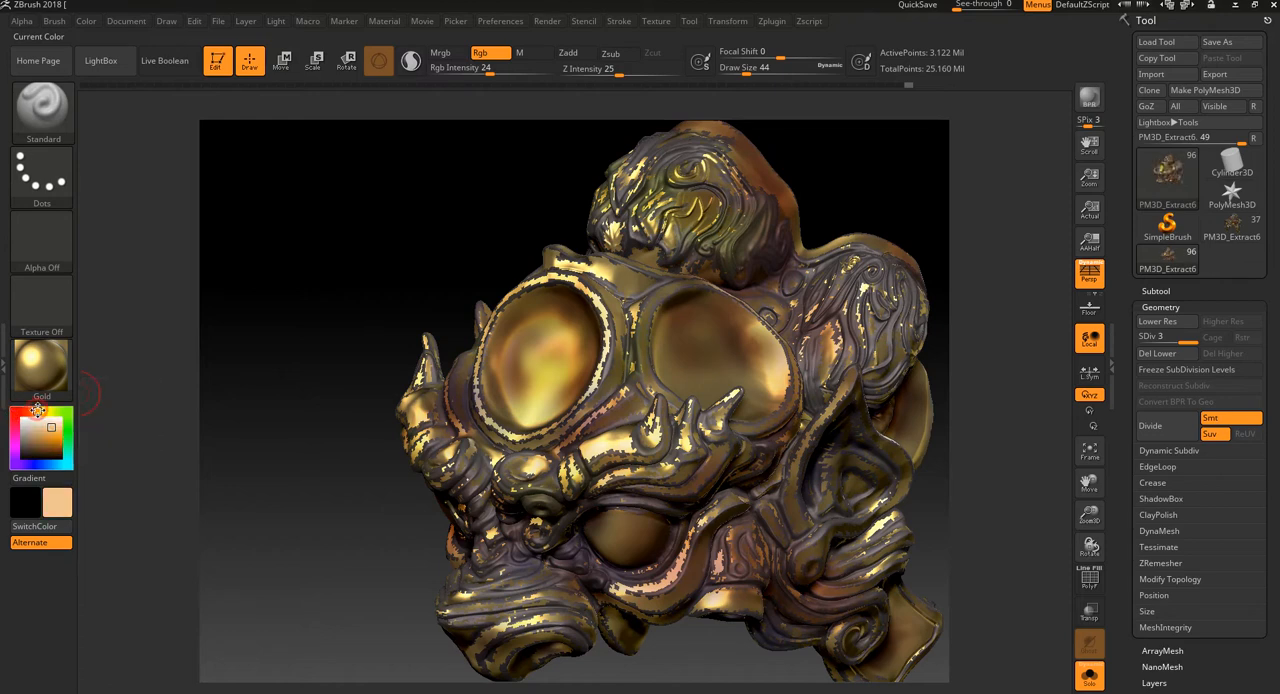
{"action": "left_click", "coordinate": [41, 407]}
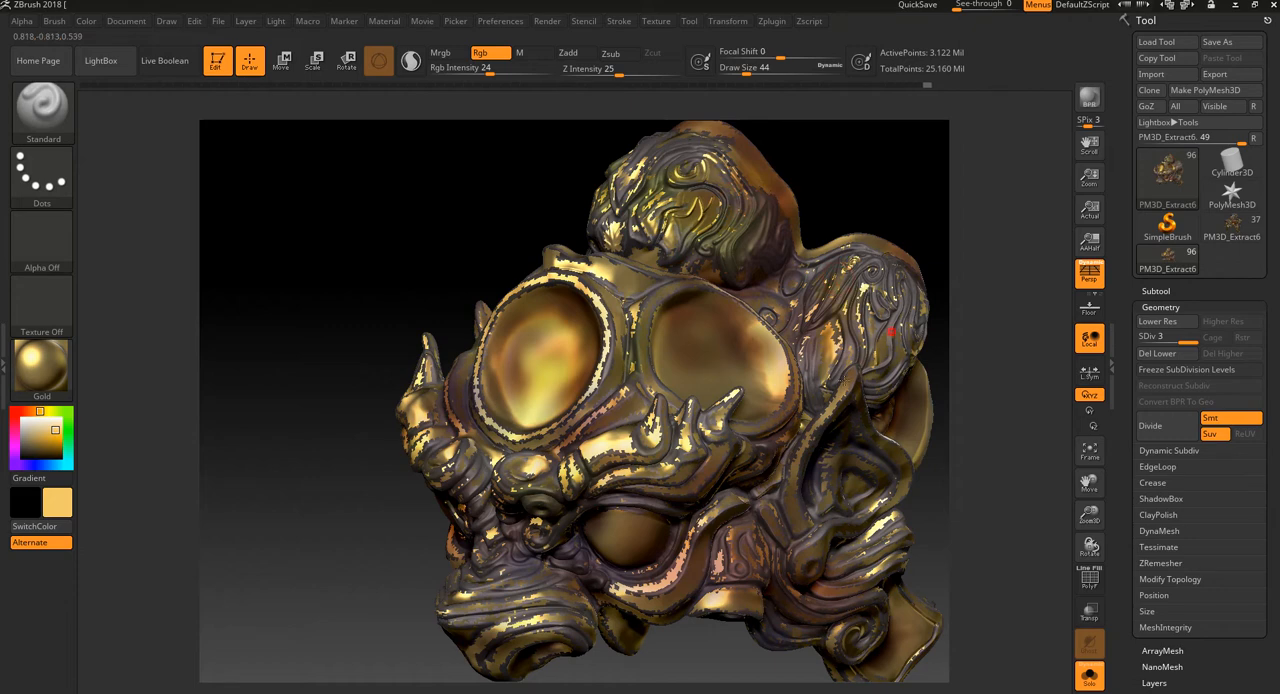
{"action": "left_click_drag", "start_coordinate": [1014, 351], "coordinate": [998, 273]}
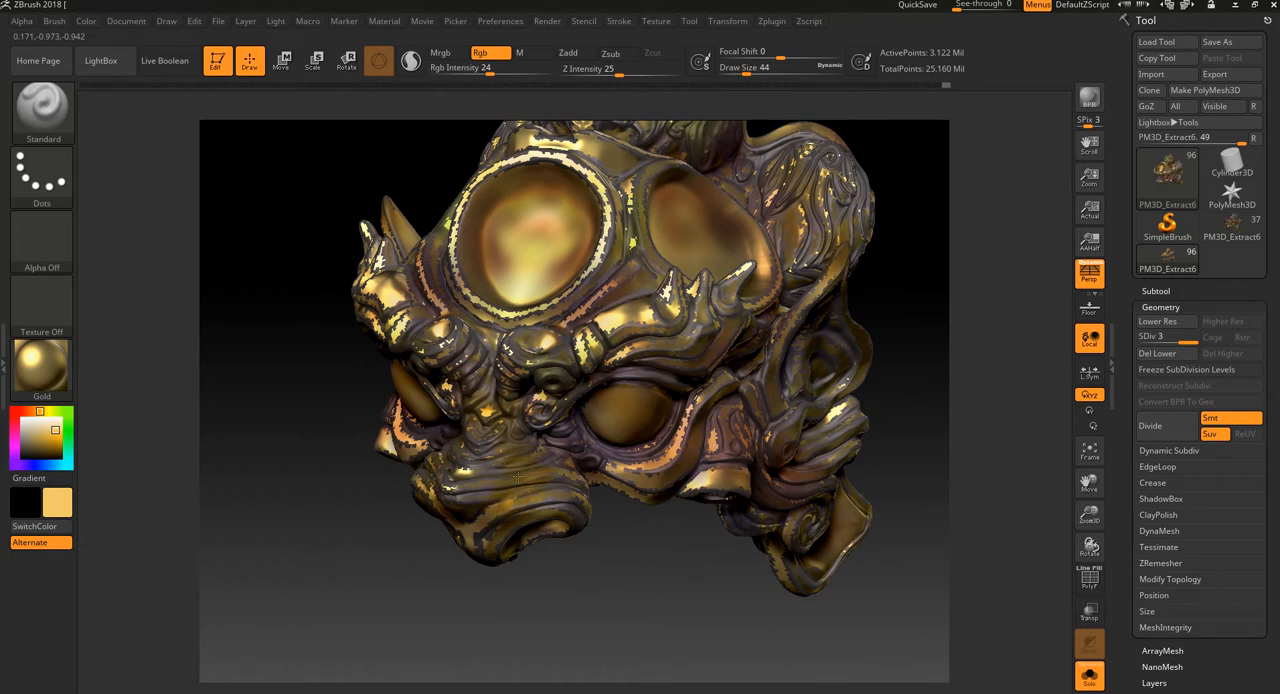
Step: Paint golden-orange strokes over the nose, snout, cheek and ear ornament
{"action": "left_click_drag", "start_coordinate": [546, 611], "coordinate": [533, 351]}
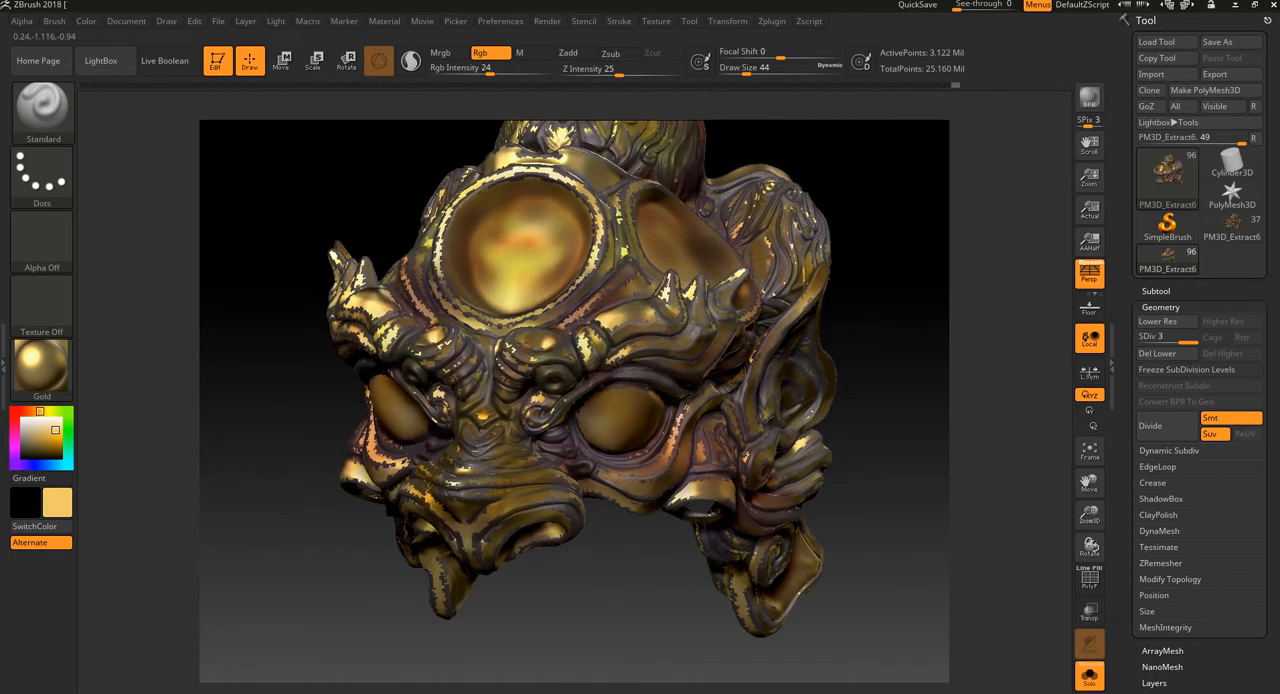
{"action": "left_click_drag", "start_coordinate": [593, 631], "coordinate": [639, 580]}
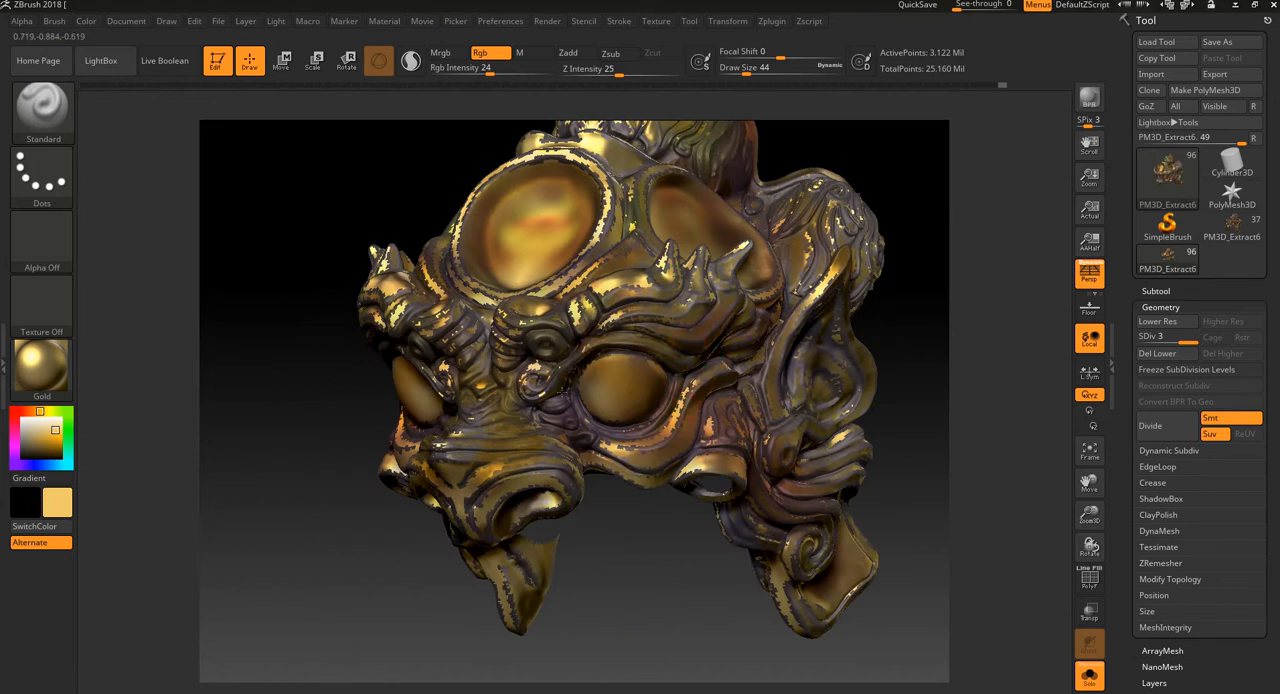
{"action": "left_click_drag", "start_coordinate": [630, 555], "coordinate": [692, 494]}
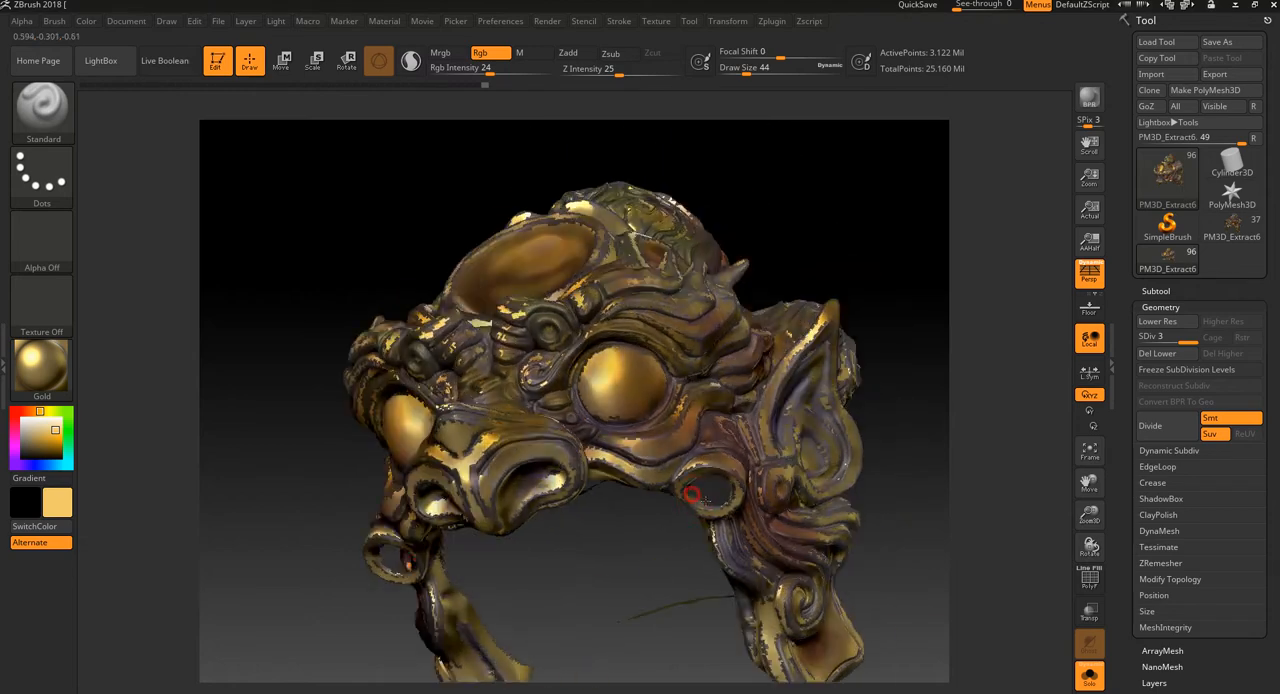
{"action": "left_click_drag", "start_coordinate": [916, 377], "coordinate": [828, 395]}
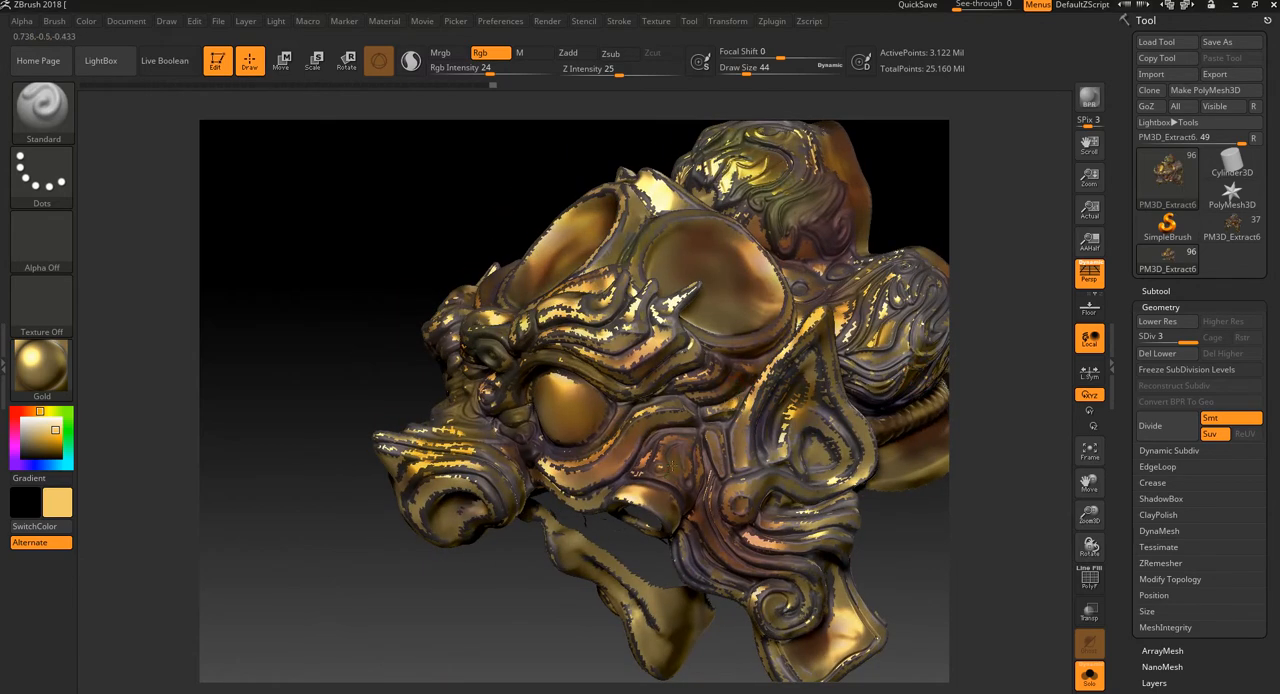
{"action": "mouse_move", "coordinate": [493, 605]}
{"action": "left_mouse_down"}
{"action": "mouse_move", "coordinate": [500, 614]}
{"action": "mouse_move", "coordinate": [487, 320]}
{"action": "left_mouse_up"}
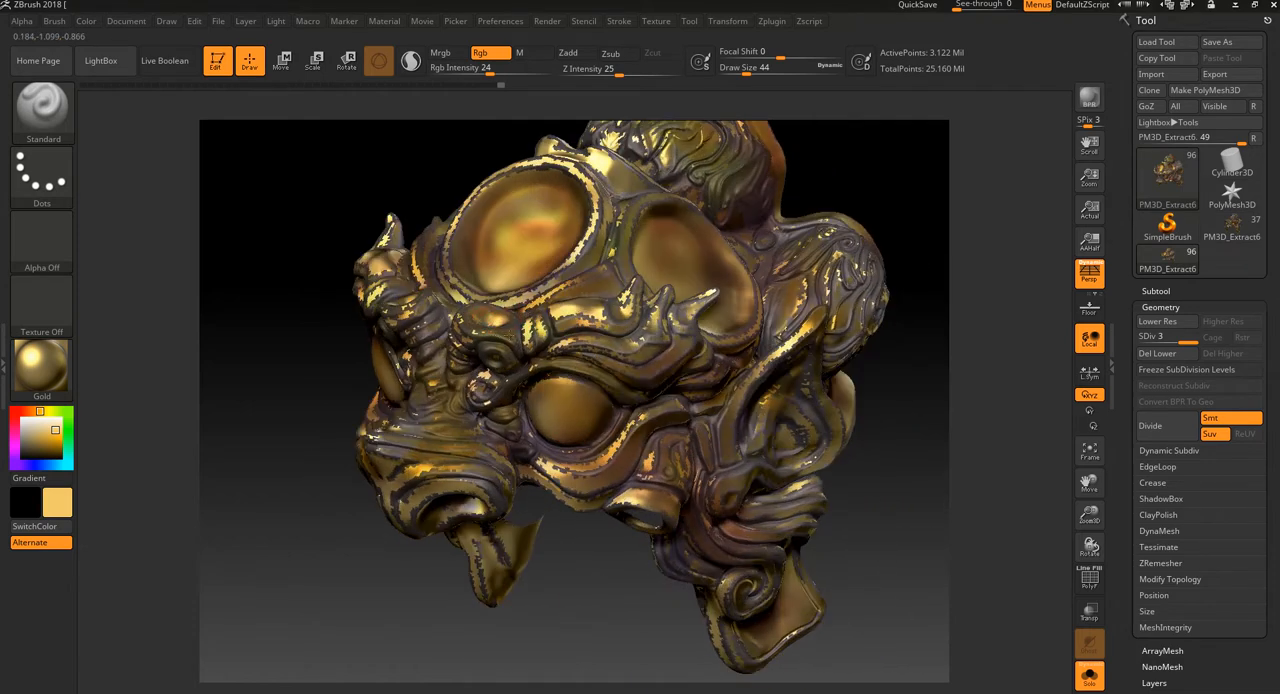
{"action": "mouse_move", "coordinate": [360, 556]}
{"action": "left_mouse_down"}
{"action": "mouse_move", "coordinate": [326, 575]}
{"action": "mouse_move", "coordinate": [372, 593]}
{"action": "left_mouse_up"}
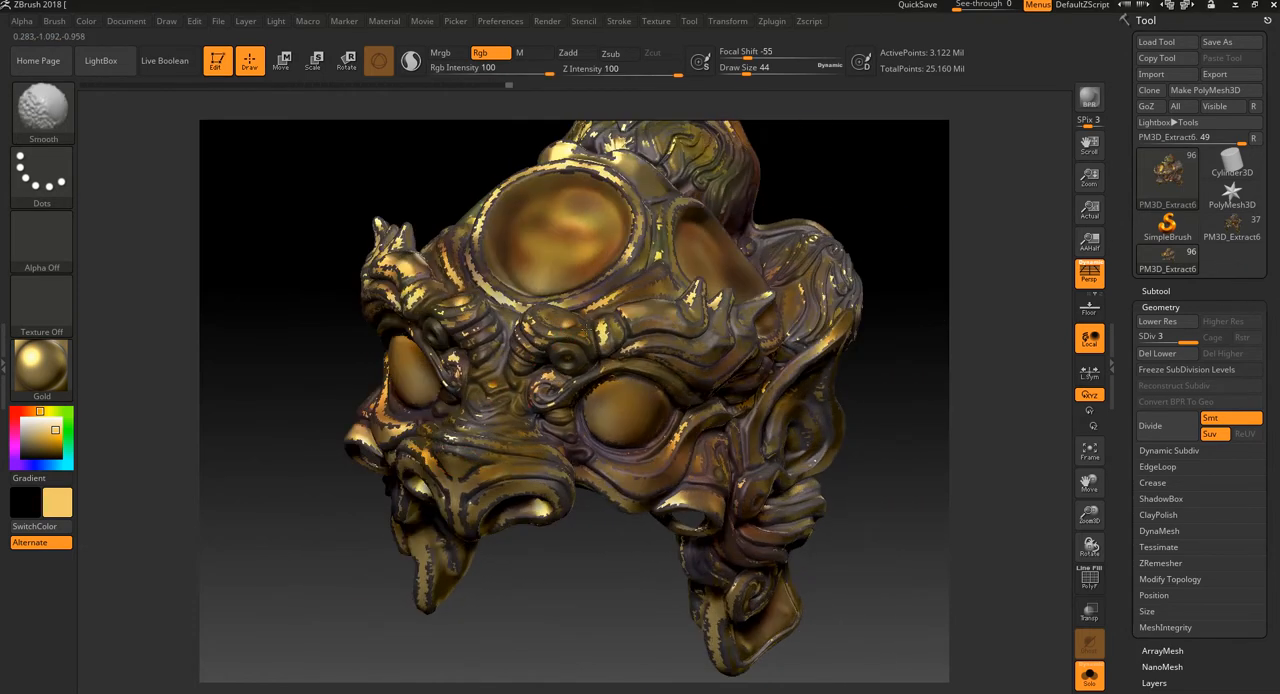
Step: Add golden-orange strokes on the brow ridges and around the forehead disc
{"action": "left_click_drag", "start_coordinate": [502, 300], "coordinate": [482, 284]}
{"action": "left_click_drag", "start_coordinate": [303, 401], "coordinate": [478, 304]}
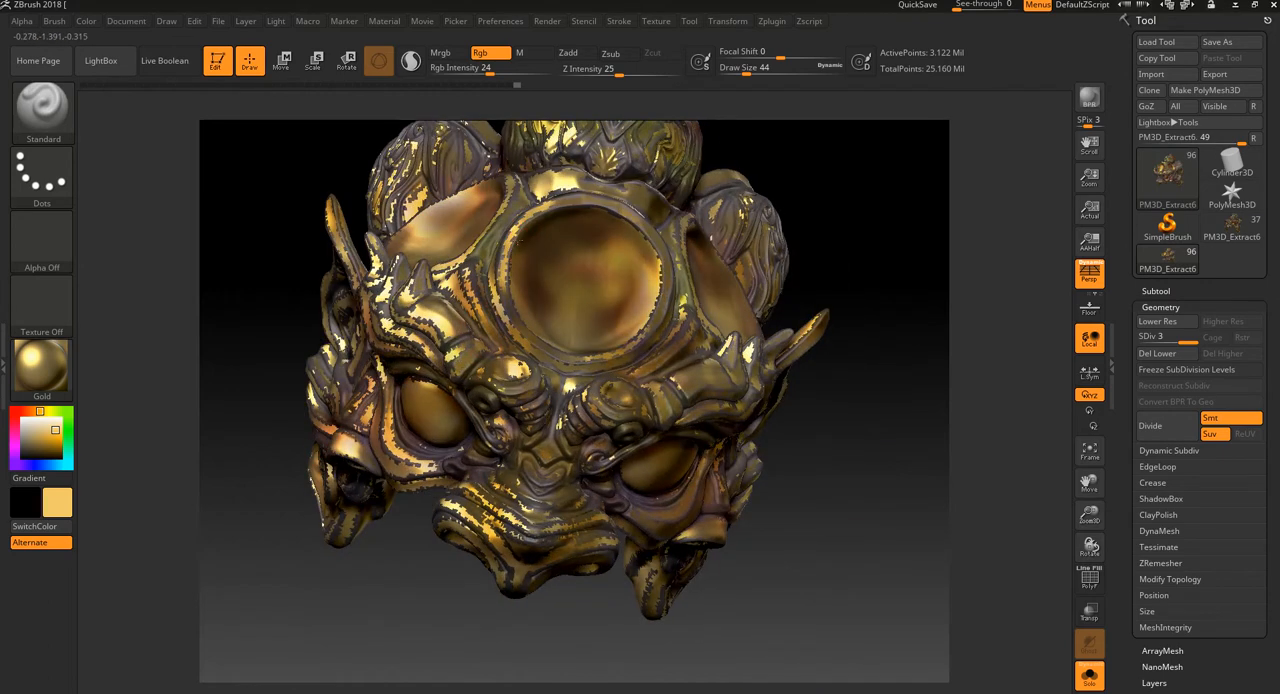
{"action": "left_click_drag", "start_coordinate": [829, 209], "coordinate": [694, 227]}
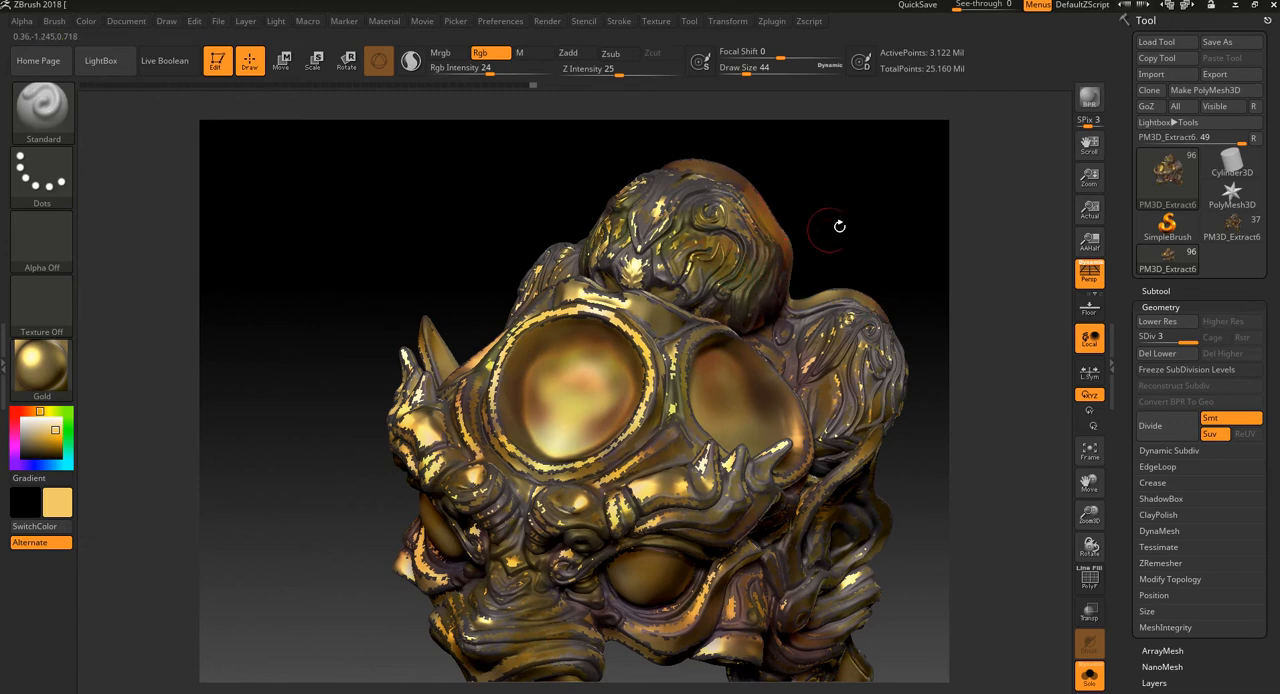
{"action": "left_click_drag", "start_coordinate": [834, 226], "coordinate": [834, 194]}
Step: Pick a dark purple paint colour, try it beside the side disc and undo the last stroke
{"action": "left_click", "coordinate": [17, 462]}
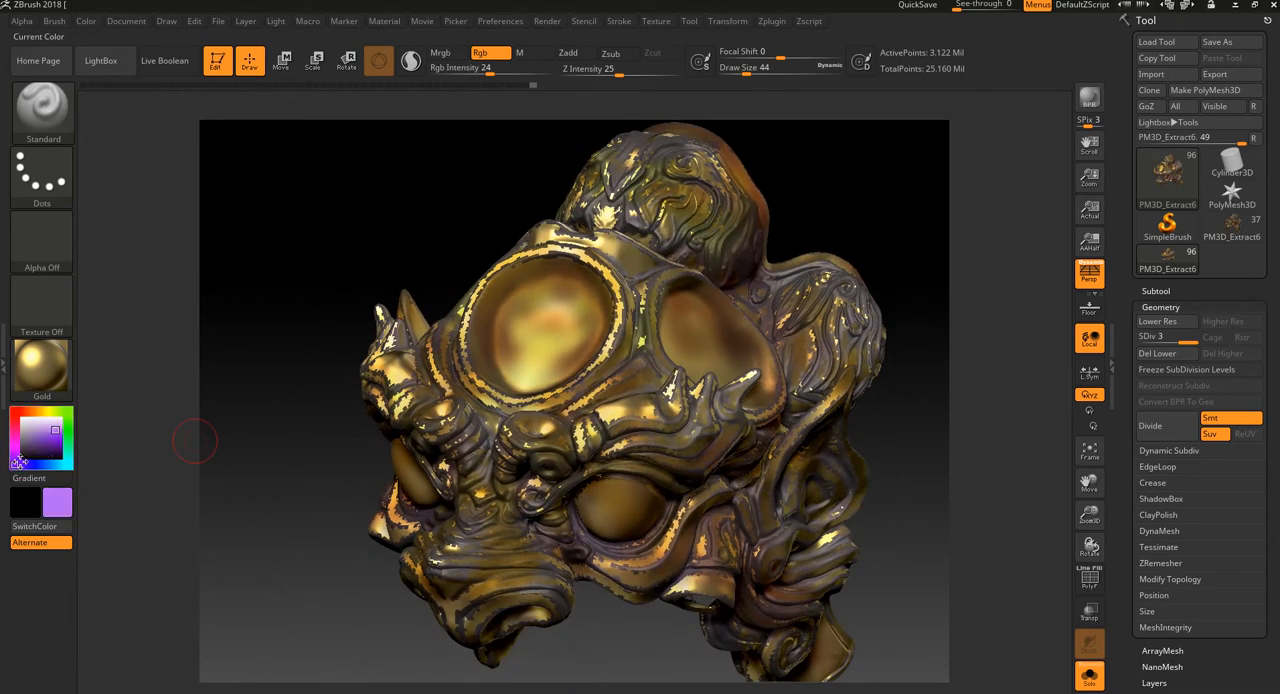
{"action": "left_click", "coordinate": [36, 449]}
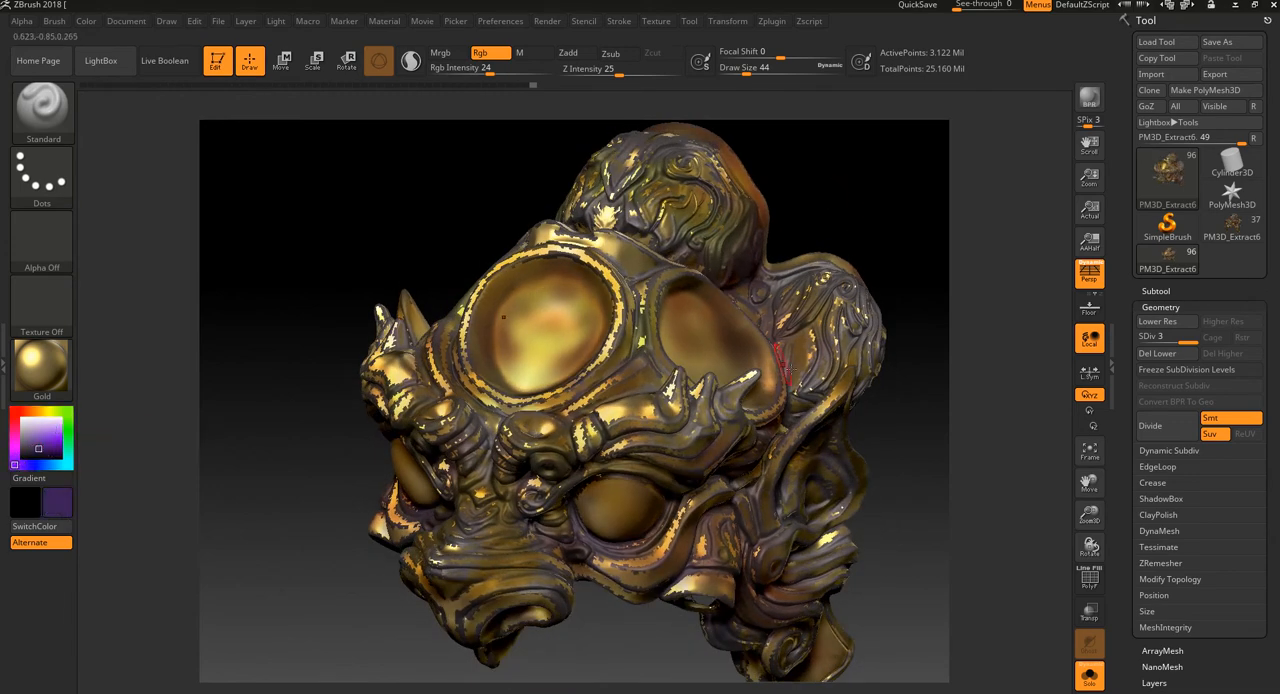
{"action": "mouse_move", "coordinate": [790, 215]}
{"action": "left_mouse_down"}
{"action": "mouse_move", "coordinate": [841, 176]}
{"action": "mouse_move", "coordinate": [884, 200]}
{"action": "left_mouse_up"}
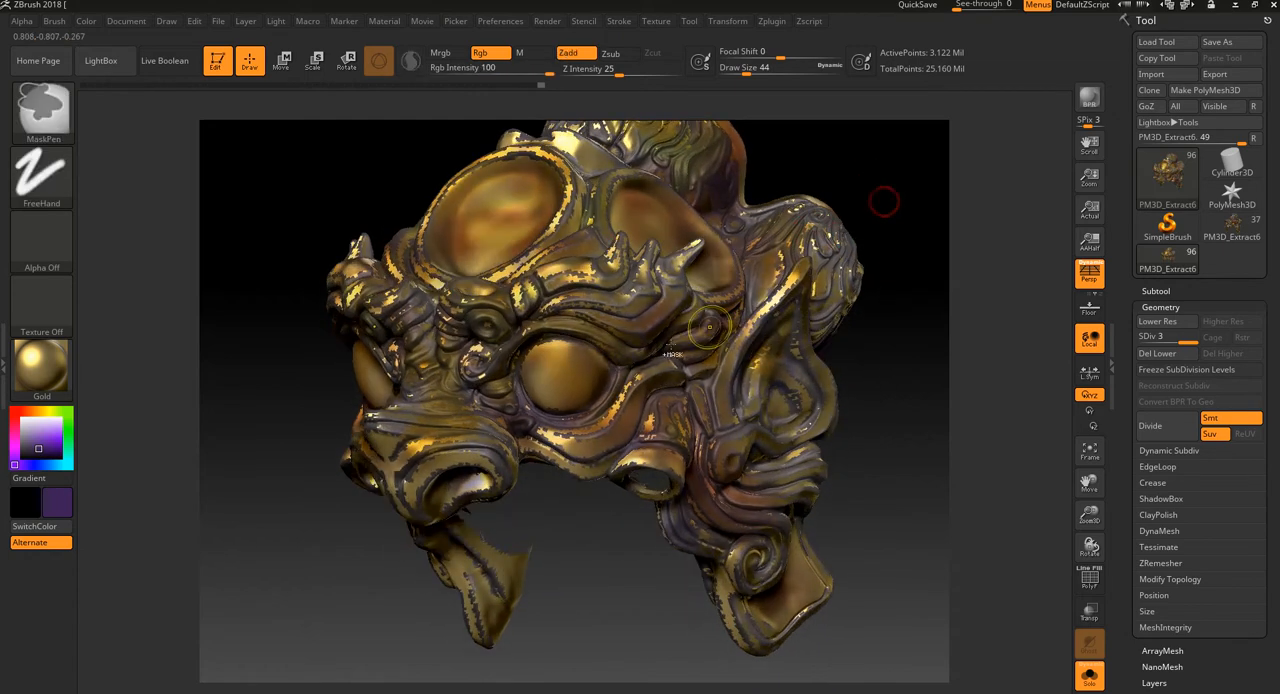
{"action": "key", "text": "ctrl+z"}
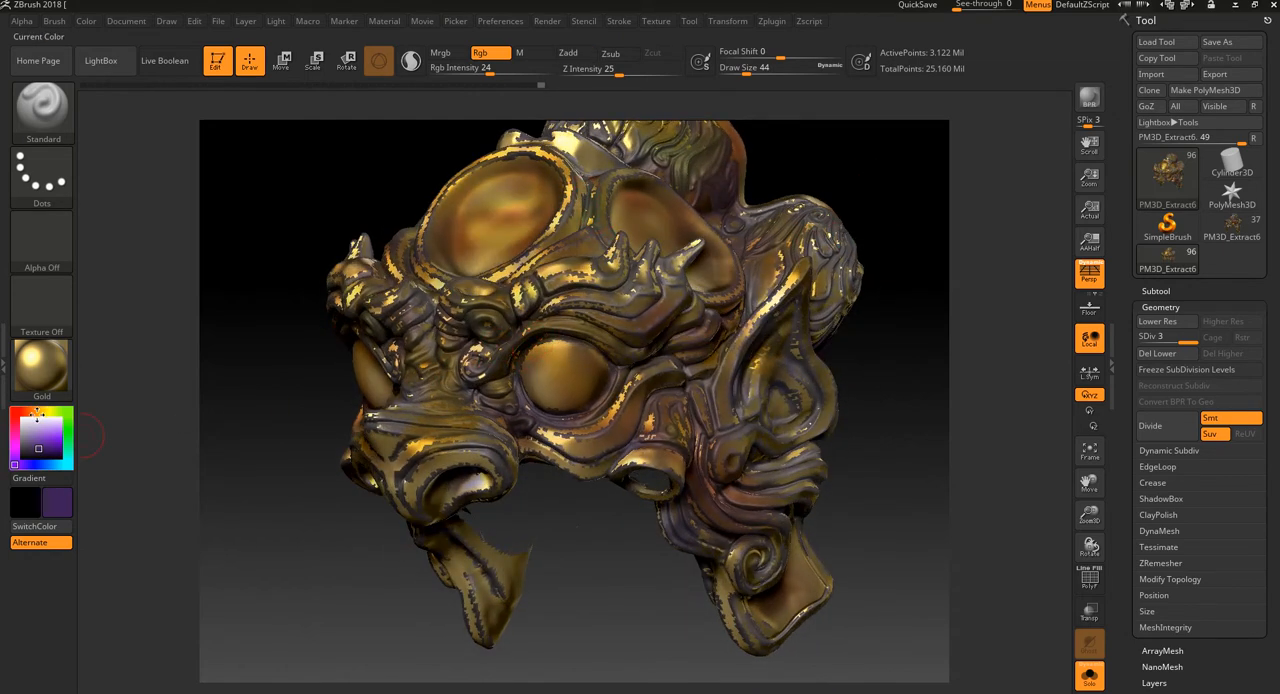
Step: Pick a brighter purple and paint it around the inner eye curl, the brow folds and the cheek
{"action": "left_click", "coordinate": [45, 442]}
{"action": "mouse_move", "coordinate": [481, 340]}
{"action": "left_mouse_down"}
{"action": "mouse_move", "coordinate": [462, 355]}
{"action": "mouse_move", "coordinate": [570, 288]}
{"action": "left_mouse_up"}
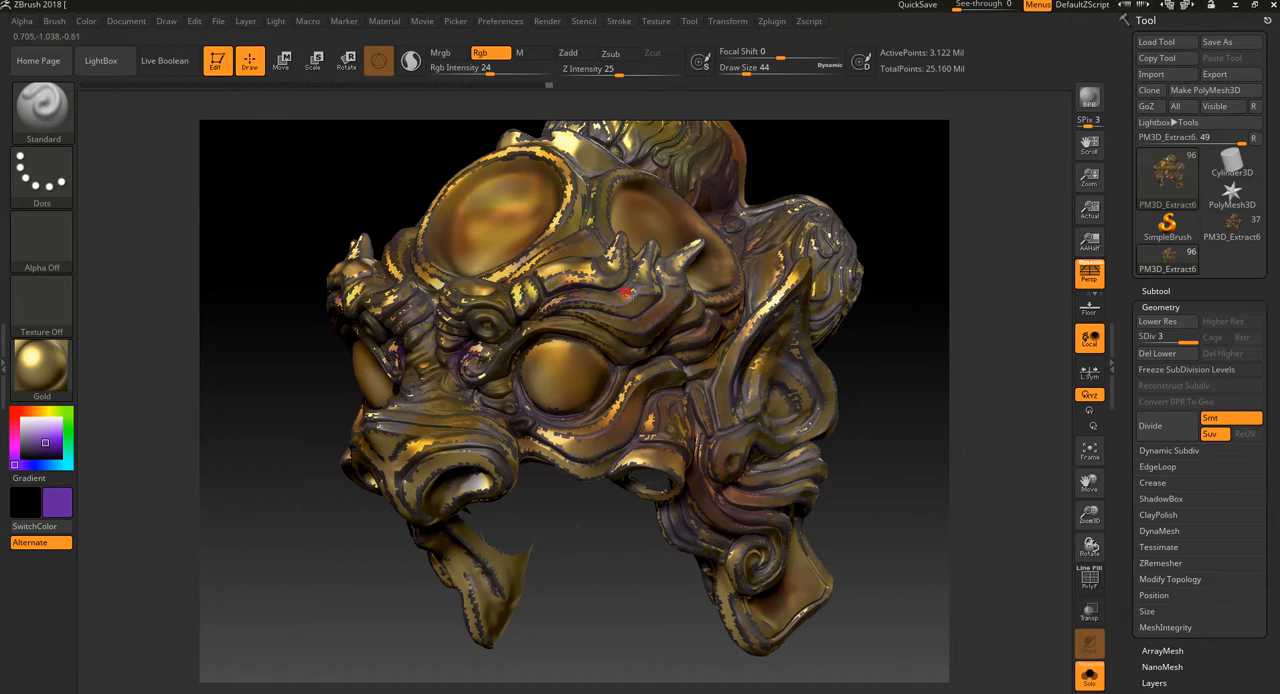
{"action": "left_click_drag", "start_coordinate": [580, 560], "coordinate": [583, 473]}
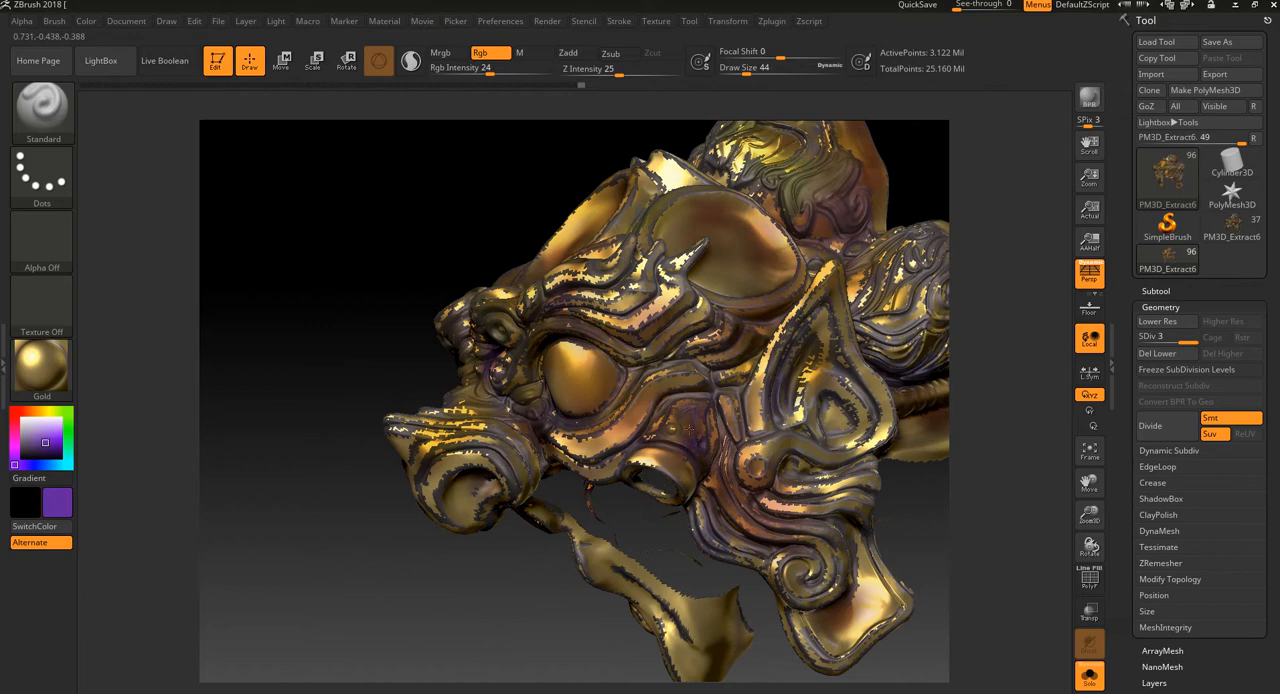
{"action": "right_click_drag", "start_coordinate": [686, 528], "coordinate": [700, 420]}
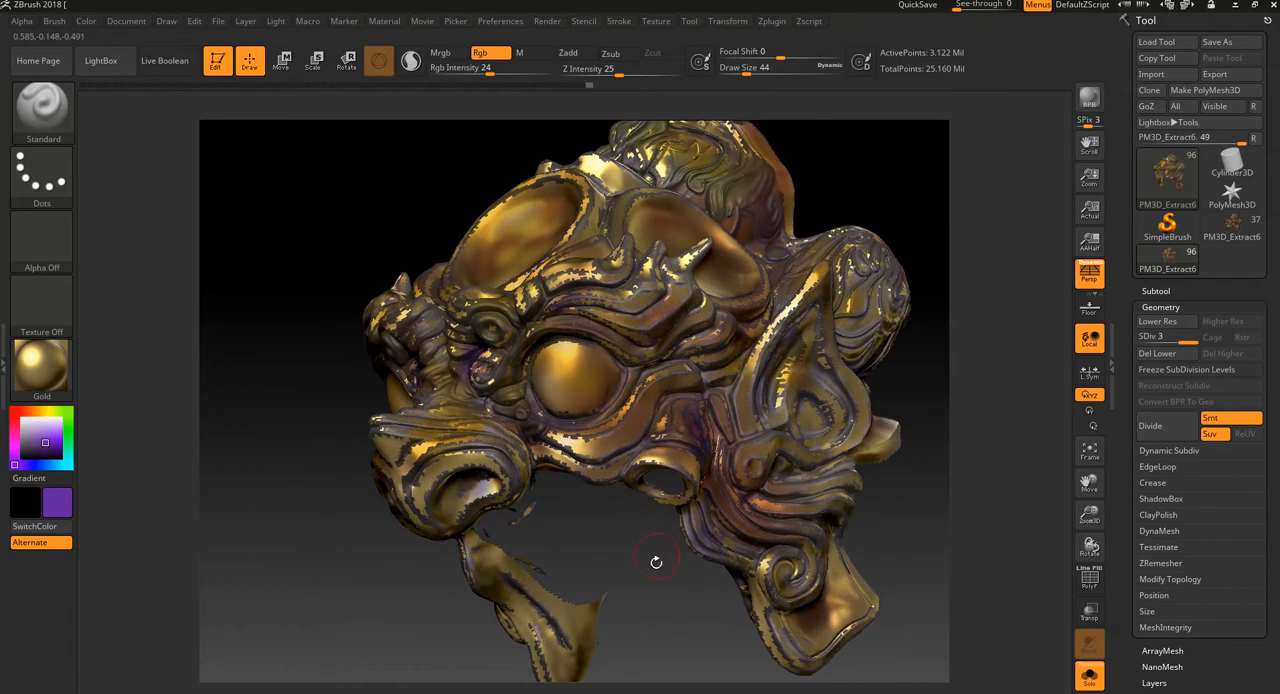
Step: Paint purple inside the nostril, along the lower side ornament and around its spiral curl
{"action": "mouse_move", "coordinate": [656, 562]}
{"action": "left_mouse_down"}
{"action": "mouse_move", "coordinate": [470, 514]}
{"action": "mouse_move", "coordinate": [450, 528]}
{"action": "mouse_move", "coordinate": [517, 483]}
{"action": "left_mouse_up"}
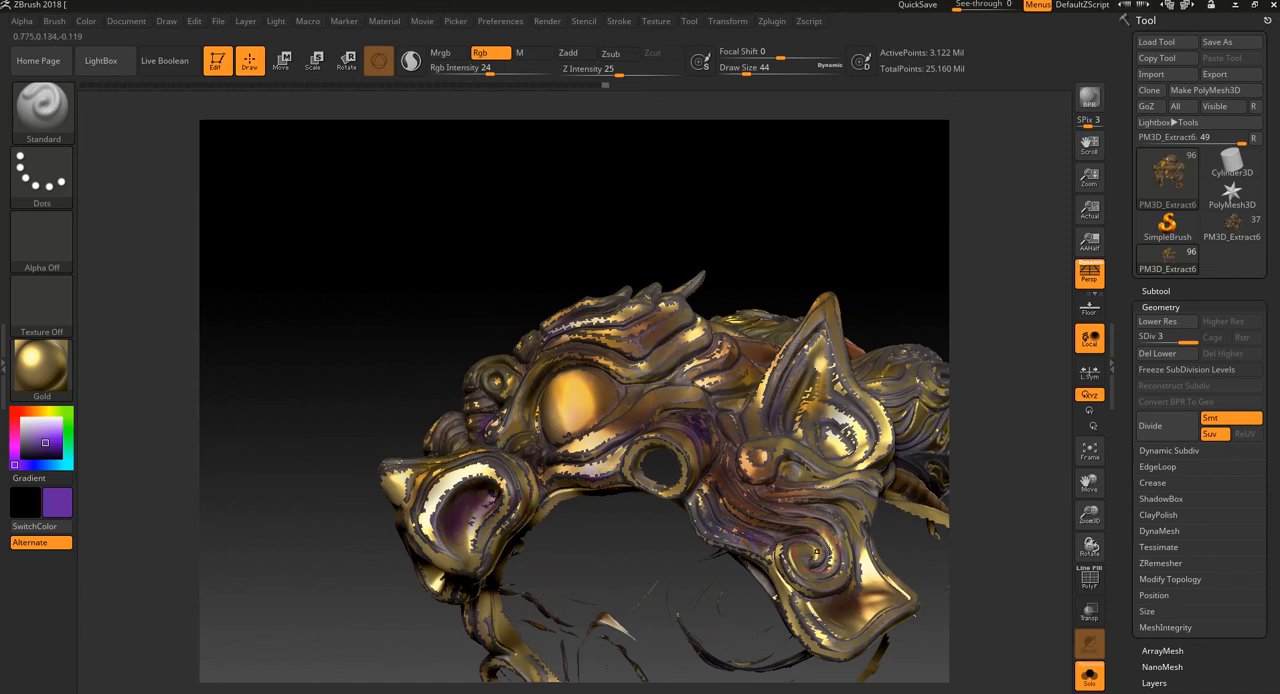
{"action": "left_click_drag", "start_coordinate": [960, 563], "coordinate": [907, 518]}
{"action": "mouse_move", "coordinate": [823, 478]}
{"action": "left_mouse_down"}
{"action": "mouse_move", "coordinate": [810, 488]}
{"action": "mouse_move", "coordinate": [811, 449]}
{"action": "left_mouse_up"}
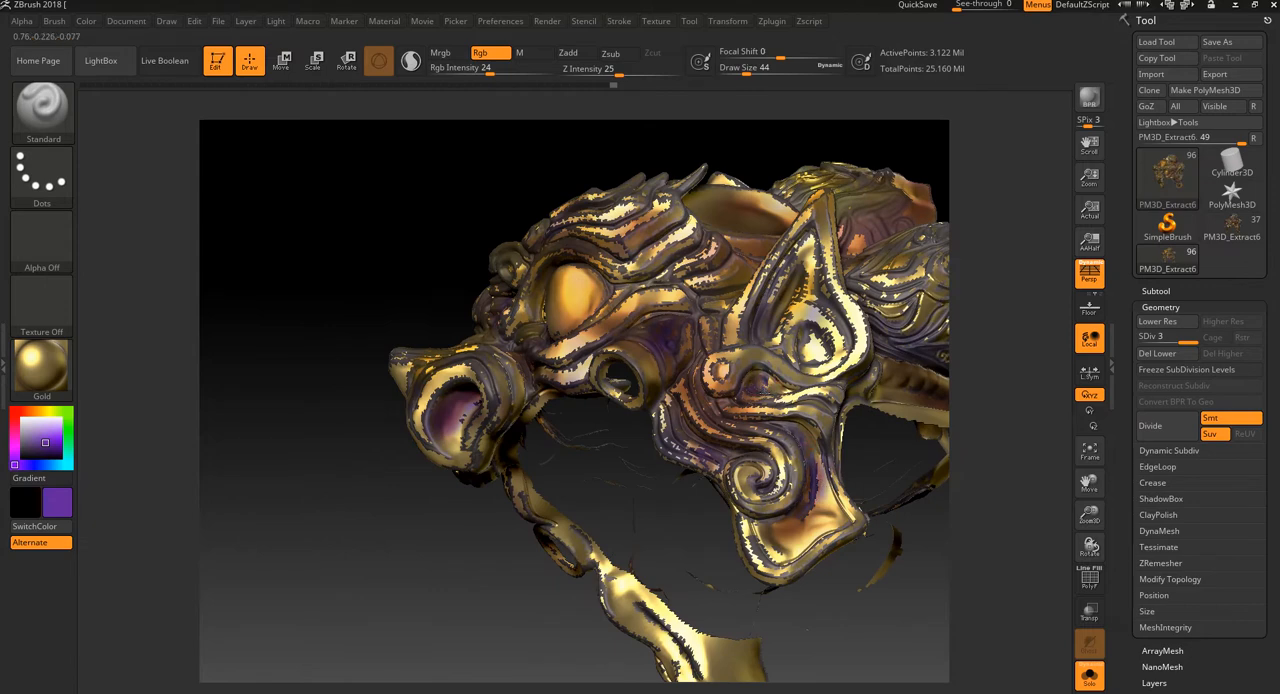
{"action": "left_click_drag", "start_coordinate": [952, 498], "coordinate": [927, 560]}
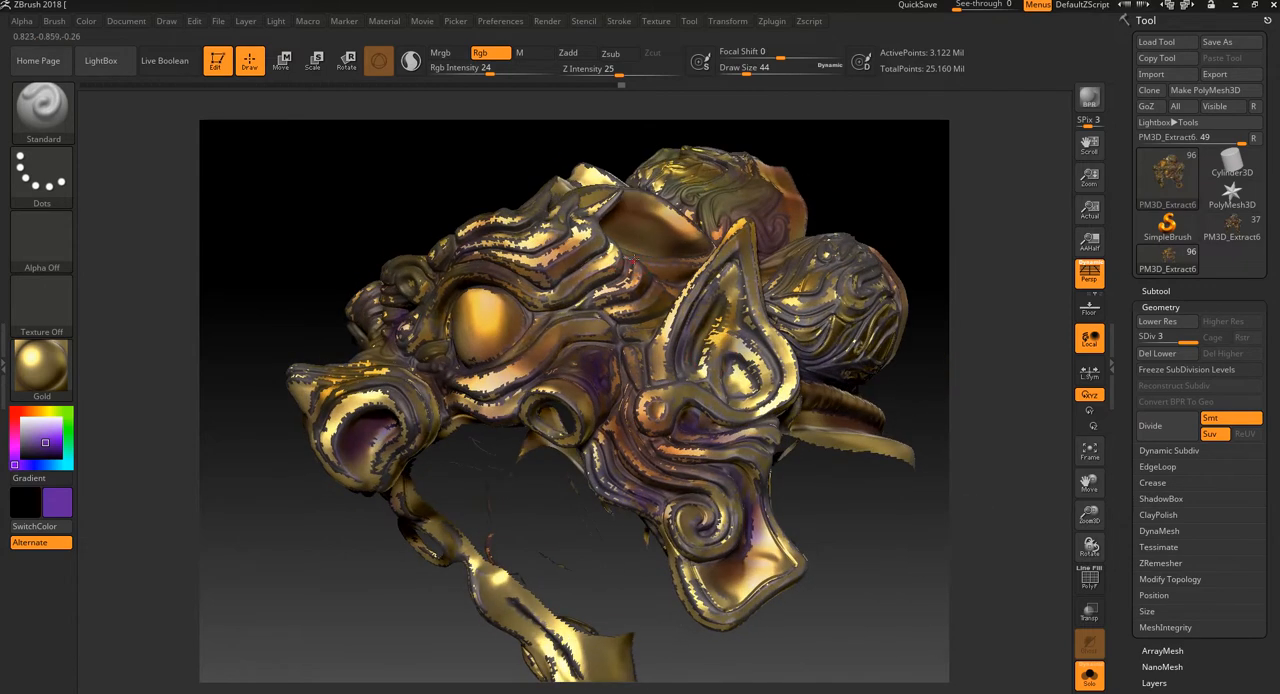
Step: Set the draw size to 28 and paint purple into the brow grooves and the ear's hollow
{"action": "left_click_drag", "start_coordinate": [634, 260], "coordinate": [568, 306]}
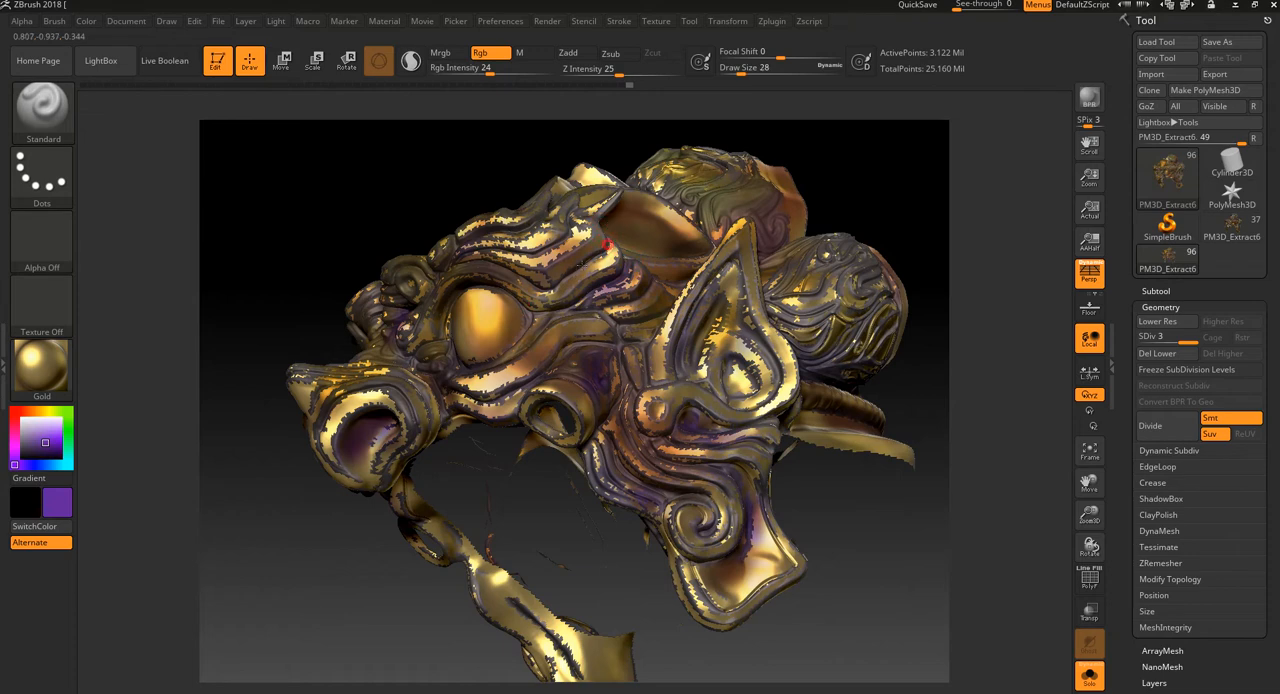
{"action": "left_click_drag", "start_coordinate": [328, 289], "coordinate": [579, 260]}
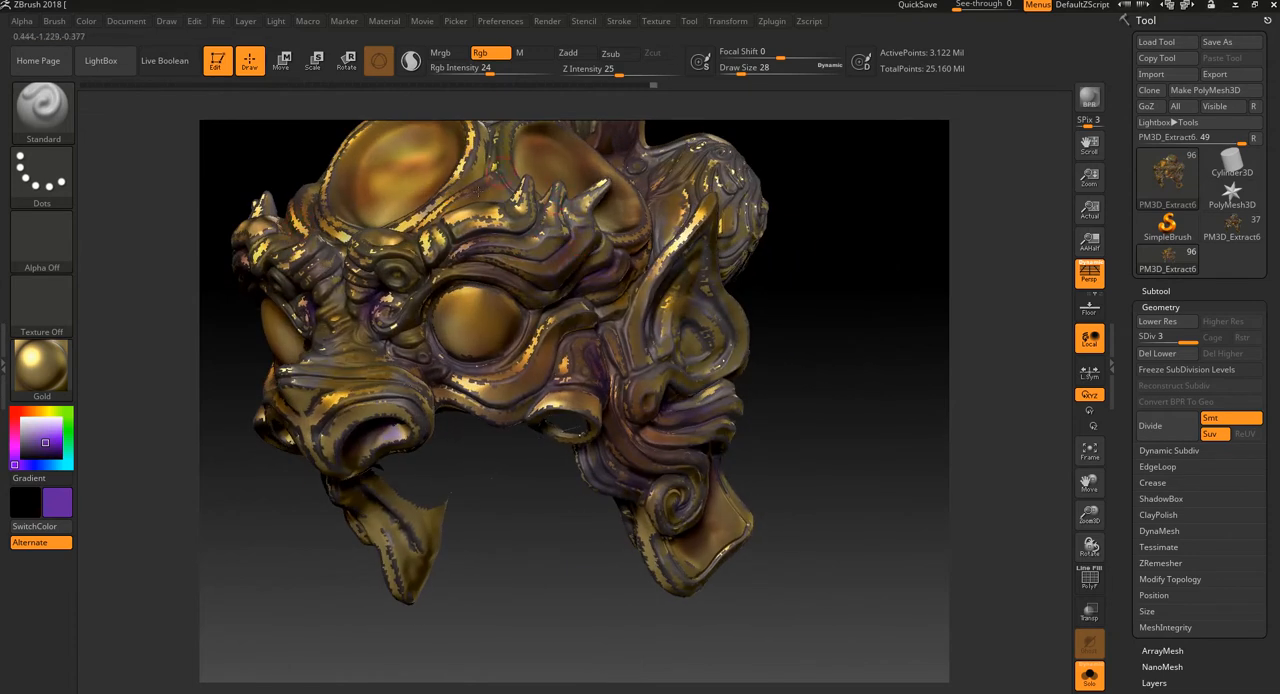
{"action": "left_click_drag", "start_coordinate": [871, 402], "coordinate": [903, 445]}
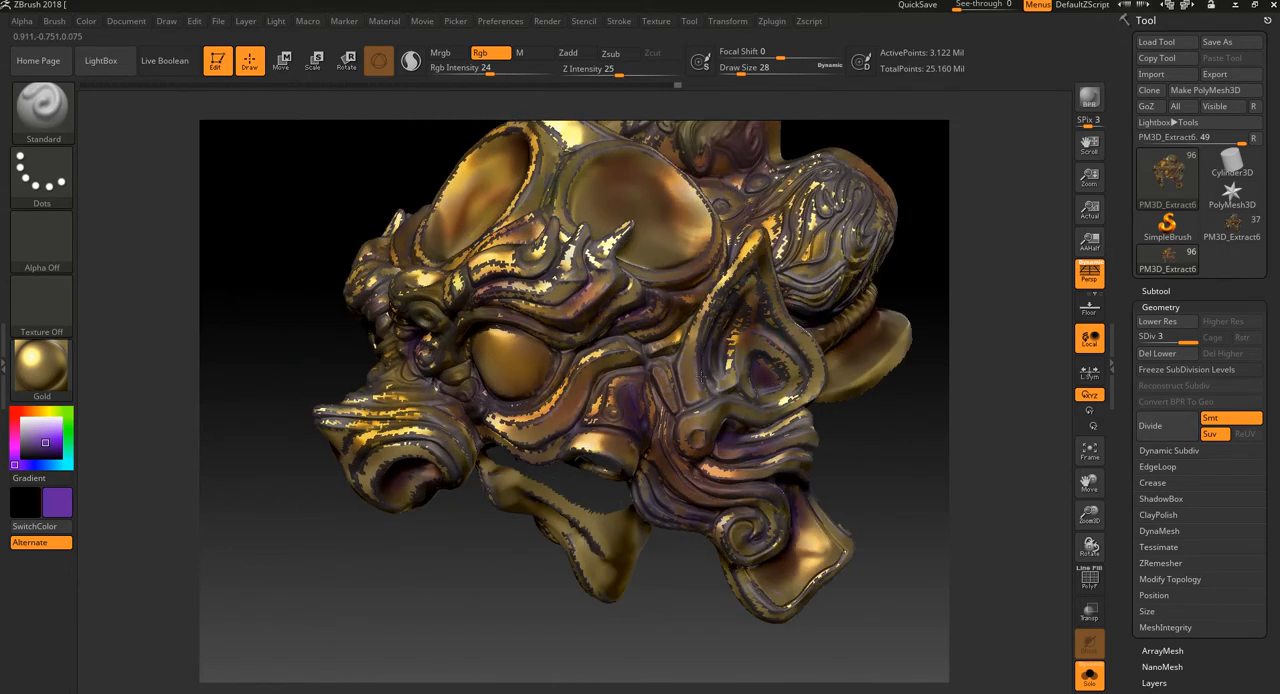
{"action": "left_click_drag", "start_coordinate": [875, 472], "coordinate": [873, 471]}
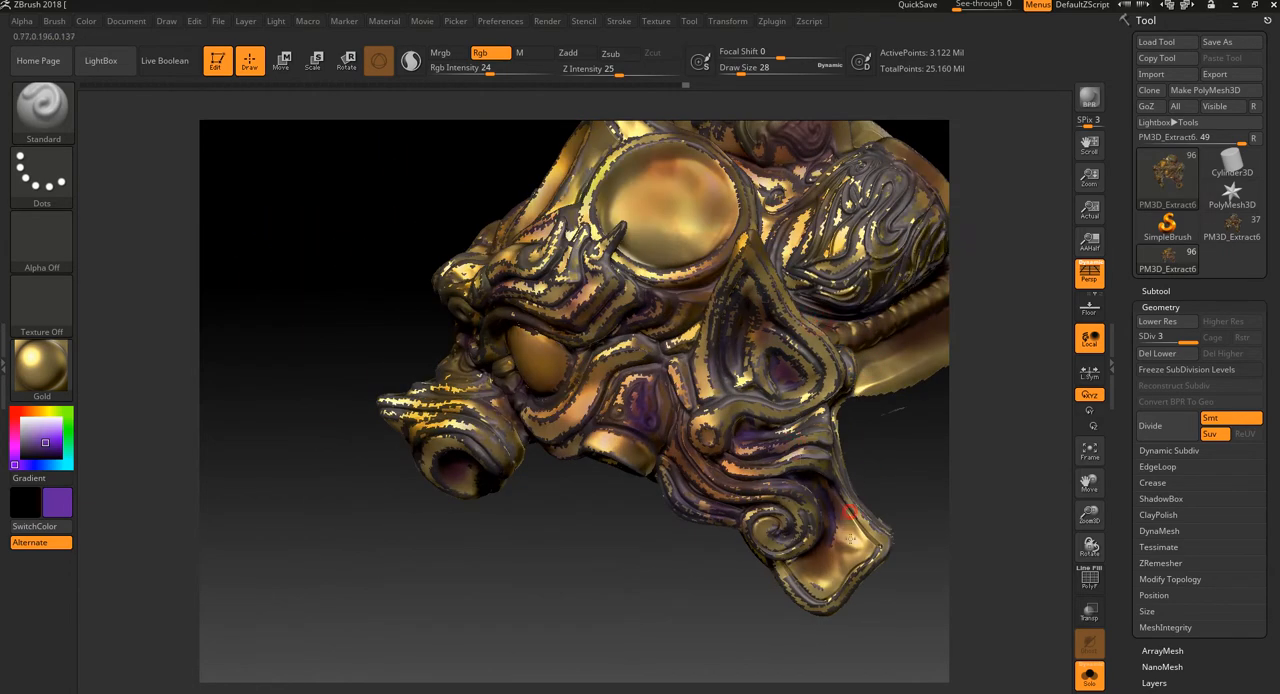
Step: Paint fine purple lines along the lower ornament's edge, the cheek rim and the nostrils
{"action": "left_click_drag", "start_coordinate": [818, 594], "coordinate": [633, 482]}
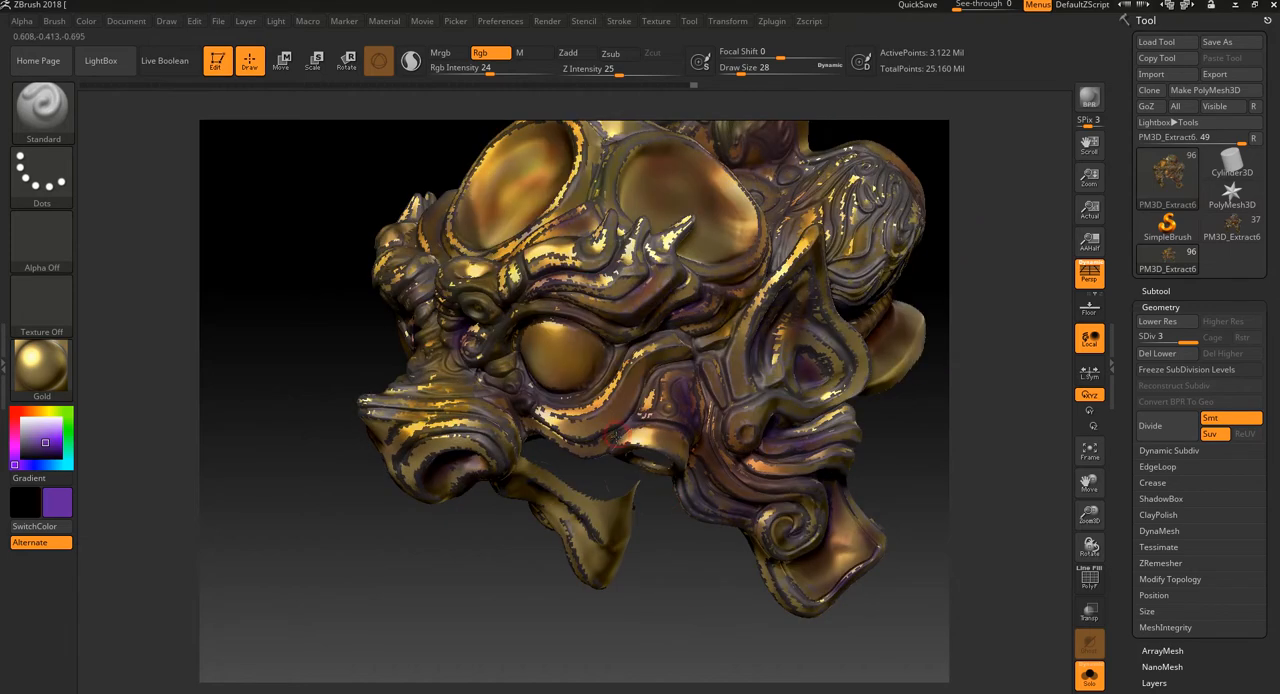
{"action": "left_click_drag", "start_coordinate": [500, 580], "coordinate": [430, 455]}
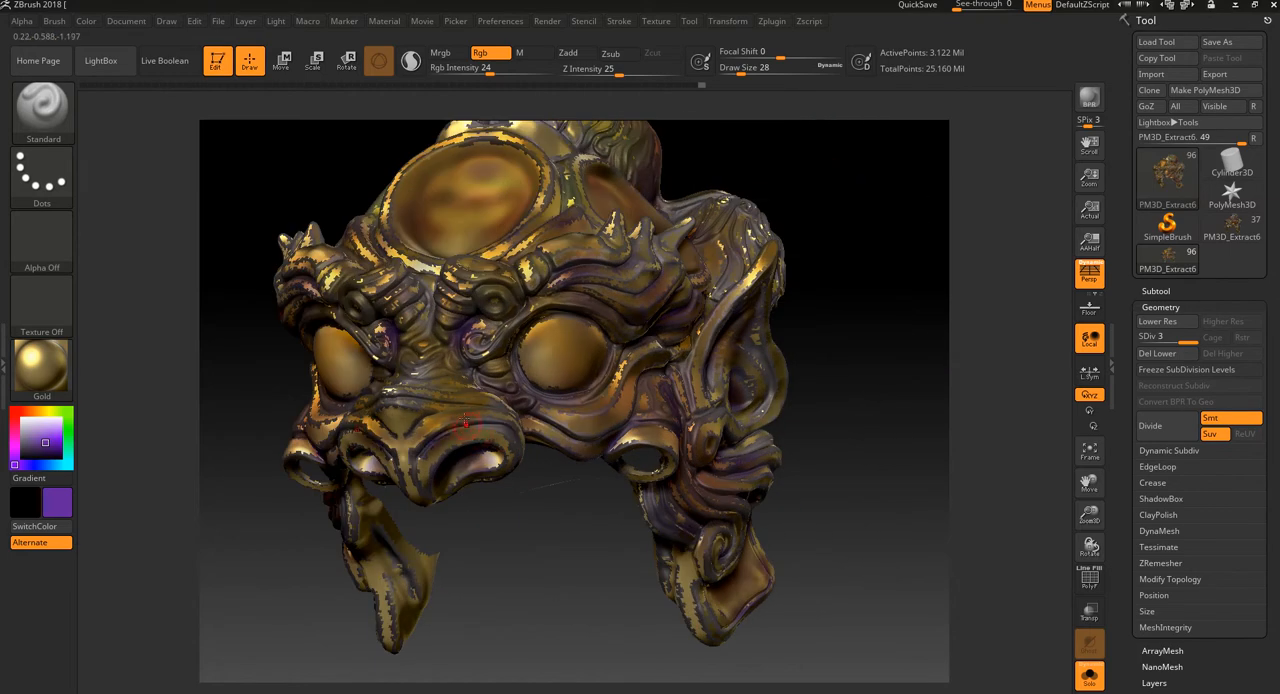
{"action": "left_click_drag", "start_coordinate": [537, 563], "coordinate": [608, 591]}
Step: Pick a medium red paint colour
{"action": "left_click", "coordinate": [38, 428]}
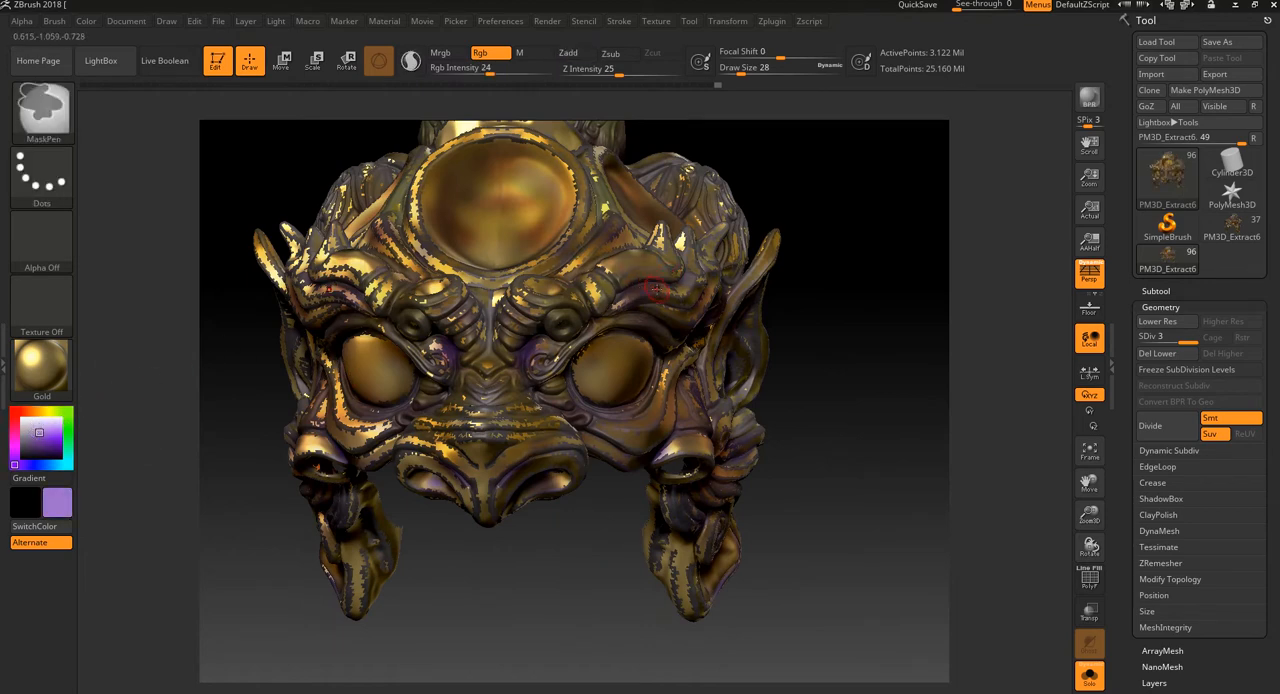
{"action": "left_click", "coordinate": [14, 427]}
{"action": "left_click", "coordinate": [14, 411]}
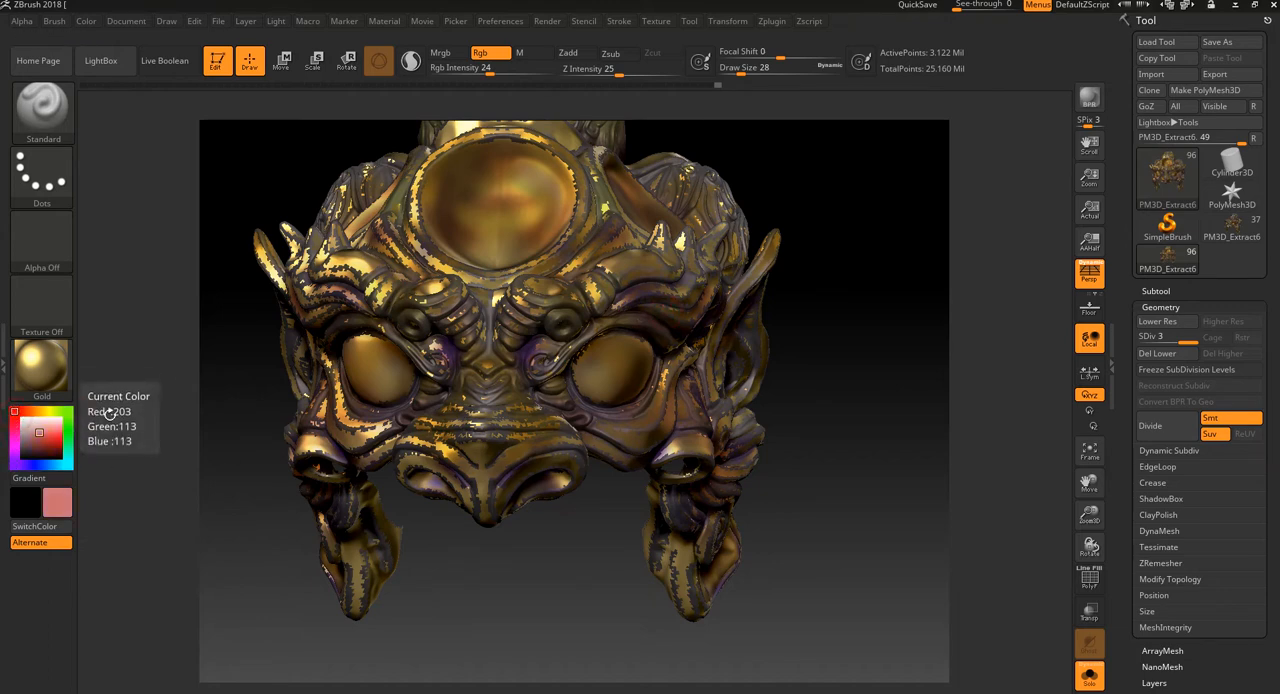
{"action": "left_click", "coordinate": [42, 437]}
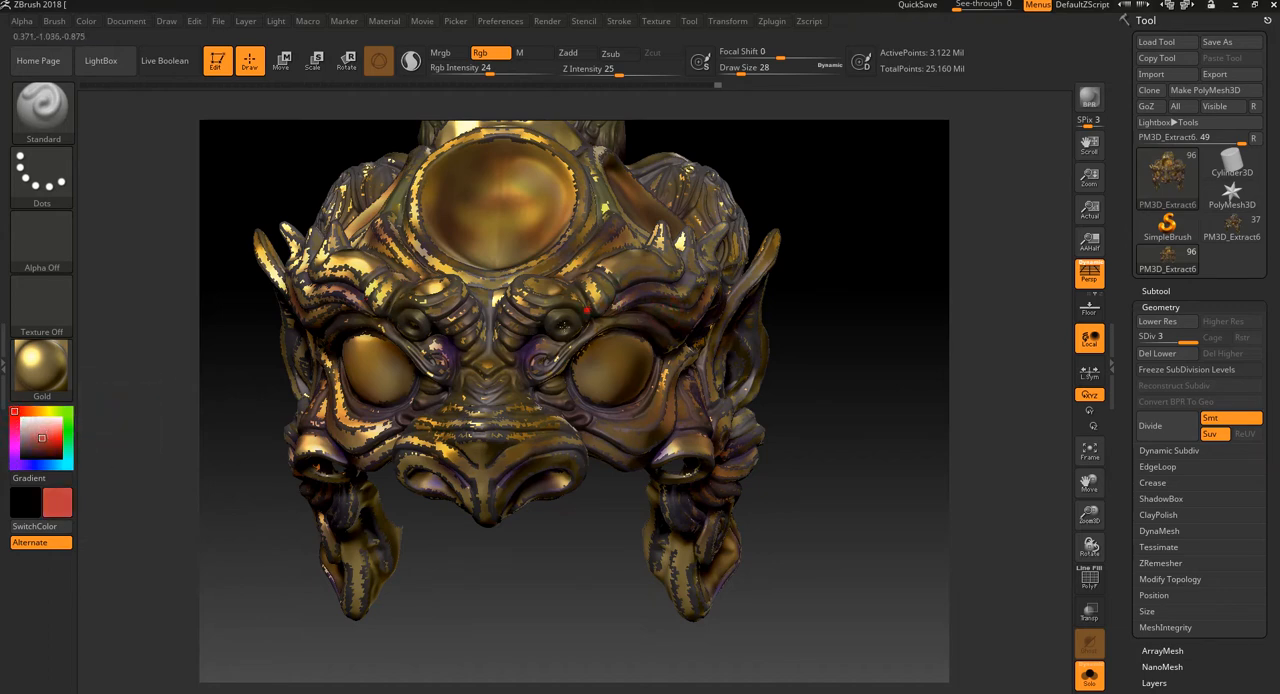
Step: Paint red strokes on the brow curl, between the eyes and down the nose
{"action": "left_click", "coordinate": [537, 327]}
{"action": "left_click_drag", "start_coordinate": [519, 362], "coordinate": [490, 312]}
{"action": "left_click_drag", "start_coordinate": [501, 394], "coordinate": [498, 400]}
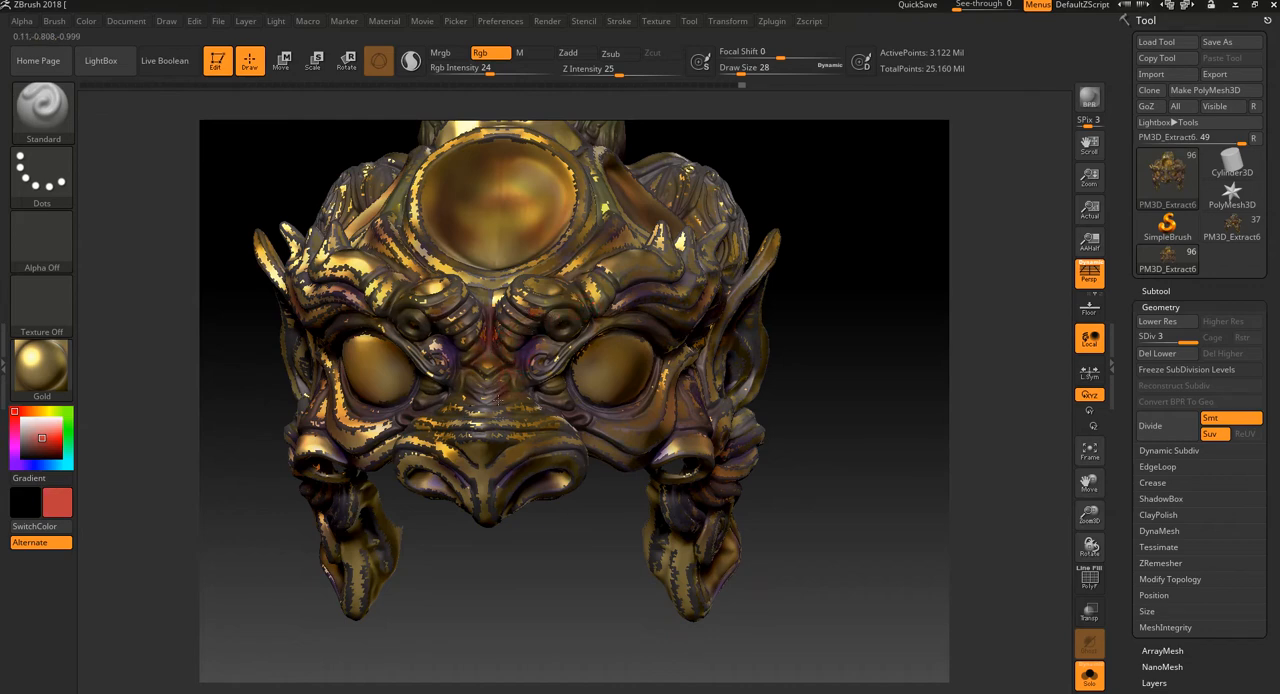
{"action": "left_click_drag", "start_coordinate": [543, 560], "coordinate": [505, 455]}
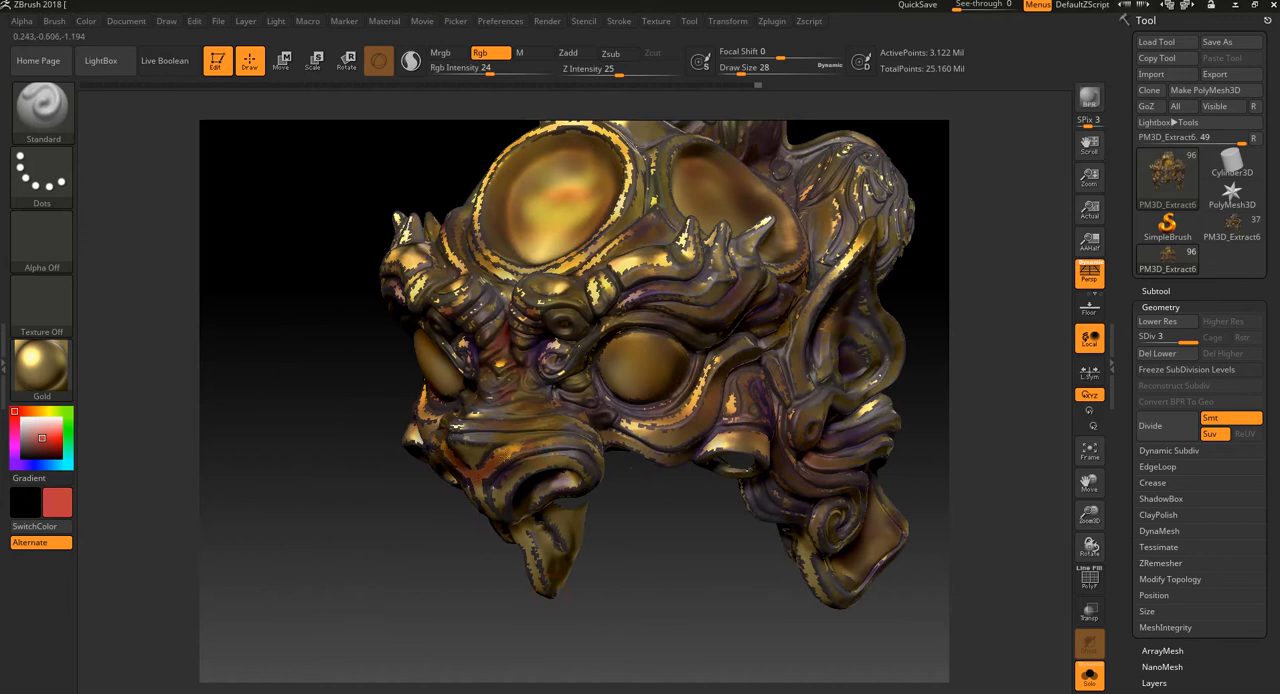
Step: Paint red around the eye's upper edge and lower lid and on the cheek rim, and smooth the colour
{"action": "left_click_drag", "start_coordinate": [620, 432], "coordinate": [648, 453]}
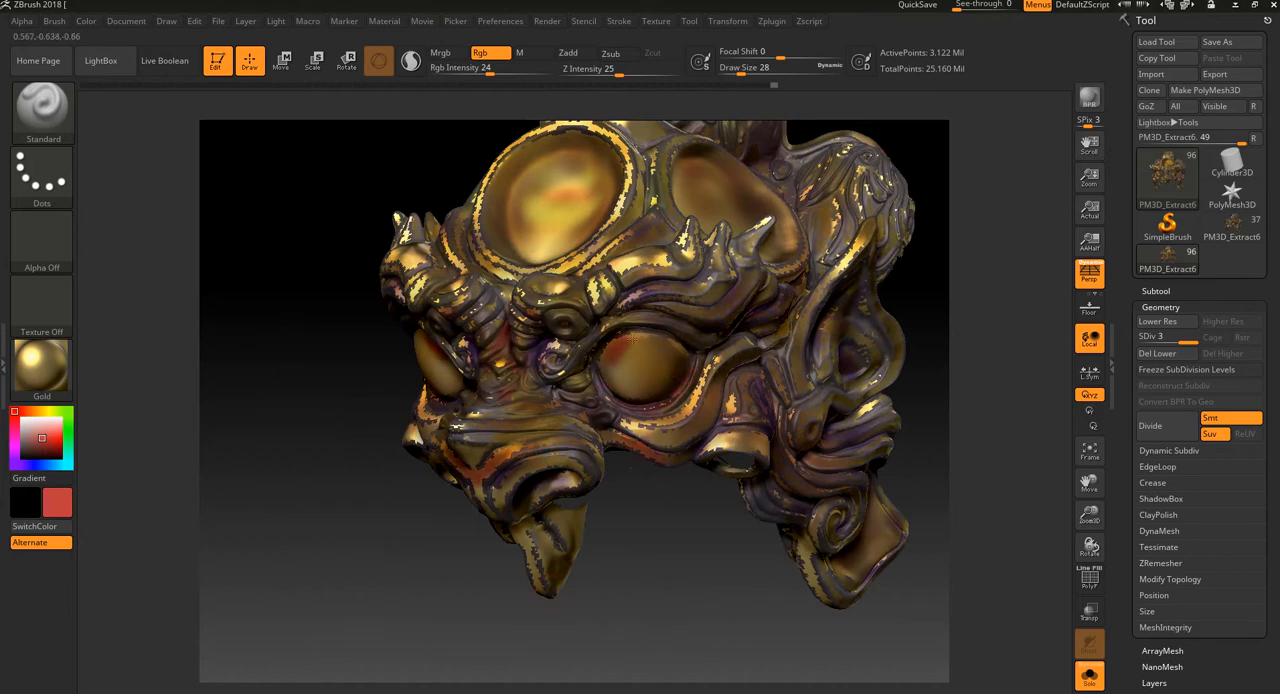
{"action": "key", "text": "shift"}
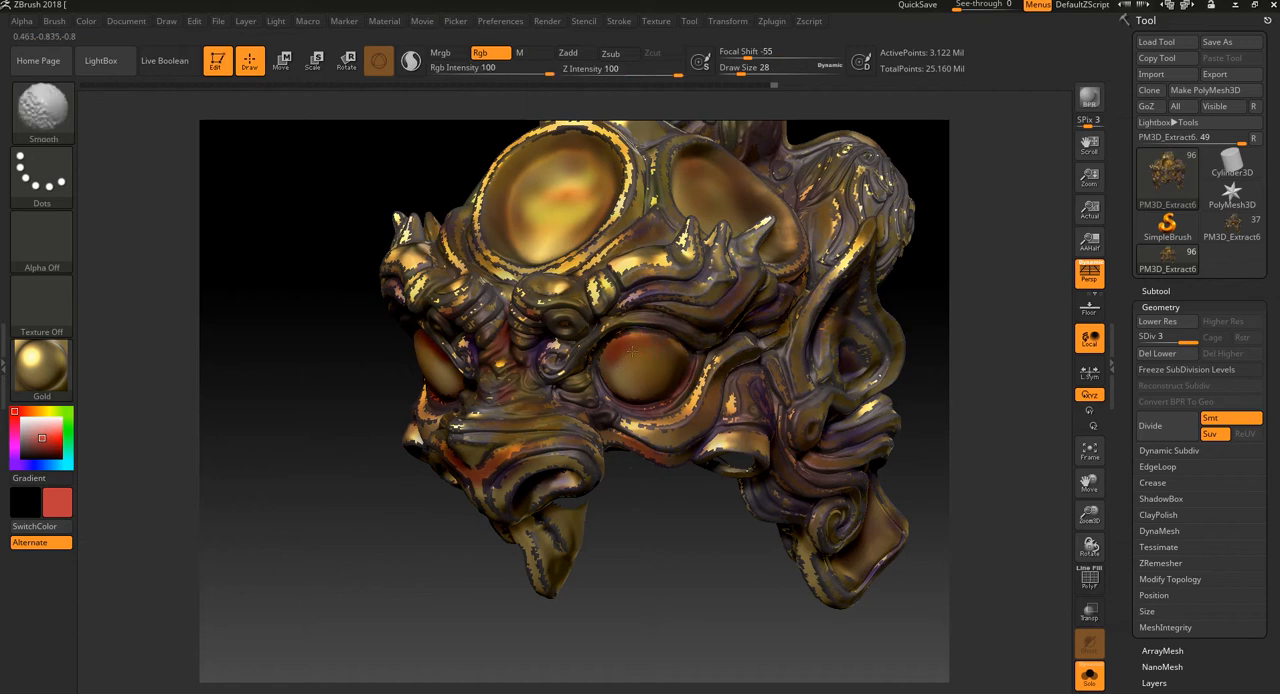
{"action": "left_click_drag", "start_coordinate": [625, 485], "coordinate": [628, 620], "text": "alt"}
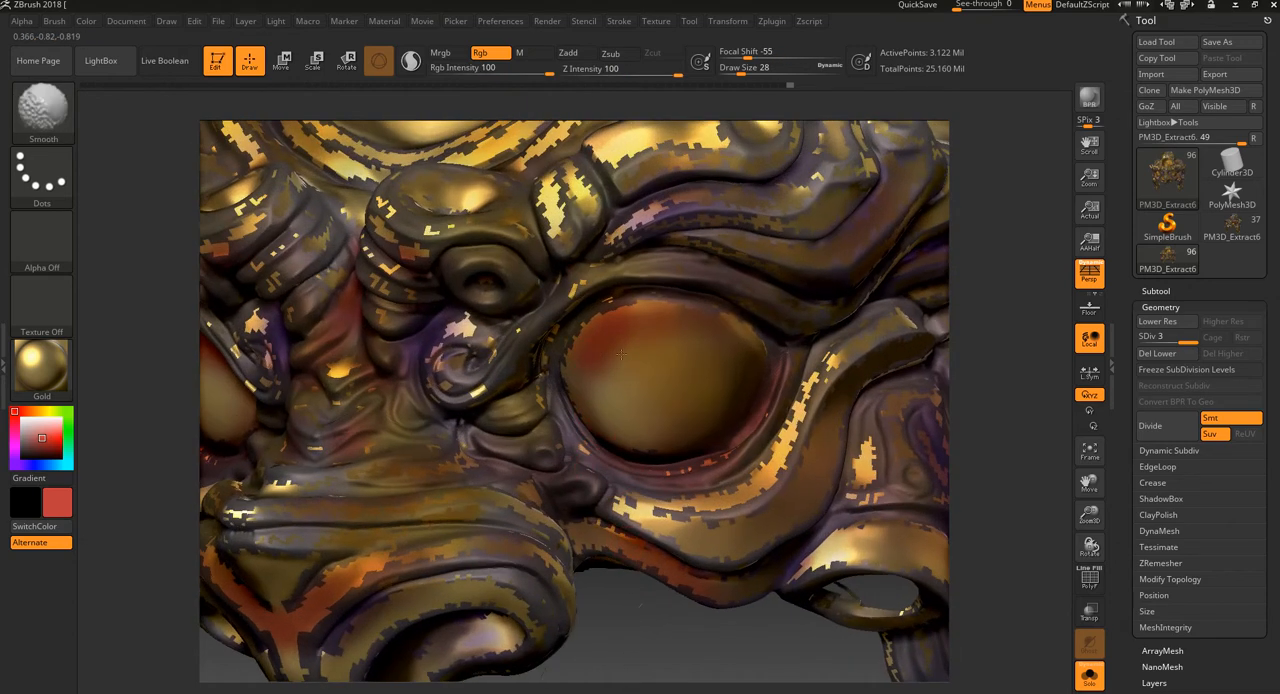
{"action": "left_click_drag", "start_coordinate": [676, 668], "coordinate": [670, 601], "text": "alt"}
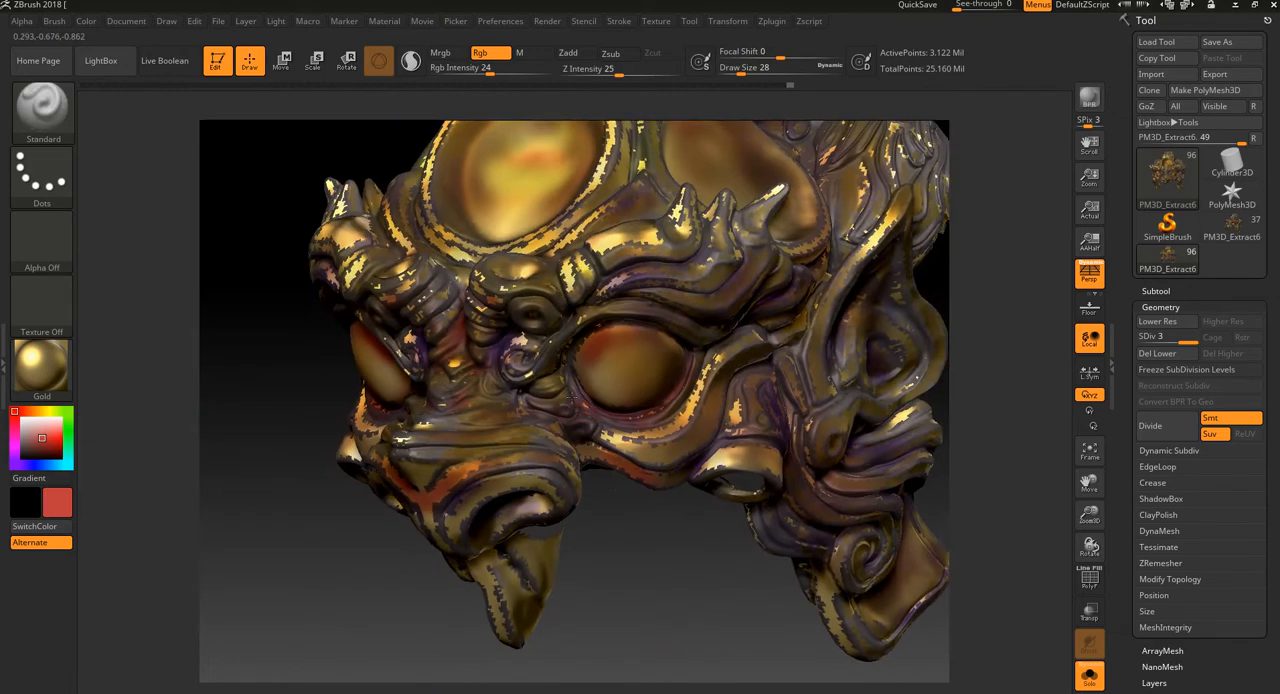
Step: Brush red onto the cheek tube, the recess beside the side socket and the frame above the forehead disc
{"action": "left_click_drag", "start_coordinate": [699, 539], "coordinate": [714, 634]}
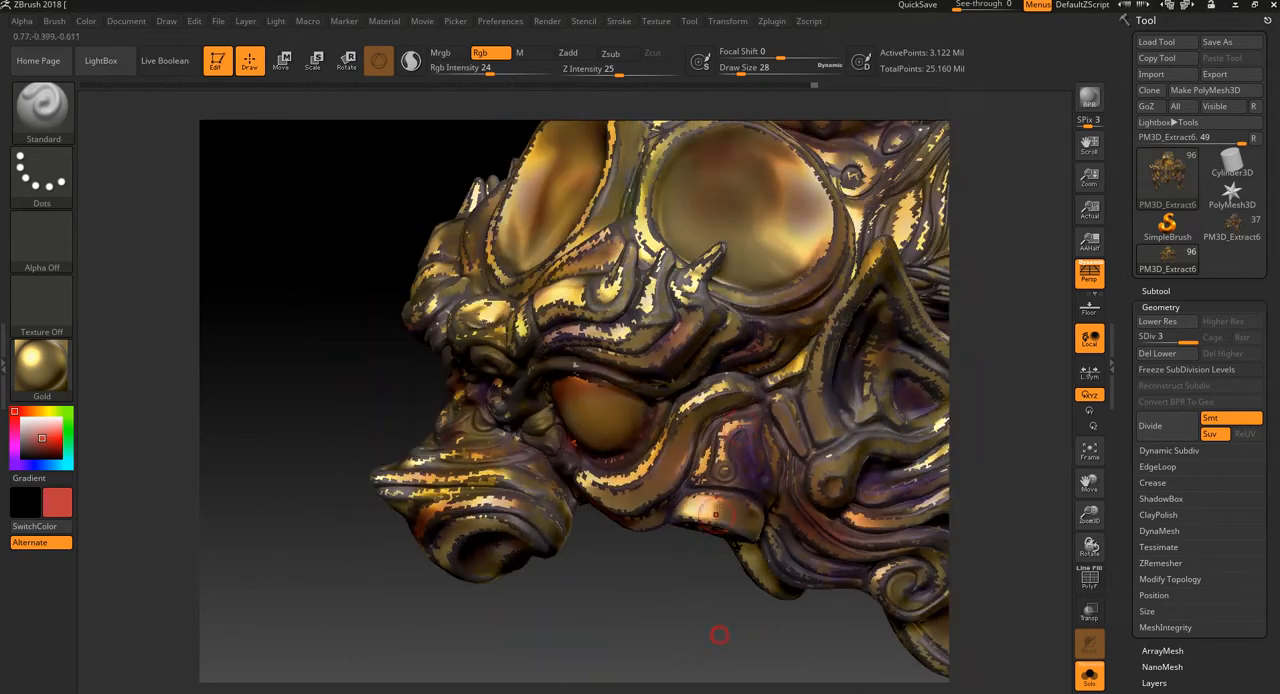
{"action": "mouse_move", "coordinate": [988, 288]}
{"action": "left_mouse_down"}
{"action": "mouse_move", "coordinate": [1026, 360]}
{"action": "mouse_move", "coordinate": [965, 368]}
{"action": "left_mouse_up"}
{"action": "left_click_drag", "start_coordinate": [866, 264], "coordinate": [870, 280]}
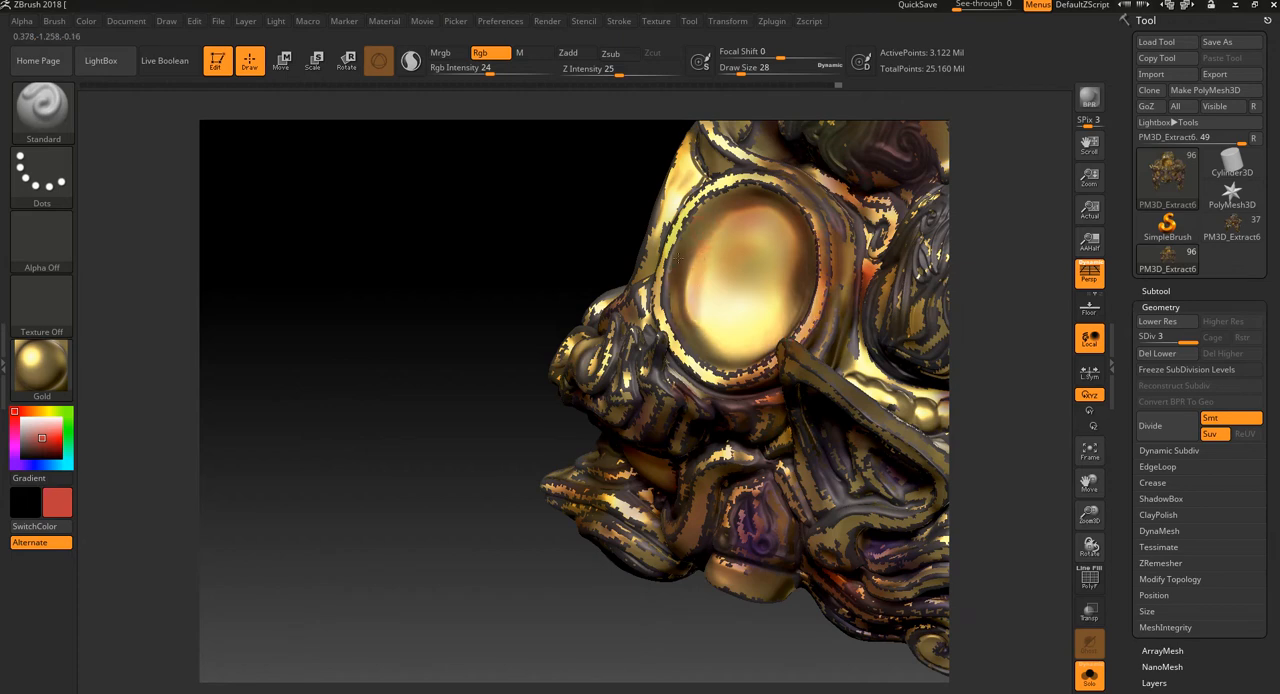
{"action": "left_click_drag", "start_coordinate": [448, 437], "coordinate": [718, 386]}
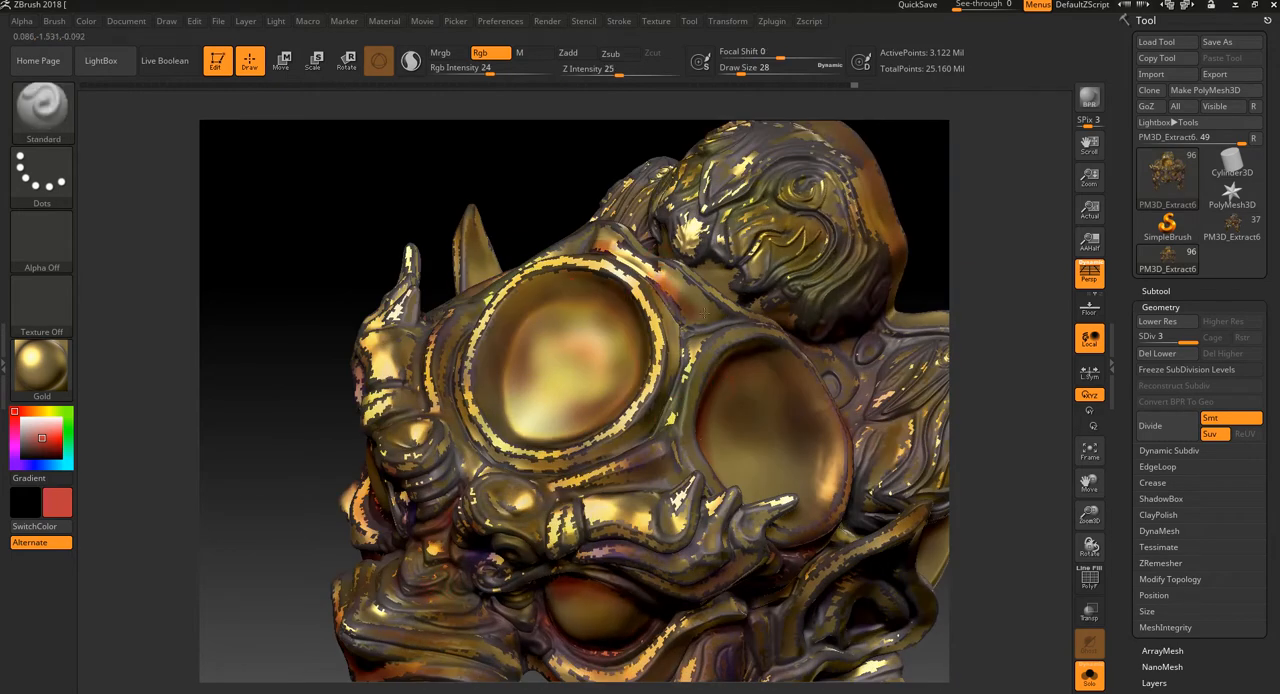
Step: Tint the top ornament's carved face, its side and rear edge, and the mask's hollow interior with red strokes
{"action": "mouse_move", "coordinate": [975, 269]}
{"action": "left_mouse_down", "text": "alt"}
{"action": "mouse_move", "coordinate": [958, 230]}
{"action": "mouse_move", "coordinate": [946, 269]}
{"action": "mouse_move", "coordinate": [742, 276]}
{"action": "left_mouse_up", "text": "alt"}
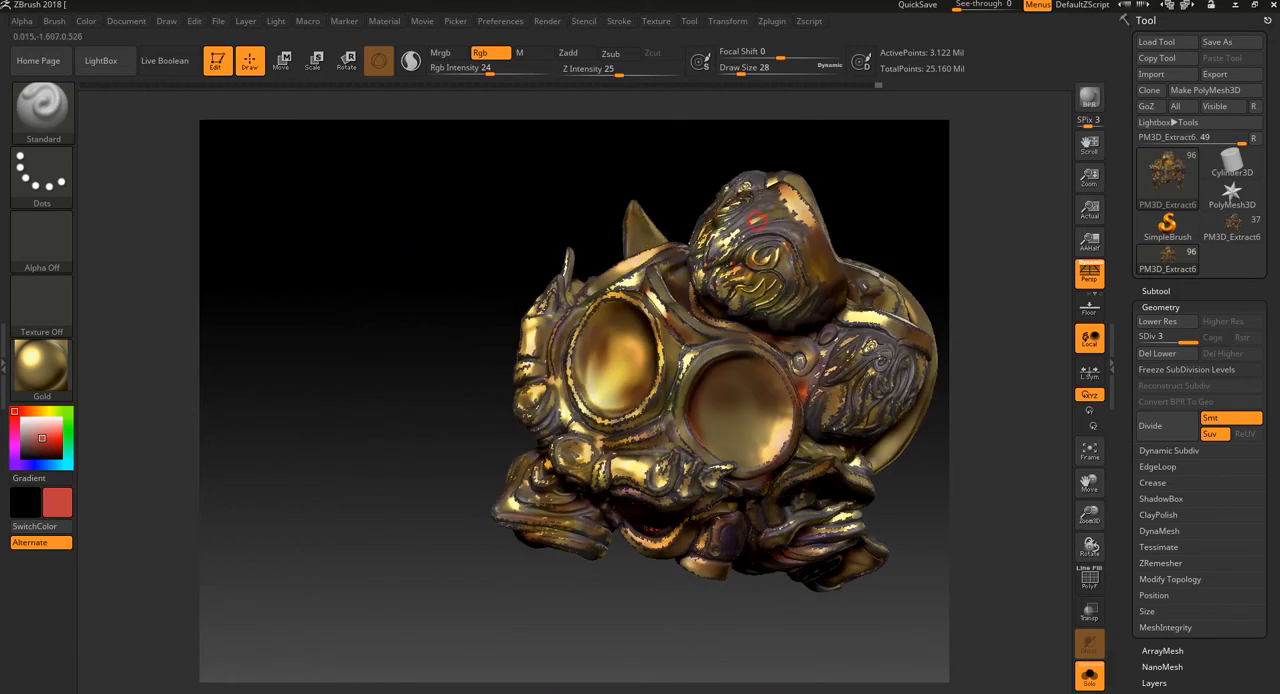
{"action": "left_click_drag", "start_coordinate": [906, 200], "coordinate": [810, 238]}
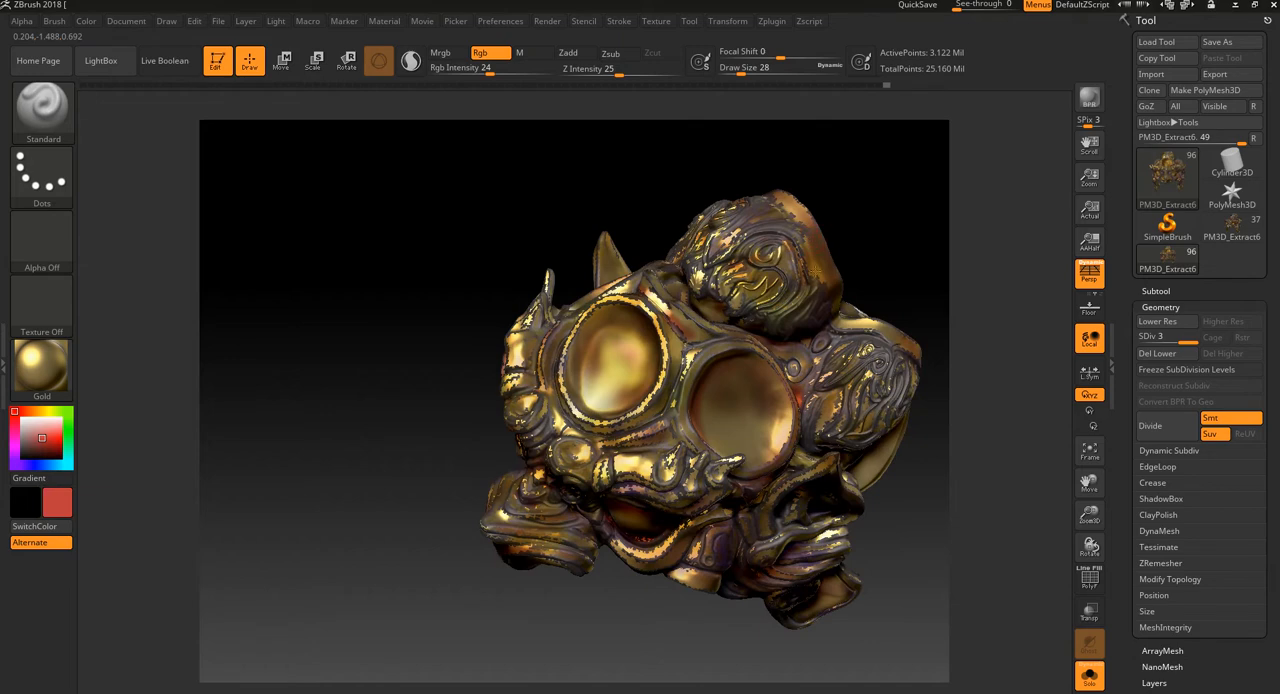
{"action": "left_click_drag", "start_coordinate": [935, 278], "coordinate": [869, 274]}
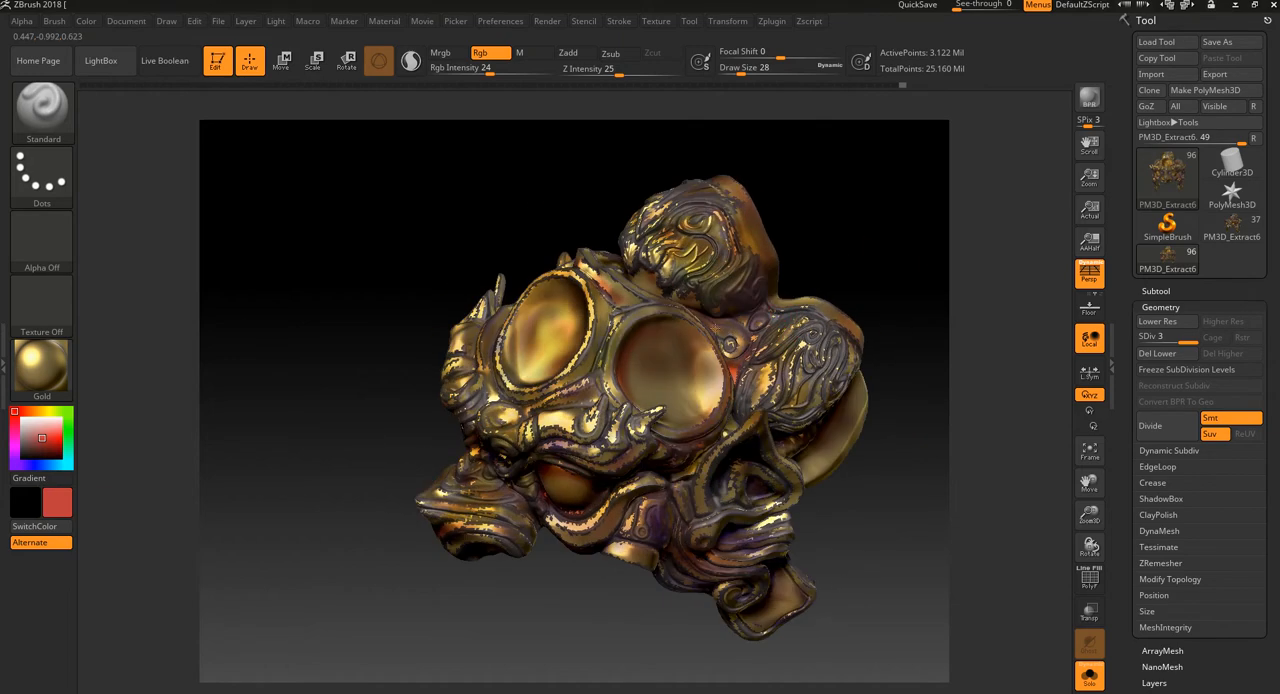
{"action": "left_click_drag", "start_coordinate": [886, 426], "coordinate": [819, 394]}
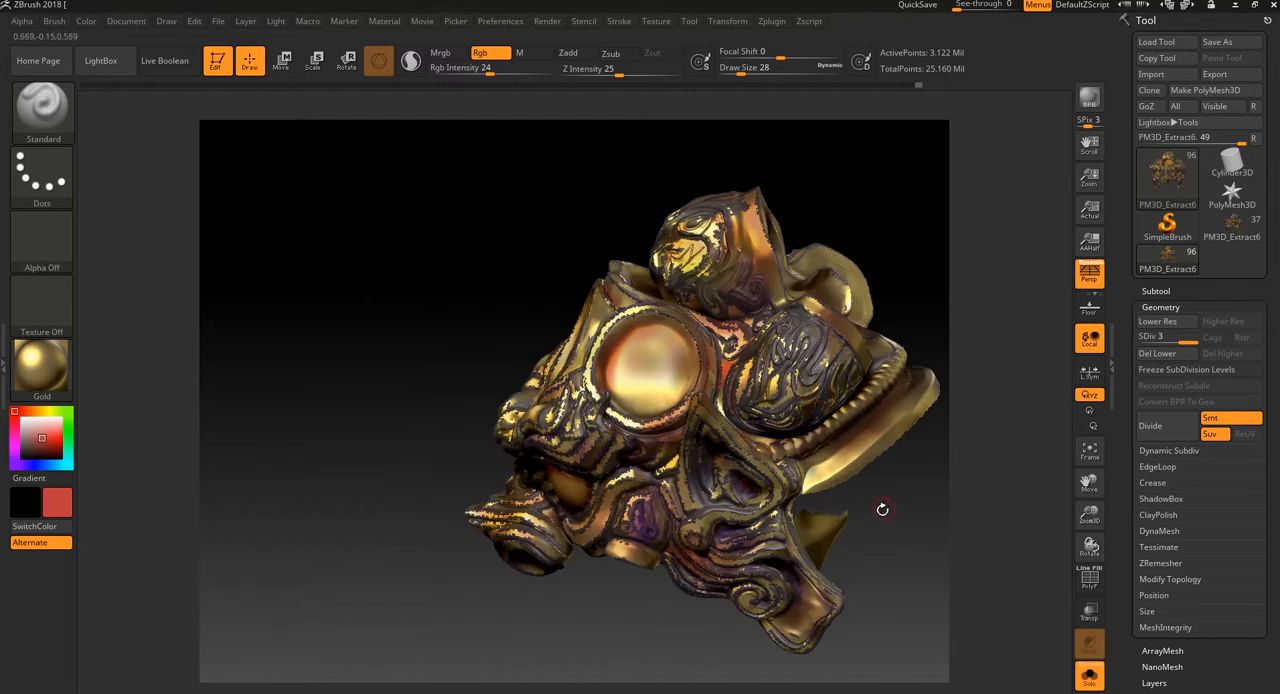
{"action": "left_click_drag", "start_coordinate": [882, 509], "coordinate": [812, 462]}
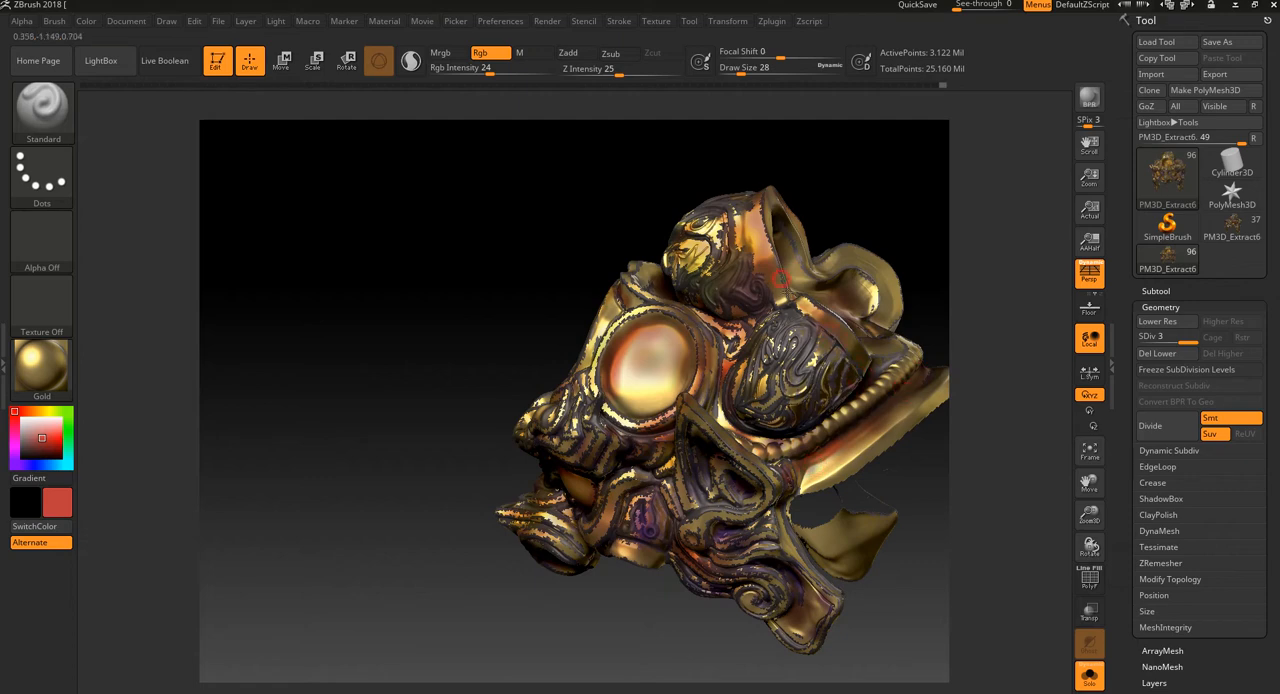
{"action": "left_click_drag", "start_coordinate": [884, 212], "coordinate": [888, 209]}
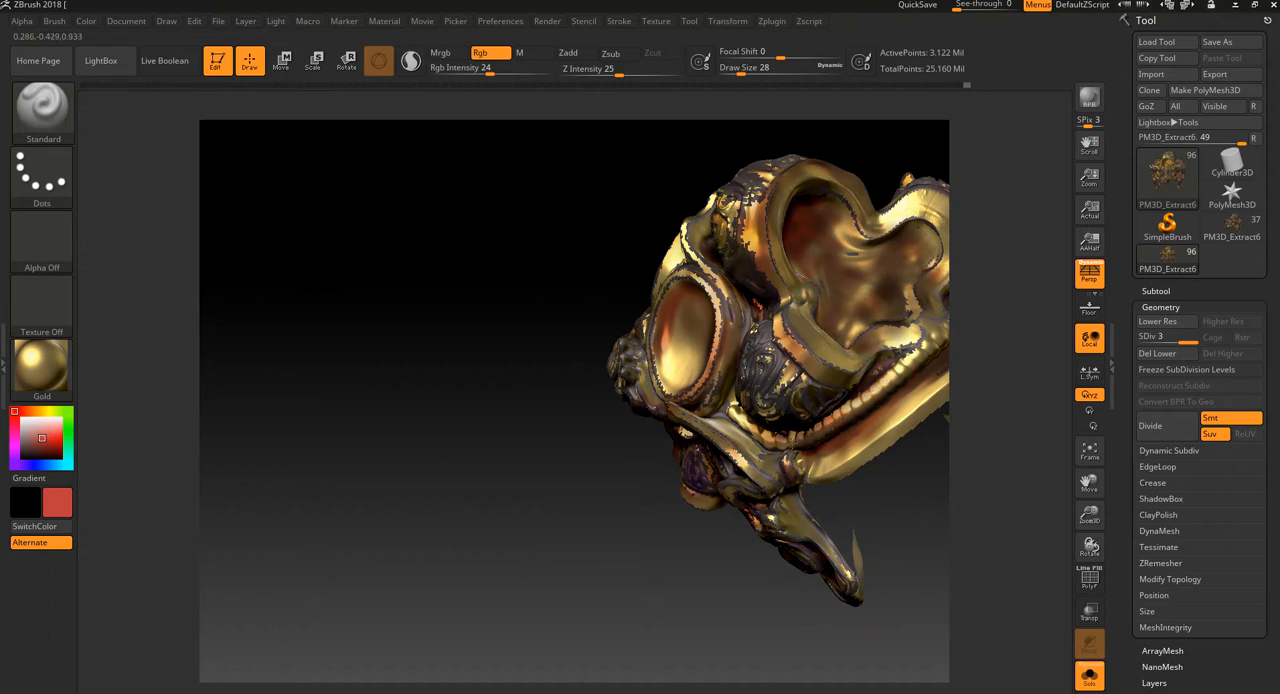
{"action": "left_click_drag", "start_coordinate": [520, 560], "coordinate": [668, 558]}
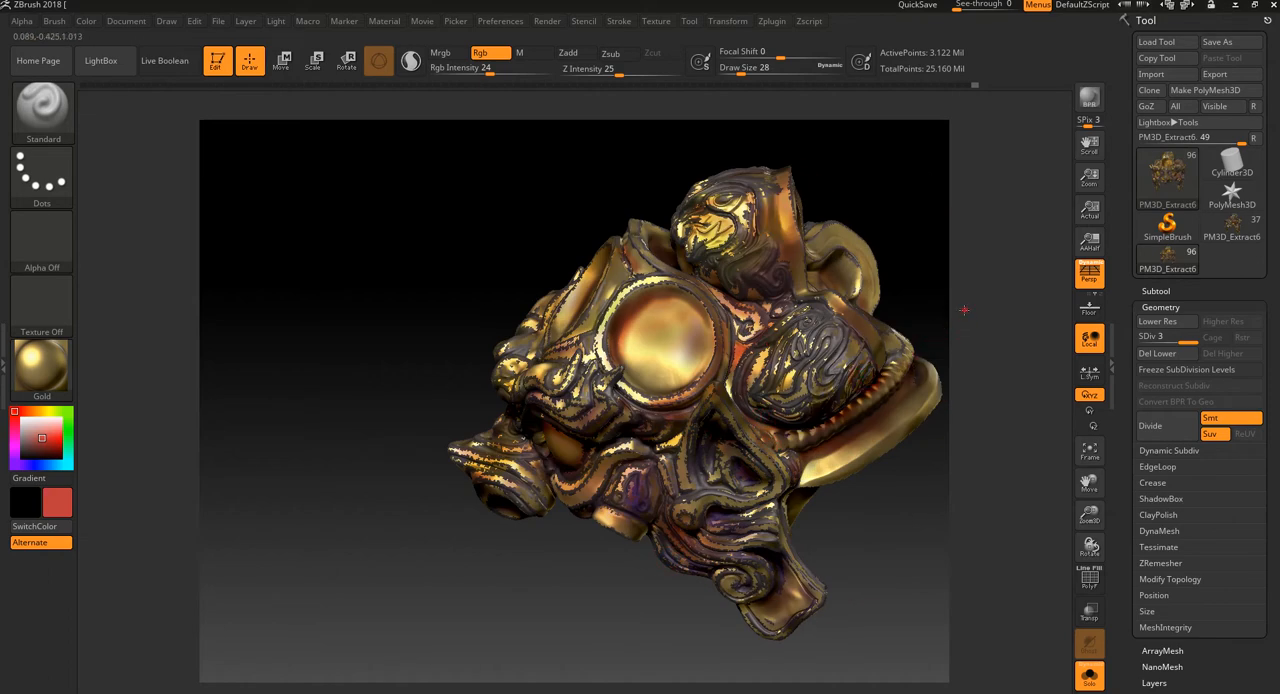
Step: Paint red along the beaded band at the mask's rear rim and on the folds near the ear
{"action": "mouse_move", "coordinate": [964, 310]}
{"action": "left_mouse_down"}
{"action": "mouse_move", "coordinate": [920, 330]}
{"action": "mouse_move", "coordinate": [988, 337]}
{"action": "mouse_move", "coordinate": [763, 333]}
{"action": "left_mouse_up"}
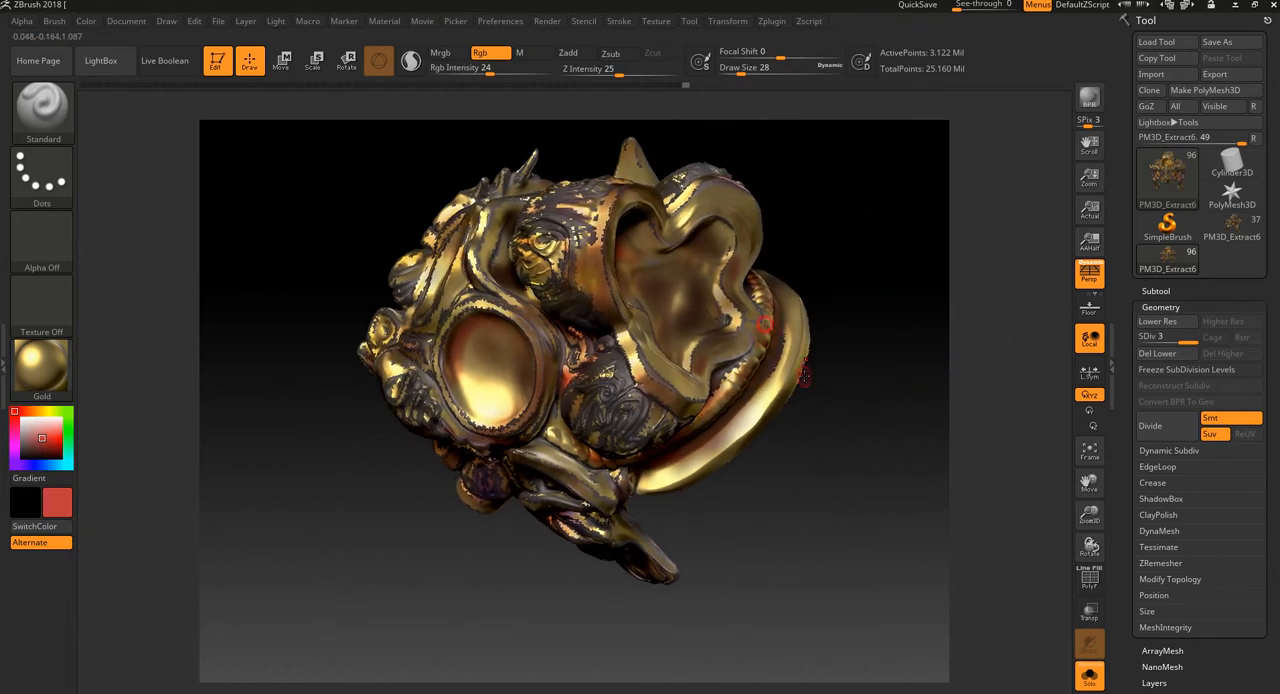
{"action": "left_click_drag", "start_coordinate": [543, 616], "coordinate": [711, 500]}
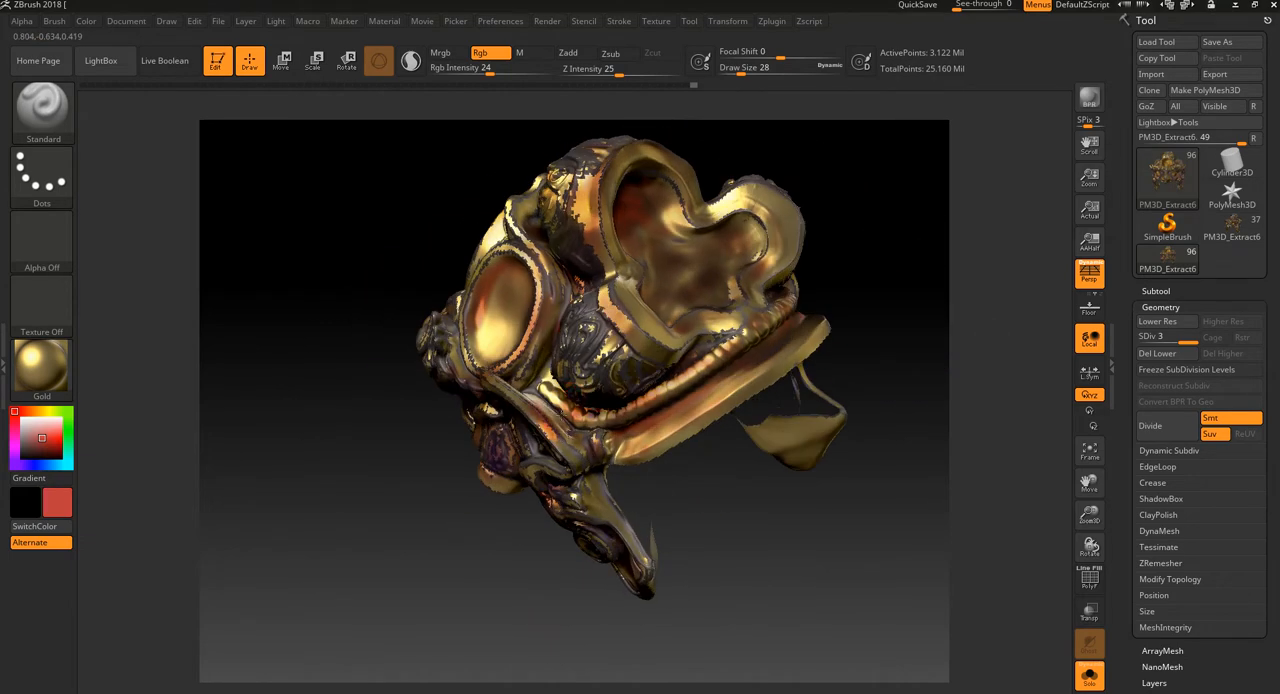
{"action": "left_click_drag", "start_coordinate": [504, 575], "coordinate": [514, 496]}
{"action": "left_click_drag", "start_coordinate": [725, 399], "coordinate": [823, 380]}
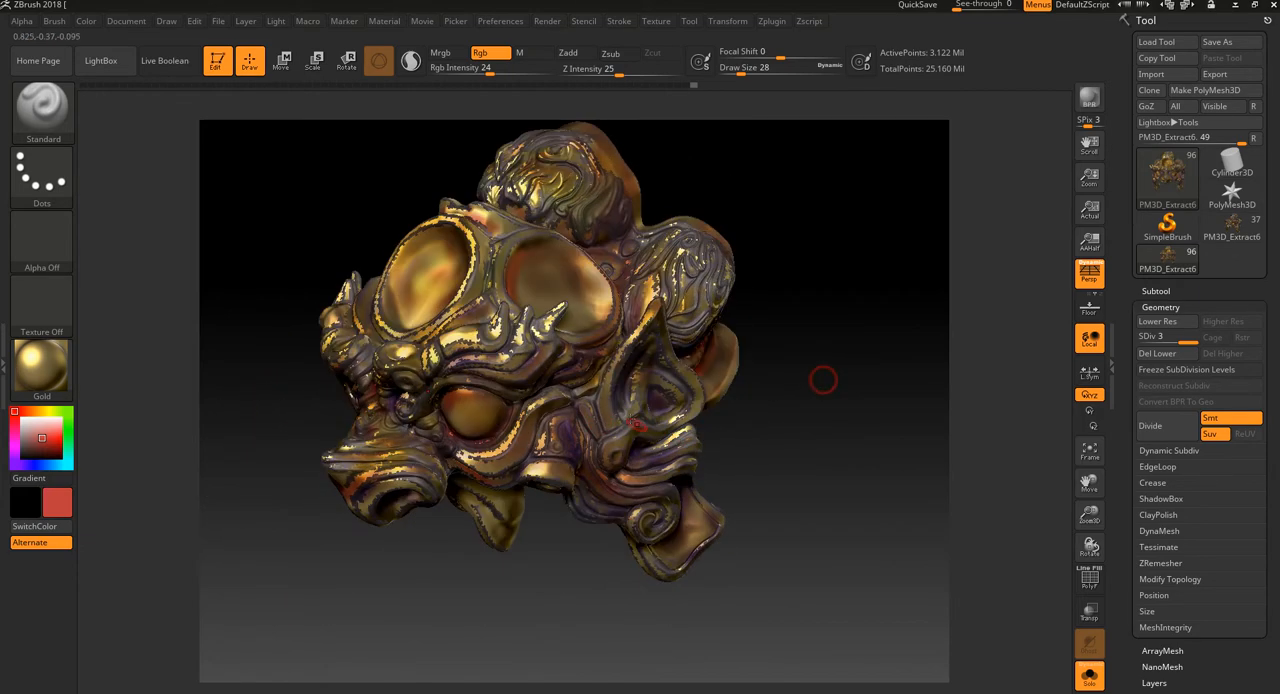
Step: Add red touches to the brow folds above the eye and check the tint from the front and side
{"action": "left_click_drag", "start_coordinate": [740, 390], "coordinate": [800, 343]}
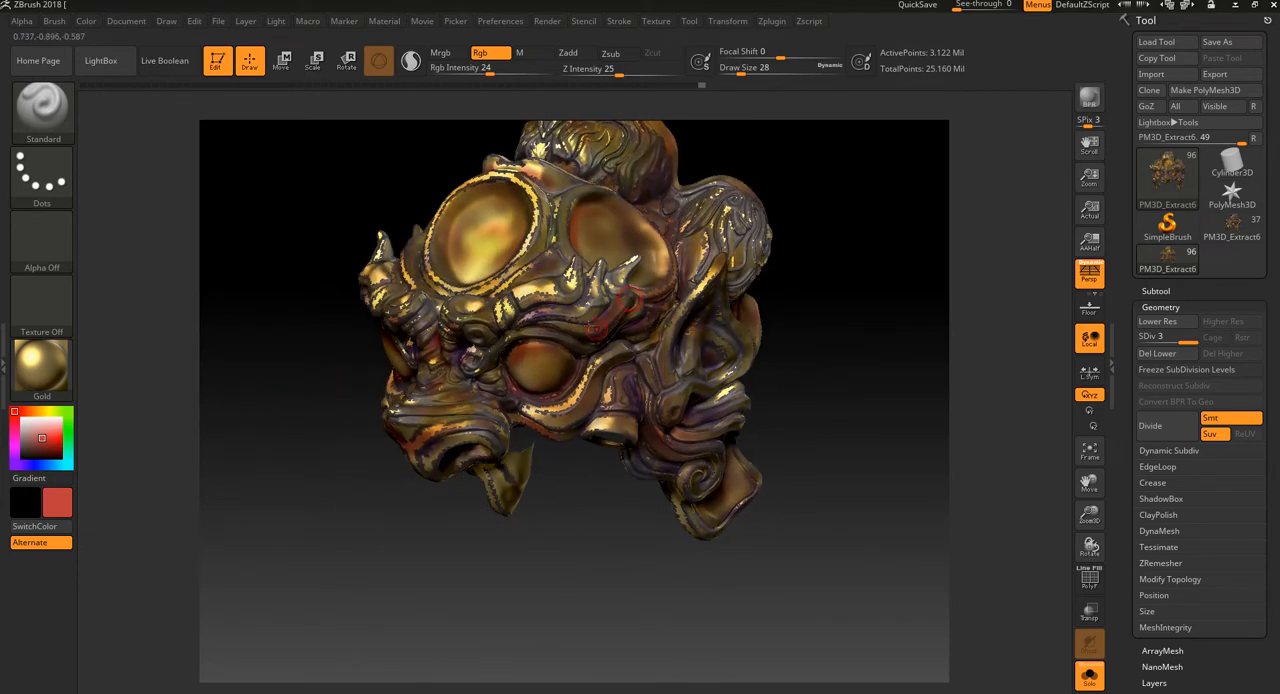
{"action": "left_click_drag", "start_coordinate": [554, 571], "coordinate": [596, 561], "text": "alt"}
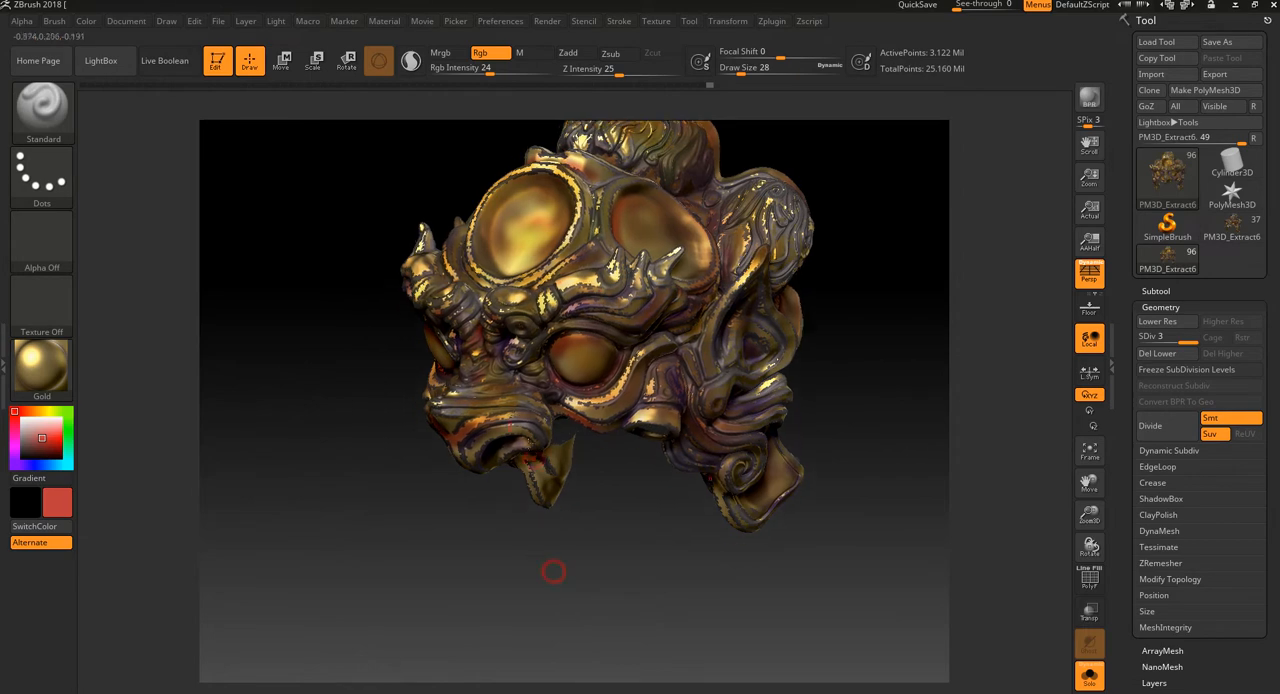
{"action": "left_click_drag", "start_coordinate": [492, 583], "coordinate": [529, 625], "text": "alt"}
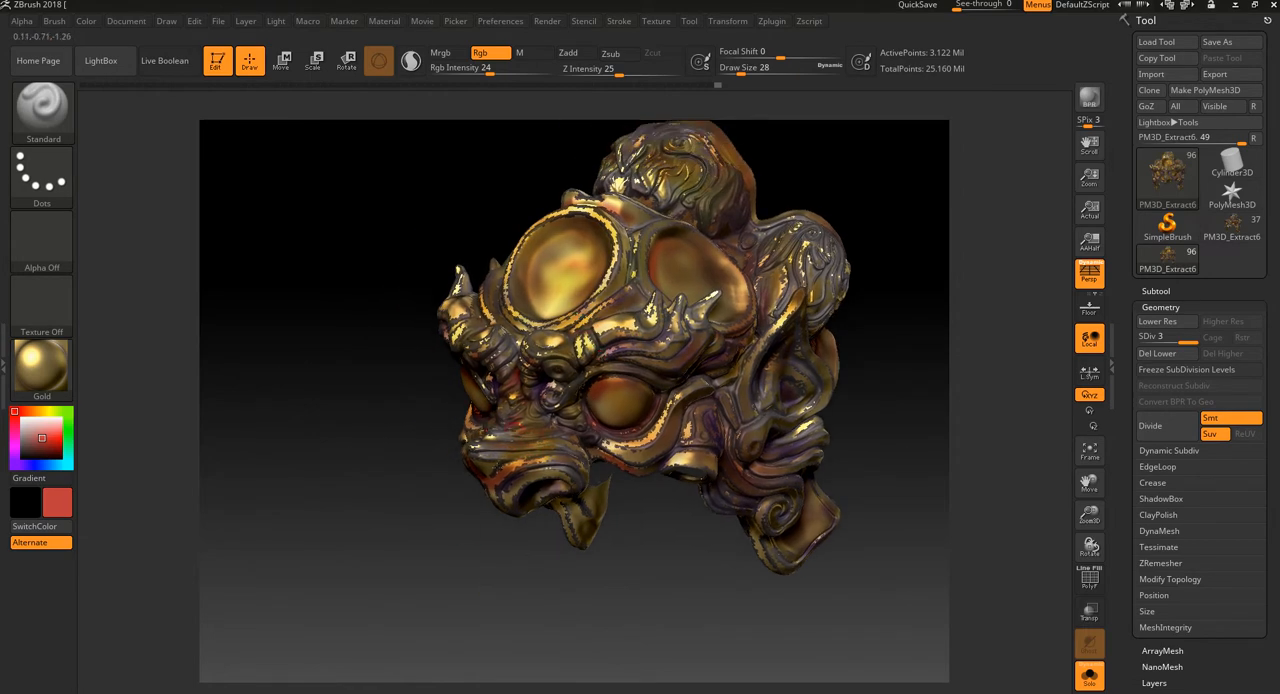
{"action": "left_click_drag", "start_coordinate": [460, 576], "coordinate": [484, 540], "text": "alt"}
Step: Apply Alpha 08 to the Standard brush and raise the RGB intensity to 31
{"action": "left_click", "coordinate": [49, 236]}
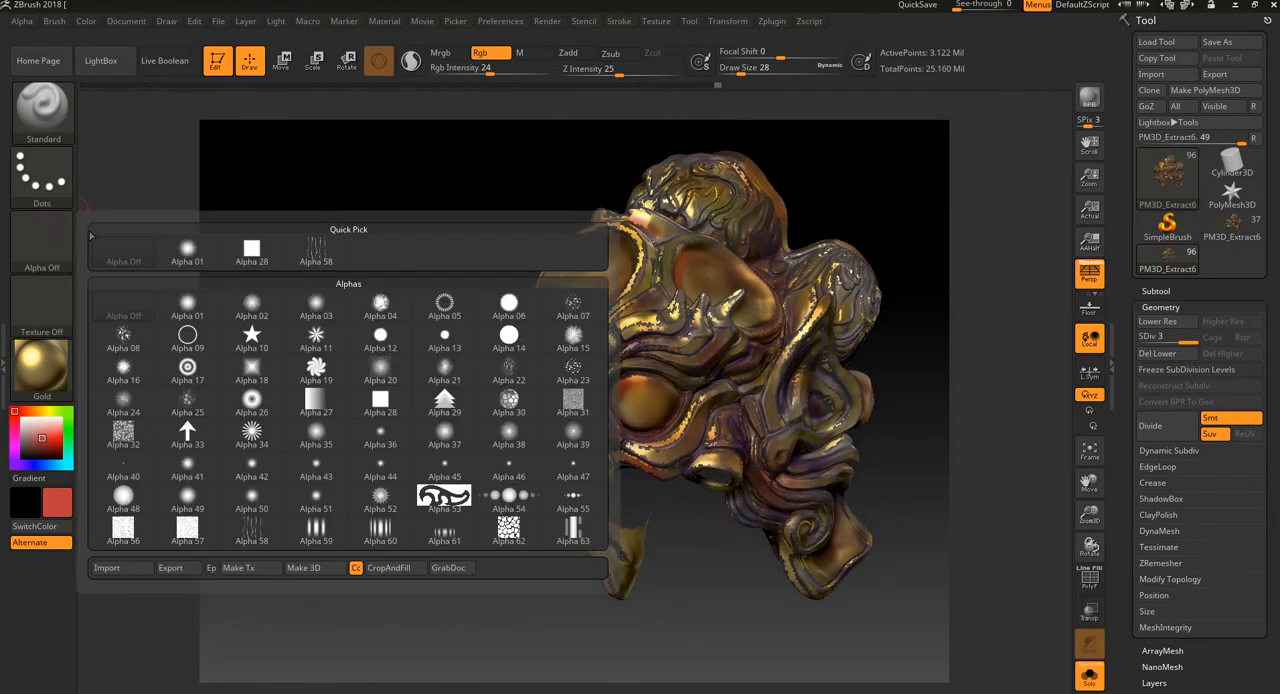
{"action": "left_click", "coordinate": [45, 238]}
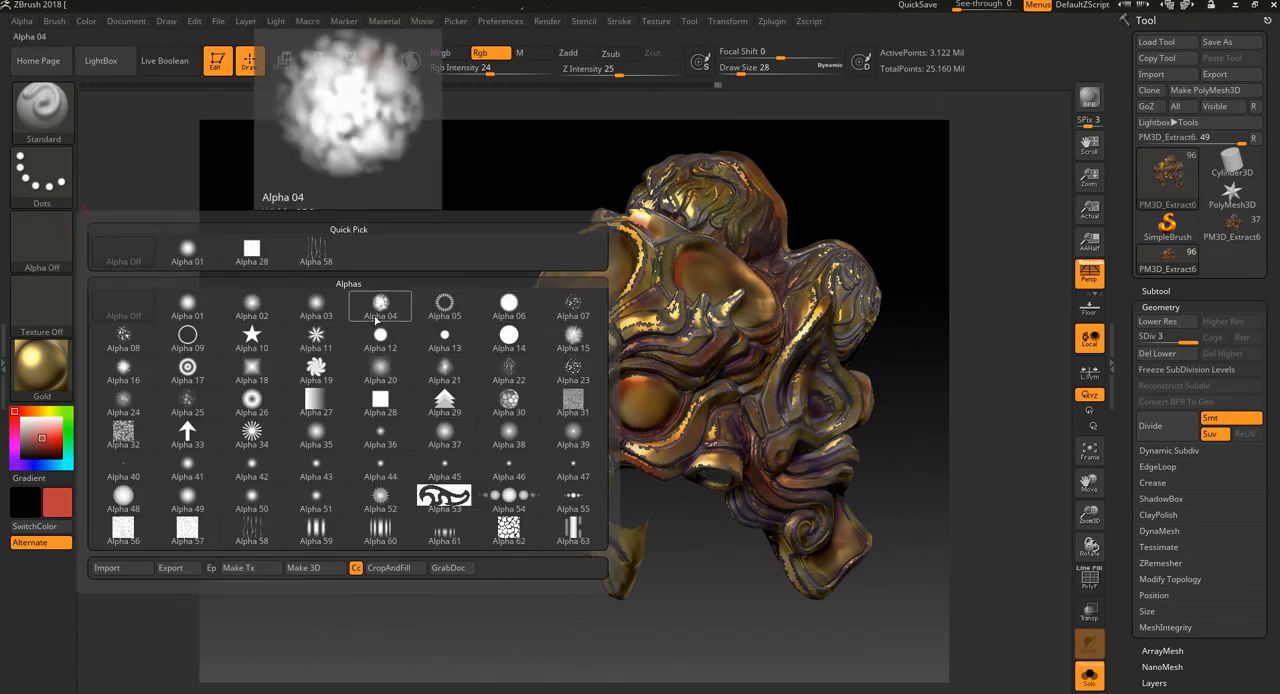
{"action": "left_click", "coordinate": [123, 338]}
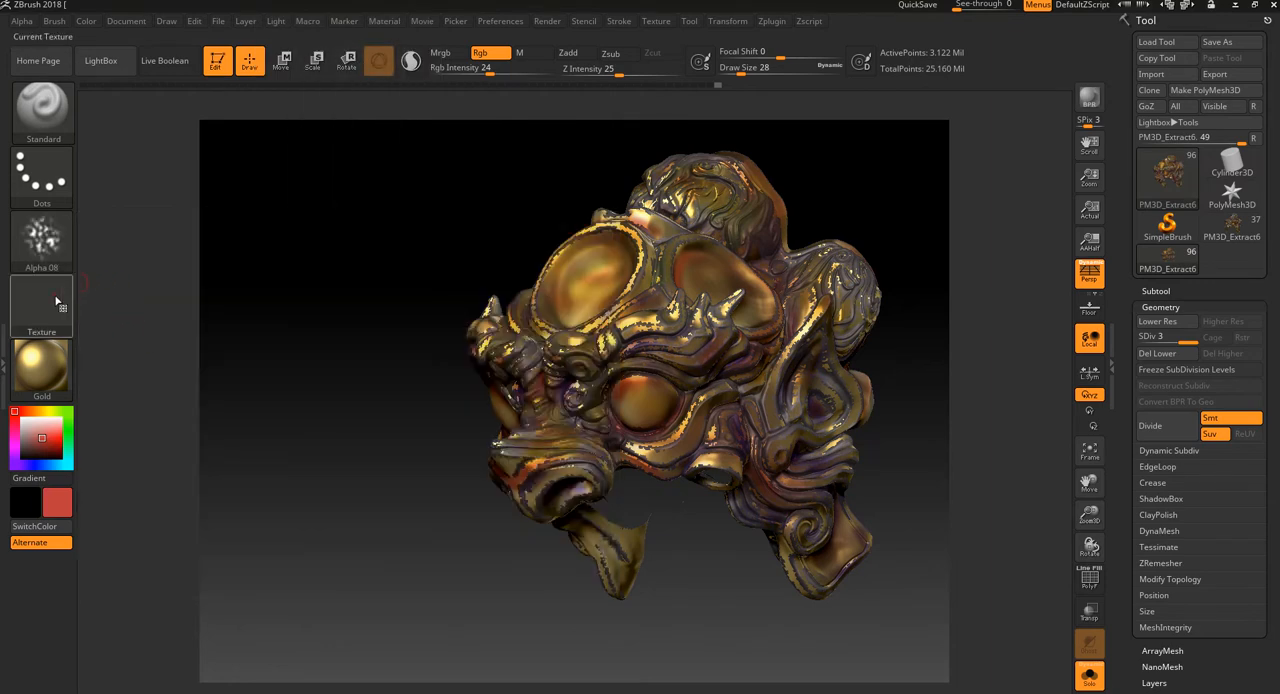
{"action": "left_click", "coordinate": [60, 300]}
{"action": "left_click_drag", "start_coordinate": [509, 557], "coordinate": [443, 509], "text": "alt"}
{"action": "left_click_drag", "start_coordinate": [488, 73], "coordinate": [497, 73]}
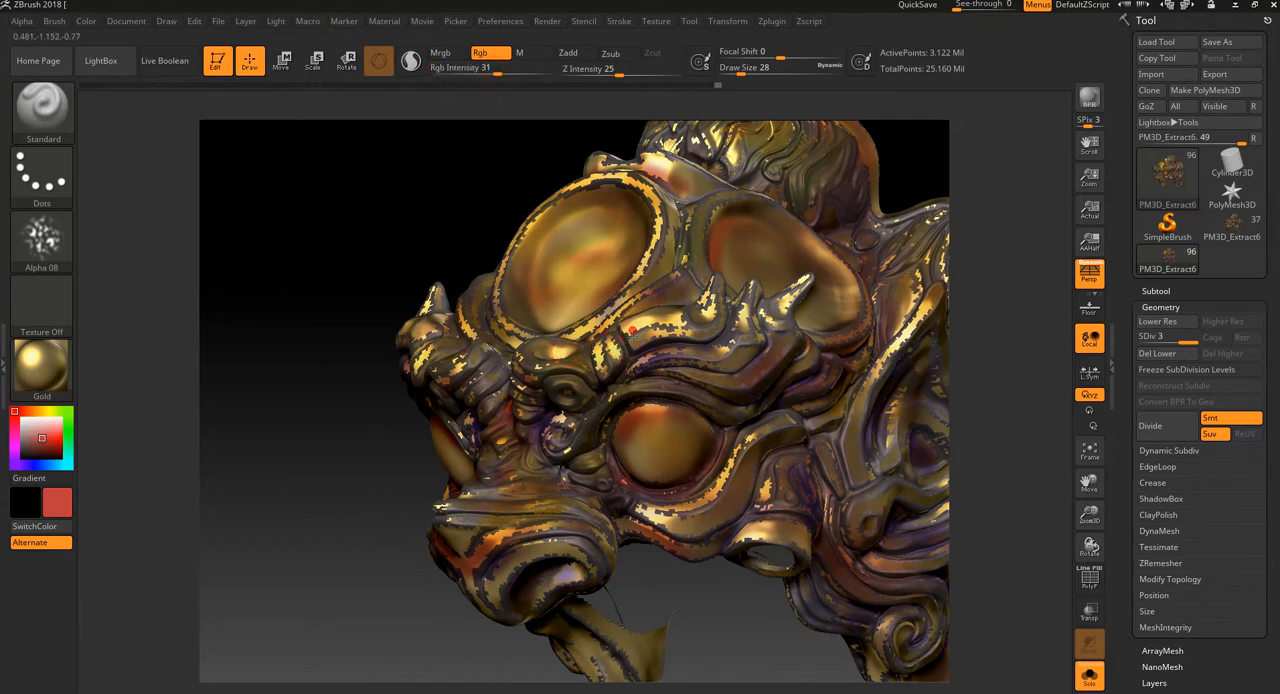
Step: Switch the main paint colour to black
{"action": "left_click", "coordinate": [43, 431]}
{"action": "left_click", "coordinate": [25, 501]}
{"action": "left_click", "coordinate": [249, 417]}
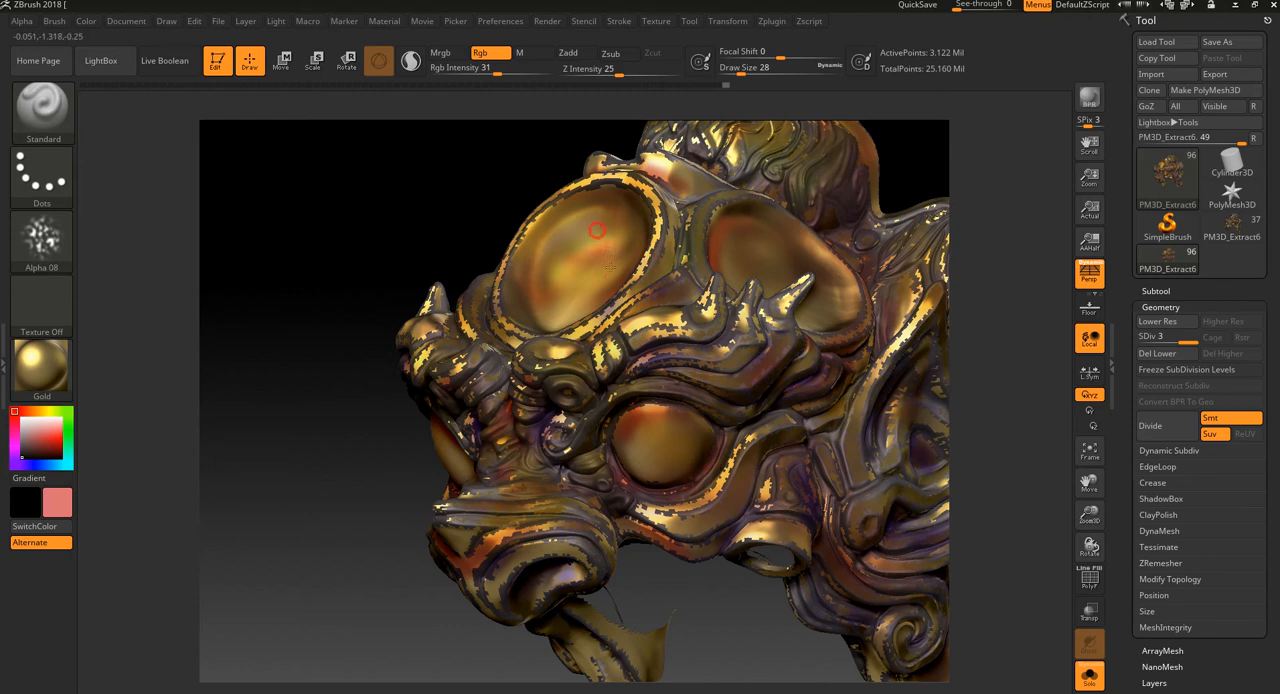
{"action": "mouse_move", "coordinate": [449, 177]}
{"action": "left_mouse_down"}
{"action": "mouse_move", "coordinate": [456, 217]}
{"action": "mouse_move", "coordinate": [435, 263]}
{"action": "mouse_move", "coordinate": [430, 250]}
{"action": "left_mouse_up"}
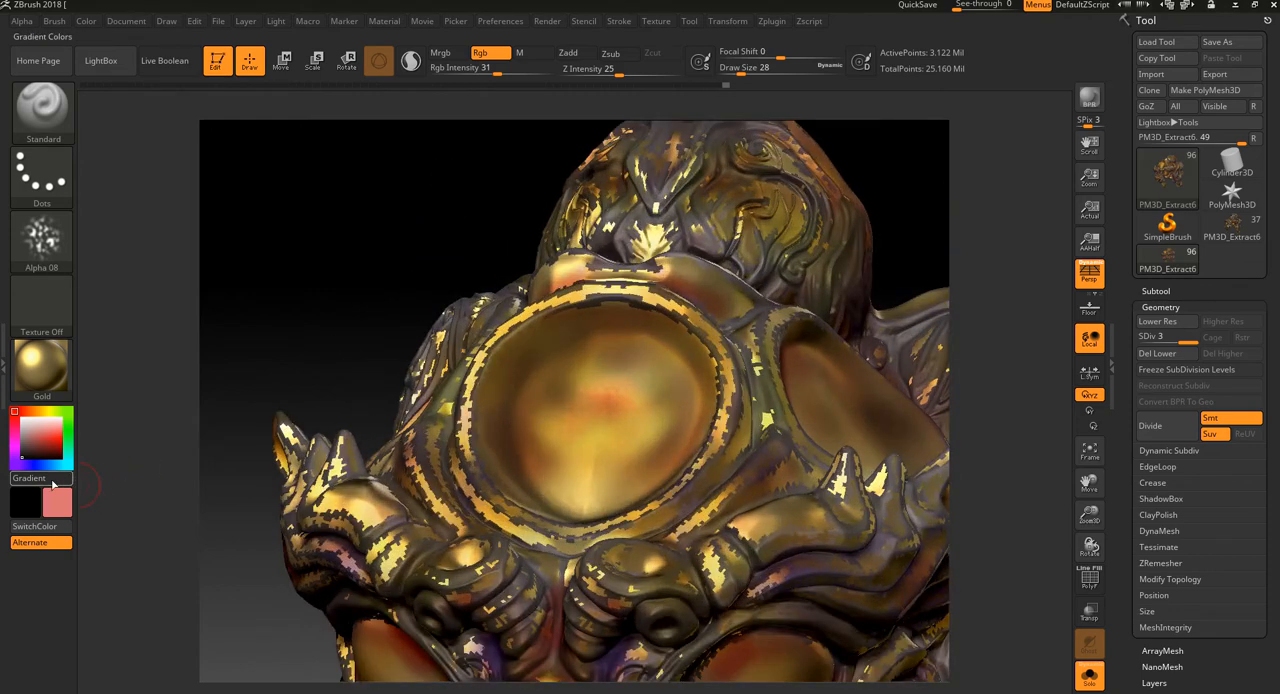
{"action": "left_click", "coordinate": [53, 508]}
{"action": "left_click", "coordinate": [110, 562]}
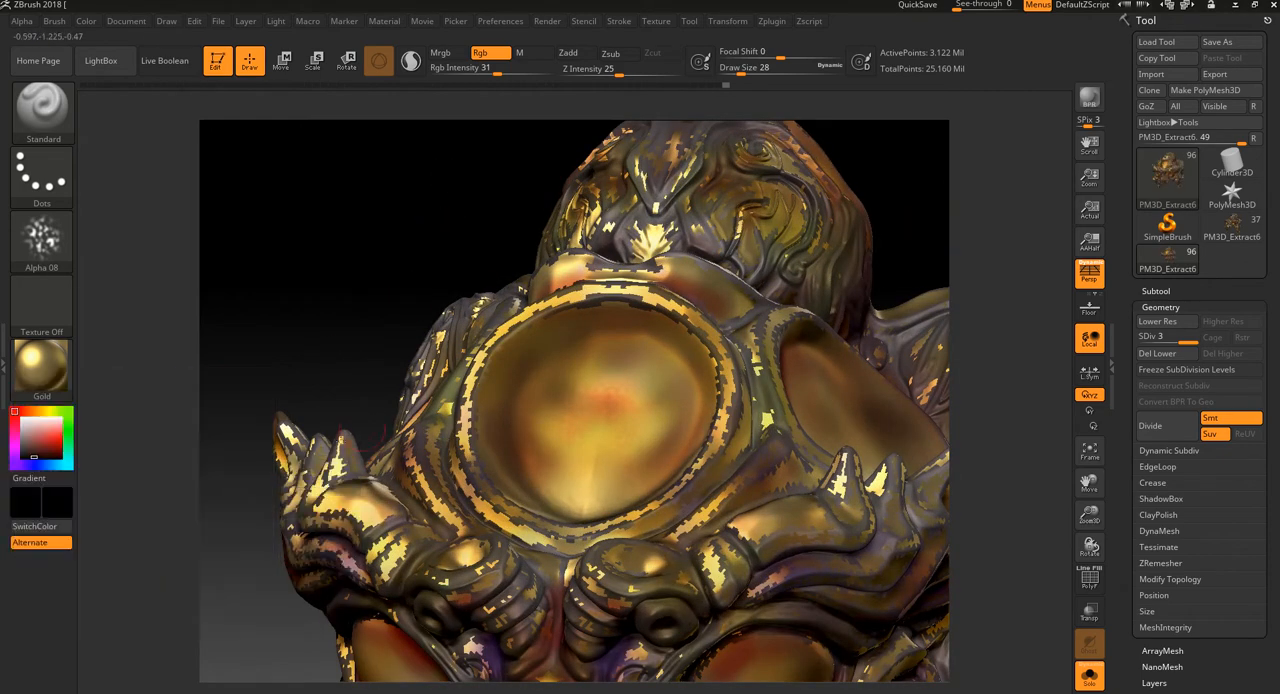
Step: Try a black speckled stroke across the forehead disc and undo it
{"action": "left_click_drag", "start_coordinate": [606, 366], "coordinate": [646, 378]}
{"action": "key", "text": "ctrl+z"}
Step: Set the RGB intensity to 69 and dab black speckles along the forehead disc's inner edge
{"action": "left_click_drag", "start_coordinate": [894, 188], "coordinate": [908, 252], "text": "alt"}
{"action": "left_click_drag", "start_coordinate": [1060, 220], "coordinate": [1040, 236], "text": "shift"}
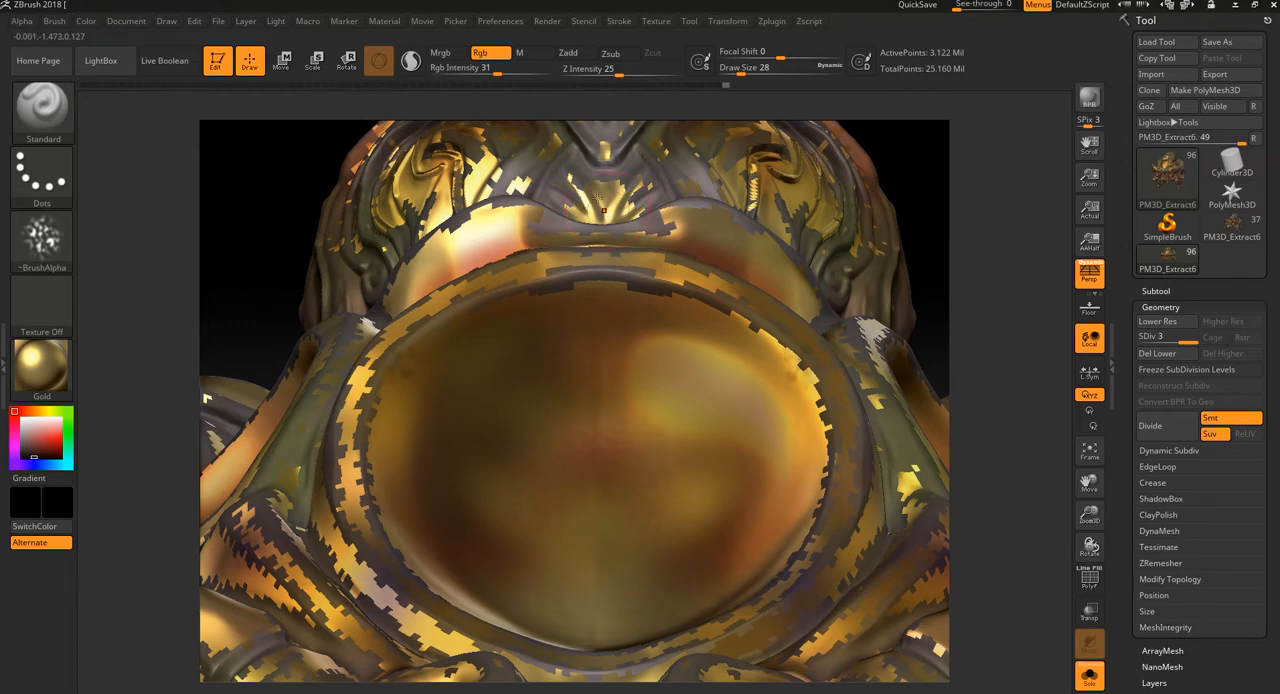
{"action": "left_click_drag", "start_coordinate": [492, 75], "coordinate": [528, 75]}
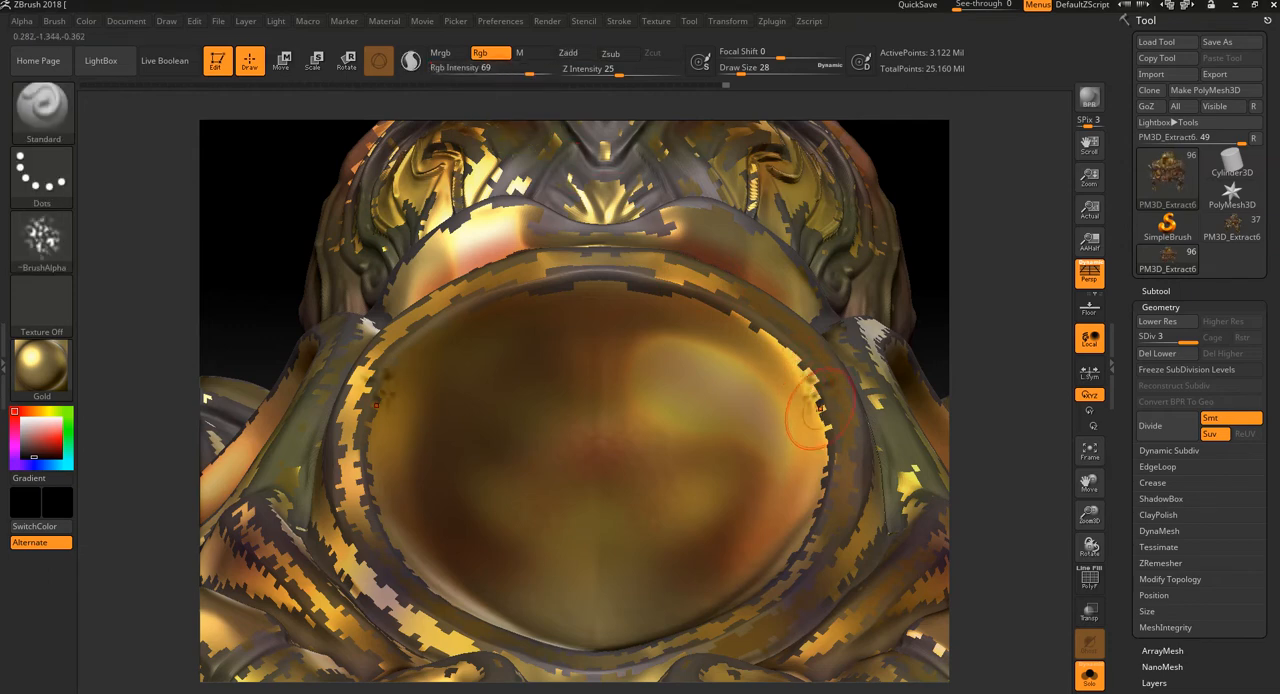
{"action": "left_click_drag", "start_coordinate": [822, 452], "coordinate": [826, 494]}
{"action": "mouse_move", "coordinate": [1018, 420]}
{"action": "left_mouse_down", "text": "alt"}
{"action": "mouse_move", "coordinate": [1023, 360]}
{"action": "mouse_move", "coordinate": [1030, 392]}
{"action": "left_mouse_up", "text": "alt"}
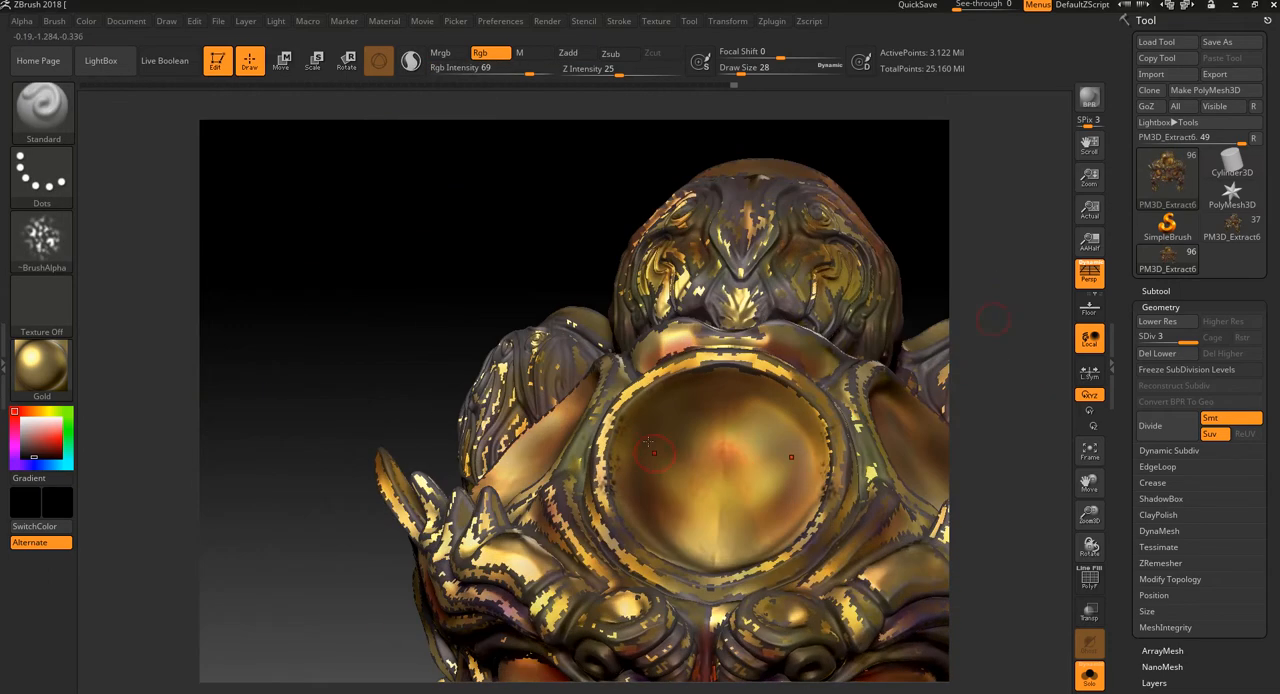
{"action": "mouse_move", "coordinate": [607, 457]}
{"action": "left_mouse_down"}
{"action": "mouse_move", "coordinate": [617, 432]}
{"action": "mouse_move", "coordinate": [610, 492]}
{"action": "left_mouse_up"}
{"action": "left_click_drag", "start_coordinate": [725, 426], "coordinate": [702, 418], "text": "shift"}
Step: Pick a pale cream-yellow paint colour
{"action": "left_click", "coordinate": [40, 445]}
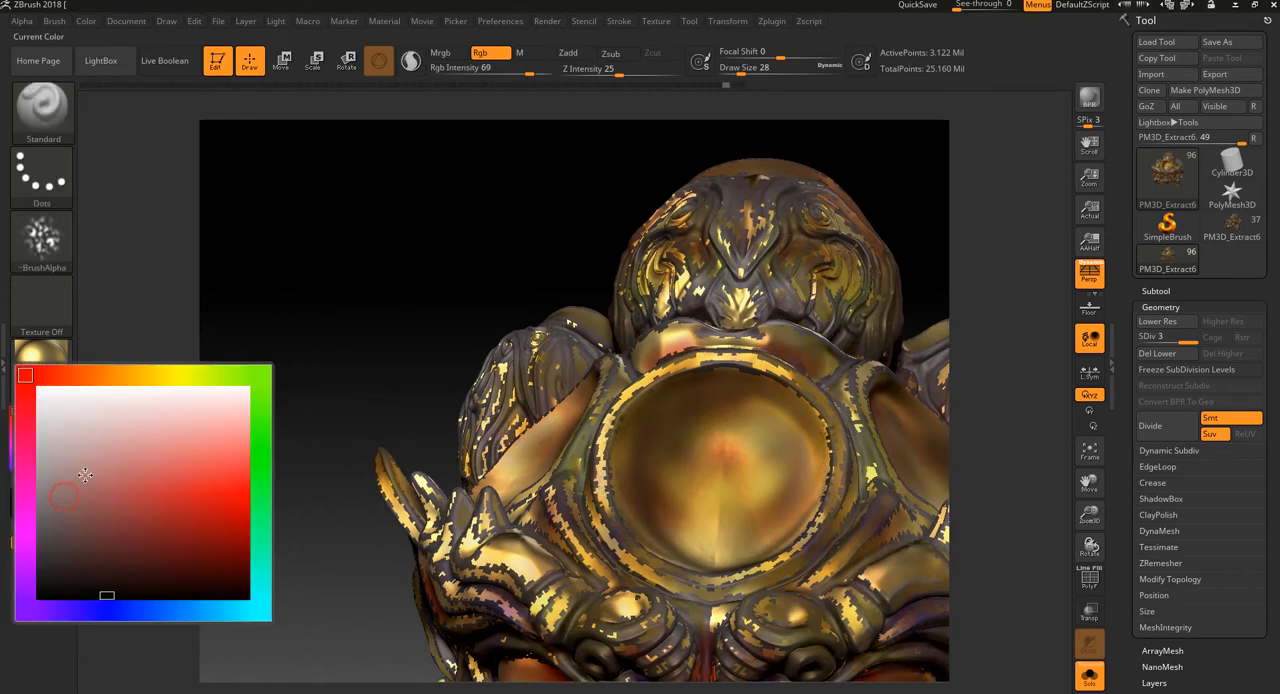
{"action": "mouse_move", "coordinate": [88, 474]}
{"action": "left_mouse_down"}
{"action": "mouse_move", "coordinate": [167, 398]}
{"action": "mouse_move", "coordinate": [166, 374]}
{"action": "left_mouse_up"}
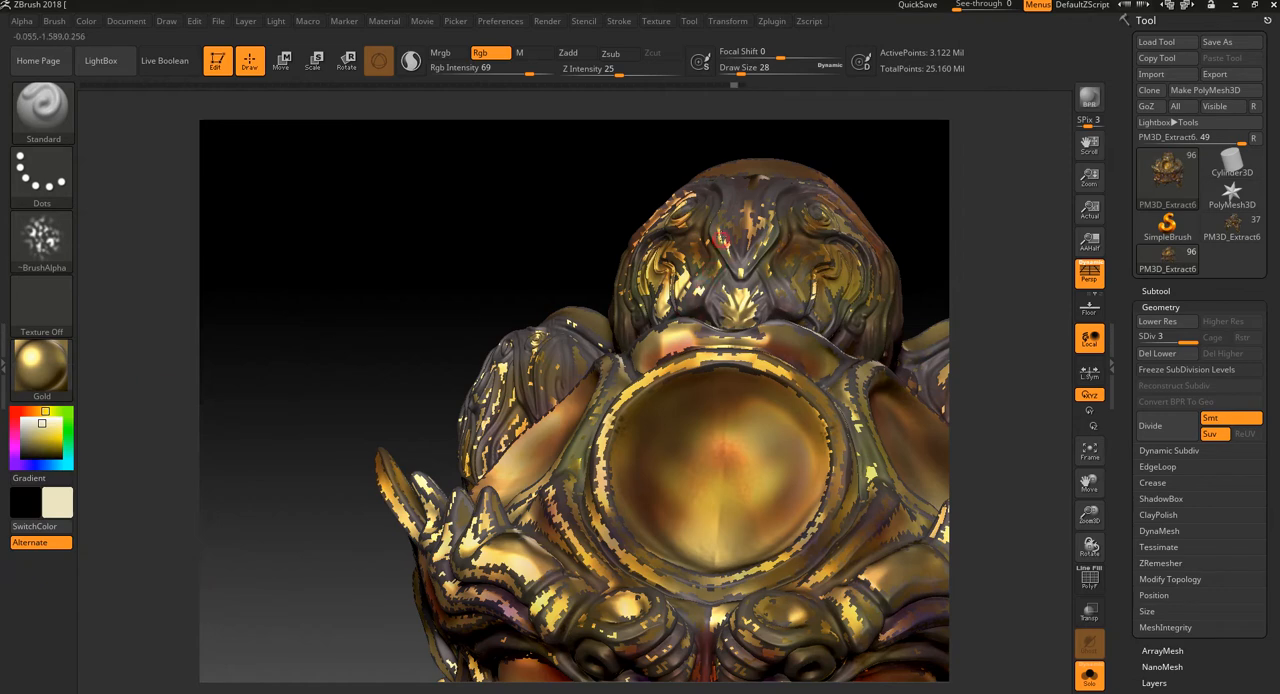
{"action": "left_click_drag", "start_coordinate": [610, 215], "coordinate": [474, 296]}
Step: Change the brush's stroke type to Spray
{"action": "left_click", "coordinate": [41, 300]}
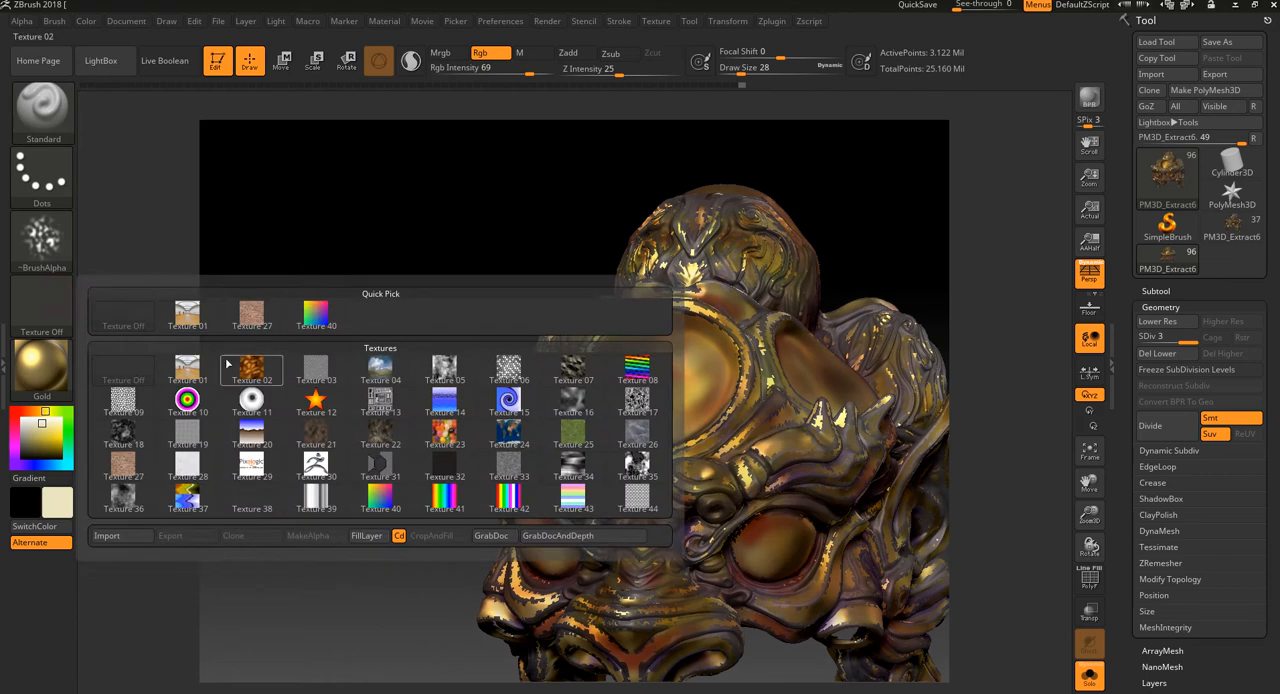
{"action": "left_click", "coordinate": [41, 172]}
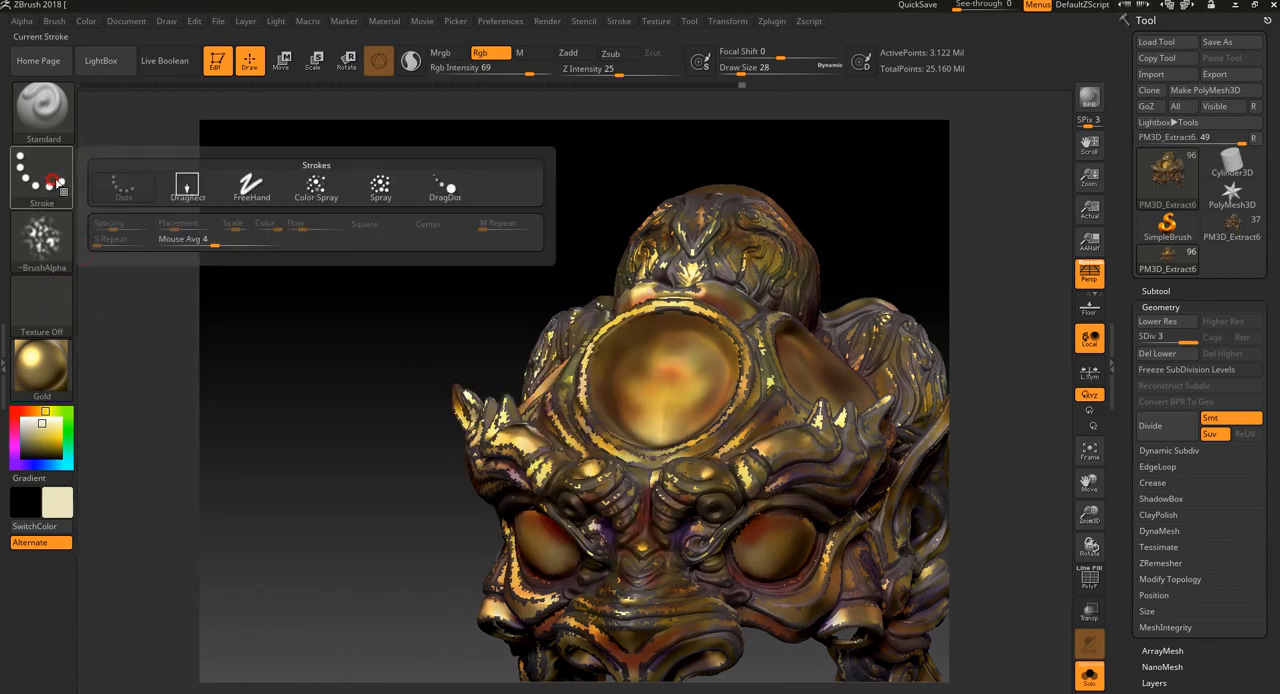
{"action": "left_click", "coordinate": [378, 190]}
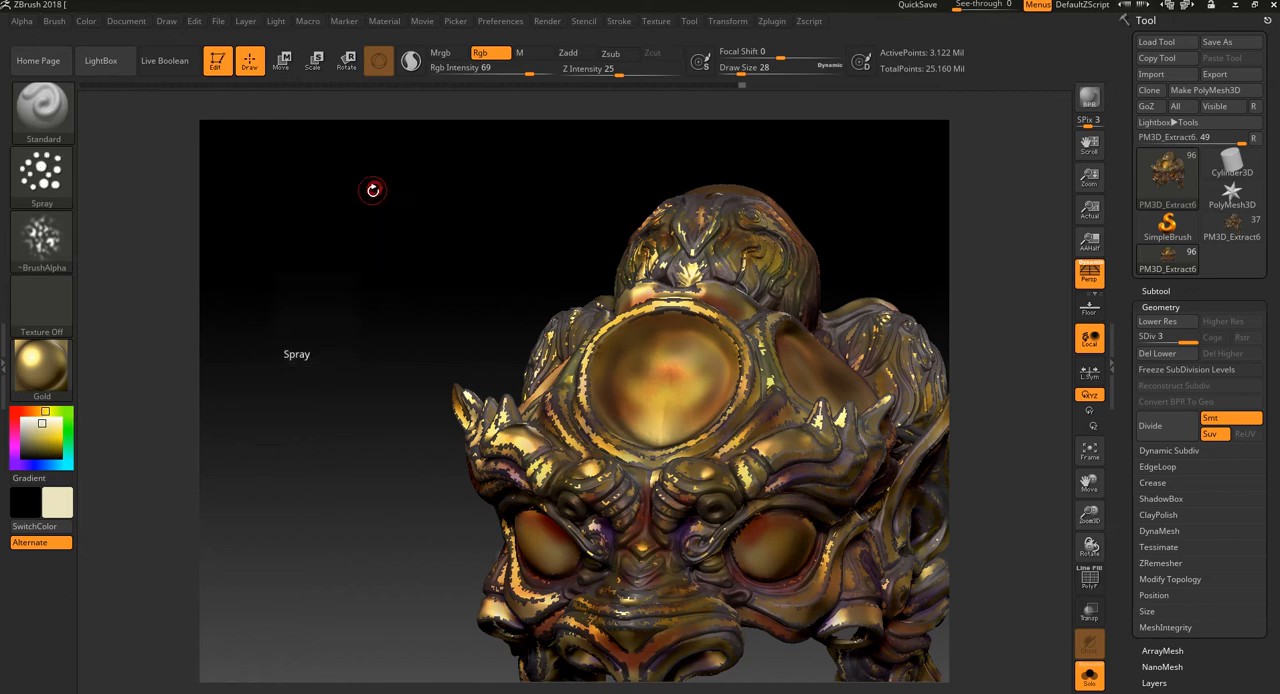
Step: Try a pale cream spray stroke across the forehead disc and undo it
{"action": "left_click_drag", "start_coordinate": [708, 348], "coordinate": [682, 359]}
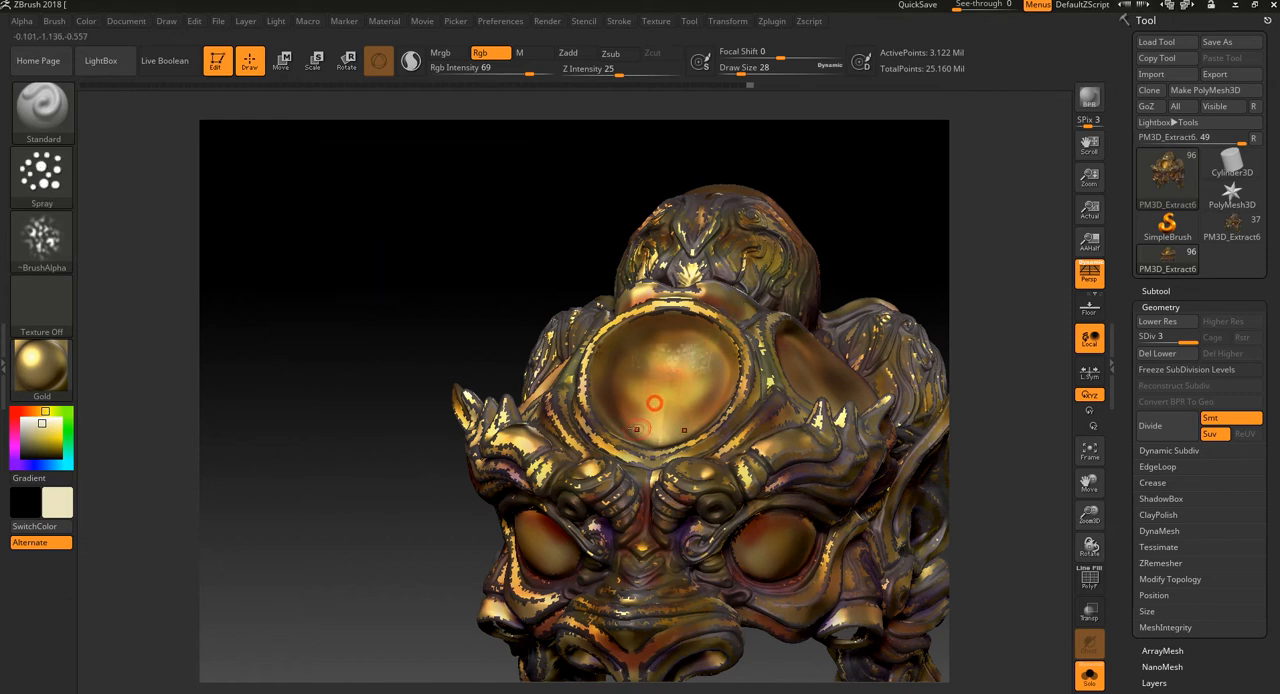
{"action": "left_click_drag", "start_coordinate": [517, 231], "coordinate": [562, 400], "text": "alt"}
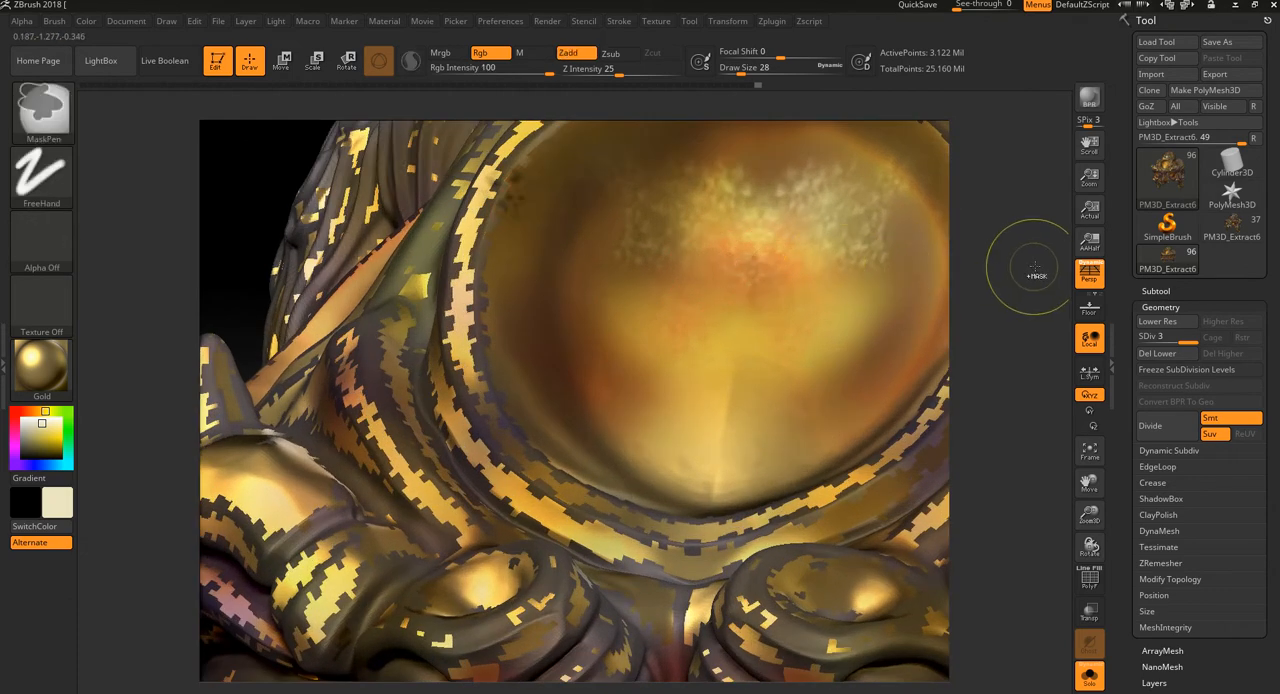
{"action": "key", "text": "ctrl+z"}
{"action": "key", "text": "ctrl+z"}
{"action": "left_click_drag", "start_coordinate": [1040, 283], "coordinate": [1045, 232], "text": "alt"}
{"action": "mouse_move", "coordinate": [1048, 237]}
{"action": "left_mouse_down"}
{"action": "mouse_move", "coordinate": [977, 317]}
{"action": "mouse_move", "coordinate": [957, 318]}
{"action": "mouse_move", "coordinate": [966, 217]}
{"action": "mouse_move", "coordinate": [937, 246]}
{"action": "mouse_move", "coordinate": [957, 250]}
{"action": "left_mouse_up"}
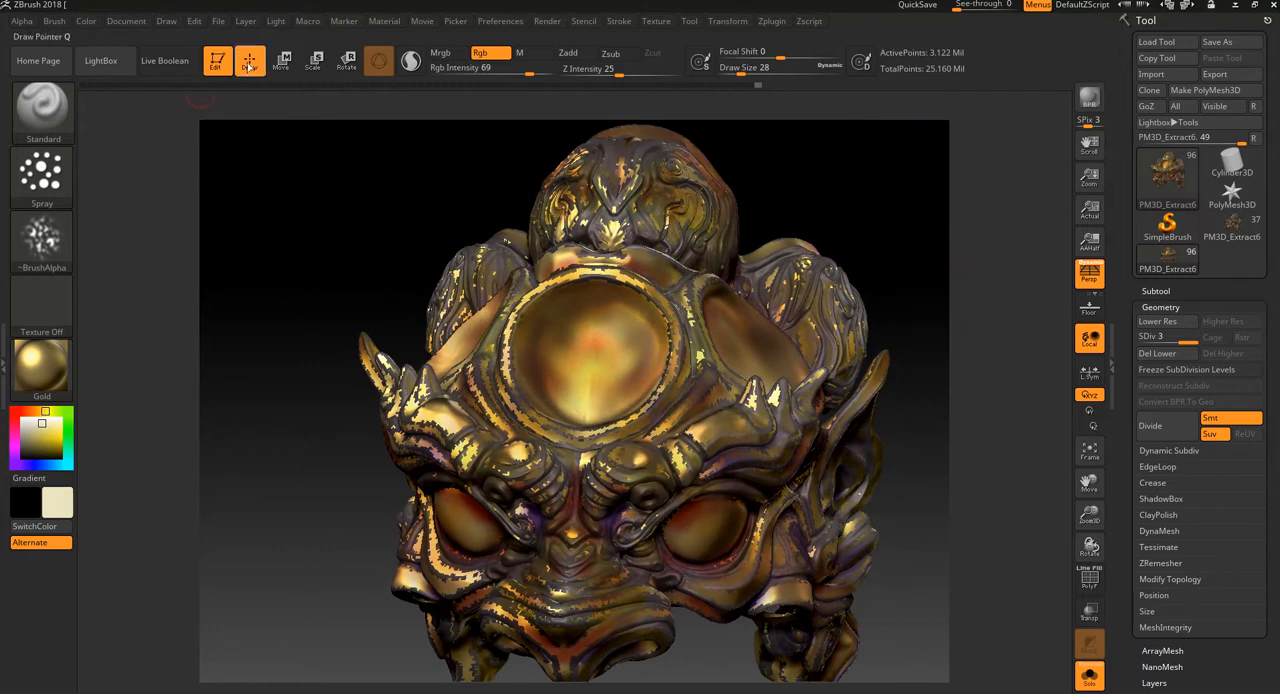
Step: Switch the brush to Mrgb painting and pick a pale pink paint colour
{"action": "left_click", "coordinate": [440, 52]}
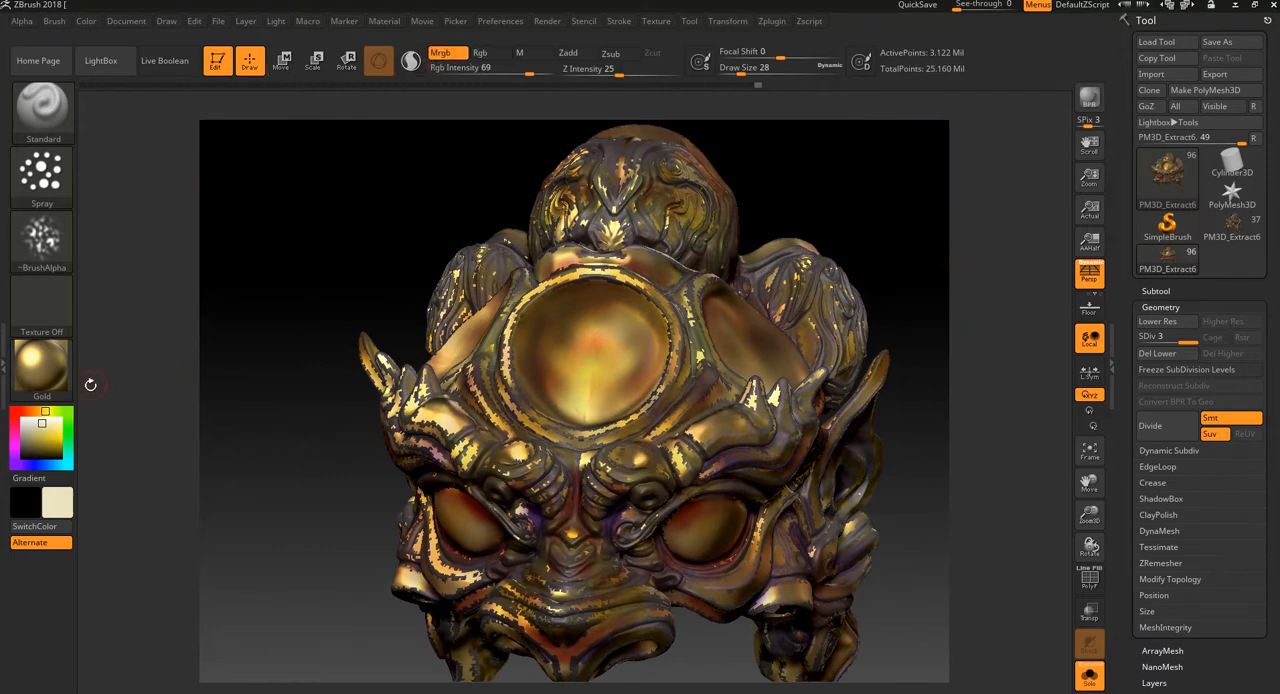
{"action": "left_click", "coordinate": [47, 428]}
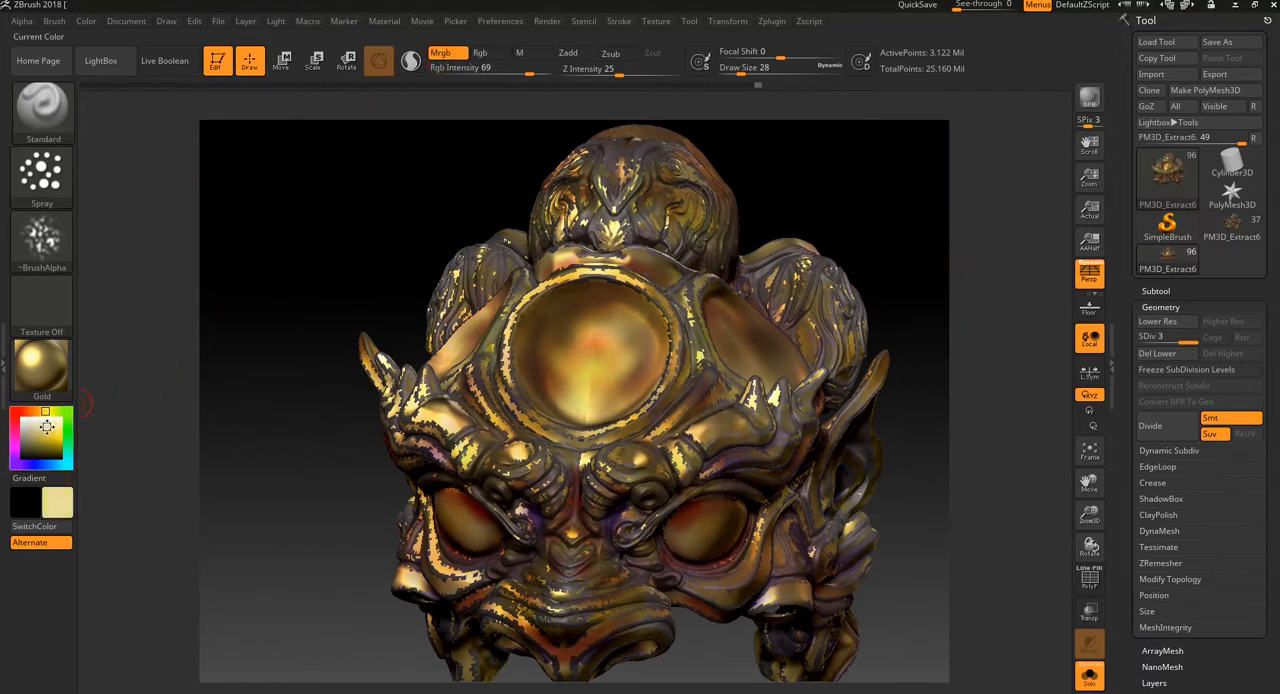
{"action": "left_click", "coordinate": [22, 418]}
{"action": "left_click_drag", "start_coordinate": [24, 417], "coordinate": [39, 424]}
{"action": "left_click", "coordinate": [35, 412]}
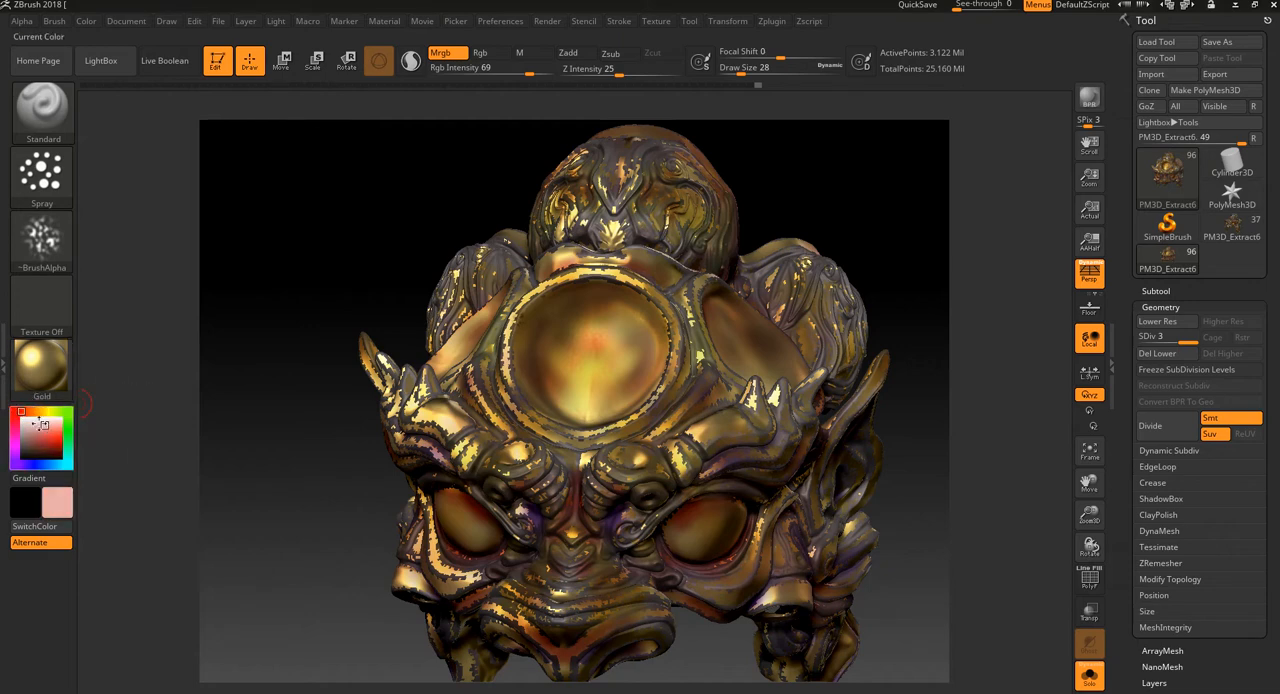
Step: Spray pale pink speckles over the forehead disc's rim and the carved crest above it
{"action": "left_click", "coordinate": [616, 275]}
{"action": "left_click_drag", "start_coordinate": [821, 202], "coordinate": [803, 264], "text": "alt"}
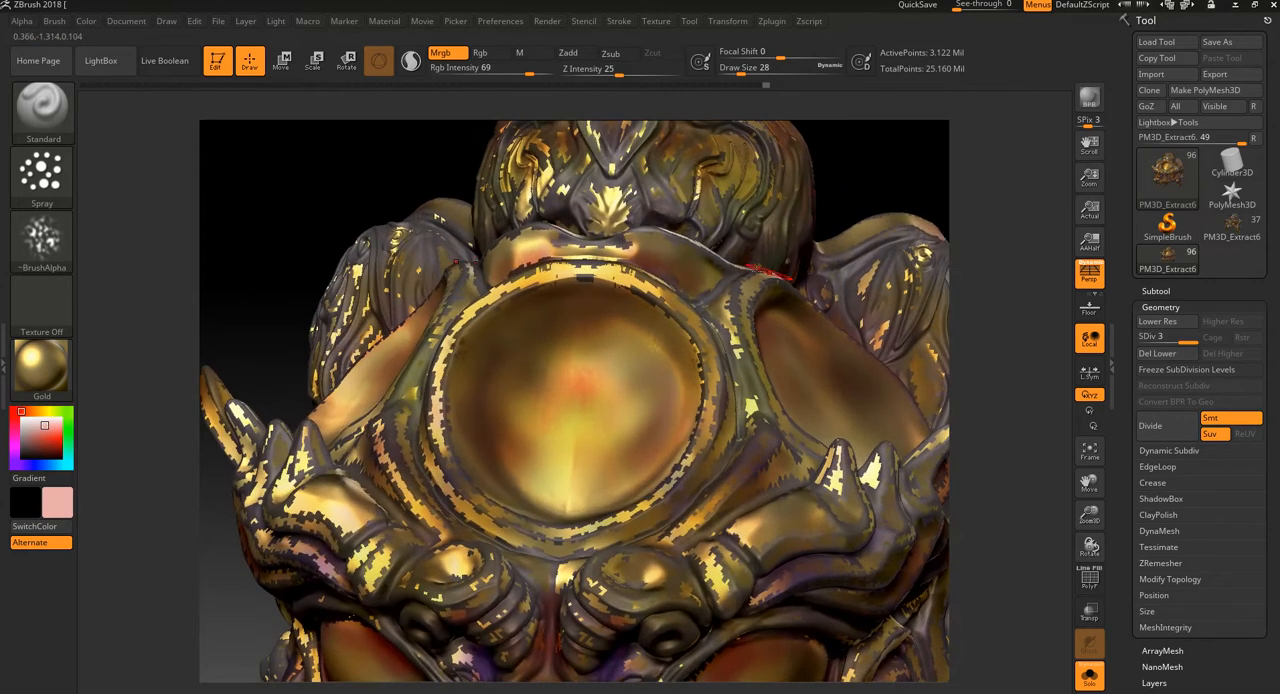
{"action": "left_click_drag", "start_coordinate": [881, 204], "coordinate": [864, 226]}
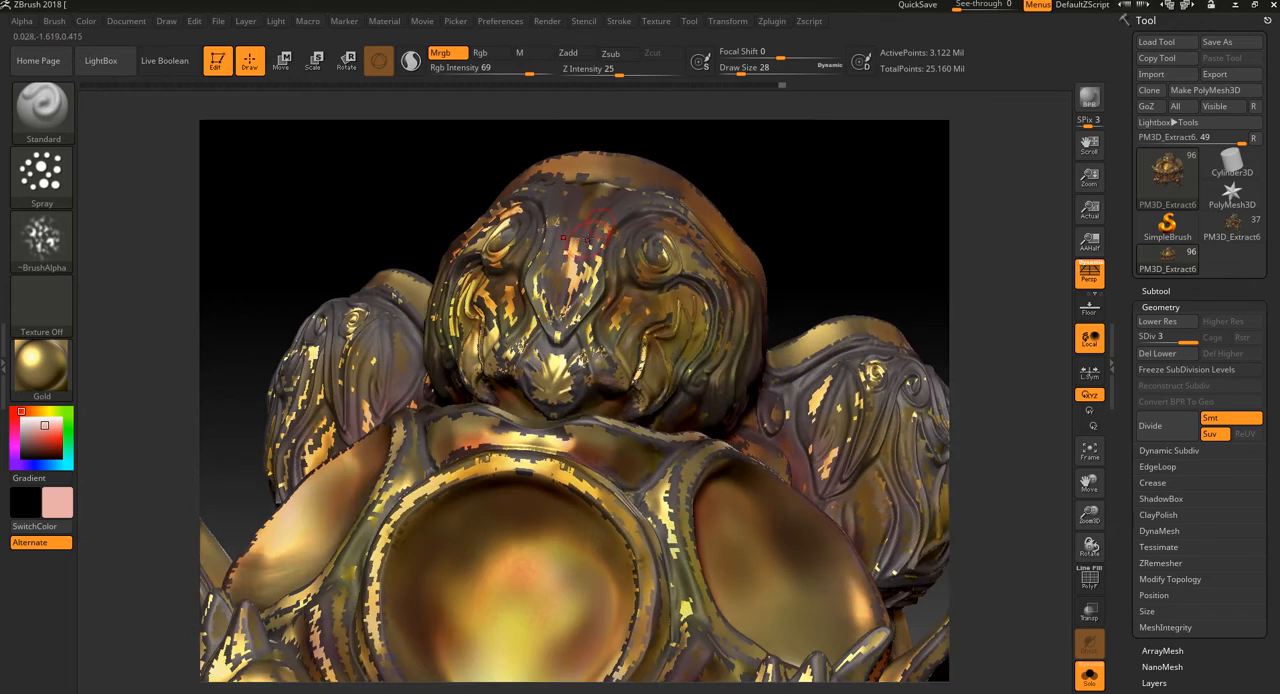
{"action": "left_click_drag", "start_coordinate": [740, 191], "coordinate": [888, 246], "text": "alt"}
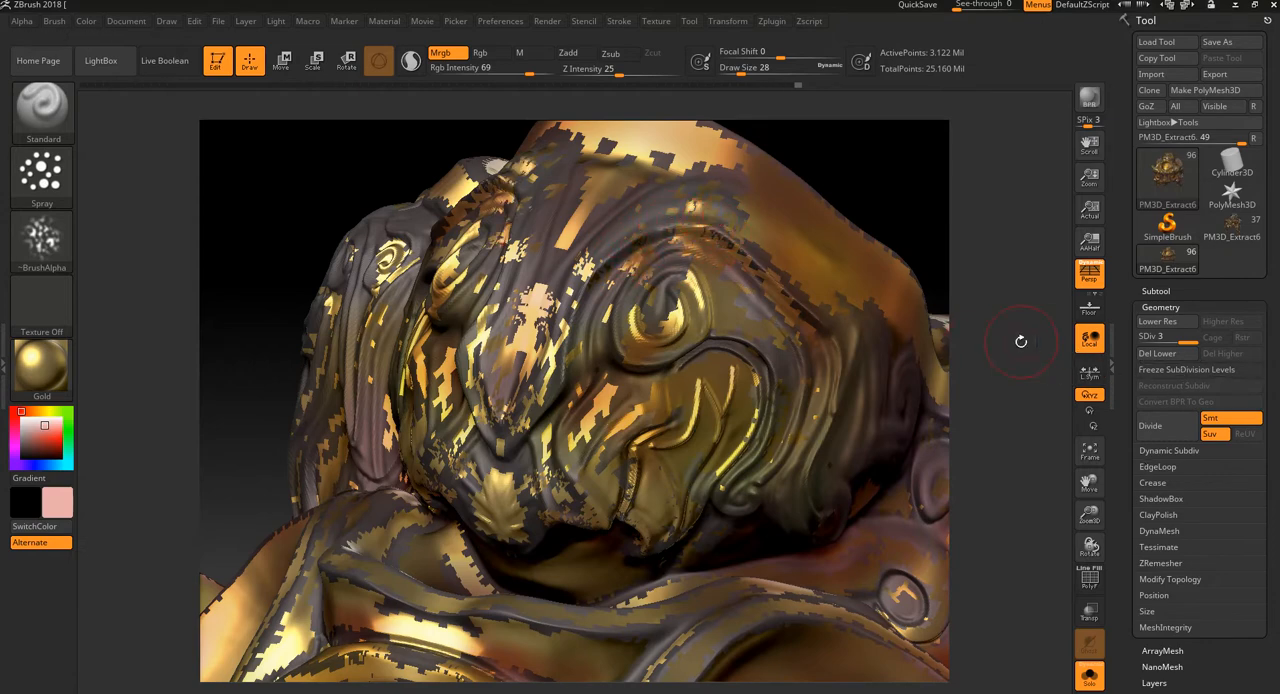
{"action": "left_click_drag", "start_coordinate": [1021, 342], "coordinate": [930, 320]}
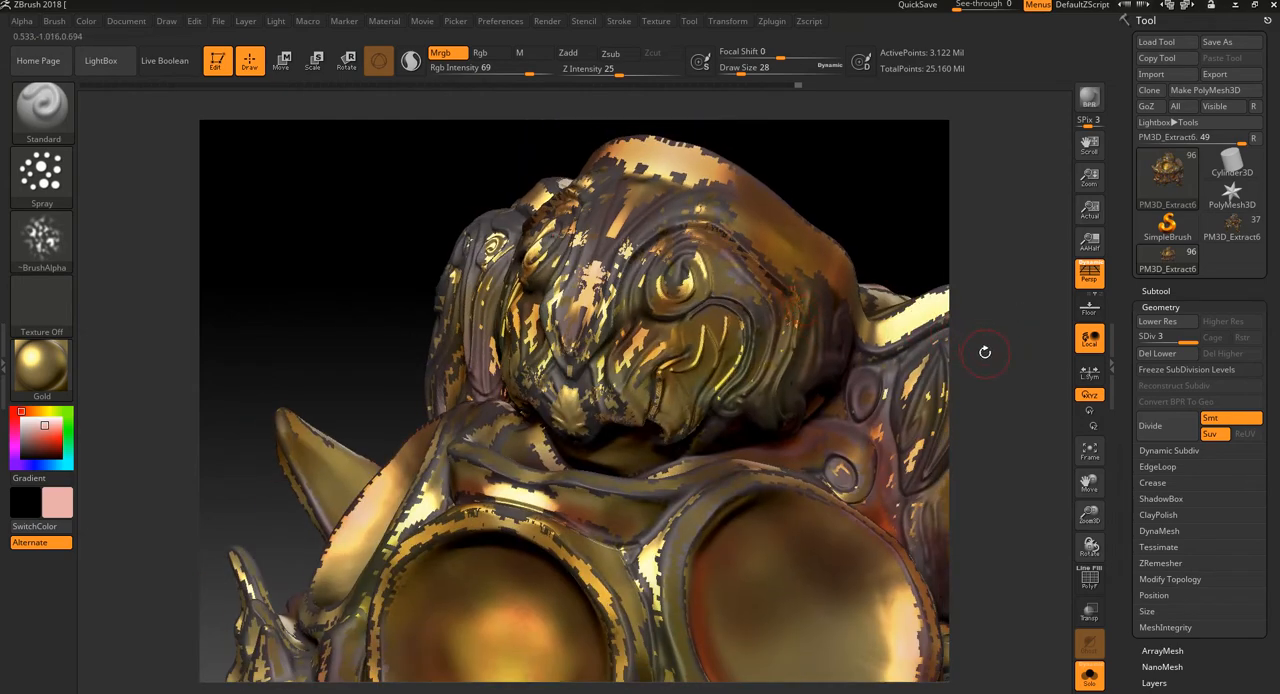
{"action": "left_click_drag", "start_coordinate": [985, 352], "coordinate": [974, 297]}
Step: Set the RGB intensity to 33 and spray pale pink over the crest's side, the side ornament and the disc surrounds
{"action": "left_click", "coordinate": [499, 70]}
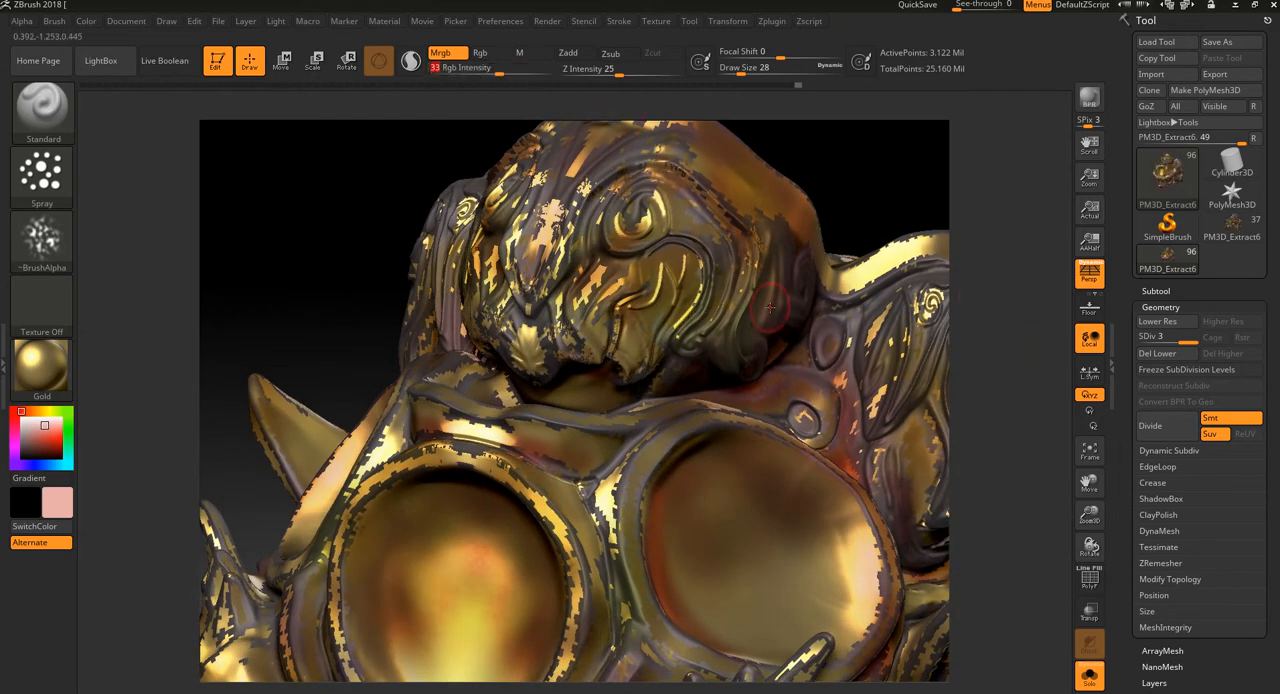
{"action": "key", "text": "Return"}
{"action": "left_click_drag", "start_coordinate": [974, 280], "coordinate": [977, 260]}
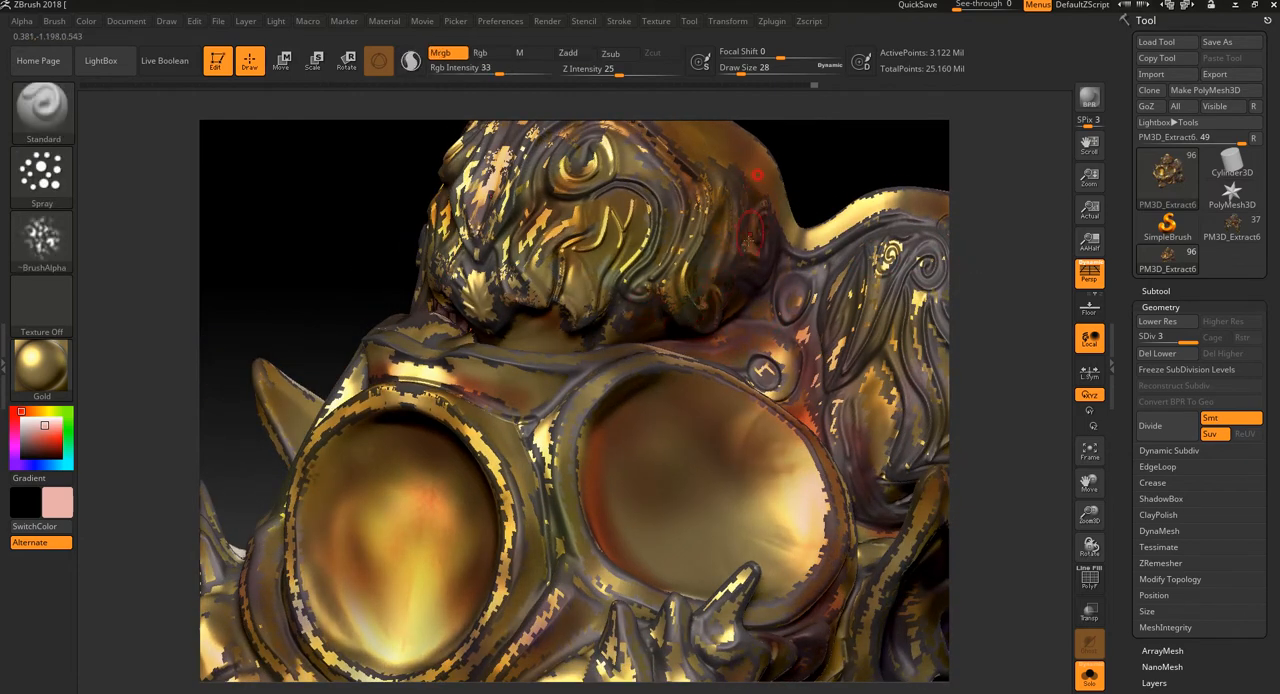
{"action": "mouse_move", "coordinate": [1003, 279]}
{"action": "left_mouse_down", "text": "alt"}
{"action": "mouse_move", "coordinate": [995, 260]}
{"action": "mouse_move", "coordinate": [960, 296]}
{"action": "left_mouse_up", "text": "alt"}
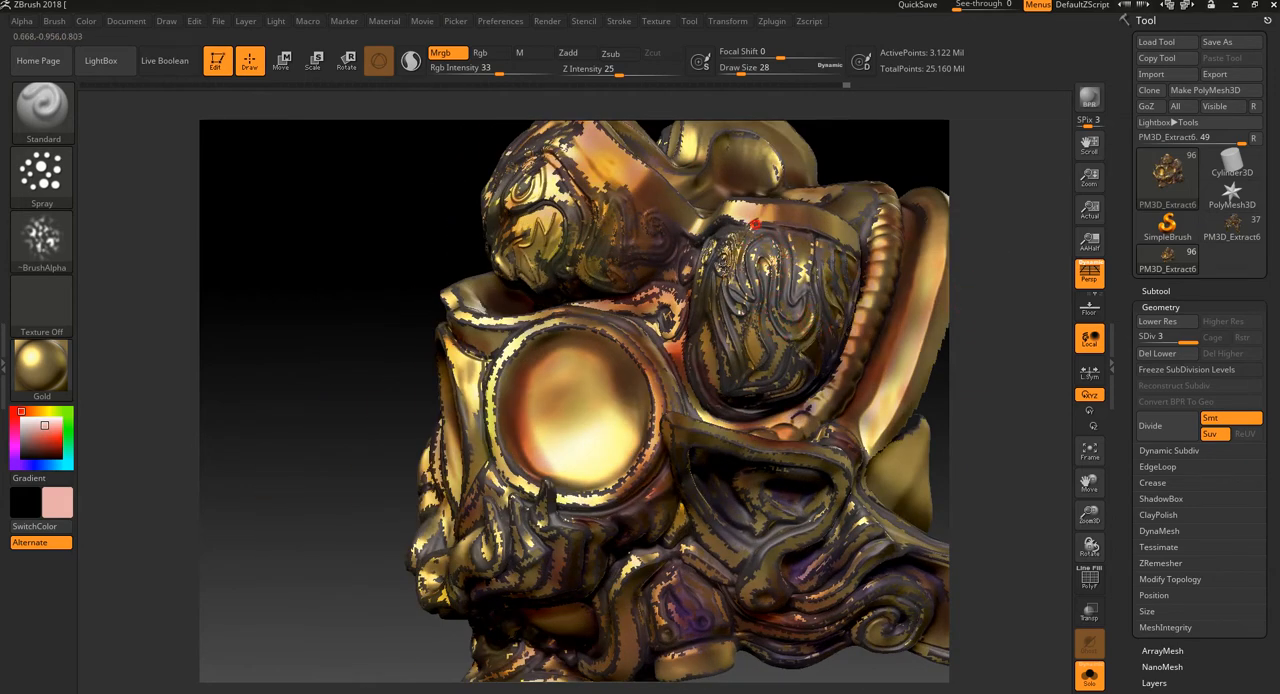
{"action": "left_click_drag", "start_coordinate": [354, 540], "coordinate": [360, 536]}
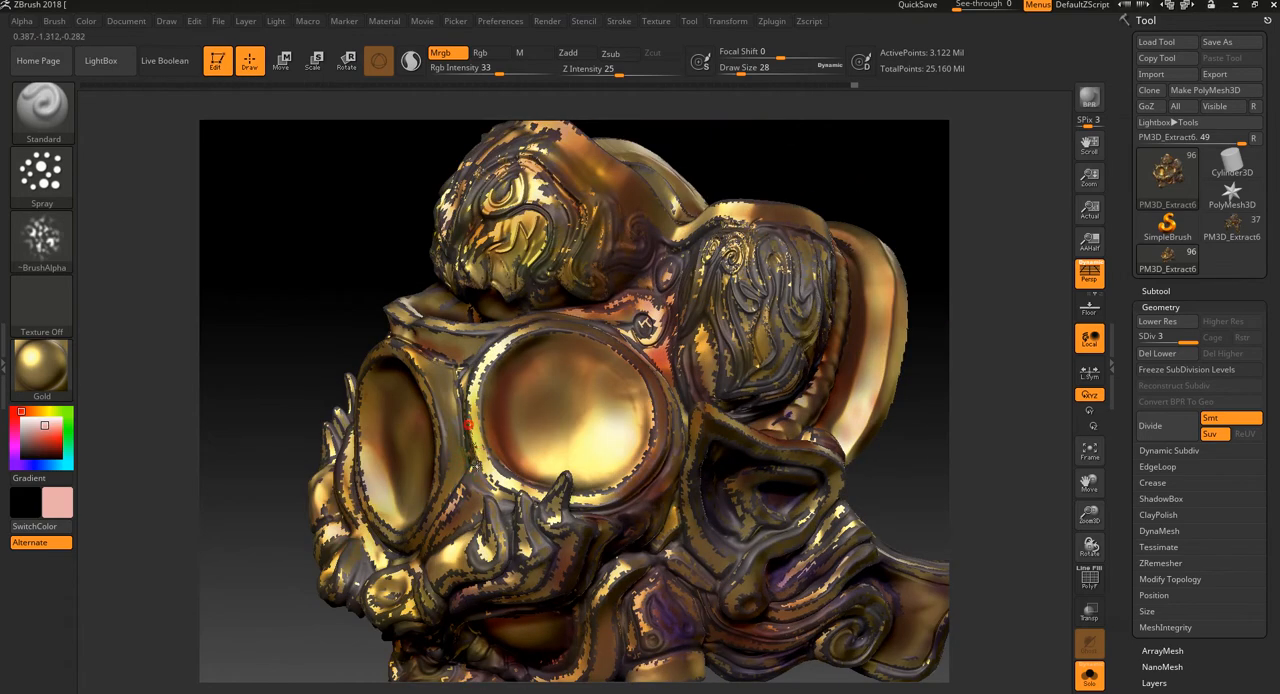
{"action": "mouse_move", "coordinate": [994, 255]}
{"action": "left_mouse_down"}
{"action": "mouse_move", "coordinate": [986, 238]}
{"action": "mouse_move", "coordinate": [286, 334]}
{"action": "left_mouse_up"}
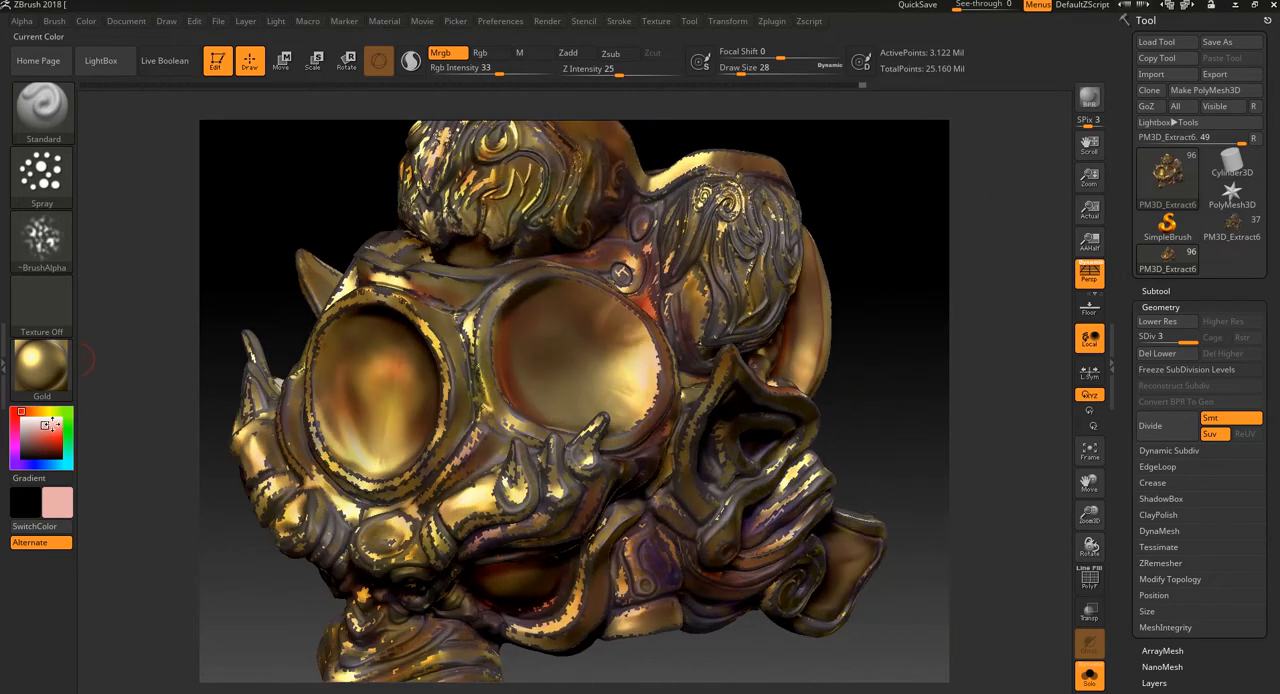
Step: Pick a muted red paint colour and spray it over the brow ridge above the eye
{"action": "left_click_drag", "start_coordinate": [40, 430], "coordinate": [40, 437]}
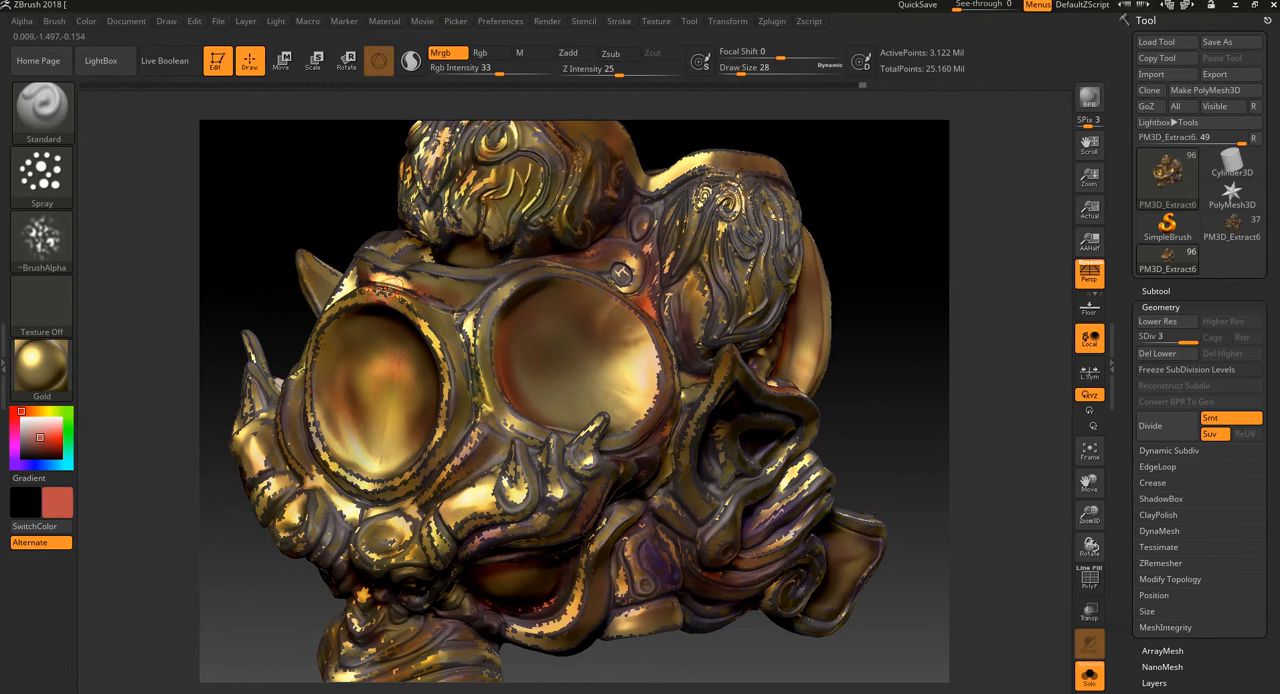
{"action": "left_click_drag", "start_coordinate": [883, 337], "coordinate": [904, 312]}
{"action": "left_click_drag", "start_coordinate": [820, 364], "coordinate": [867, 300]}
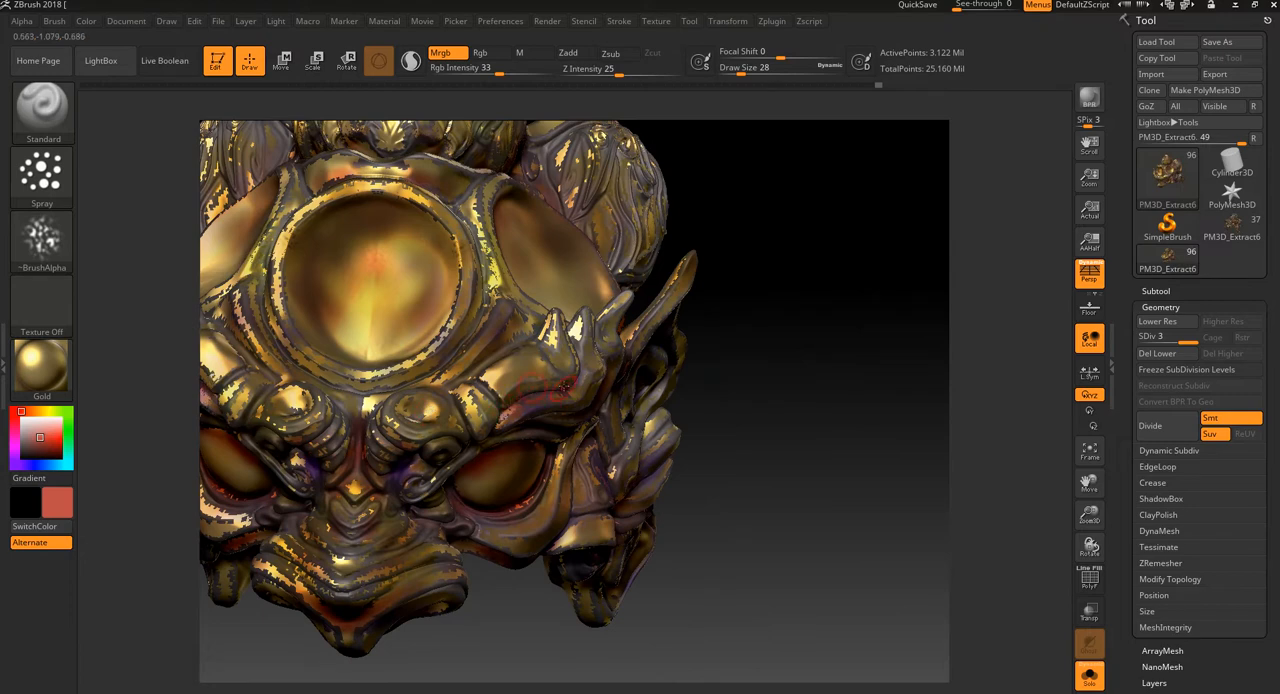
{"action": "left_click_drag", "start_coordinate": [835, 382], "coordinate": [889, 371]}
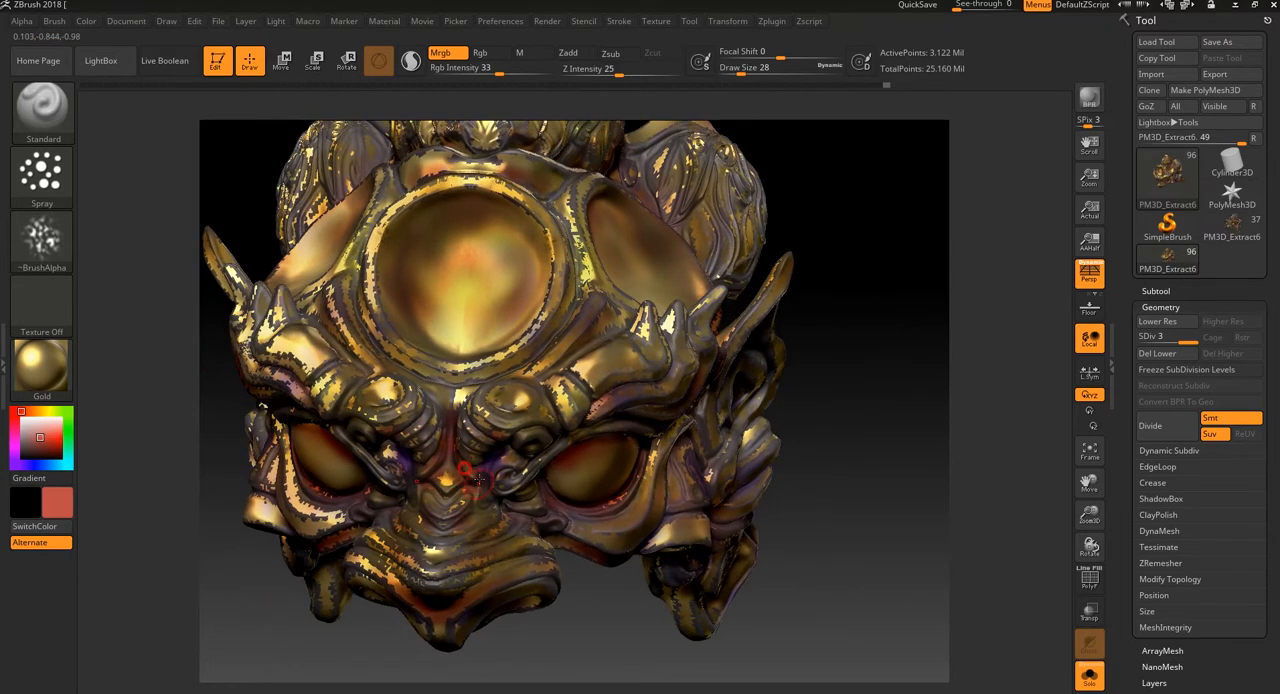
Step: Spray muted red speckles over the nose bridge, between the brows and around the inner eye corners
{"action": "mouse_move", "coordinate": [580, 623]}
{"action": "left_mouse_down"}
{"action": "mouse_move", "coordinate": [591, 591]}
{"action": "mouse_move", "coordinate": [574, 535]}
{"action": "left_mouse_up"}
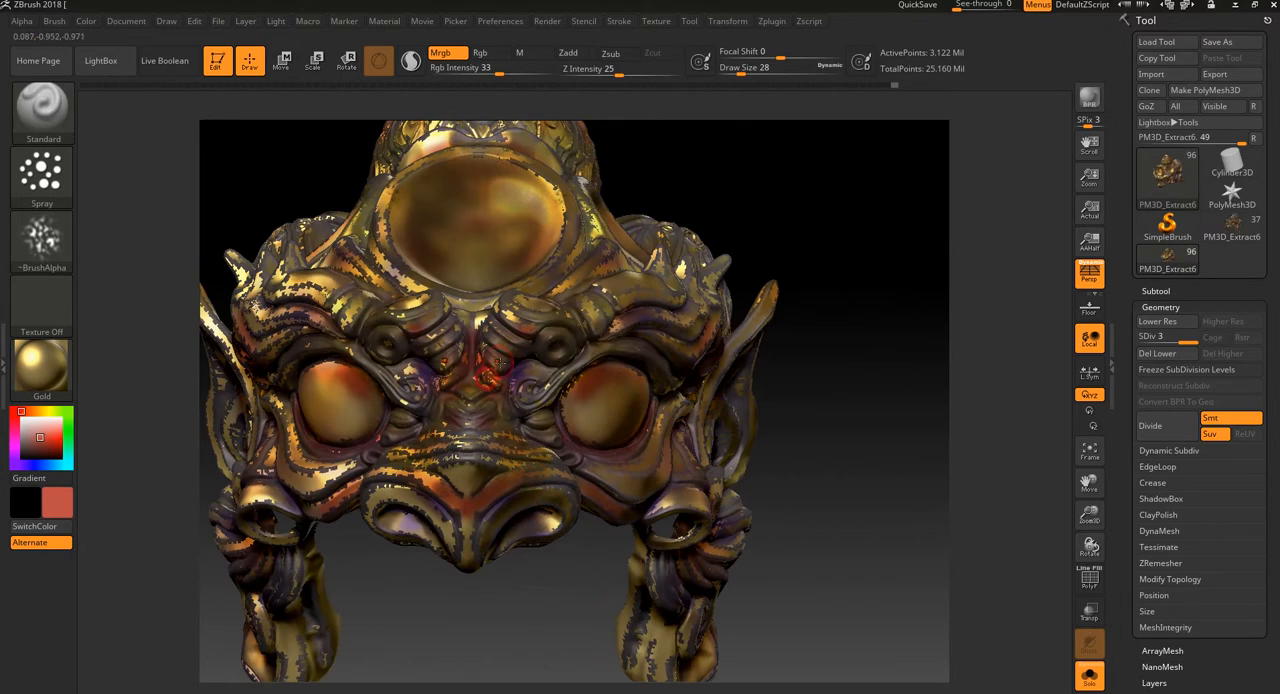
{"action": "mouse_move", "coordinate": [503, 340]}
{"action": "left_mouse_down"}
{"action": "mouse_move", "coordinate": [504, 354]}
{"action": "mouse_move", "coordinate": [509, 342]}
{"action": "left_mouse_up"}
{"action": "left_click_drag", "start_coordinate": [775, 211], "coordinate": [803, 208]}
{"action": "mouse_move", "coordinate": [517, 350]}
{"action": "left_mouse_down"}
{"action": "mouse_move", "coordinate": [510, 325]}
{"action": "mouse_move", "coordinate": [565, 335]}
{"action": "left_mouse_up"}
{"action": "left_click_drag", "start_coordinate": [609, 376], "coordinate": [522, 366]}
{"action": "mouse_move", "coordinate": [835, 446]}
{"action": "left_mouse_down"}
{"action": "mouse_move", "coordinate": [854, 384]}
{"action": "mouse_move", "coordinate": [848, 400]}
{"action": "left_mouse_up"}
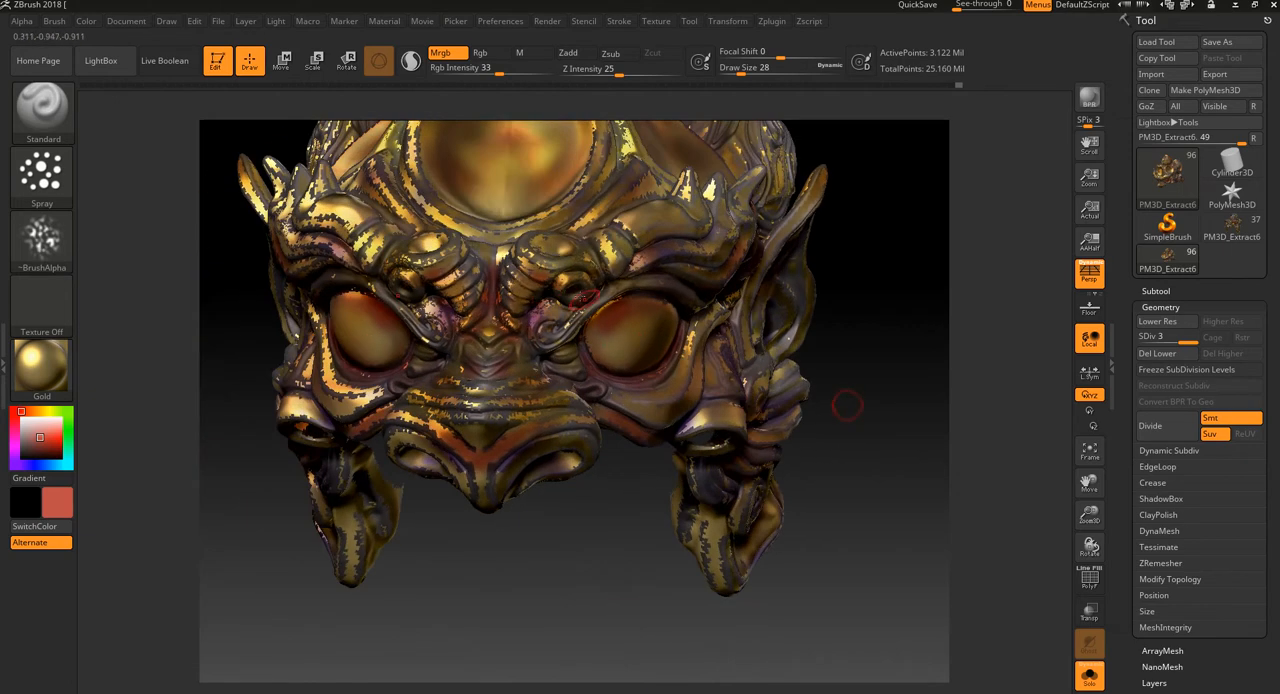
{"action": "left_click_drag", "start_coordinate": [565, 300], "coordinate": [560, 322]}
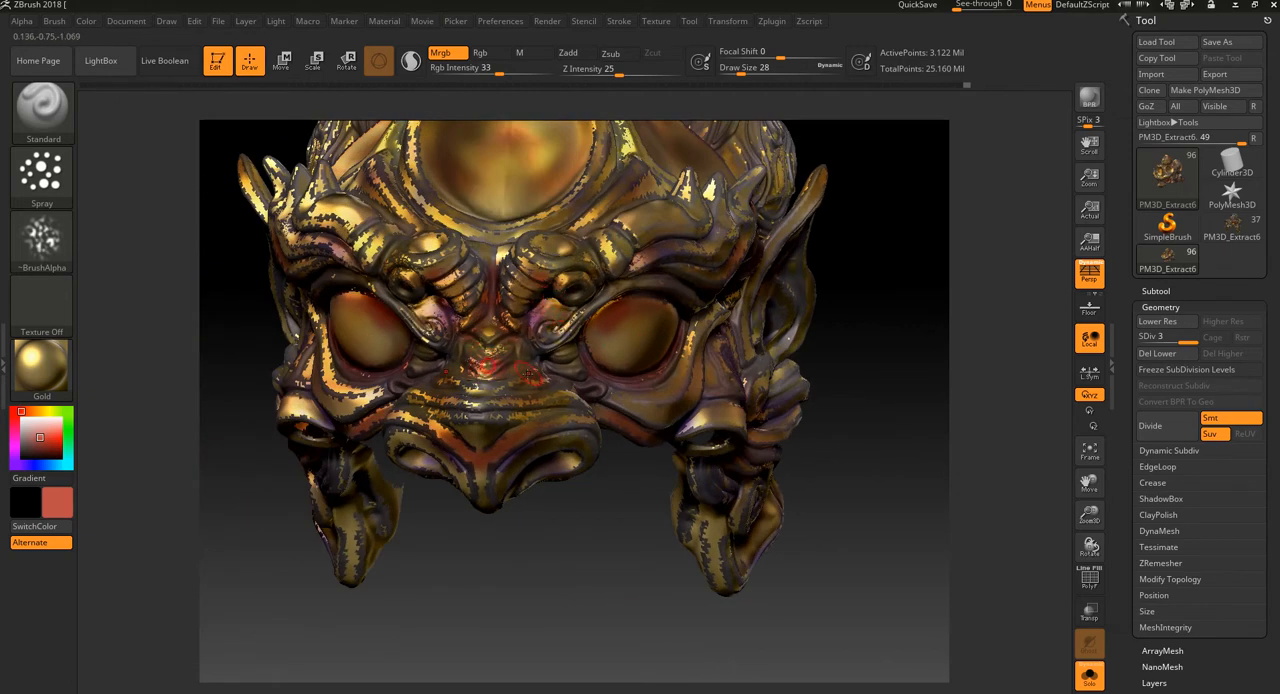
Step: Spray muted red around the eye socket and across the cheek folds toward the lower side curls
{"action": "left_click_drag", "start_coordinate": [634, 589], "coordinate": [733, 426]}
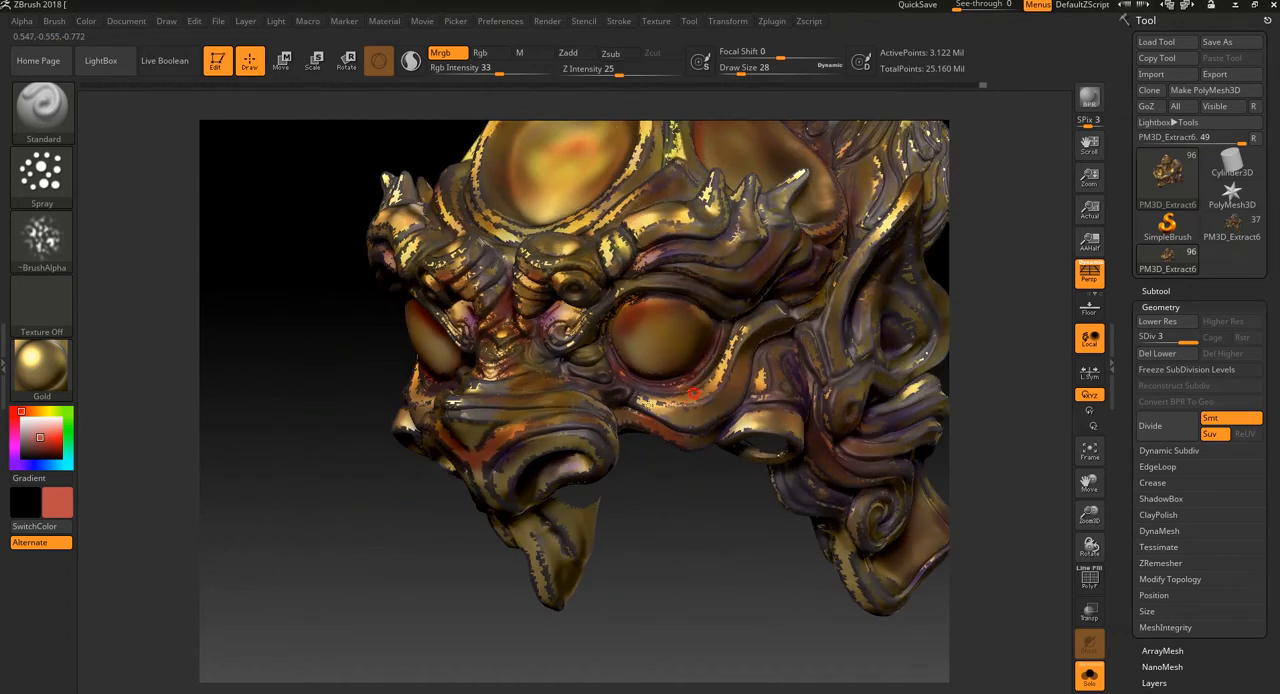
{"action": "left_click_drag", "start_coordinate": [658, 512], "coordinate": [611, 530], "text": "alt"}
{"action": "mouse_move", "coordinate": [752, 325]}
{"action": "left_mouse_down"}
{"action": "mouse_move", "coordinate": [736, 350]}
{"action": "mouse_move", "coordinate": [759, 315]}
{"action": "left_mouse_up"}
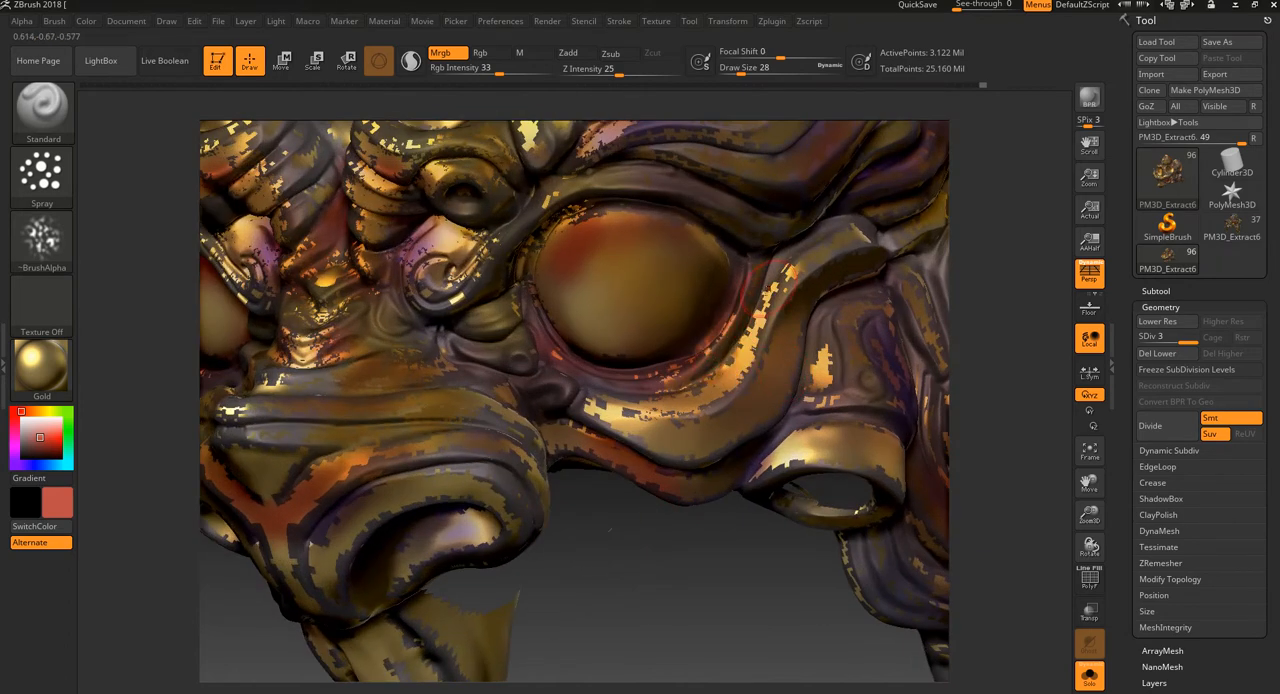
{"action": "mouse_move", "coordinate": [777, 273]}
{"action": "left_mouse_down"}
{"action": "mouse_move", "coordinate": [750, 296]}
{"action": "mouse_move", "coordinate": [763, 250]}
{"action": "mouse_move", "coordinate": [776, 276]}
{"action": "left_mouse_up"}
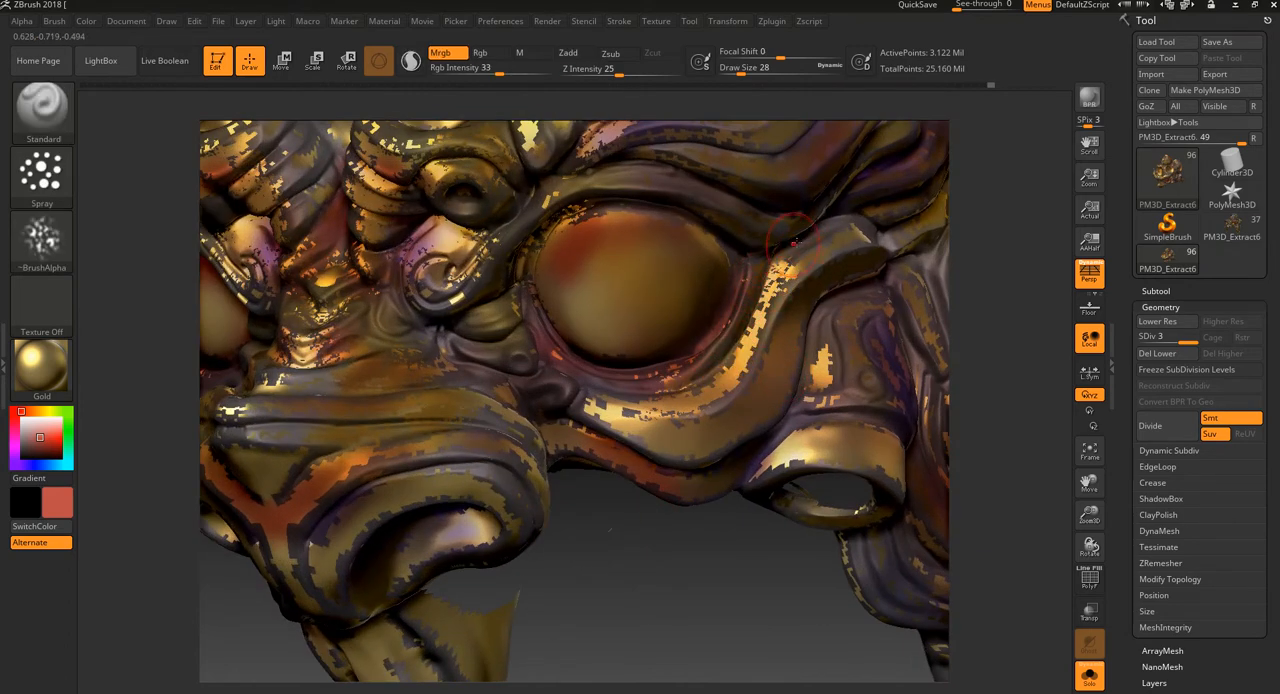
{"action": "mouse_move", "coordinate": [847, 213]}
{"action": "left_mouse_down"}
{"action": "mouse_move", "coordinate": [748, 226]}
{"action": "mouse_move", "coordinate": [722, 202]}
{"action": "mouse_move", "coordinate": [596, 187]}
{"action": "mouse_move", "coordinate": [520, 230]}
{"action": "left_mouse_up"}
{"action": "mouse_move", "coordinate": [634, 574]}
{"action": "left_mouse_down", "text": "alt"}
{"action": "mouse_move", "coordinate": [603, 494]}
{"action": "mouse_move", "coordinate": [586, 520]}
{"action": "mouse_move", "coordinate": [586, 485]}
{"action": "mouse_move", "coordinate": [634, 506]}
{"action": "mouse_move", "coordinate": [612, 548]}
{"action": "left_mouse_up", "text": "alt"}
{"action": "left_click_drag", "start_coordinate": [690, 590], "coordinate": [615, 578]}
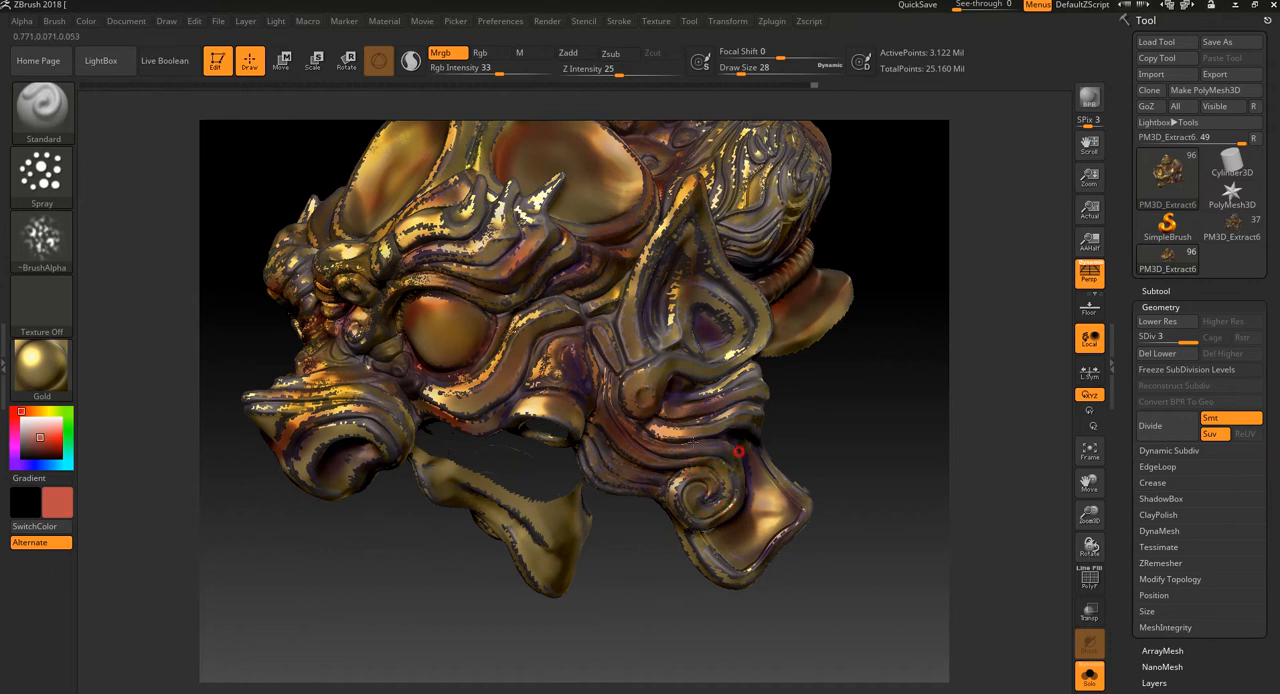
Step: Spray muted red over the pointed ear, the ridge behind the side disc and the top of the crest
{"action": "left_click_drag", "start_coordinate": [841, 441], "coordinate": [820, 443]}
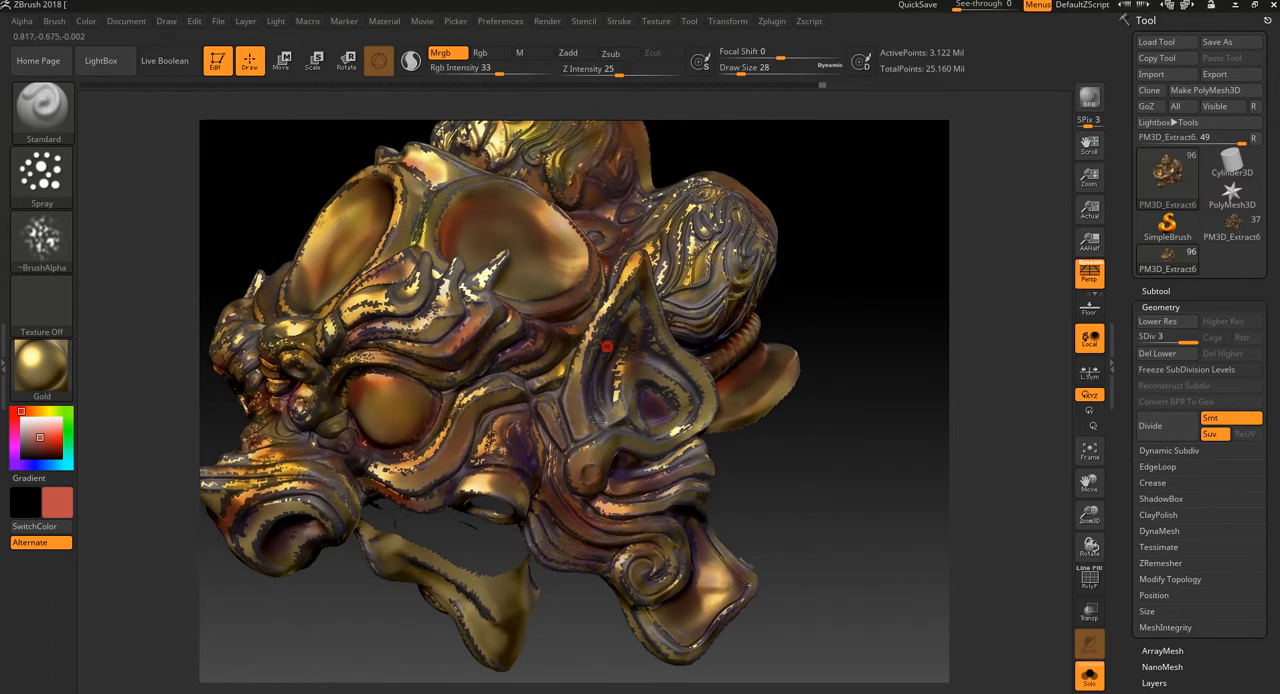
{"action": "left_click_drag", "start_coordinate": [607, 346], "coordinate": [605, 418]}
{"action": "left_click_drag", "start_coordinate": [803, 231], "coordinate": [821, 334]}
{"action": "left_click_drag", "start_coordinate": [607, 289], "coordinate": [604, 267]}
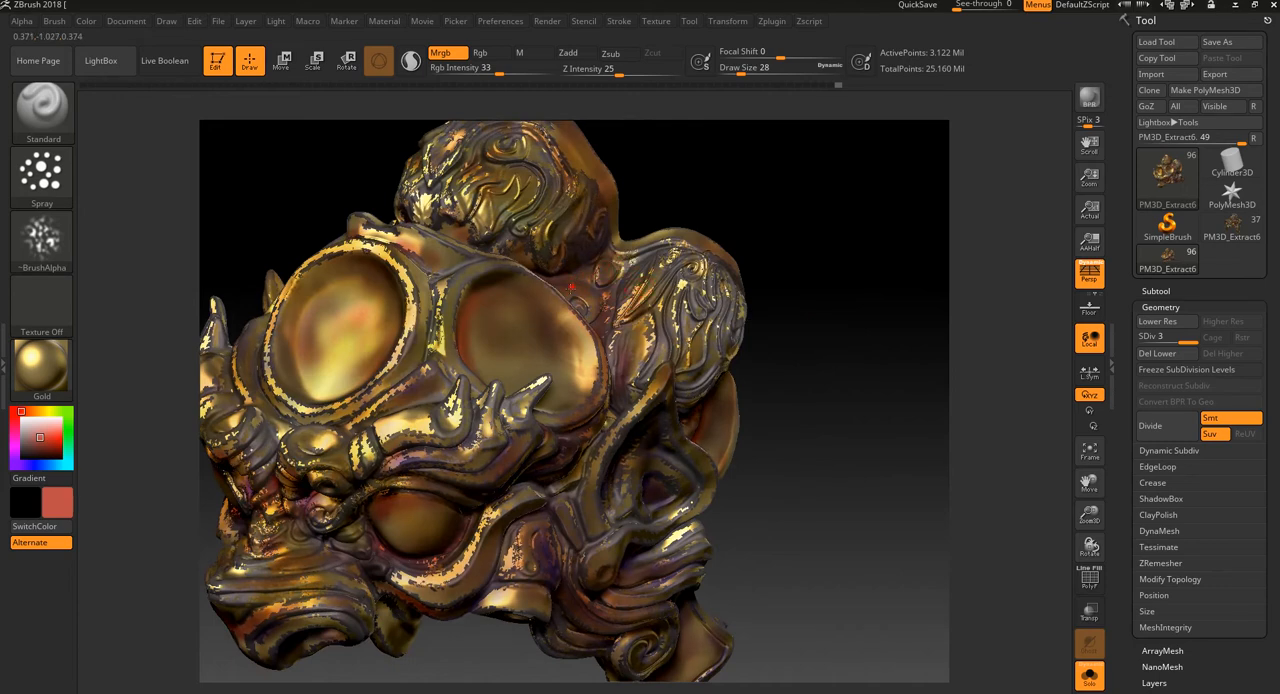
{"action": "mouse_move", "coordinate": [760, 215]}
{"action": "left_mouse_down"}
{"action": "mouse_move", "coordinate": [780, 220]}
{"action": "mouse_move", "coordinate": [797, 271]}
{"action": "left_mouse_up"}
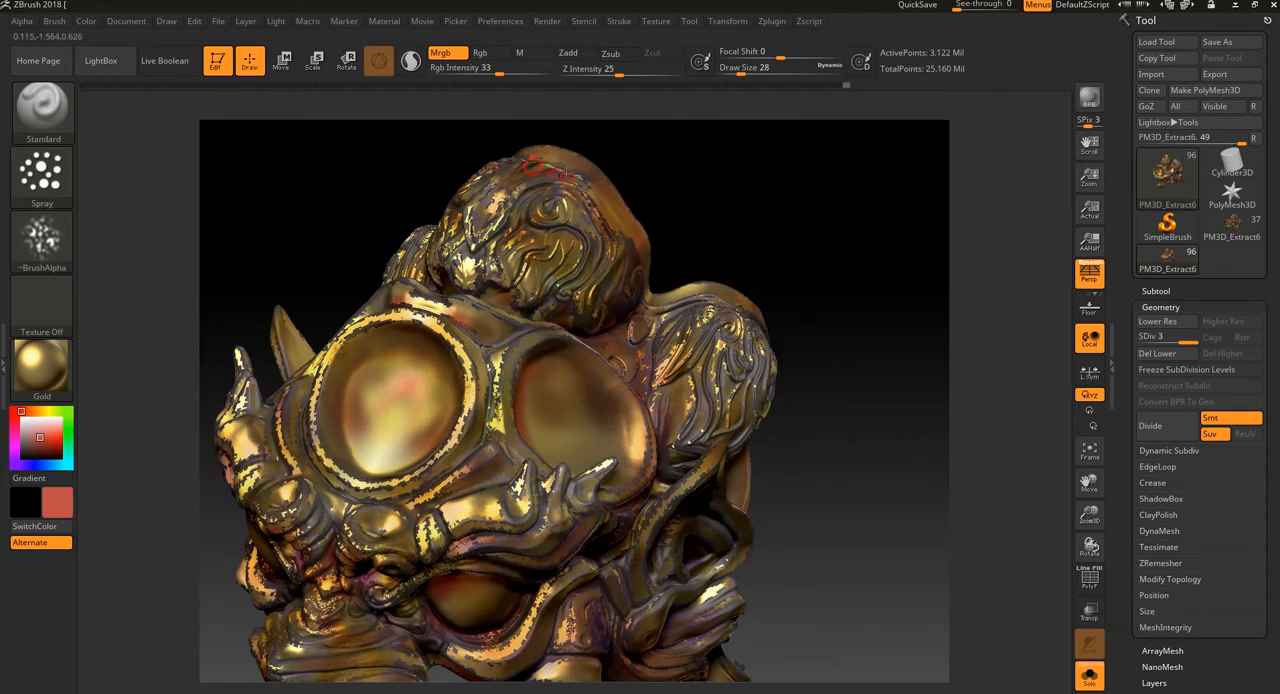
{"action": "left_click_drag", "start_coordinate": [640, 174], "coordinate": [794, 197]}
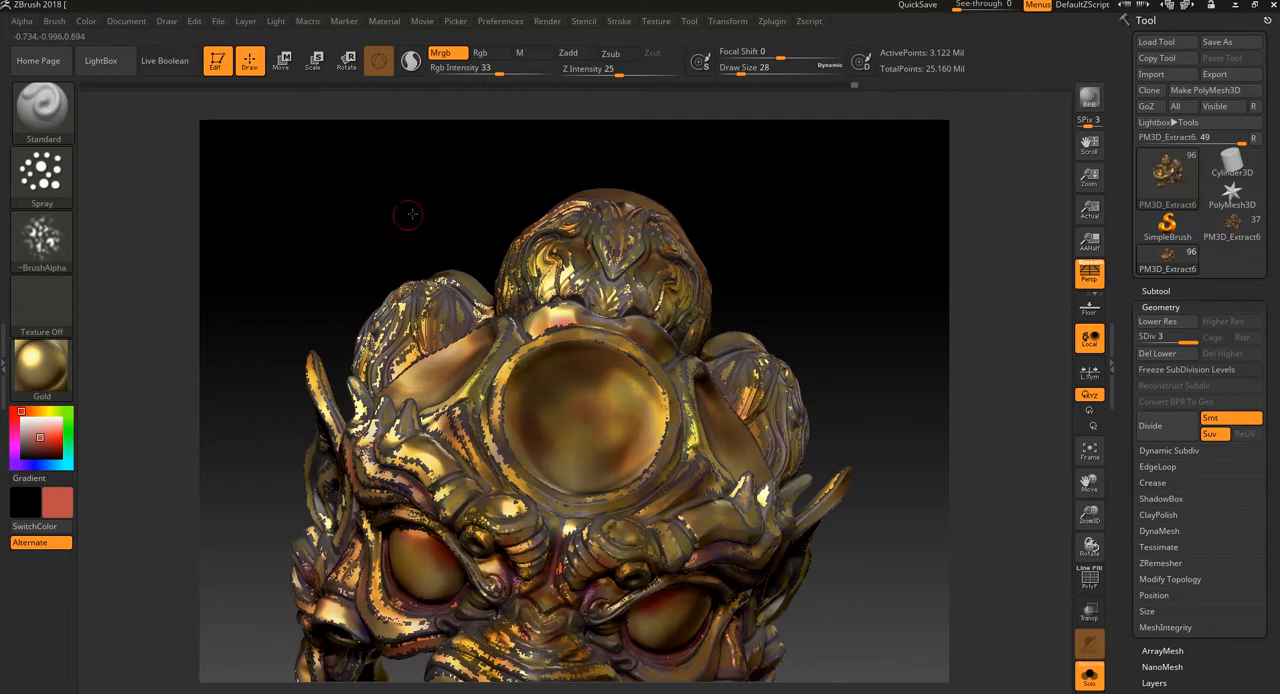
Step: Spray muted red over the opposite cheek, ear and side curls, and dab the forehead disc's rim
{"action": "left_click_drag", "start_coordinate": [411, 214], "coordinate": [440, 260]}
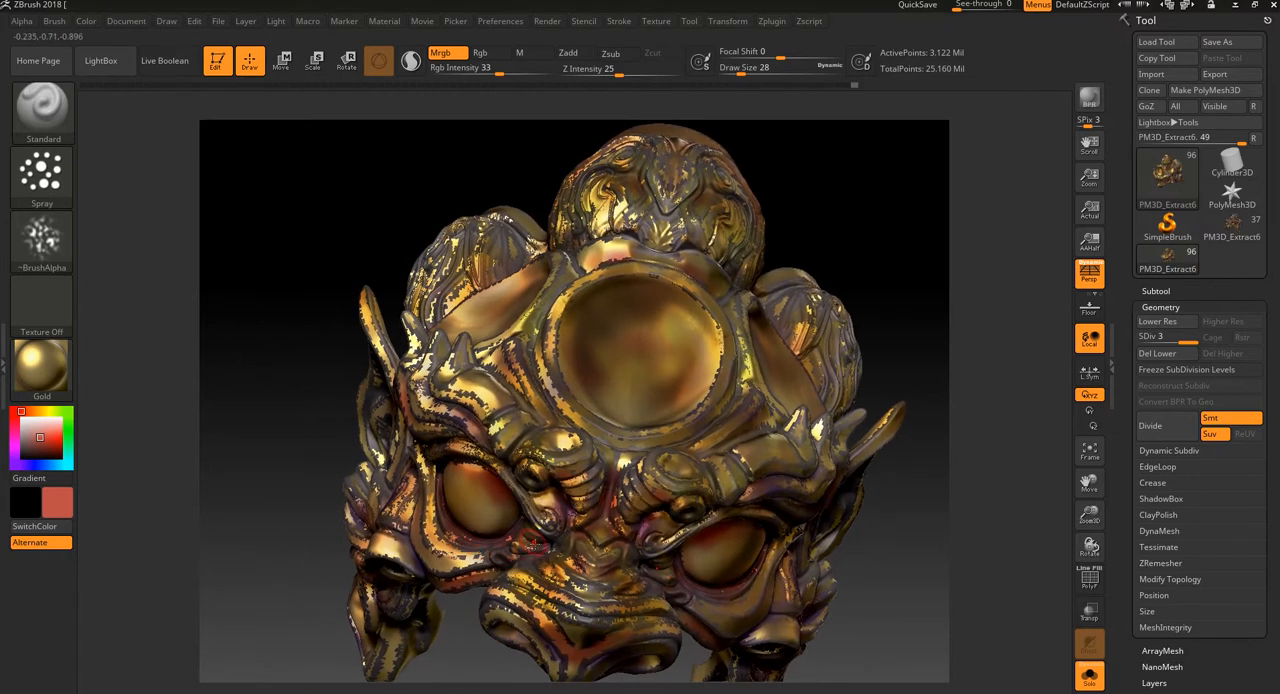
{"action": "mouse_move", "coordinate": [429, 624]}
{"action": "left_mouse_down"}
{"action": "mouse_move", "coordinate": [466, 651]}
{"action": "mouse_move", "coordinate": [477, 583]}
{"action": "mouse_move", "coordinate": [396, 505]}
{"action": "left_mouse_up"}
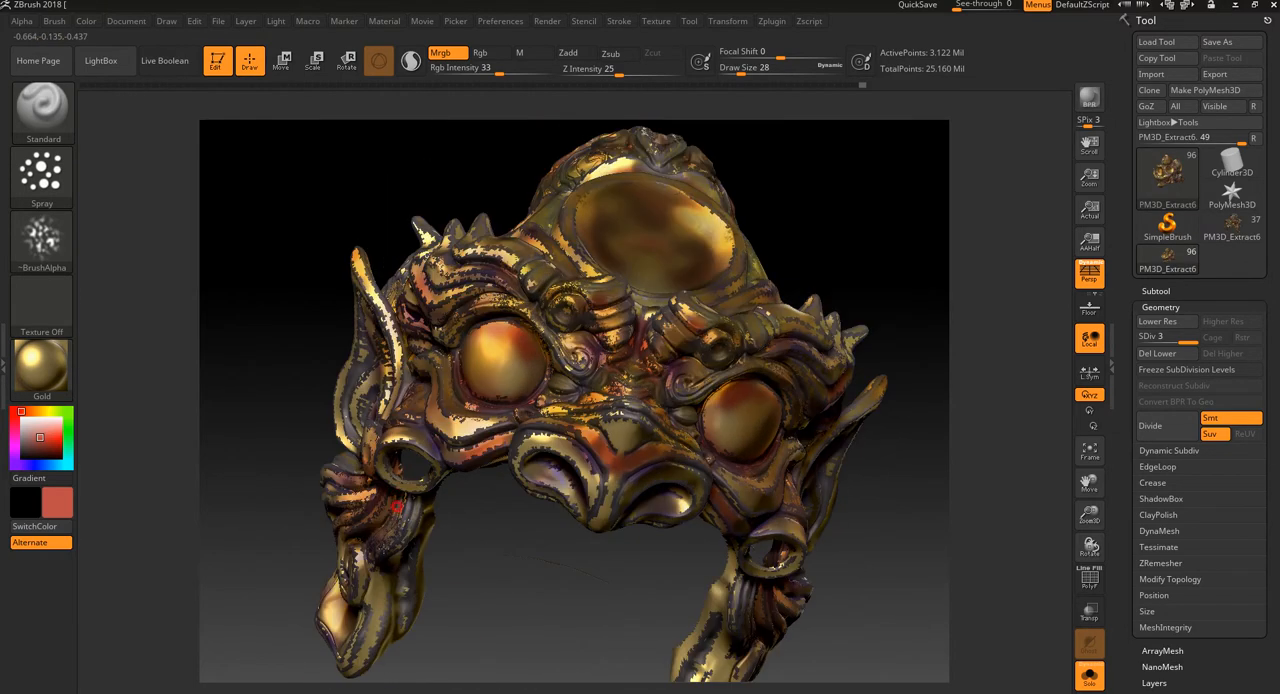
{"action": "left_click_drag", "start_coordinate": [480, 572], "coordinate": [498, 567]}
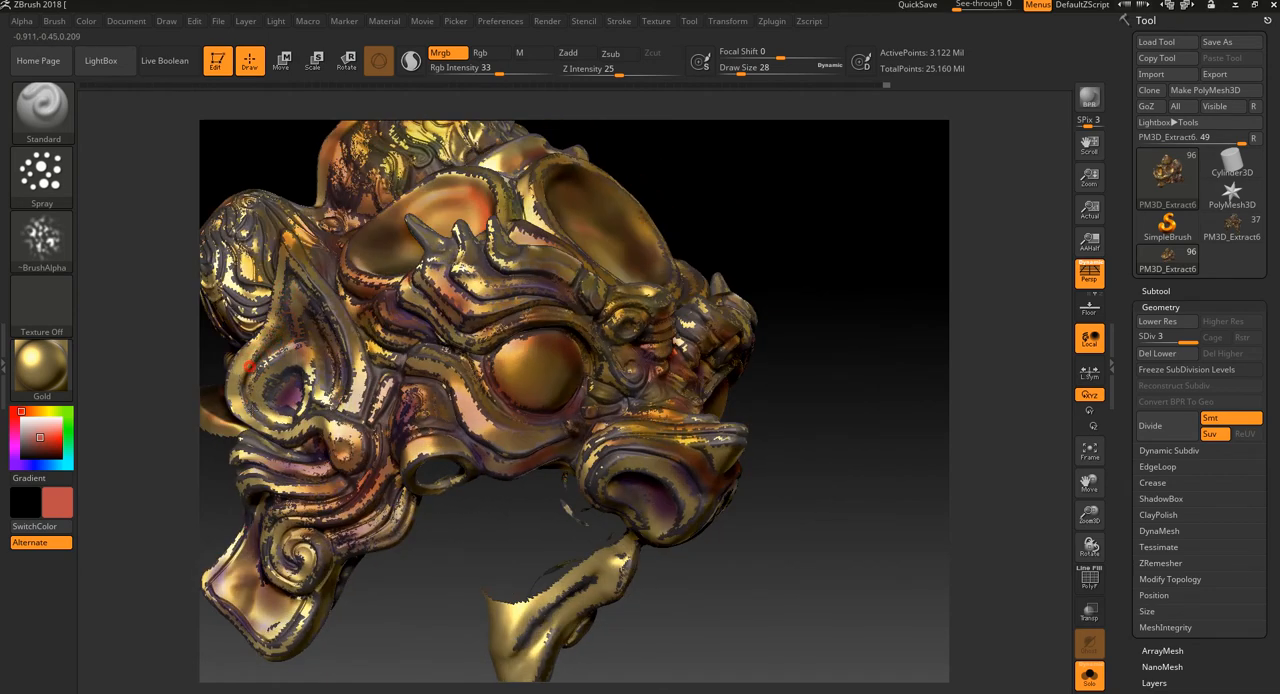
{"action": "mouse_move", "coordinate": [385, 618]}
{"action": "left_mouse_down"}
{"action": "mouse_move", "coordinate": [443, 609]}
{"action": "mouse_move", "coordinate": [358, 543]}
{"action": "left_mouse_up"}
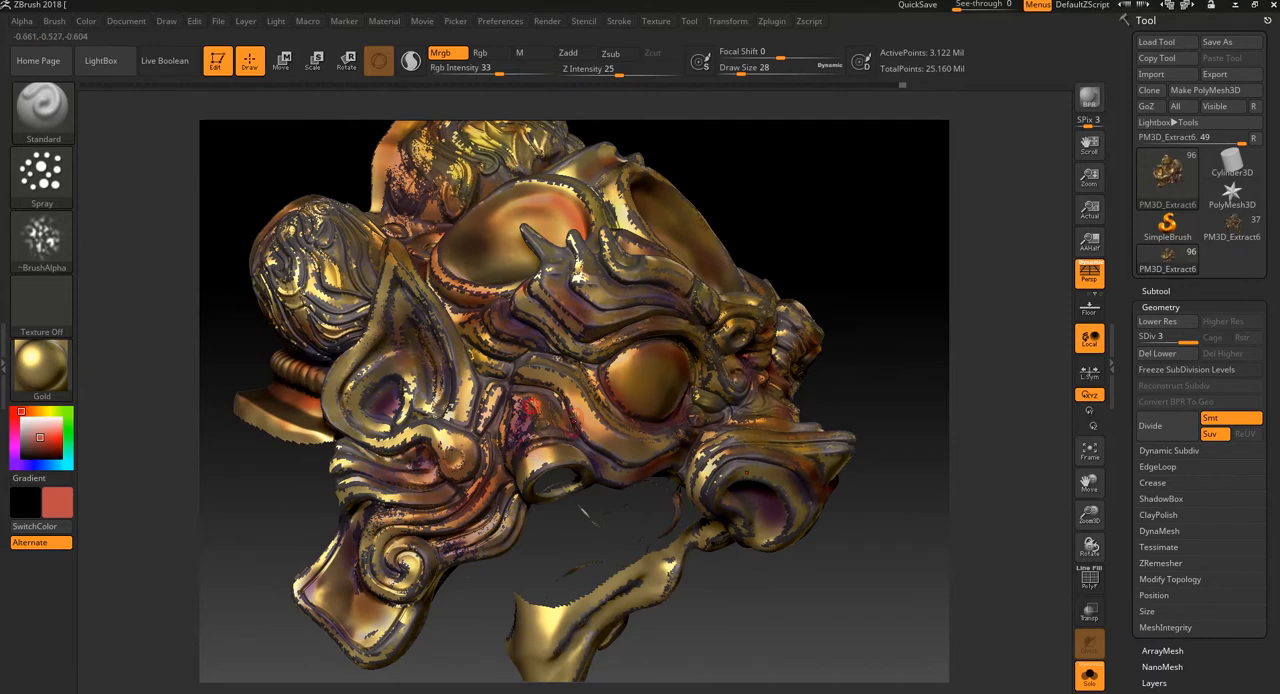
{"action": "left_click_drag", "start_coordinate": [842, 246], "coordinate": [735, 328]}
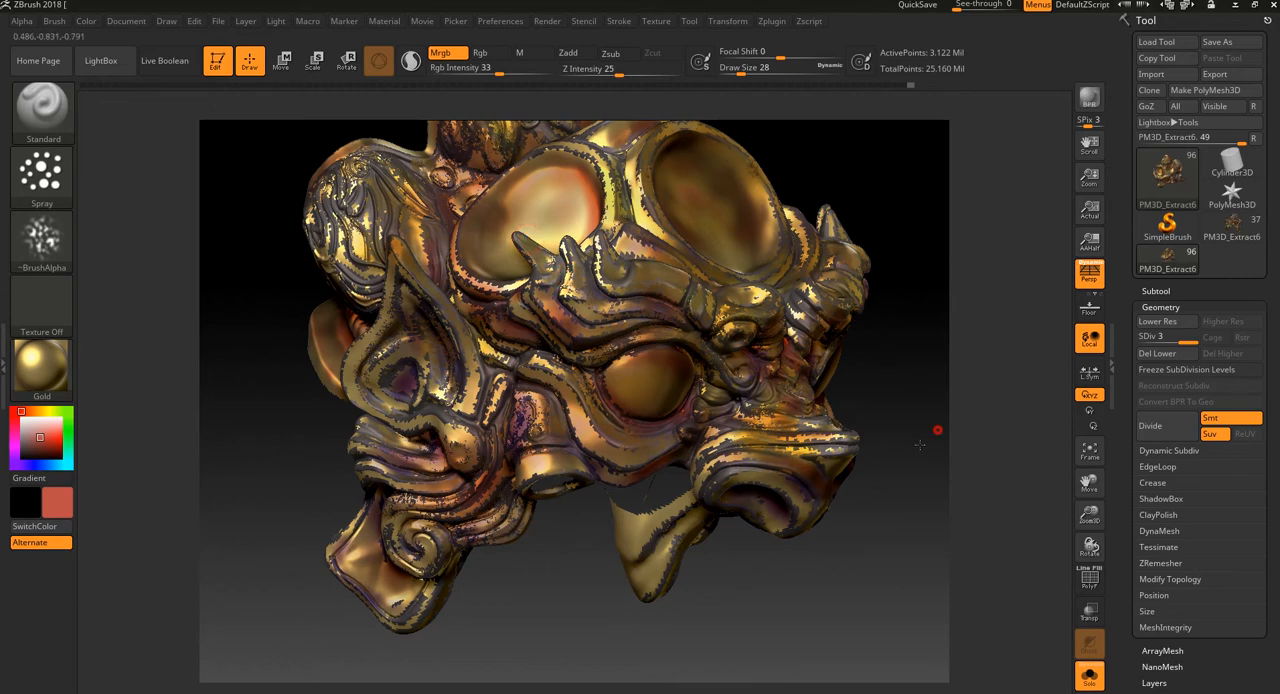
{"action": "mouse_move", "coordinate": [937, 431]}
{"action": "left_mouse_down"}
{"action": "mouse_move", "coordinate": [871, 480]}
{"action": "mouse_move", "coordinate": [722, 468]}
{"action": "left_mouse_up"}
{"action": "left_click_drag", "start_coordinate": [879, 455], "coordinate": [755, 430]}
{"action": "left_click_drag", "start_coordinate": [721, 578], "coordinate": [588, 652], "text": "alt"}
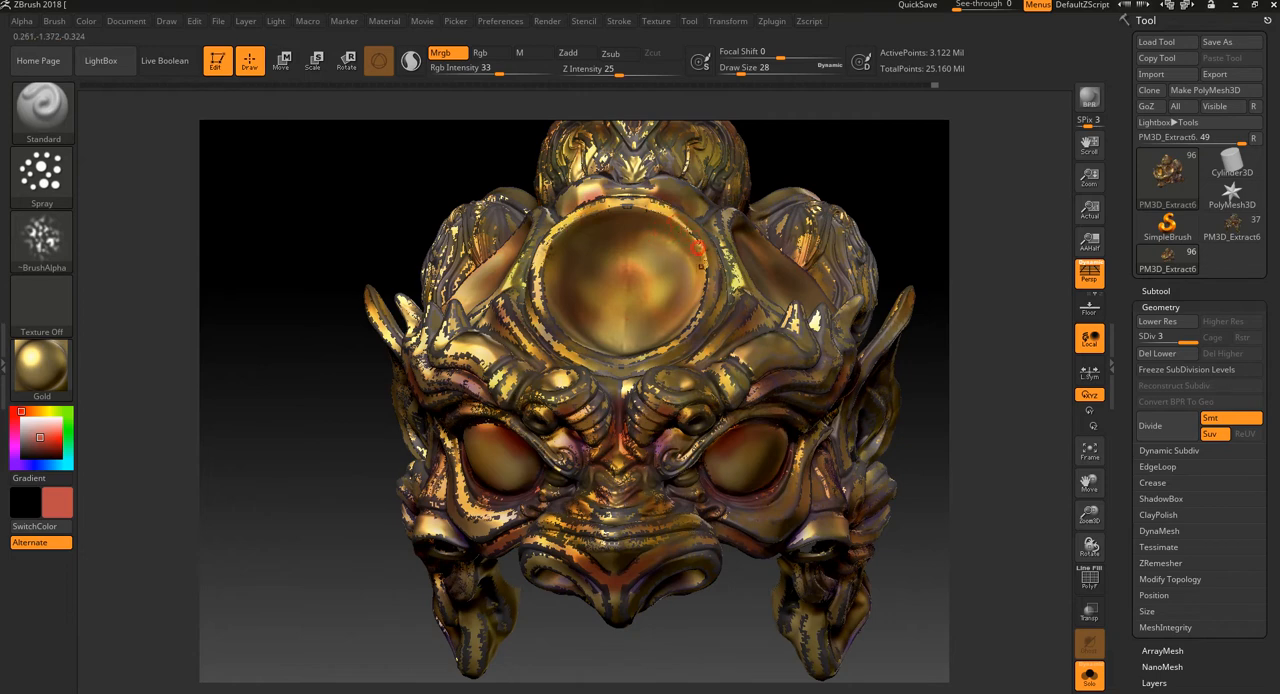
Step: Spray muted red speckles on the rim of the forehead disc and touch up the adjoining side surfaces
{"action": "left_click_drag", "start_coordinate": [713, 274], "coordinate": [716, 279]}
{"action": "left_click_drag", "start_coordinate": [908, 186], "coordinate": [856, 248], "text": "alt"}
{"action": "left_click_drag", "start_coordinate": [751, 292], "coordinate": [763, 307]}
{"action": "mouse_move", "coordinate": [800, 222]}
{"action": "left_mouse_down"}
{"action": "mouse_move", "coordinate": [709, 260]}
{"action": "mouse_move", "coordinate": [746, 183]}
{"action": "mouse_move", "coordinate": [674, 236]}
{"action": "left_mouse_up"}
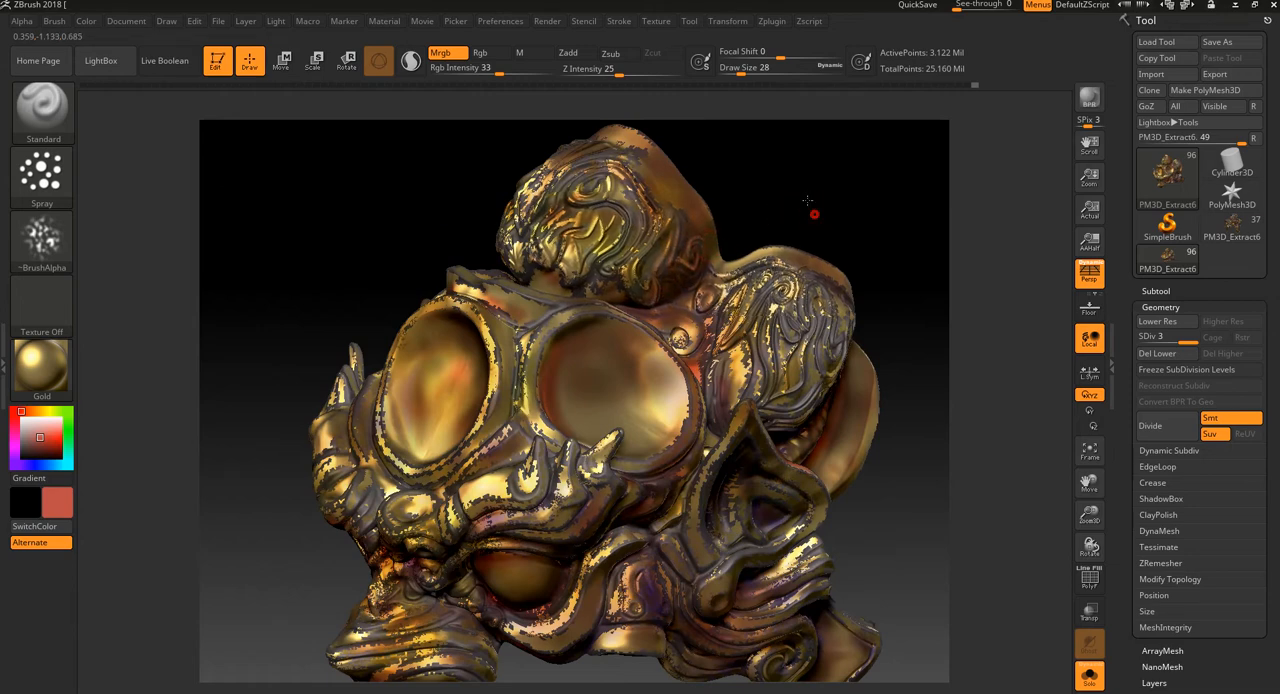
{"action": "left_click_drag", "start_coordinate": [817, 206], "coordinate": [866, 274]}
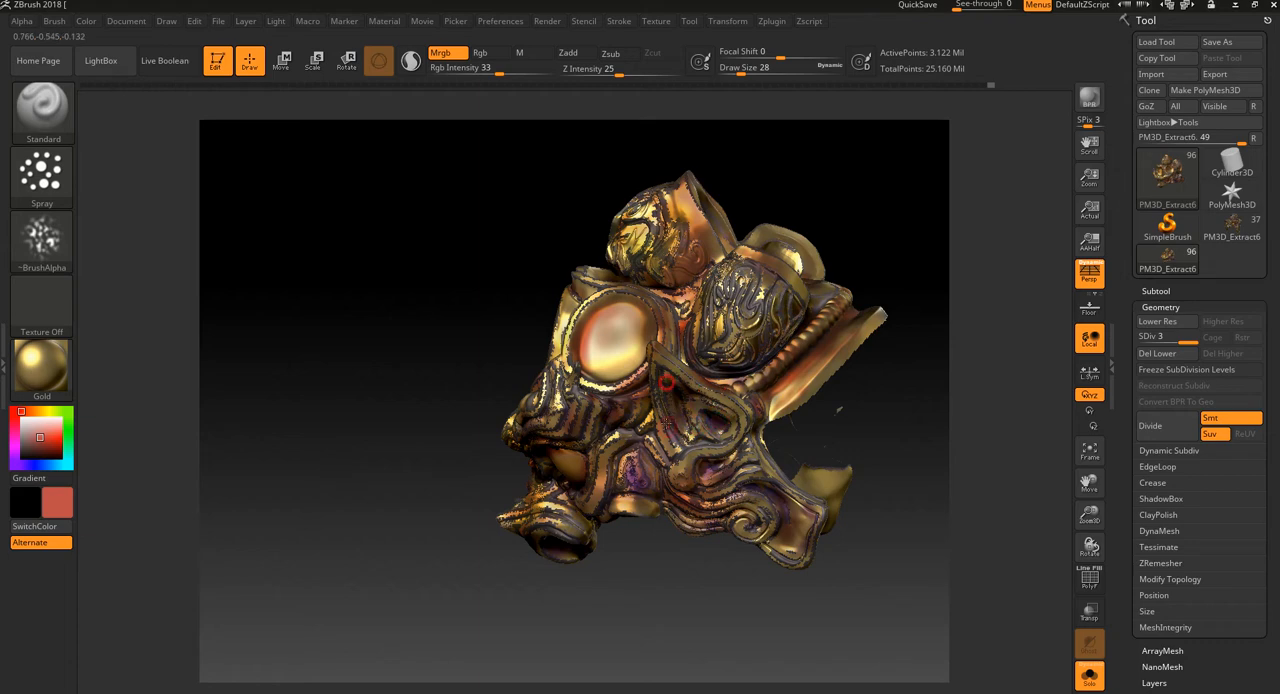
{"action": "left_click_drag", "start_coordinate": [574, 580], "coordinate": [712, 556]}
Step: Switch the material to MatCap Metal01 and spray fine speckles over the crest's carved ridges at draw size 16
{"action": "left_click", "coordinate": [53, 366]}
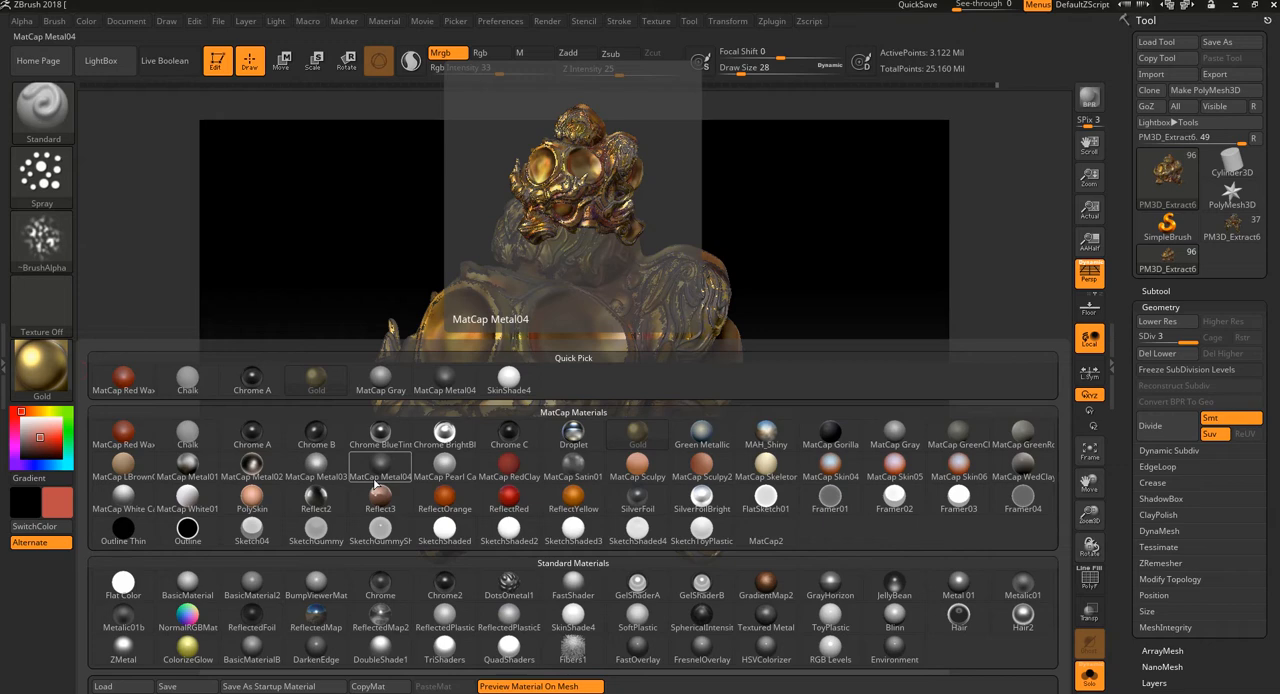
{"action": "left_click", "coordinate": [196, 466]}
{"action": "left_click_drag", "start_coordinate": [770, 235], "coordinate": [921, 240]}
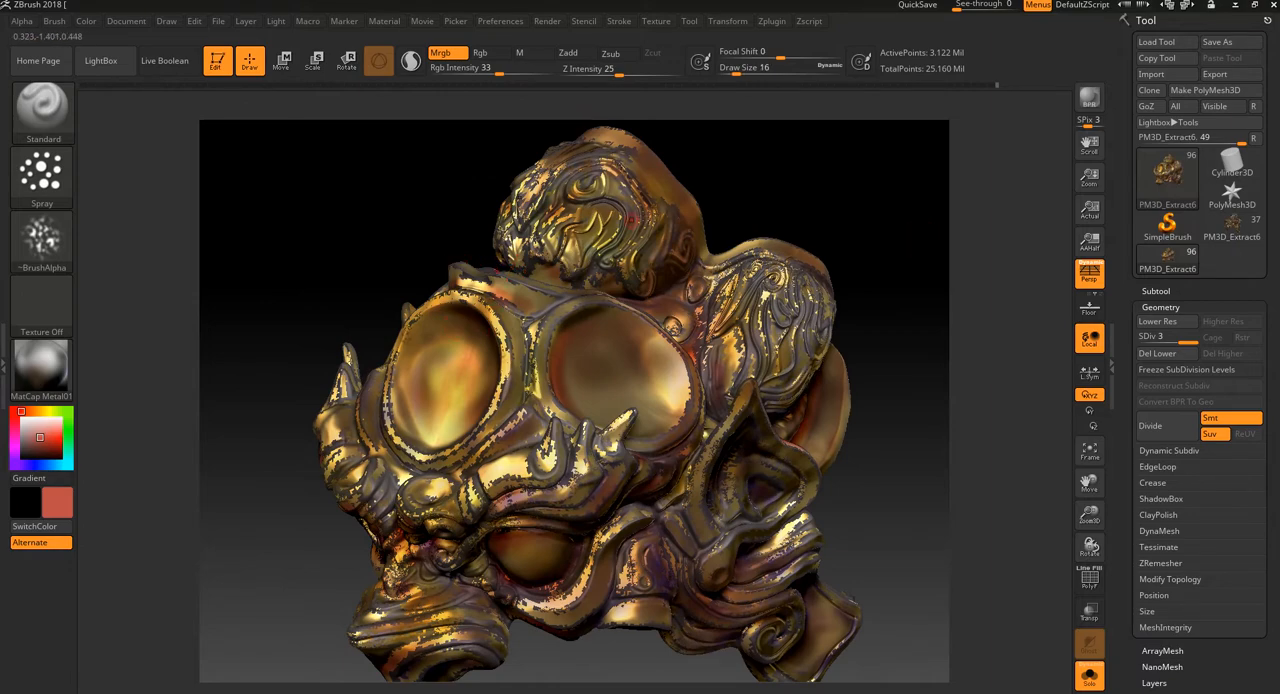
{"action": "mouse_move", "coordinate": [749, 174]}
{"action": "left_mouse_down"}
{"action": "mouse_move", "coordinate": [760, 169]}
{"action": "mouse_move", "coordinate": [809, 229]}
{"action": "mouse_move", "coordinate": [834, 135]}
{"action": "mouse_move", "coordinate": [820, 263]}
{"action": "left_mouse_up"}
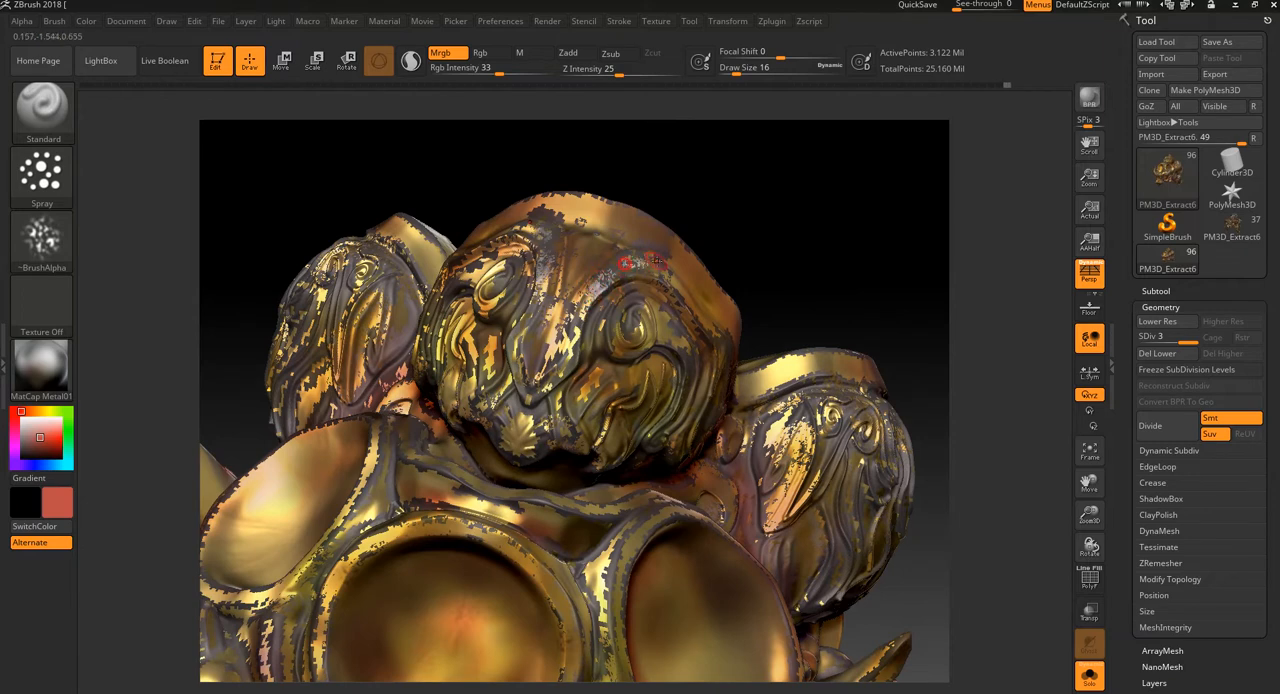
{"action": "key", "text": "ctrl"}
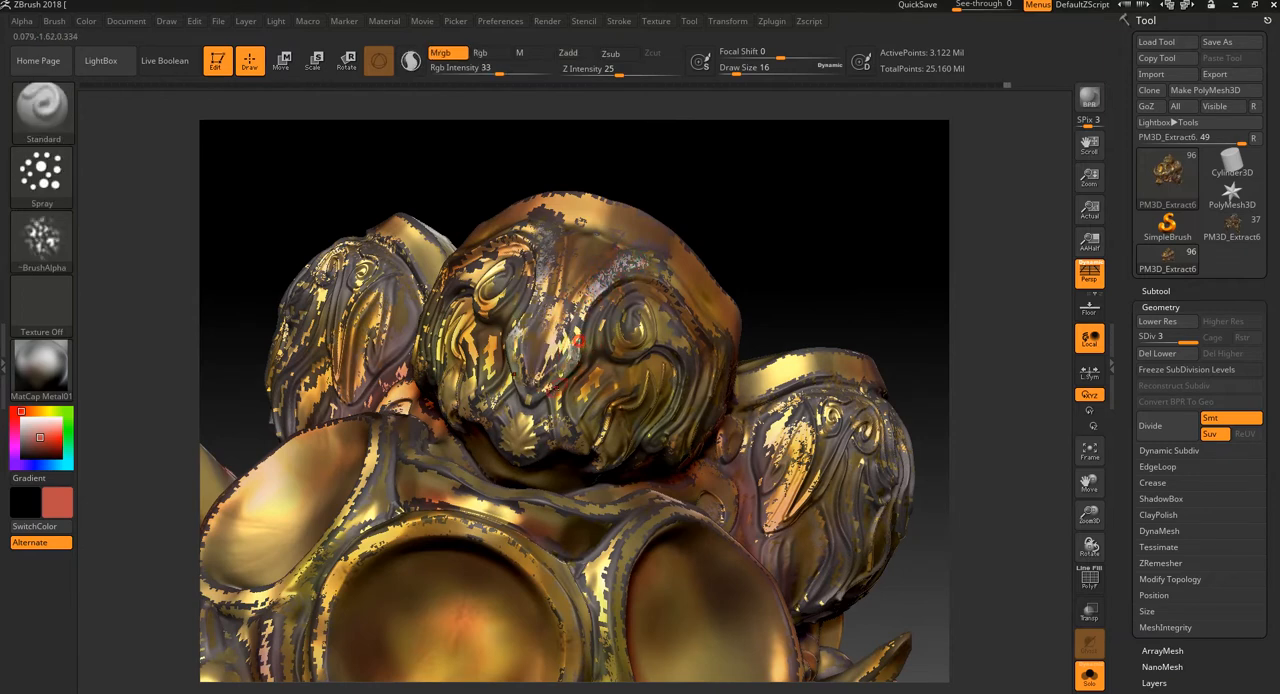
{"action": "mouse_move", "coordinate": [795, 237]}
{"action": "left_mouse_down"}
{"action": "mouse_move", "coordinate": [763, 303]}
{"action": "mouse_move", "coordinate": [797, 240]}
{"action": "left_mouse_up"}
Step: Undo the red test strokes across the forehead disc and choose a light yellow-green paint colour
{"action": "left_click_drag", "start_coordinate": [604, 402], "coordinate": [465, 549]}
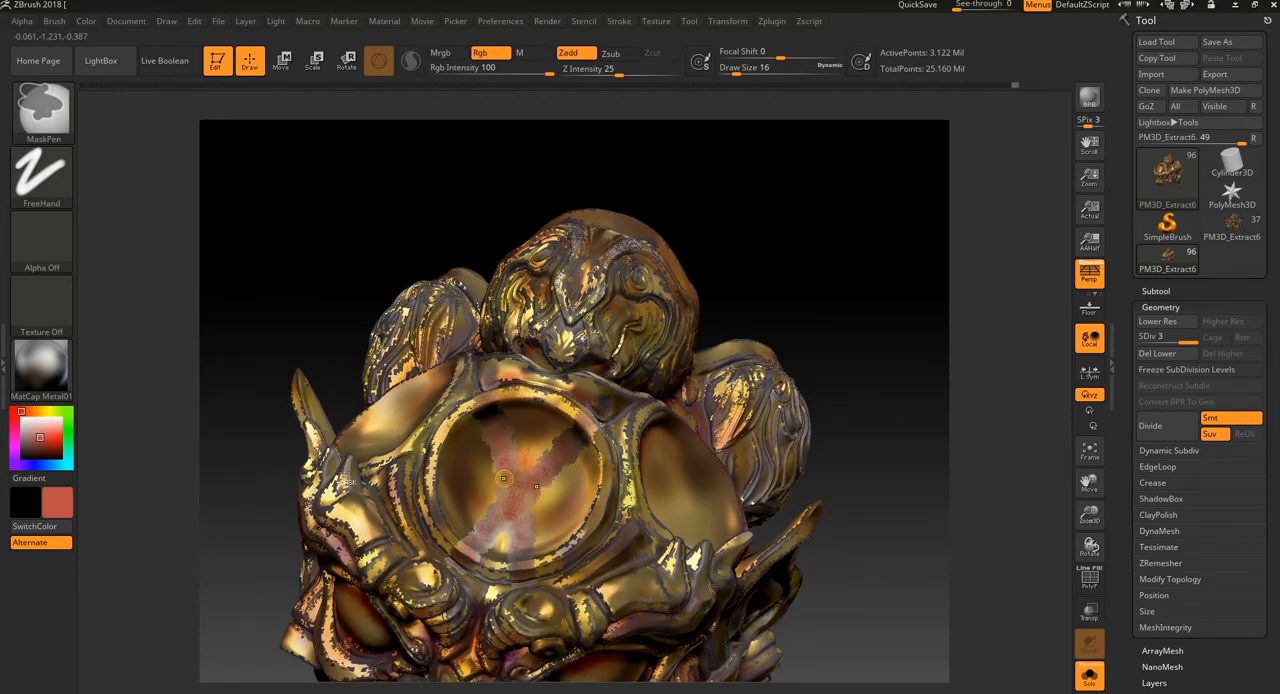
{"action": "key", "text": "ctrl+z"}
{"action": "left_click", "coordinate": [44, 424]}
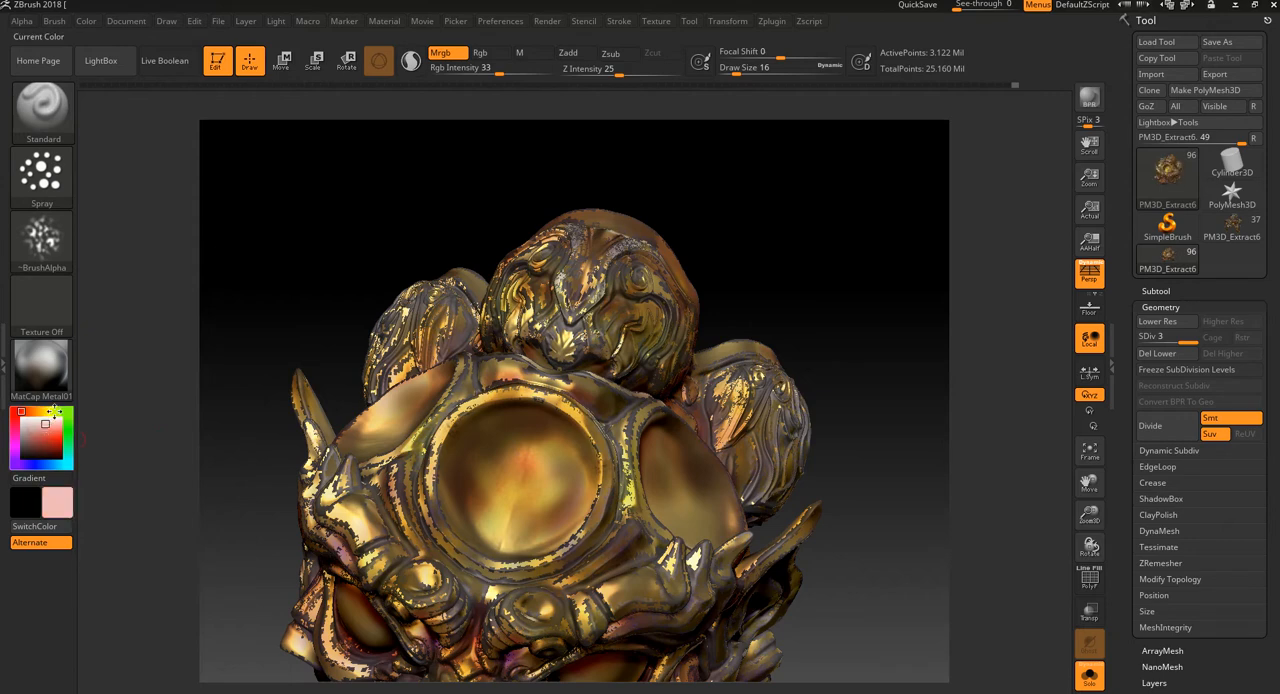
{"action": "left_click", "coordinate": [56, 412]}
{"action": "left_click", "coordinate": [49, 430]}
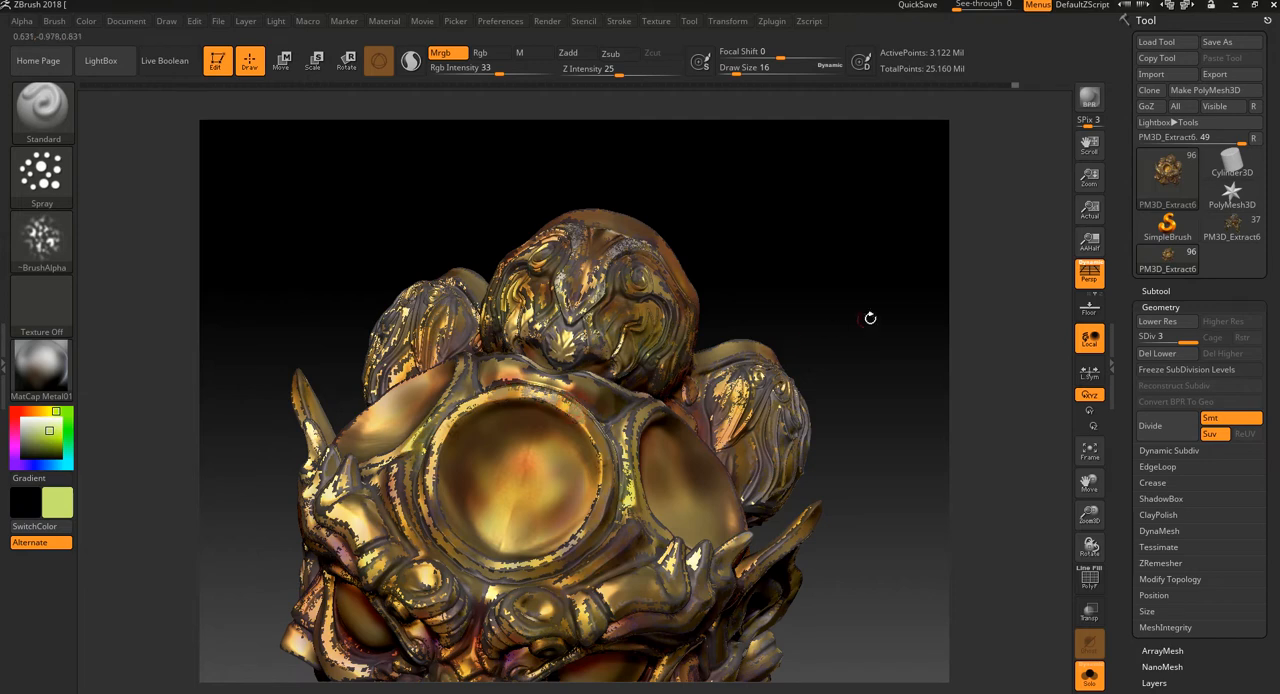
Step: Try spraying crossing yellow-green strokes inside the forehead disc
{"action": "left_click_drag", "start_coordinate": [871, 314], "coordinate": [866, 276]}
{"action": "left_click_drag", "start_coordinate": [925, 354], "coordinate": [954, 355]}
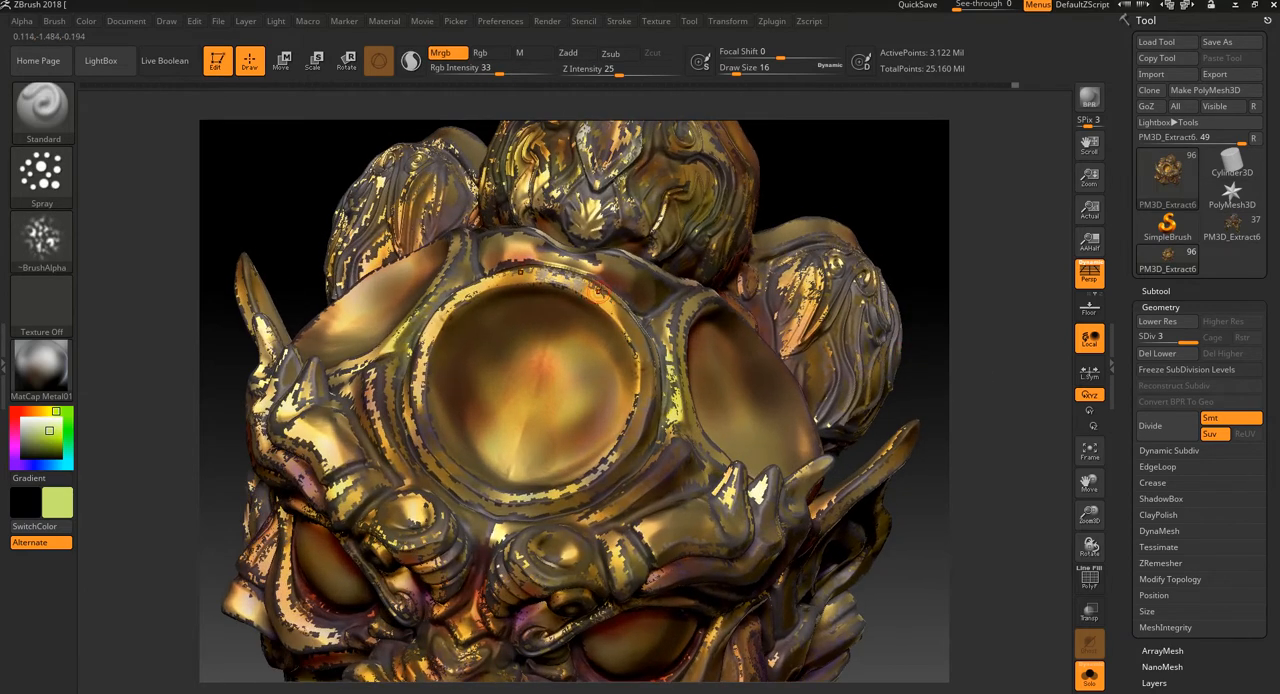
{"action": "left_click_drag", "start_coordinate": [576, 339], "coordinate": [443, 505]}
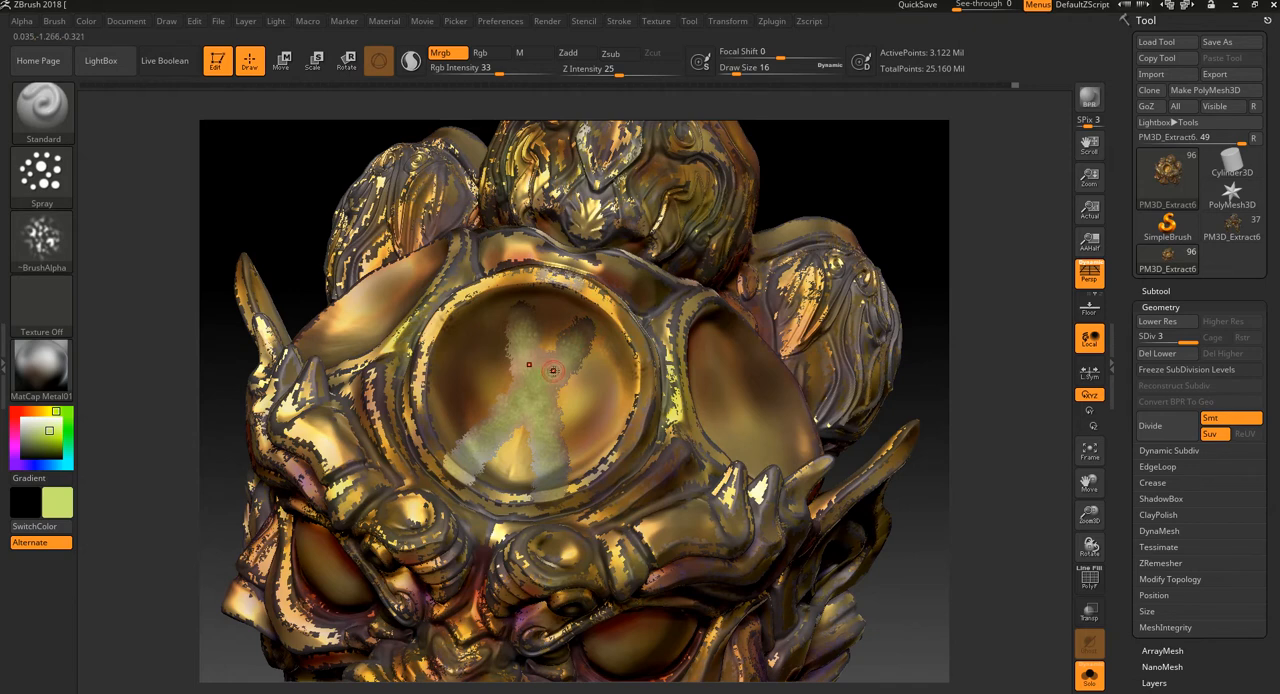
{"action": "key", "text": "ctrl+z"}
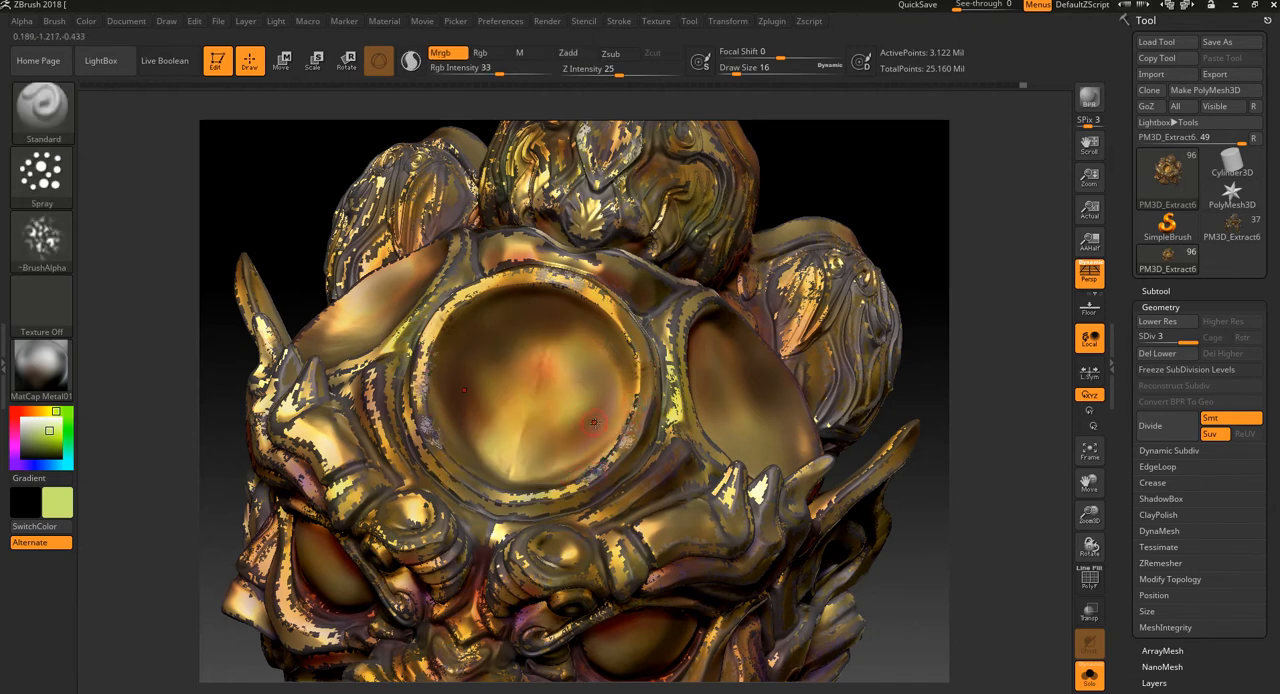
Step: Spray yellow-green metallic speckles around the forehead disc's rim and enlarge the draw size to 44
{"action": "left_click_drag", "start_coordinate": [587, 436], "coordinate": [582, 432]}
{"action": "left_click_drag", "start_coordinate": [514, 509], "coordinate": [535, 498]}
{"action": "left_click_drag", "start_coordinate": [923, 561], "coordinate": [951, 477]}
{"action": "key", "text": "["}
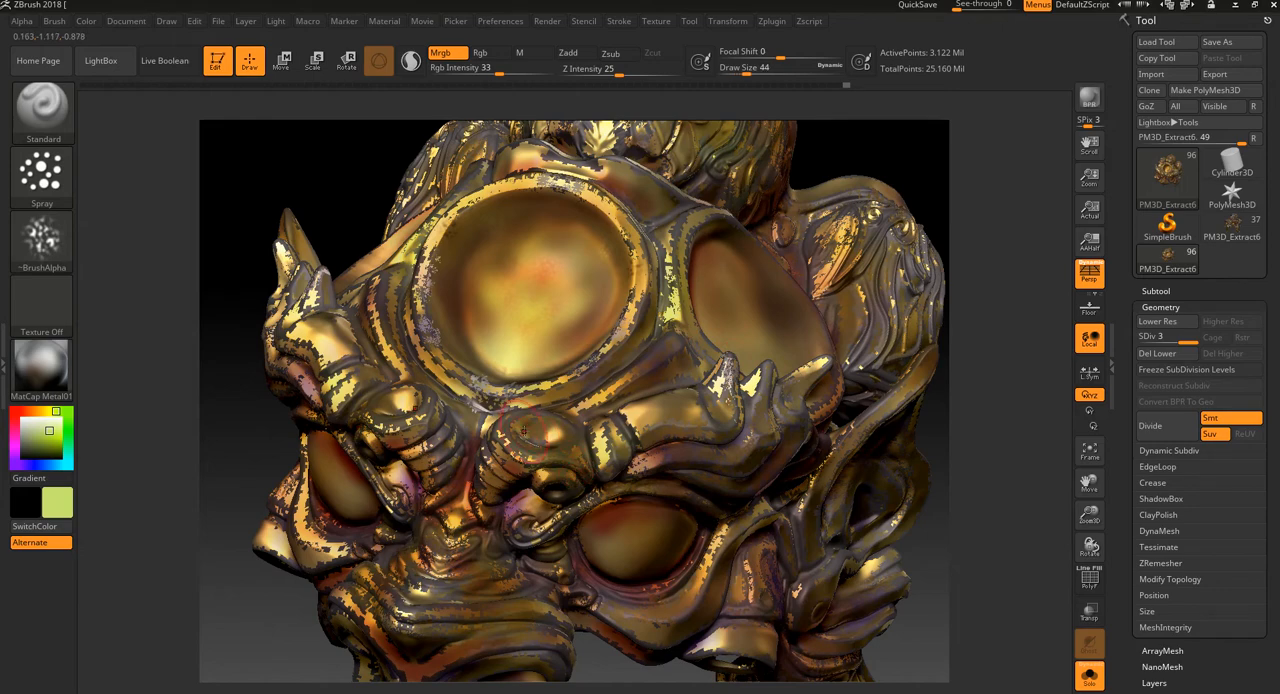
Step: Spray yellow-green speckles over the crest, brow curls and nose with the draw size raised to 68
{"action": "mouse_move", "coordinate": [999, 222]}
{"action": "left_mouse_down"}
{"action": "mouse_move", "coordinate": [993, 186]}
{"action": "mouse_move", "coordinate": [951, 191]}
{"action": "mouse_move", "coordinate": [928, 227]}
{"action": "left_mouse_up"}
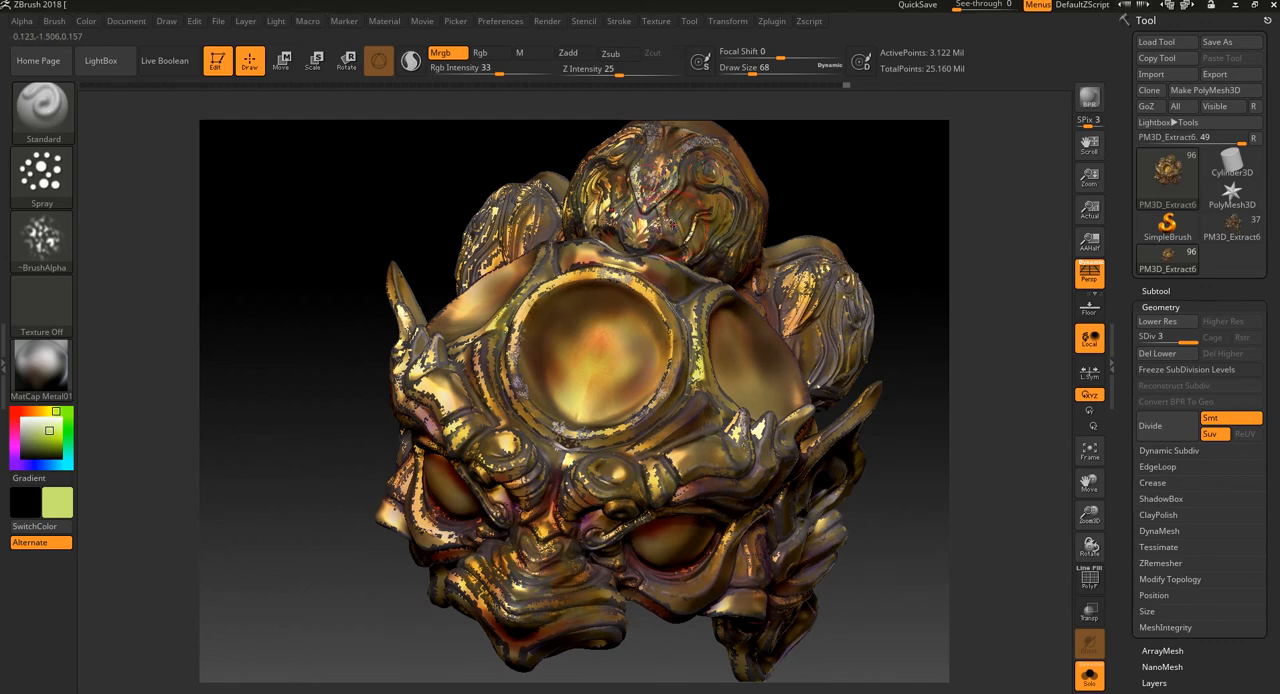
{"action": "left_click_drag", "start_coordinate": [373, 616], "coordinate": [378, 570]}
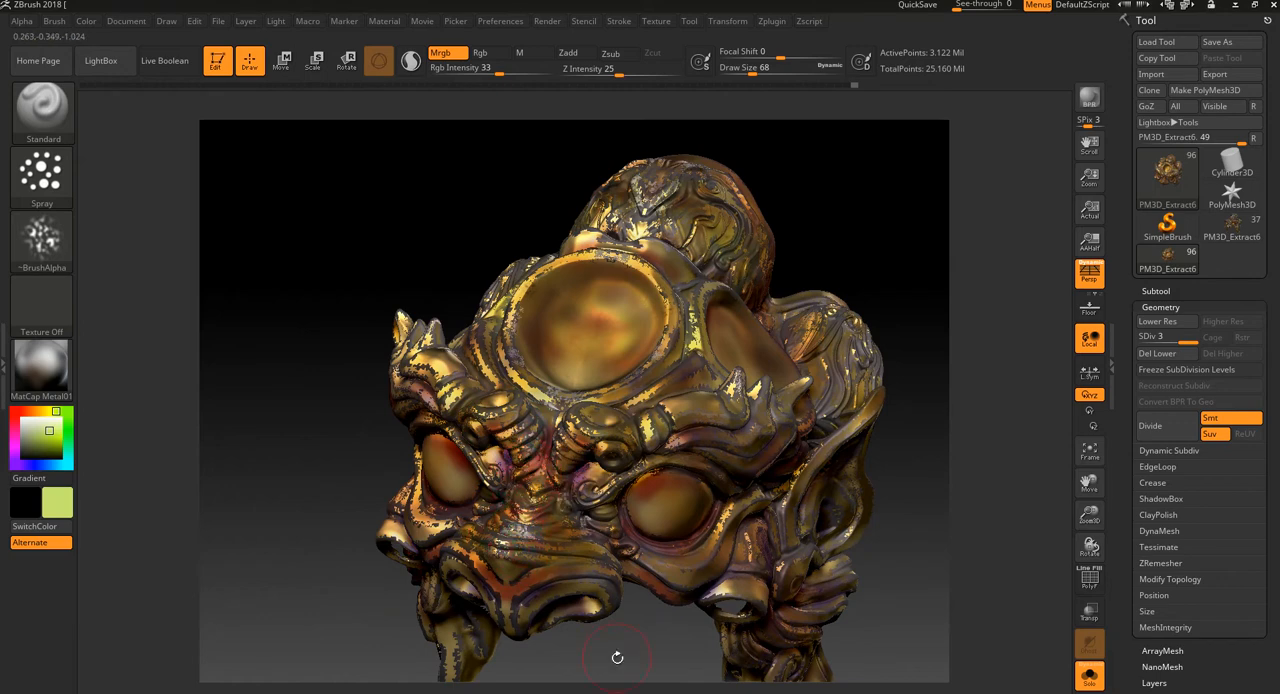
{"action": "mouse_move", "coordinate": [617, 657]}
{"action": "left_mouse_down"}
{"action": "mouse_move", "coordinate": [614, 586]}
{"action": "mouse_move", "coordinate": [572, 504]}
{"action": "left_mouse_up"}
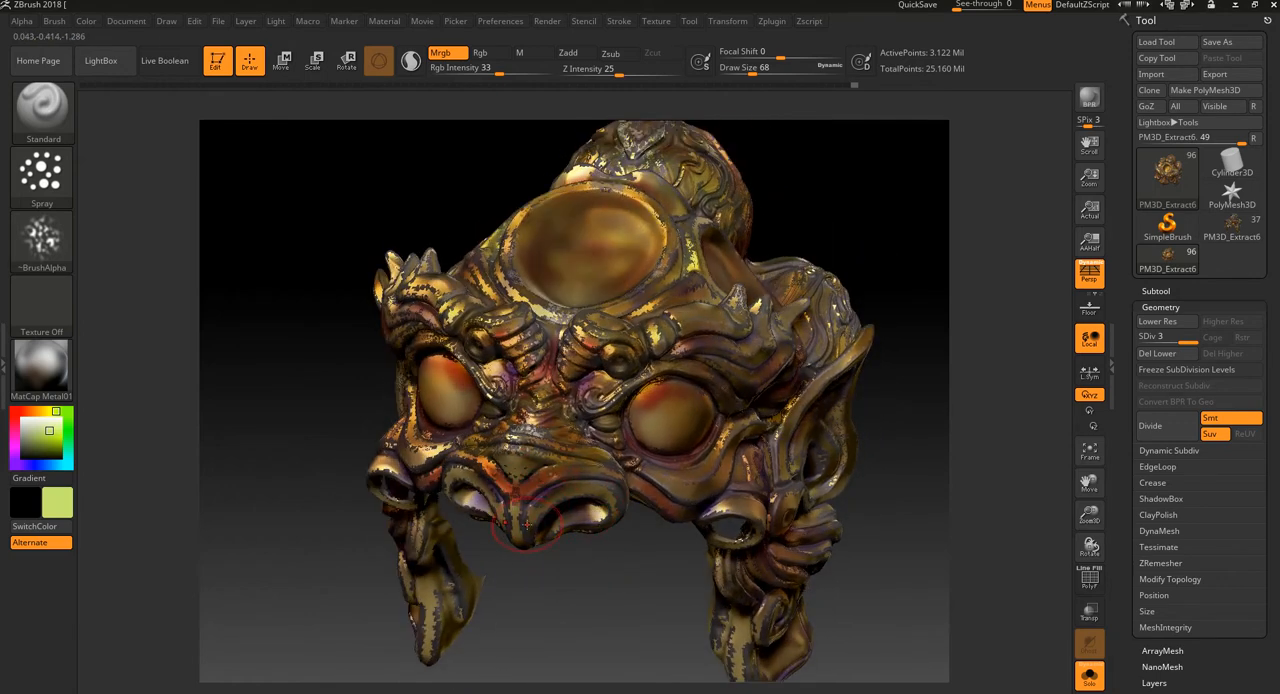
{"action": "left_click_drag", "start_coordinate": [571, 578], "coordinate": [545, 569]}
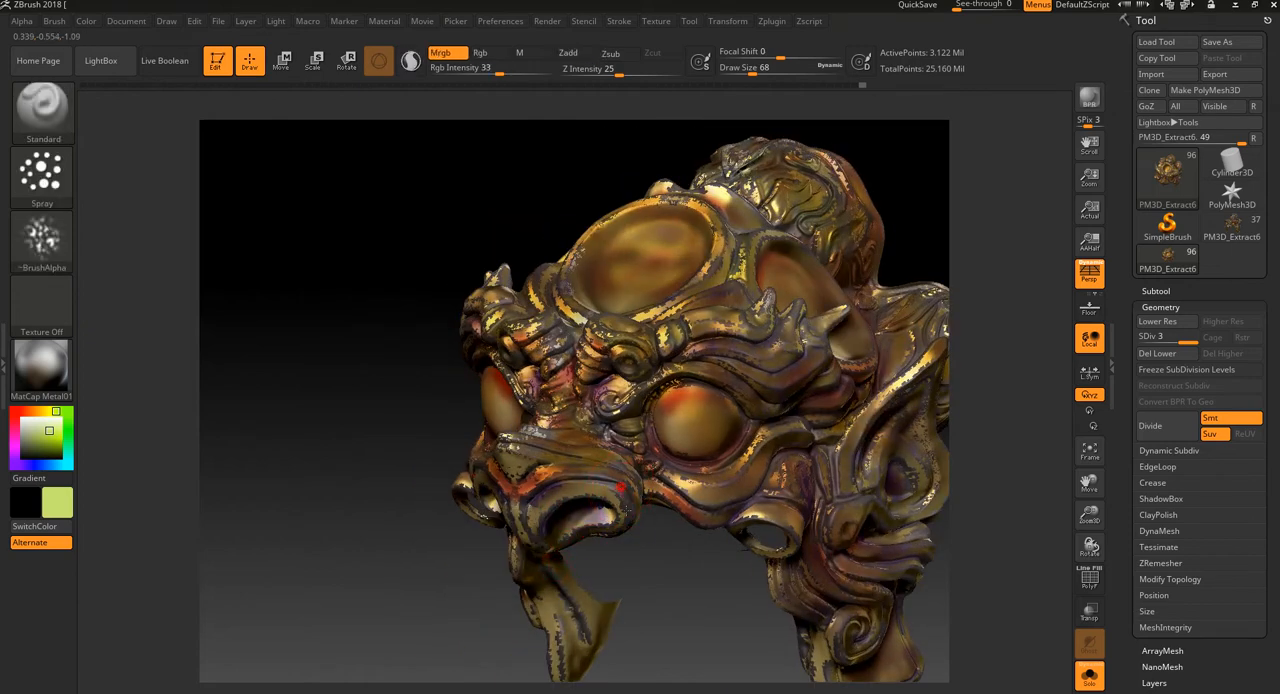
Step: Spray speckles around the eye and cheek, and over the ear and lower side curls, reducing the draw size to 40
{"action": "left_click_drag", "start_coordinate": [706, 613], "coordinate": [778, 553]}
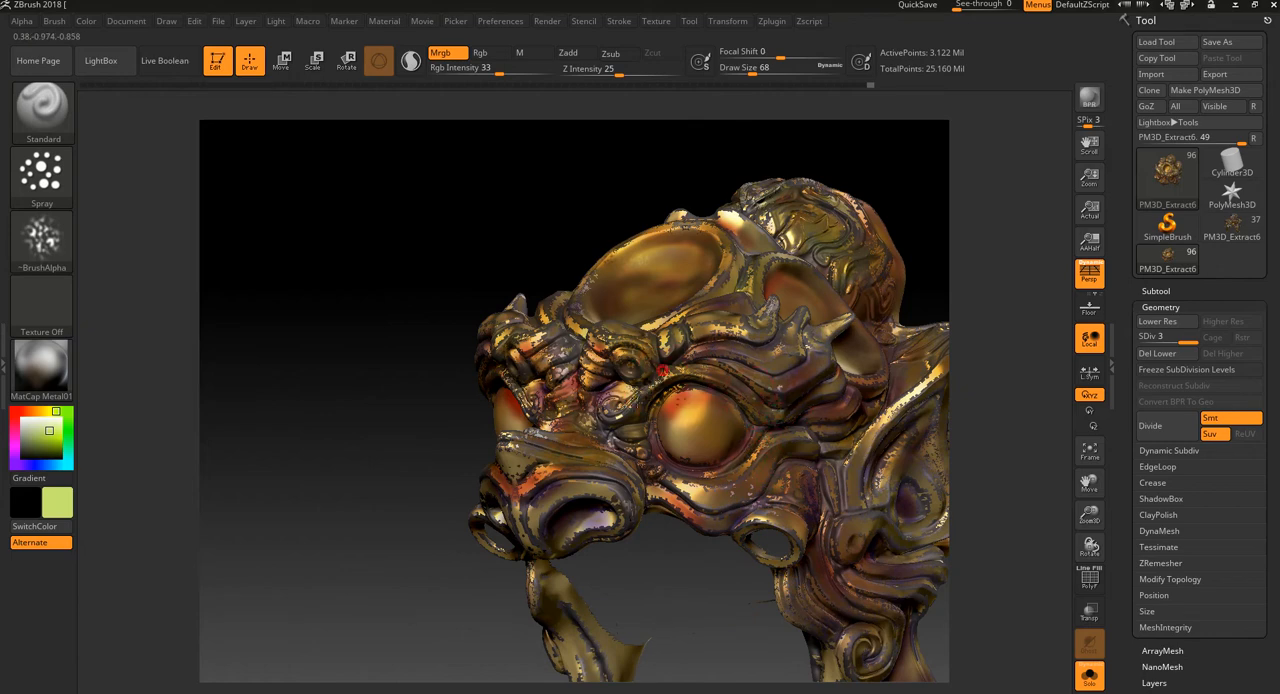
{"action": "mouse_move", "coordinate": [697, 597]}
{"action": "left_mouse_down"}
{"action": "mouse_move", "coordinate": [686, 605]}
{"action": "mouse_move", "coordinate": [831, 473]}
{"action": "left_mouse_up"}
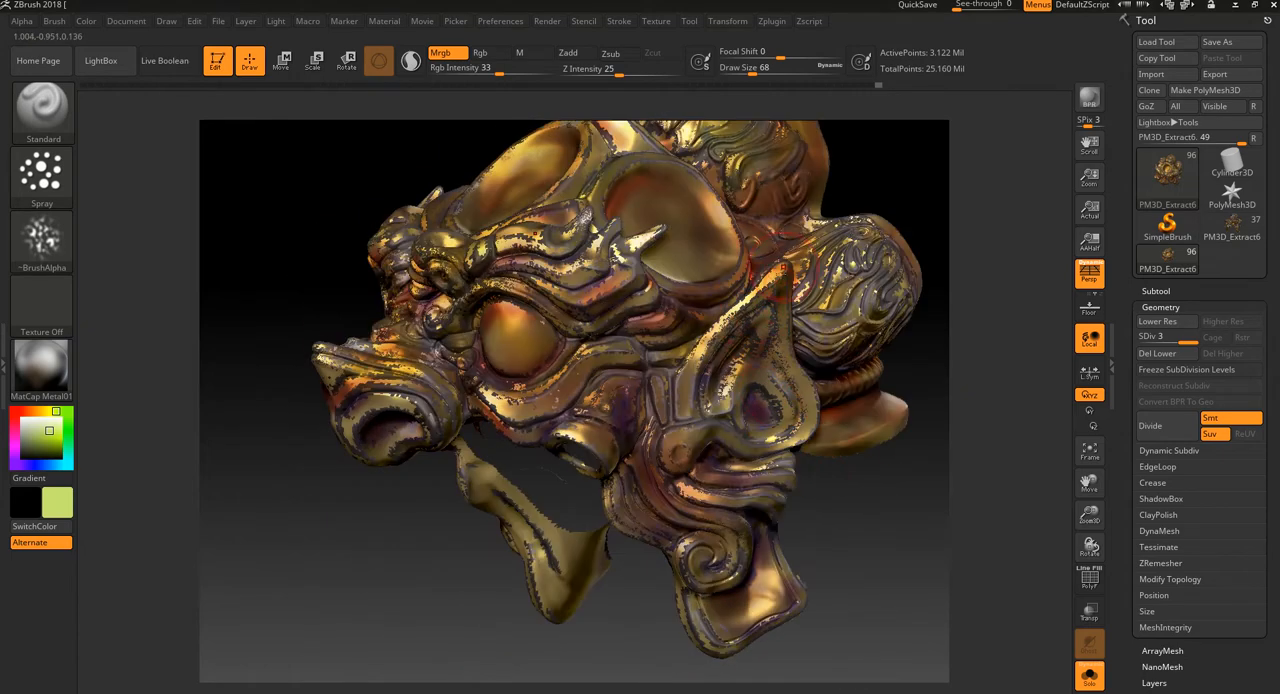
{"action": "key", "text": "shift"}
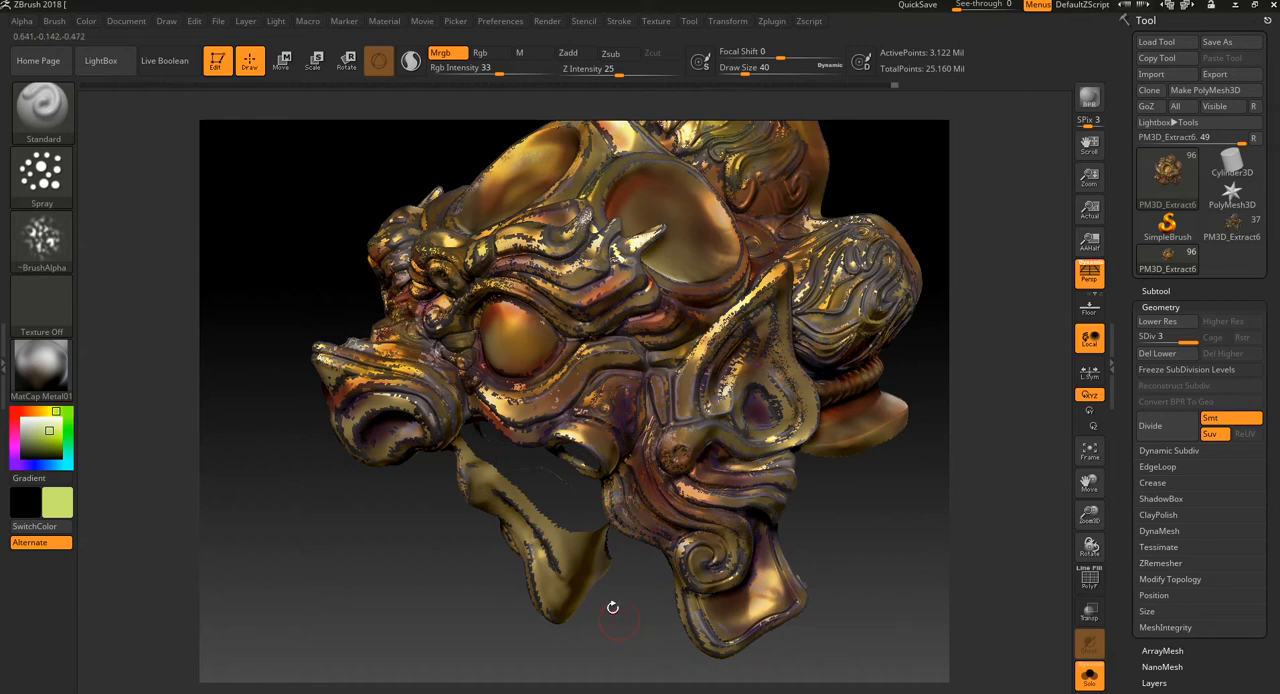
{"action": "left_click_drag", "start_coordinate": [613, 607], "coordinate": [594, 574]}
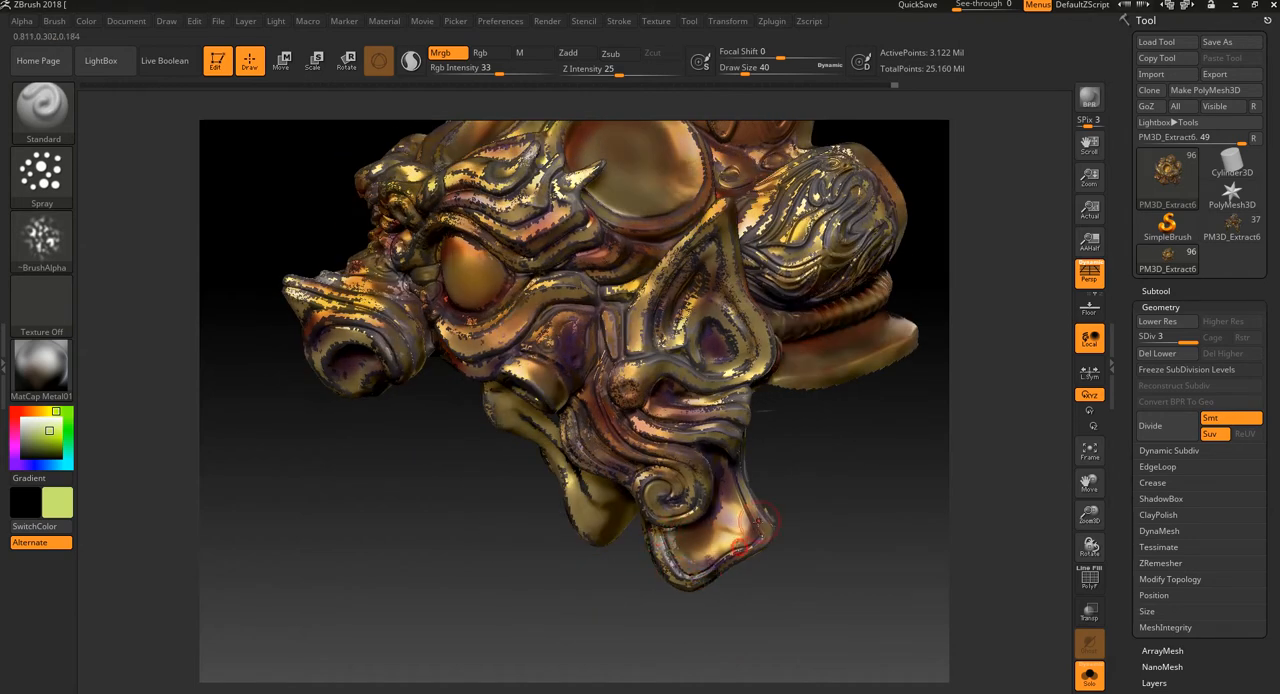
{"action": "left_click_drag", "start_coordinate": [794, 417], "coordinate": [793, 461]}
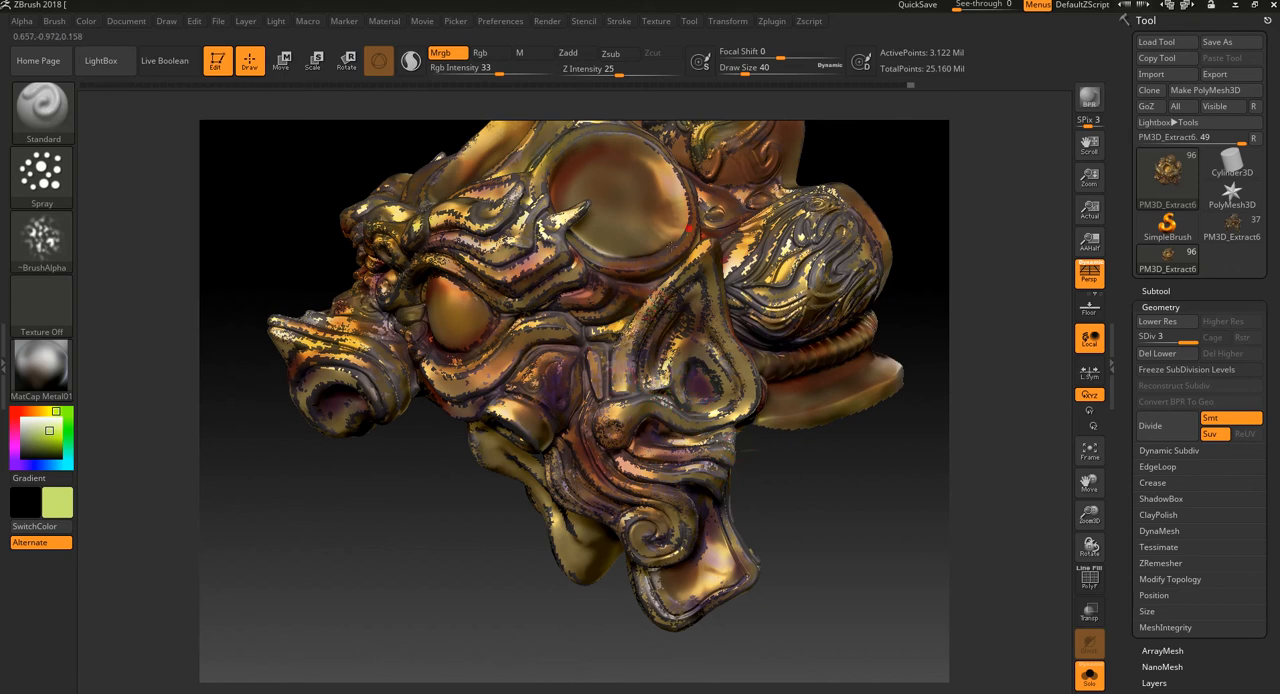
Step: Speckle the side disc's rim and nearby horn, and spray yellow-green across the inside of the forehead disc
{"action": "left_click_drag", "start_coordinate": [467, 472], "coordinate": [457, 598], "text": "alt"}
{"action": "left_click_drag", "start_coordinate": [581, 280], "coordinate": [652, 285]}
{"action": "left_click_drag", "start_coordinate": [856, 195], "coordinate": [625, 493]}
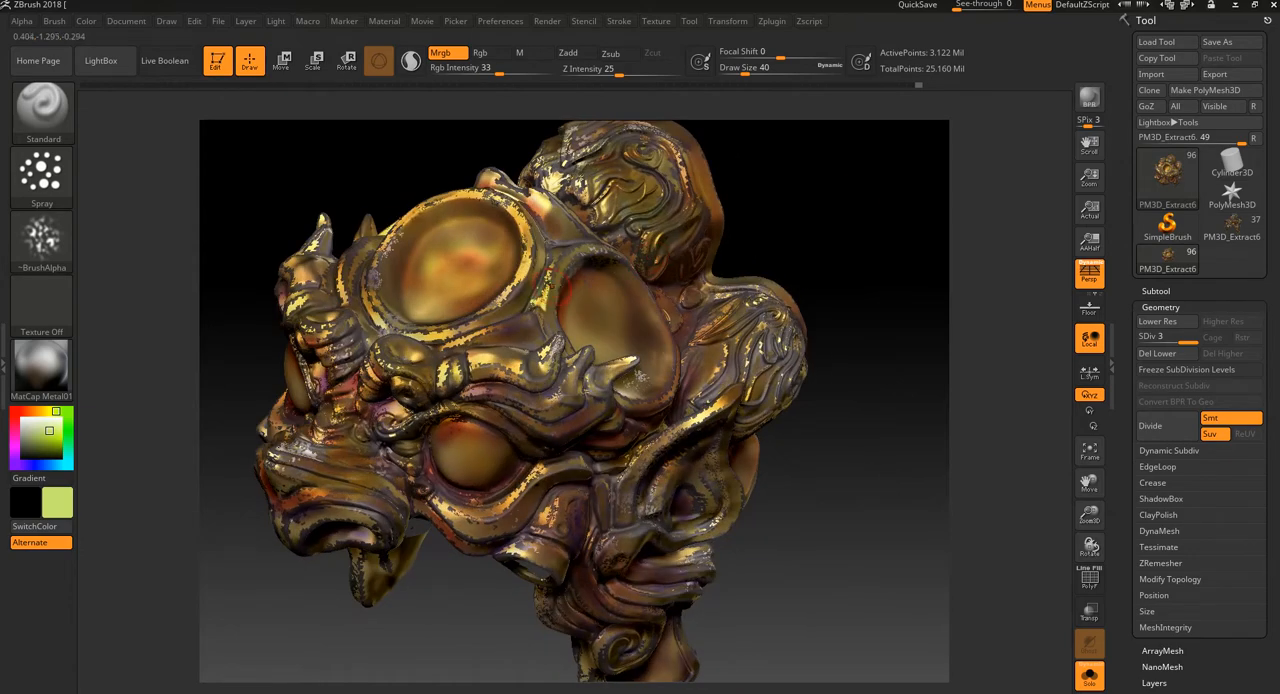
{"action": "left_click_drag", "start_coordinate": [497, 240], "coordinate": [463, 287]}
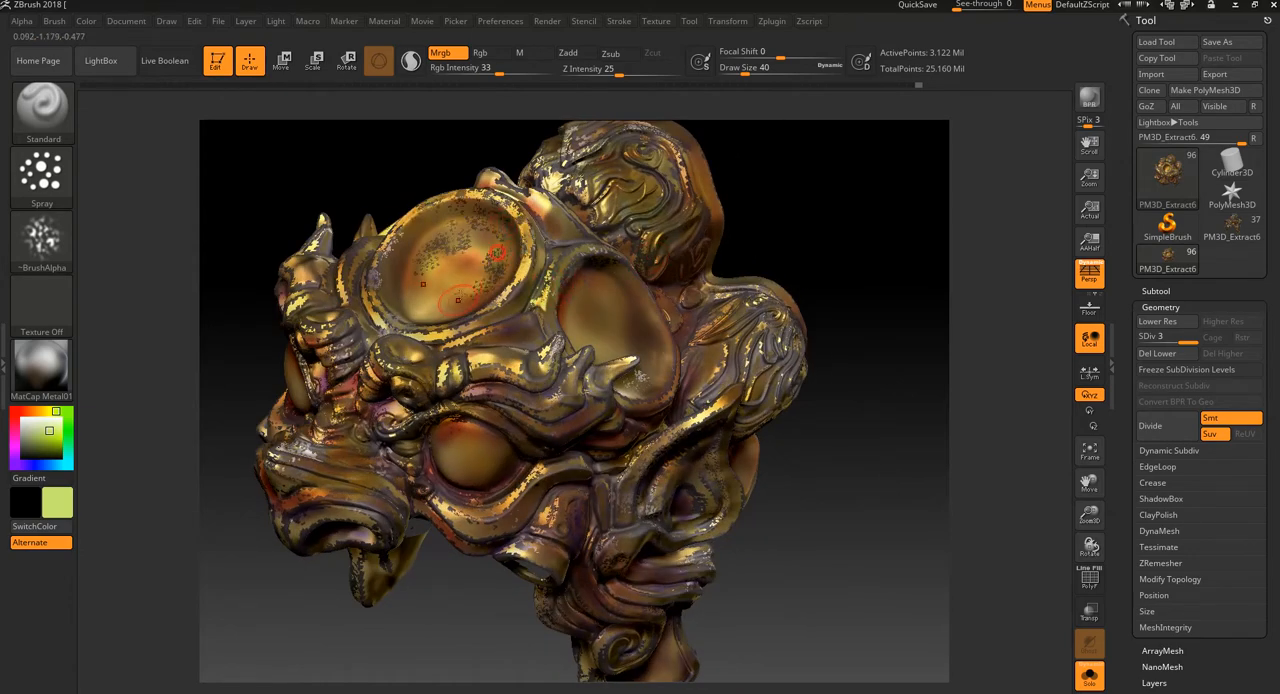
Step: Spray yellow-green speckles along the crest's back rim, the rear edges of the side curls and the beaded band
{"action": "left_click_drag", "start_coordinate": [833, 292], "coordinate": [732, 301]}
{"action": "left_click_drag", "start_coordinate": [864, 204], "coordinate": [861, 332], "text": "alt"}
{"action": "mouse_move", "coordinate": [812, 258]}
{"action": "left_mouse_down"}
{"action": "mouse_move", "coordinate": [795, 244]}
{"action": "mouse_move", "coordinate": [860, 268]}
{"action": "left_mouse_up"}
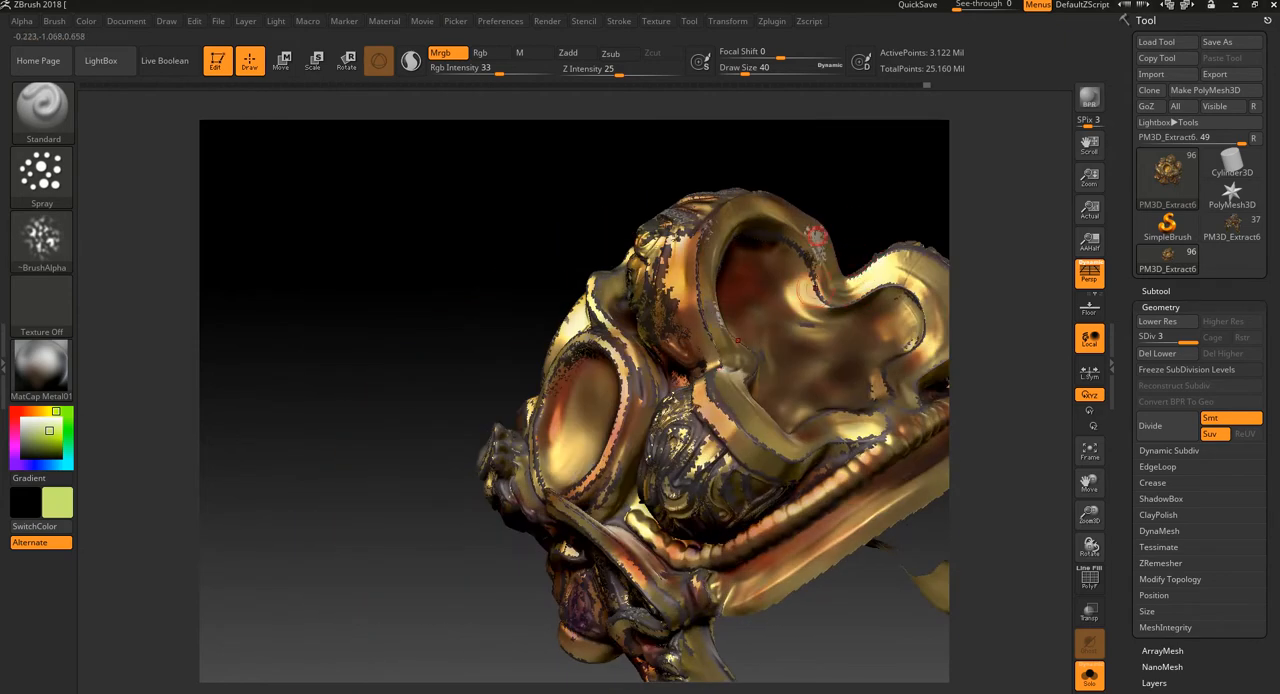
{"action": "left_click_drag", "start_coordinate": [817, 634], "coordinate": [775, 628]}
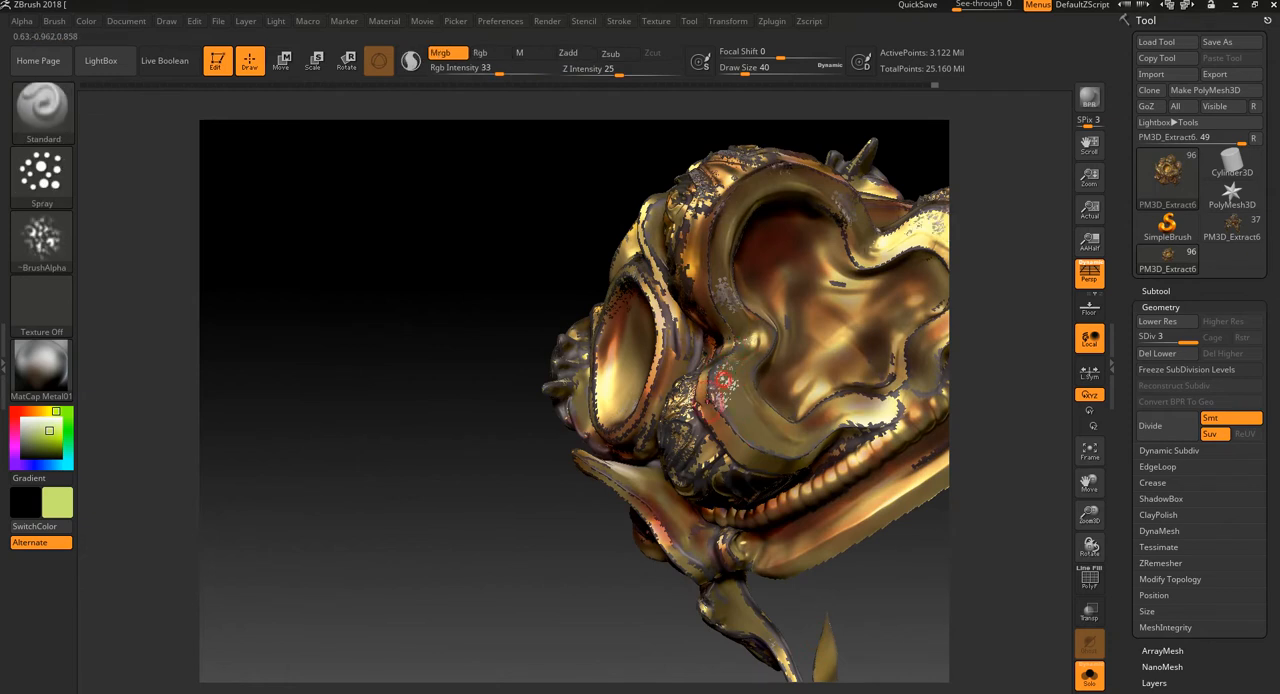
{"action": "mouse_move", "coordinate": [825, 640]}
{"action": "left_mouse_down"}
{"action": "mouse_move", "coordinate": [794, 571]}
{"action": "mouse_move", "coordinate": [792, 445]}
{"action": "left_mouse_up"}
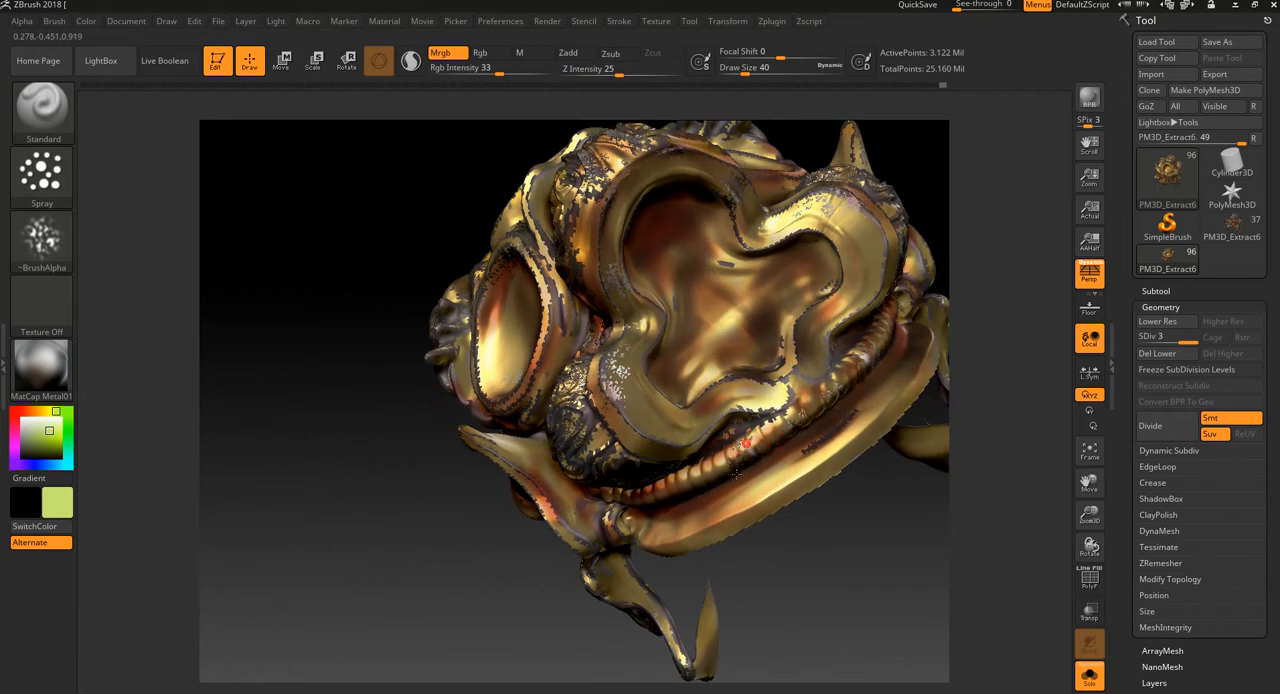
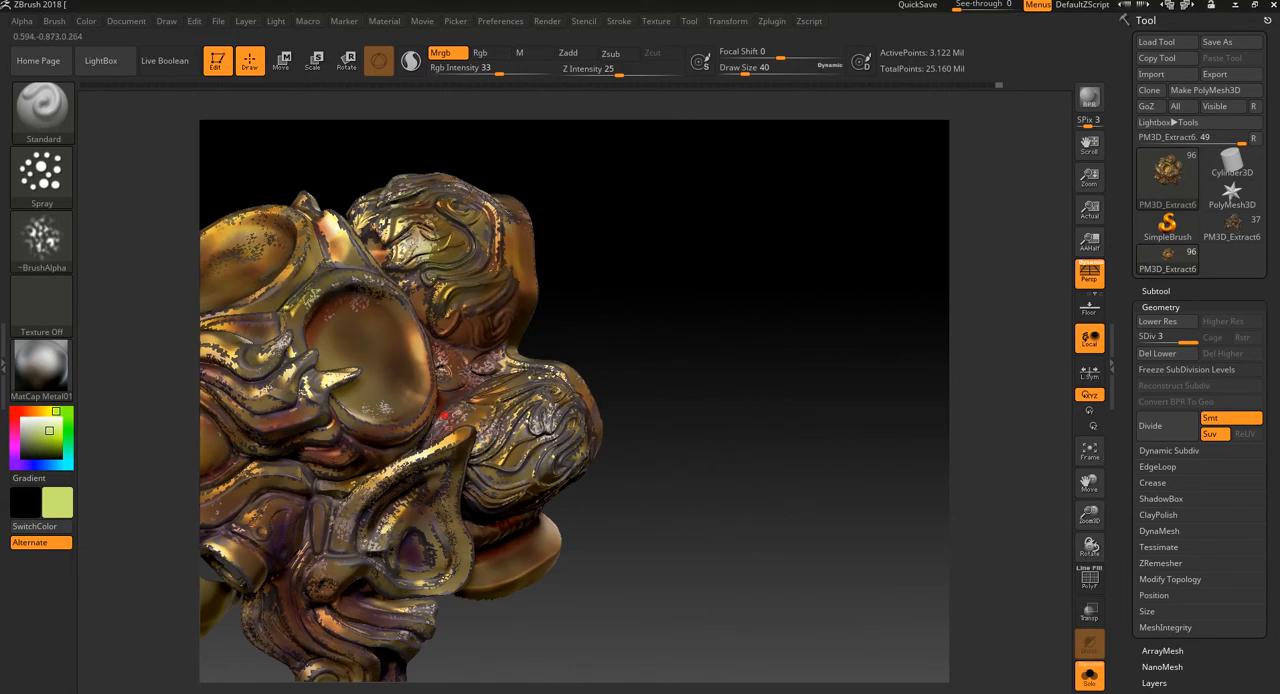
Step: Spray yellow-green speckles over the brow ridge by the side disc and along the upper eyelid
{"action": "mouse_move", "coordinate": [662, 406]}
{"action": "left_mouse_down"}
{"action": "mouse_move", "coordinate": [612, 356]}
{"action": "mouse_move", "coordinate": [823, 317]}
{"action": "left_mouse_up"}
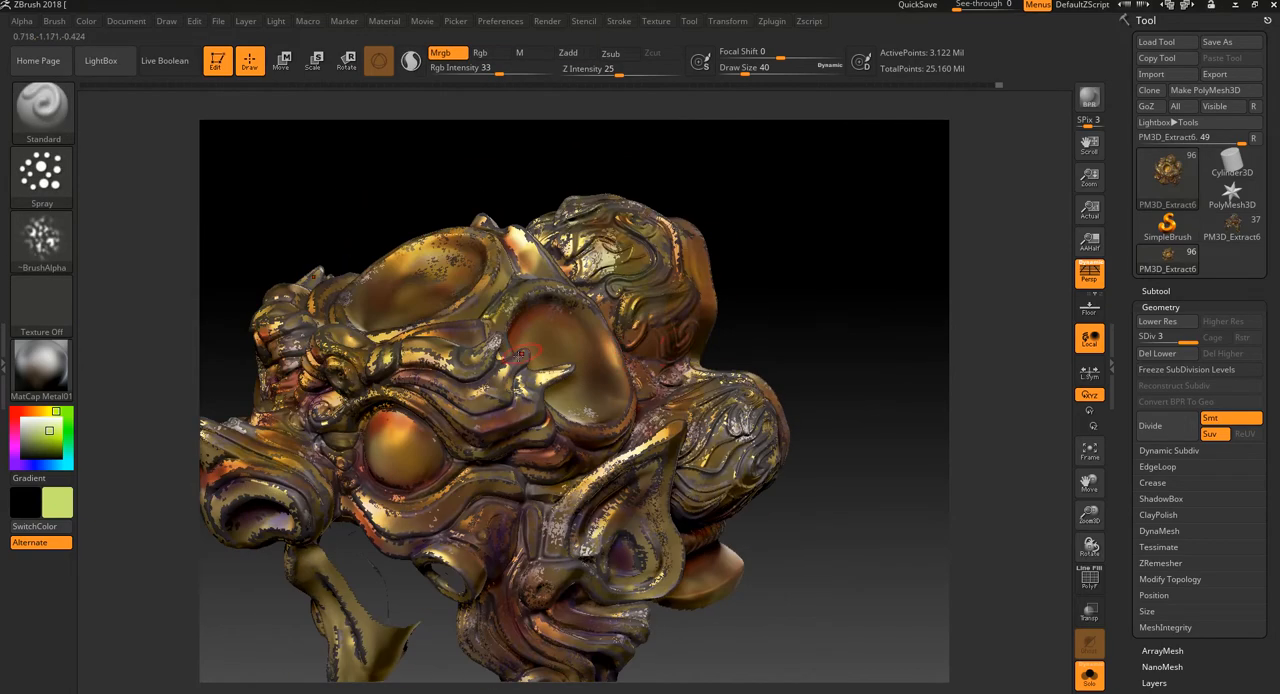
{"action": "left_click_drag", "start_coordinate": [812, 274], "coordinate": [892, 229], "text": "alt"}
{"action": "left_click_drag", "start_coordinate": [827, 254], "coordinate": [891, 234]}
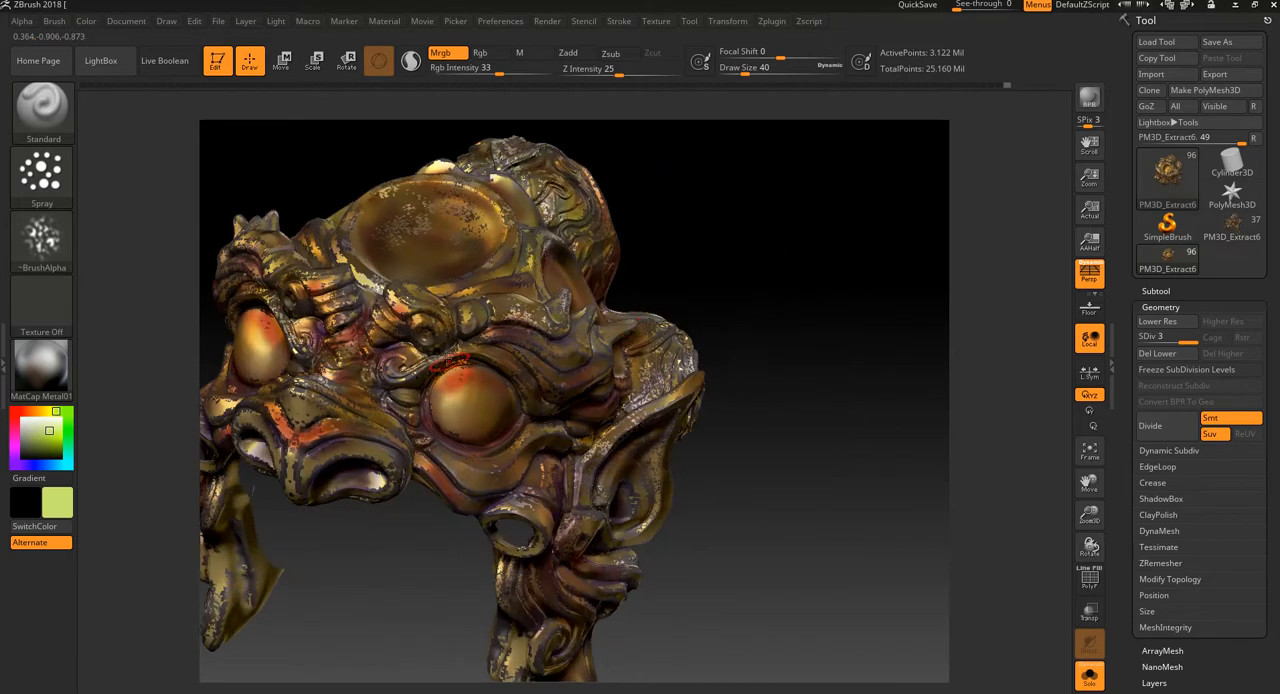
{"action": "left_click_drag", "start_coordinate": [700, 268], "coordinate": [842, 256]}
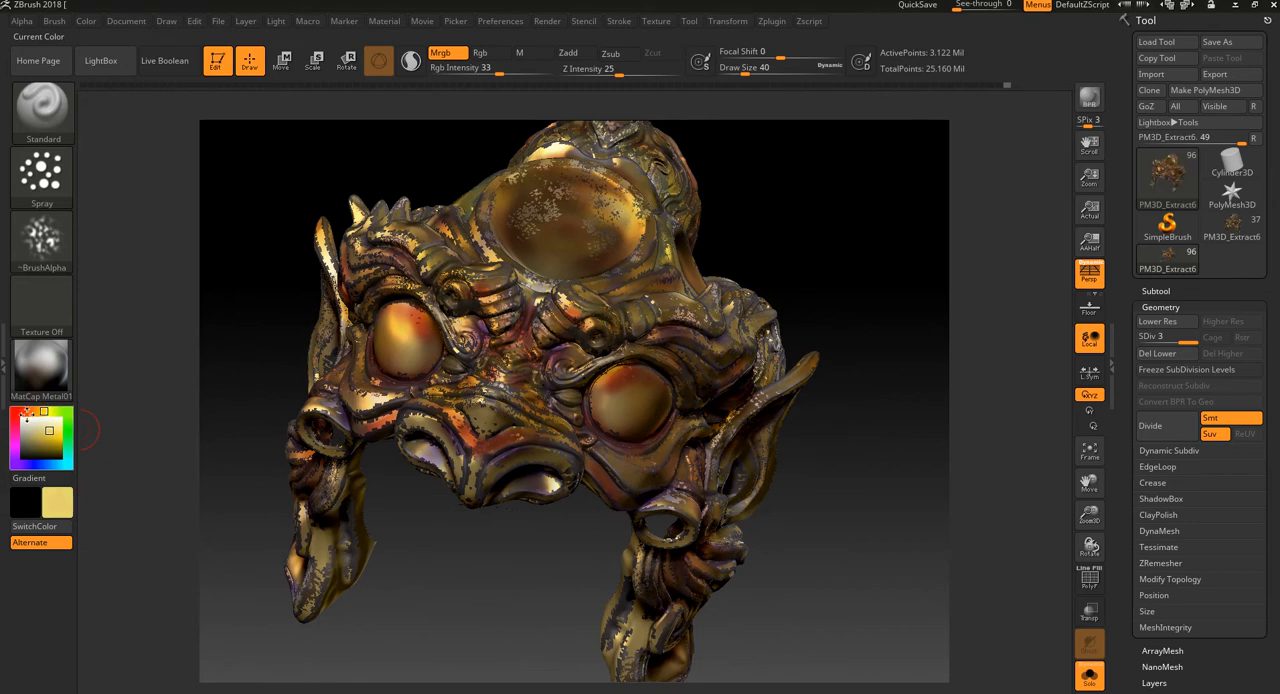
Step: Switch the paint colour to bright yellow and speckle the forehead disc's rim and the ridge beside the side disc
{"action": "left_click_drag", "start_coordinate": [31, 411], "coordinate": [19, 413]}
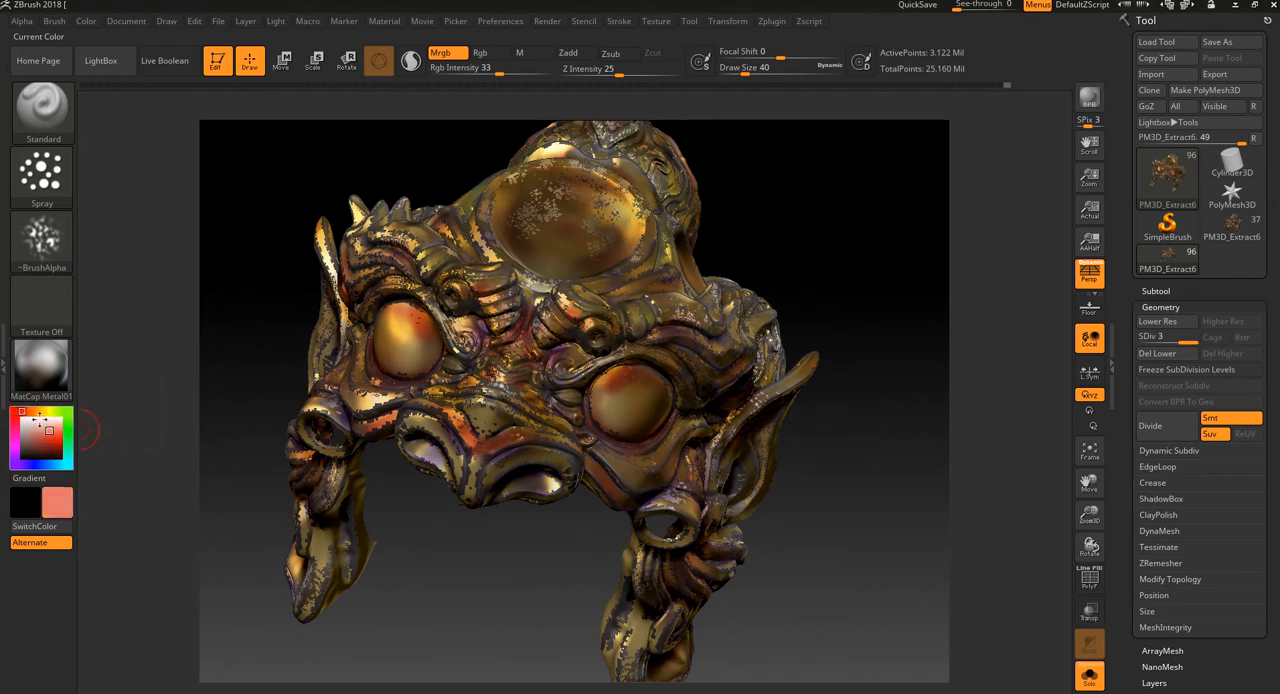
{"action": "left_click", "coordinate": [45, 411]}
{"action": "left_click", "coordinate": [57, 427]}
{"action": "left_click", "coordinate": [55, 434]}
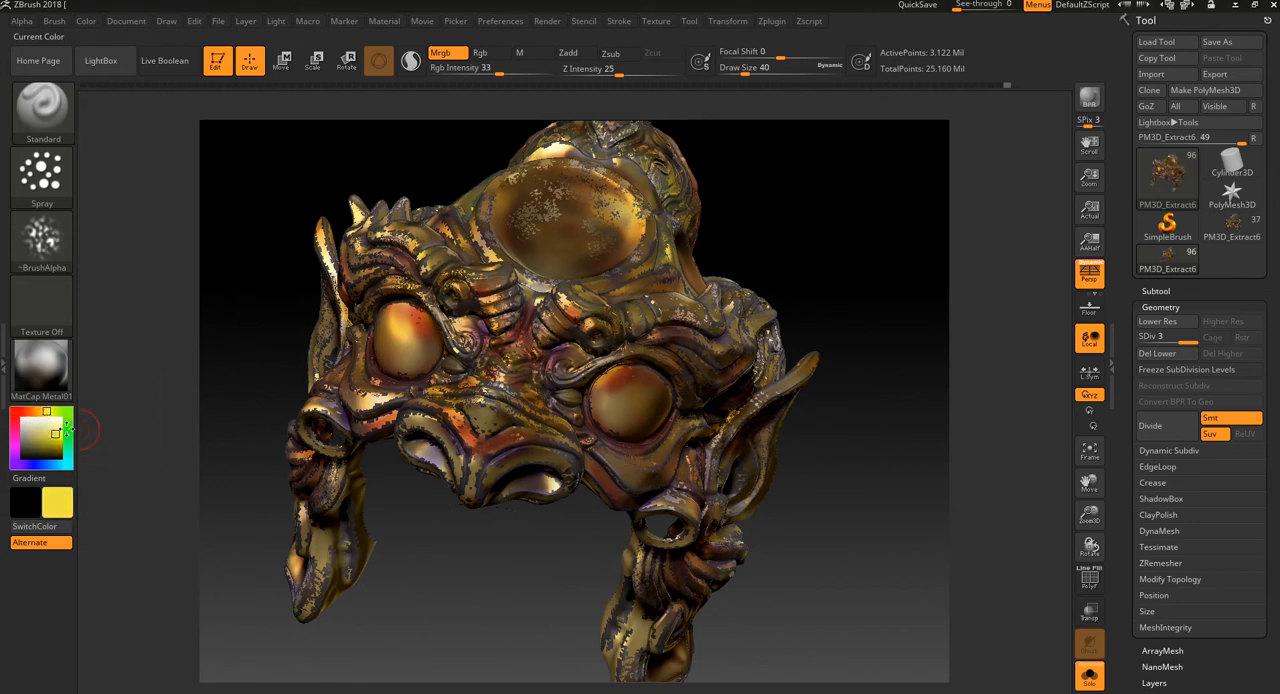
{"action": "mouse_move", "coordinate": [768, 222]}
{"action": "left_mouse_down"}
{"action": "mouse_move", "coordinate": [771, 256]}
{"action": "mouse_move", "coordinate": [655, 270]}
{"action": "left_mouse_up"}
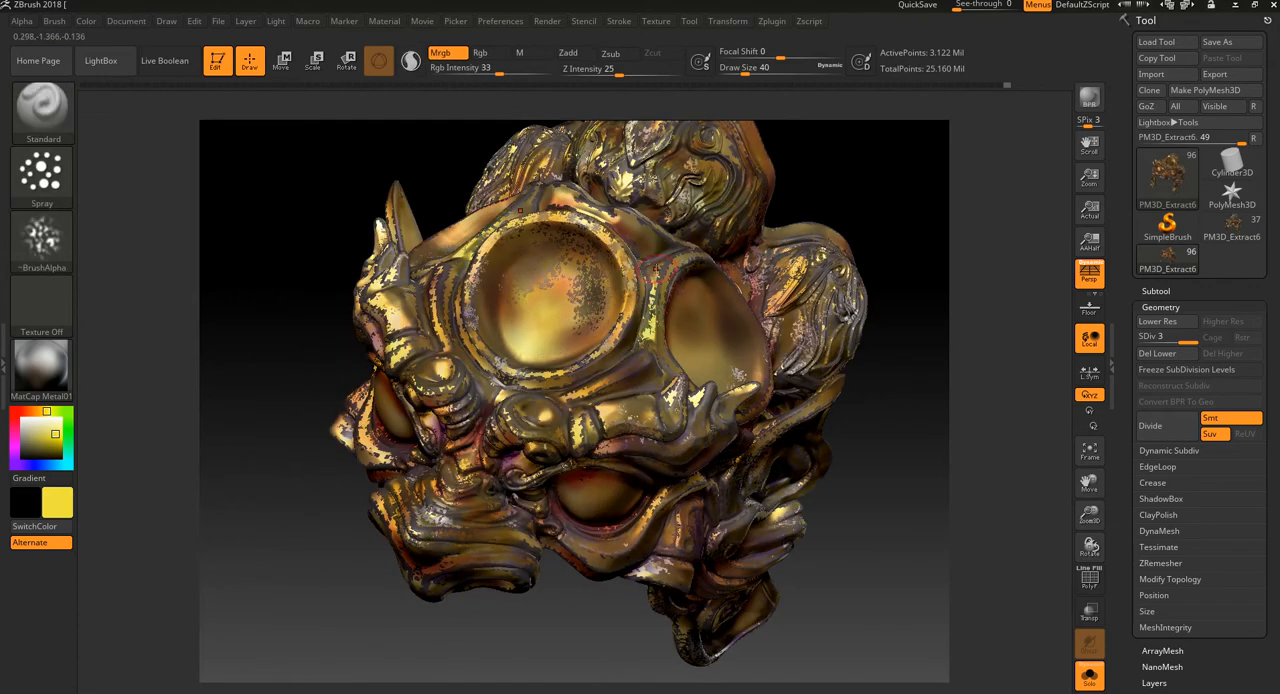
{"action": "left_click_drag", "start_coordinate": [834, 211], "coordinate": [871, 256]}
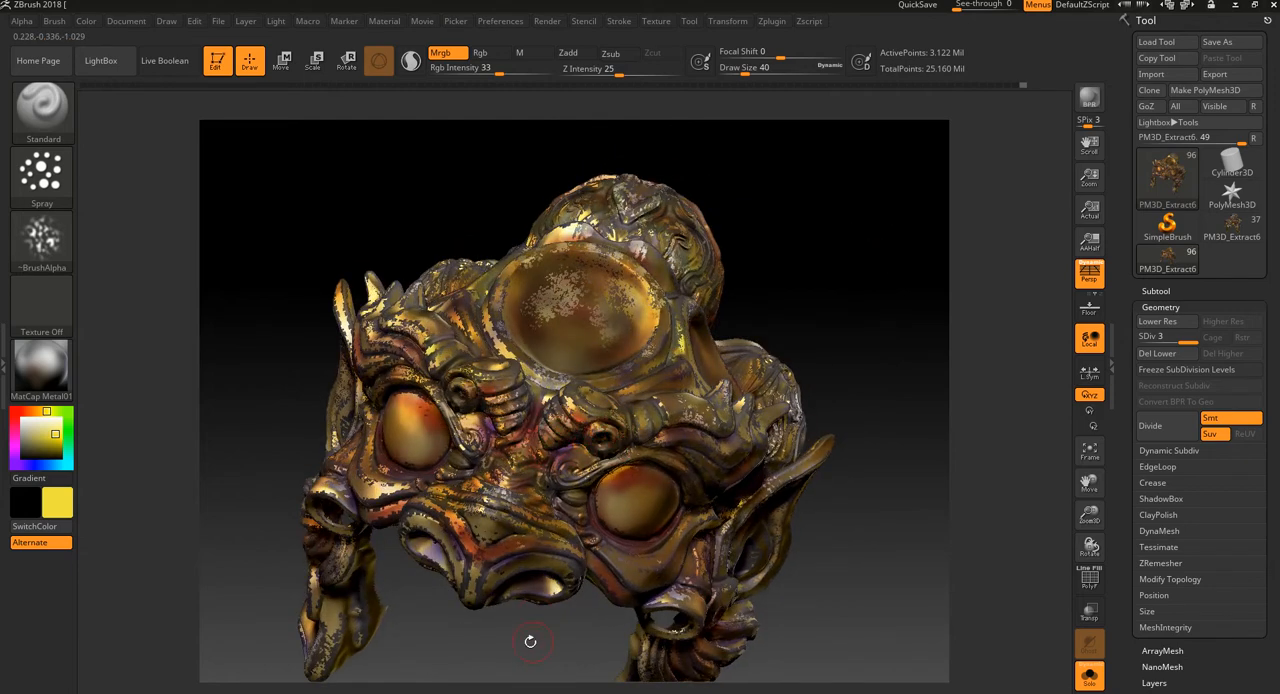
Step: Spray yellow speckles over the nose, around the eye and on the upper part of the eyeball
{"action": "left_click_drag", "start_coordinate": [523, 643], "coordinate": [528, 438]}
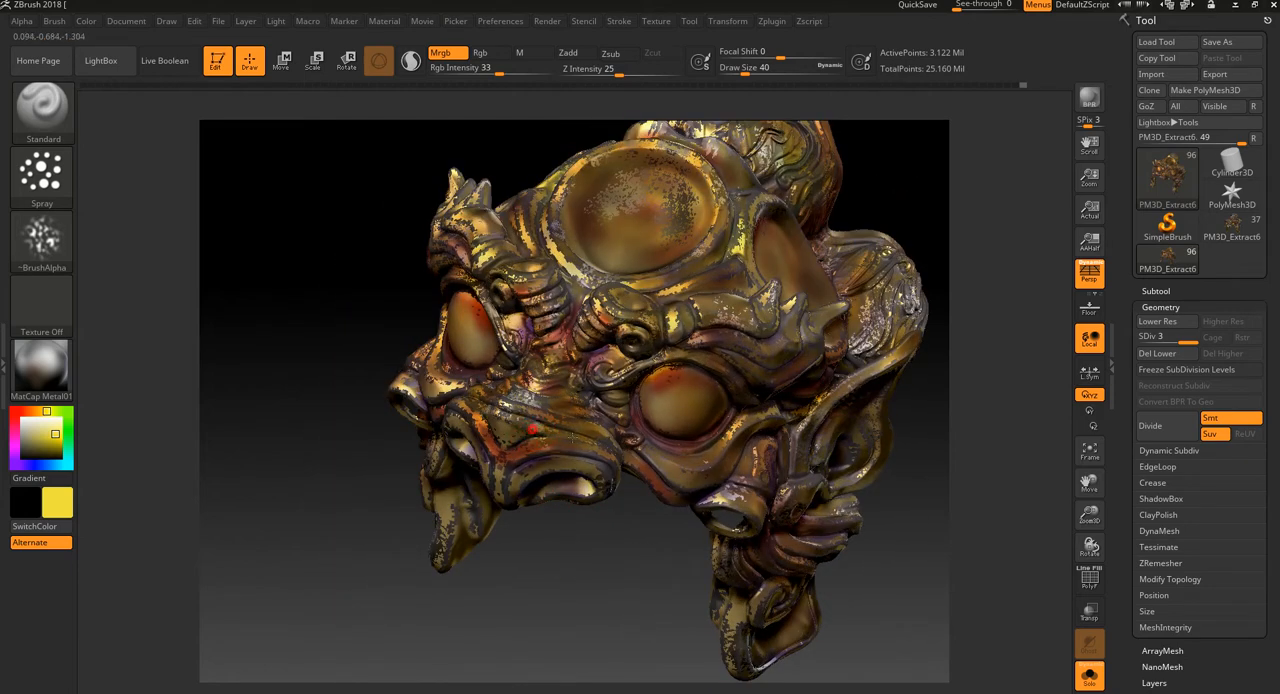
{"action": "mouse_move", "coordinate": [620, 519]}
{"action": "left_mouse_down"}
{"action": "mouse_move", "coordinate": [612, 546]}
{"action": "mouse_move", "coordinate": [541, 515]}
{"action": "mouse_move", "coordinate": [548, 486]}
{"action": "mouse_move", "coordinate": [572, 488]}
{"action": "left_mouse_up"}
{"action": "mouse_move", "coordinate": [664, 440]}
{"action": "left_mouse_down"}
{"action": "mouse_move", "coordinate": [660, 451]}
{"action": "mouse_move", "coordinate": [697, 476]}
{"action": "left_mouse_up"}
{"action": "left_click_drag", "start_coordinate": [869, 330], "coordinate": [808, 399]}
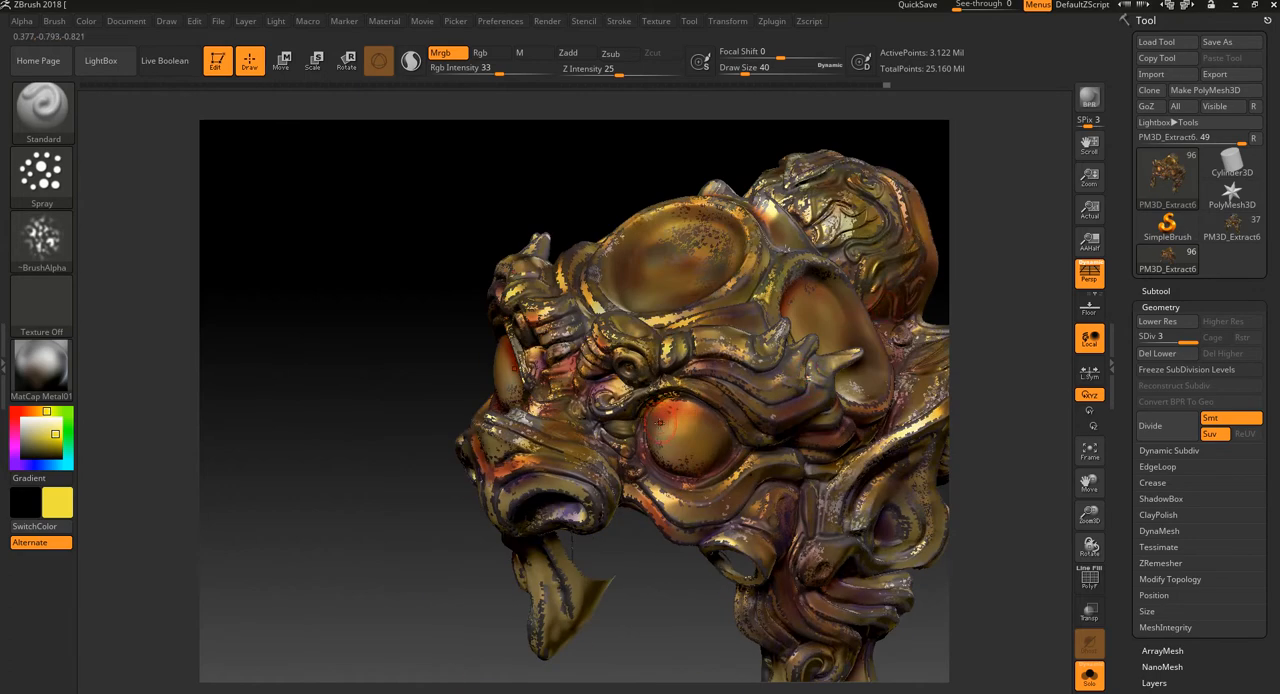
{"action": "left_click_drag", "start_coordinate": [668, 413], "coordinate": [696, 420]}
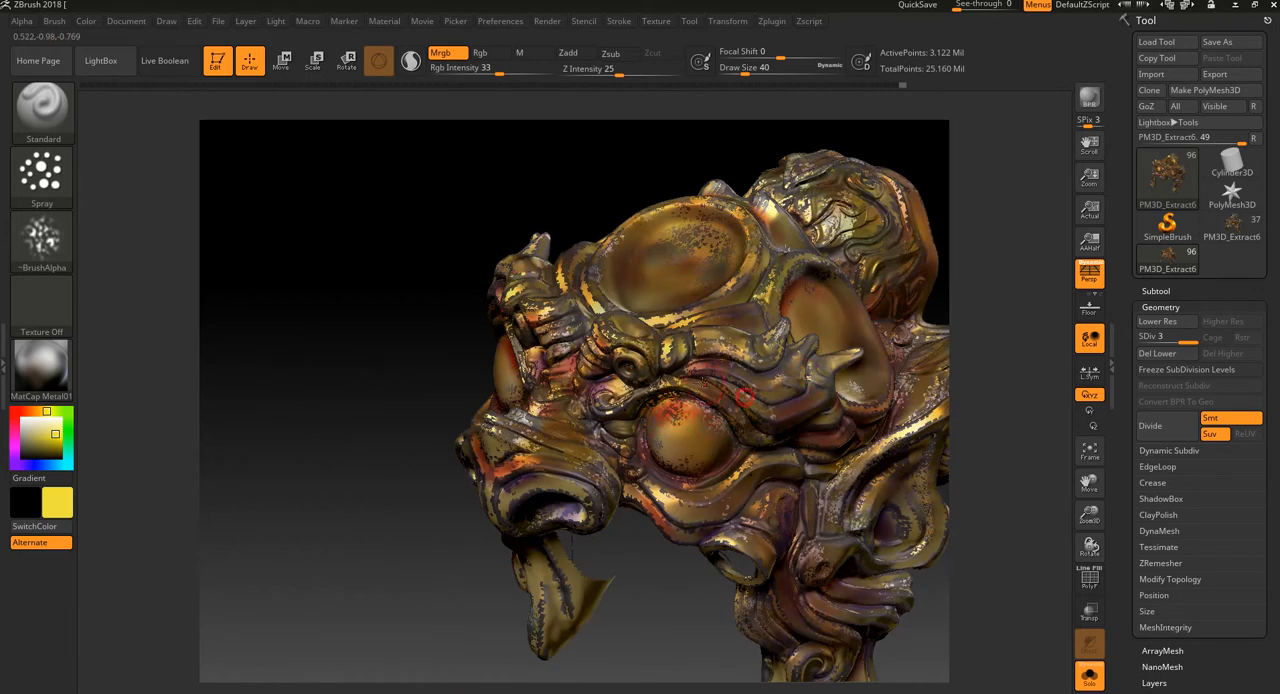
{"action": "left_click_drag", "start_coordinate": [622, 607], "coordinate": [540, 620]}
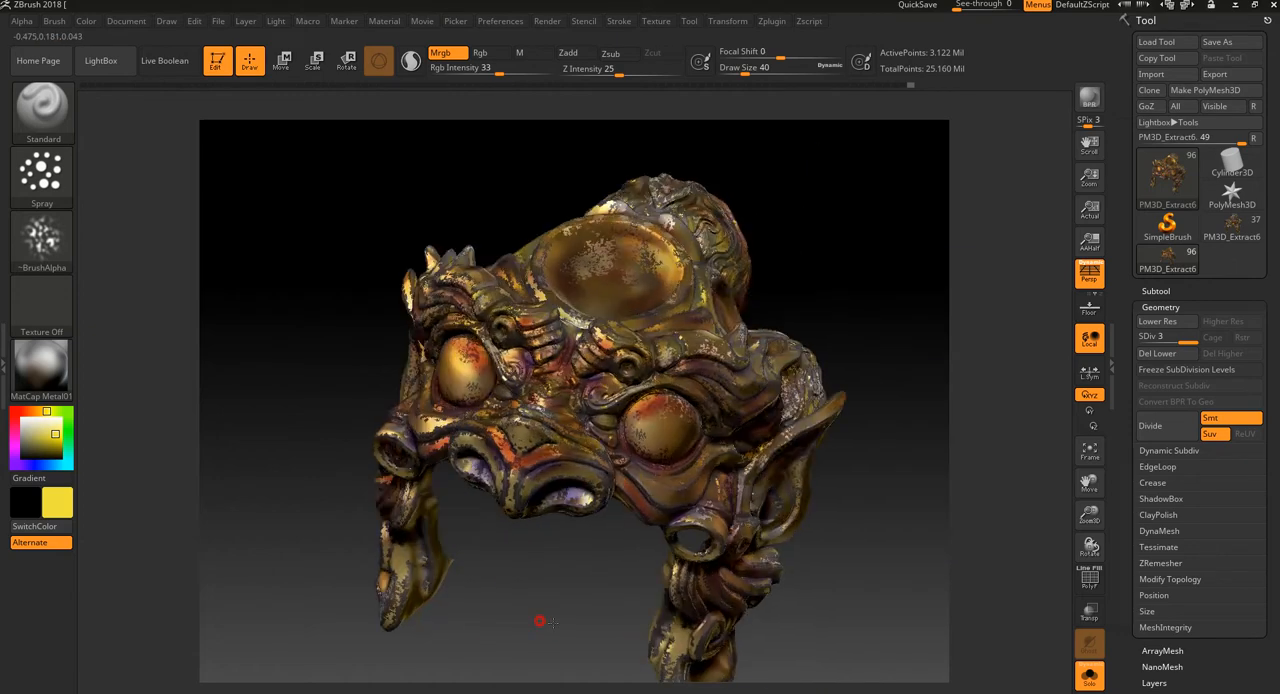
Step: Change the material to Gold and set the paint colour to orange-yellow
{"action": "left_click", "coordinate": [50, 364]}
{"action": "left_click", "coordinate": [316, 380]}
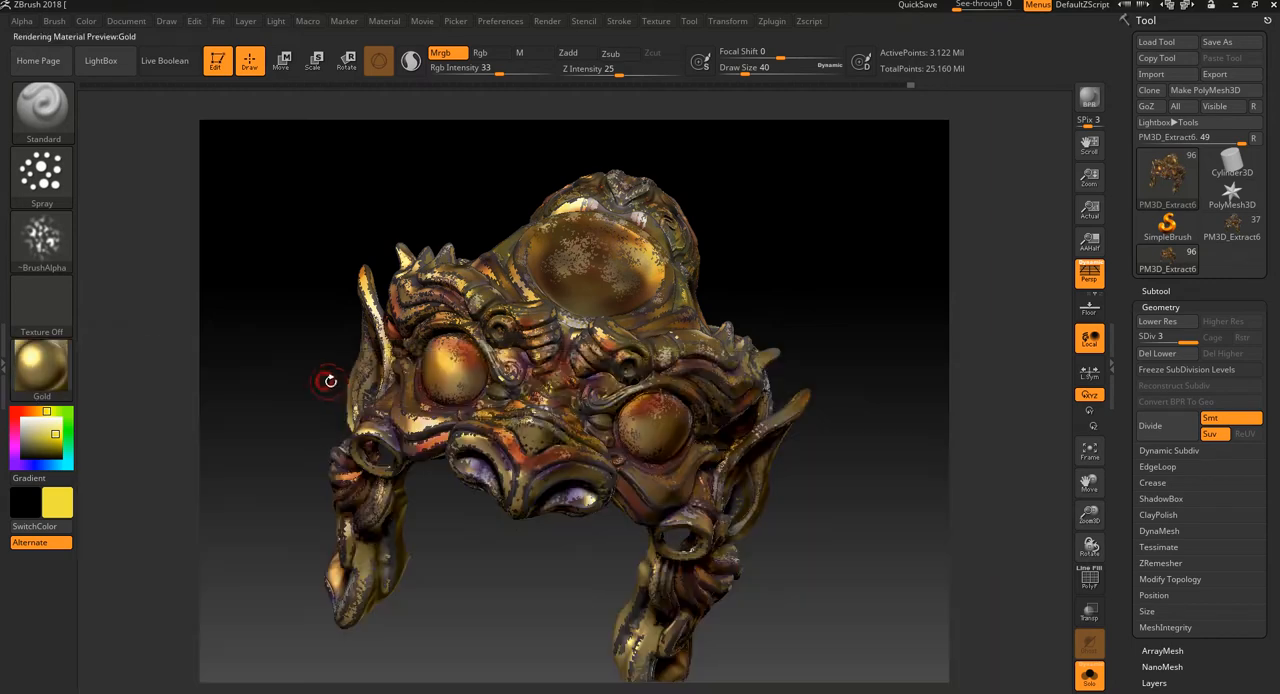
{"action": "left_click", "coordinate": [42, 365]}
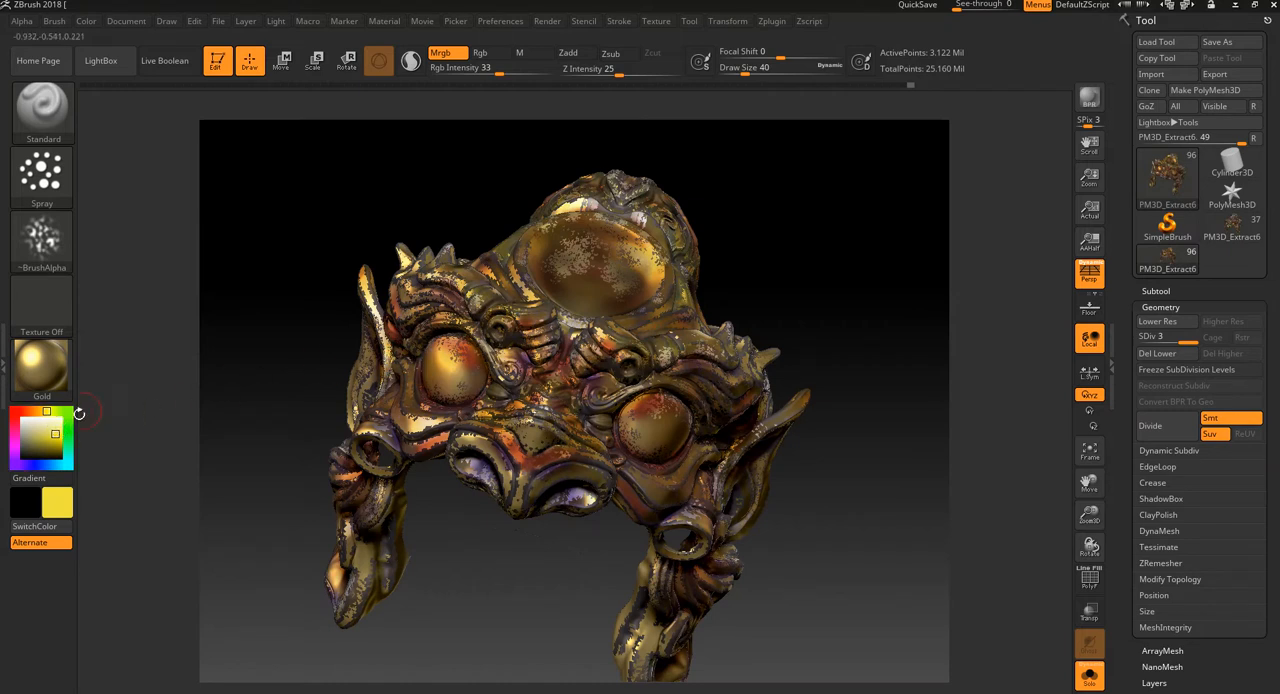
{"action": "left_click", "coordinate": [41, 411]}
{"action": "left_click_drag", "start_coordinate": [52, 432], "coordinate": [58, 434]}
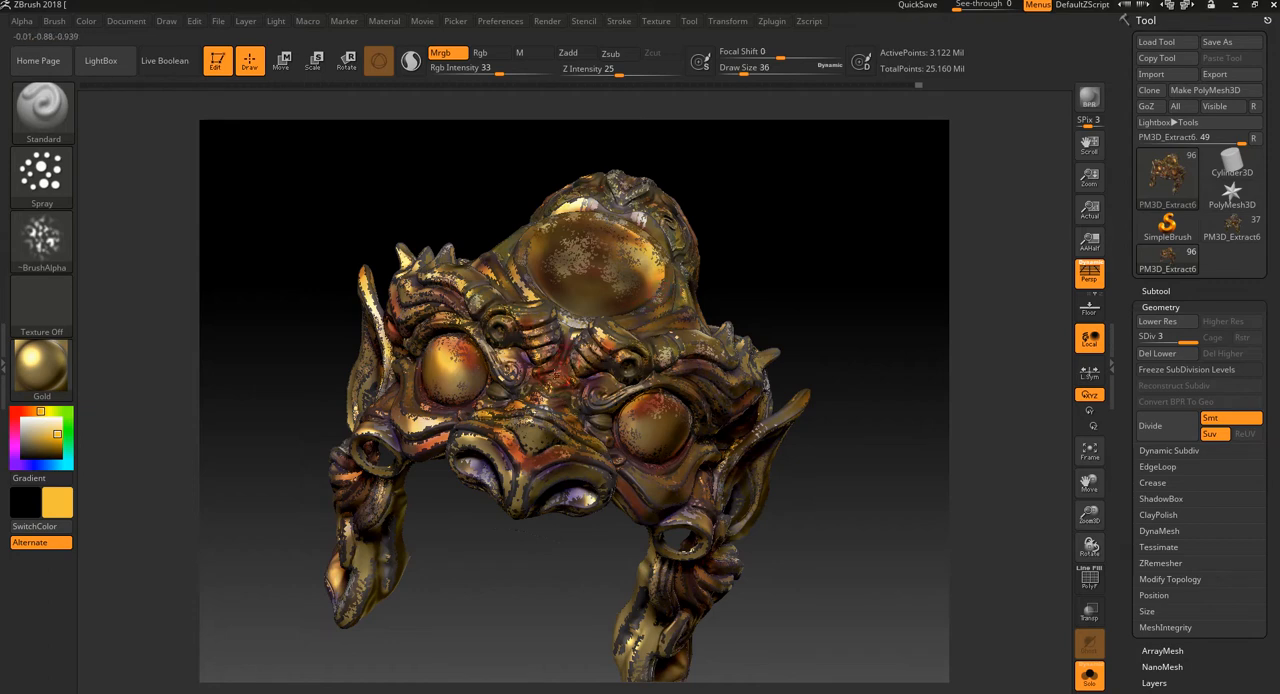
Step: Spray orange-yellow speckles between the brows and over the nose and nostrils, reducing the draw size to 24
{"action": "left_click_drag", "start_coordinate": [585, 348], "coordinate": [592, 338]}
{"action": "left_click_drag", "start_coordinate": [832, 334], "coordinate": [952, 343], "text": "alt"}
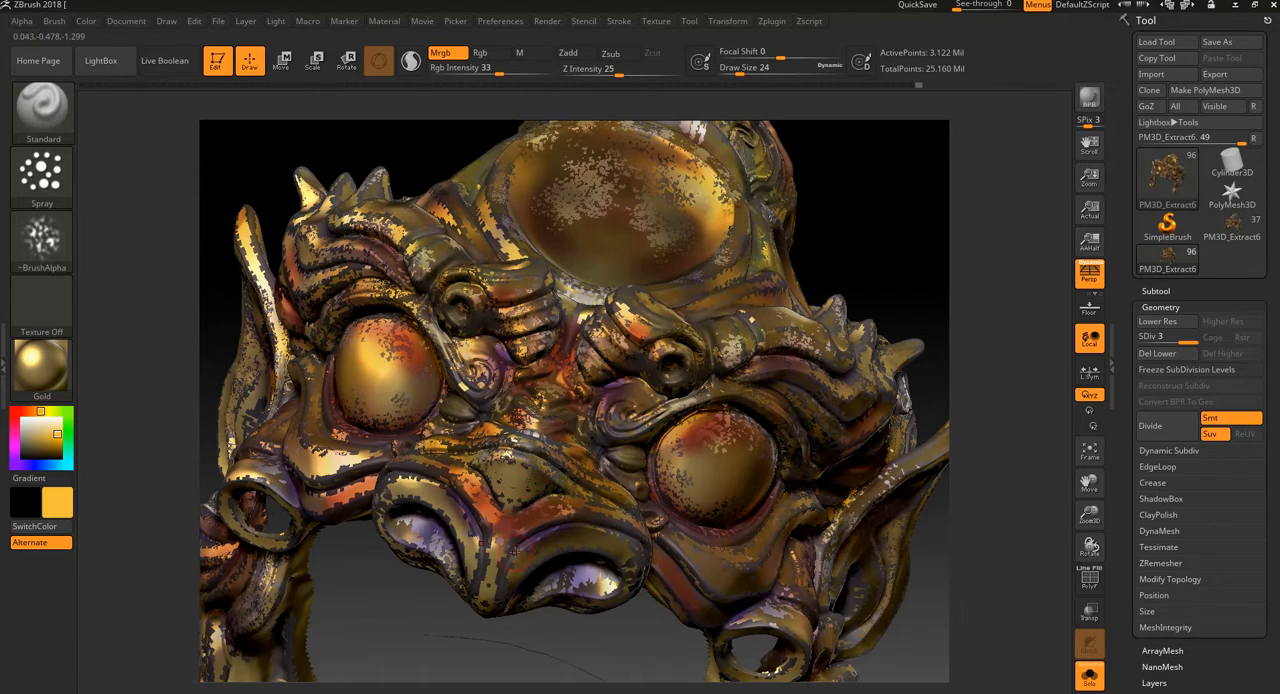
{"action": "left_click_drag", "start_coordinate": [486, 530], "coordinate": [505, 614]}
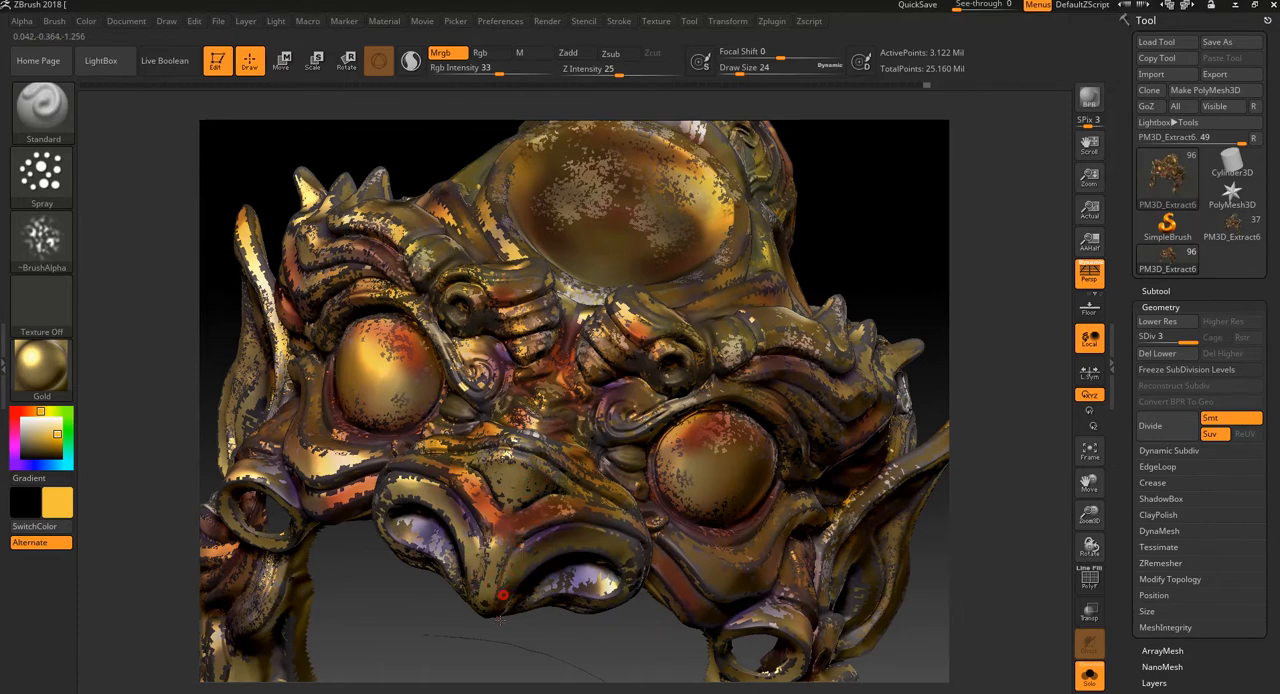
{"action": "mouse_move", "coordinate": [553, 484]}
{"action": "left_mouse_down"}
{"action": "mouse_move", "coordinate": [574, 478]}
{"action": "mouse_move", "coordinate": [626, 527]}
{"action": "left_mouse_up"}
{"action": "left_click_drag", "start_coordinate": [617, 650], "coordinate": [475, 642]}
{"action": "left_click_drag", "start_coordinate": [612, 512], "coordinate": [652, 537]}
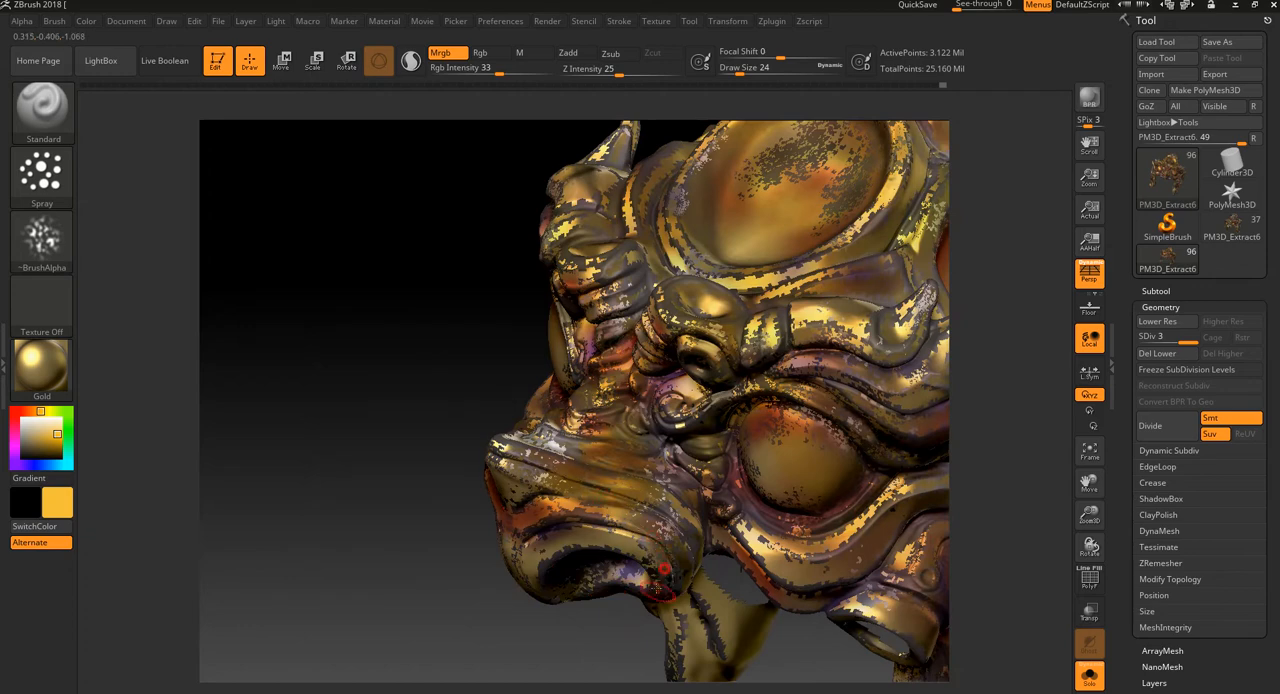
{"action": "left_click_drag", "start_coordinate": [573, 680], "coordinate": [556, 641], "text": "alt"}
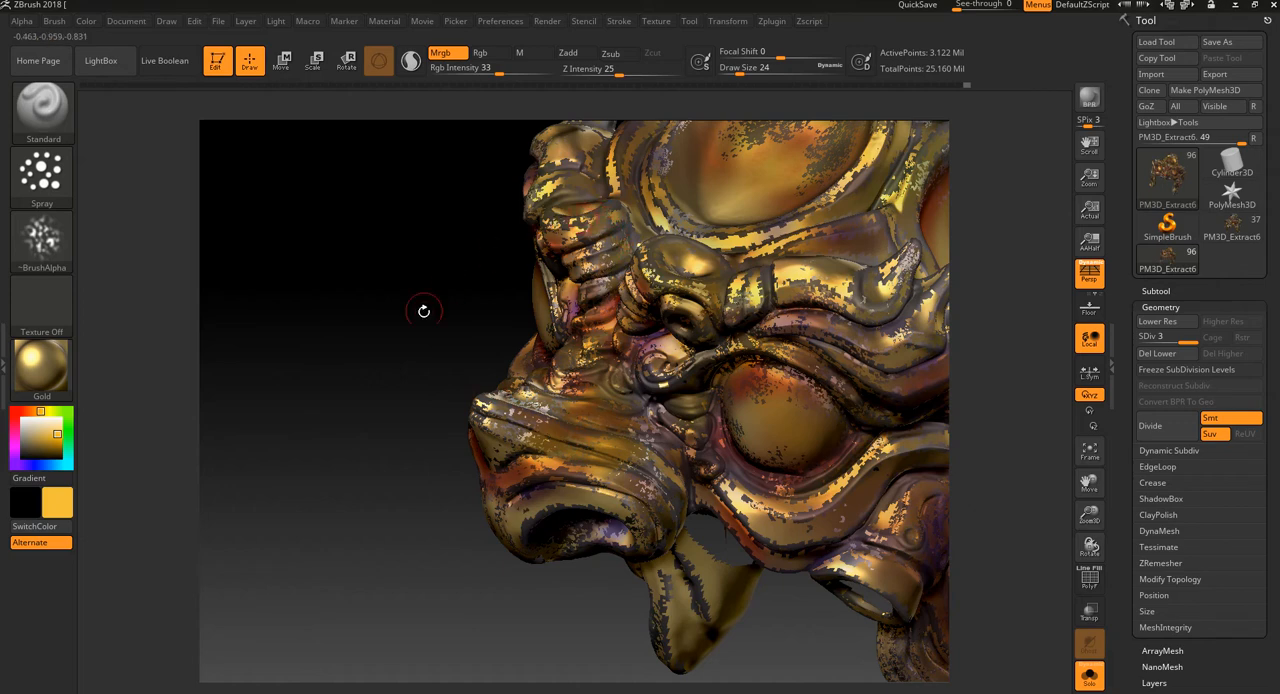
Step: Spray orange-yellow speckles over the brow ridges, the ear tip, the forehead disc and the crest
{"action": "left_click_drag", "start_coordinate": [424, 308], "coordinate": [408, 436]}
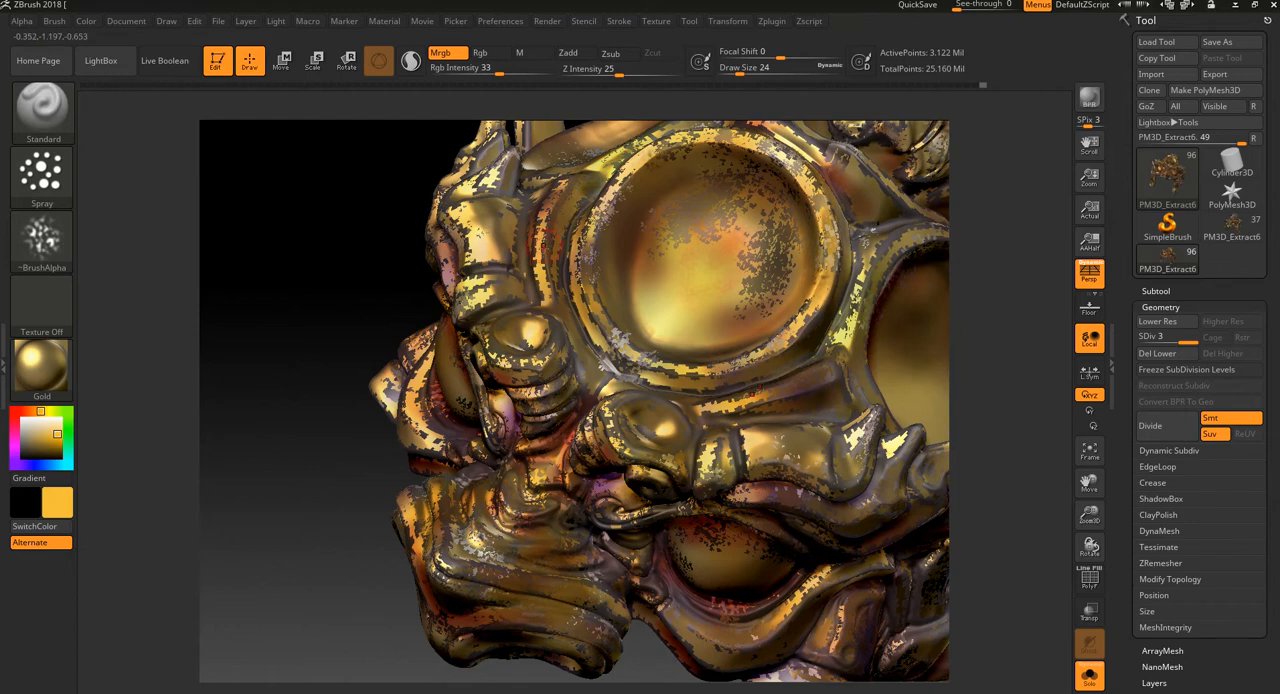
{"action": "left_click_drag", "start_coordinate": [371, 303], "coordinate": [361, 386]}
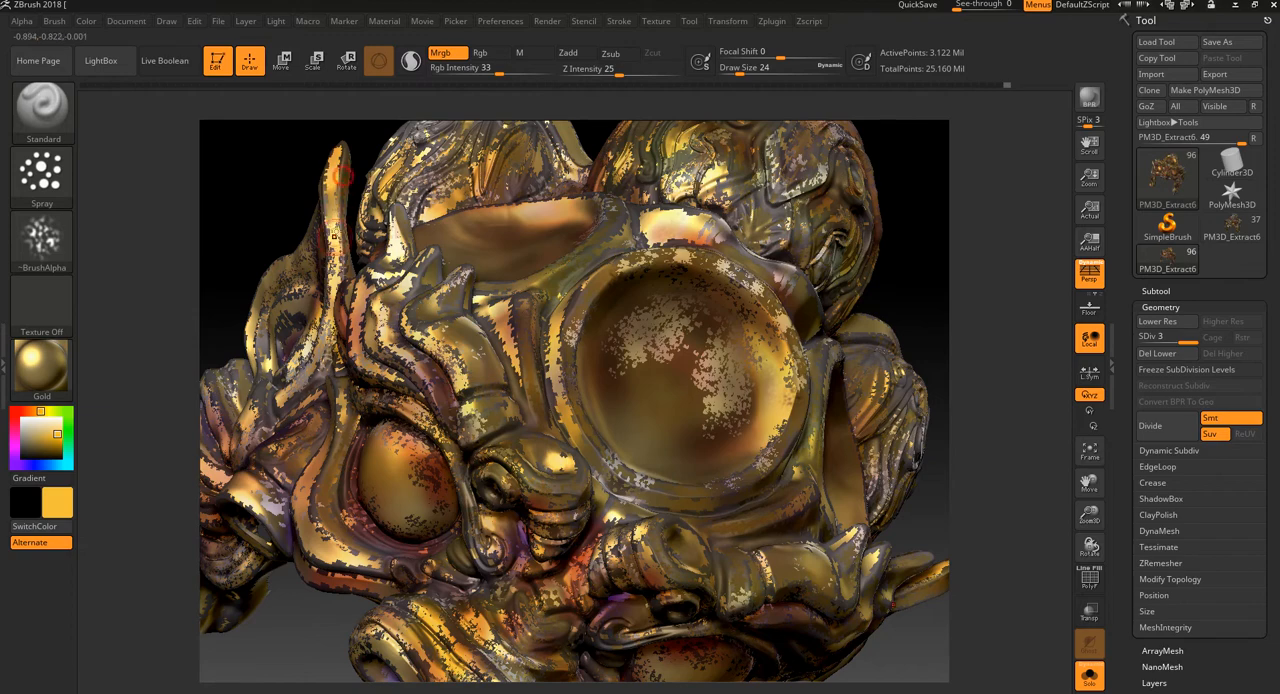
{"action": "left_click_drag", "start_coordinate": [965, 370], "coordinate": [843, 334]}
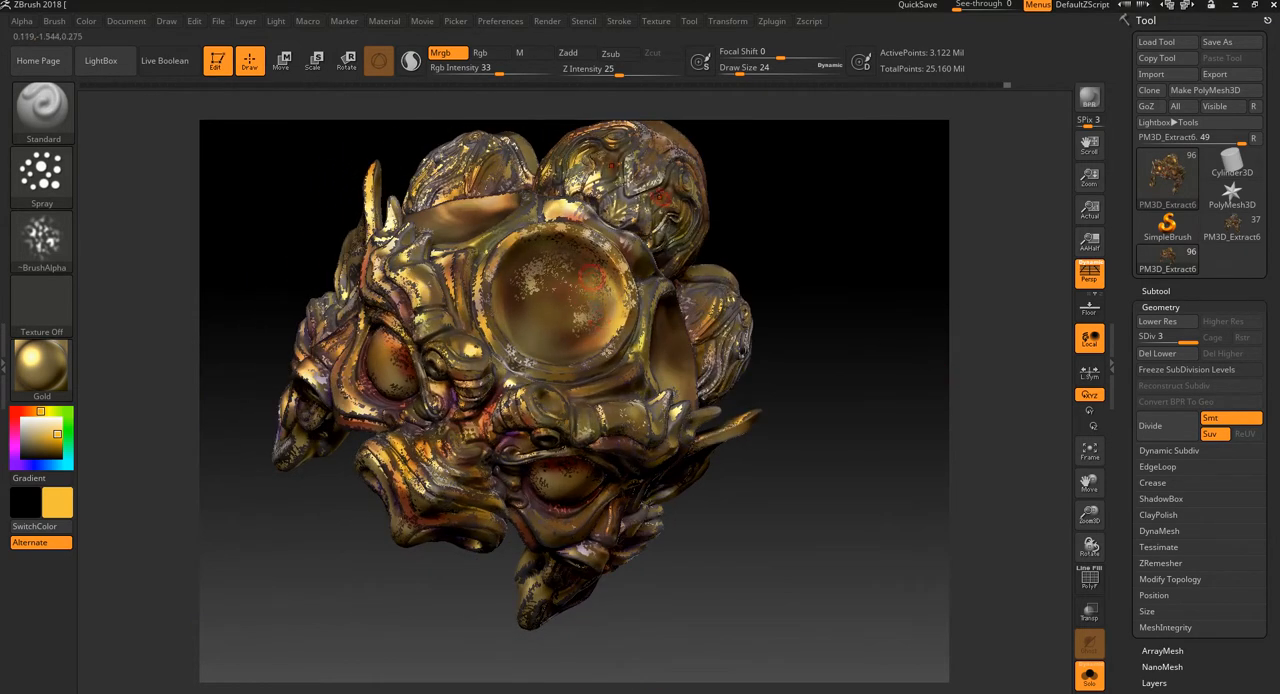
{"action": "left_click_drag", "start_coordinate": [725, 198], "coordinate": [777, 289]}
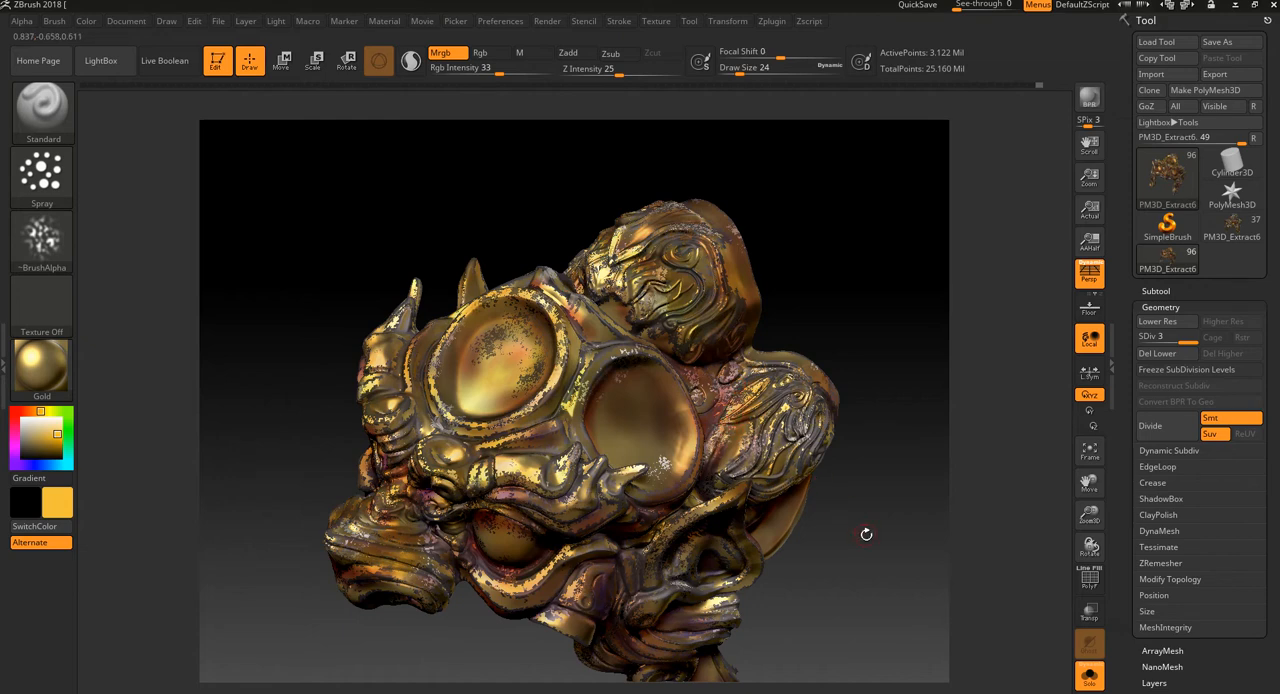
Step: Speckle the side disc, the cheek in front of the ear and the large carved side lobe with orange-yellow
{"action": "left_click_drag", "start_coordinate": [866, 534], "coordinate": [583, 512]}
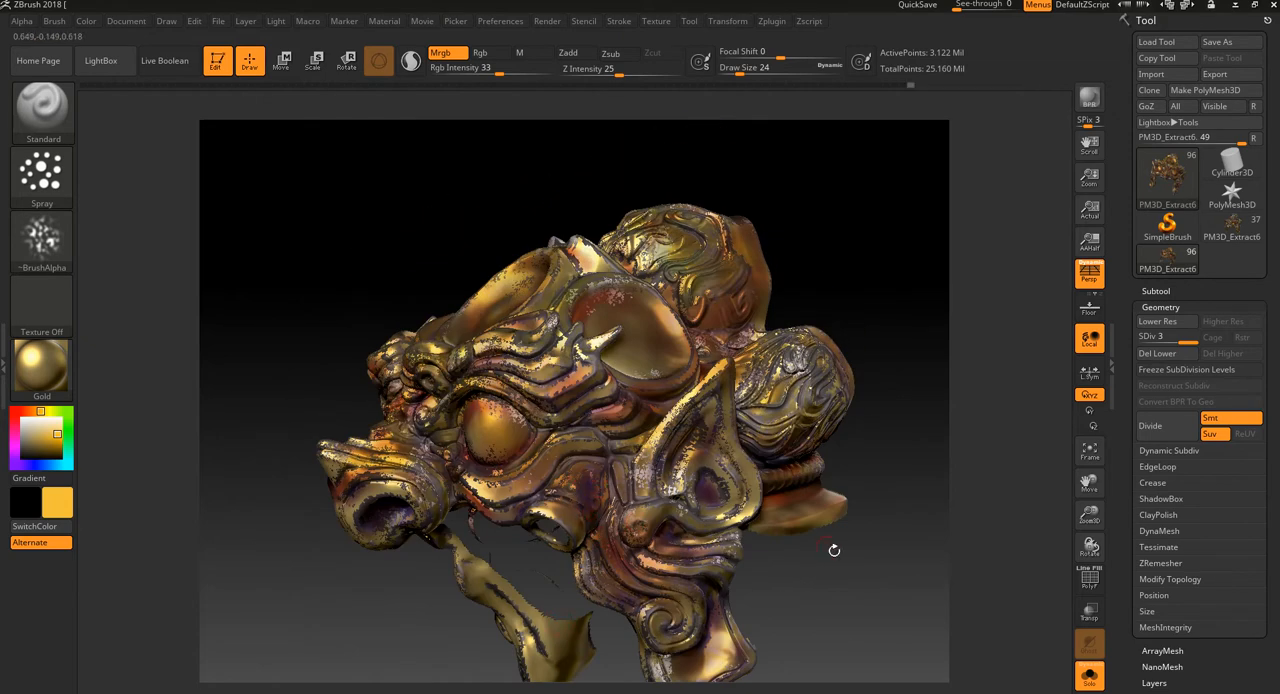
{"action": "left_click_drag", "start_coordinate": [834, 550], "coordinate": [844, 572]}
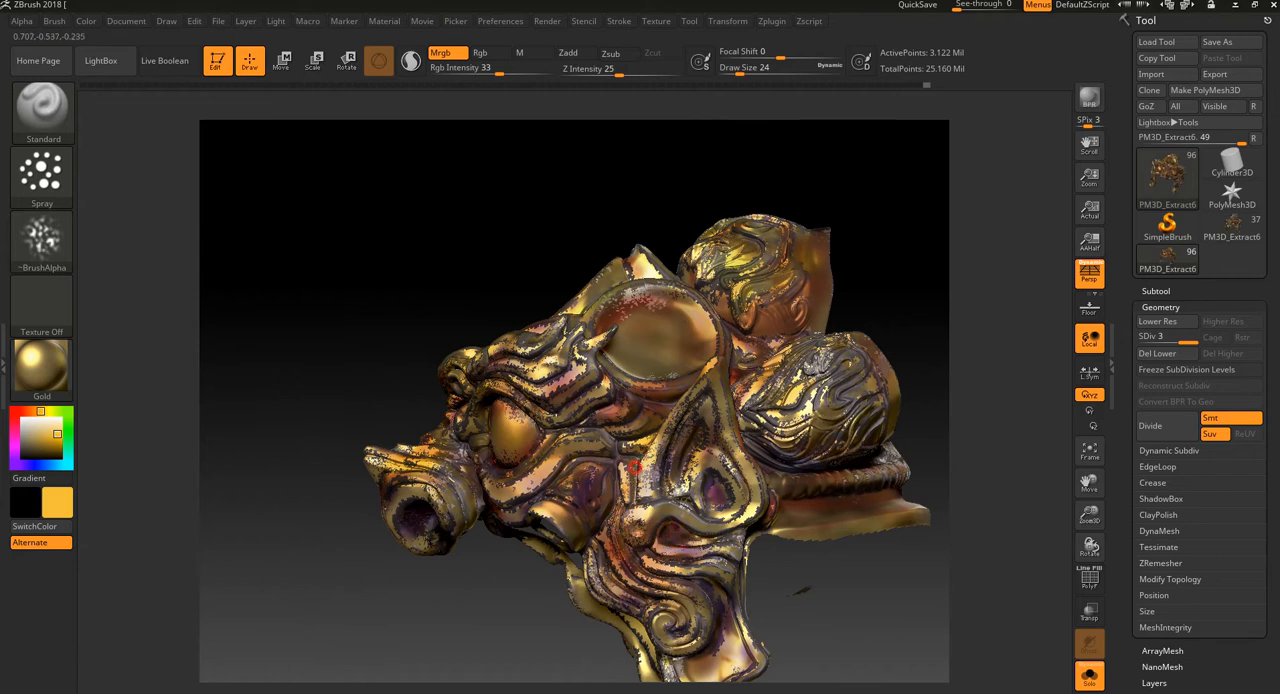
{"action": "left_click_drag", "start_coordinate": [514, 635], "coordinate": [556, 655]}
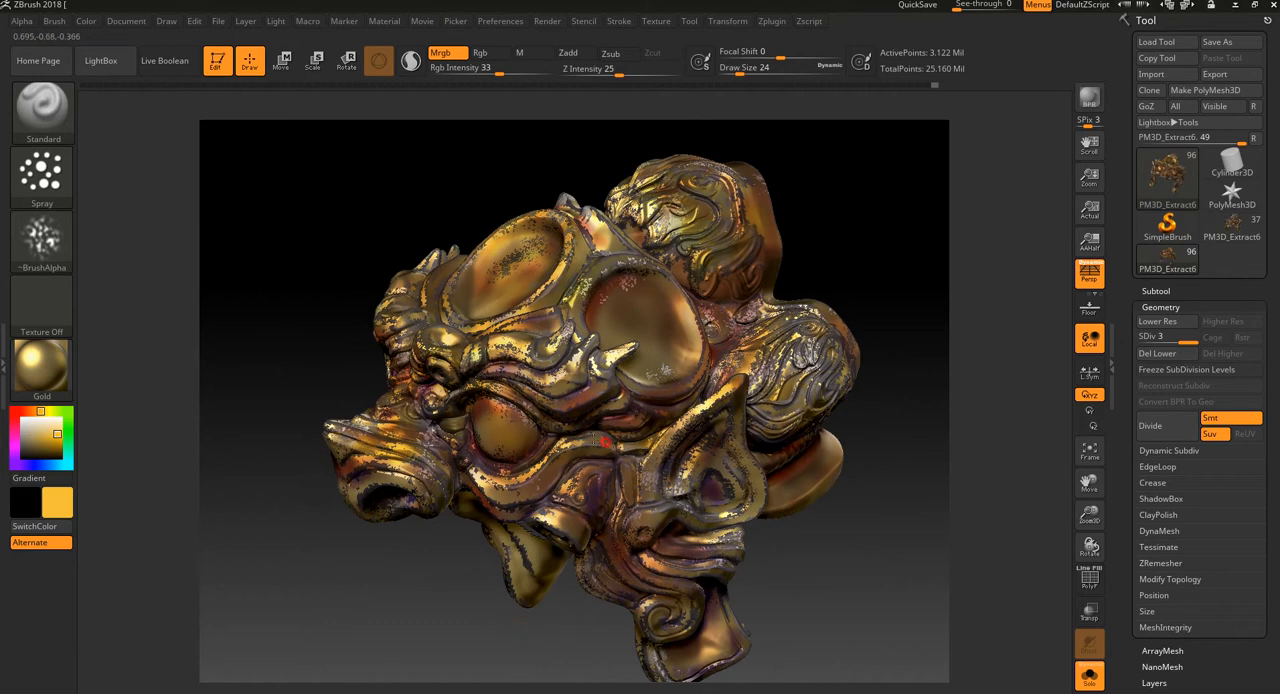
{"action": "left_click_drag", "start_coordinate": [845, 553], "coordinate": [822, 433]}
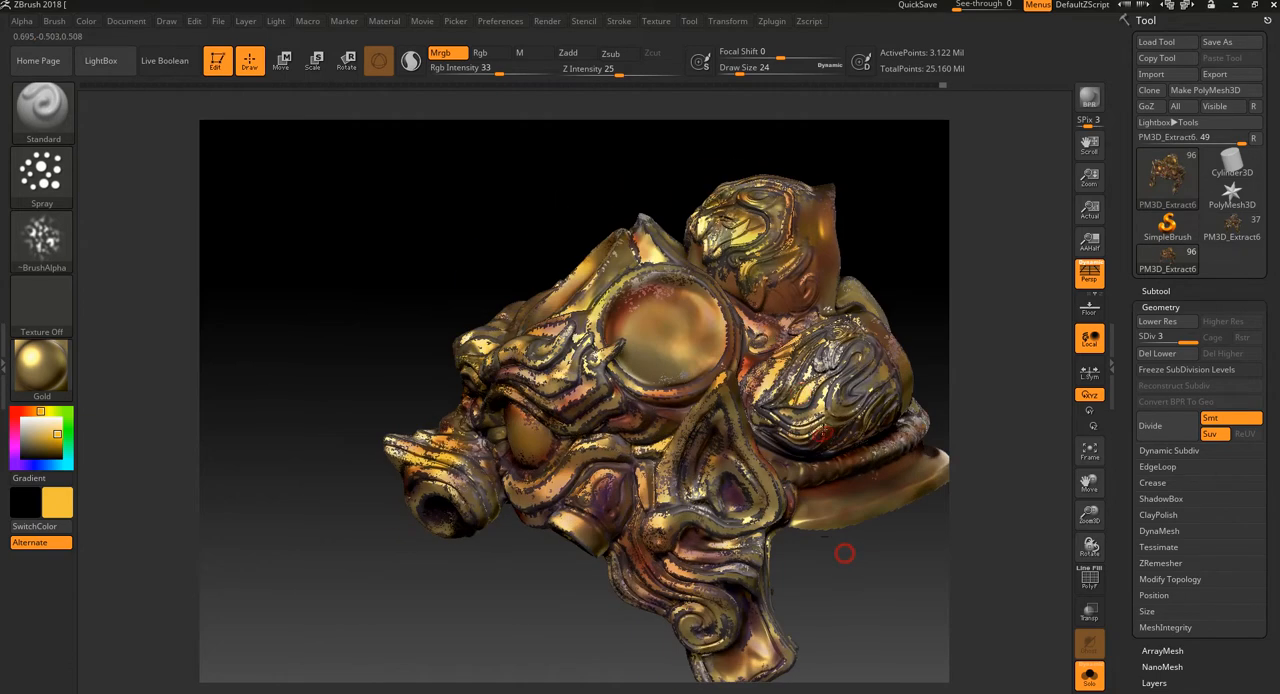
{"action": "left_click_drag", "start_coordinate": [872, 585], "coordinate": [831, 597]}
{"action": "mouse_move", "coordinate": [806, 447]}
{"action": "left_mouse_down"}
{"action": "mouse_move", "coordinate": [776, 434]}
{"action": "mouse_move", "coordinate": [834, 457]}
{"action": "left_mouse_up"}
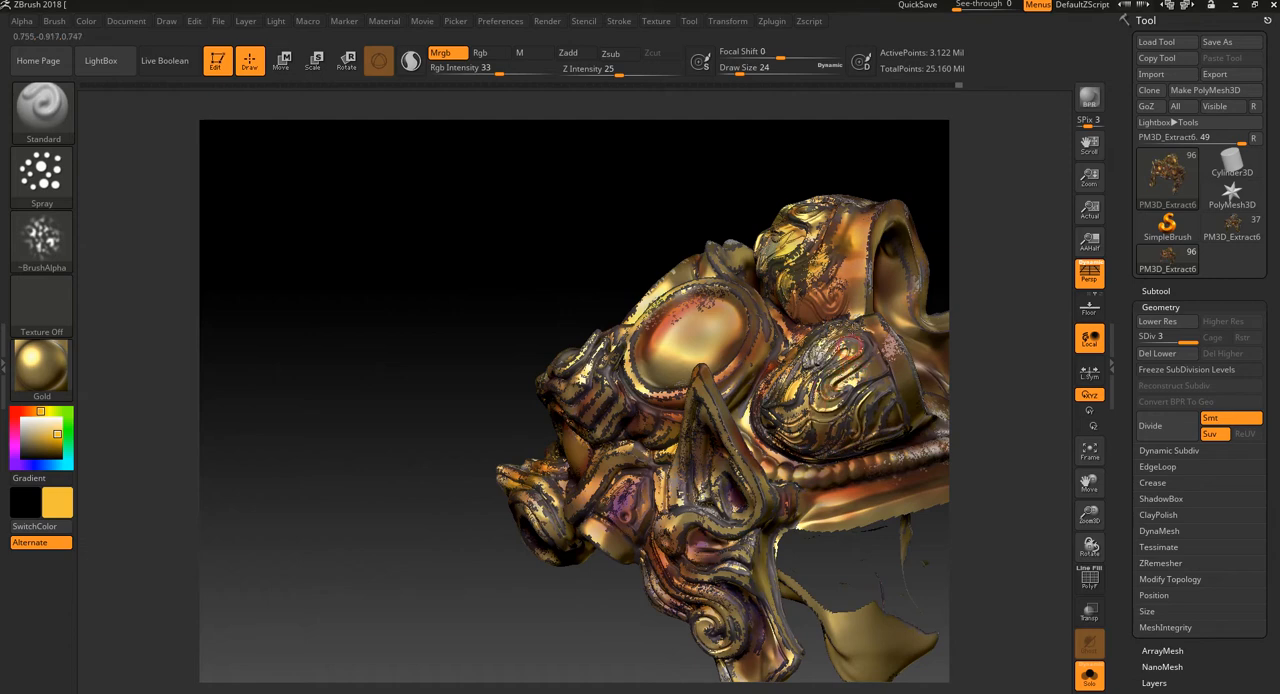
Step: Spray orange-yellow speckles over the lower cheek, the spiral side curl and the edges of the hanging side flap
{"action": "mouse_move", "coordinate": [537, 663]}
{"action": "left_mouse_down"}
{"action": "mouse_move", "coordinate": [520, 546]}
{"action": "mouse_move", "coordinate": [584, 358]}
{"action": "left_mouse_up"}
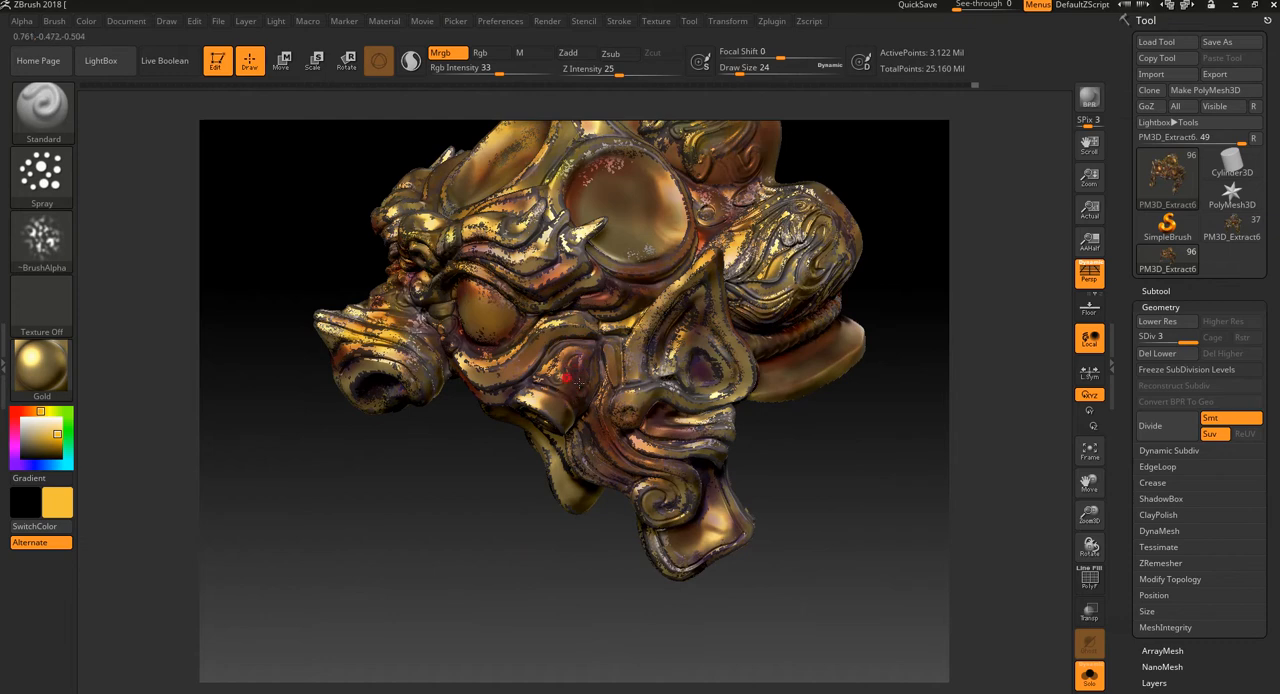
{"action": "left_click_drag", "start_coordinate": [467, 563], "coordinate": [473, 489]}
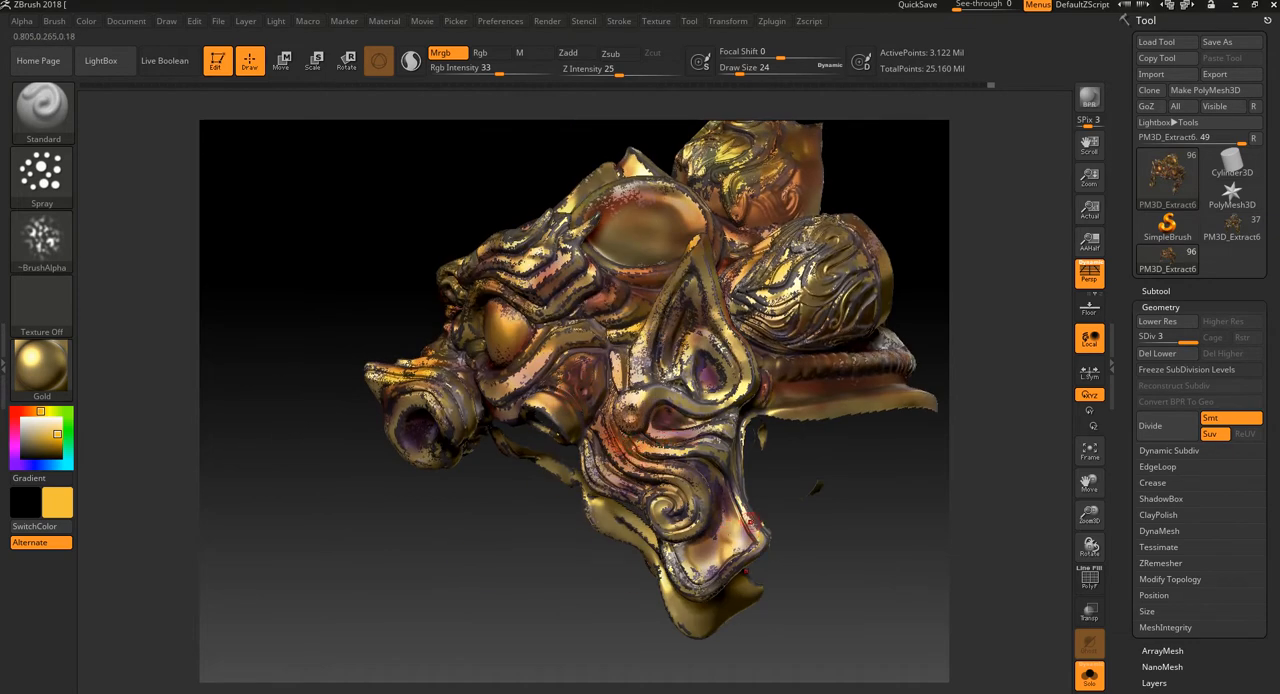
{"action": "left_click_drag", "start_coordinate": [665, 630], "coordinate": [598, 629]}
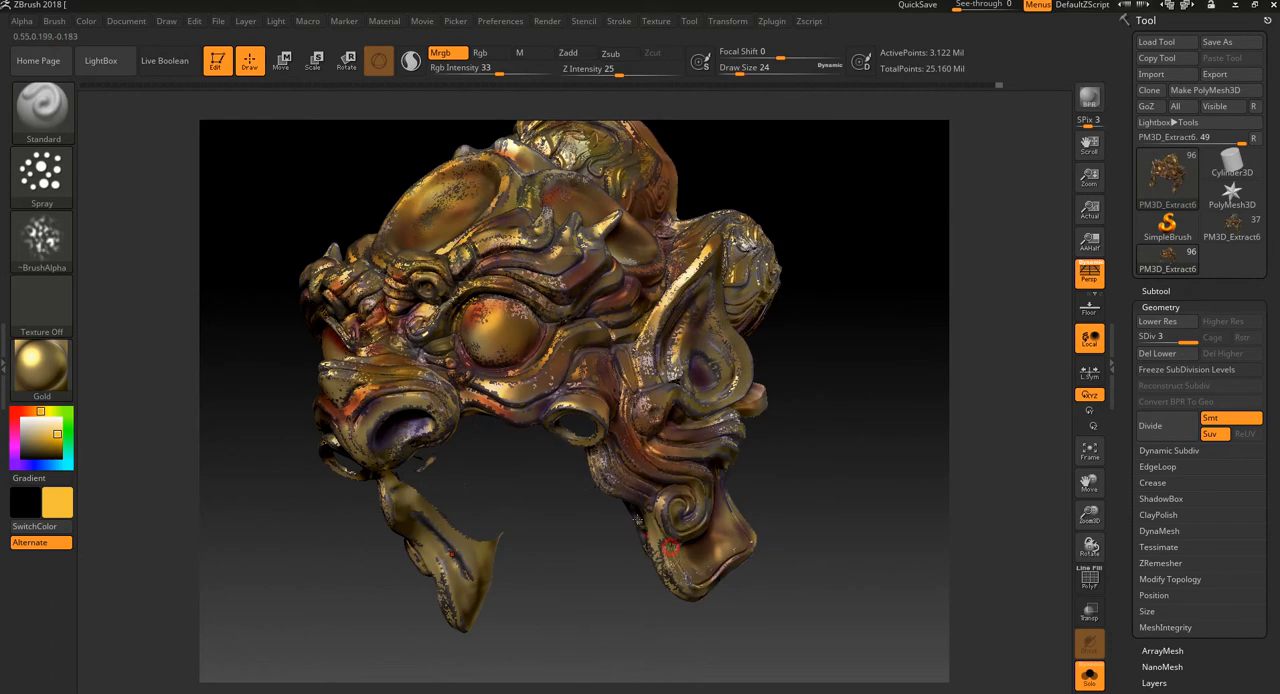
{"action": "left_click_drag", "start_coordinate": [520, 526], "coordinate": [561, 425]}
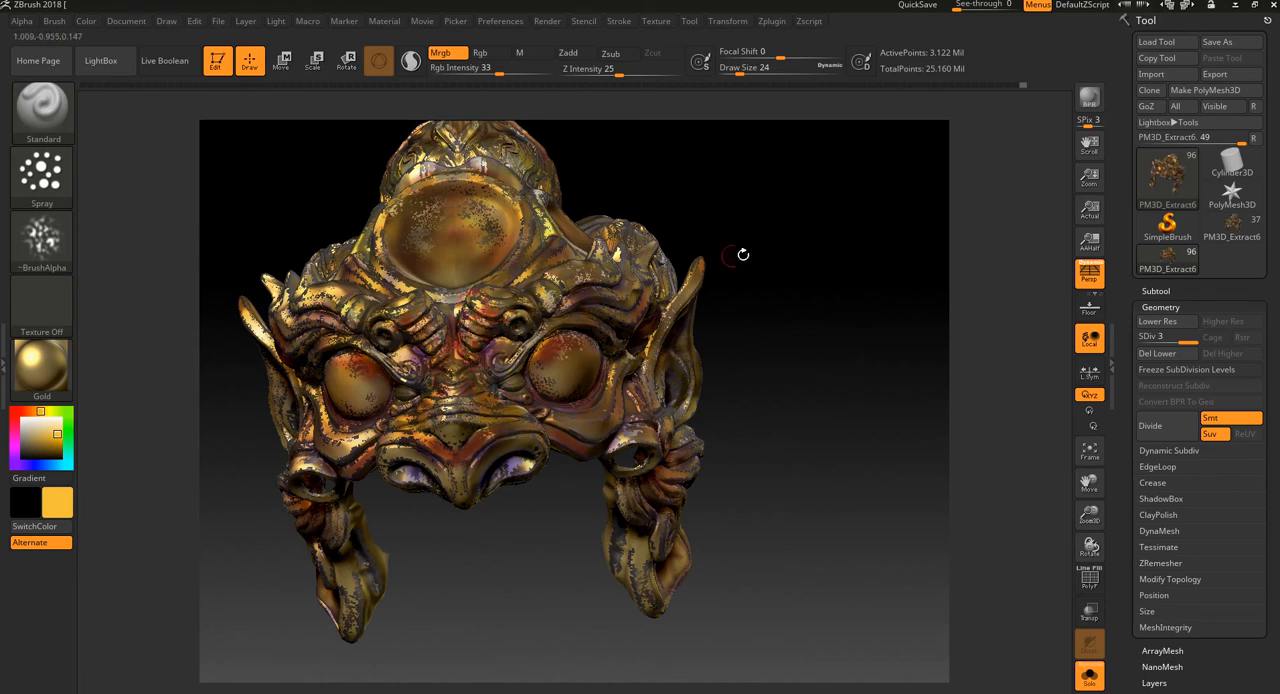
Step: Switch the paint colour to orange-red and spray the ridges between the forehead and side discs and the crest's side
{"action": "left_click_drag", "start_coordinate": [743, 251], "coordinate": [830, 308]}
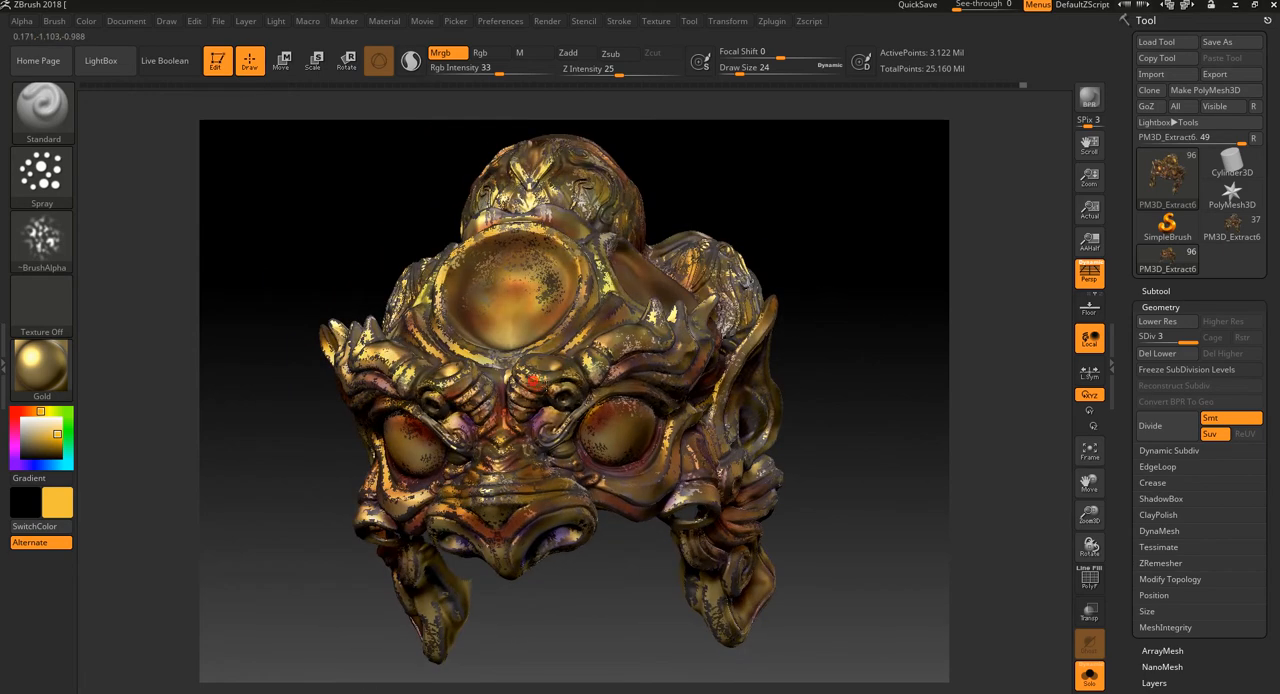
{"action": "left_click", "coordinate": [25, 411]}
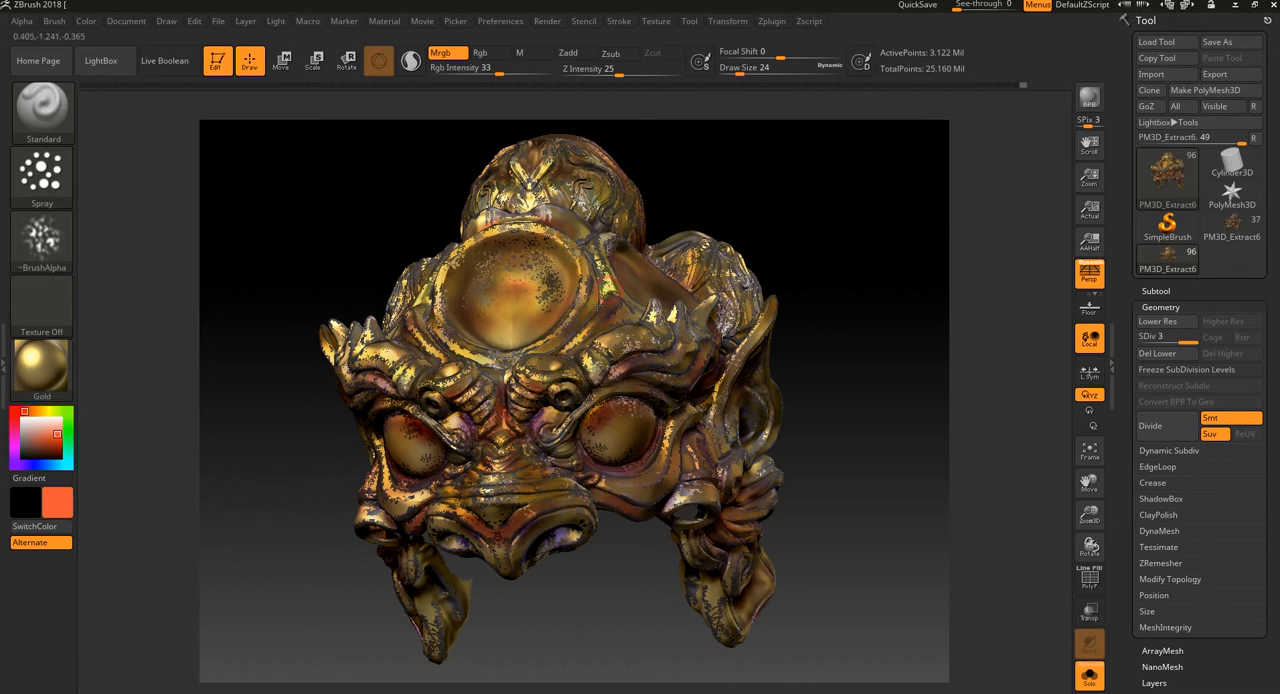
{"action": "left_click_drag", "start_coordinate": [602, 298], "coordinate": [603, 291]}
{"action": "left_click_drag", "start_coordinate": [677, 209], "coordinate": [786, 213], "text": "shift"}
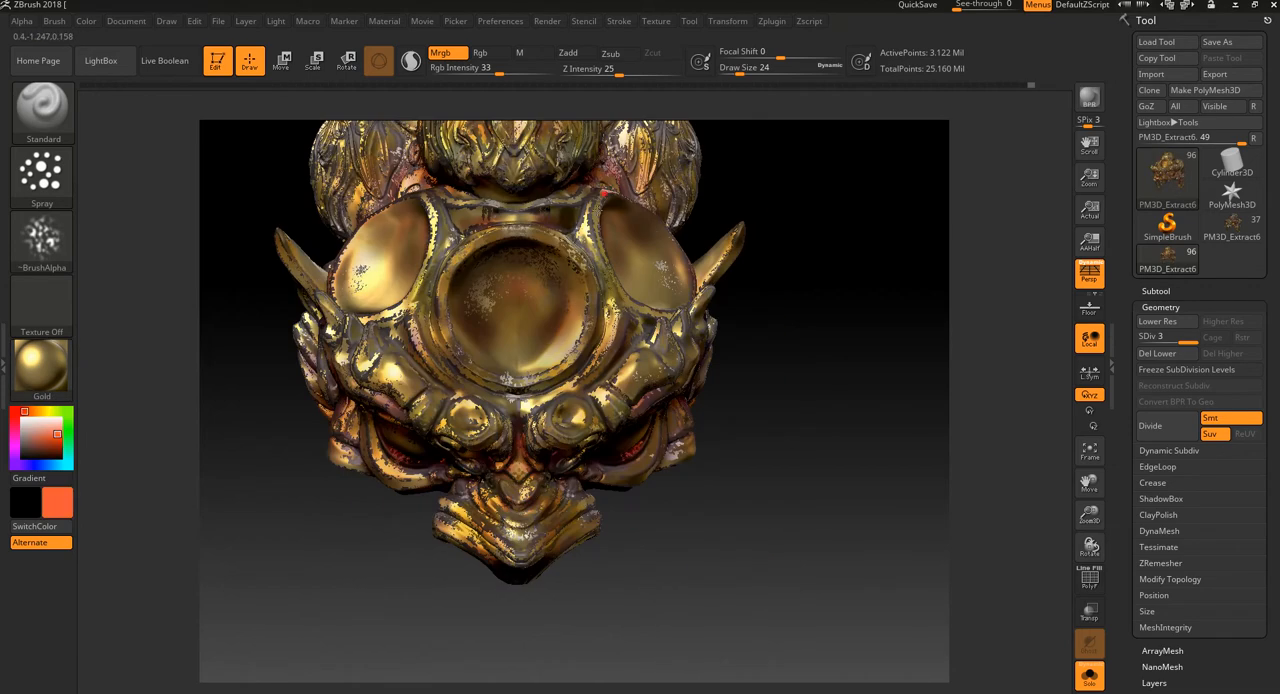
{"action": "left_click_drag", "start_coordinate": [603, 193], "coordinate": [598, 208]}
{"action": "left_click_drag", "start_coordinate": [786, 140], "coordinate": [797, 254], "text": "alt"}
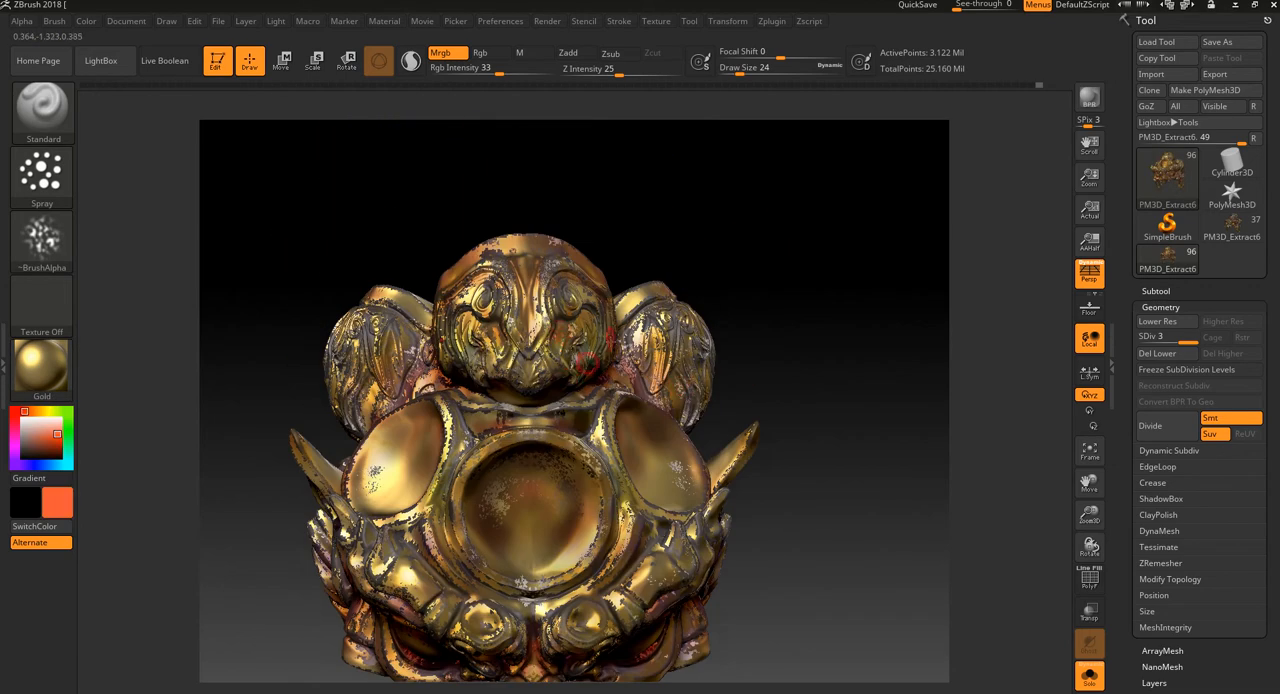
Step: Spray orange-red speckles over the crest, the carved side lobes and the ridges around the forehead disc
{"action": "left_click_drag", "start_coordinate": [768, 316], "coordinate": [709, 306]}
{"action": "left_click_drag", "start_coordinate": [633, 366], "coordinate": [633, 356]}
{"action": "left_click_drag", "start_coordinate": [763, 340], "coordinate": [798, 242]}
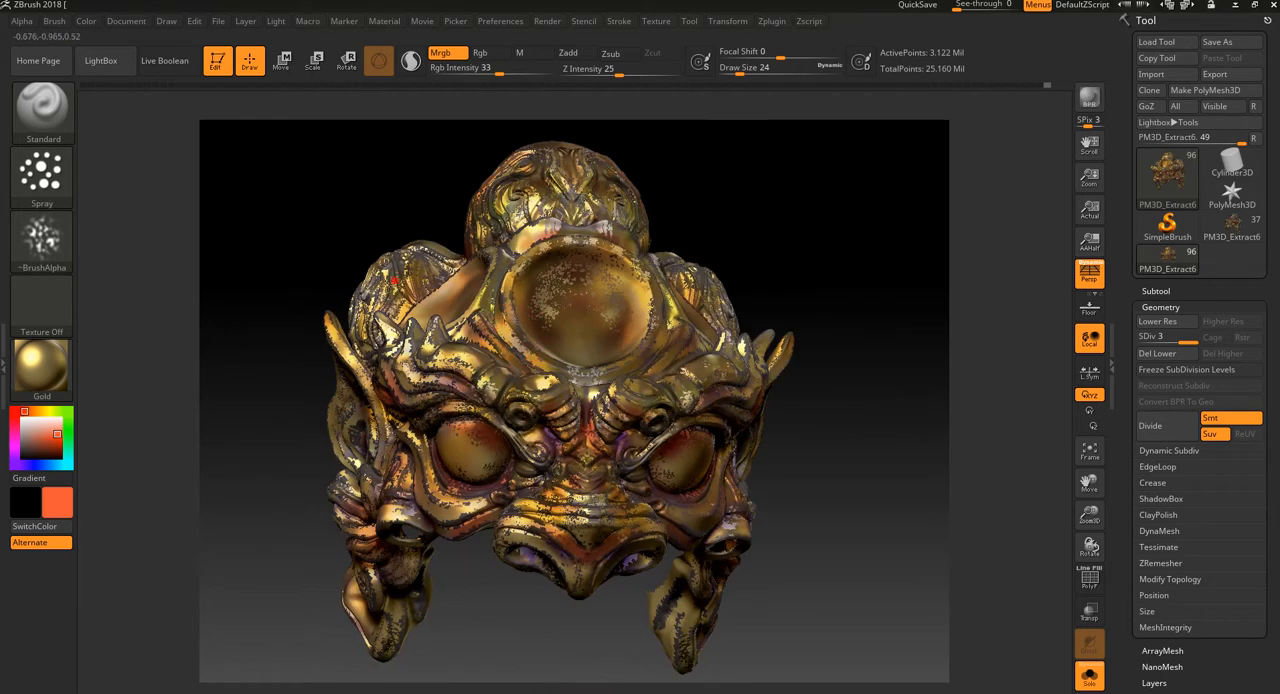
{"action": "left_click_drag", "start_coordinate": [394, 281], "coordinate": [400, 283]}
{"action": "key", "text": "shift"}
{"action": "mouse_move", "coordinate": [398, 226]}
{"action": "left_mouse_down"}
{"action": "mouse_move", "coordinate": [405, 266]}
{"action": "mouse_move", "coordinate": [386, 332]}
{"action": "mouse_move", "coordinate": [401, 289]}
{"action": "left_mouse_up"}
{"action": "left_click_drag", "start_coordinate": [497, 208], "coordinate": [511, 238]}
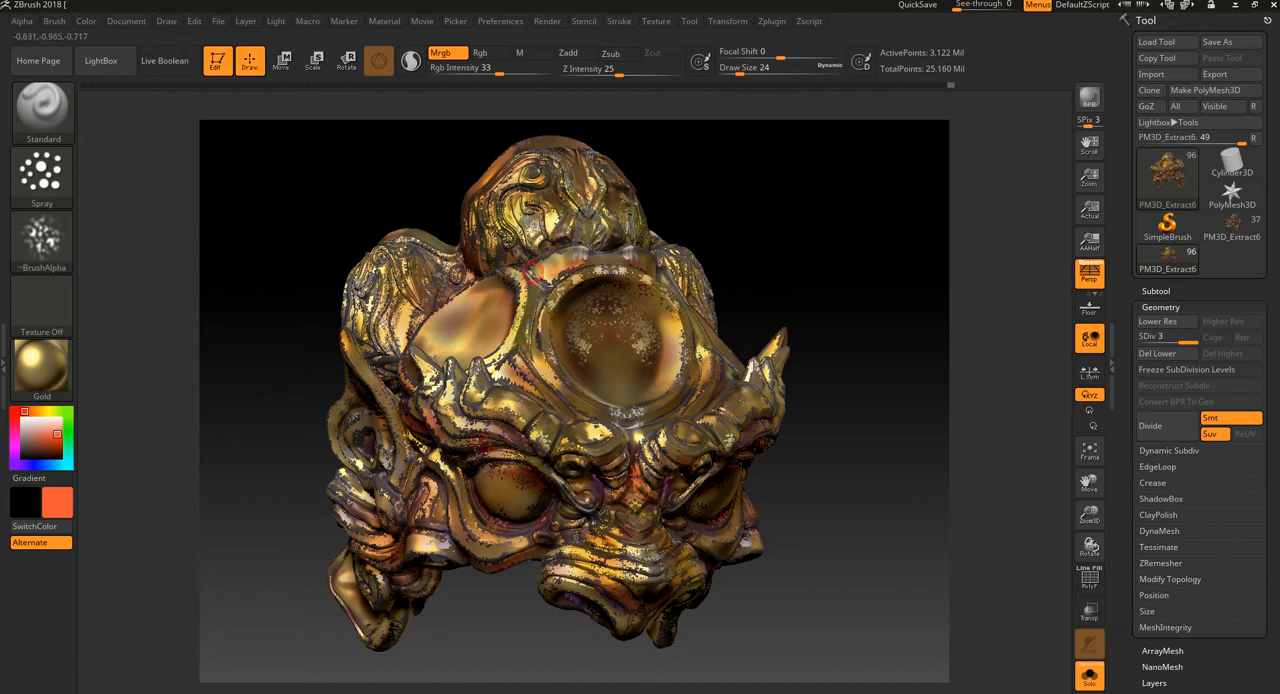
Step: Spray orange-red speckles over the cheeks below the eyes and the upper parts of both eyeballs
{"action": "left_click_drag", "start_coordinate": [524, 600], "coordinate": [528, 570]}
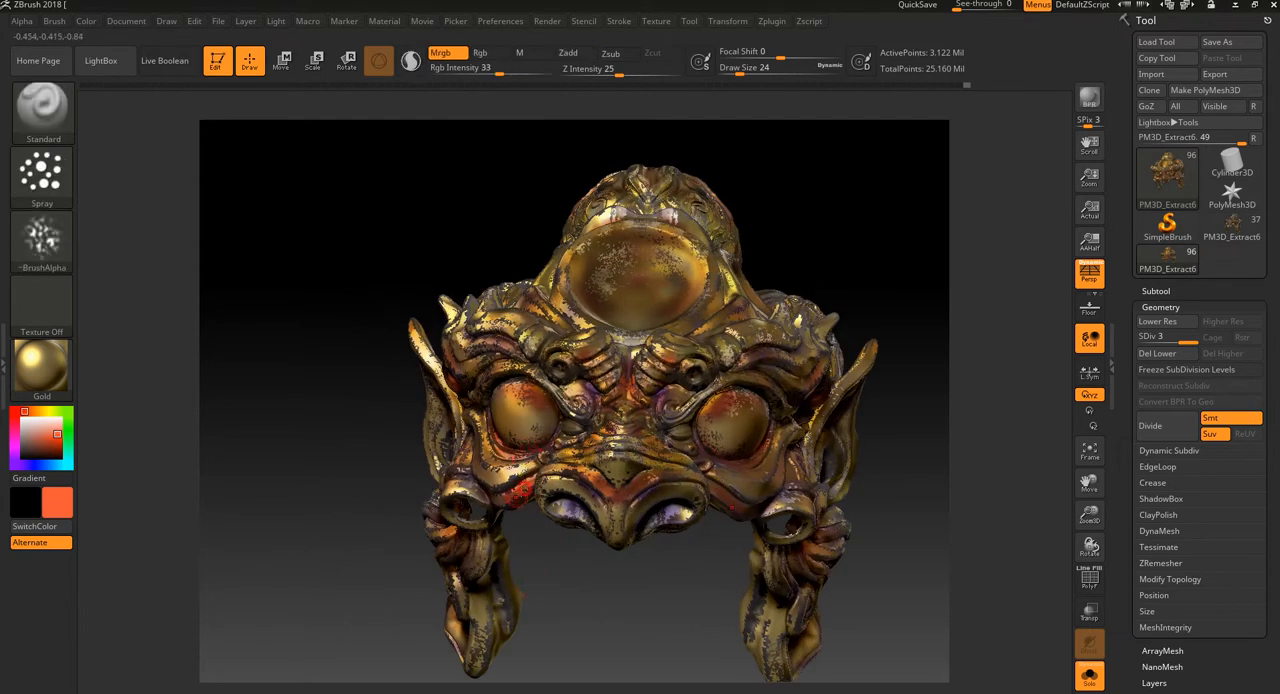
{"action": "left_click_drag", "start_coordinate": [603, 593], "coordinate": [627, 636]}
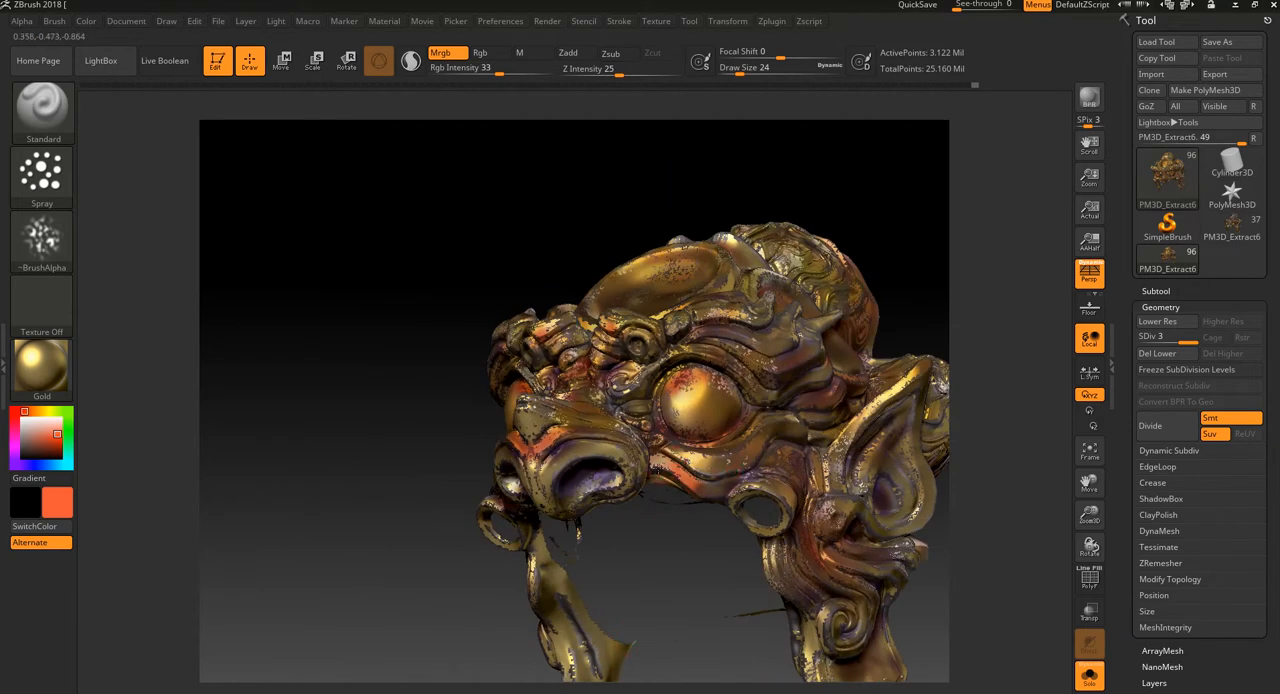
{"action": "left_click_drag", "start_coordinate": [658, 568], "coordinate": [734, 377]}
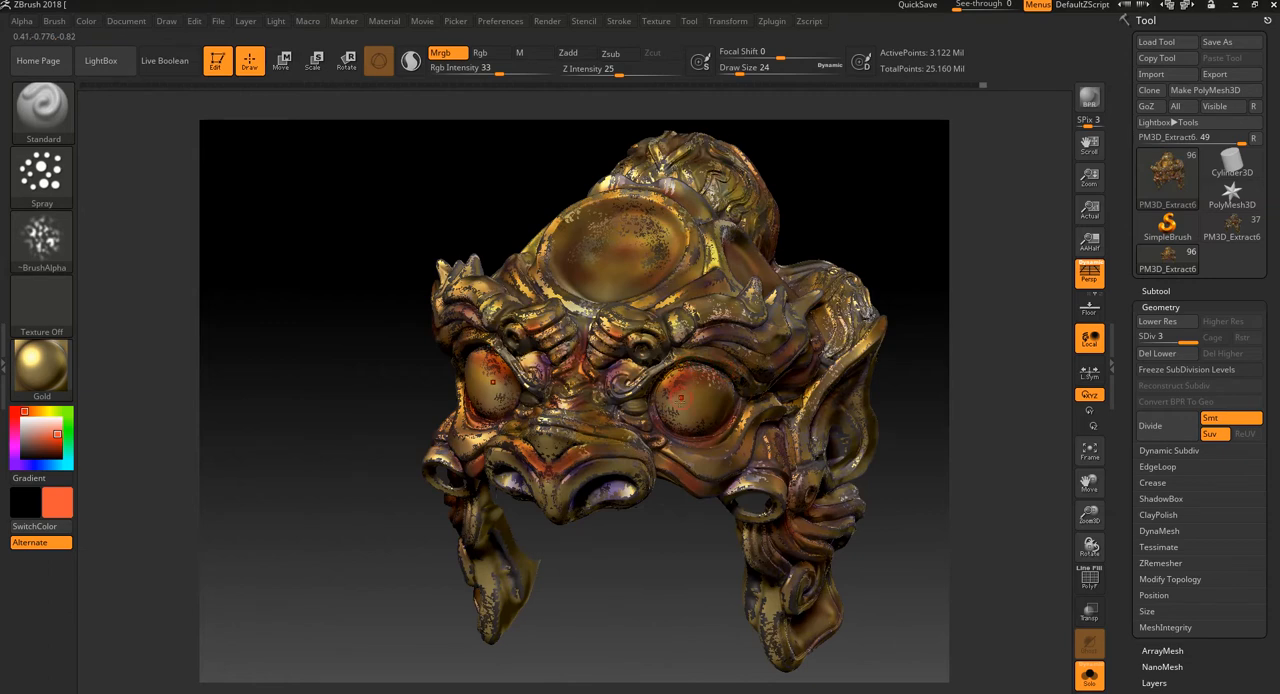
{"action": "left_click_drag", "start_coordinate": [624, 593], "coordinate": [638, 580]}
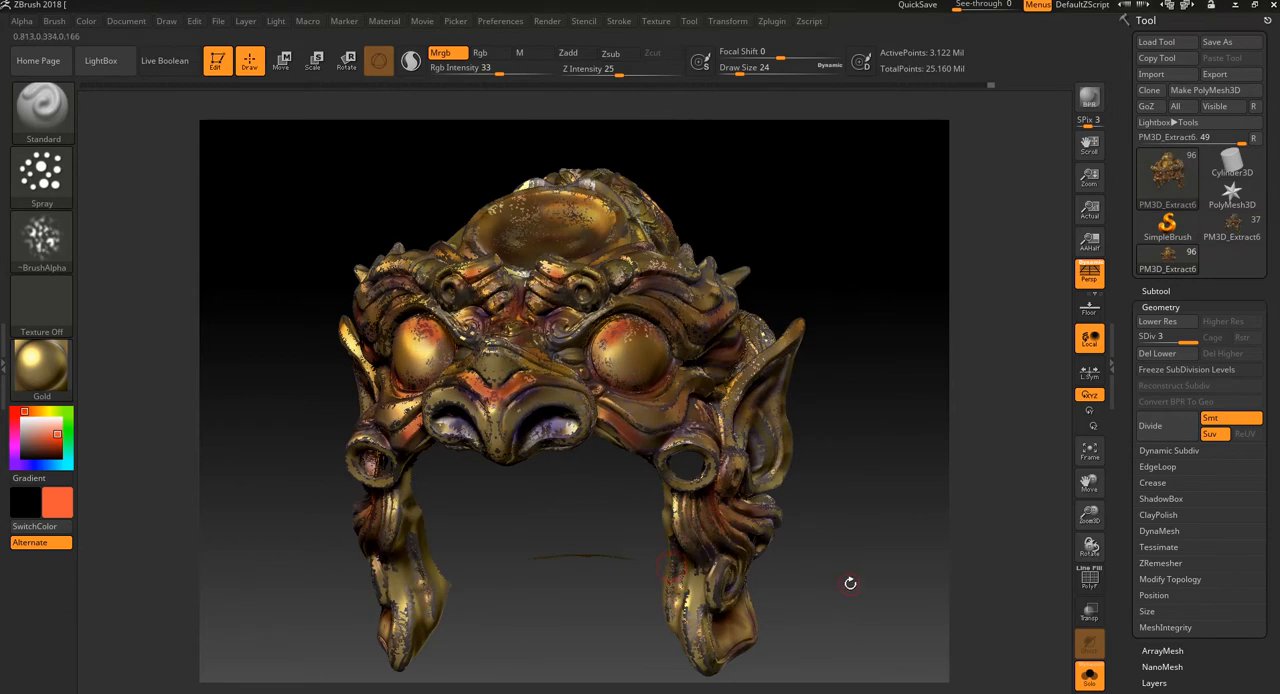
Step: Spray orange-red speckles over the brow horns, the side disc's edge and the carved side lobe
{"action": "mouse_move", "coordinate": [849, 583]}
{"action": "left_mouse_down", "text": "alt"}
{"action": "mouse_move", "coordinate": [827, 476]}
{"action": "mouse_move", "coordinate": [843, 487]}
{"action": "mouse_move", "coordinate": [687, 485]}
{"action": "left_mouse_up", "text": "alt"}
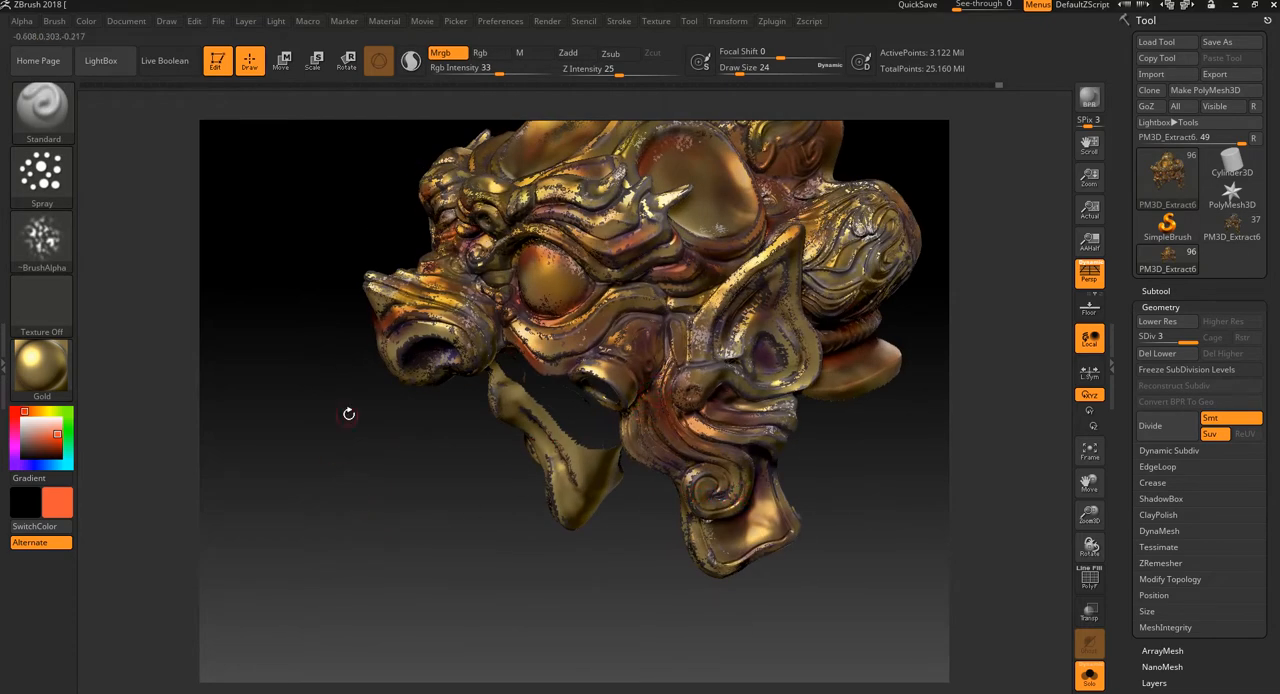
{"action": "left_click_drag", "start_coordinate": [346, 414], "coordinate": [386, 474]}
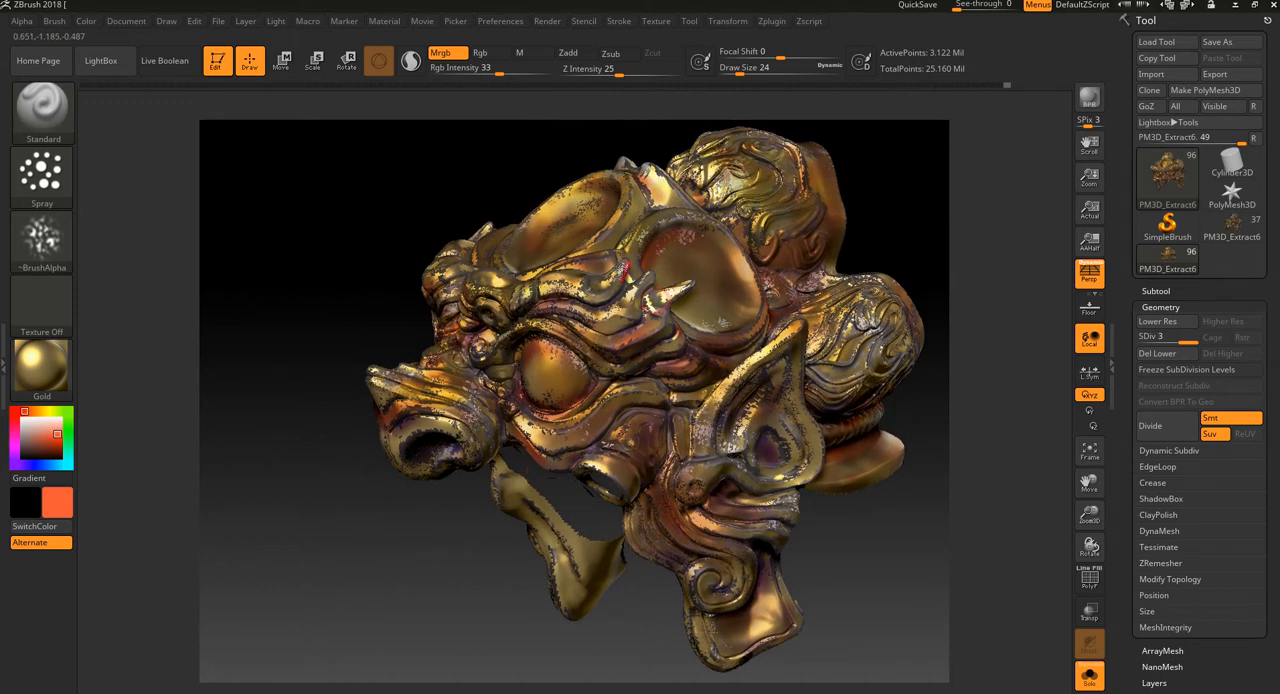
{"action": "left_click_drag", "start_coordinate": [400, 546], "coordinate": [411, 585]}
{"action": "left_click_drag", "start_coordinate": [908, 227], "coordinate": [906, 328], "text": "alt"}
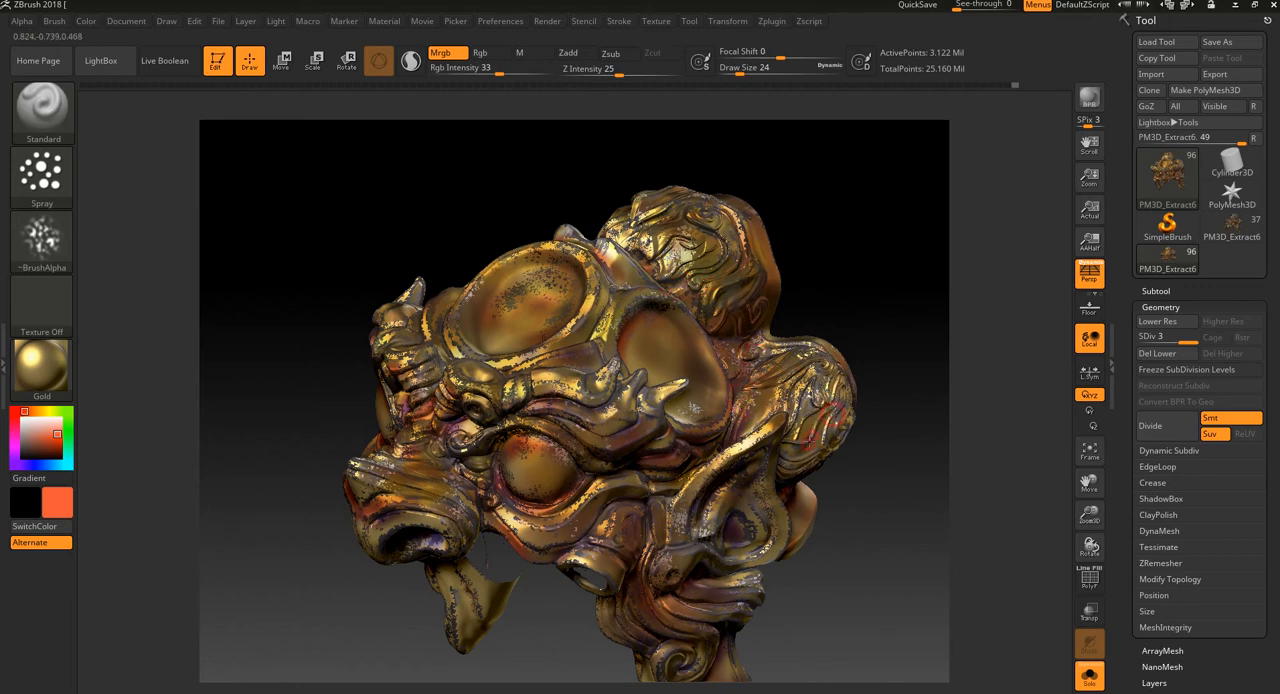
Step: Add more orange-red speckles to the eyeballs and the ridges between the brow and the forehead disc
{"action": "left_click_drag", "start_coordinate": [937, 323], "coordinate": [951, 286]}
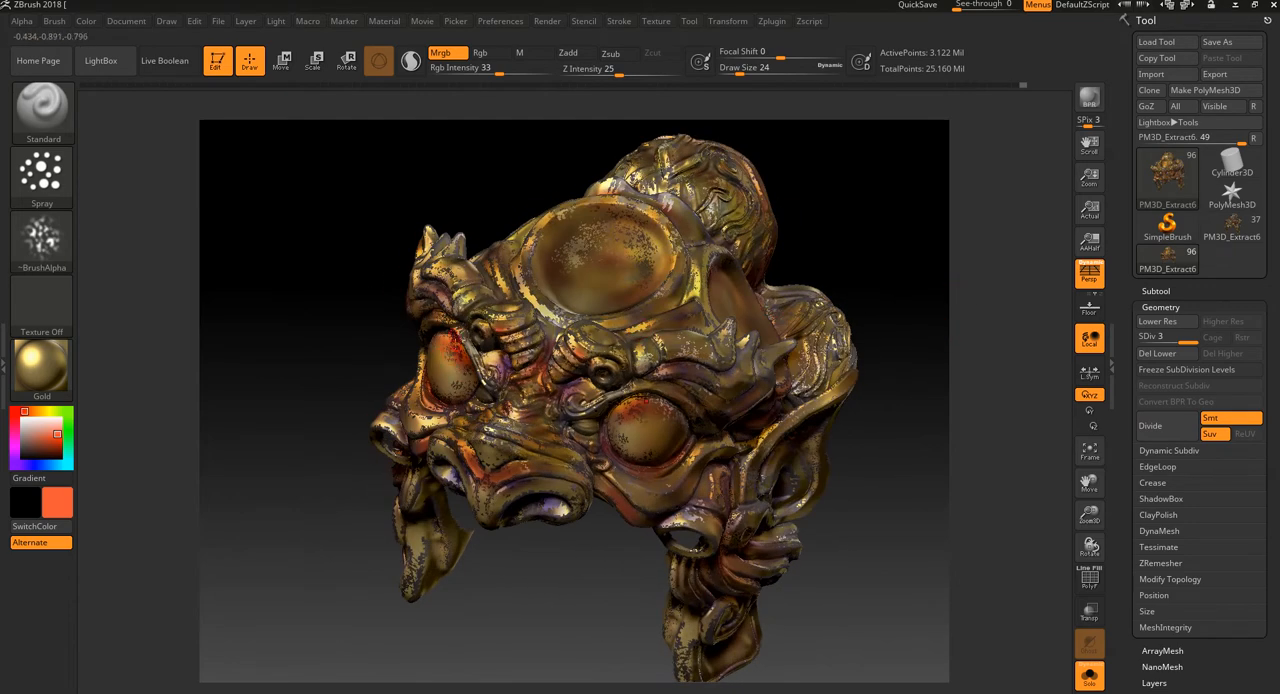
{"action": "left_click_drag", "start_coordinate": [340, 320], "coordinate": [347, 393]}
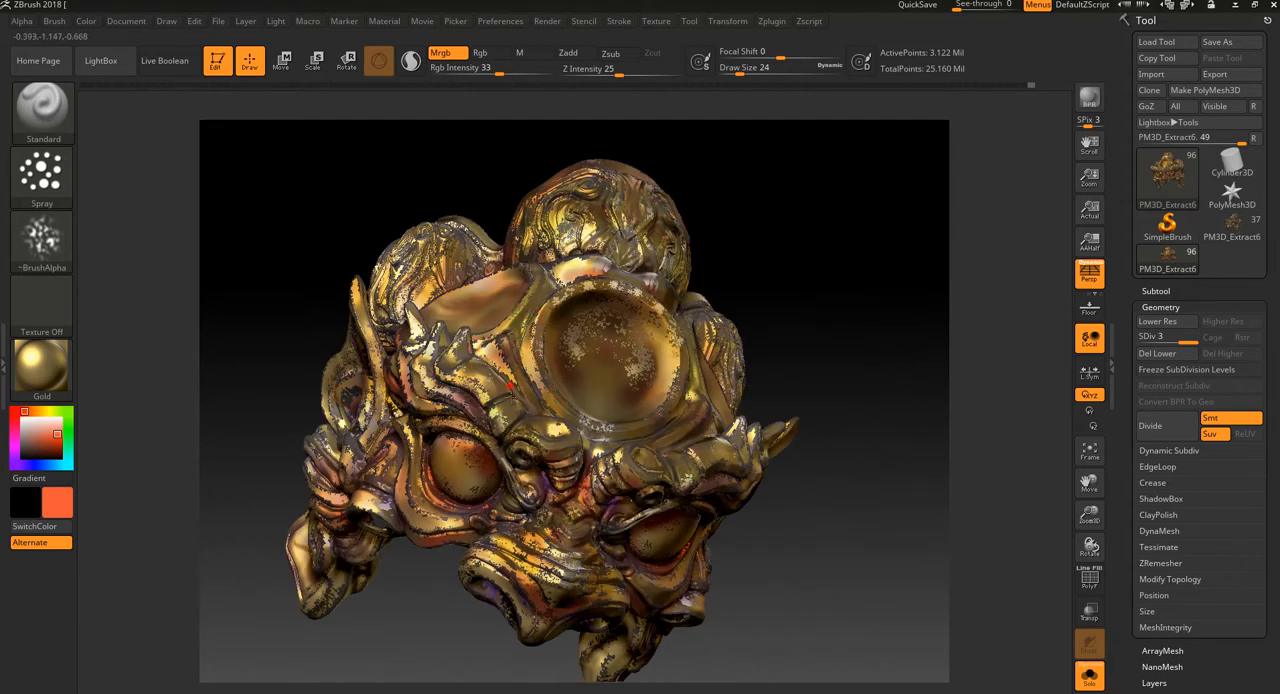
{"action": "left_click_drag", "start_coordinate": [835, 383], "coordinate": [814, 403]}
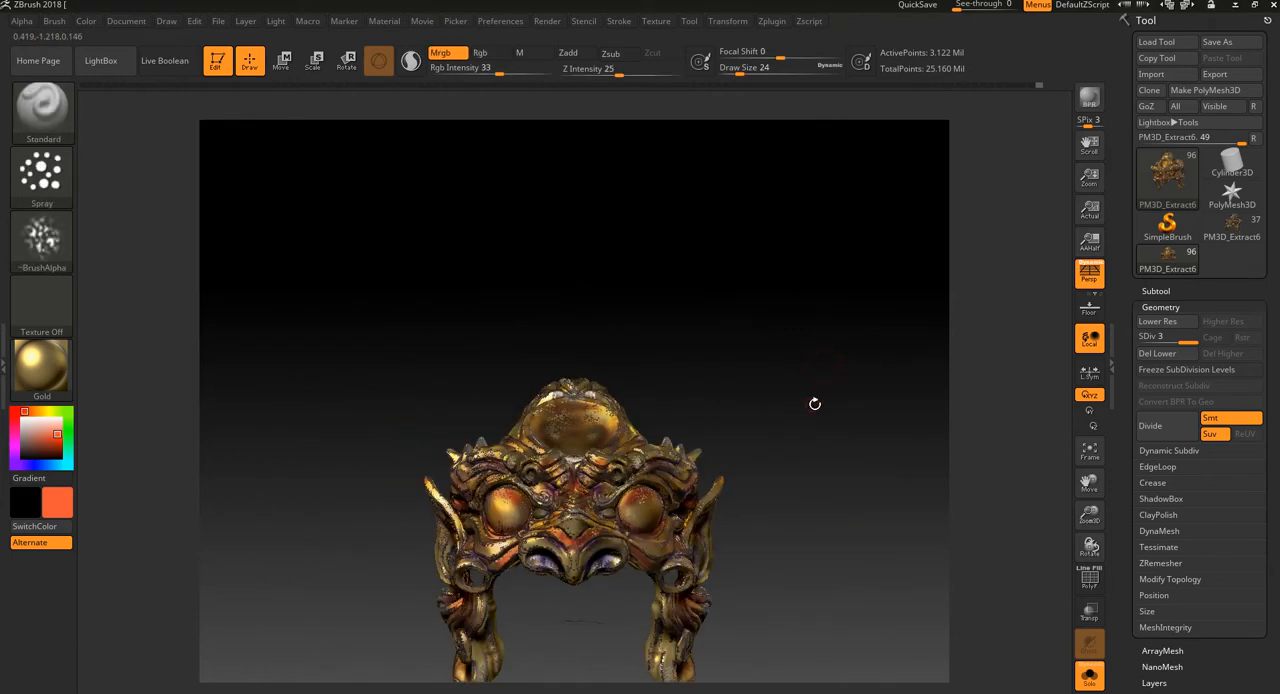
Step: Switch the paint material to MAH_Shiny, reduce the draw size to 9 and spray the forehead disc's rim and adjoining ridges
{"action": "left_click_drag", "start_coordinate": [854, 318], "coordinate": [740, 334]}
{"action": "left_click", "coordinate": [42, 366]}
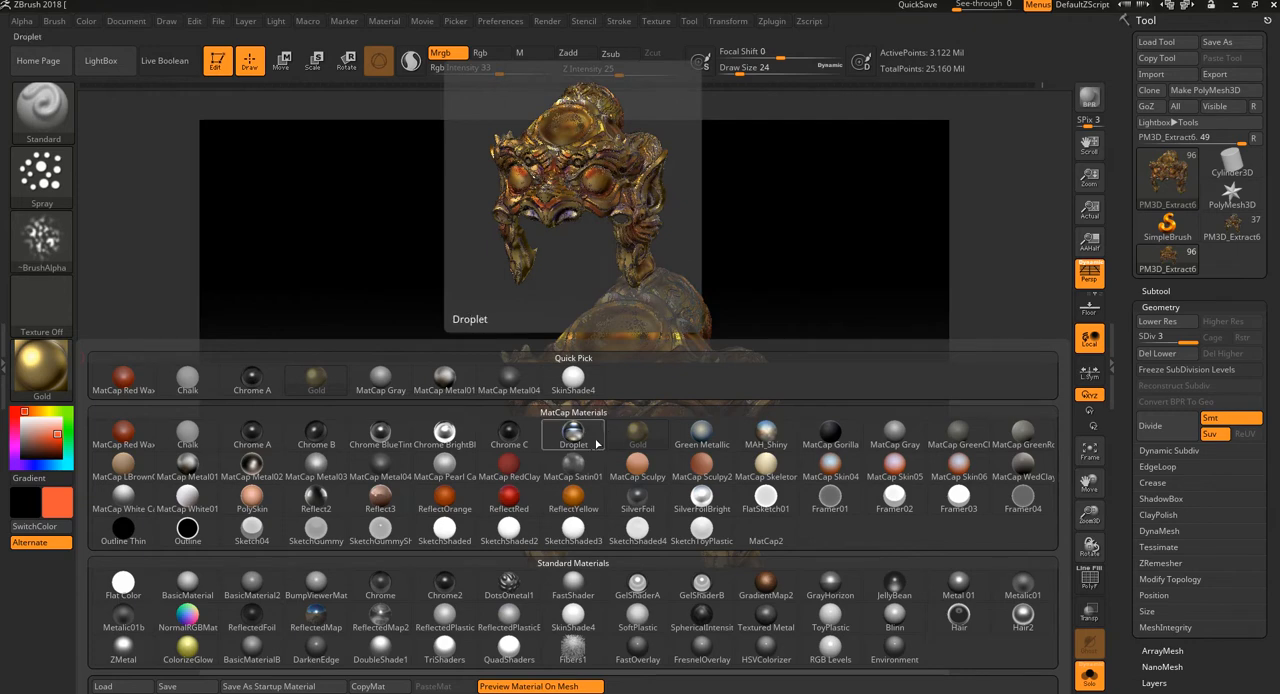
{"action": "left_click", "coordinate": [765, 432]}
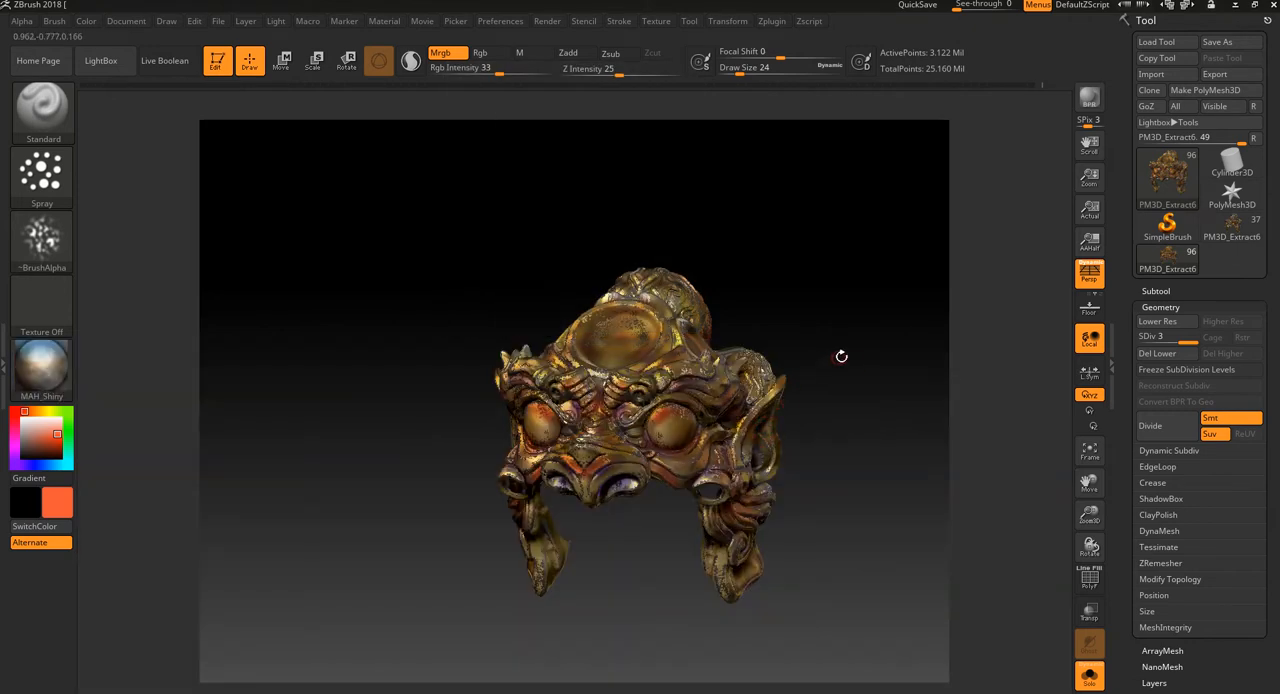
{"action": "left_click_drag", "start_coordinate": [840, 354], "coordinate": [851, 277], "text": "alt"}
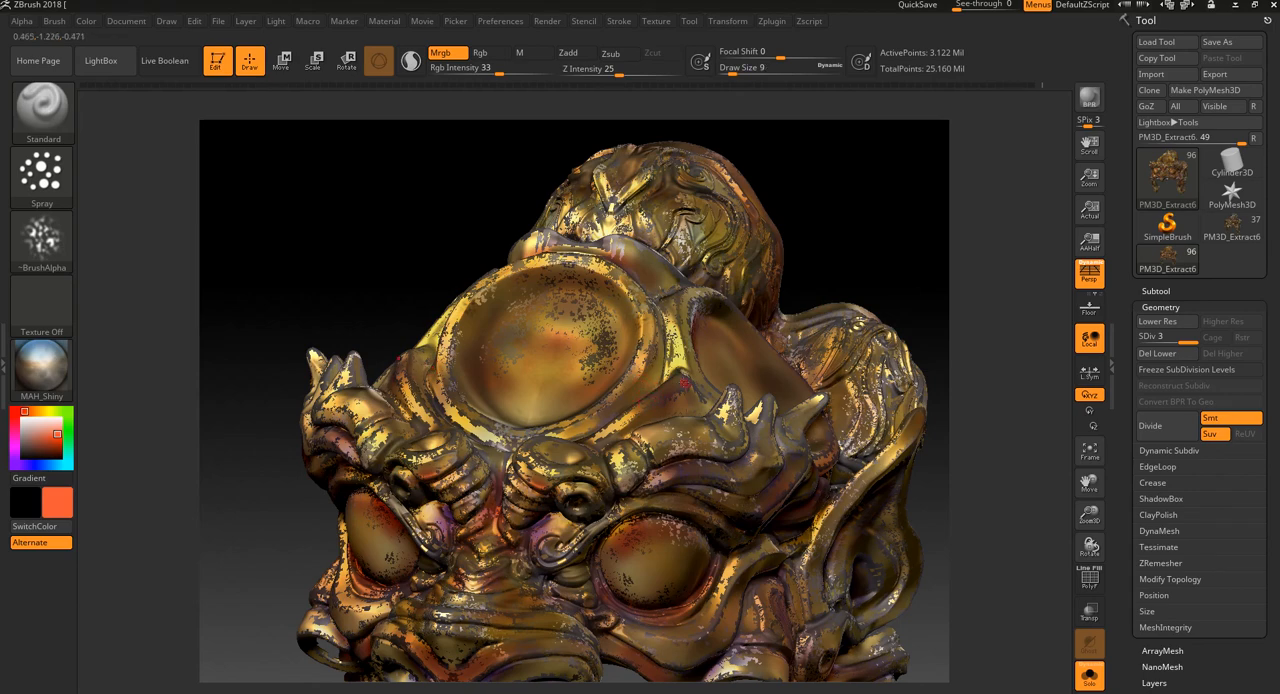
{"action": "left_click_drag", "start_coordinate": [837, 235], "coordinate": [830, 244]}
{"action": "mouse_move", "coordinate": [654, 410]}
{"action": "left_mouse_down"}
{"action": "mouse_move", "coordinate": [675, 389]}
{"action": "mouse_move", "coordinate": [630, 425]}
{"action": "mouse_move", "coordinate": [652, 398]}
{"action": "left_mouse_up"}
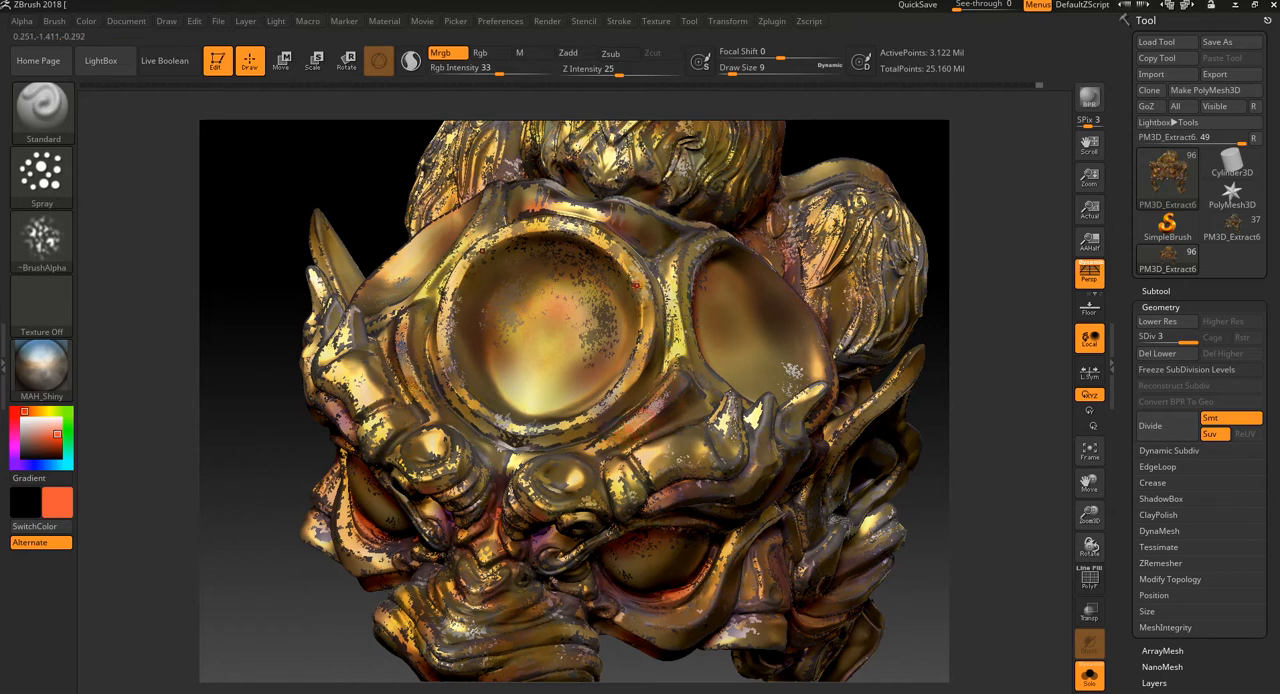
{"action": "mouse_move", "coordinate": [575, 232]}
{"action": "left_mouse_down"}
{"action": "mouse_move", "coordinate": [611, 257]}
{"action": "mouse_move", "coordinate": [644, 310]}
{"action": "mouse_move", "coordinate": [620, 383]}
{"action": "left_mouse_up"}
{"action": "mouse_move", "coordinate": [702, 242]}
{"action": "left_mouse_down"}
{"action": "mouse_move", "coordinate": [680, 258]}
{"action": "mouse_move", "coordinate": [679, 336]}
{"action": "left_mouse_up"}
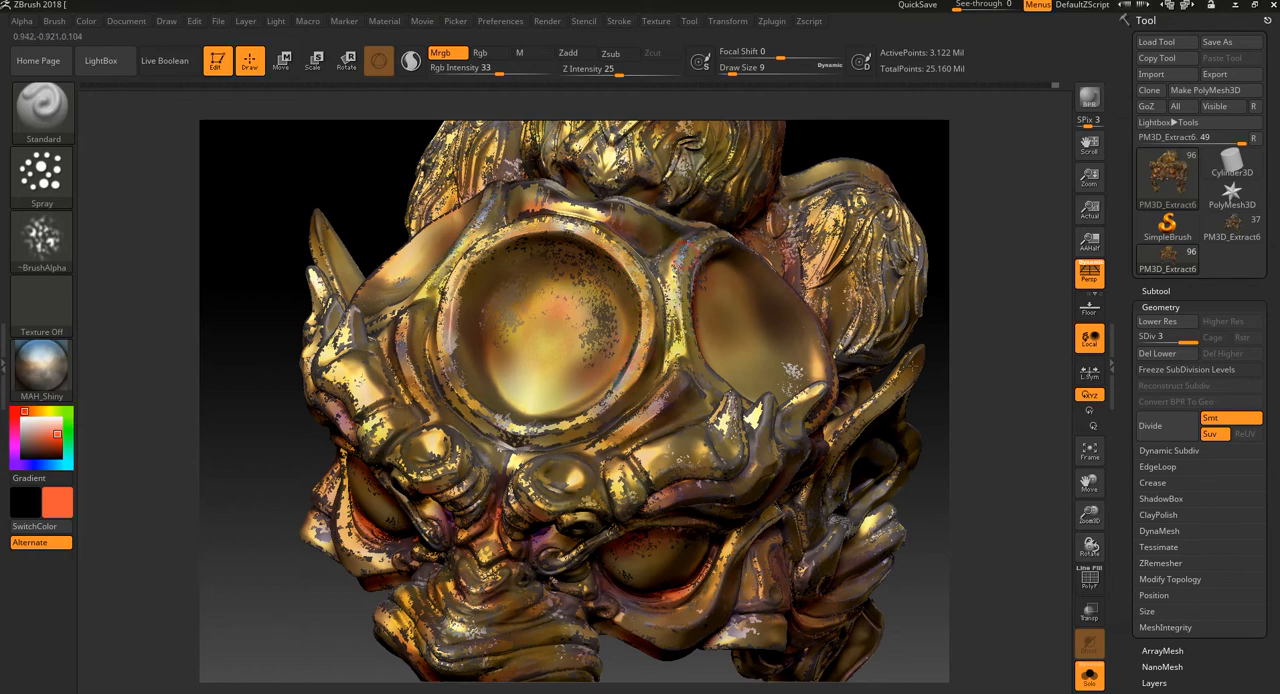
Step: Spray MAH_Shiny speckles on the area below the forehead disc and the inner brow curls
{"action": "key", "text": "f"}
{"action": "left_click_drag", "start_coordinate": [983, 383], "coordinate": [970, 420]}
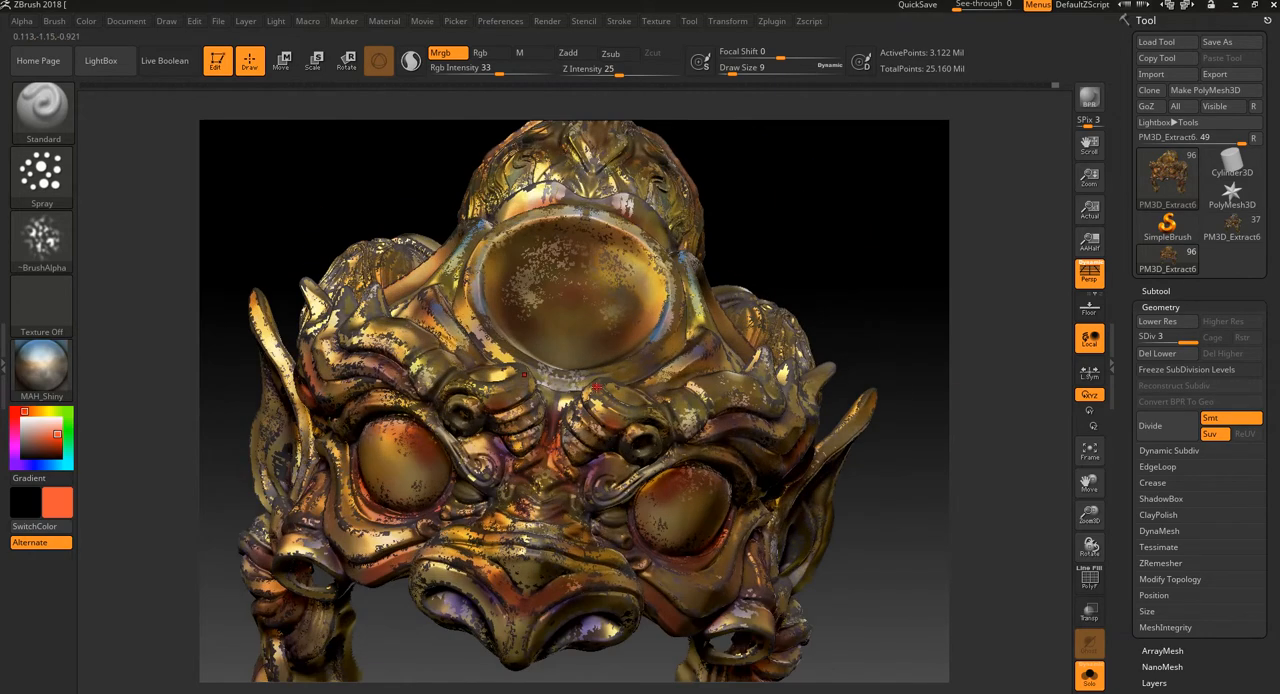
{"action": "left_click_drag", "start_coordinate": [594, 380], "coordinate": [600, 399]}
{"action": "left_click_drag", "start_coordinate": [848, 227], "coordinate": [847, 350], "text": "alt"}
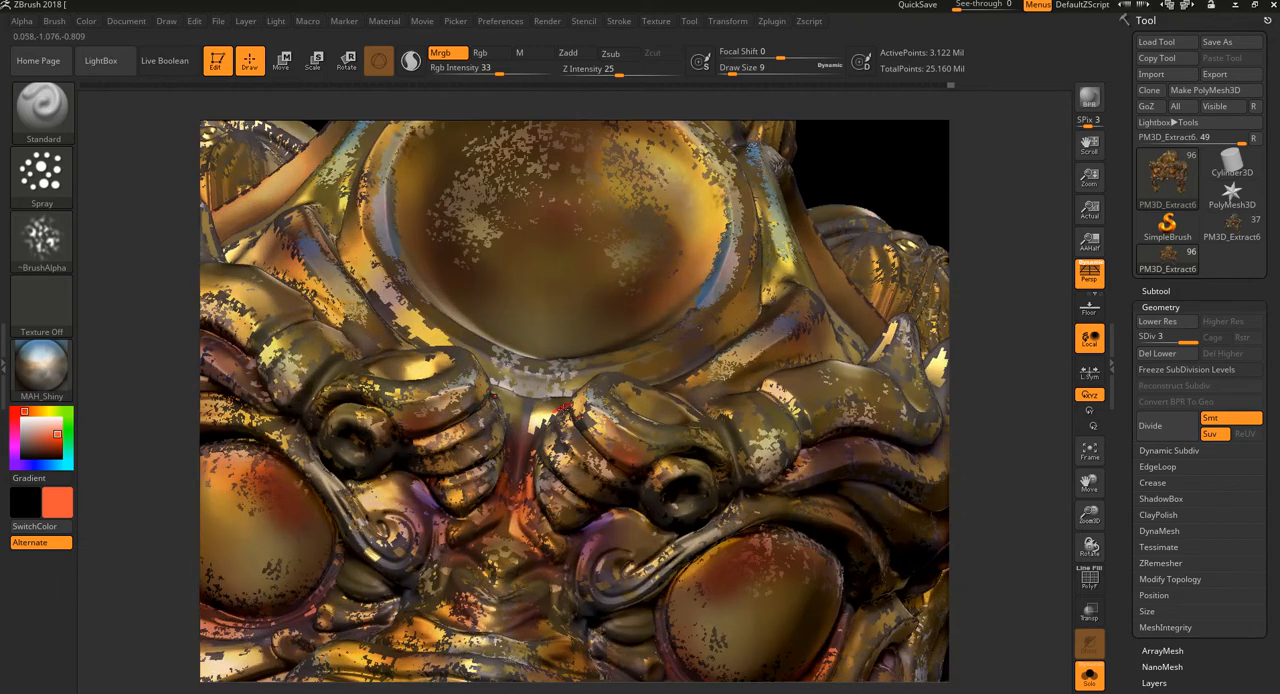
{"action": "left_click_drag", "start_coordinate": [579, 426], "coordinate": [570, 404]}
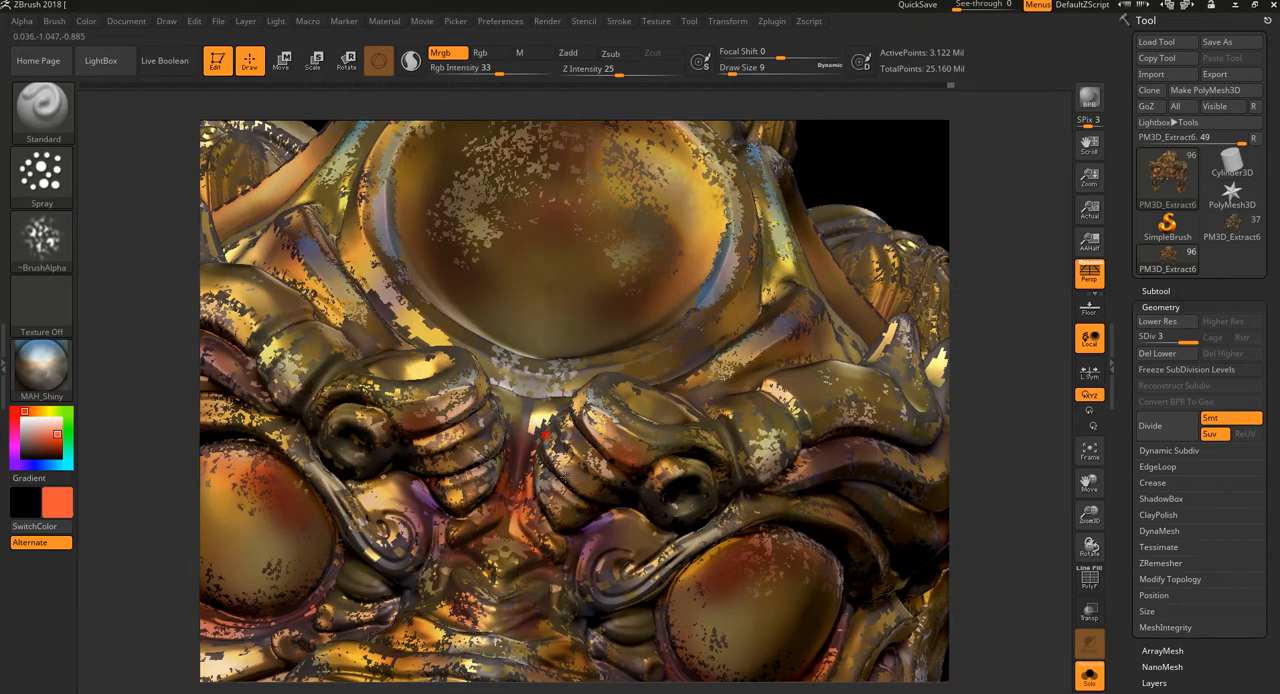
Step: Switch the paint material to MatCap Metal04 and spray the ridges and rims around the forehead and side discs
{"action": "key", "text": "f"}
{"action": "left_click", "coordinate": [46, 367]}
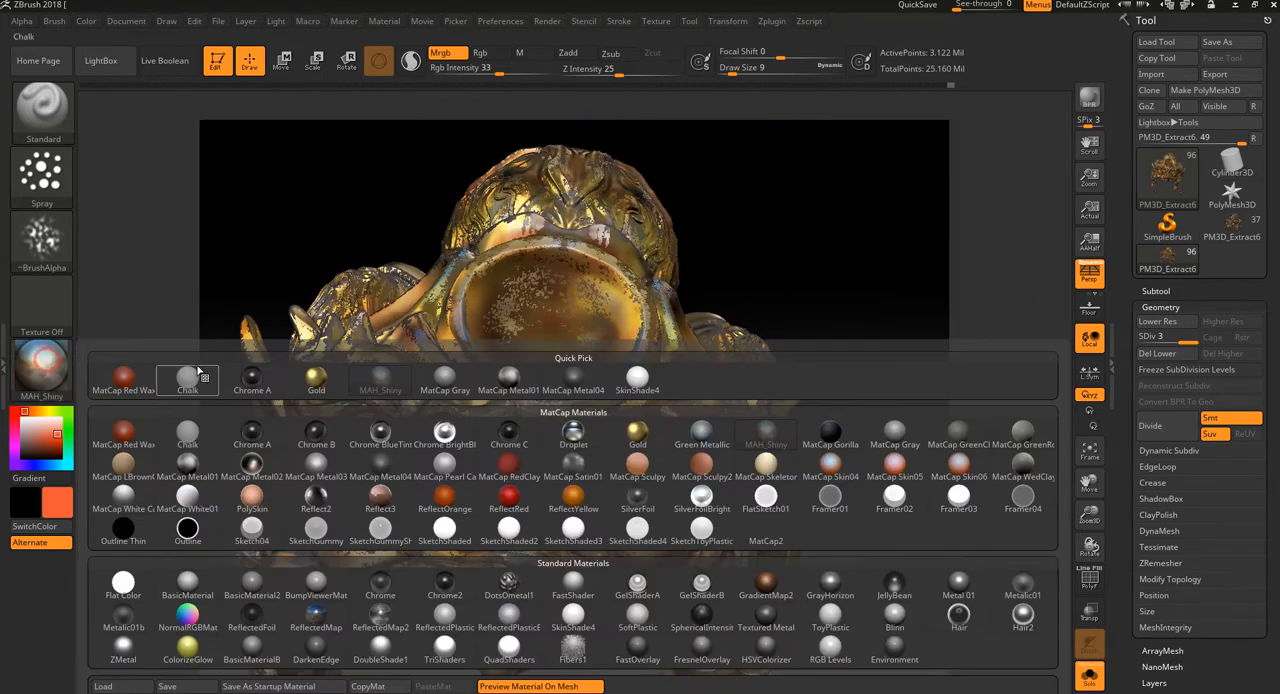
{"action": "left_click", "coordinate": [380, 462]}
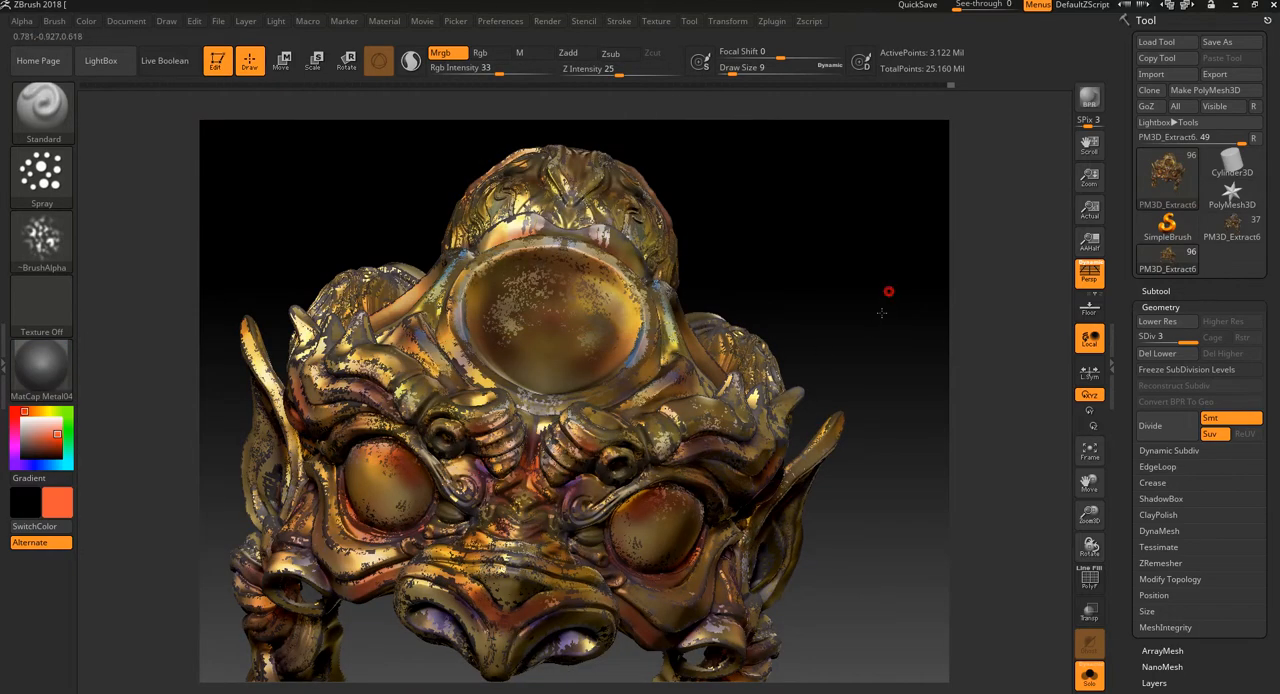
{"action": "left_click_drag", "start_coordinate": [888, 291], "coordinate": [855, 285], "text": "alt"}
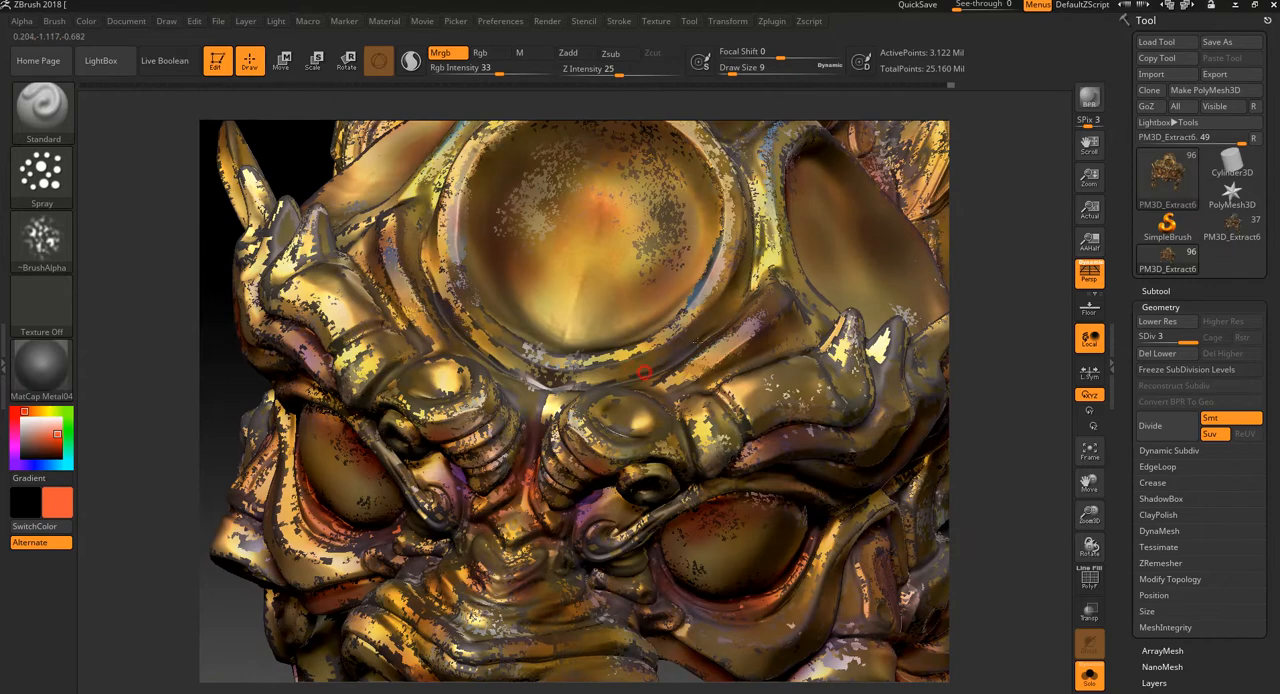
{"action": "left_click_drag", "start_coordinate": [1055, 208], "coordinate": [1028, 285]}
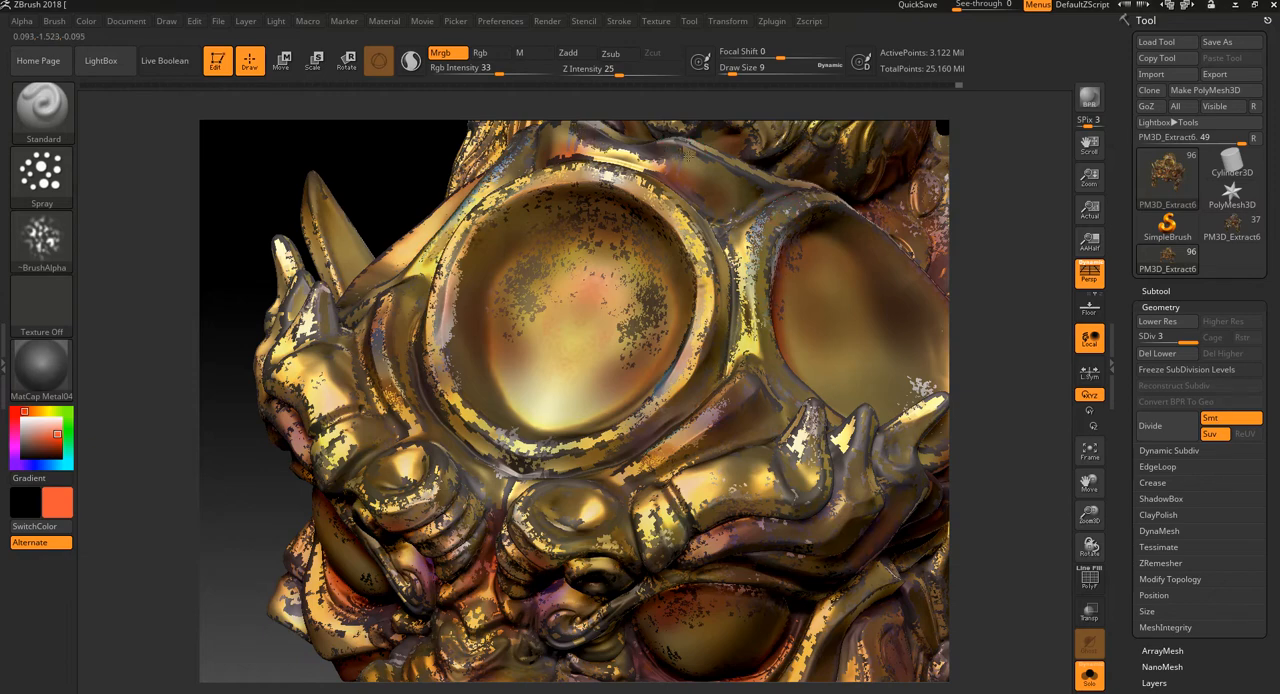
{"action": "mouse_move", "coordinate": [1044, 312]}
{"action": "left_mouse_down"}
{"action": "mouse_move", "coordinate": [1034, 291]}
{"action": "mouse_move", "coordinate": [982, 487]}
{"action": "left_mouse_up"}
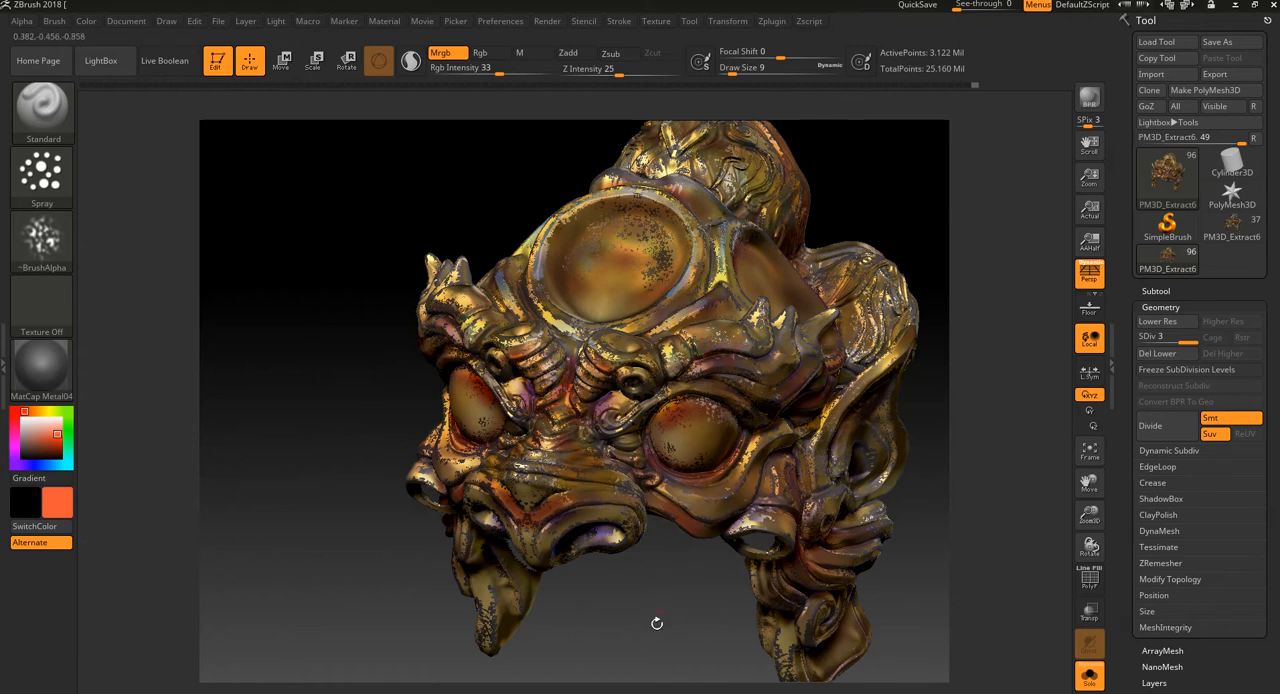
Step: Spray MatCap Metal04 speckles over the nose, the nostril folds and the eyeballs
{"action": "left_click_drag", "start_coordinate": [656, 623], "coordinate": [676, 414]}
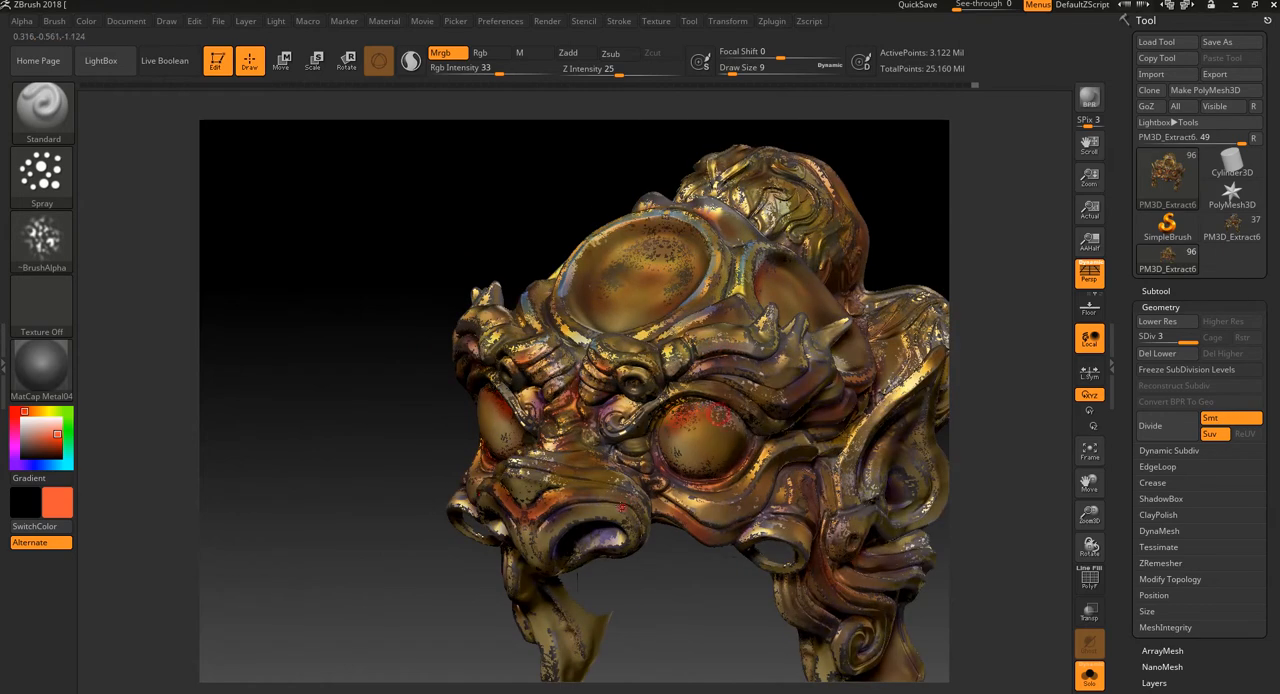
{"action": "left_click_drag", "start_coordinate": [450, 559], "coordinate": [512, 452]}
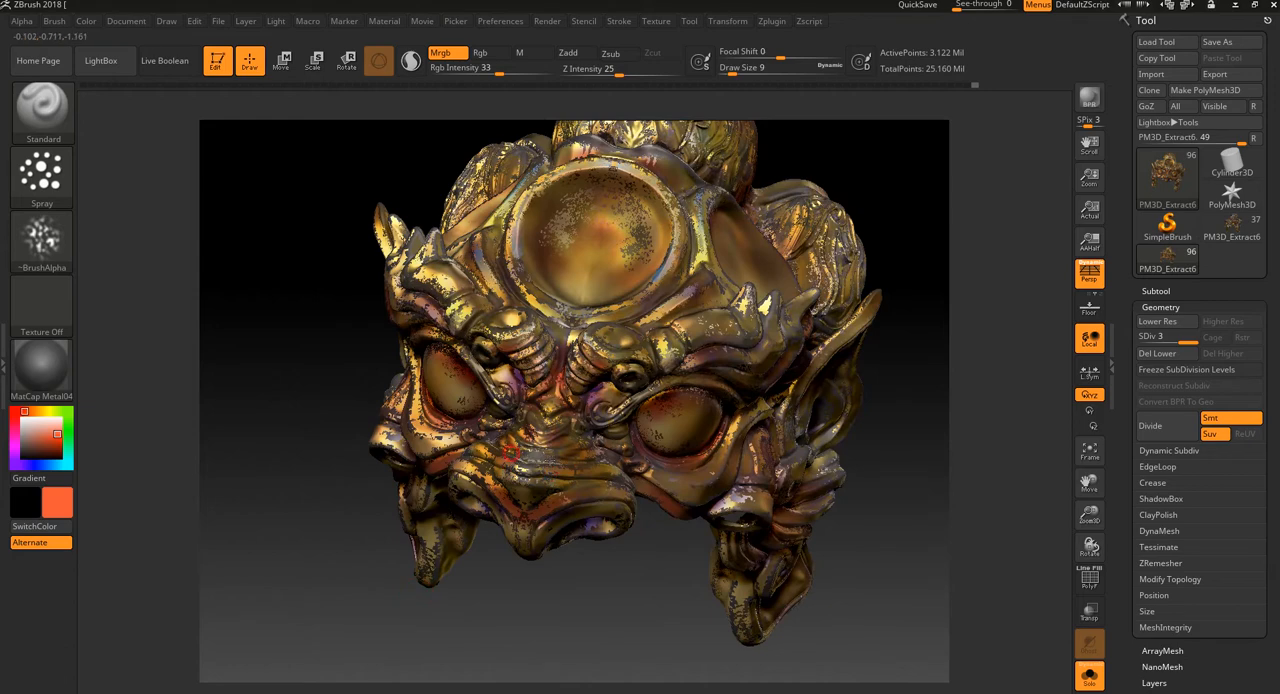
{"action": "left_click_drag", "start_coordinate": [563, 583], "coordinate": [605, 410]}
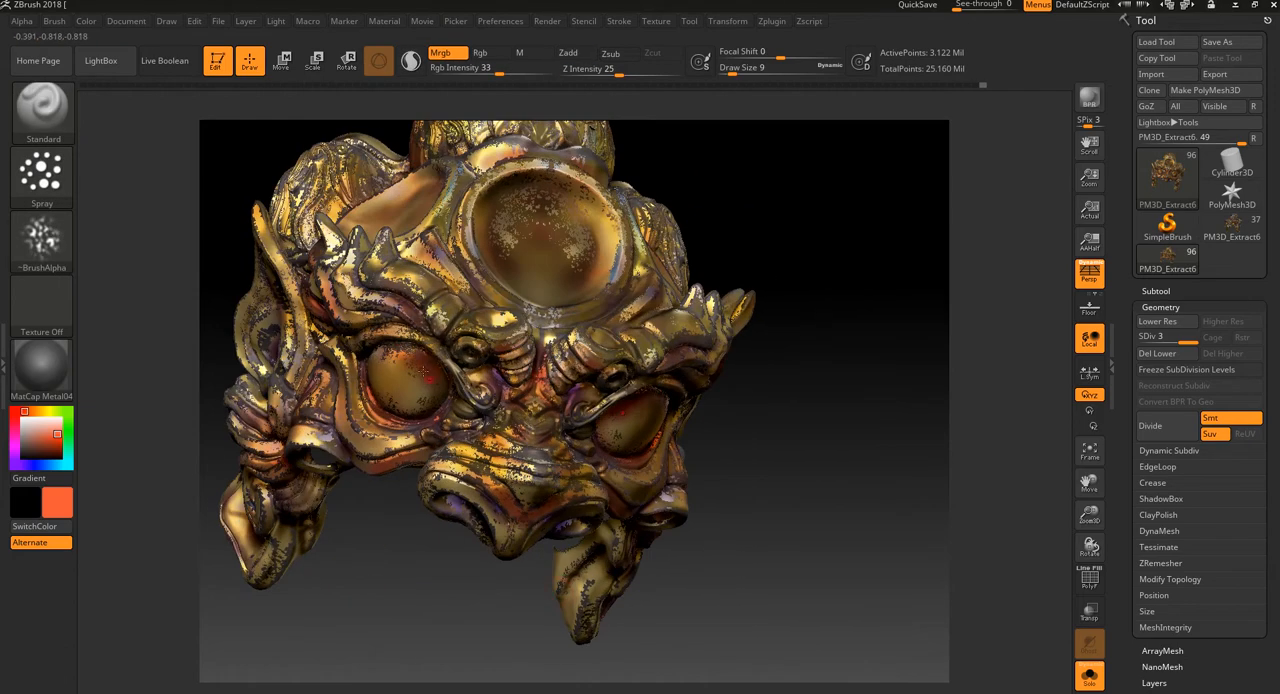
{"action": "mouse_move", "coordinate": [374, 262]}
{"action": "left_mouse_down"}
{"action": "mouse_move", "coordinate": [486, 384]}
{"action": "mouse_move", "coordinate": [530, 474]}
{"action": "mouse_move", "coordinate": [497, 435]}
{"action": "mouse_move", "coordinate": [514, 486]}
{"action": "mouse_move", "coordinate": [602, 340]}
{"action": "mouse_move", "coordinate": [609, 419]}
{"action": "left_mouse_up"}
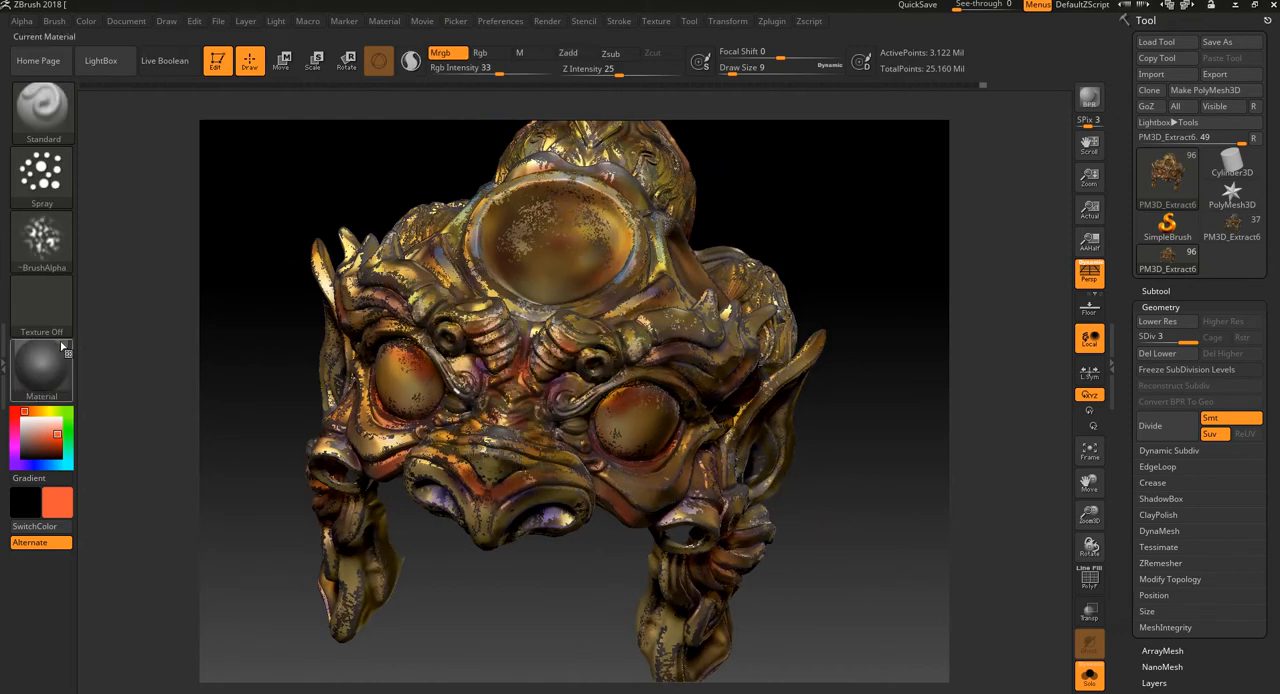
{"action": "left_click", "coordinate": [42, 366]}
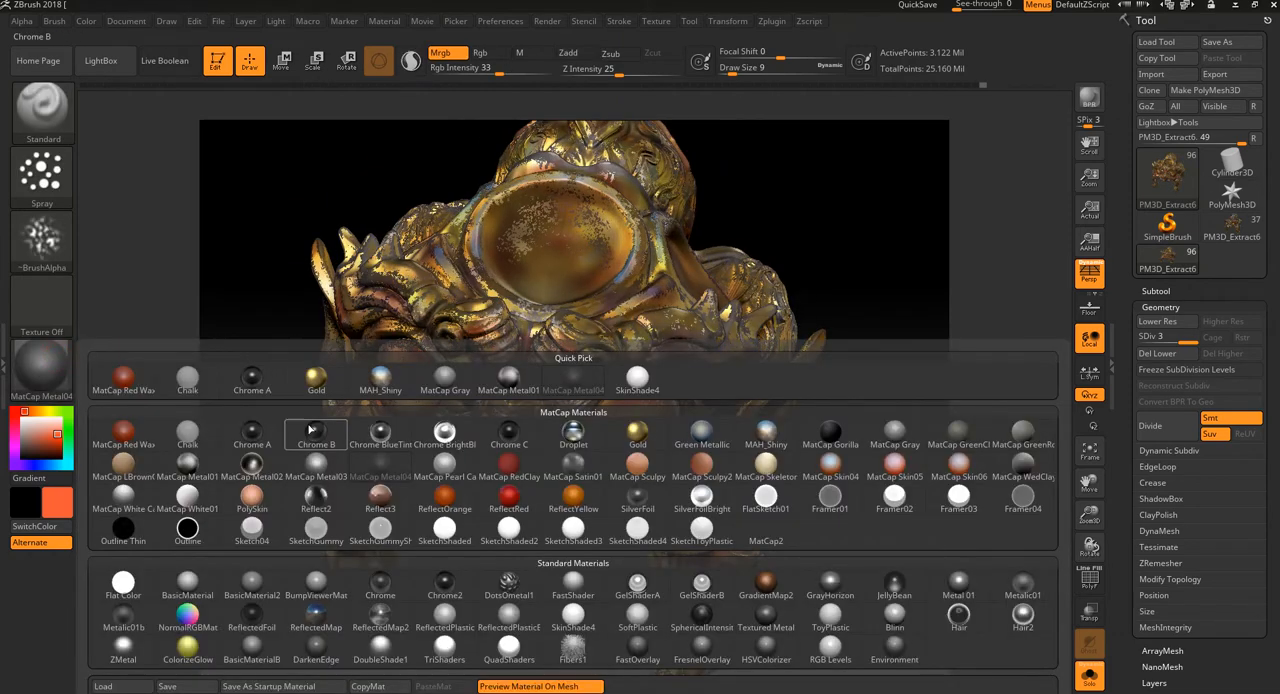
{"action": "mouse_move", "coordinate": [329, 496]}
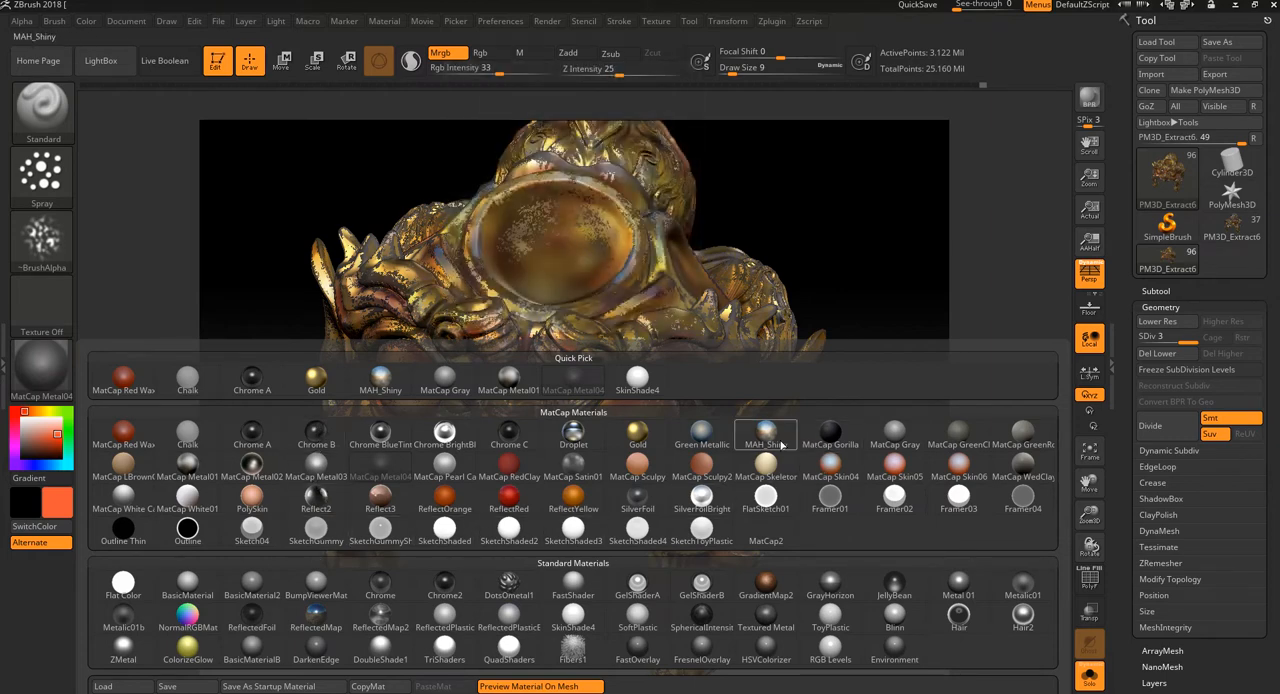
{"action": "mouse_move", "coordinate": [719, 436]}
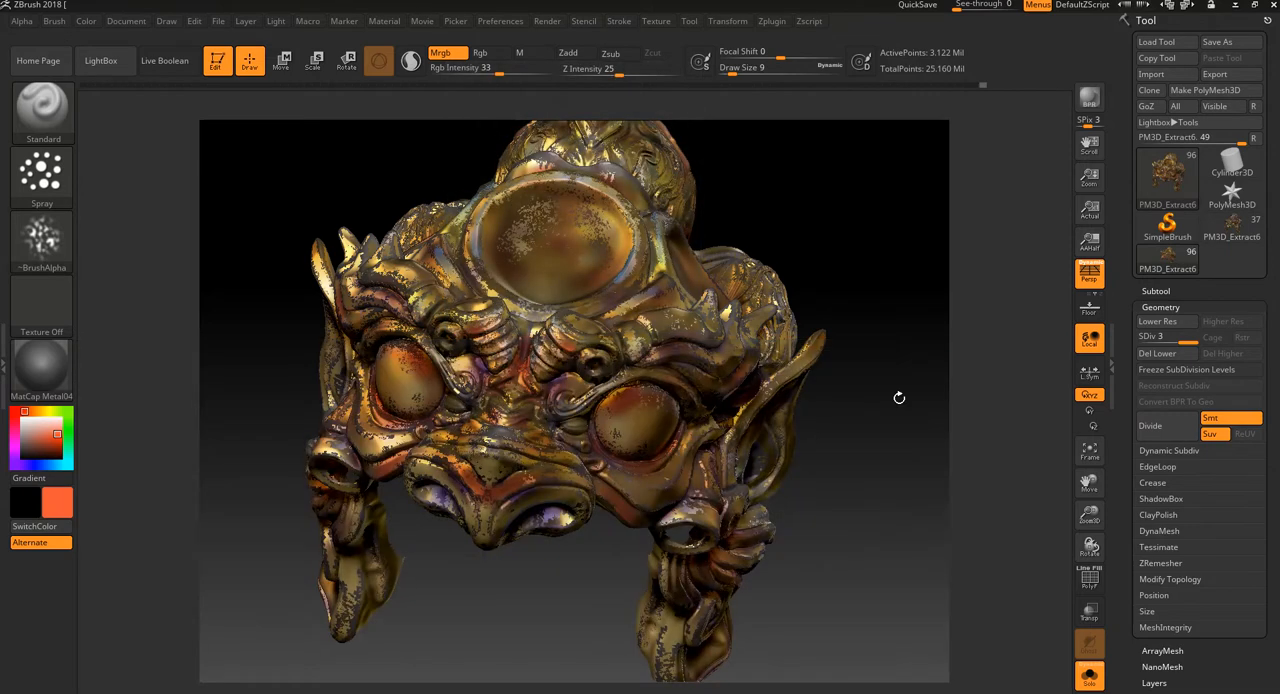
Step: Spray MatCap Metal04 speckles over the cheek beside the eye, the lower eyeballs and the inner brow
{"action": "left_click_drag", "start_coordinate": [900, 397], "coordinate": [869, 453]}
{"action": "mouse_move", "coordinate": [777, 468]}
{"action": "left_mouse_down"}
{"action": "mouse_move", "coordinate": [803, 483]}
{"action": "mouse_move", "coordinate": [869, 466]}
{"action": "mouse_move", "coordinate": [724, 345]}
{"action": "left_mouse_up"}
{"action": "left_click_drag", "start_coordinate": [785, 474], "coordinate": [788, 570], "text": "alt"}
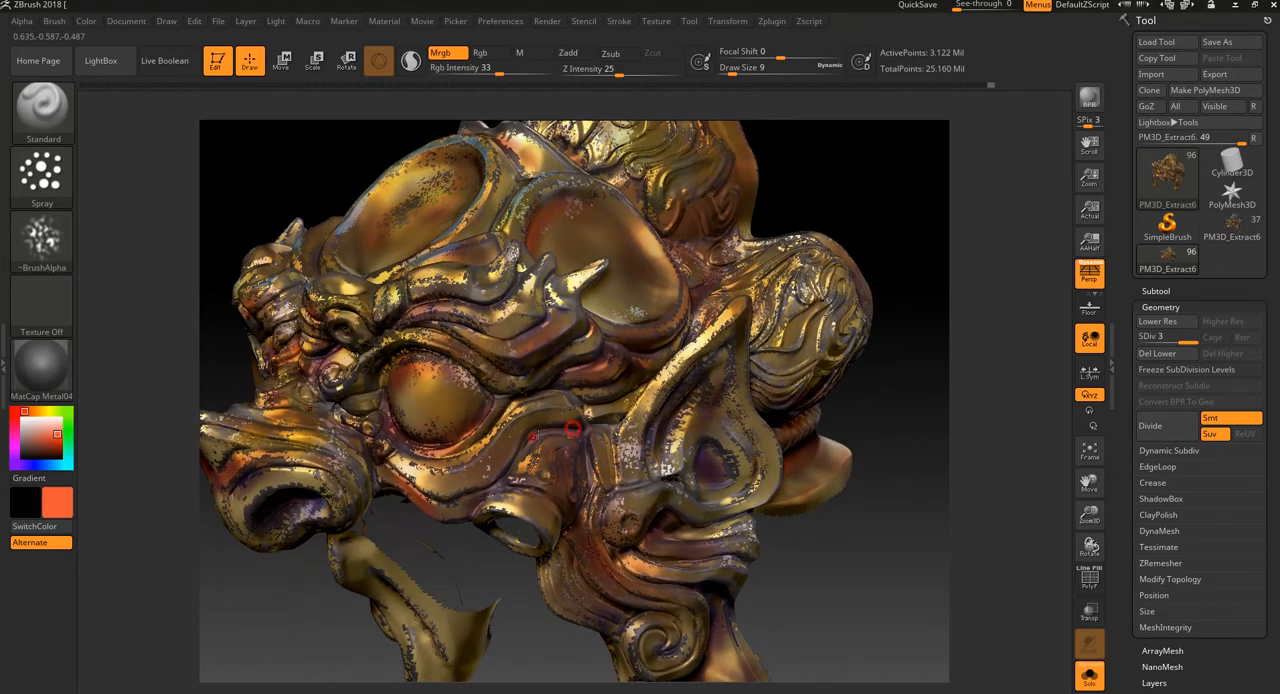
{"action": "left_click_drag", "start_coordinate": [165, 615], "coordinate": [256, 632]}
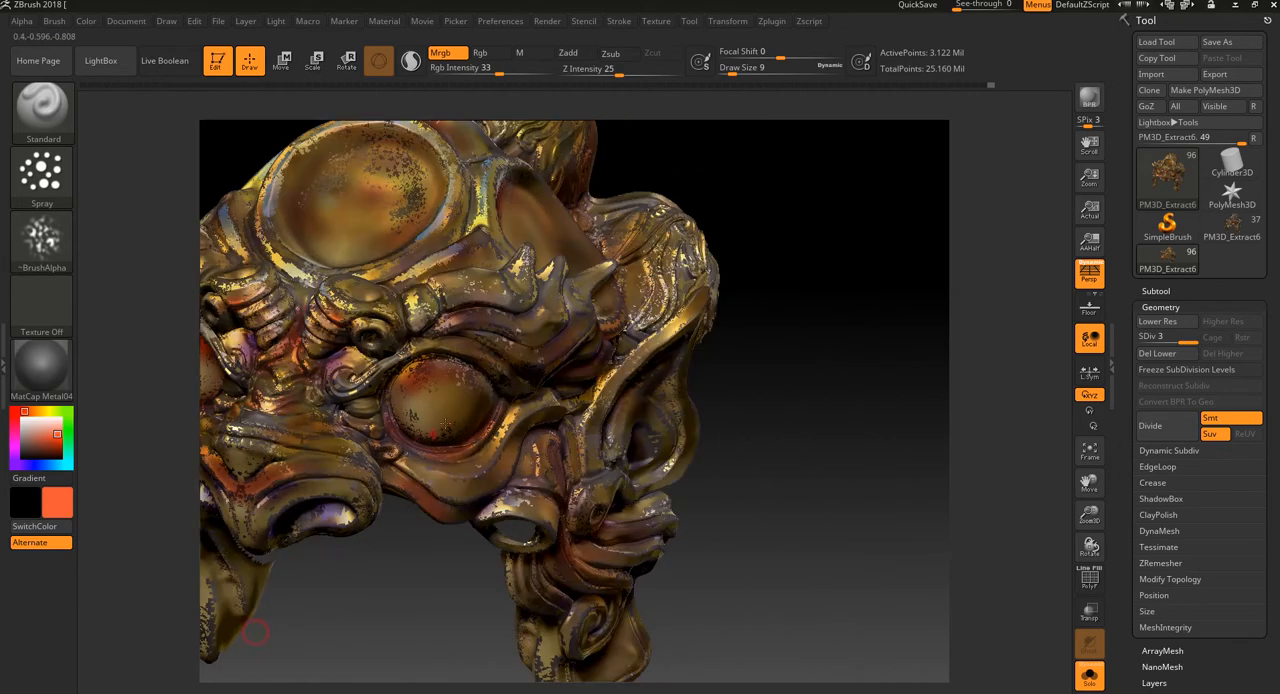
{"action": "left_click_drag", "start_coordinate": [801, 422], "coordinate": [925, 438]}
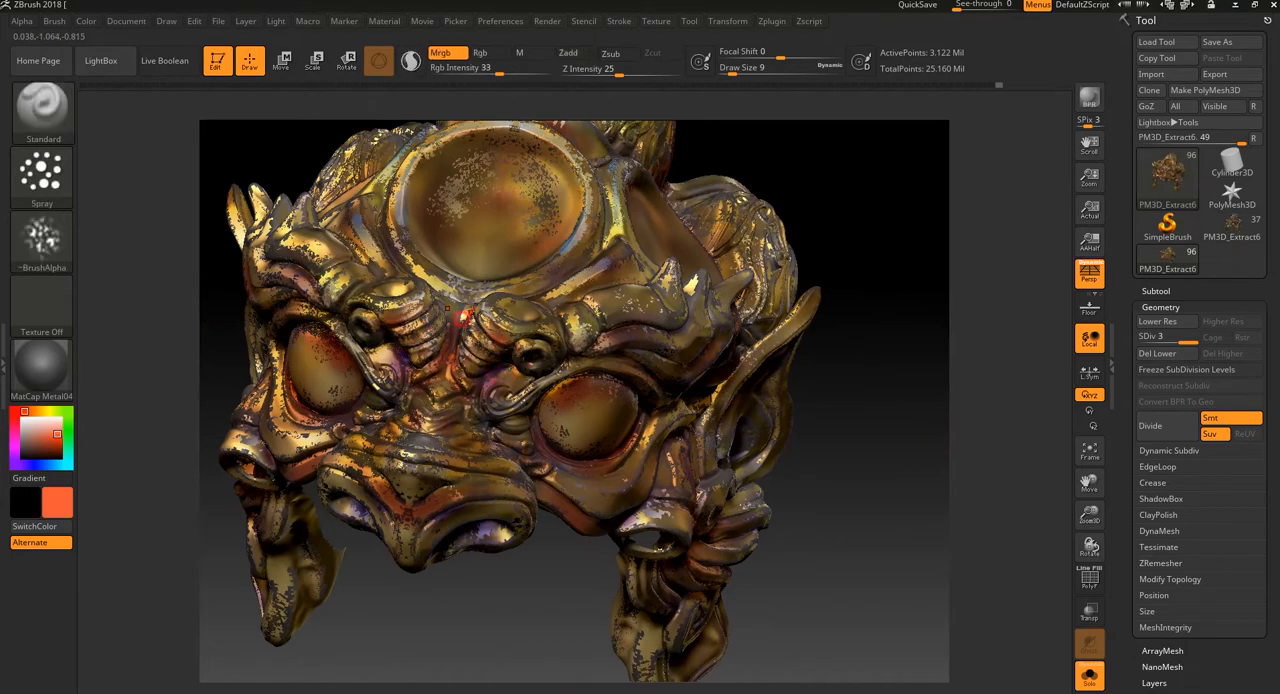
Step: Switch the paint material to MAH_Shiny and spray speckles over the inner brow and the bridge of the nose
{"action": "left_click_drag", "start_coordinate": [905, 437], "coordinate": [827, 386]}
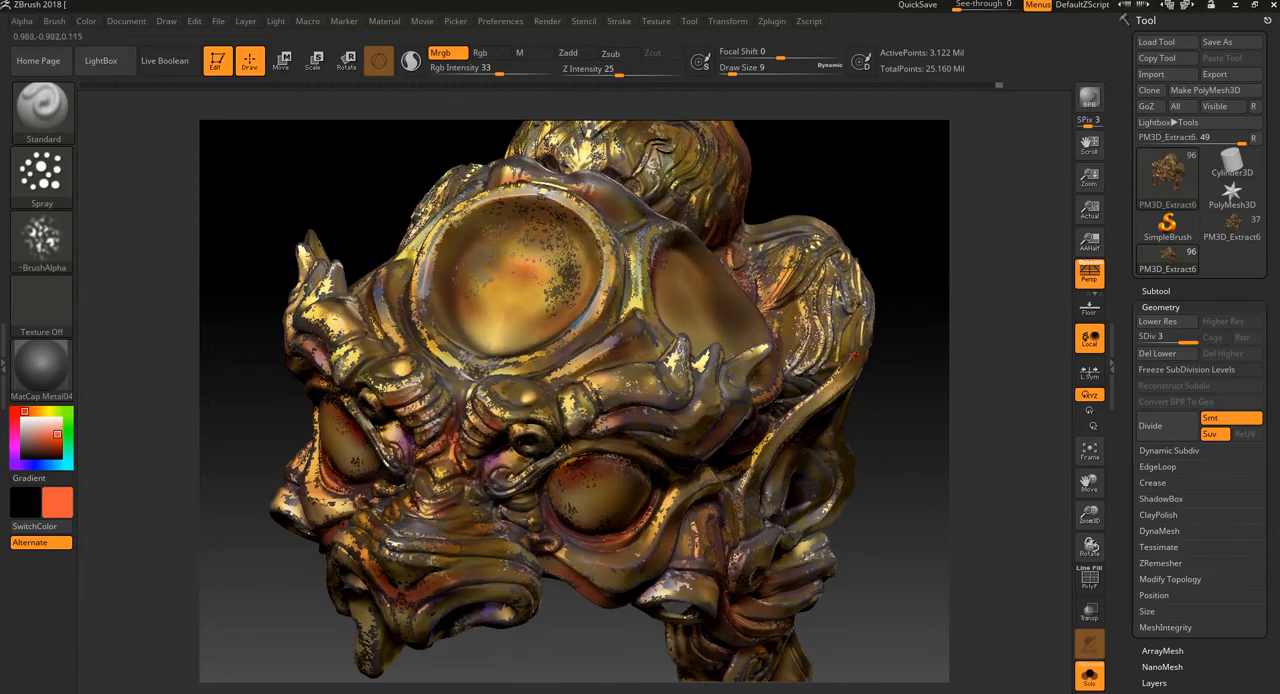
{"action": "left_click_drag", "start_coordinate": [889, 472], "coordinate": [891, 446]}
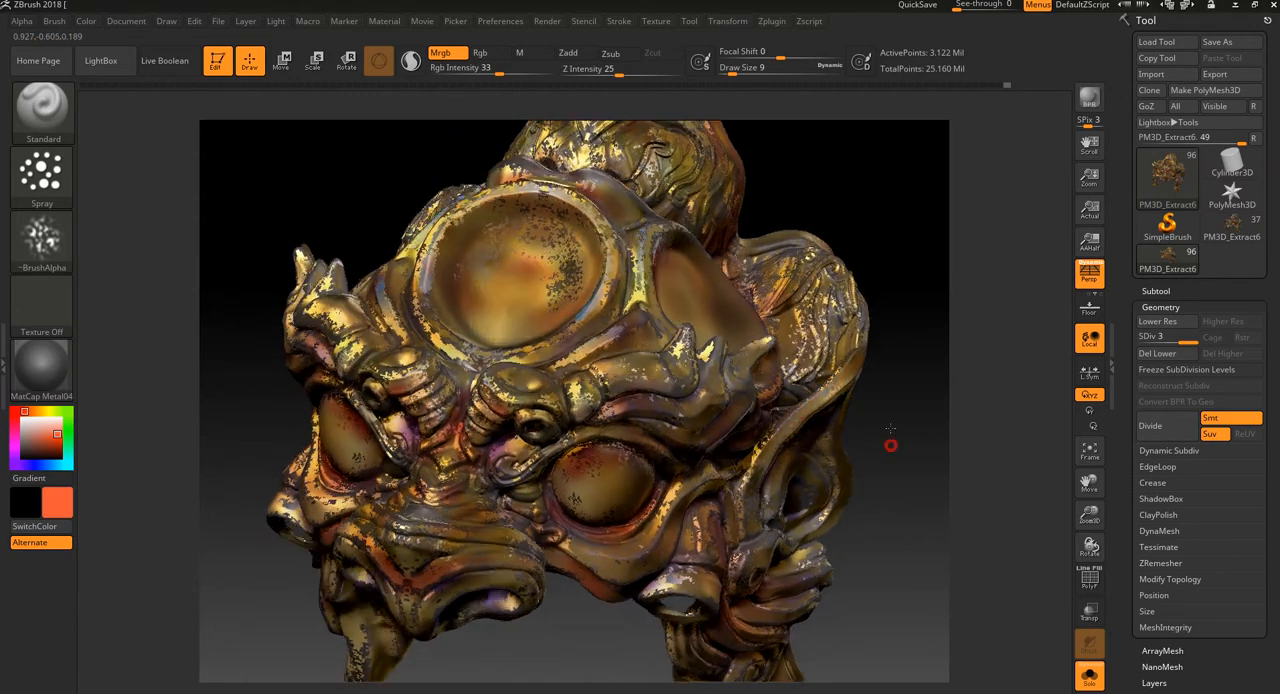
{"action": "left_click", "coordinate": [58, 363]}
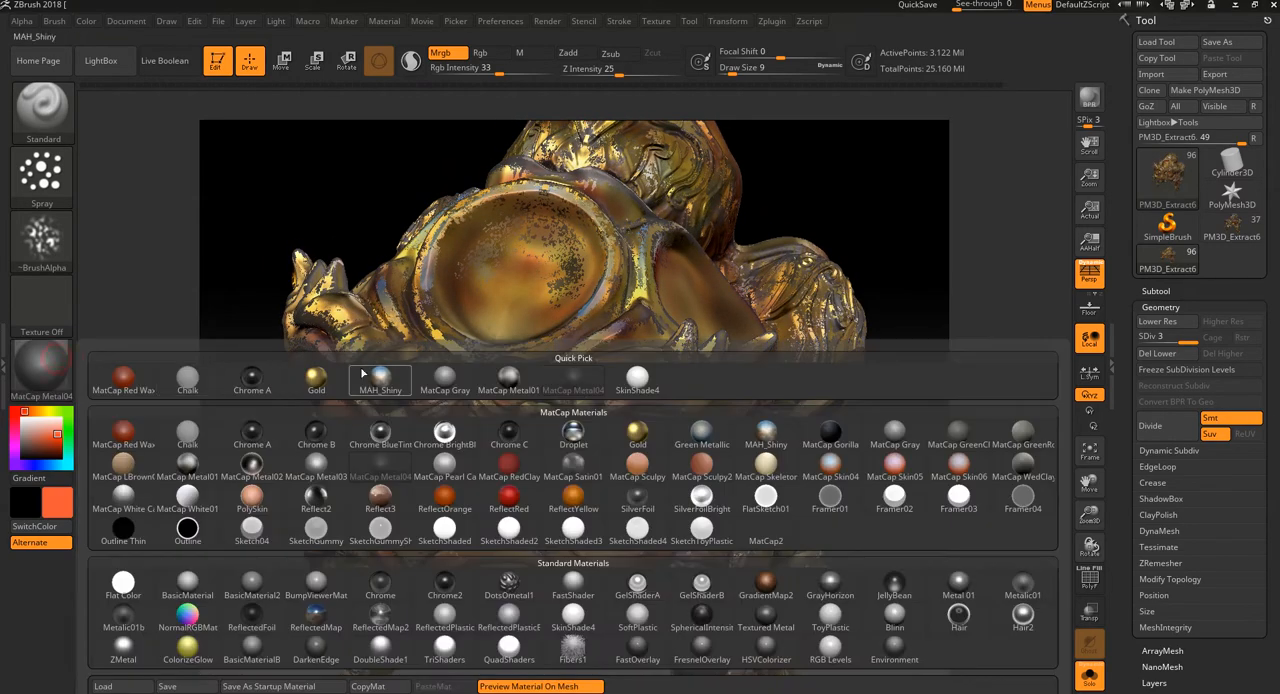
{"action": "left_click", "coordinate": [761, 430]}
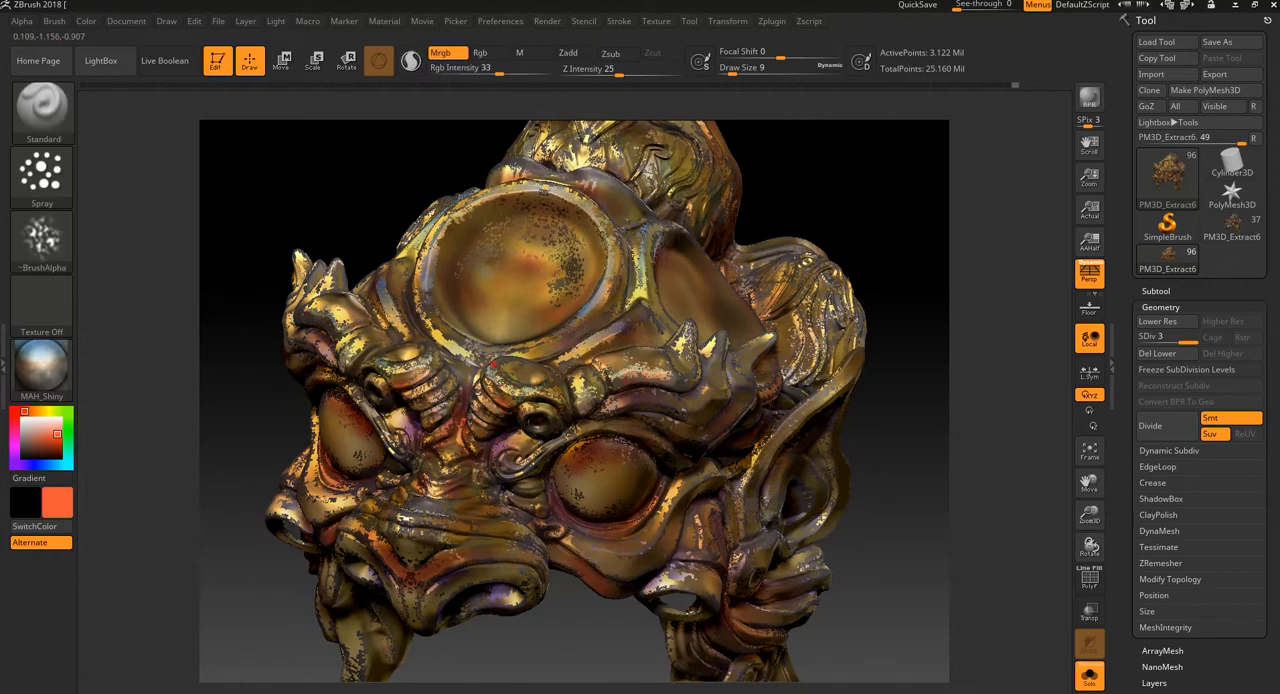
{"action": "left_click_drag", "start_coordinate": [556, 641], "coordinate": [564, 617]}
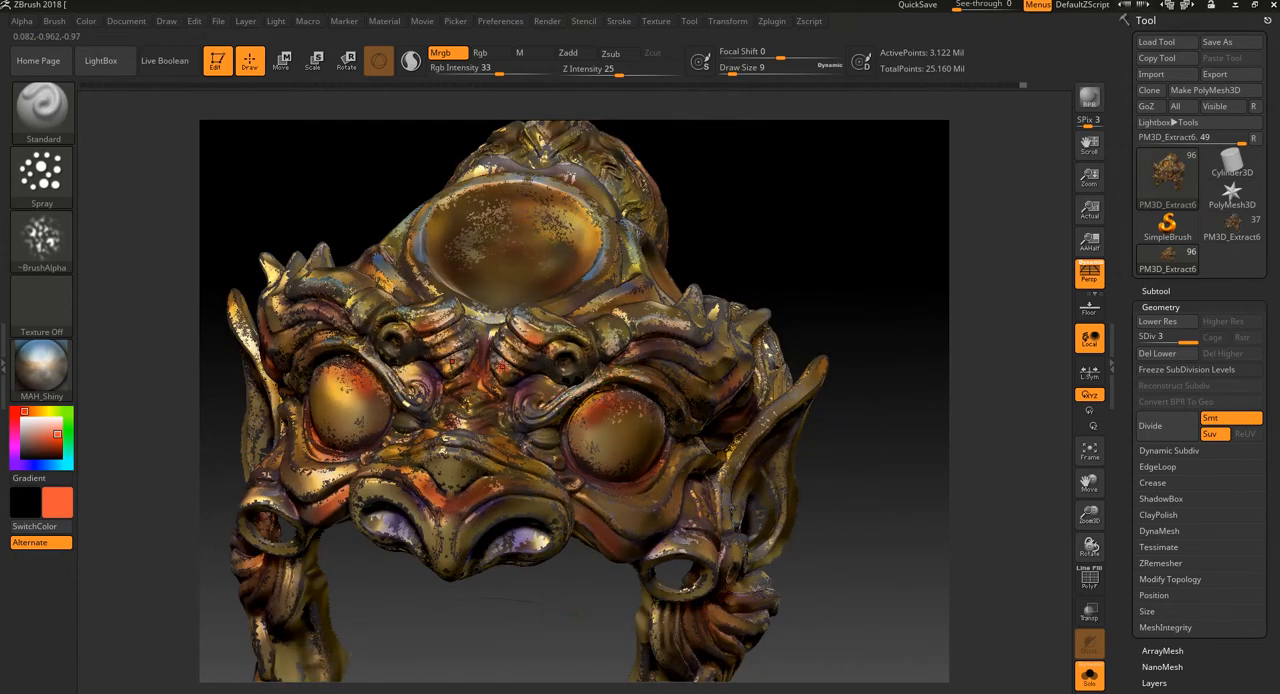
{"action": "left_click_drag", "start_coordinate": [437, 595], "coordinate": [423, 663]}
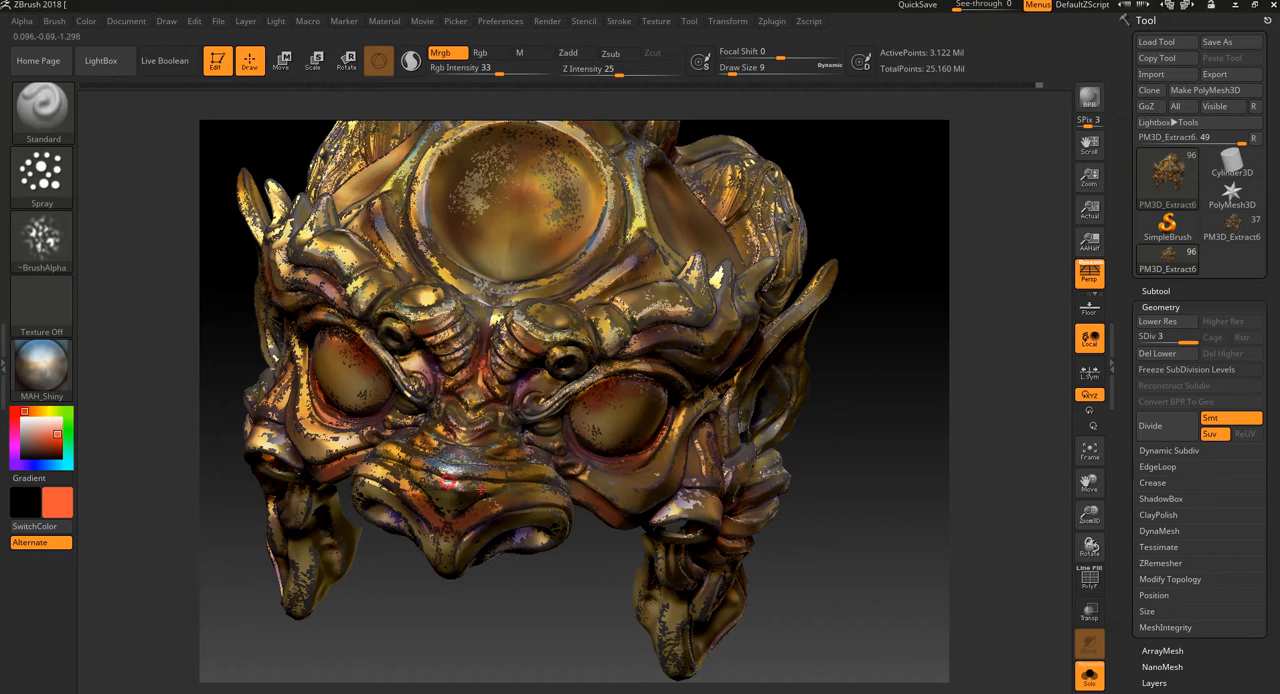
{"action": "left_click_drag", "start_coordinate": [489, 611], "coordinate": [503, 630]}
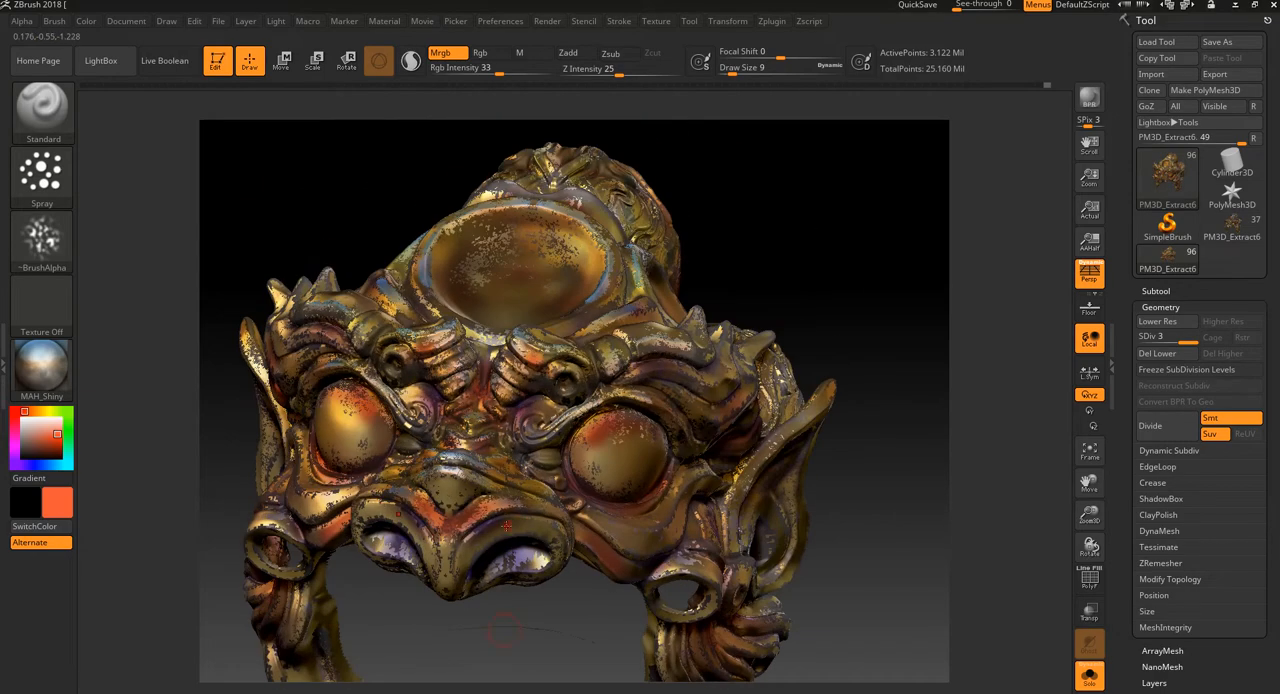
Step: Spray MAH_Shiny speckles over the base of the top bun, the side bun and its rope trim
{"action": "left_click_drag", "start_coordinate": [864, 477], "coordinate": [920, 465]}
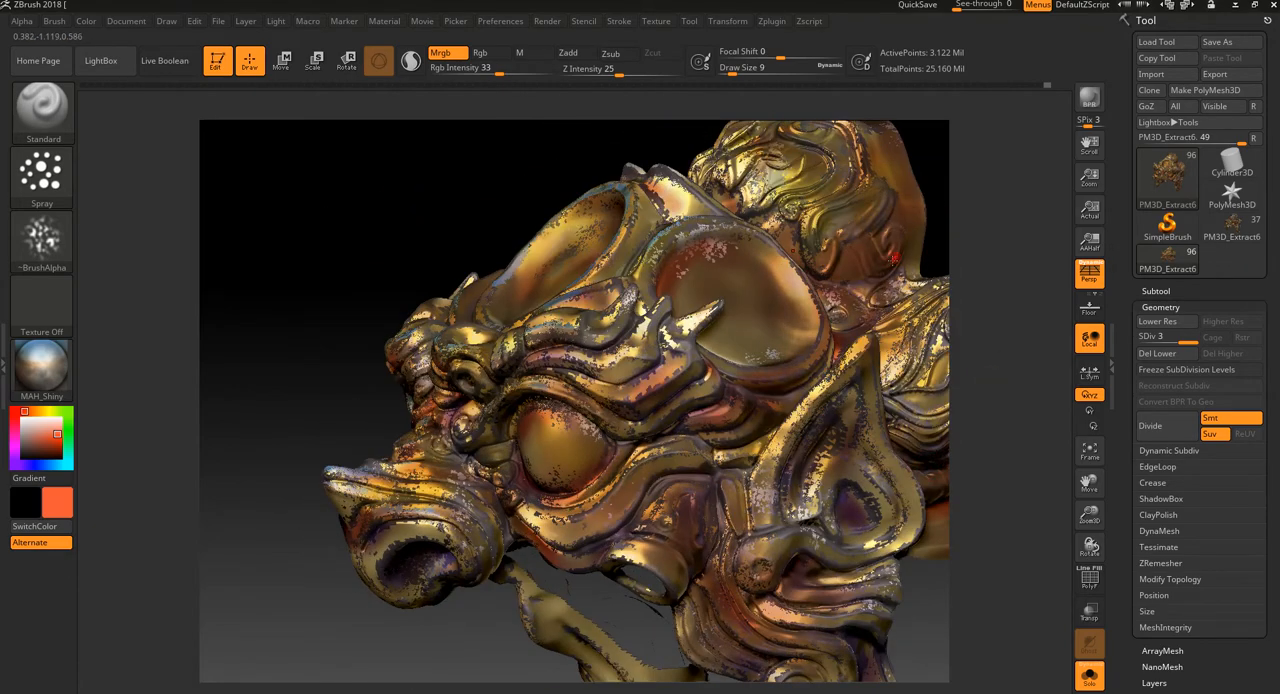
{"action": "left_click_drag", "start_coordinate": [893, 260], "coordinate": [842, 300]}
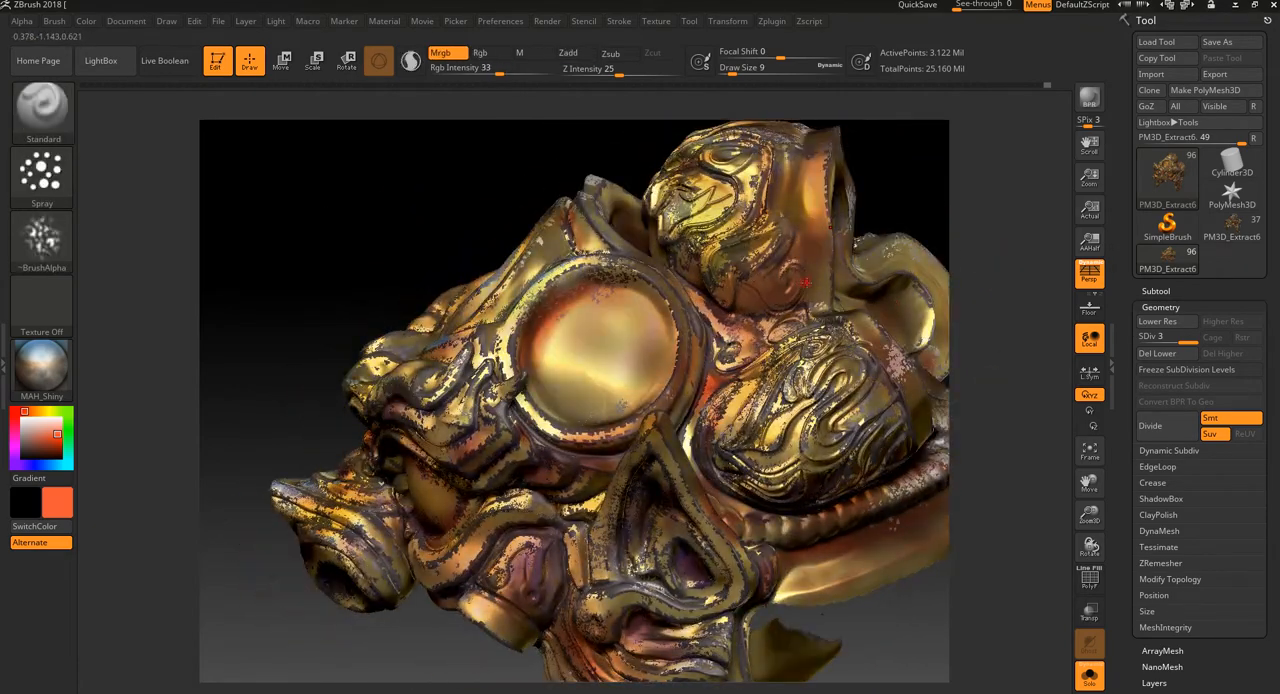
{"action": "left_click_drag", "start_coordinate": [972, 301], "coordinate": [951, 332]}
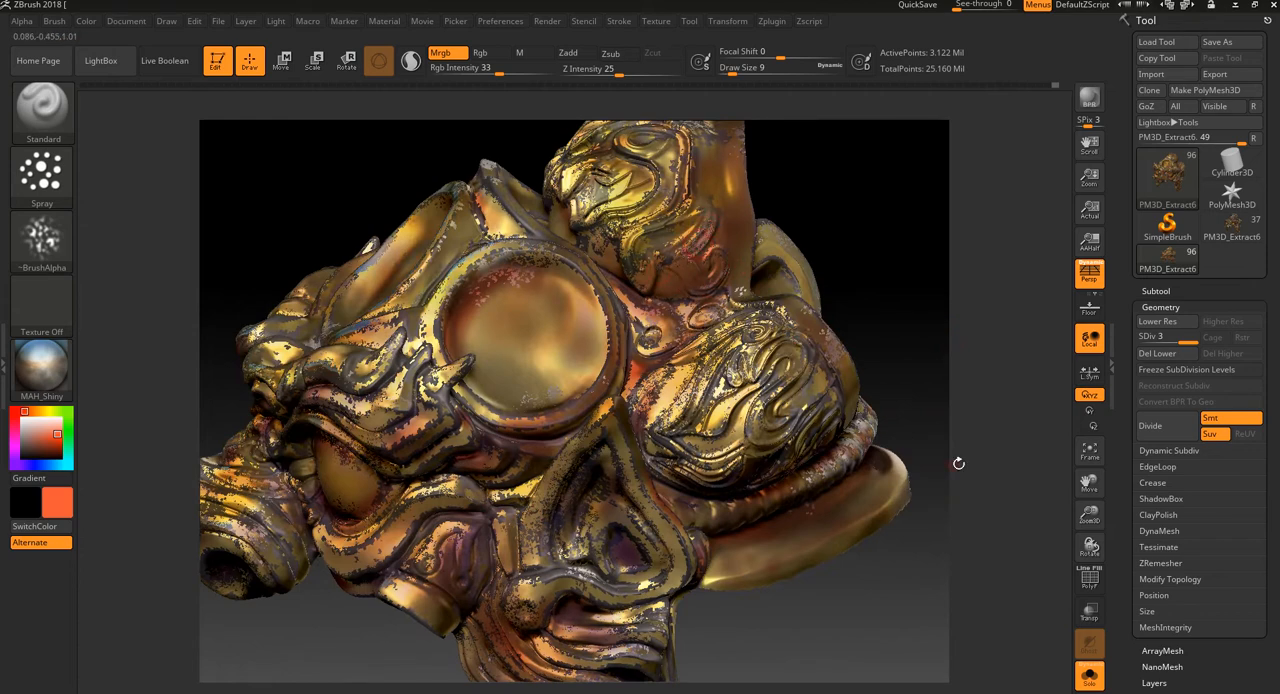
{"action": "left_click_drag", "start_coordinate": [958, 463], "coordinate": [940, 455]}
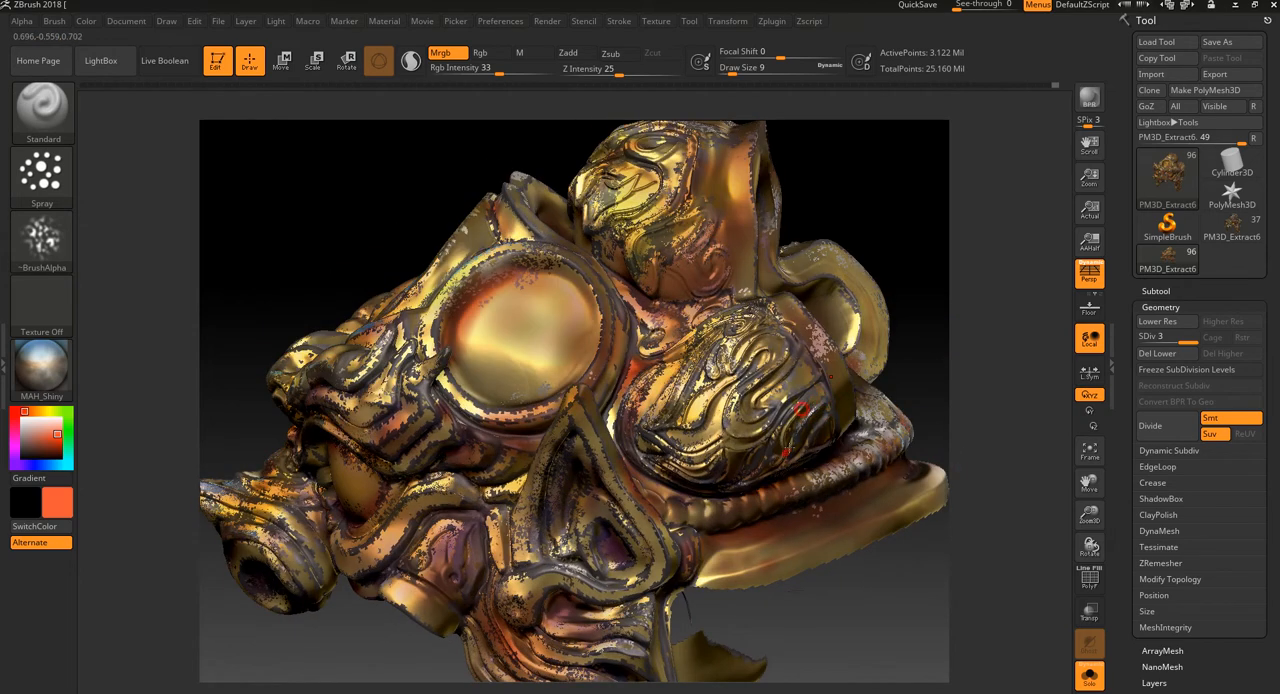
{"action": "left_click_drag", "start_coordinate": [815, 573], "coordinate": [837, 557]}
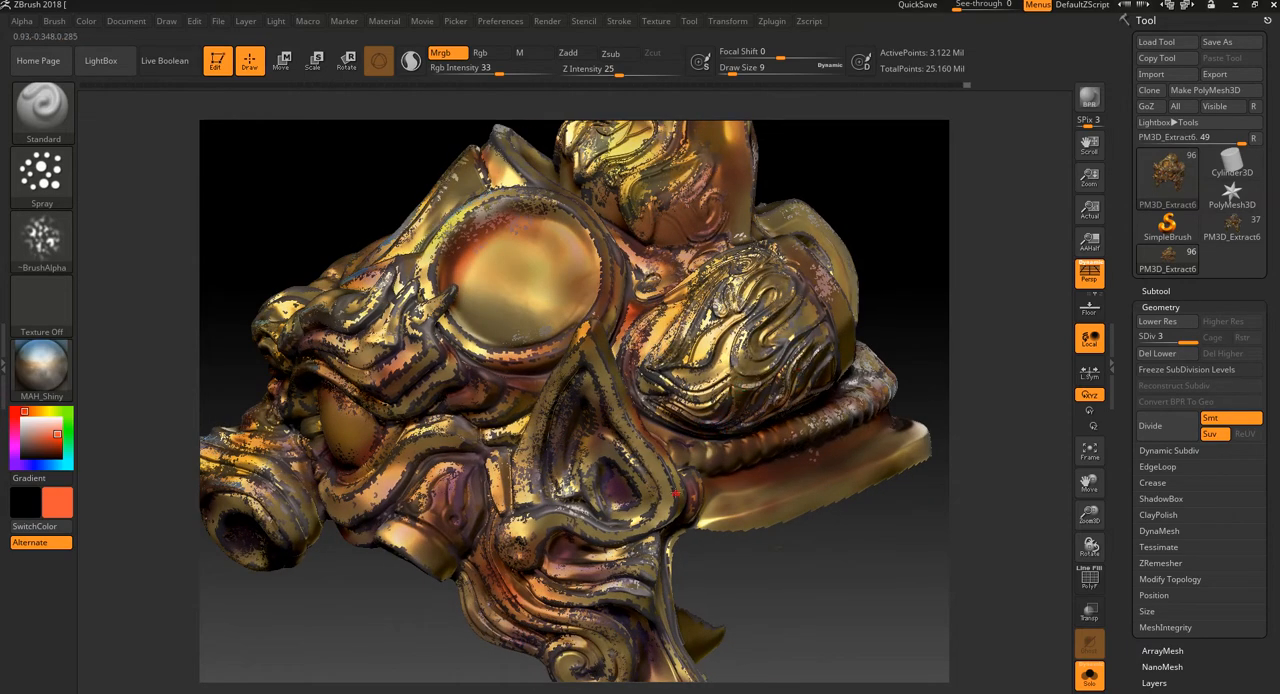
Step: Spray MAH_Shiny speckles on the curled folds below the ear and along the ear's edges
{"action": "left_click_drag", "start_coordinate": [783, 592], "coordinate": [763, 492]}
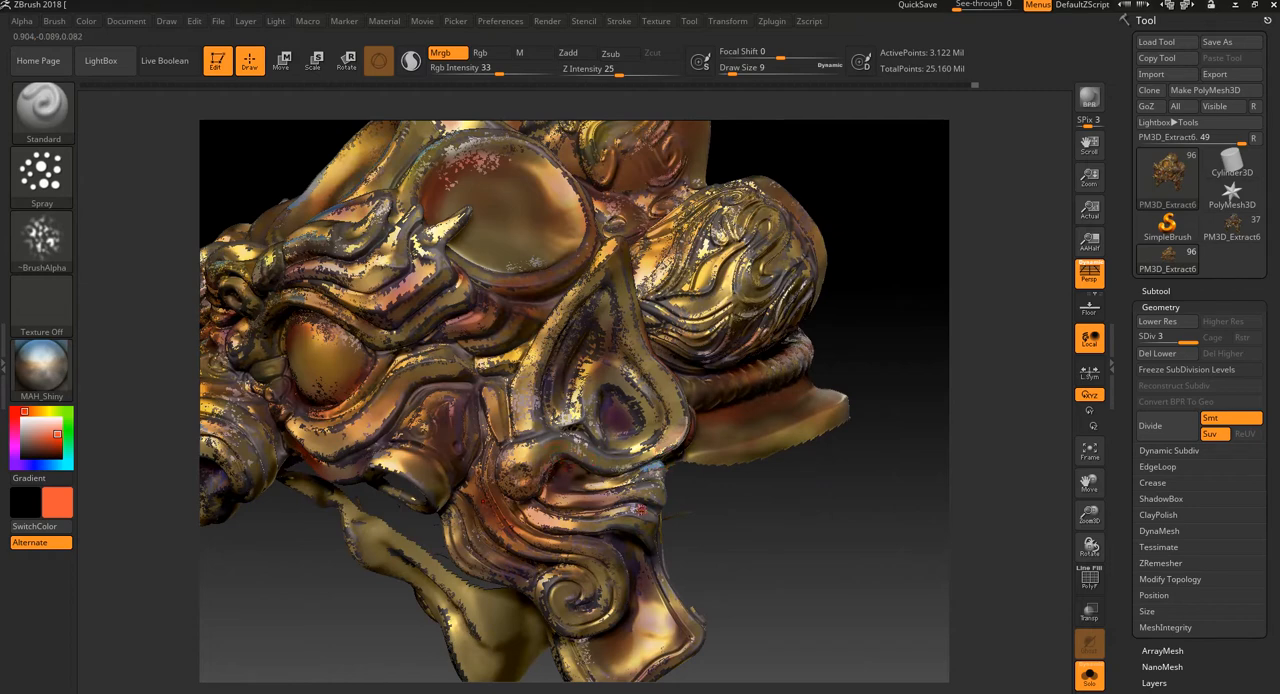
{"action": "left_click_drag", "start_coordinate": [760, 525], "coordinate": [641, 655]}
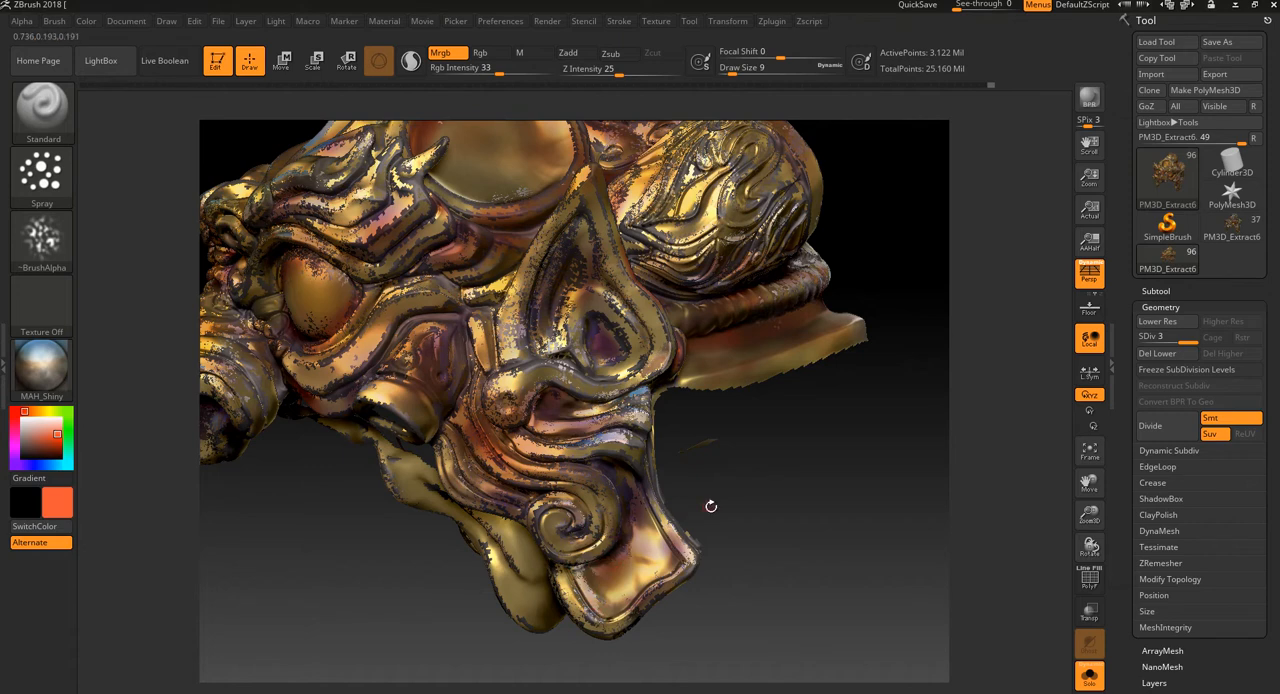
{"action": "left_click_drag", "start_coordinate": [710, 506], "coordinate": [727, 485]}
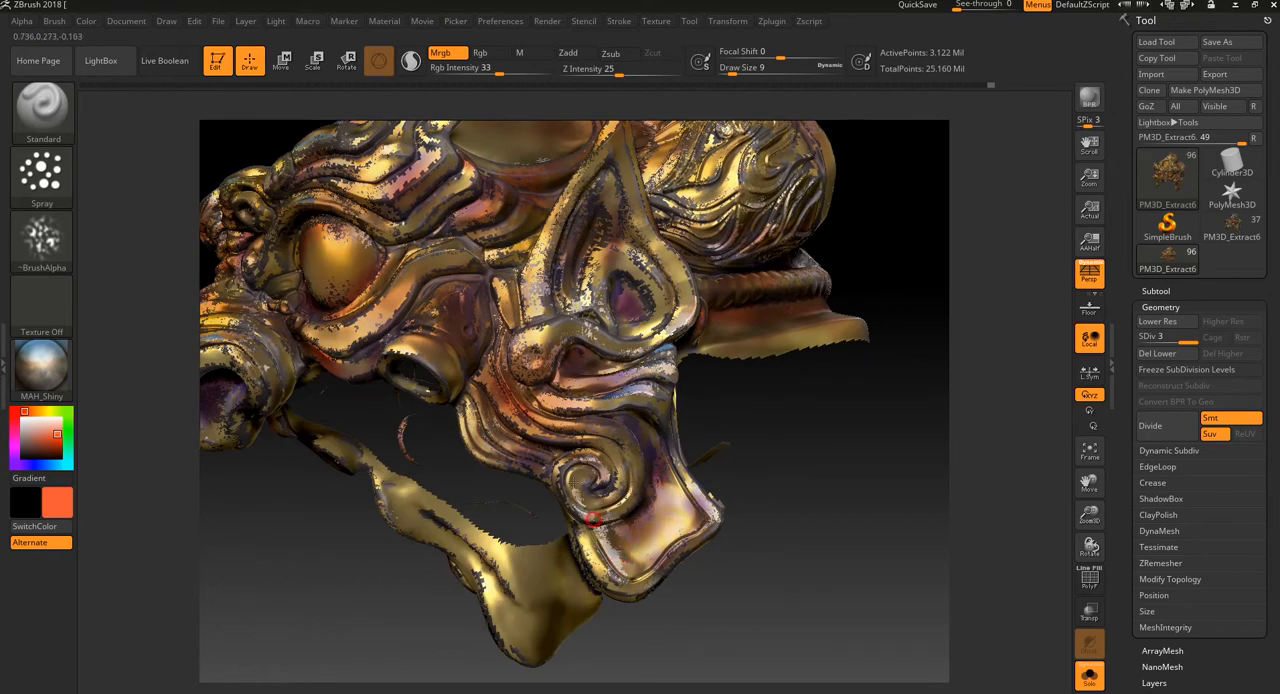
{"action": "left_click_drag", "start_coordinate": [774, 451], "coordinate": [829, 497]}
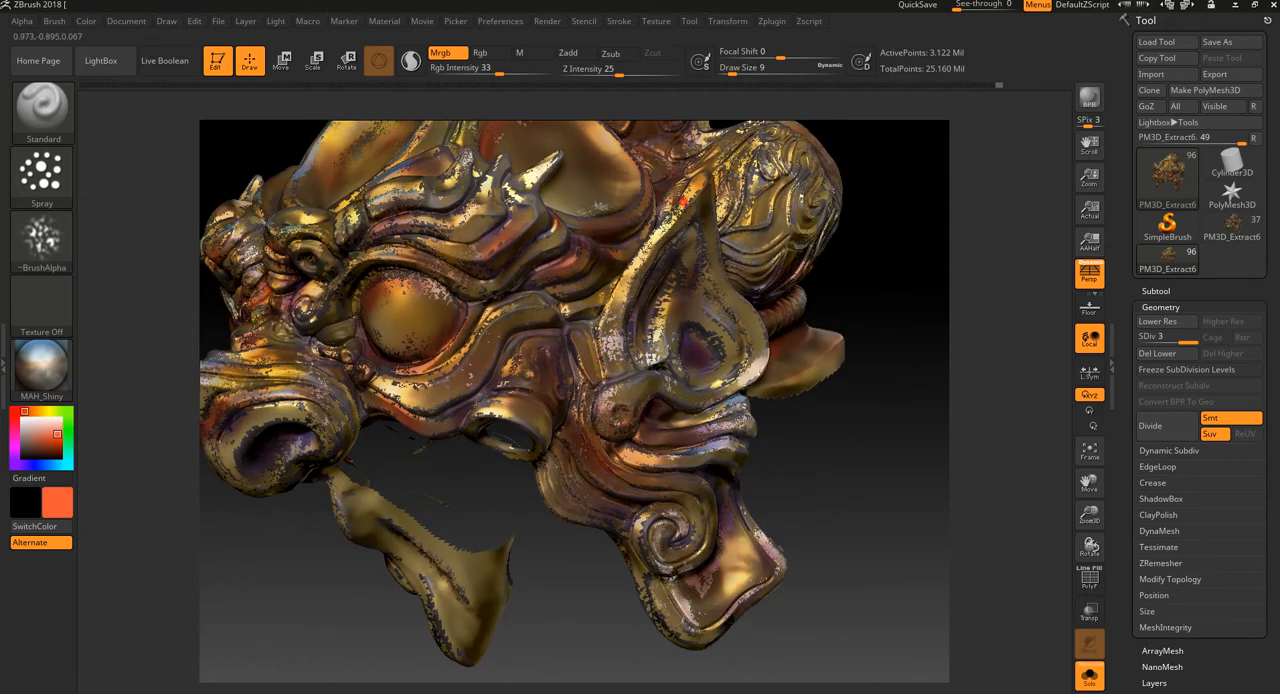
{"action": "left_click_drag", "start_coordinate": [925, 311], "coordinate": [818, 319]}
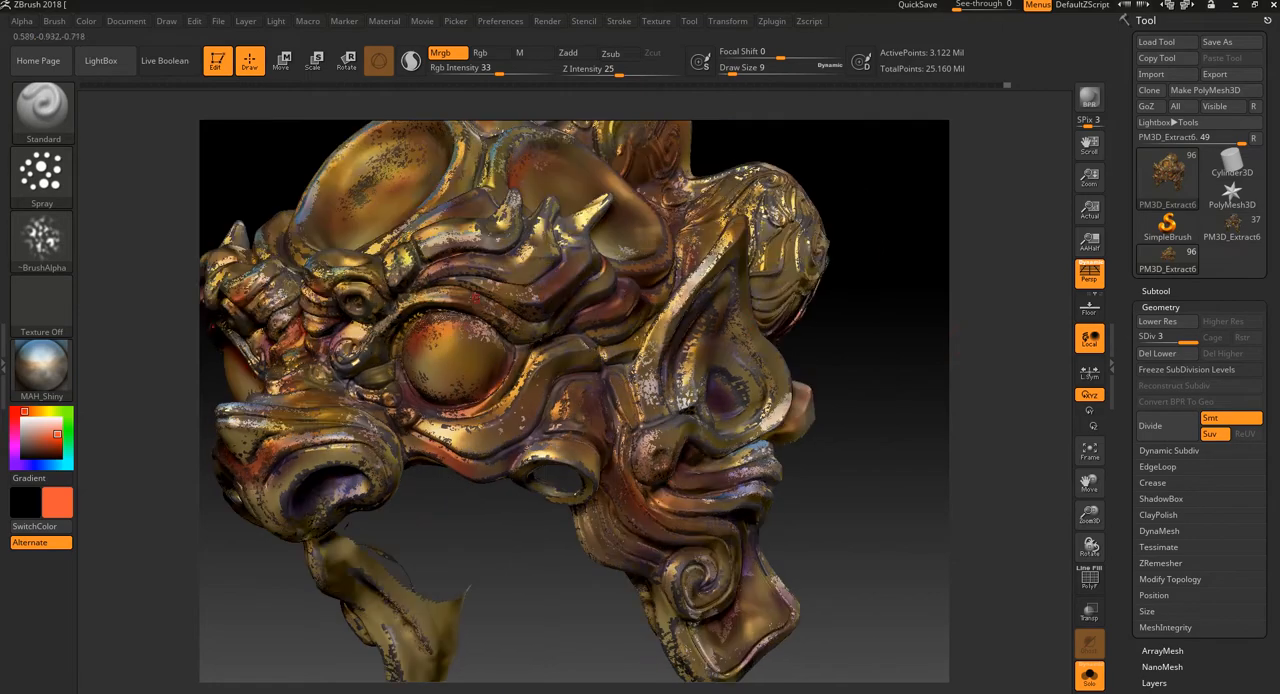
Step: Spray MAH_Shiny speckles over the brow ridges above the eye and the rim of the forehead disc
{"action": "left_click_drag", "start_coordinate": [453, 555], "coordinate": [517, 353]}
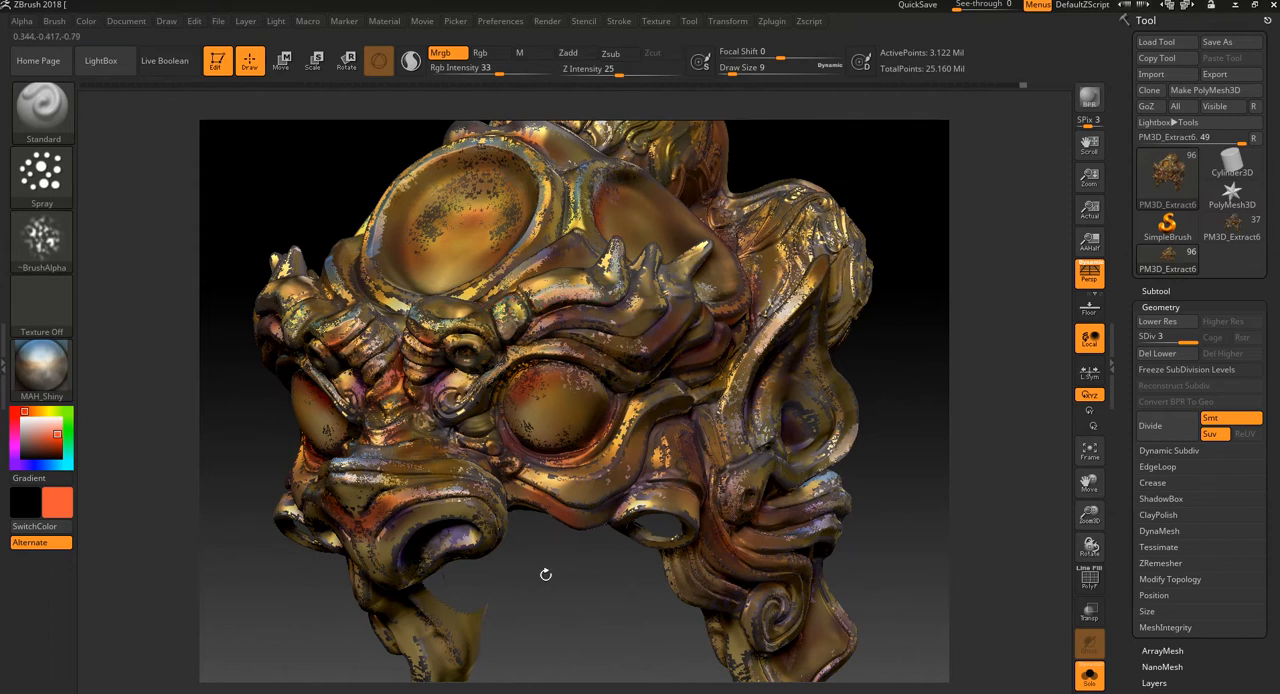
{"action": "left_click_drag", "start_coordinate": [546, 574], "coordinate": [595, 580], "text": "alt"}
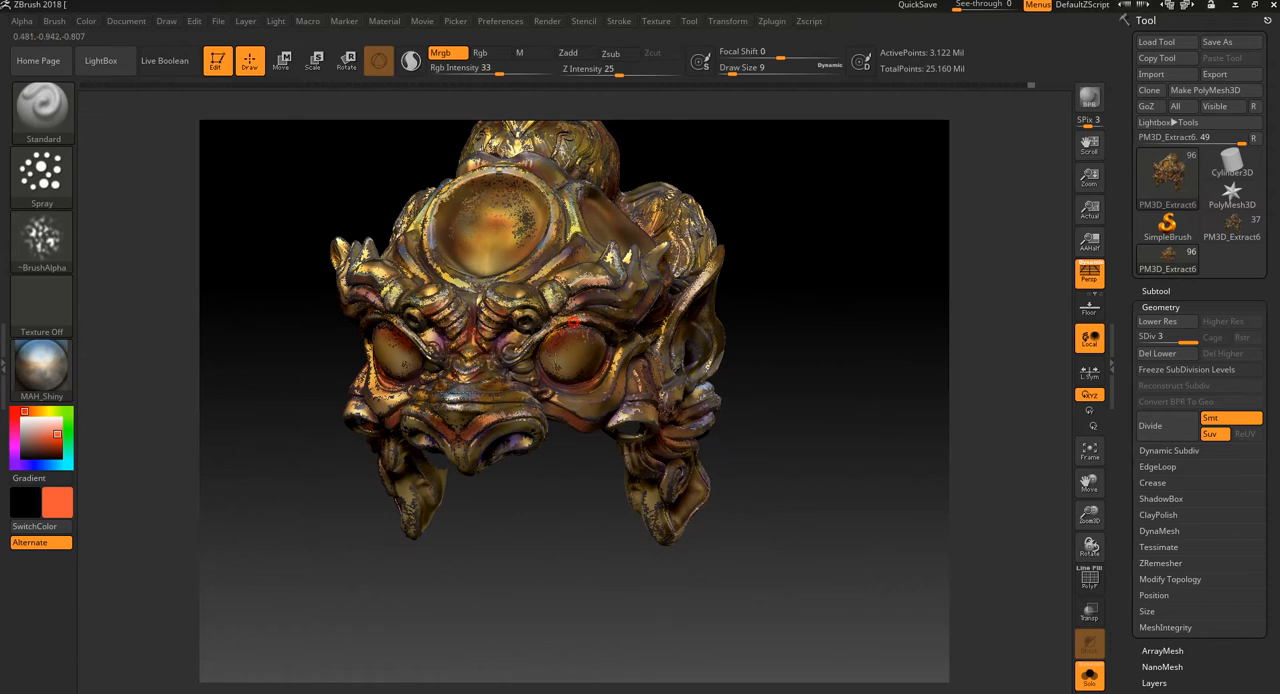
{"action": "left_click_drag", "start_coordinate": [531, 565], "coordinate": [541, 601]}
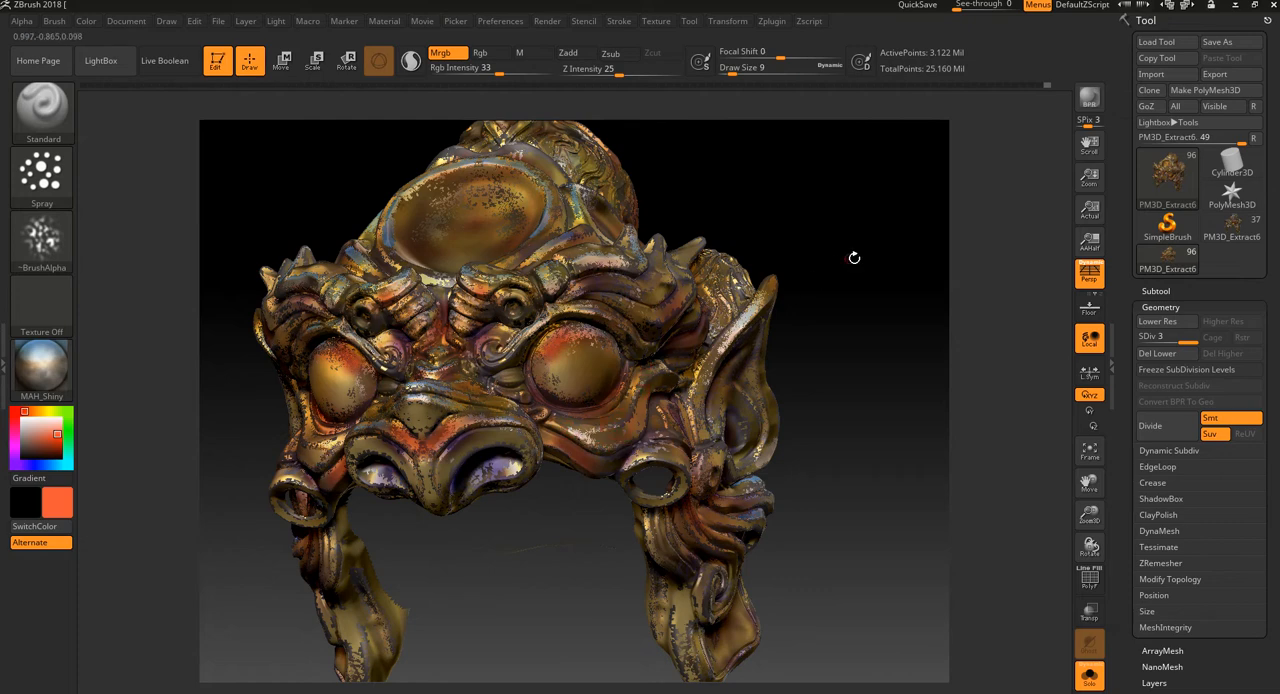
{"action": "left_click_drag", "start_coordinate": [854, 258], "coordinate": [680, 310]}
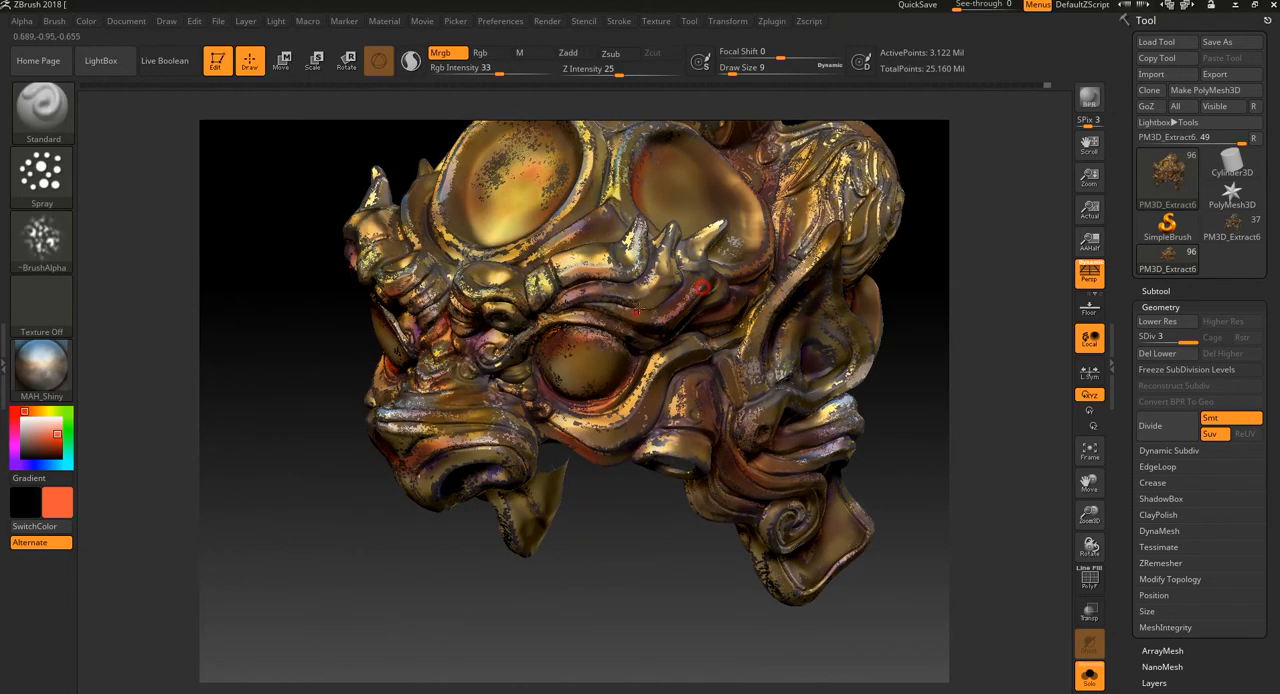
{"action": "left_click_drag", "start_coordinate": [595, 558], "coordinate": [572, 342]}
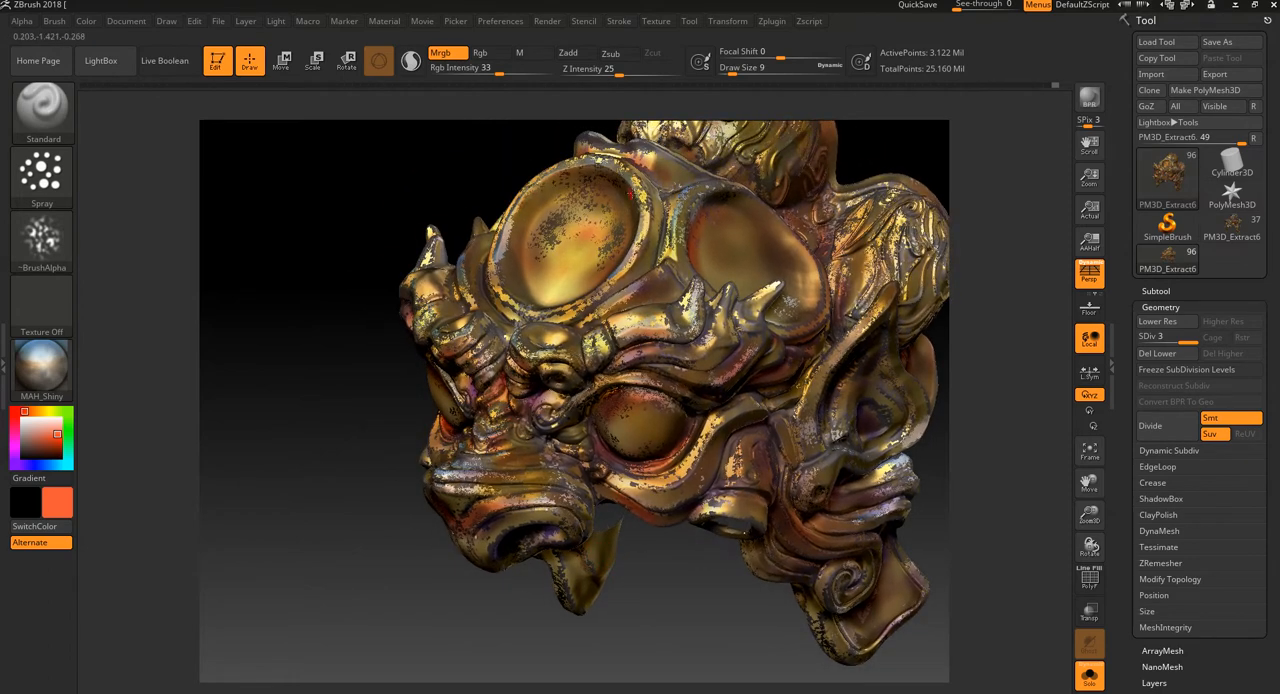
{"action": "left_click_drag", "start_coordinate": [641, 197], "coordinate": [652, 238]}
{"action": "left_click_drag", "start_coordinate": [353, 396], "coordinate": [440, 324]}
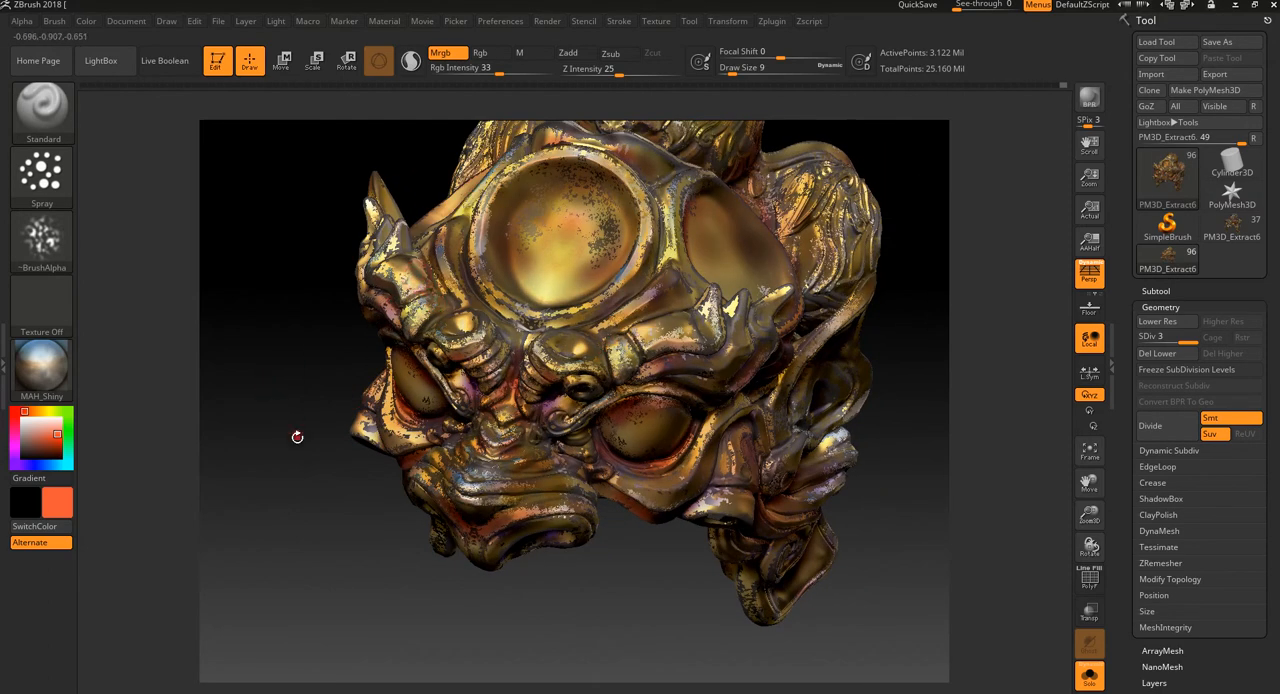
{"action": "left_click_drag", "start_coordinate": [296, 437], "coordinate": [324, 389]}
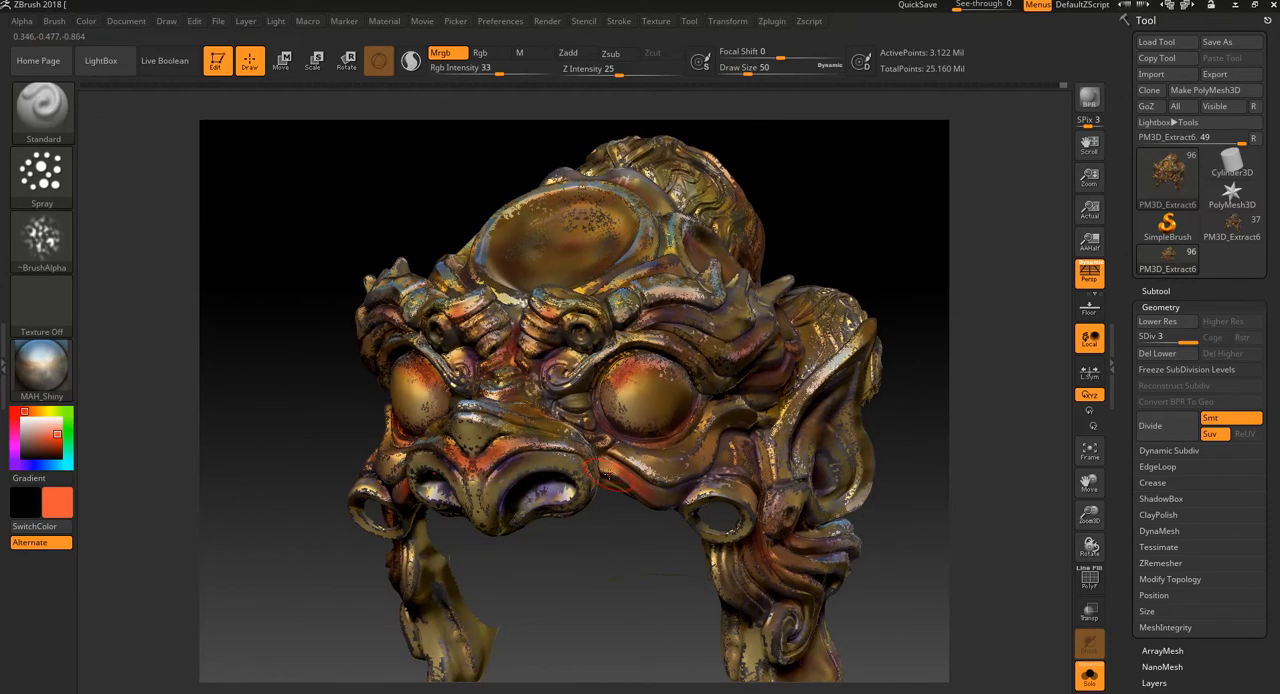
Step: Increase the draw size to 50, undo the trial stroke and spray MAH_Shiny speckles across the forehead disc
{"action": "left_click_drag", "start_coordinate": [657, 440], "coordinate": [668, 482]}
{"action": "key", "text": "ctrl+z"}
{"action": "left_click_drag", "start_coordinate": [580, 212], "coordinate": [598, 229]}
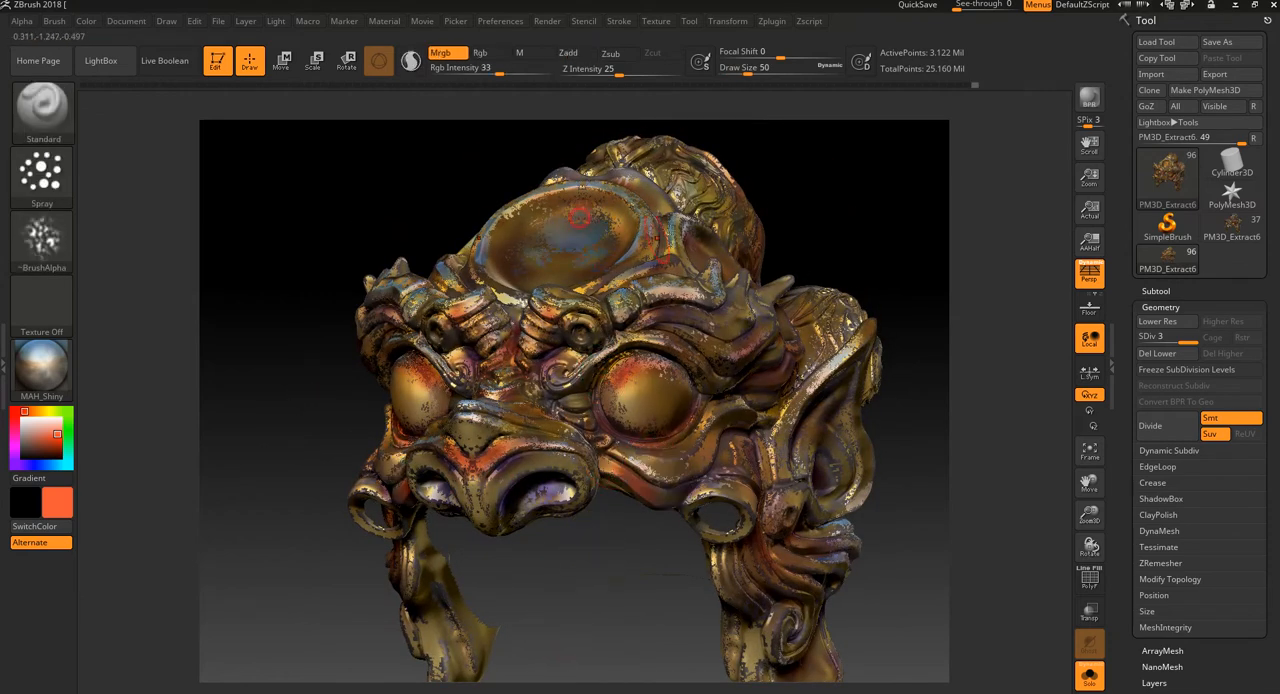
{"action": "left_click_drag", "start_coordinate": [829, 175], "coordinate": [829, 240]}
{"action": "left_click_drag", "start_coordinate": [573, 267], "coordinate": [567, 263]}
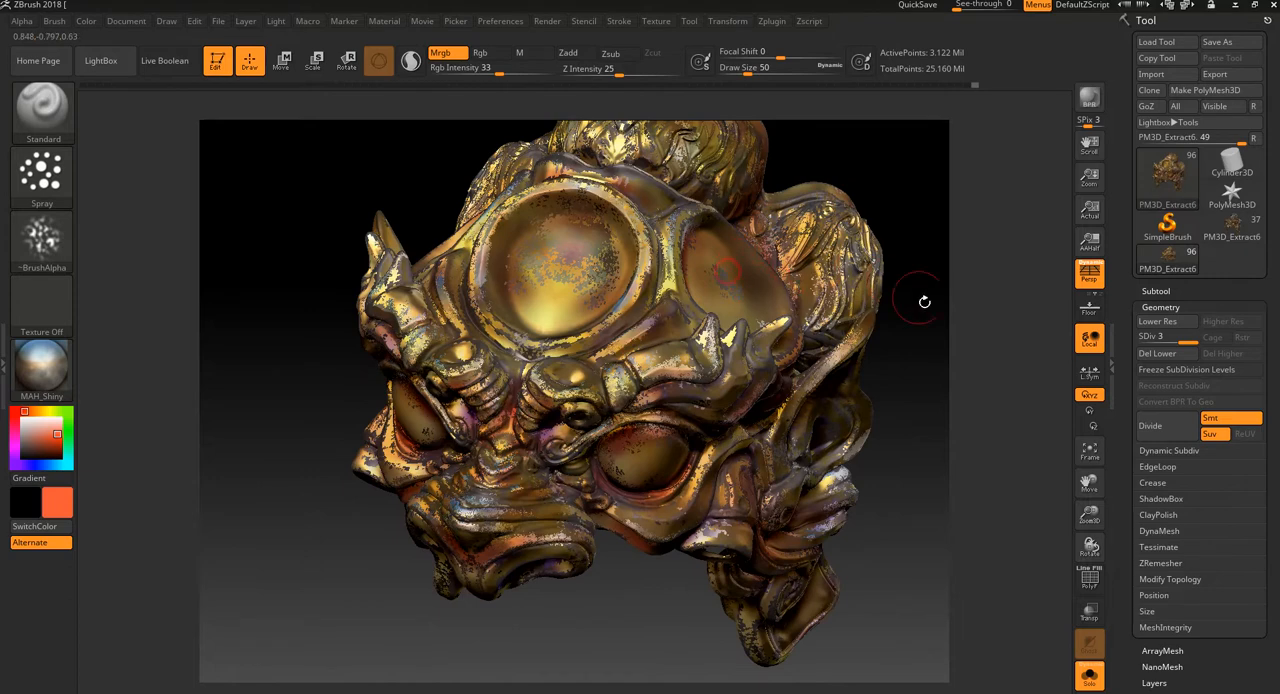
Step: Spray large MAH_Shiny speckles across the side disc and undo the last stroke on the side bun
{"action": "left_click_drag", "start_coordinate": [952, 332], "coordinate": [862, 298]}
{"action": "left_click_drag", "start_coordinate": [770, 280], "coordinate": [744, 322]}
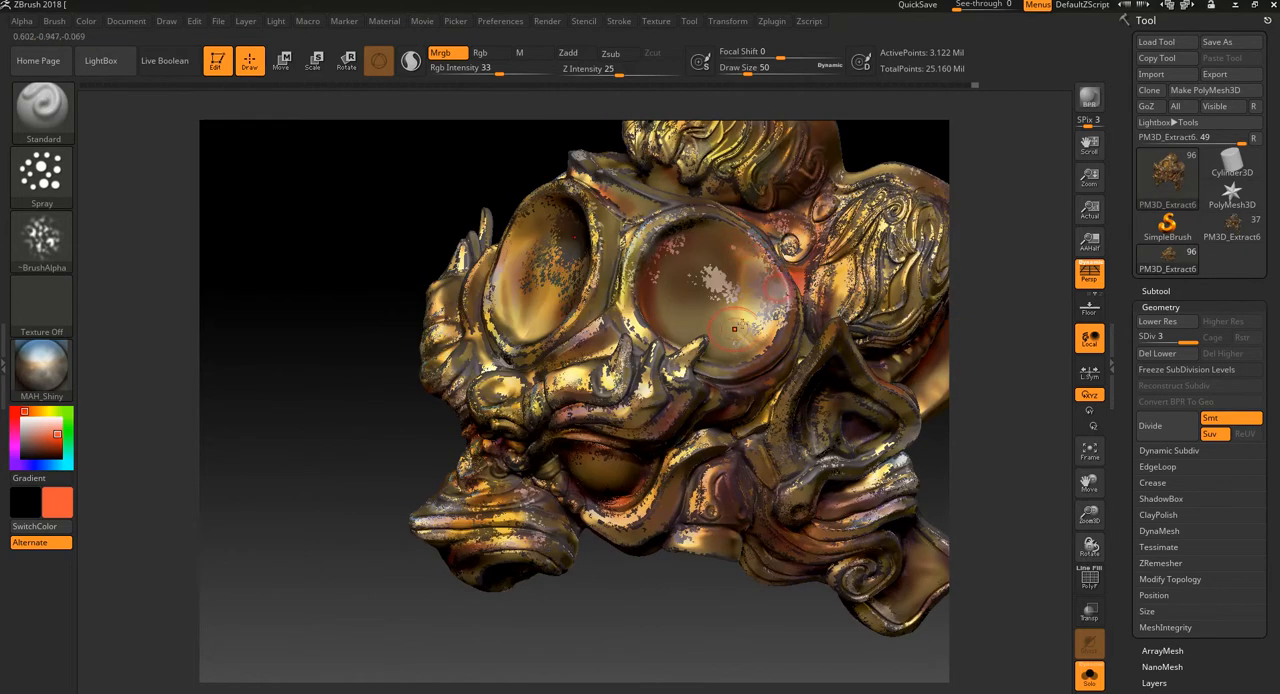
{"action": "left_click_drag", "start_coordinate": [668, 603], "coordinate": [640, 681]}
{"action": "left_click_drag", "start_coordinate": [838, 316], "coordinate": [878, 284]}
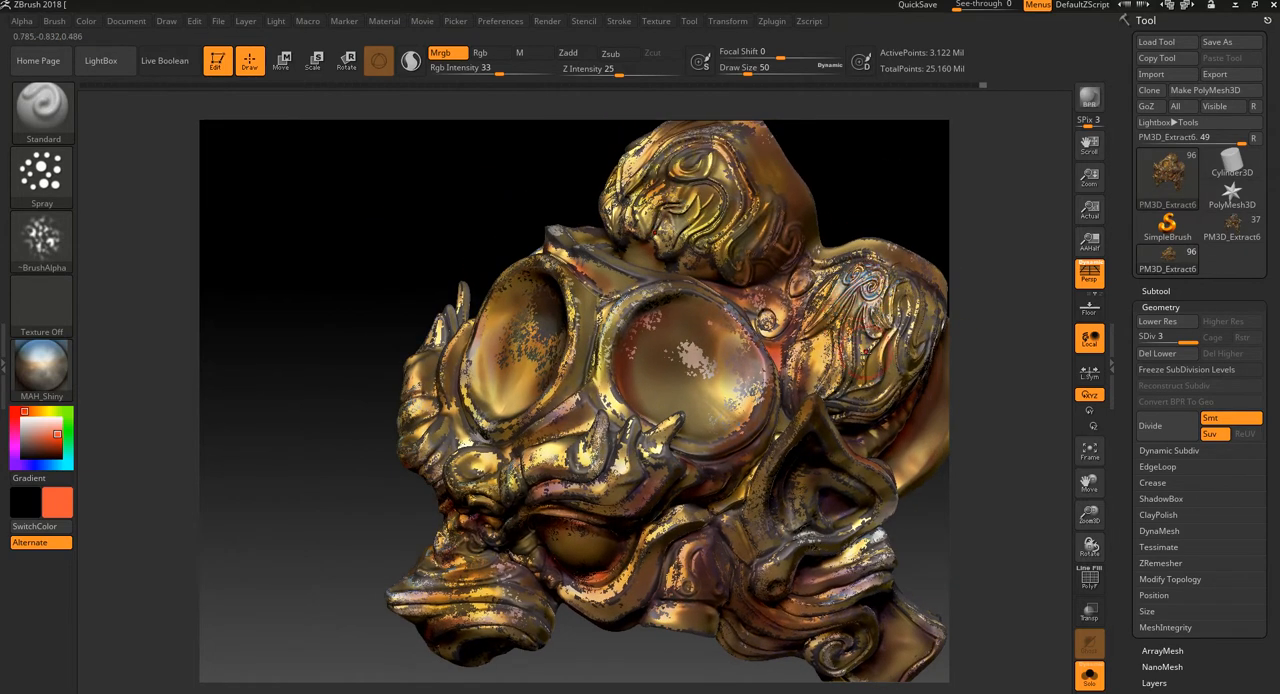
{"action": "key", "text": "ctrl+z"}
Step: Spray large MAH_Shiny speckles on the peak of the top bun and the flared rim behind the side bun
{"action": "mouse_move", "coordinate": [1034, 297]}
{"action": "left_mouse_down"}
{"action": "mouse_move", "coordinate": [945, 348]}
{"action": "mouse_move", "coordinate": [980, 334]}
{"action": "left_mouse_up"}
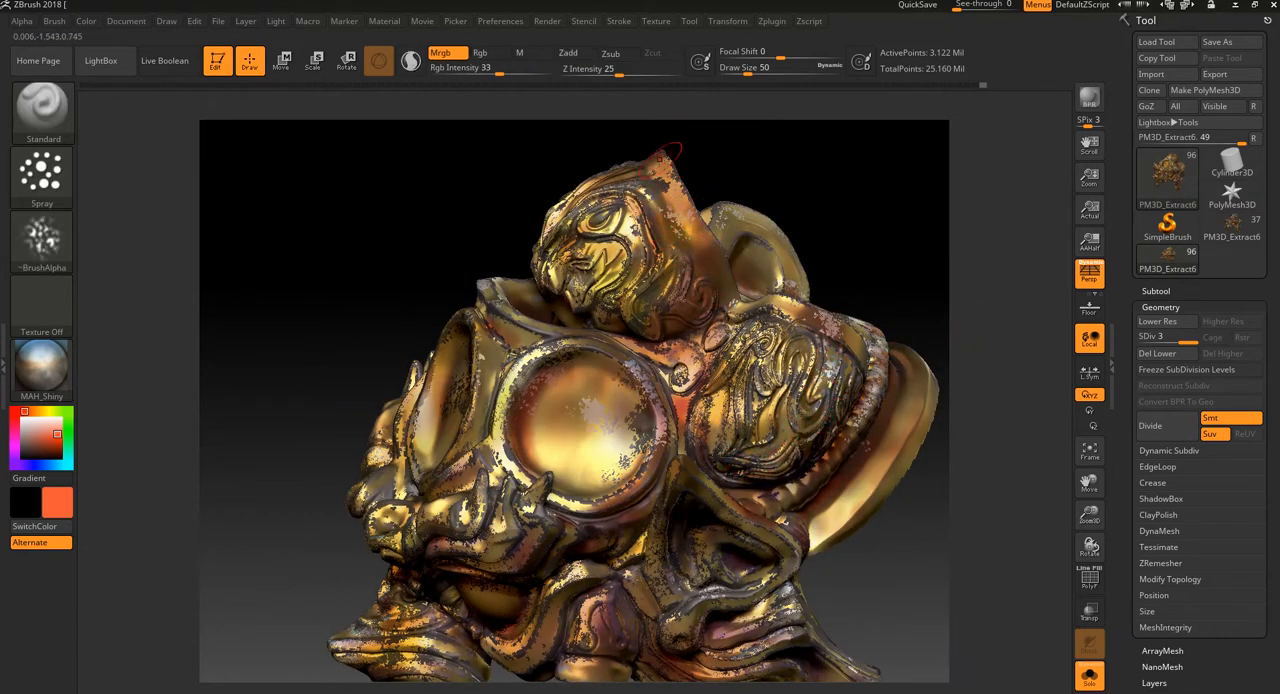
{"action": "left_click_drag", "start_coordinate": [805, 180], "coordinate": [891, 243]}
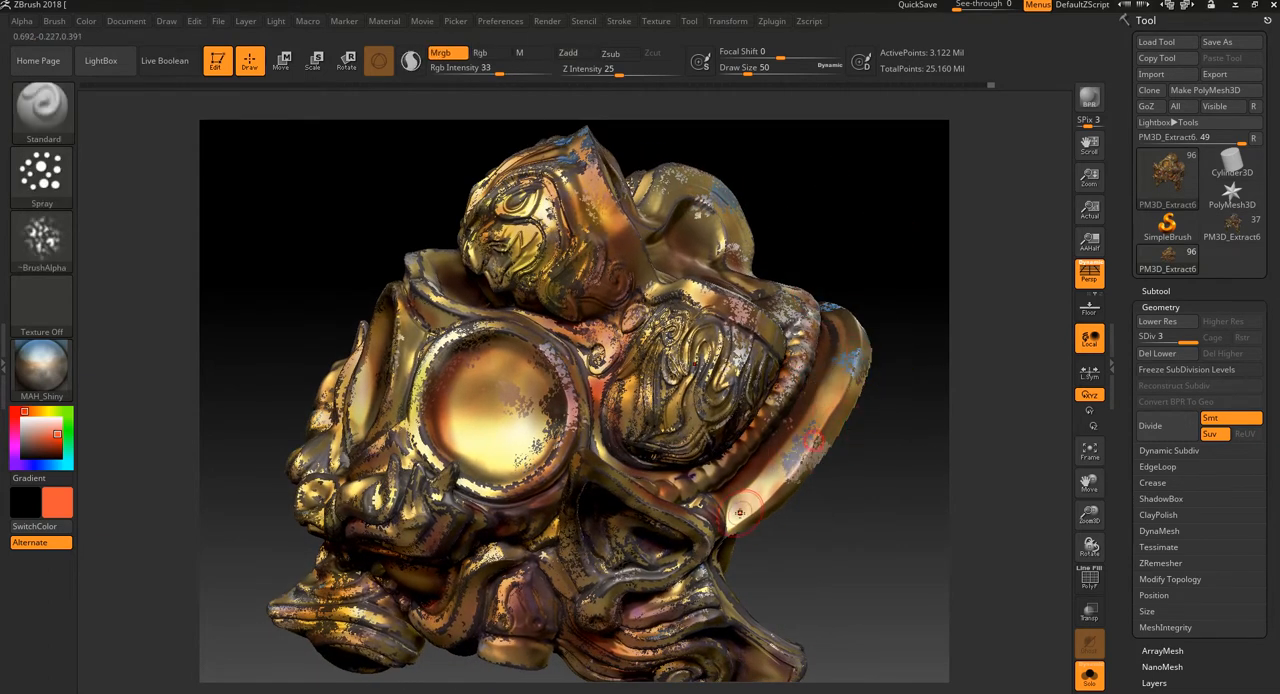
{"action": "left_click_drag", "start_coordinate": [795, 558], "coordinate": [620, 640]}
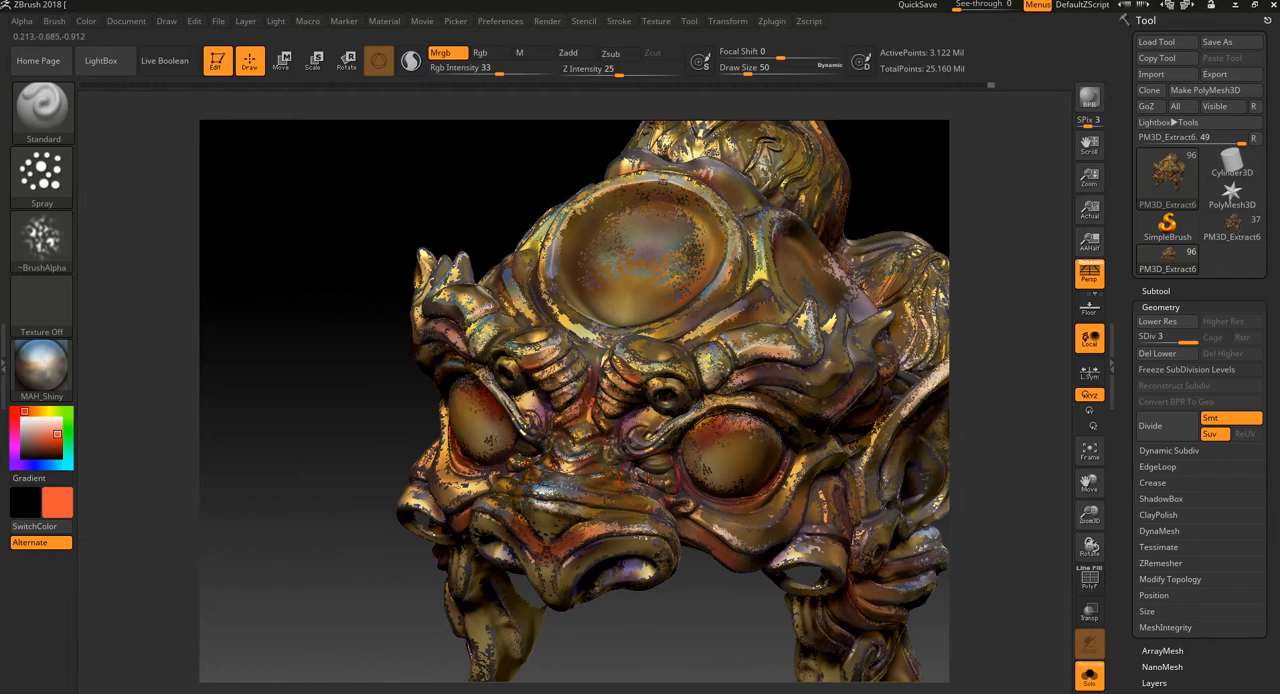
Step: Isolate the polygroup of raised ridges and rims by hiding the discs, eyeballs and other smooth surfaces
{"action": "left_click_drag", "start_coordinate": [613, 637], "coordinate": [615, 593]}
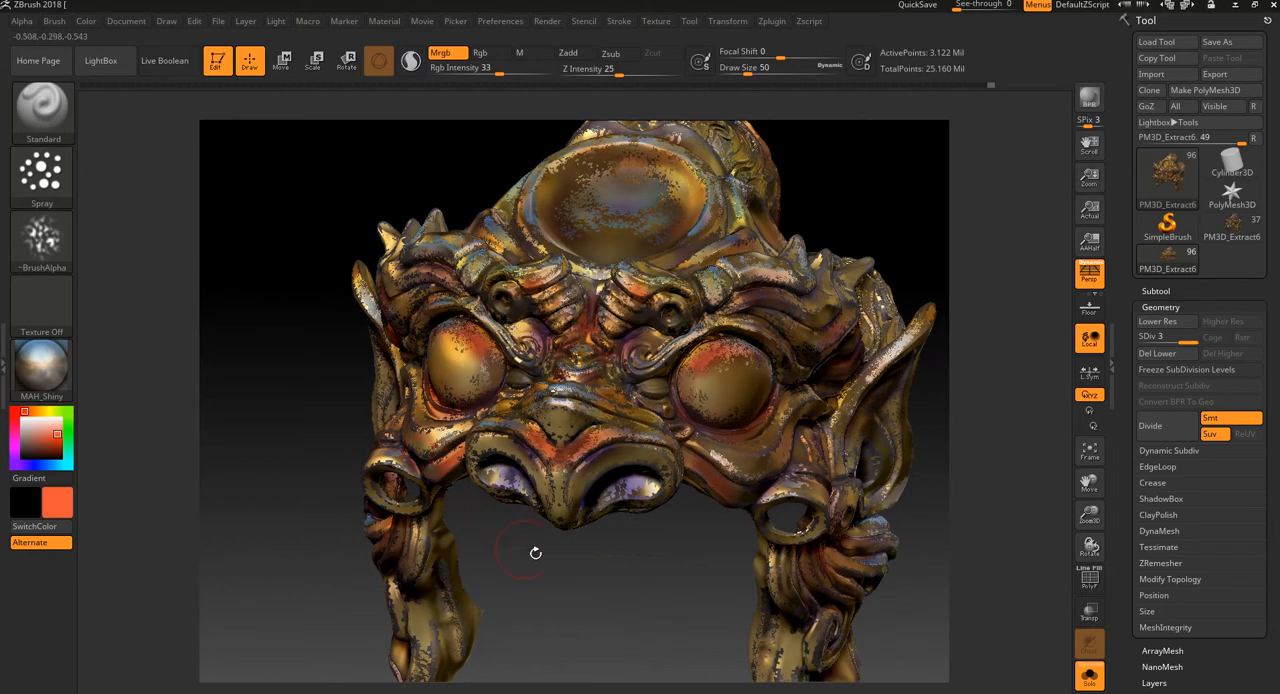
{"action": "left_click_drag", "start_coordinate": [528, 551], "coordinate": [560, 583]}
{"action": "key", "text": "ctrl+shift"}
{"action": "left_click", "coordinate": [688, 203], "text": "ctrl+shift"}
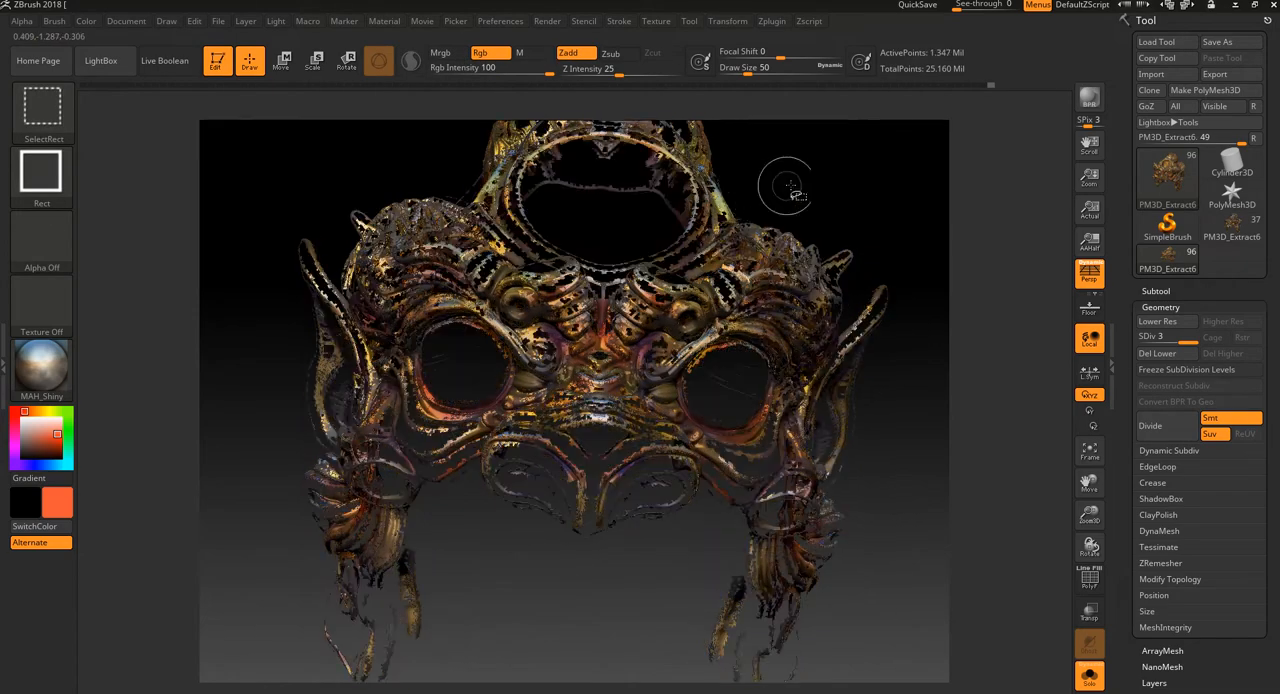
{"action": "mouse_move", "coordinate": [790, 188]}
{"action": "left_mouse_down"}
{"action": "mouse_move", "coordinate": [834, 186]}
{"action": "mouse_move", "coordinate": [845, 230]}
{"action": "mouse_move", "coordinate": [797, 243]}
{"action": "left_mouse_up"}
{"action": "left_click", "coordinate": [731, 259], "text": "ctrl+shift"}
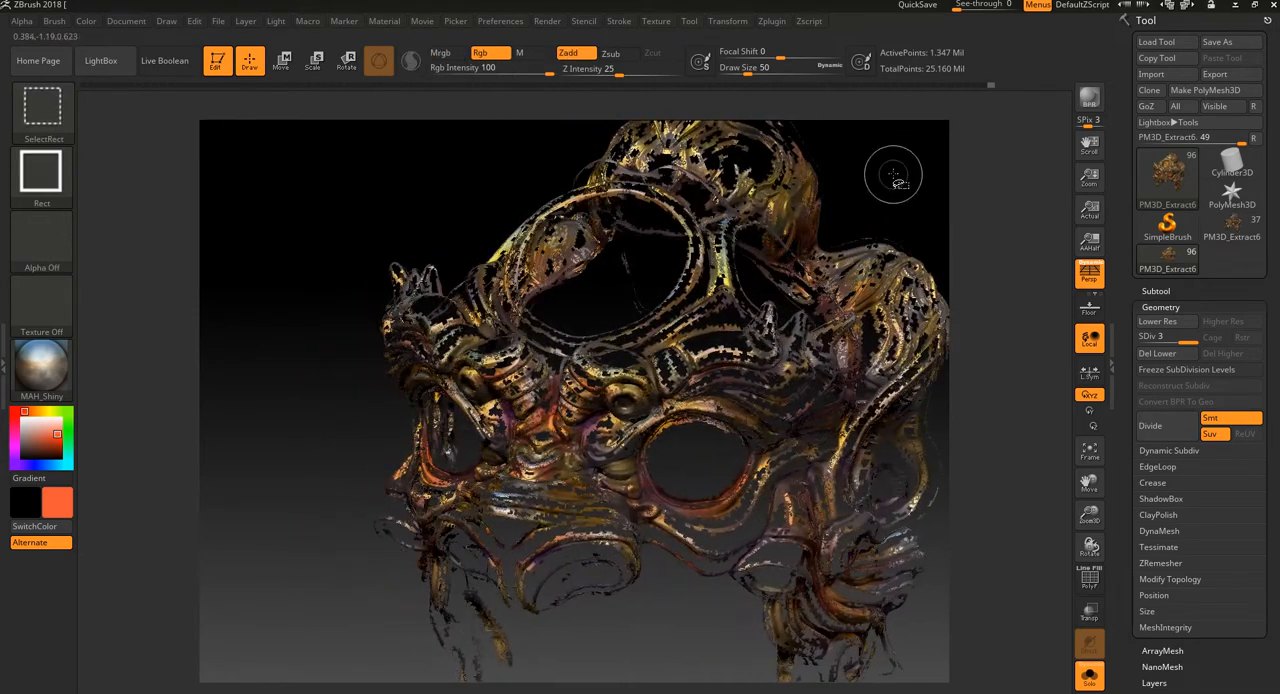
{"action": "mouse_move", "coordinate": [889, 186]}
{"action": "left_mouse_down"}
{"action": "mouse_move", "coordinate": [928, 176]}
{"action": "mouse_move", "coordinate": [798, 203]}
{"action": "left_mouse_up"}
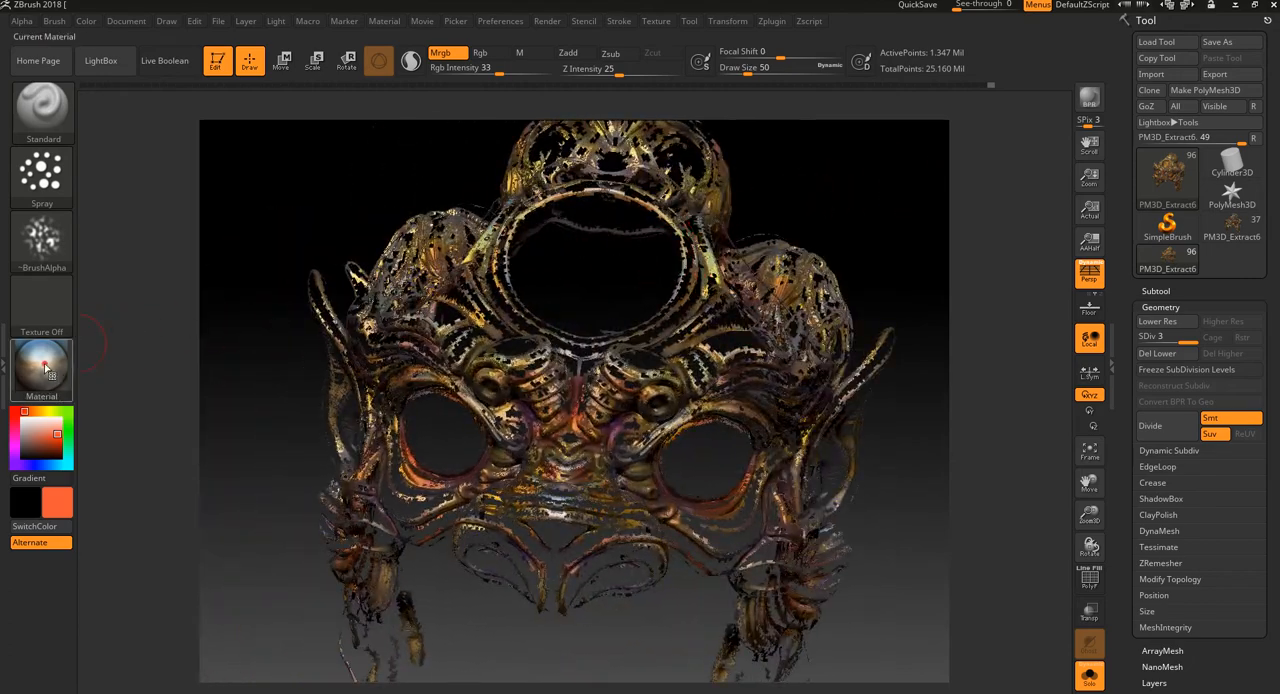
Step: Try filling the isolated ridges with the MatCap Metal03 material together with the orange-red colour at Rgb Intensity 33
{"action": "left_click", "coordinate": [41, 366]}
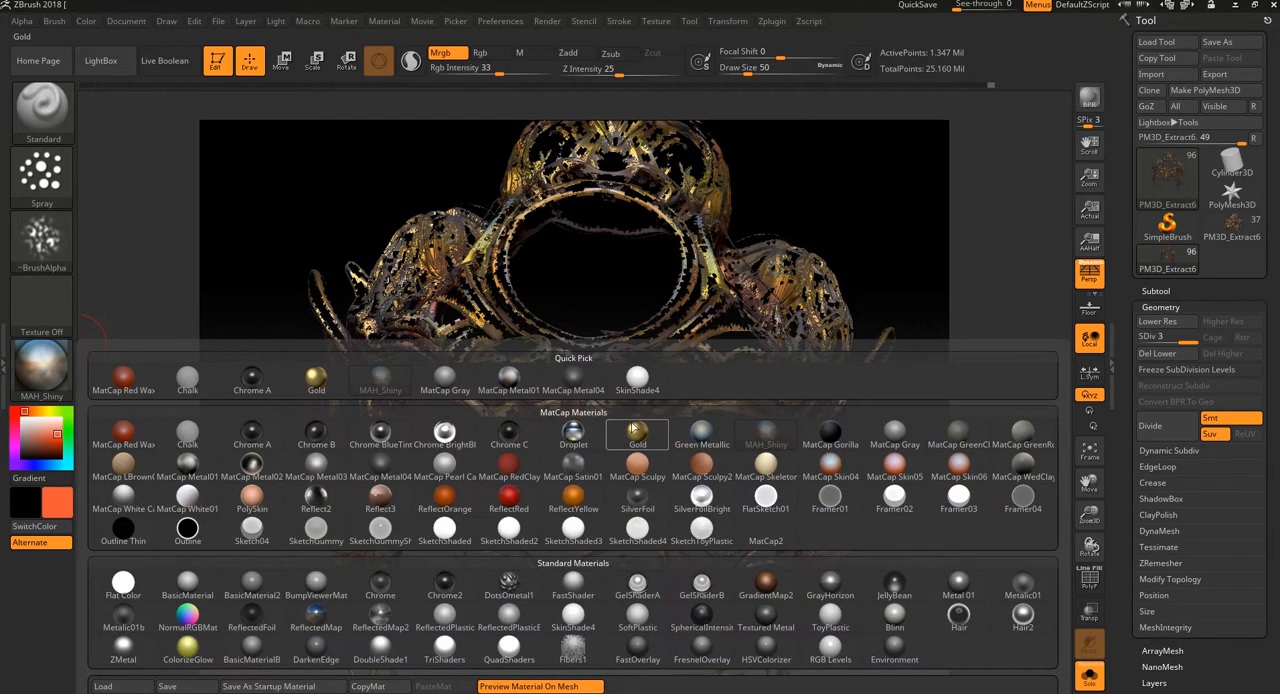
{"action": "mouse_move", "coordinate": [636, 436]}
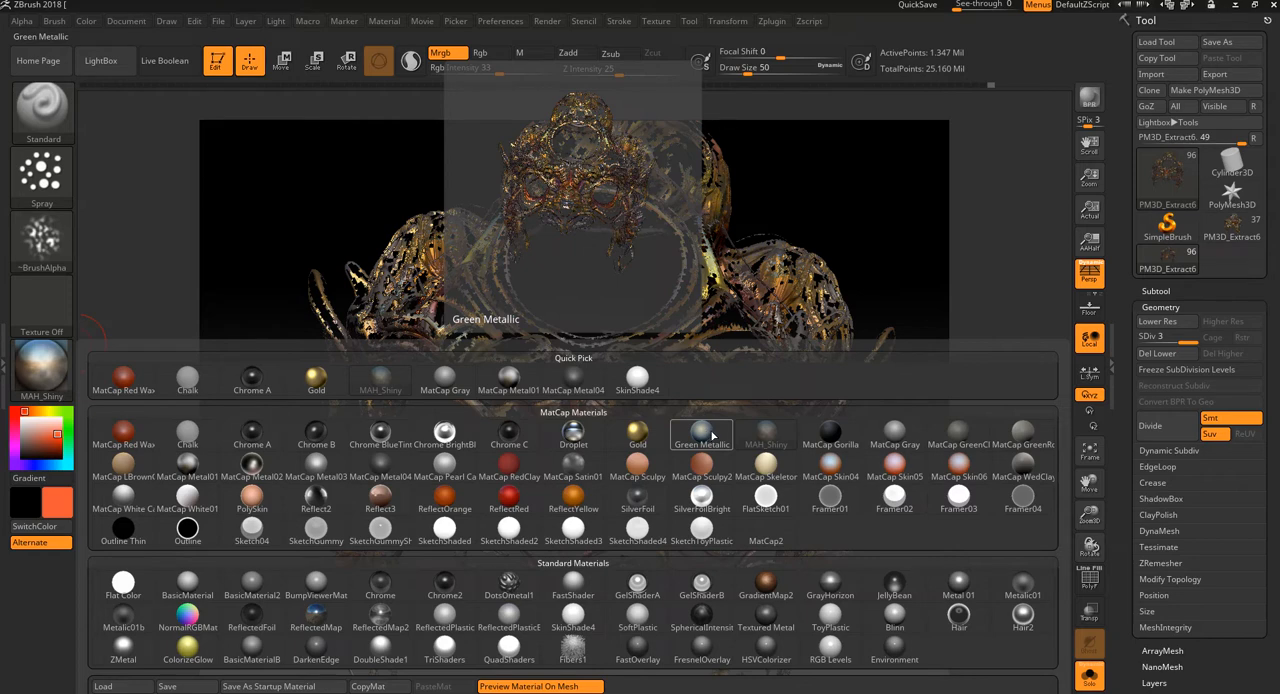
{"action": "left_click", "coordinate": [384, 396]}
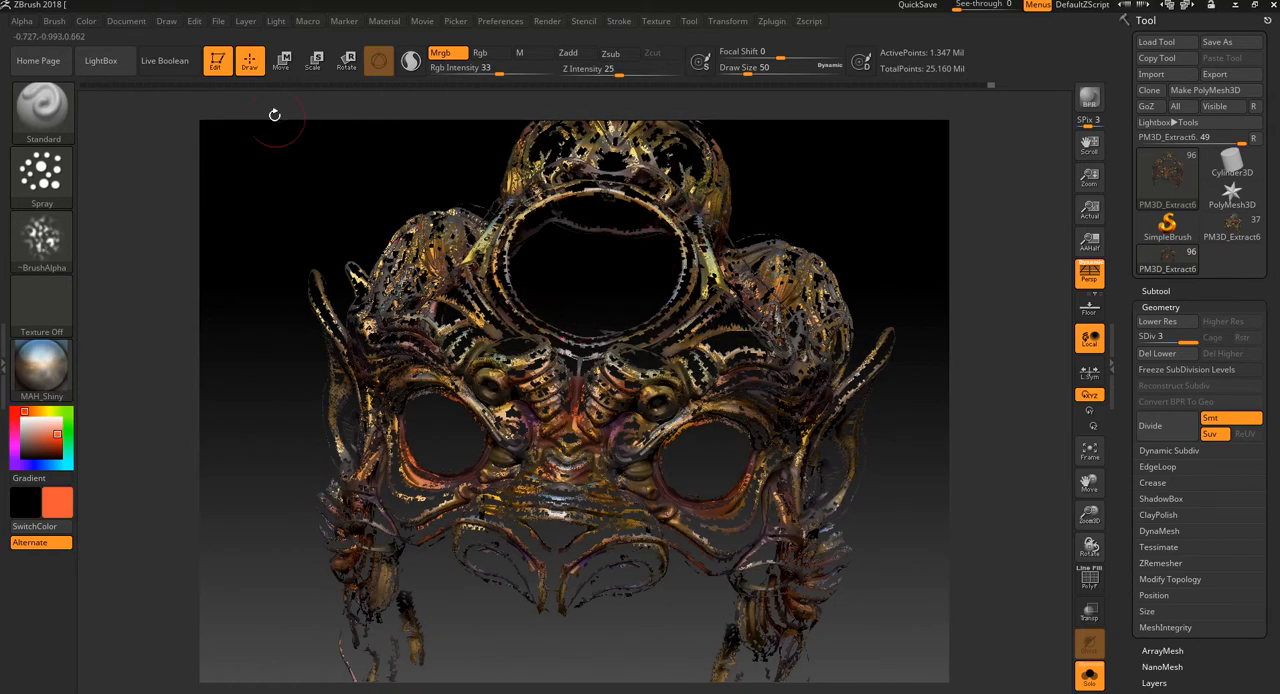
{"action": "left_click", "coordinate": [41, 366]}
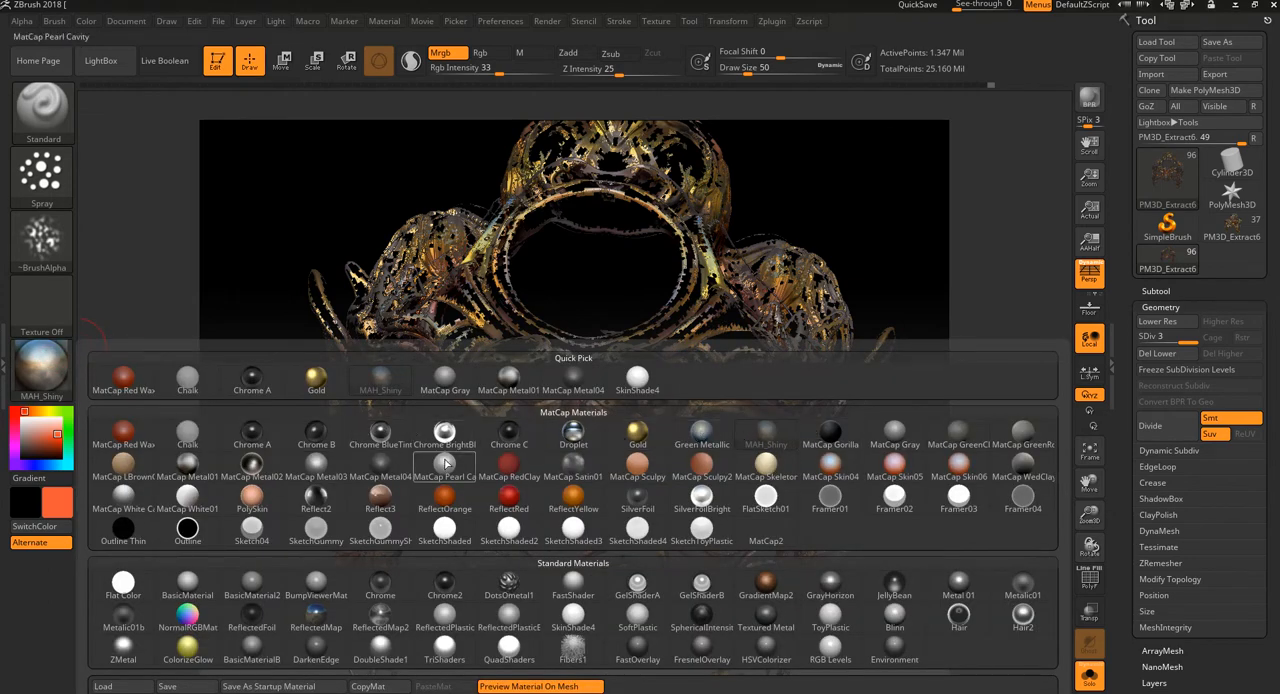
{"action": "left_click", "coordinate": [331, 463]}
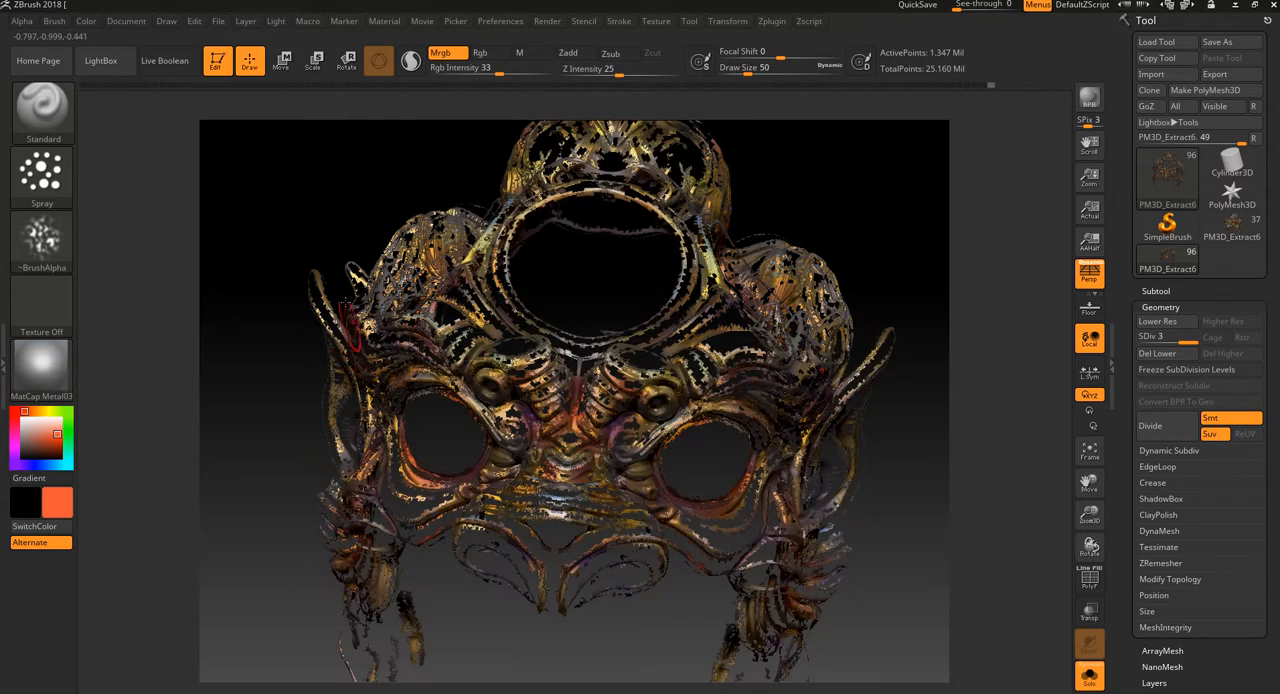
{"action": "left_click", "coordinate": [86, 22]}
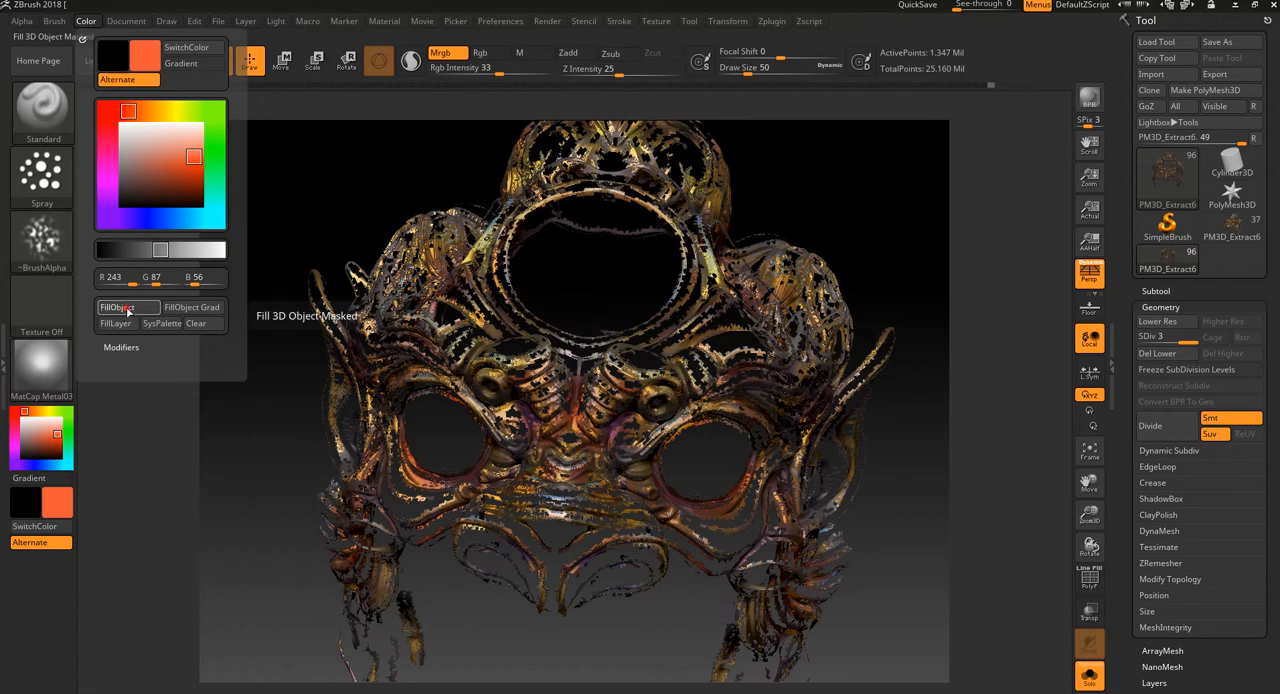
{"action": "left_click", "coordinate": [118, 326]}
{"action": "left_click_drag", "start_coordinate": [920, 457], "coordinate": [725, 438]}
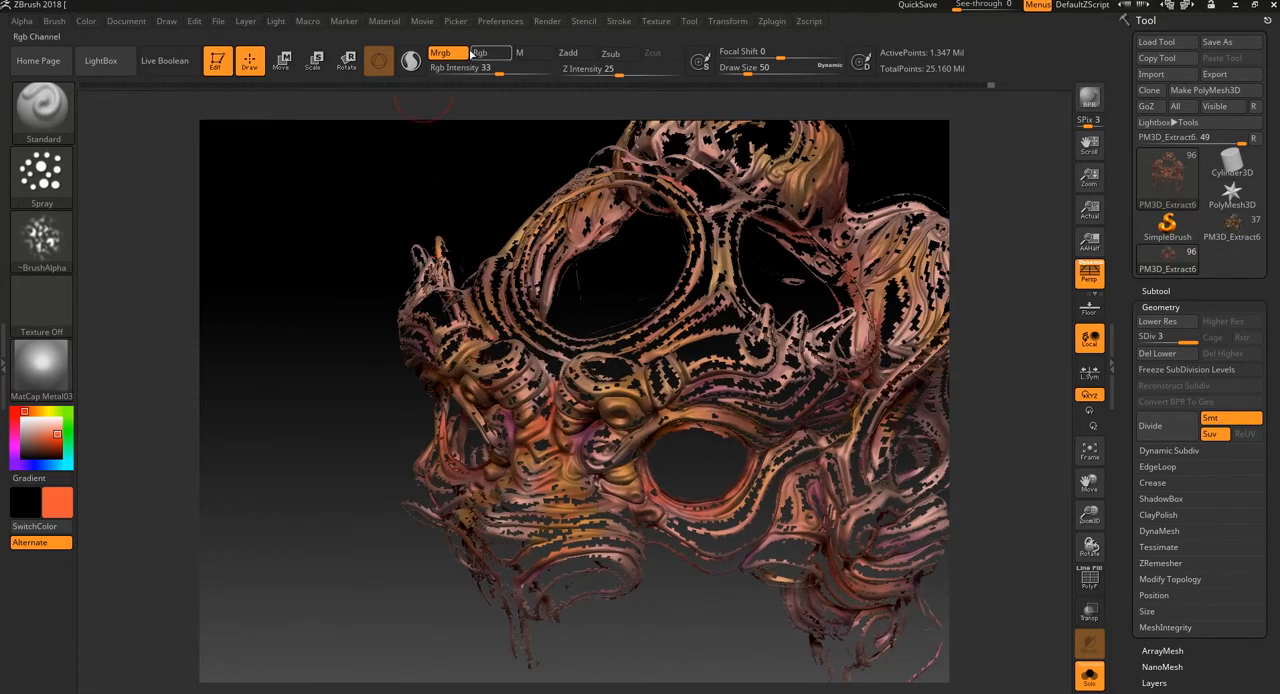
Step: Undo the coloured fill, fill the isolated ridges with MatCap Metal01 as material only, and reveal the whole mask to check it
{"action": "left_click", "coordinate": [519, 53]}
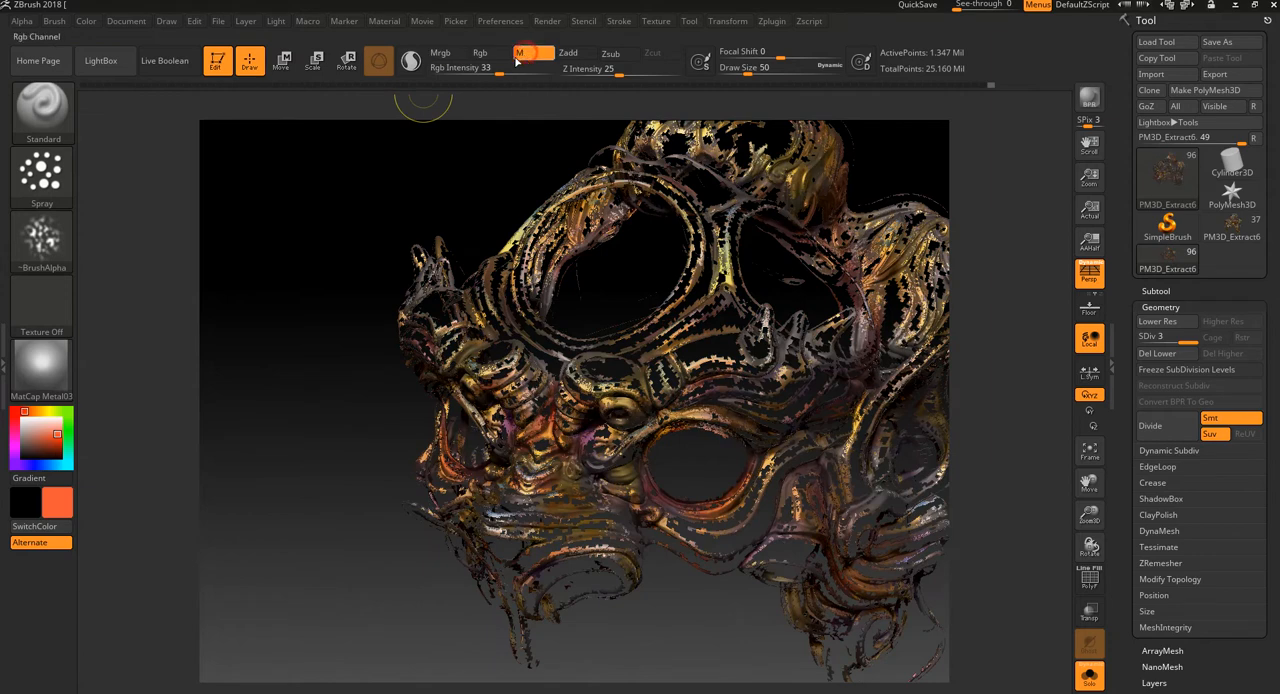
{"action": "left_click", "coordinate": [41, 362]}
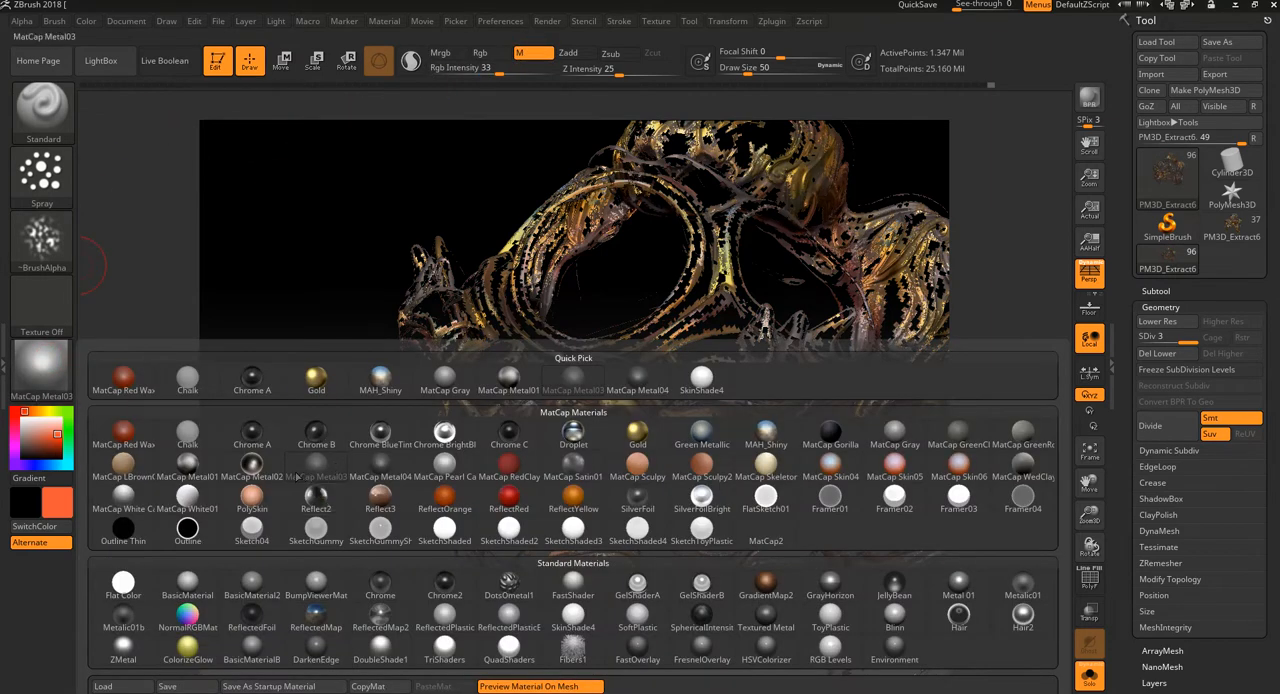
{"action": "left_click", "coordinate": [190, 468]}
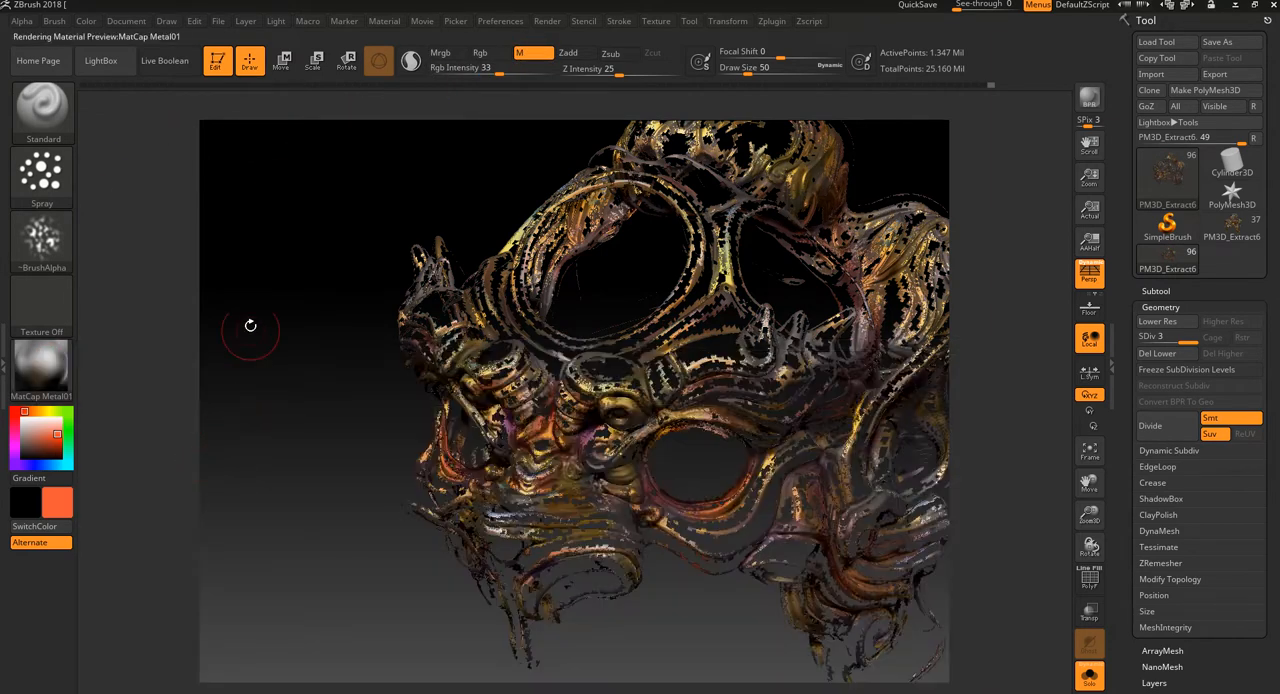
{"action": "left_click", "coordinate": [87, 21]}
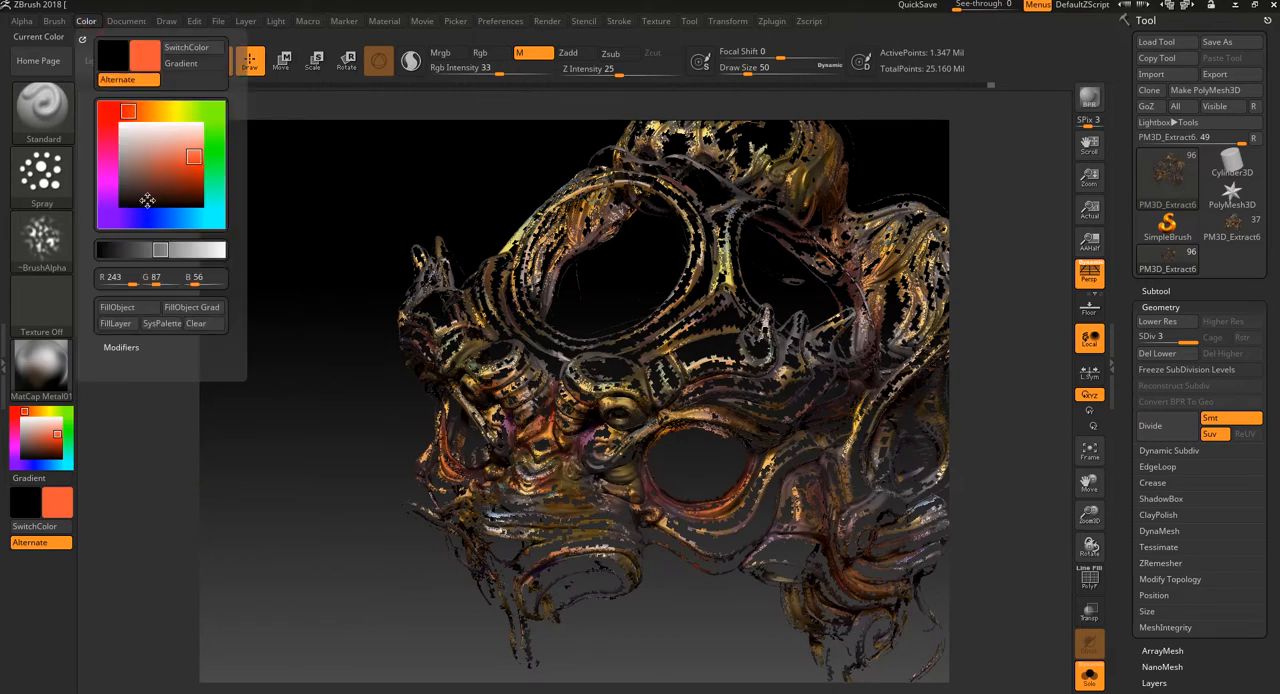
{"action": "left_click", "coordinate": [122, 310]}
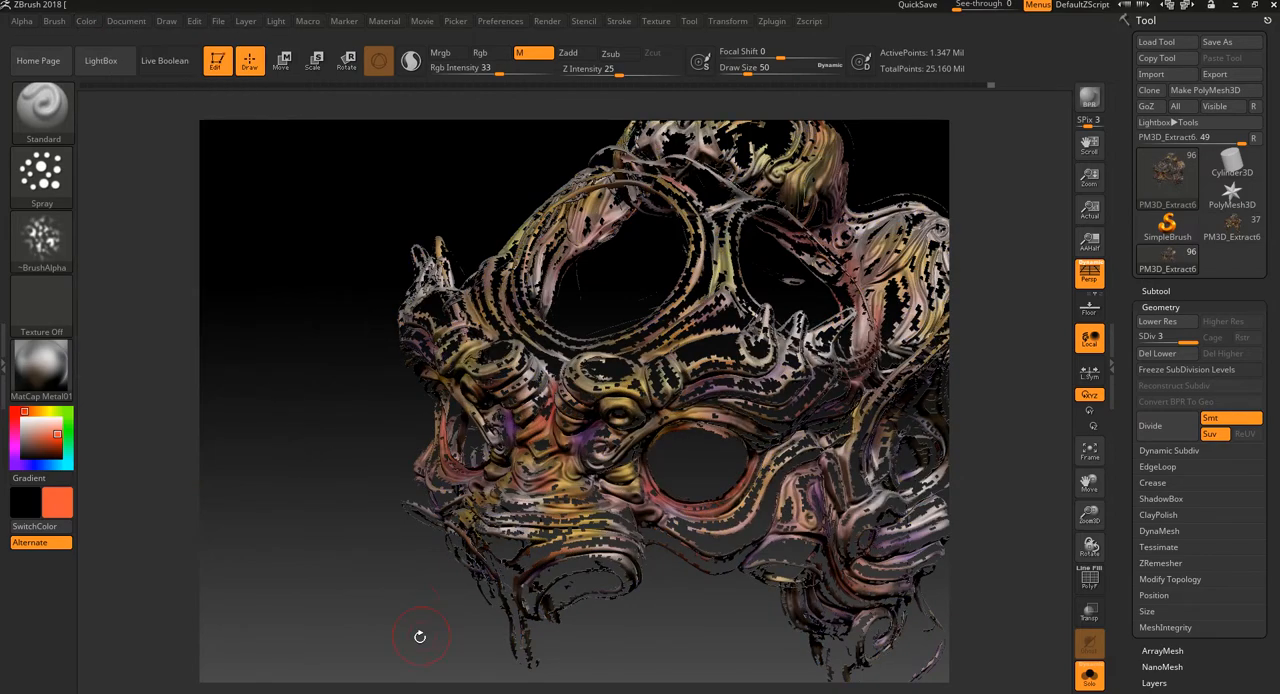
{"action": "left_click_drag", "start_coordinate": [420, 636], "coordinate": [342, 630]}
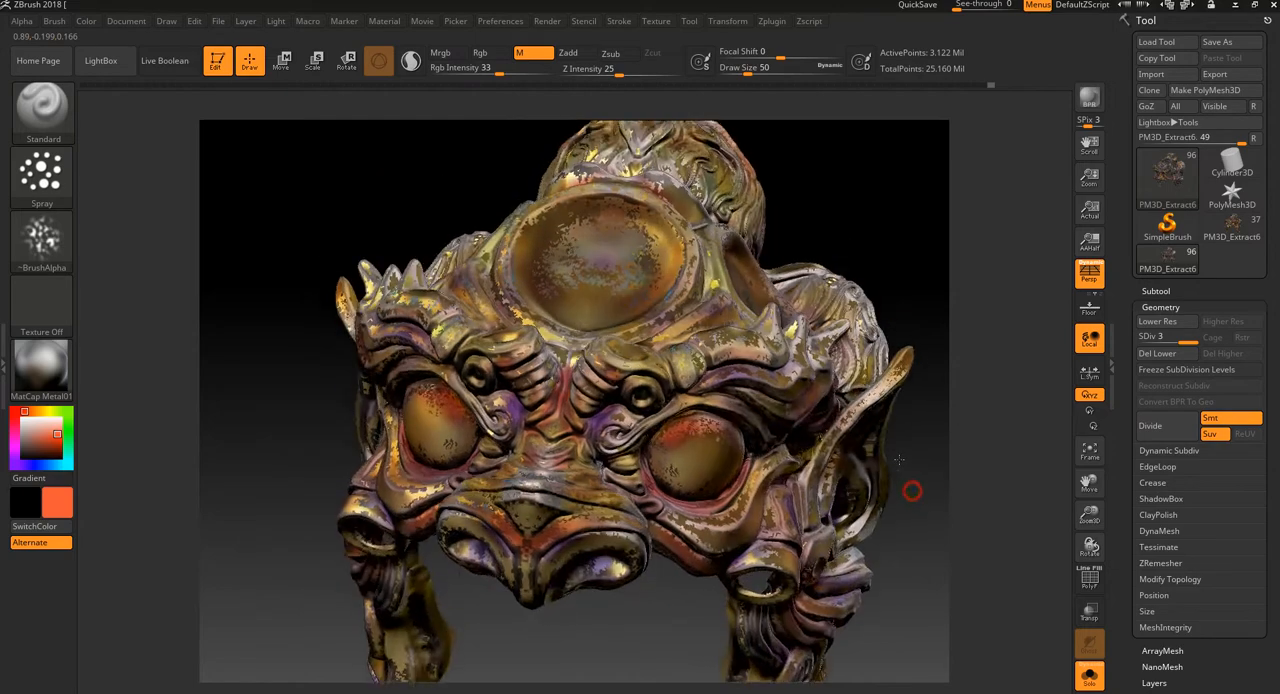
{"action": "mouse_move", "coordinate": [899, 459]}
{"action": "left_mouse_down"}
{"action": "mouse_move", "coordinate": [951, 451]}
{"action": "mouse_move", "coordinate": [926, 423]}
{"action": "mouse_move", "coordinate": [967, 446]}
{"action": "mouse_move", "coordinate": [920, 471]}
{"action": "mouse_move", "coordinate": [929, 457]}
{"action": "mouse_move", "coordinate": [915, 455]}
{"action": "left_mouse_up"}
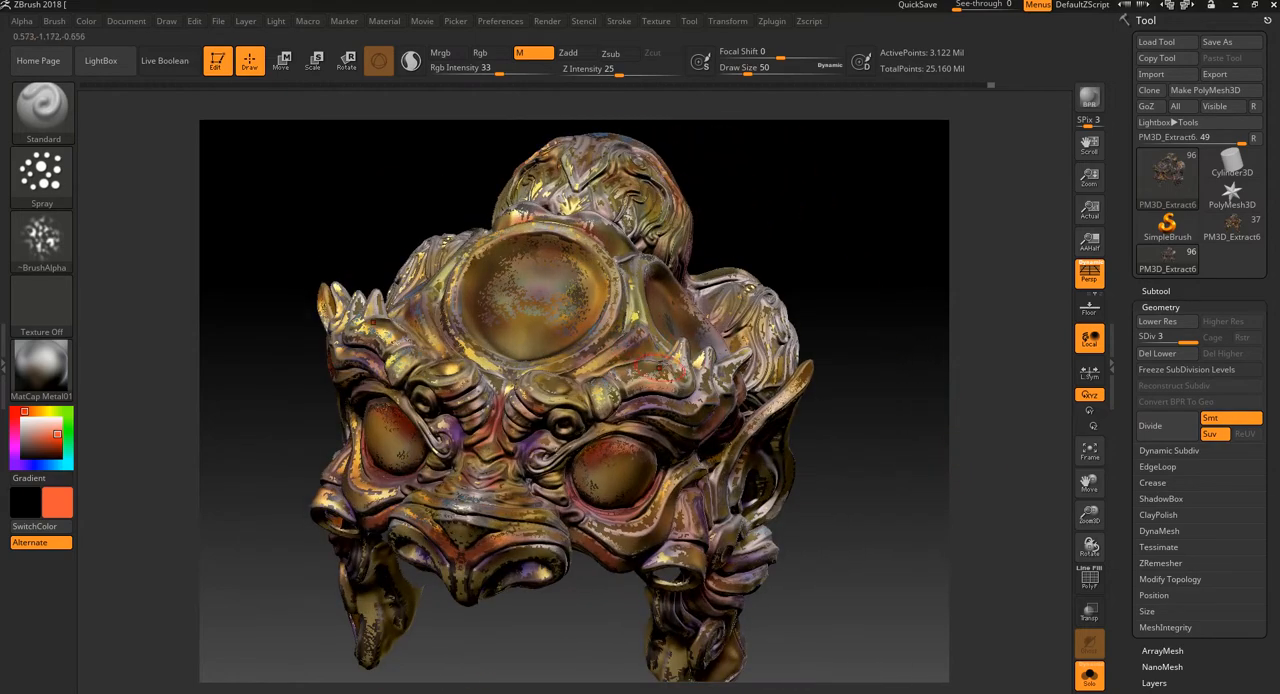
{"action": "left_click_drag", "start_coordinate": [891, 328], "coordinate": [622, 494]}
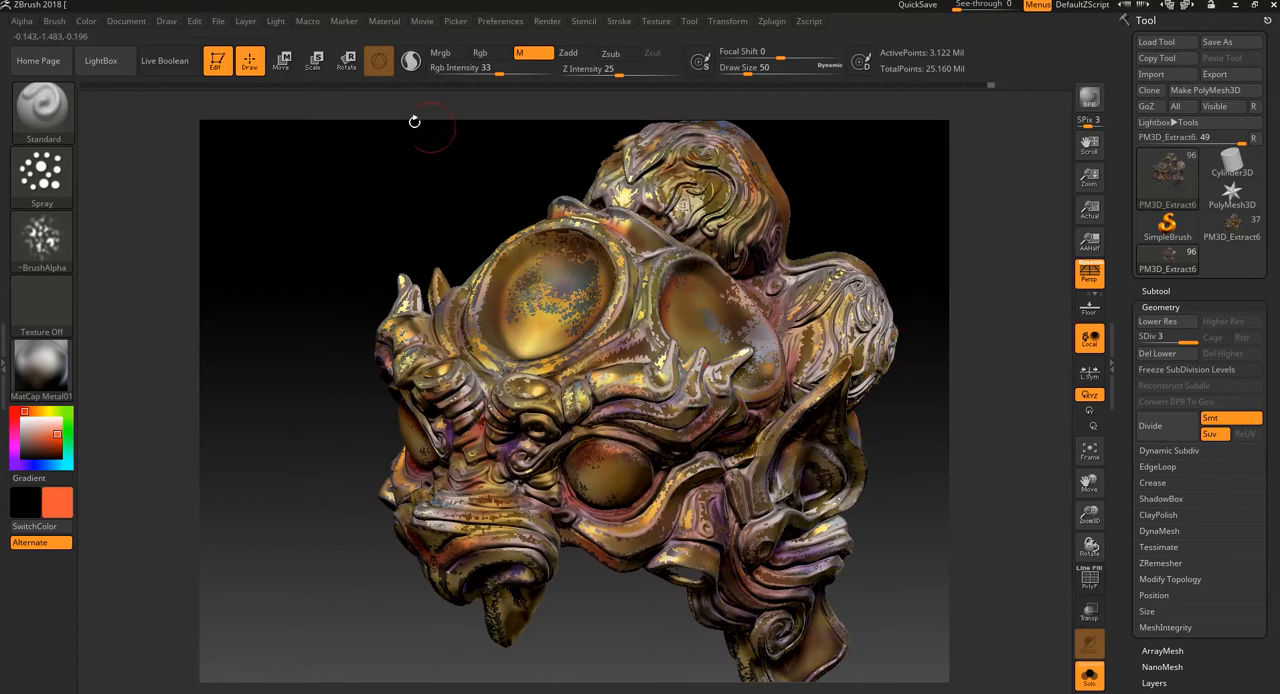
Step: Isolate the ridges again, fill them with the MAH_Shiny material only, and show the whole mask
{"action": "left_click", "coordinate": [41, 368]}
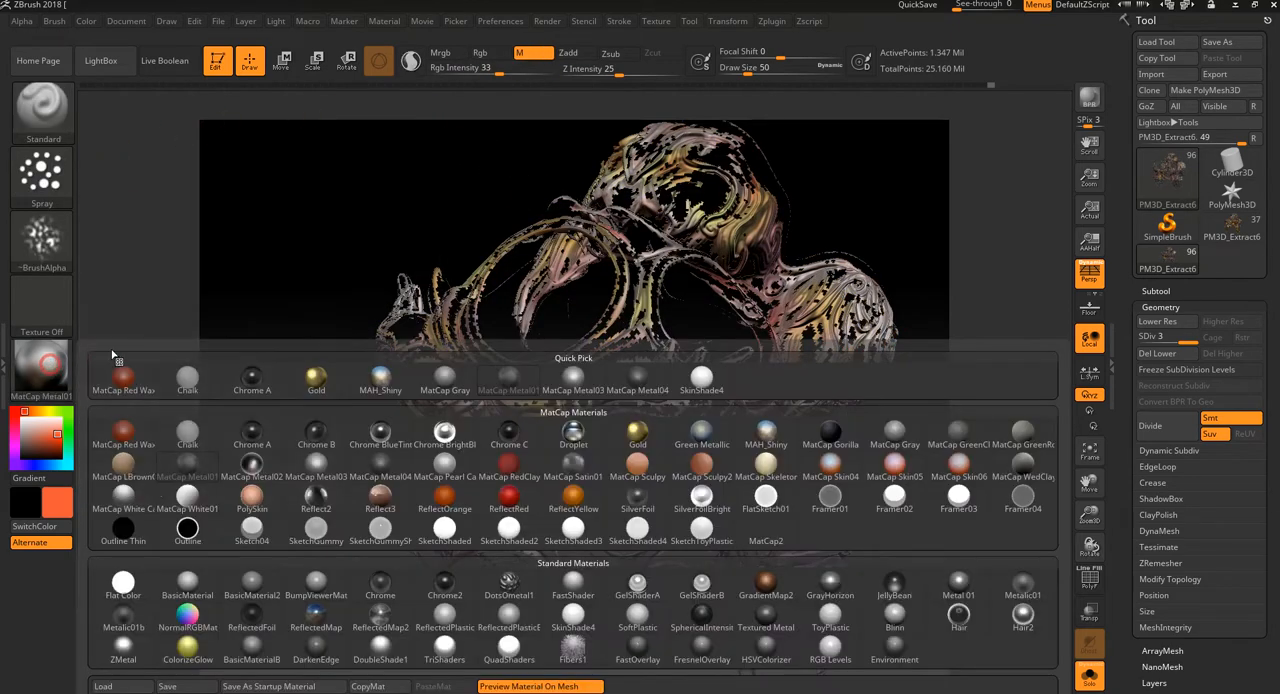
{"action": "left_click", "coordinate": [768, 432]}
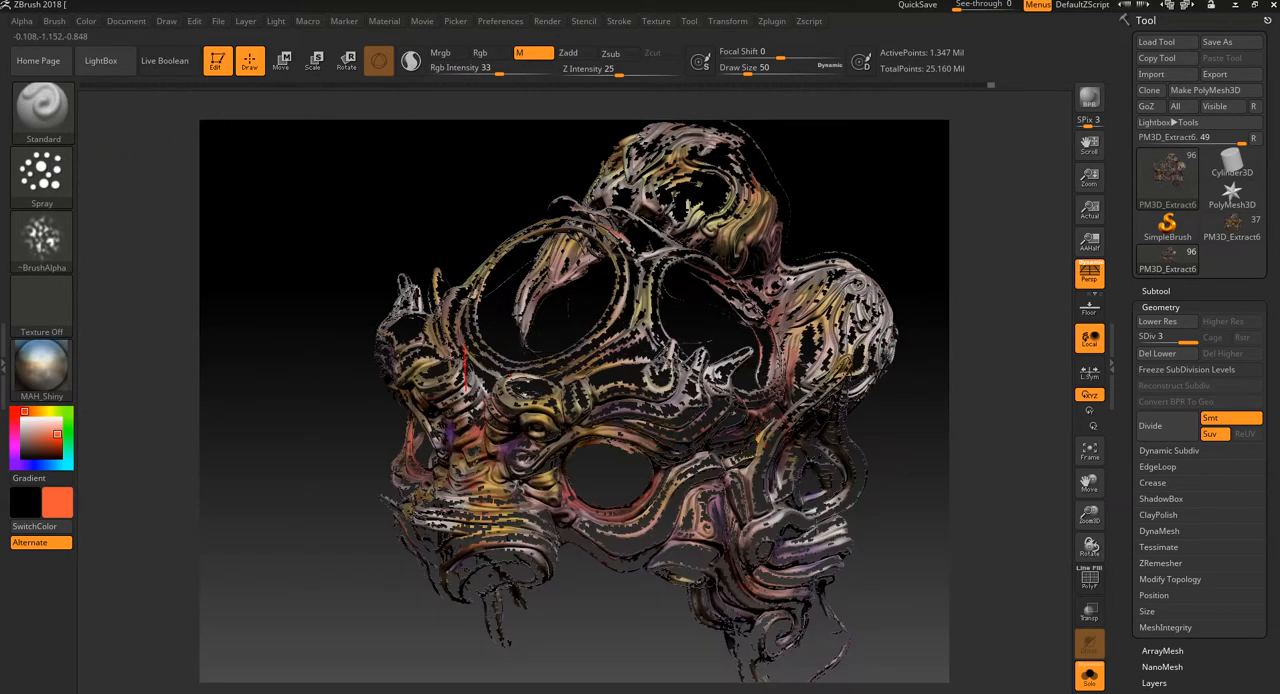
{"action": "left_click", "coordinate": [86, 21]}
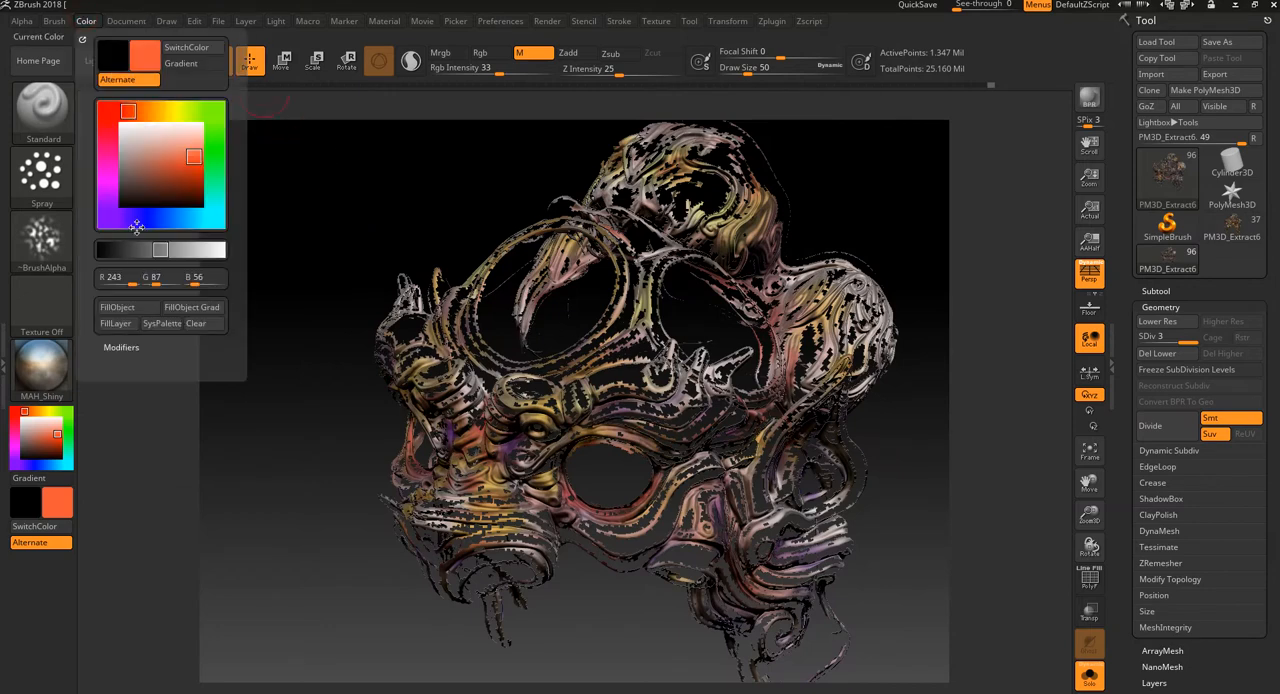
{"action": "left_click_drag", "start_coordinate": [314, 537], "coordinate": [720, 368]}
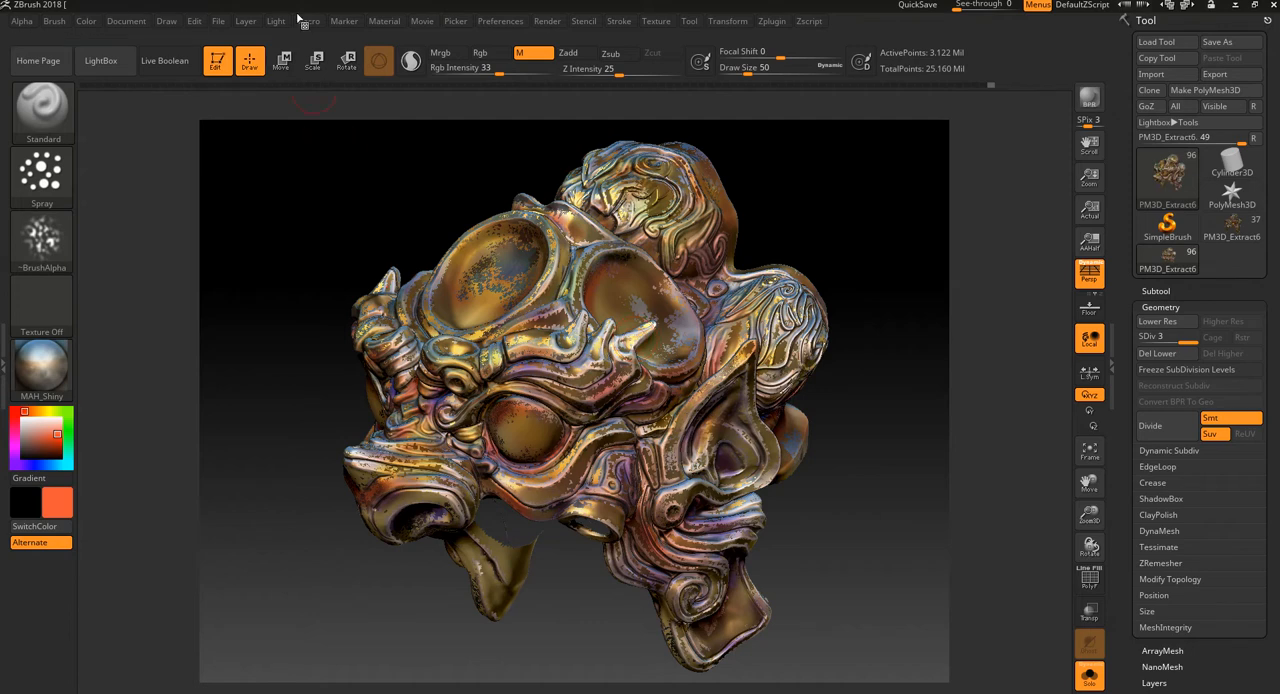
{"action": "left_click_drag", "start_coordinate": [357, 191], "coordinate": [386, 237]}
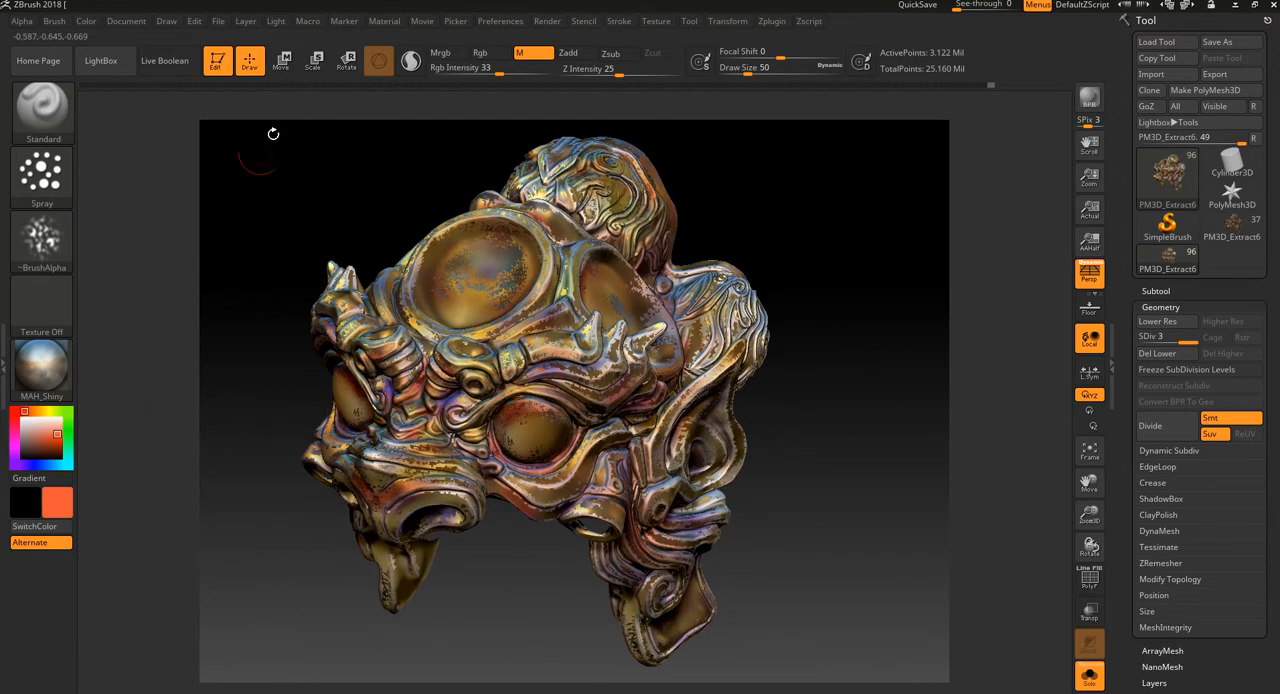
Step: Spray dark red-brown paint, colour only at draw size 18, into the recesses around the cheek, ear and side of the mask
{"action": "left_click", "coordinate": [479, 53]}
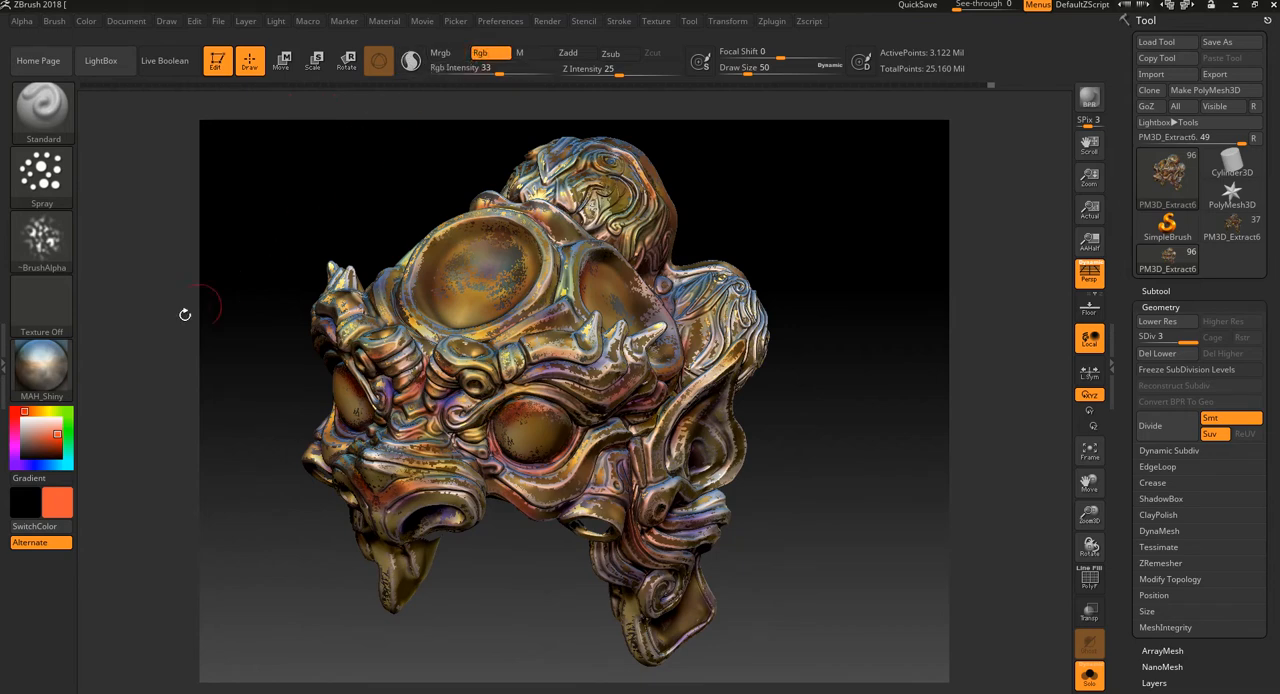
{"action": "left_click_drag", "start_coordinate": [31, 450], "coordinate": [40, 451]}
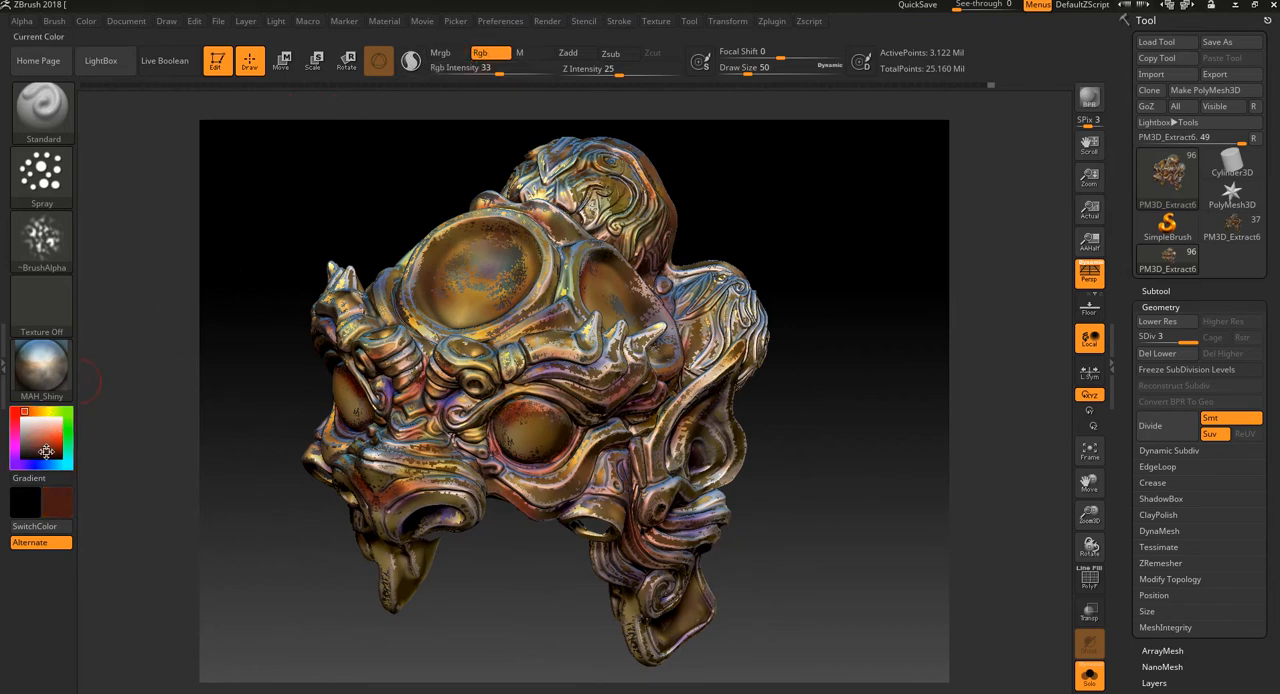
{"action": "left_click_drag", "start_coordinate": [494, 645], "coordinate": [480, 537]}
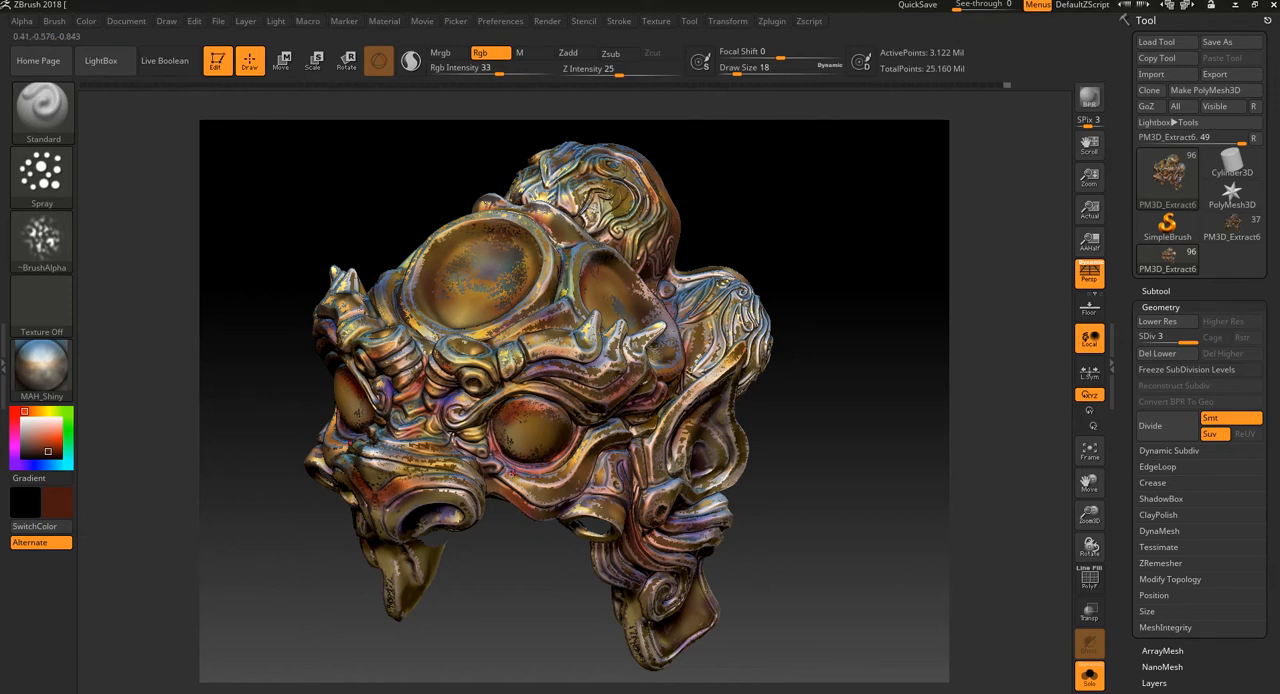
{"action": "left_click_drag", "start_coordinate": [482, 550], "coordinate": [515, 485]}
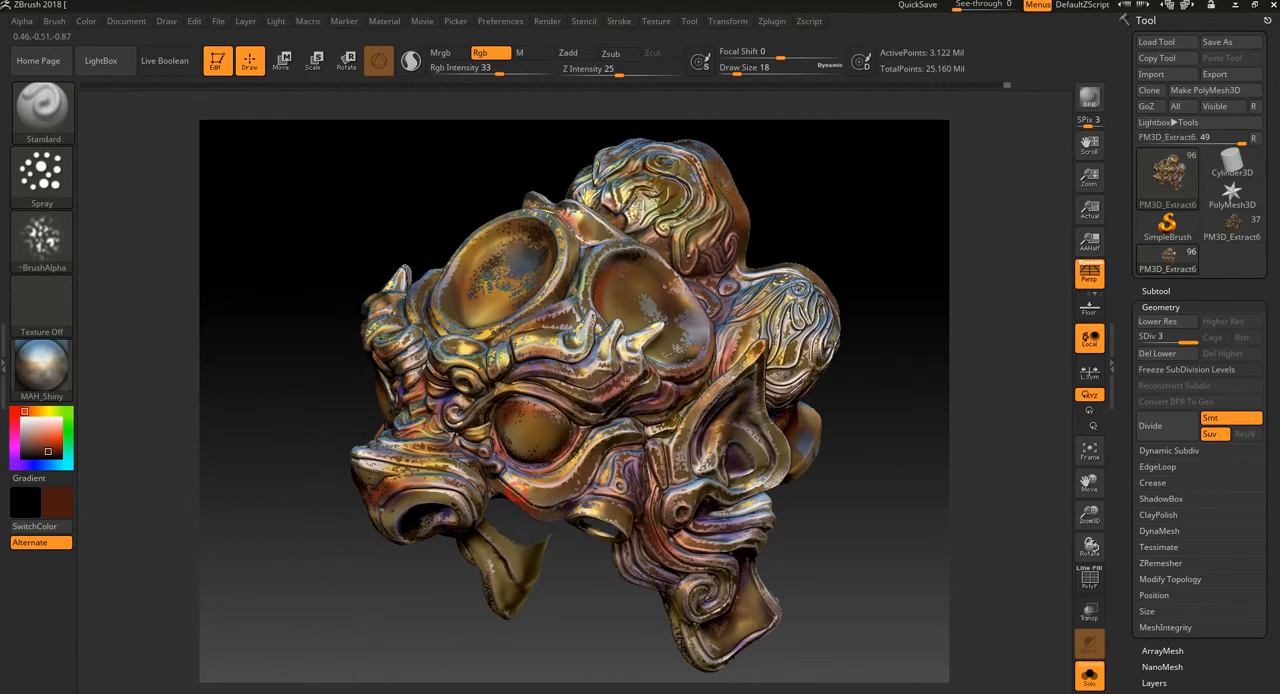
{"action": "left_click_drag", "start_coordinate": [599, 622], "coordinate": [636, 448]}
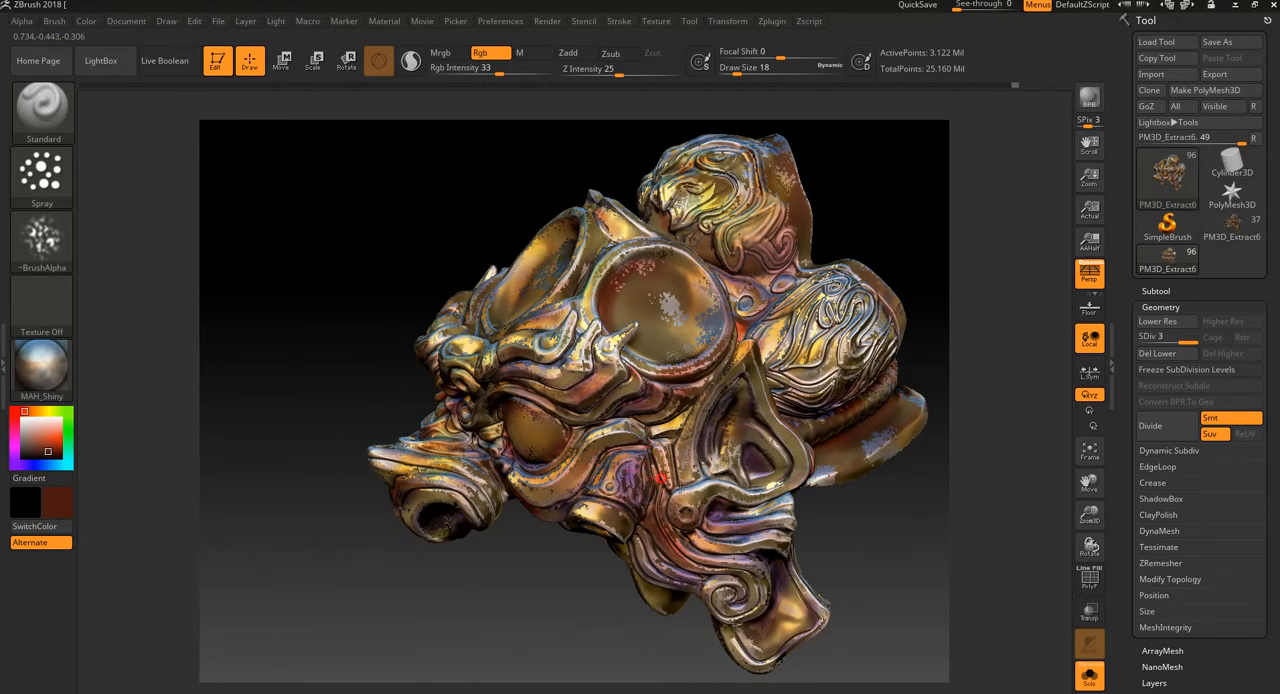
{"action": "left_click_drag", "start_coordinate": [894, 560], "coordinate": [856, 547]}
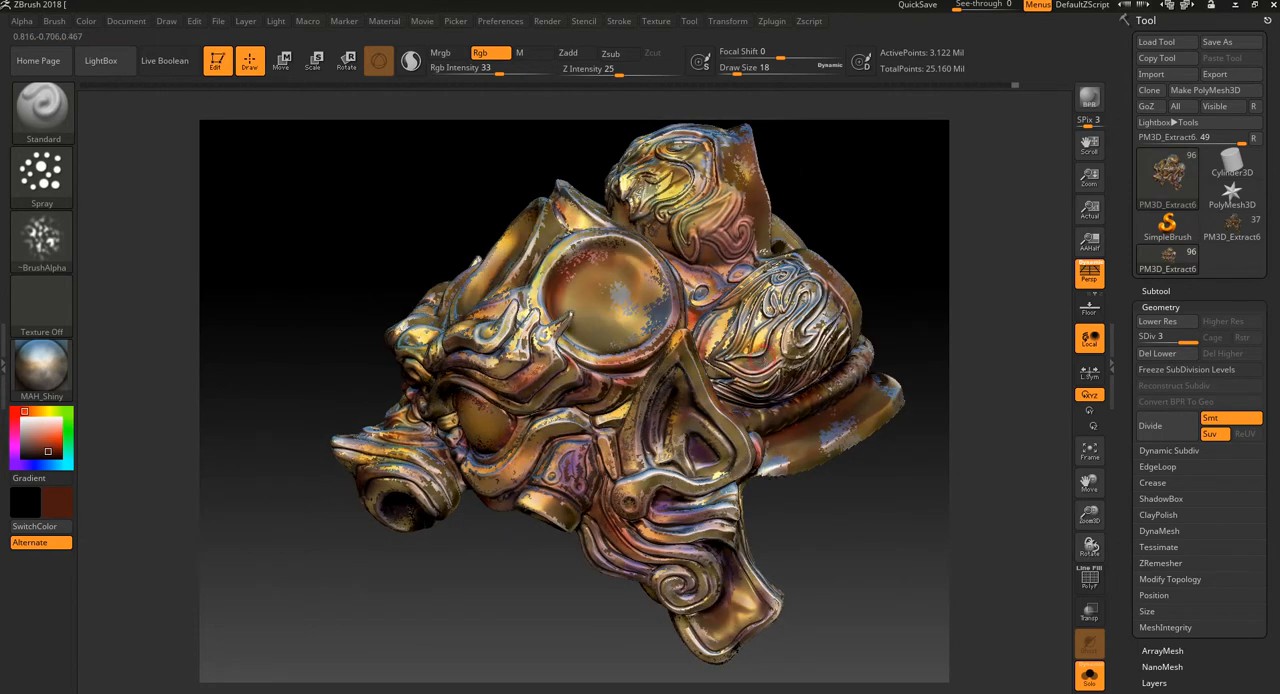
{"action": "left_click_drag", "start_coordinate": [927, 327], "coordinate": [909, 390]}
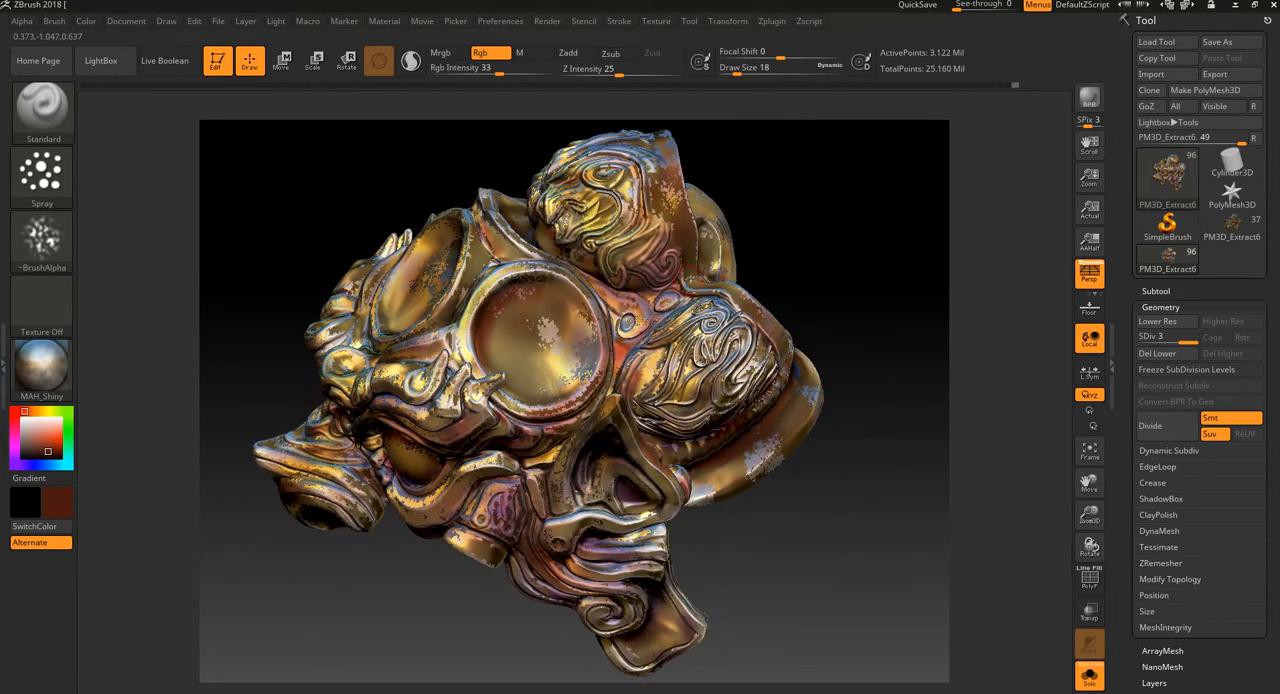
{"action": "left_click_drag", "start_coordinate": [876, 228], "coordinate": [909, 303]}
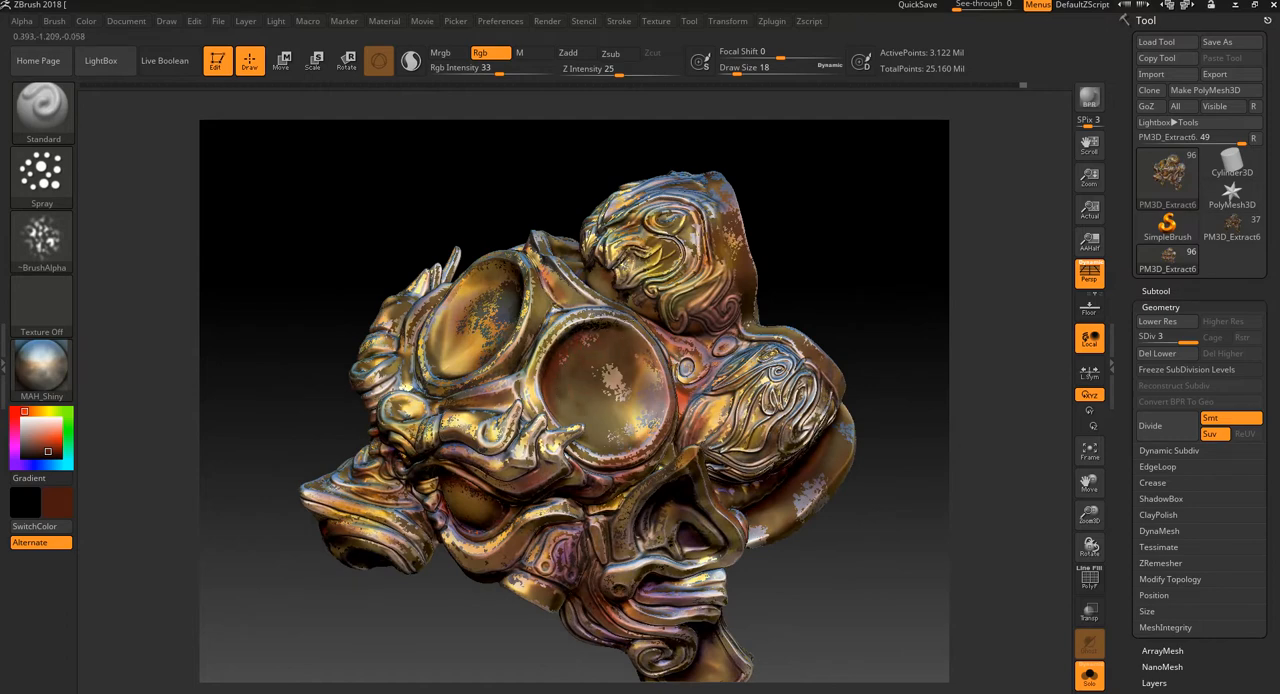
{"action": "mouse_move", "coordinate": [840, 262]}
{"action": "left_mouse_down"}
{"action": "mouse_move", "coordinate": [845, 300]}
{"action": "mouse_move", "coordinate": [811, 329]}
{"action": "mouse_move", "coordinate": [803, 306]}
{"action": "mouse_move", "coordinate": [842, 281]}
{"action": "mouse_move", "coordinate": [804, 259]}
{"action": "left_mouse_up"}
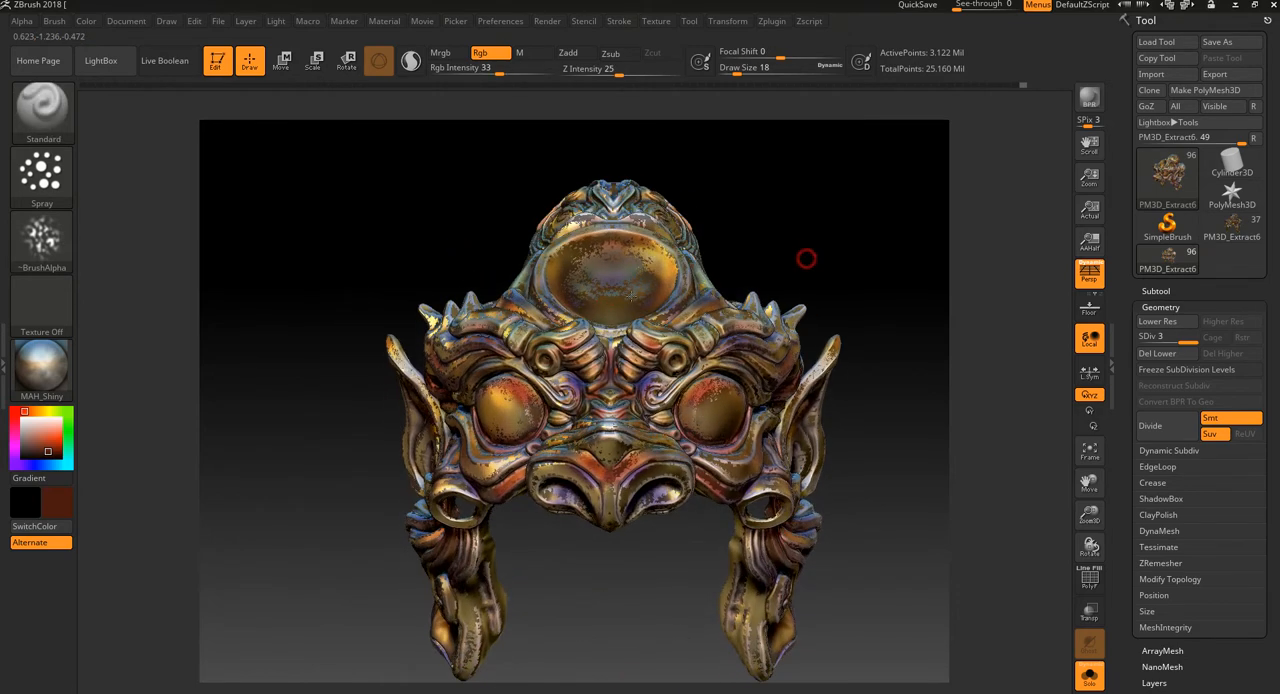
Step: Change the paint colour to white and spray fine touches on the brow ridges beside the nose bridge
{"action": "left_click_drag", "start_coordinate": [40, 424], "coordinate": [22, 417]}
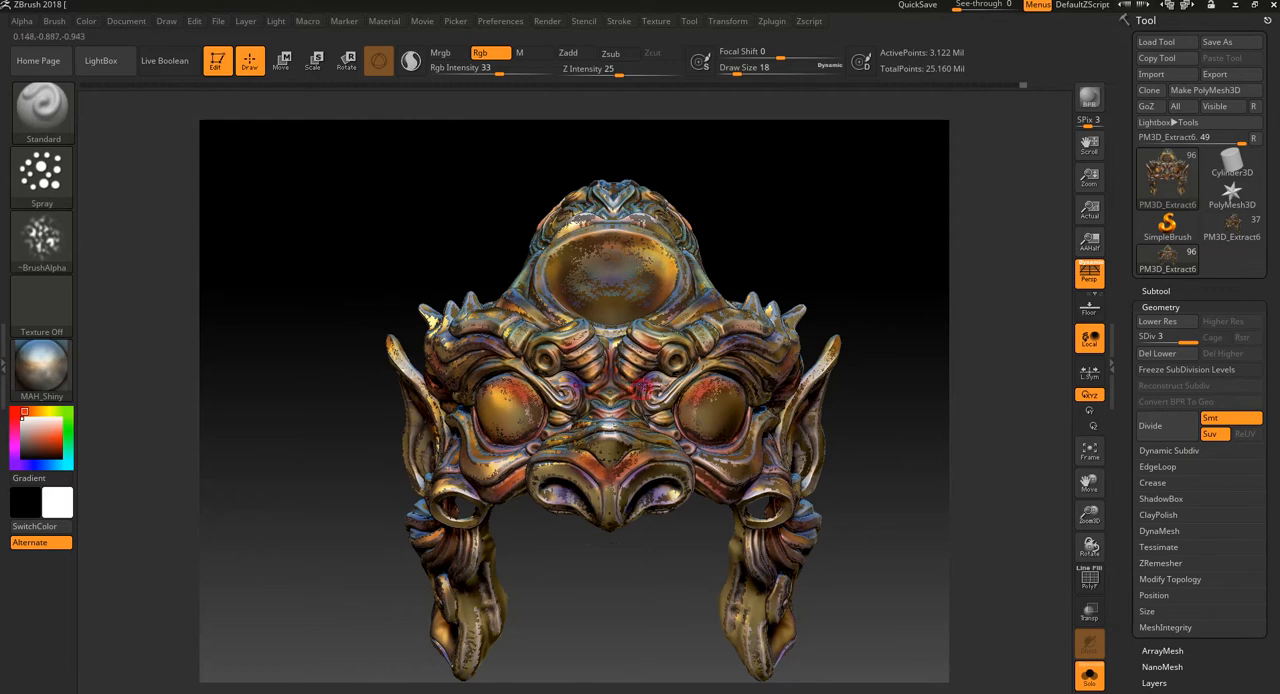
{"action": "left_click_drag", "start_coordinate": [581, 586], "coordinate": [586, 571]}
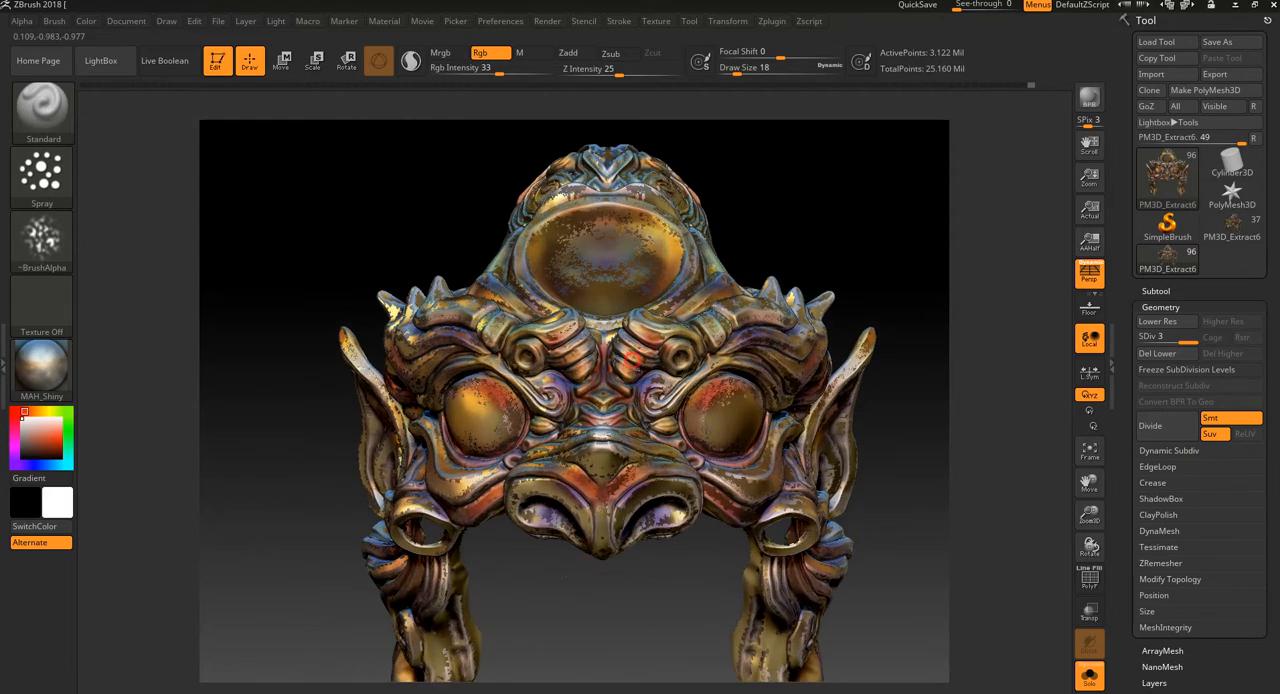
{"action": "left_click_drag", "start_coordinate": [828, 257], "coordinate": [885, 345], "text": "alt"}
{"action": "left_click_drag", "start_coordinate": [599, 641], "coordinate": [440, 615]}
Step: Select the Gold material and spray it together with white colour at RGB intensity 33 over the eye, ear and side of the mask
{"action": "left_click", "coordinate": [41, 365]}
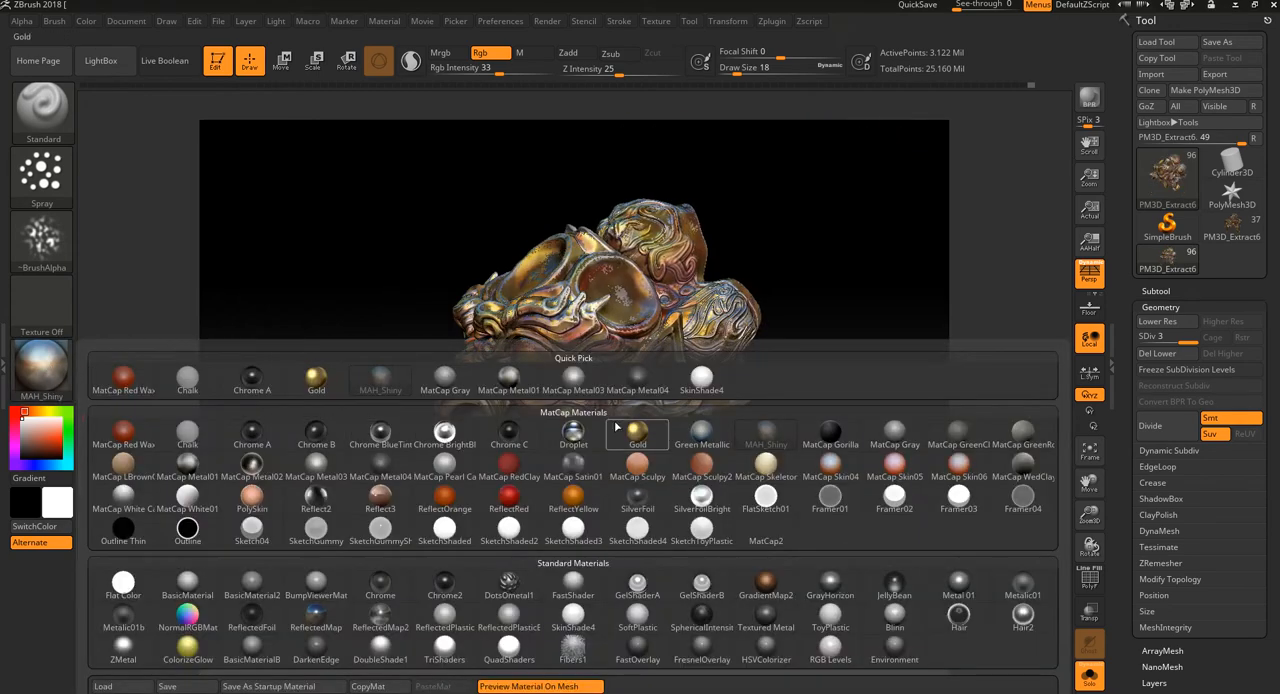
{"action": "left_click", "coordinate": [637, 432]}
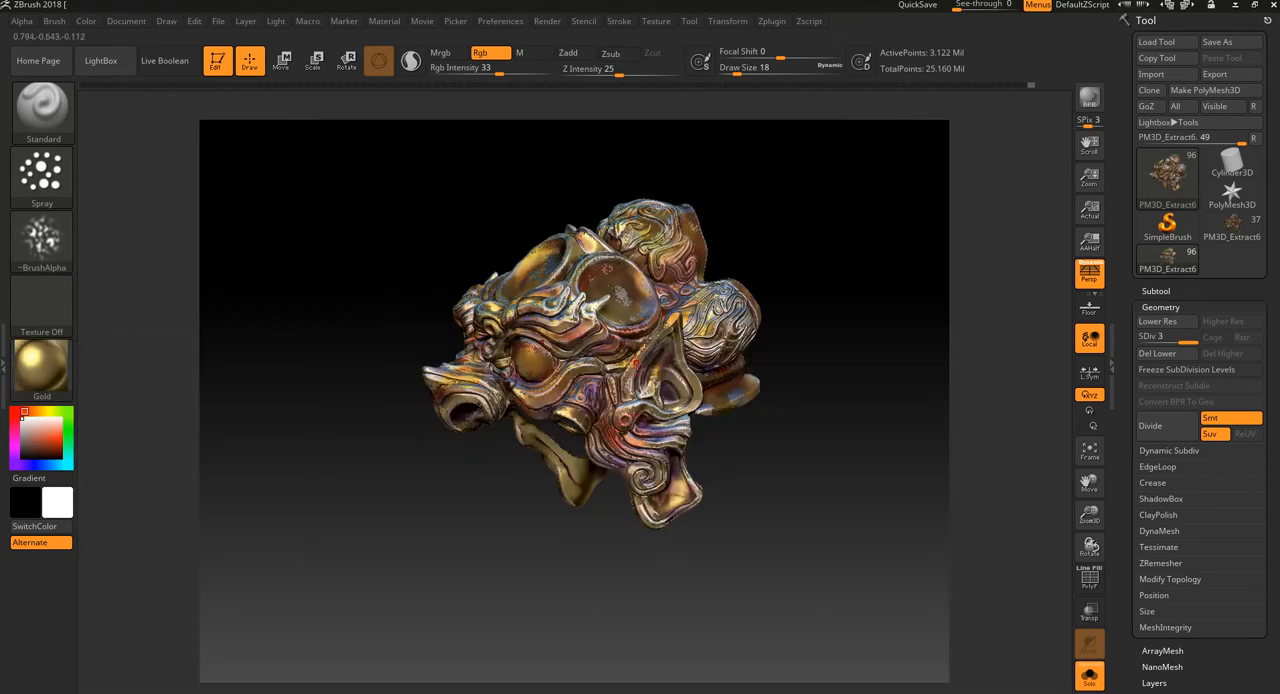
{"action": "left_click", "coordinate": [439, 52]}
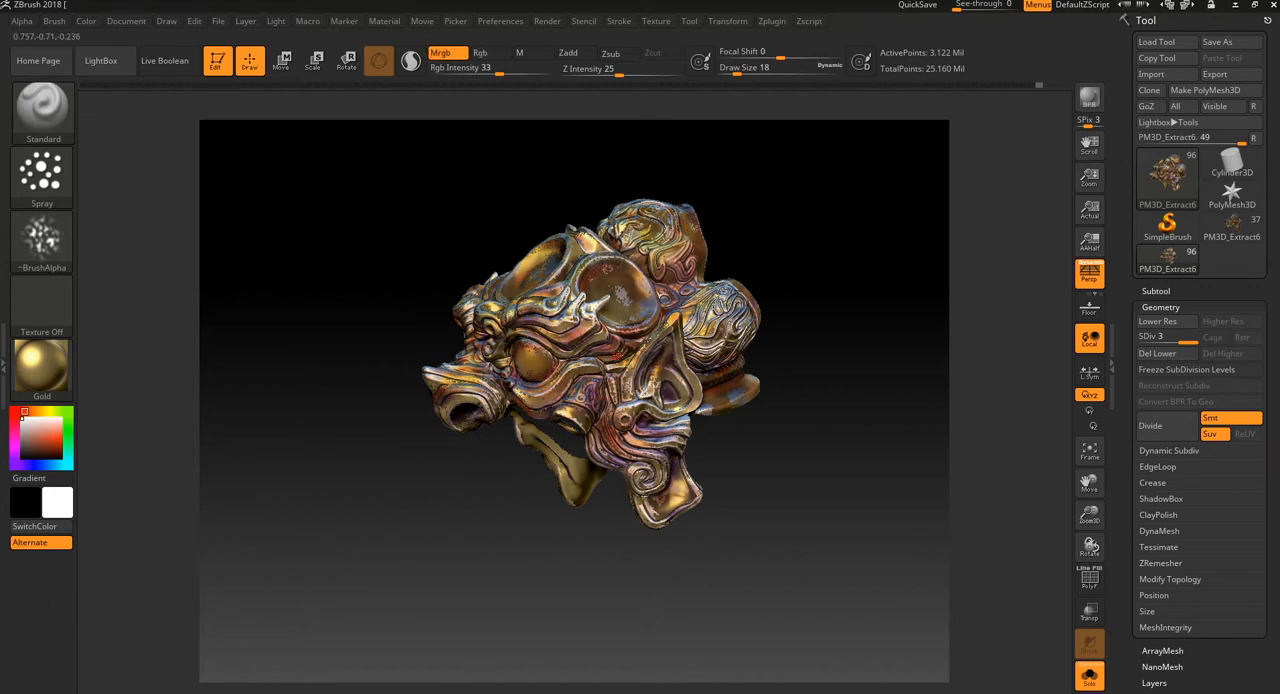
{"action": "left_click_drag", "start_coordinate": [486, 527], "coordinate": [477, 587], "text": "alt"}
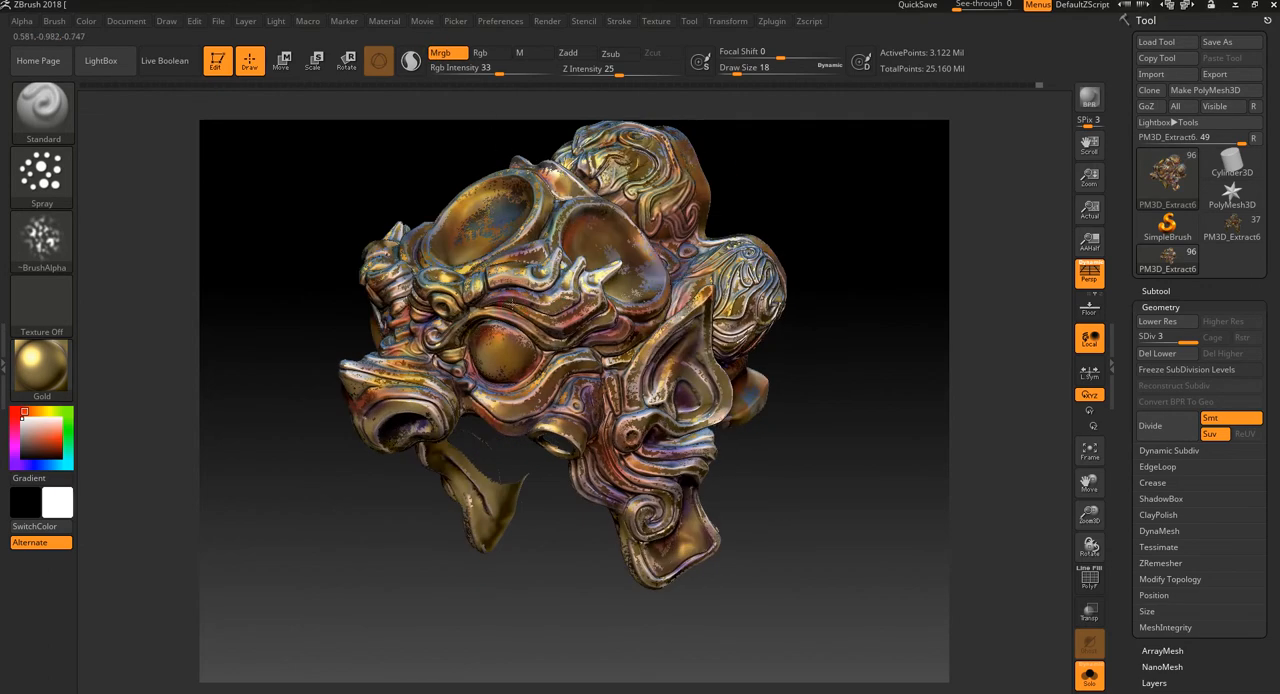
{"action": "mouse_move", "coordinate": [797, 216]}
{"action": "left_mouse_down"}
{"action": "mouse_move", "coordinate": [861, 264]}
{"action": "mouse_move", "coordinate": [749, 322]}
{"action": "left_mouse_up"}
{"action": "left_click_drag", "start_coordinate": [868, 315], "coordinate": [818, 335]}
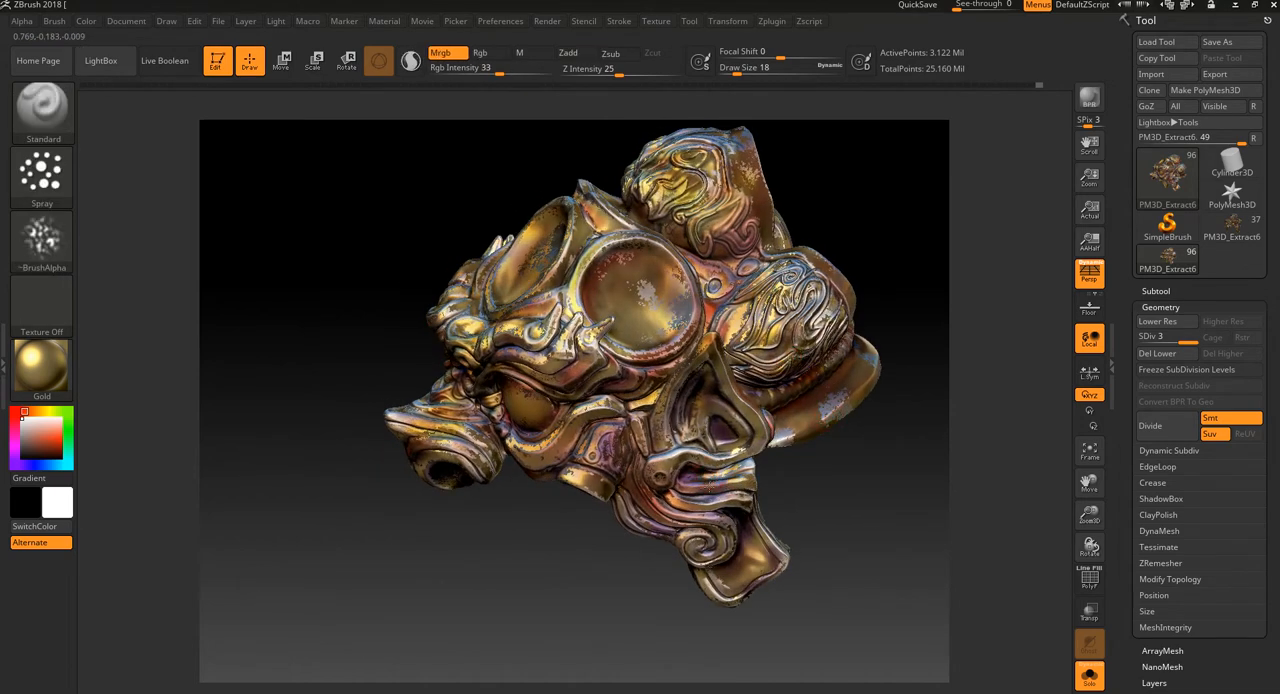
Step: Switch to colour only and spray white touches over the cheek folds and the ear edges at draw size 18
{"action": "left_click", "coordinate": [482, 56]}
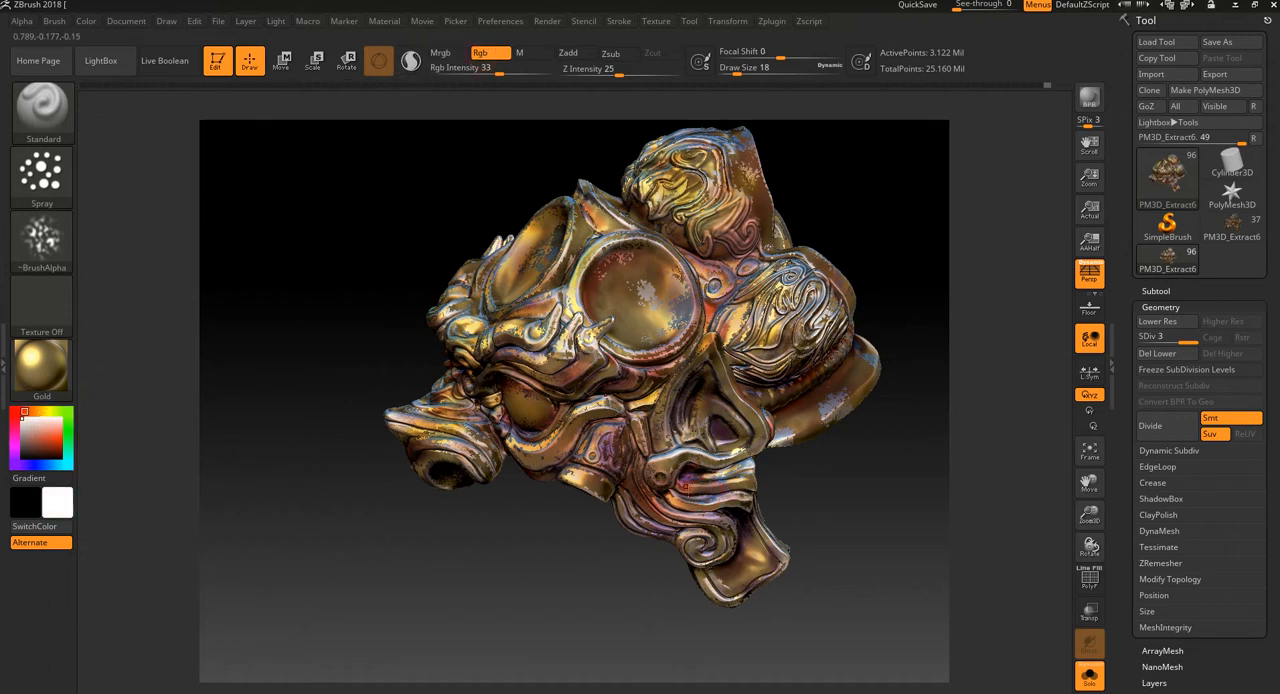
{"action": "left_click_drag", "start_coordinate": [575, 563], "coordinate": [604, 500], "text": "alt"}
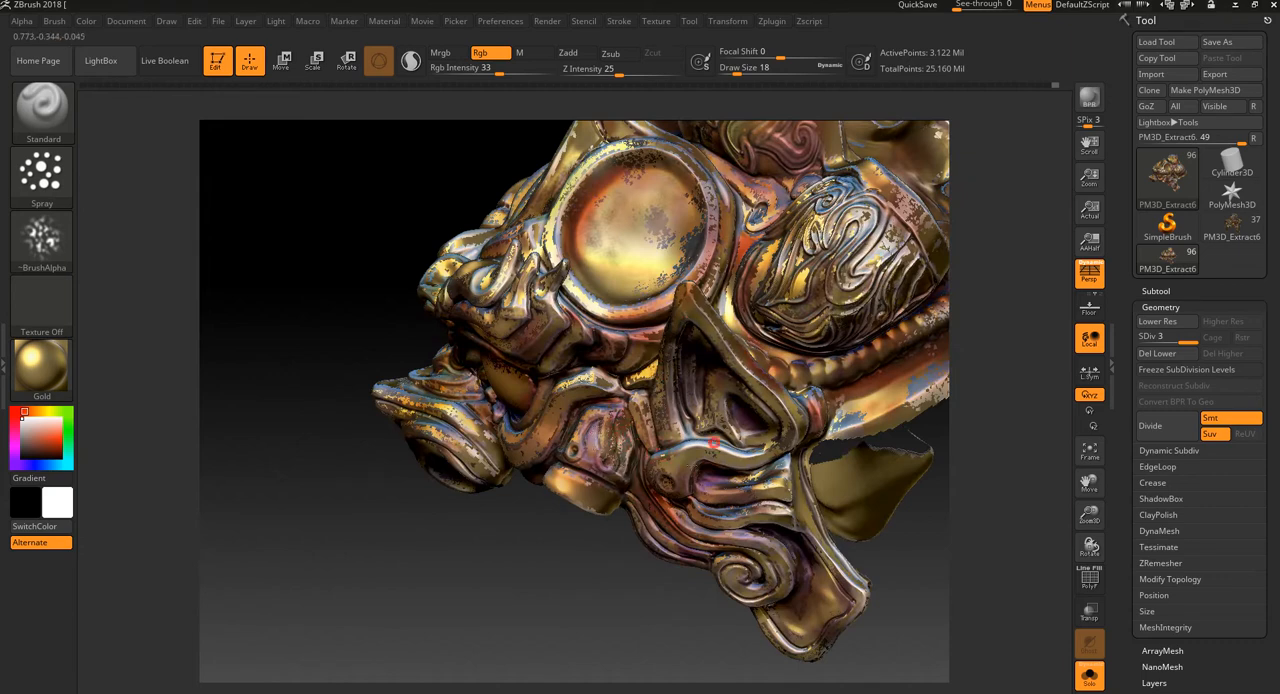
{"action": "left_click_drag", "start_coordinate": [562, 592], "coordinate": [622, 572]}
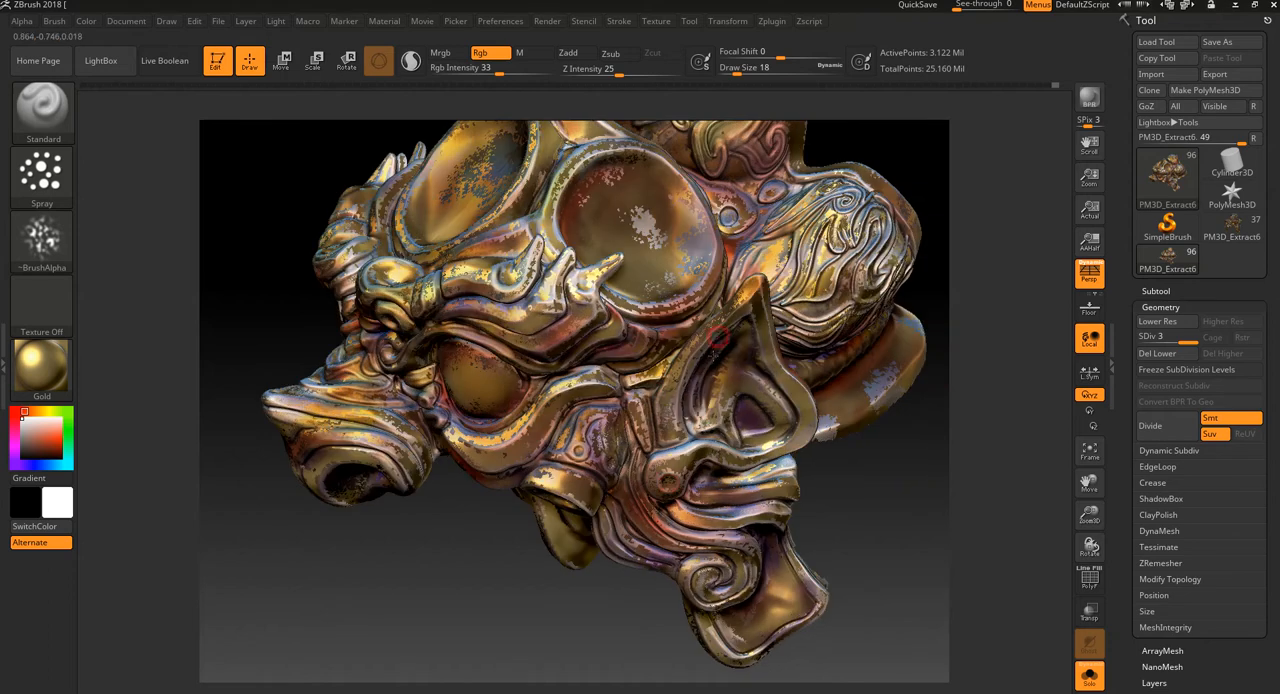
{"action": "left_click_drag", "start_coordinate": [913, 484], "coordinate": [869, 514], "text": "alt"}
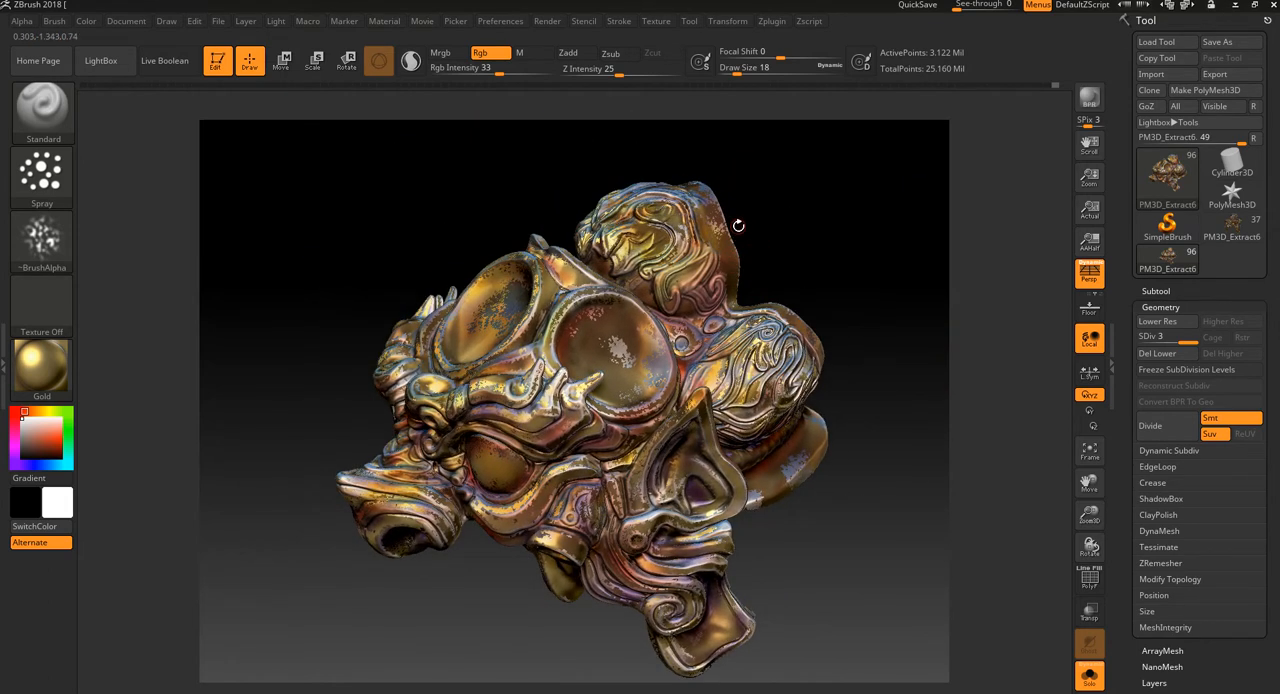
{"action": "left_click_drag", "start_coordinate": [798, 211], "coordinate": [894, 226], "text": "alt"}
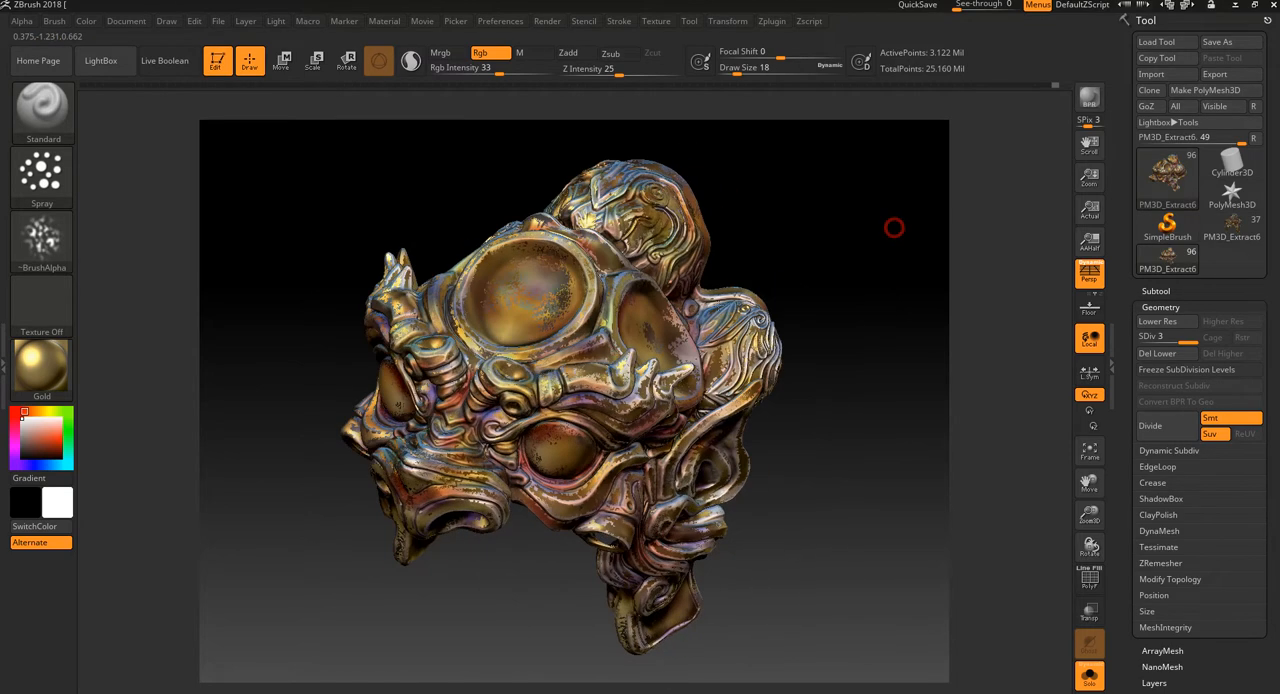
Step: Spray colour-only white touches around the brow curls, the forehead dish rim and the beaded band behind the ear
{"action": "left_click", "coordinate": [512, 402]}
{"action": "left_click_drag", "start_coordinate": [404, 584], "coordinate": [458, 582]}
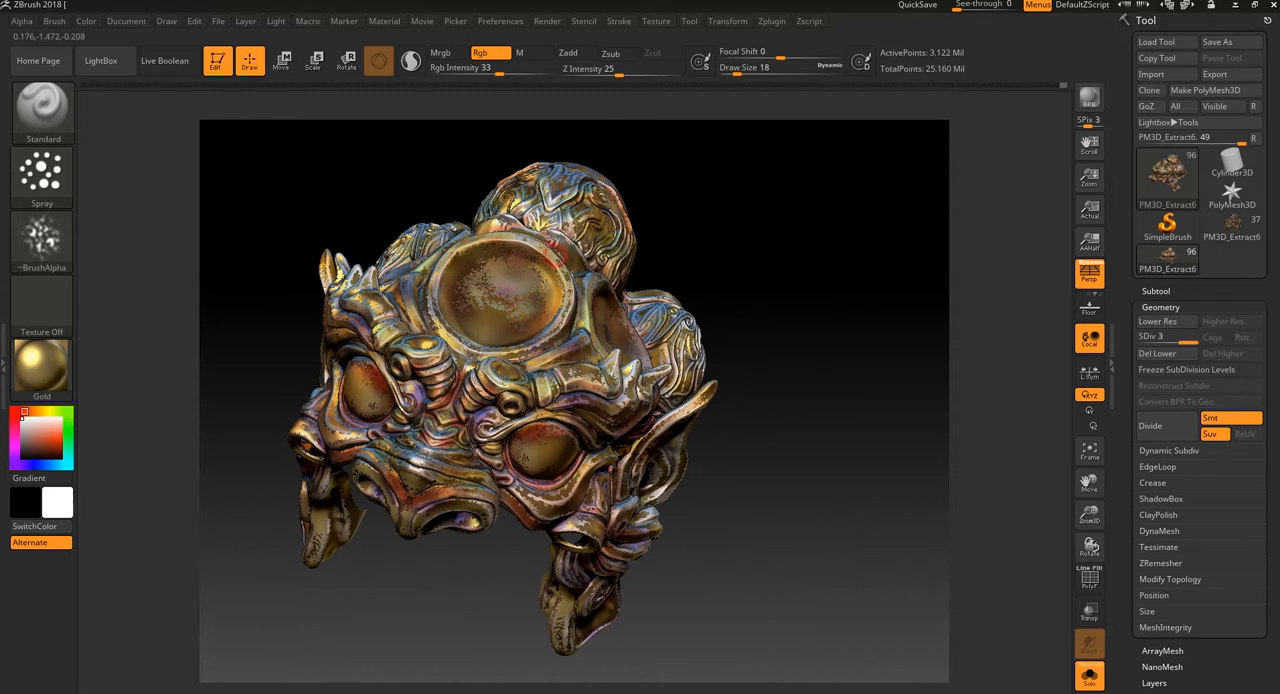
{"action": "left_click_drag", "start_coordinate": [749, 239], "coordinate": [685, 265]}
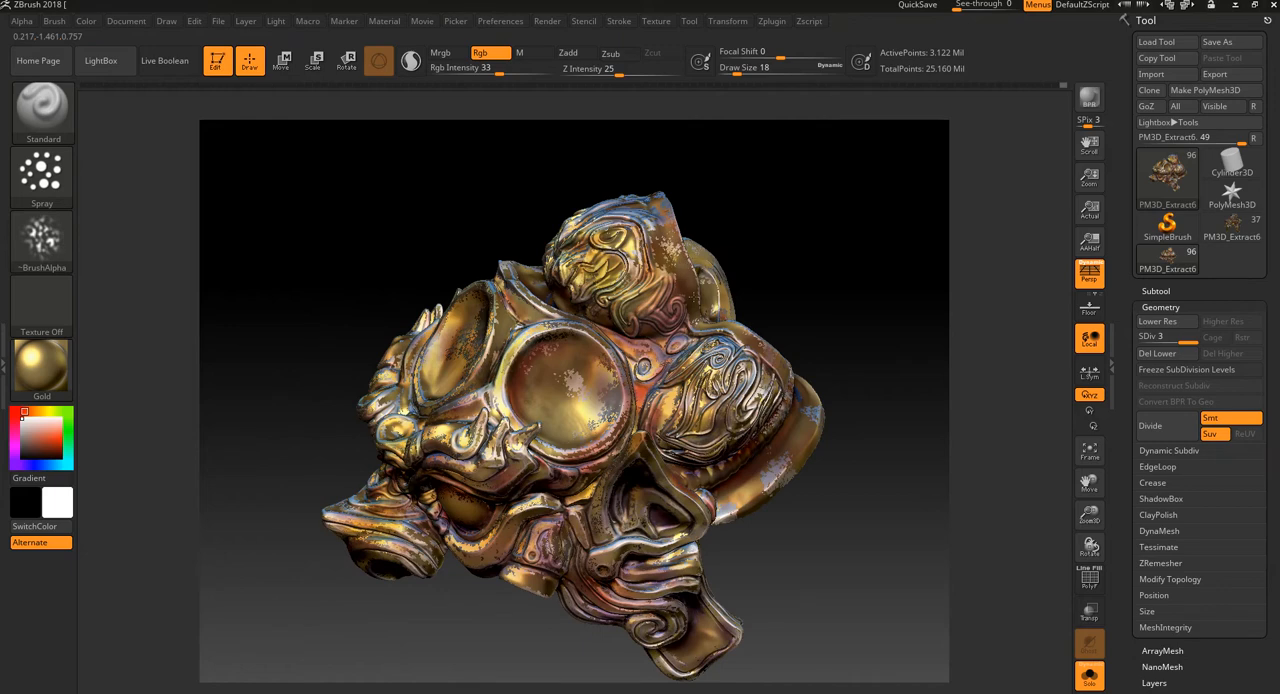
{"action": "left_click_drag", "start_coordinate": [811, 485], "coordinate": [808, 480]}
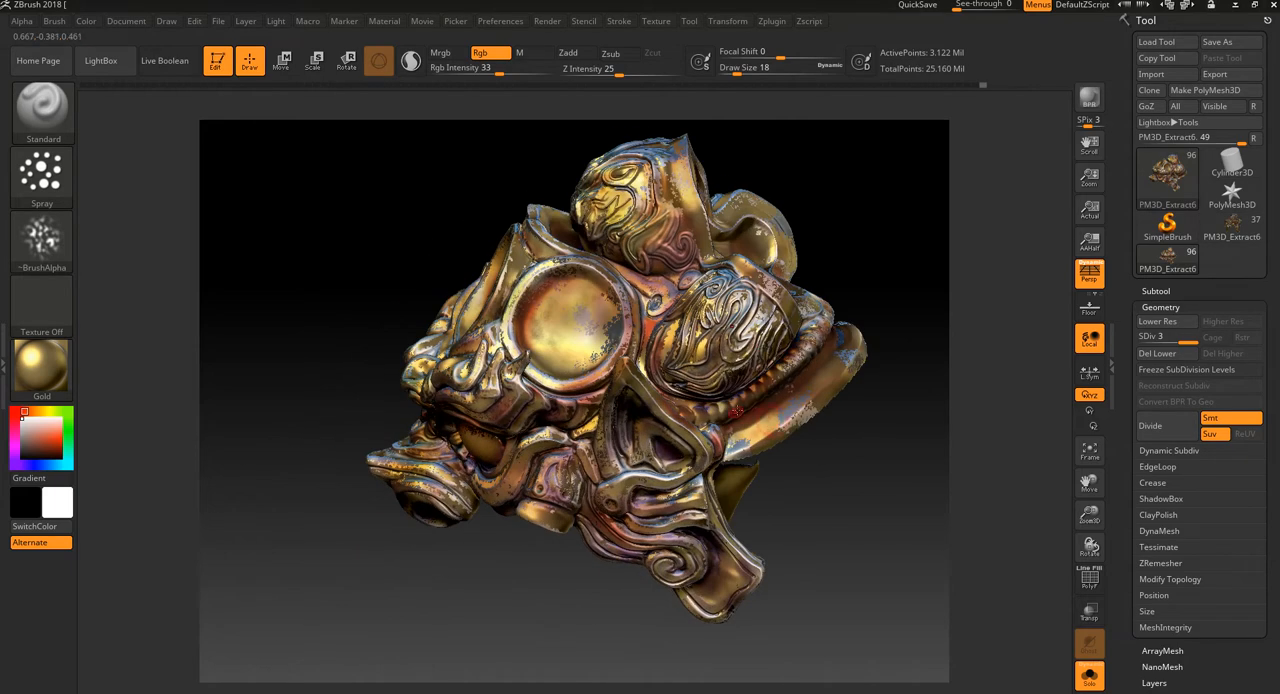
{"action": "mouse_move", "coordinate": [575, 608]}
{"action": "left_mouse_down"}
{"action": "mouse_move", "coordinate": [539, 606]}
{"action": "mouse_move", "coordinate": [598, 390]}
{"action": "left_mouse_up"}
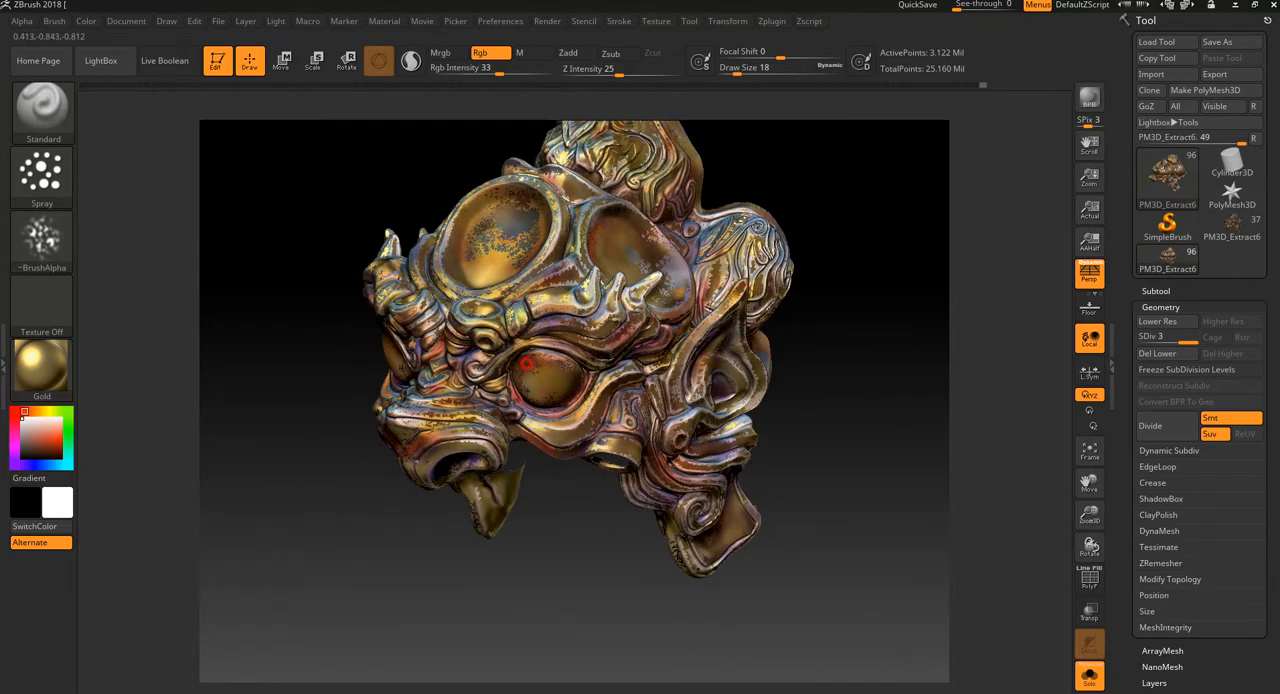
Step: Add colour-only spray touches around the eyes, snout, crown ornaments and brow horns from several angles
{"action": "left_click_drag", "start_coordinate": [560, 585], "coordinate": [600, 560]}
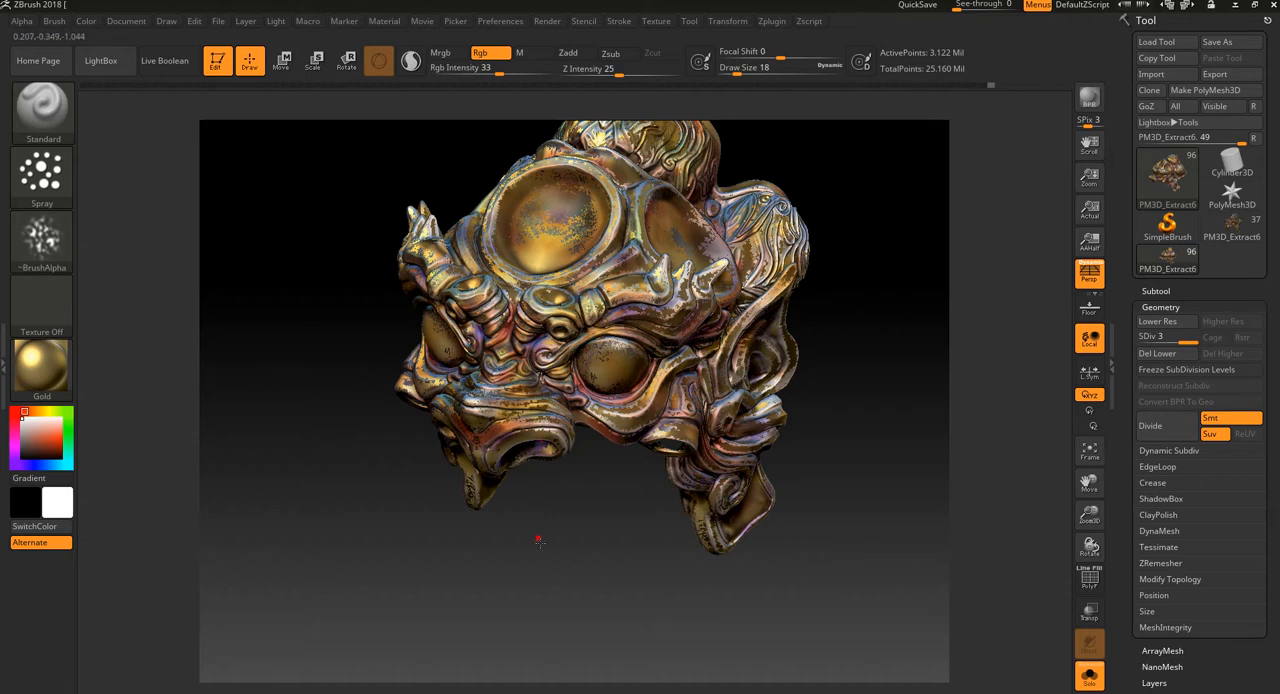
{"action": "left_click_drag", "start_coordinate": [538, 541], "coordinate": [548, 580]}
{"action": "left_click_drag", "start_coordinate": [858, 390], "coordinate": [878, 466]}
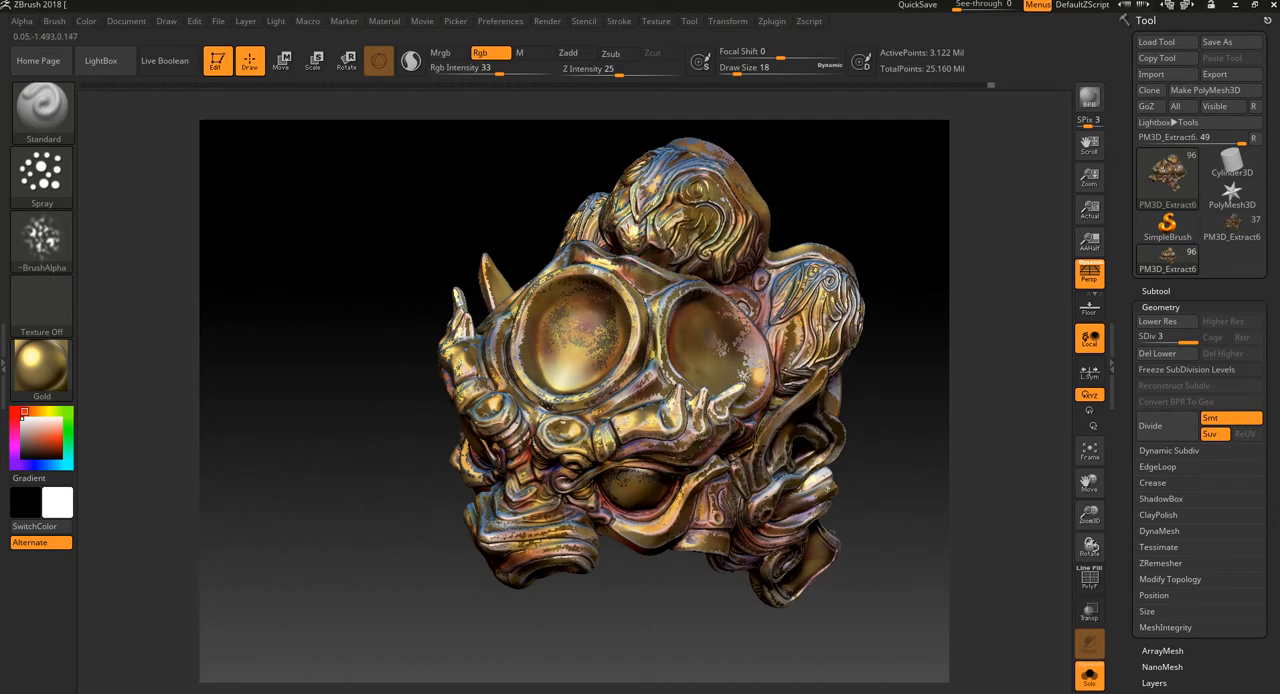
{"action": "mouse_move", "coordinate": [826, 189]}
{"action": "left_mouse_down"}
{"action": "mouse_move", "coordinate": [818, 229]}
{"action": "mouse_move", "coordinate": [706, 220]}
{"action": "left_mouse_up"}
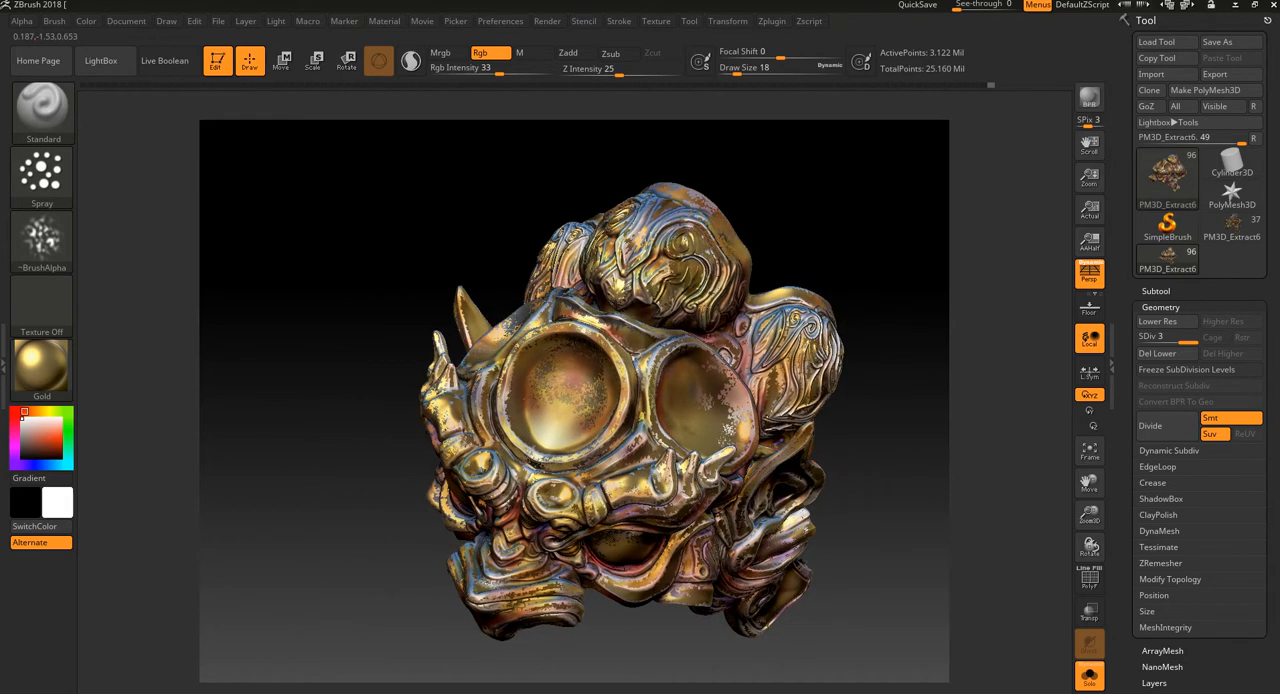
{"action": "mouse_move", "coordinate": [806, 245]}
{"action": "left_mouse_down"}
{"action": "mouse_move", "coordinate": [770, 320]}
{"action": "mouse_move", "coordinate": [845, 262]}
{"action": "left_mouse_up"}
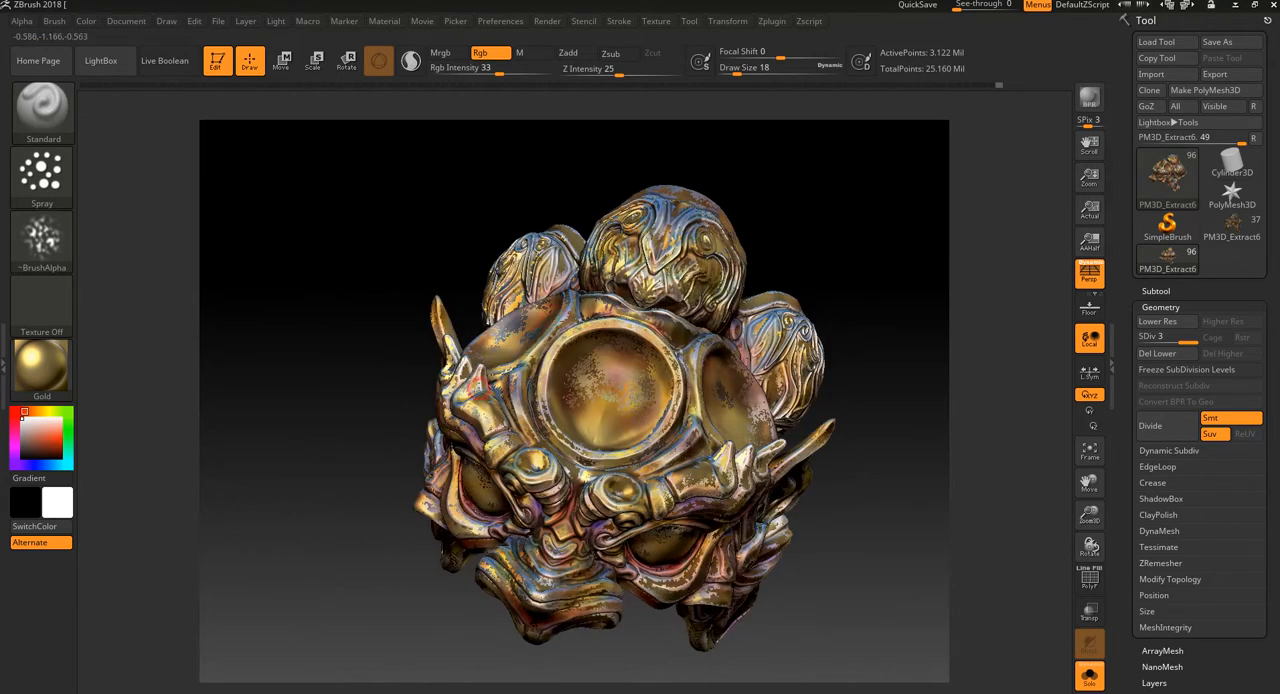
{"action": "left_click_drag", "start_coordinate": [414, 573], "coordinate": [418, 553]}
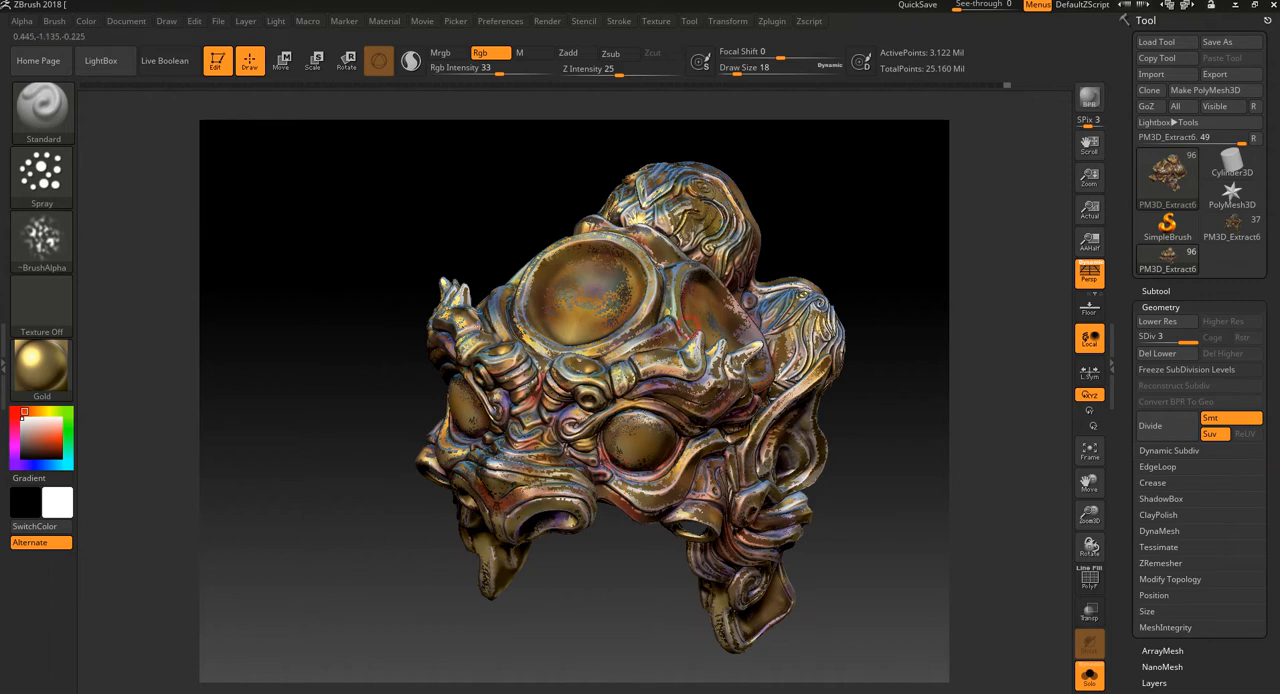
Step: Select the Droplet material, spray it with colour inside the forehead dish, undo those spots and dab the dish's upper rim
{"action": "left_click", "coordinate": [41, 365]}
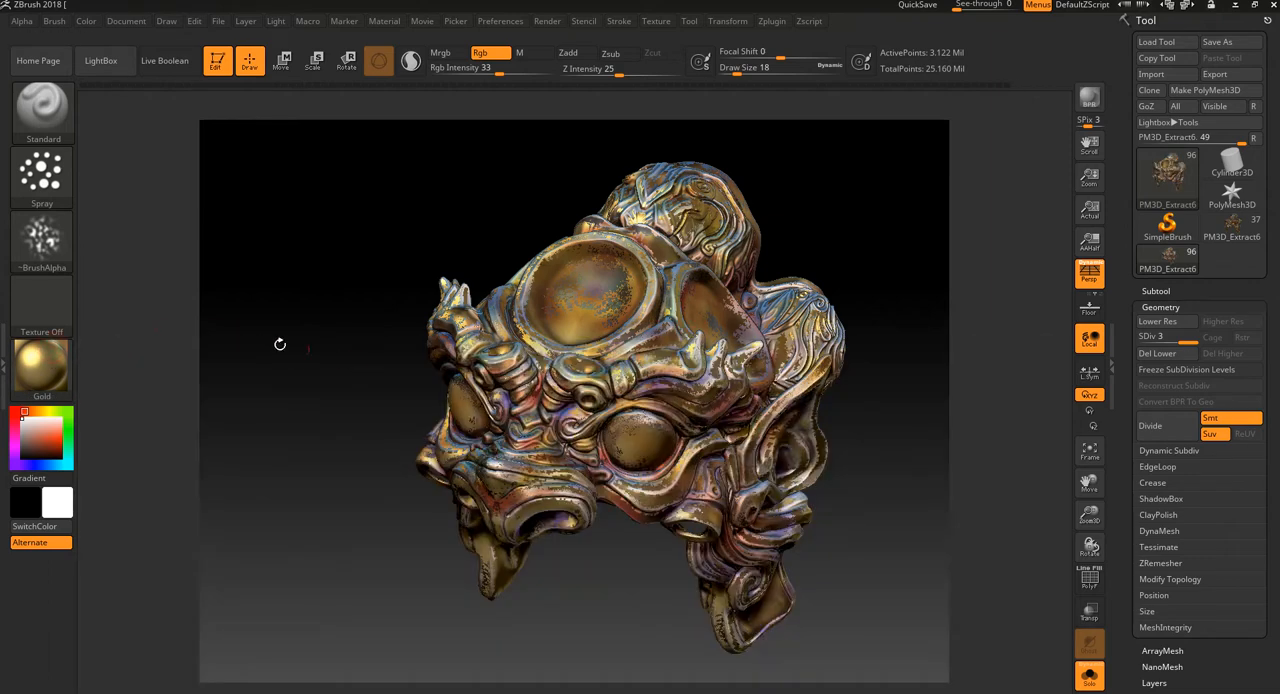
{"action": "left_click", "coordinate": [41, 365]}
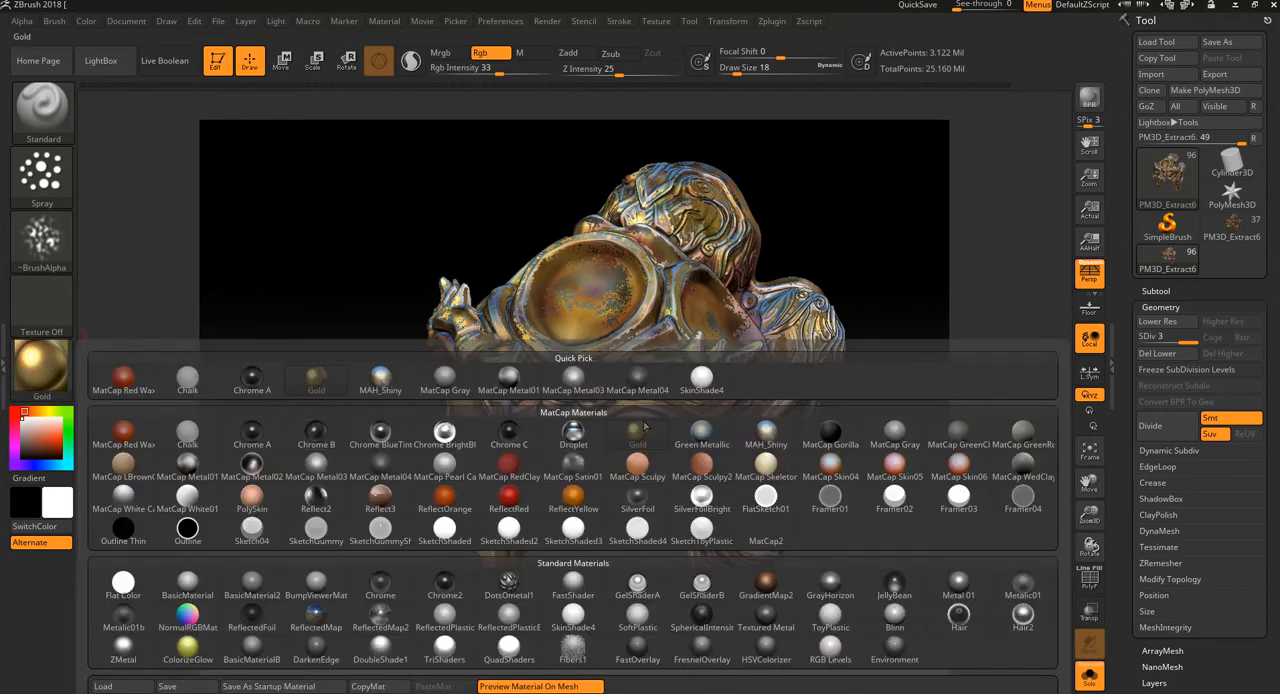
{"action": "left_click", "coordinate": [575, 432]}
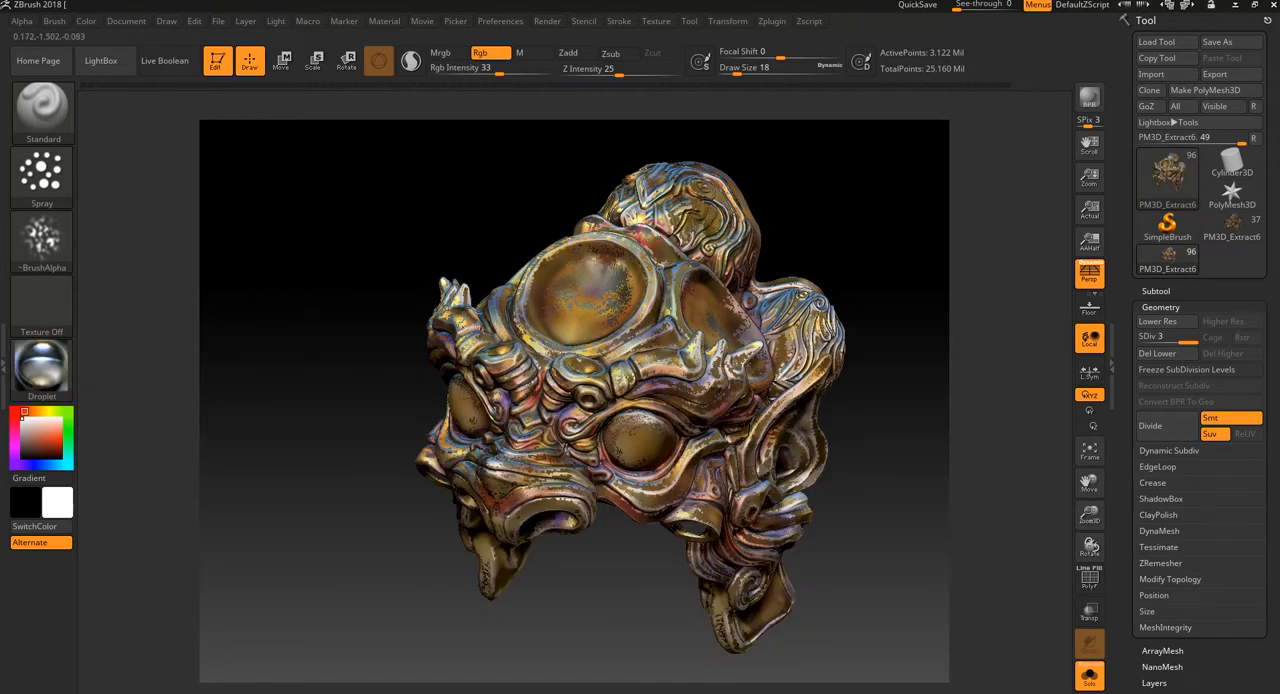
{"action": "left_click", "coordinate": [462, 55]}
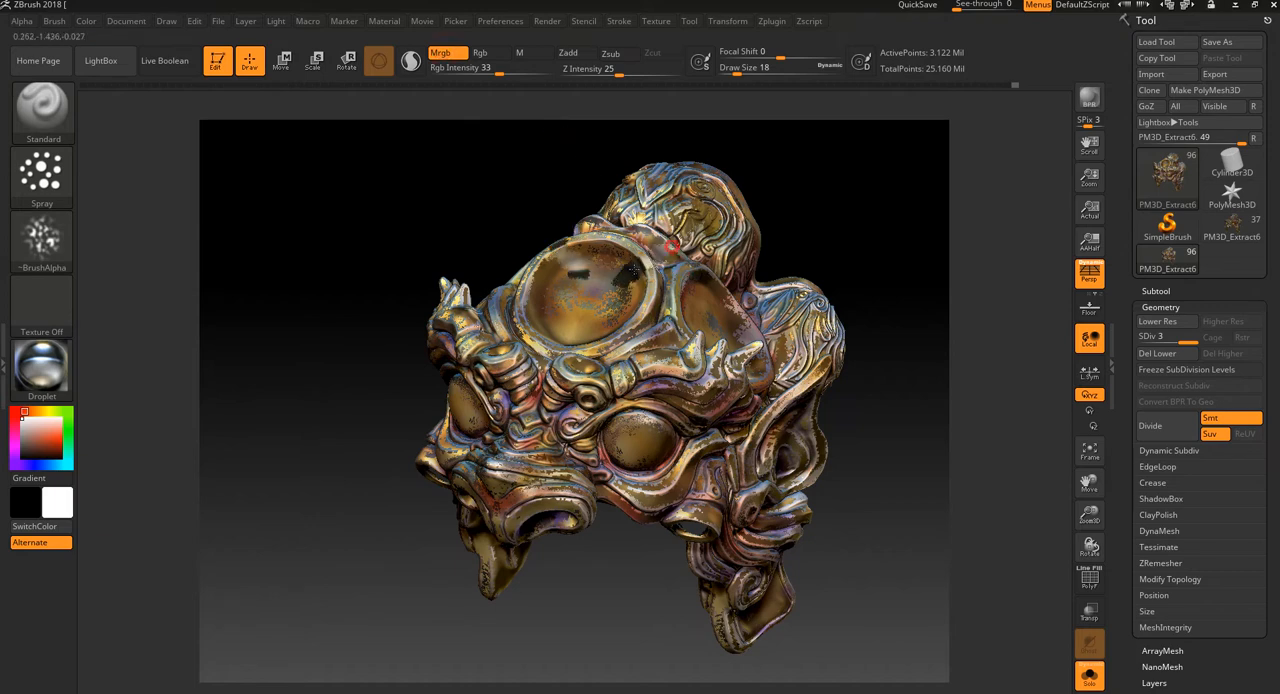
{"action": "key", "text": "shift"}
{"action": "key", "text": "shift"}
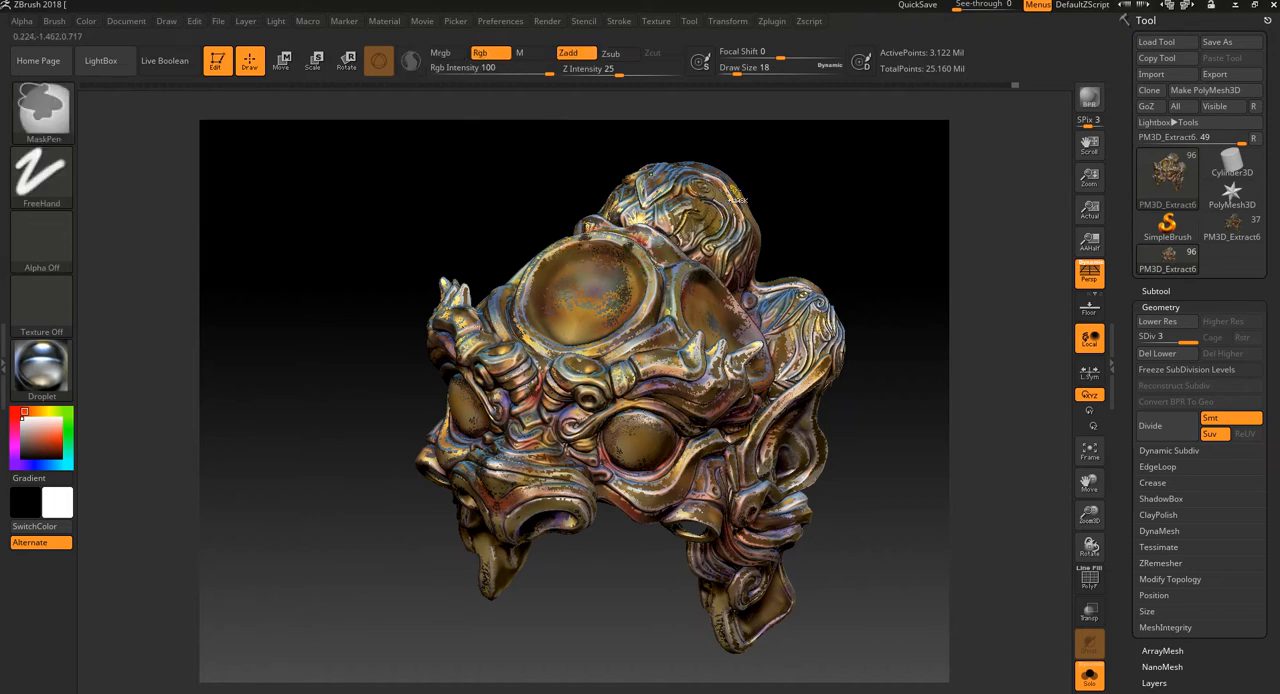
{"action": "left_click_drag", "start_coordinate": [776, 136], "coordinate": [779, 179]}
{"action": "key", "text": "shift"}
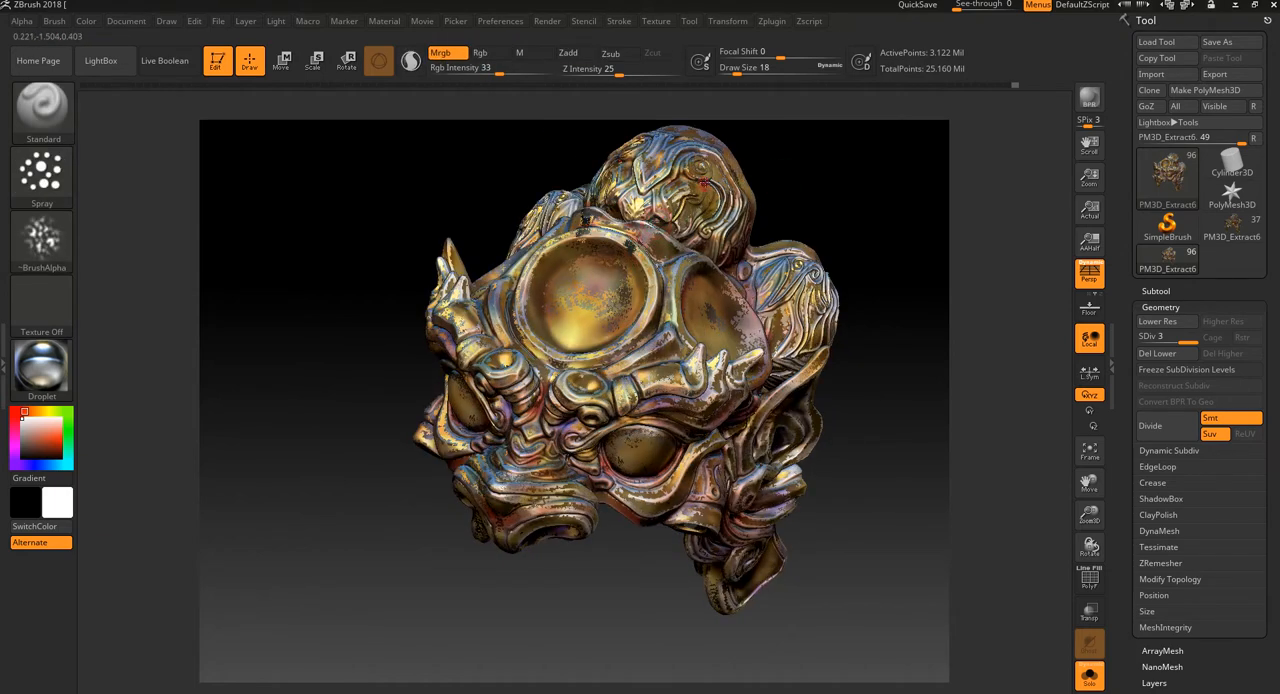
Step: Enlarge the draw size to 62 and spray Droplet with colour over the shell ornament and rear rim of the mask
{"action": "key", "text": "shift"}
{"action": "key", "text": "shift"}
{"action": "left_click_drag", "start_coordinate": [848, 213], "coordinate": [820, 214]}
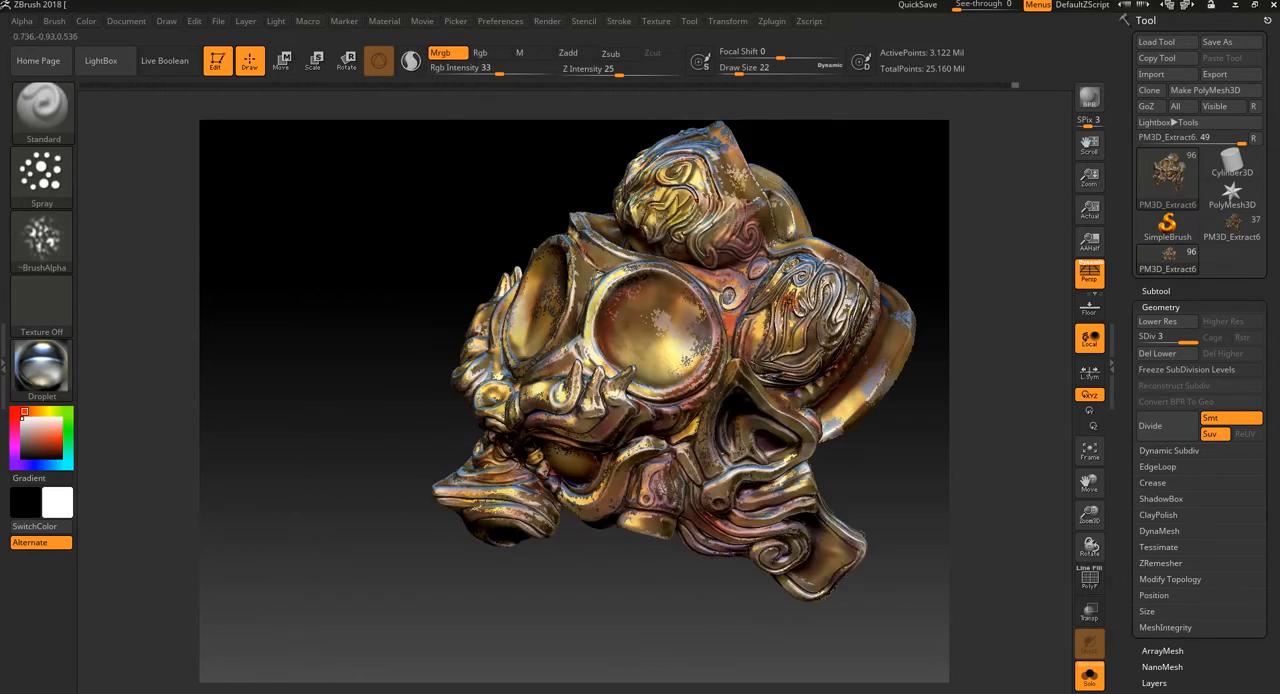
{"action": "mouse_move", "coordinate": [852, 272]}
{"action": "left_mouse_down"}
{"action": "mouse_move", "coordinate": [862, 262]}
{"action": "mouse_move", "coordinate": [870, 284]}
{"action": "left_mouse_up"}
{"action": "key", "text": "shift"}
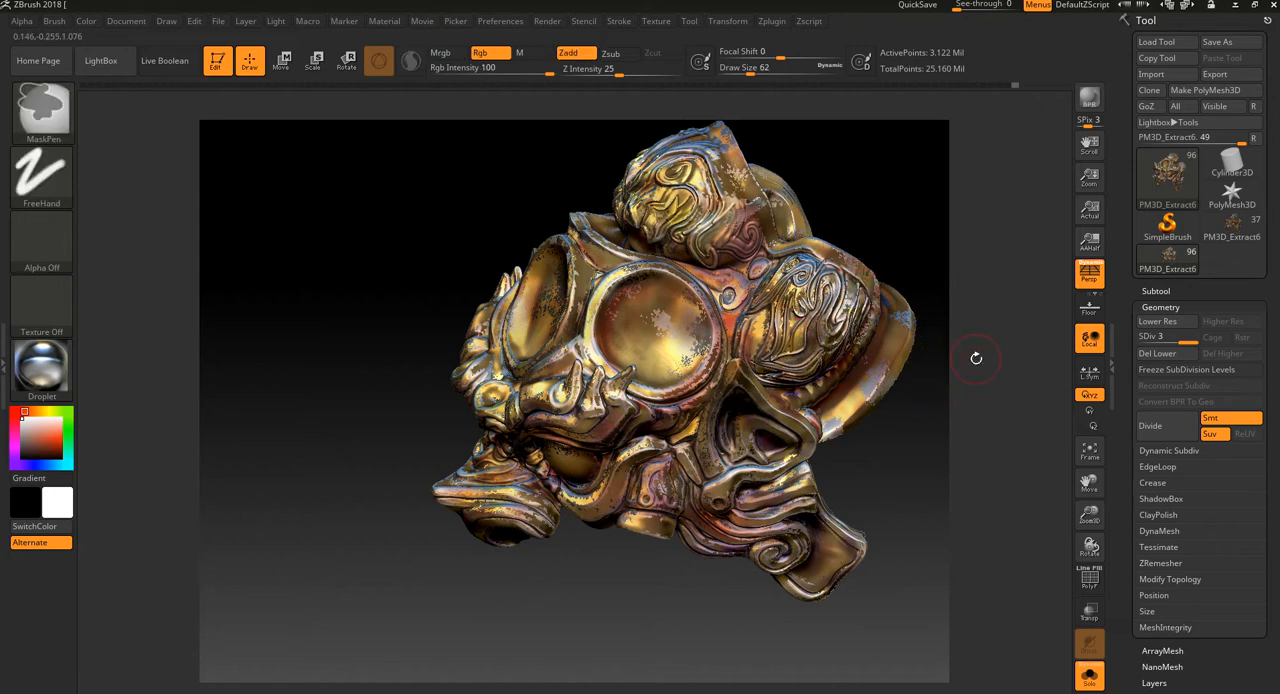
{"action": "mouse_move", "coordinate": [975, 358]}
{"action": "left_mouse_down"}
{"action": "mouse_move", "coordinate": [950, 352]}
{"action": "mouse_move", "coordinate": [916, 375]}
{"action": "left_mouse_up"}
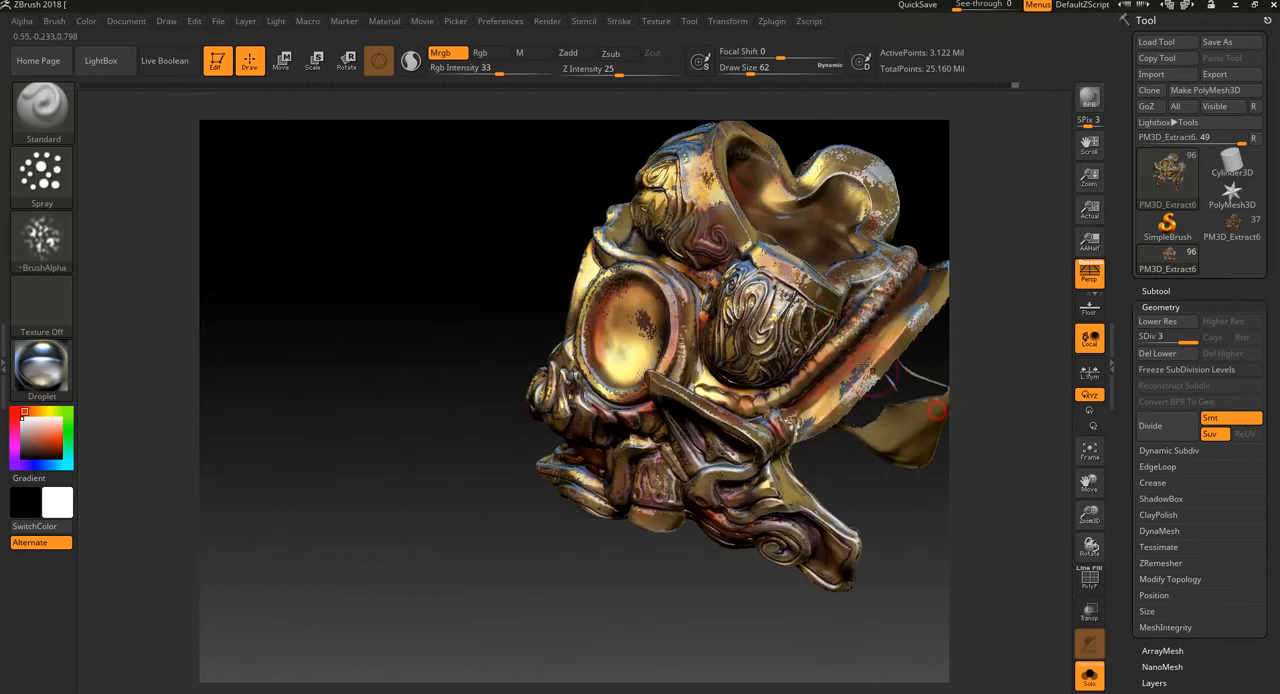
Step: Reduce the draw size to 9 and spray fine Droplet touches on the curls at the inner eye corners
{"action": "key", "text": "ctrl"}
{"action": "left_click_drag", "start_coordinate": [583, 584], "coordinate": [551, 437]}
{"action": "left_click_drag", "start_coordinate": [424, 582], "coordinate": [480, 604]}
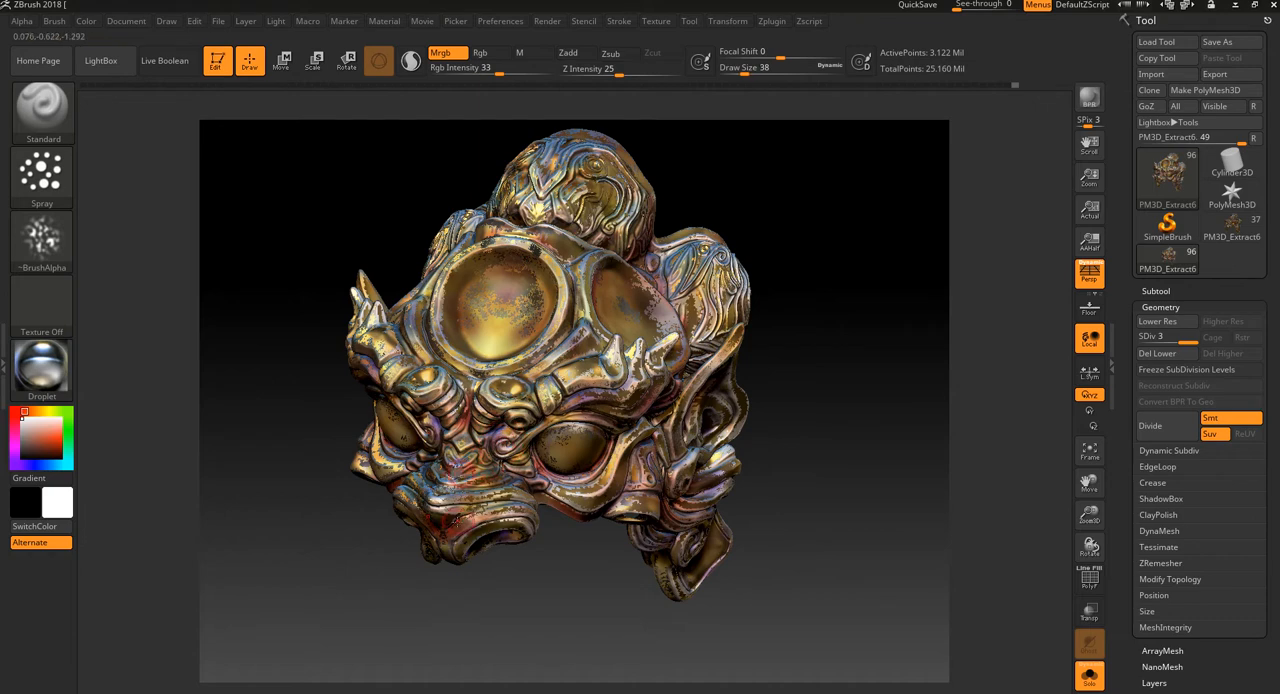
{"action": "key", "text": "bracketleft"}
{"action": "key", "text": "bracketleft"}
{"action": "key", "text": "bracketleft"}
{"action": "left_click_drag", "start_coordinate": [520, 593], "coordinate": [522, 594]}
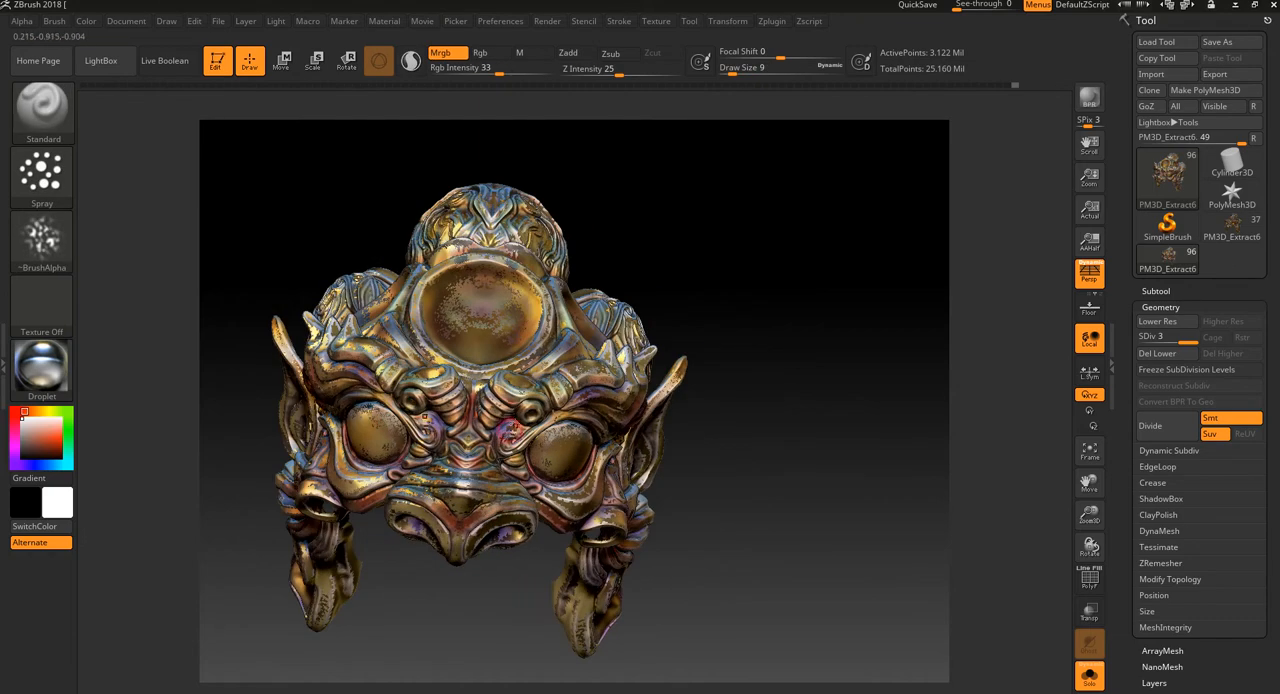
{"action": "left_click_drag", "start_coordinate": [760, 300], "coordinate": [752, 308]}
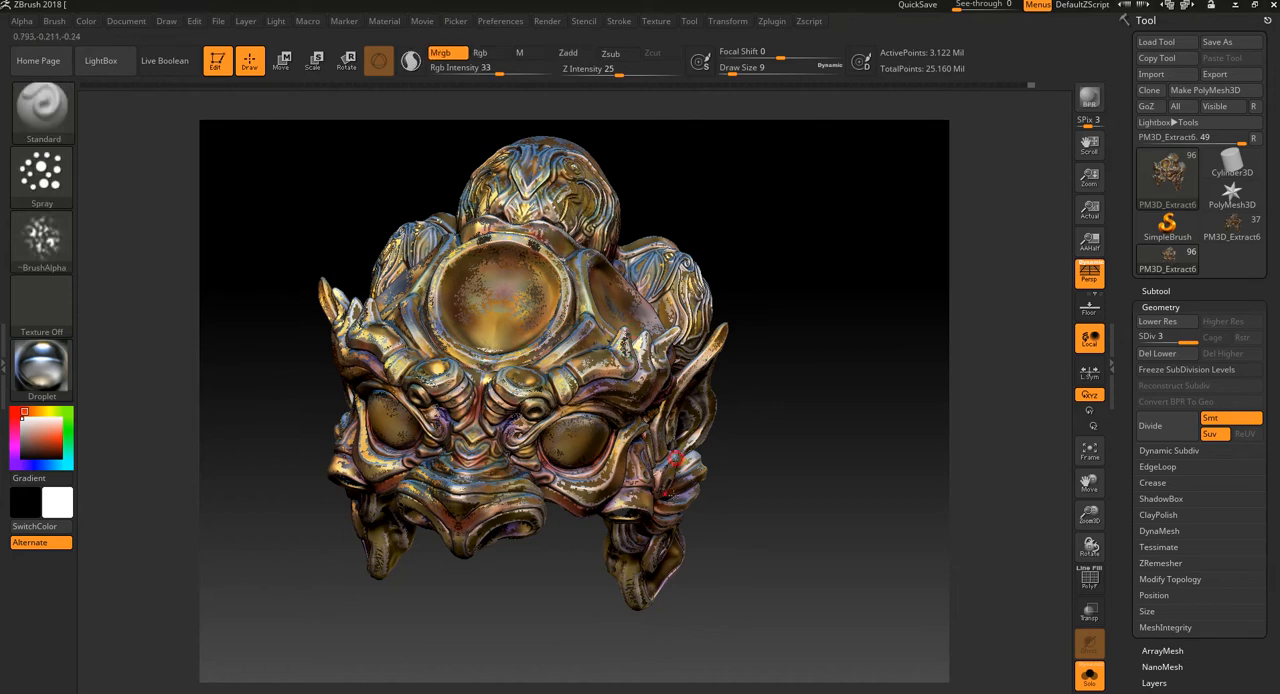
Step: Spray small Droplet touches with colour along the cheek folds, ear tip and brow horns of the mask
{"action": "left_click_drag", "start_coordinate": [748, 494], "coordinate": [756, 472]}
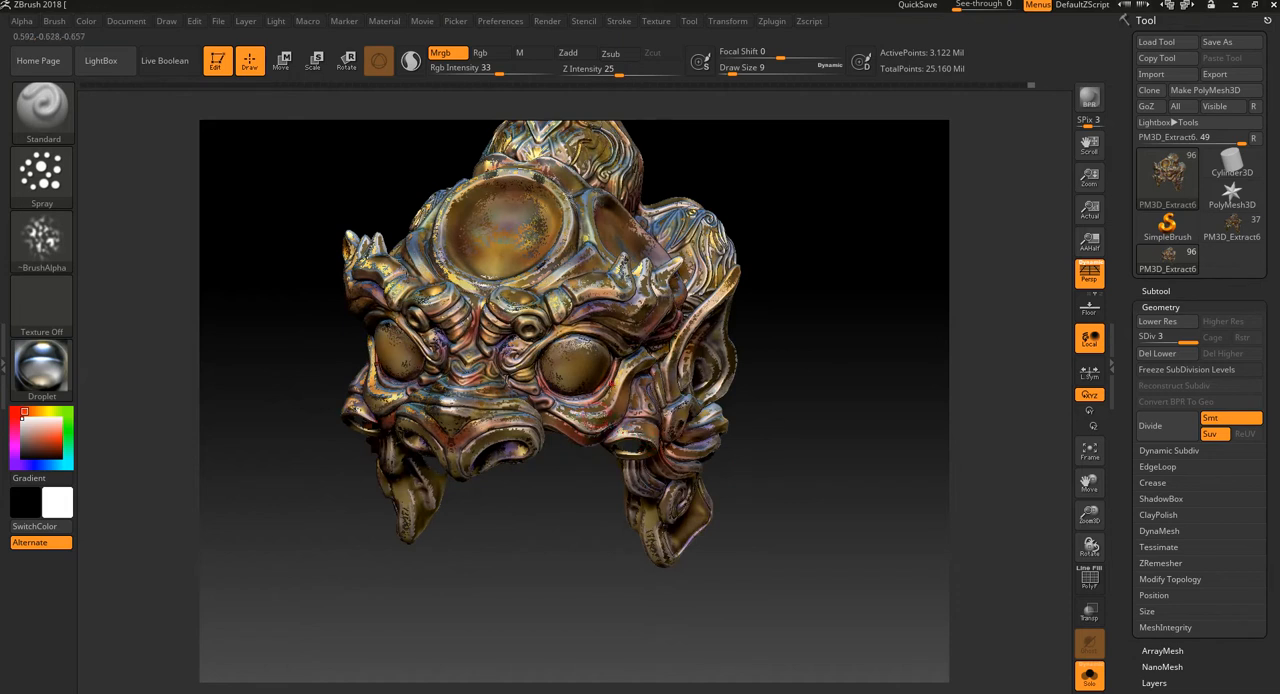
{"action": "left_click_drag", "start_coordinate": [547, 521], "coordinate": [553, 473]}
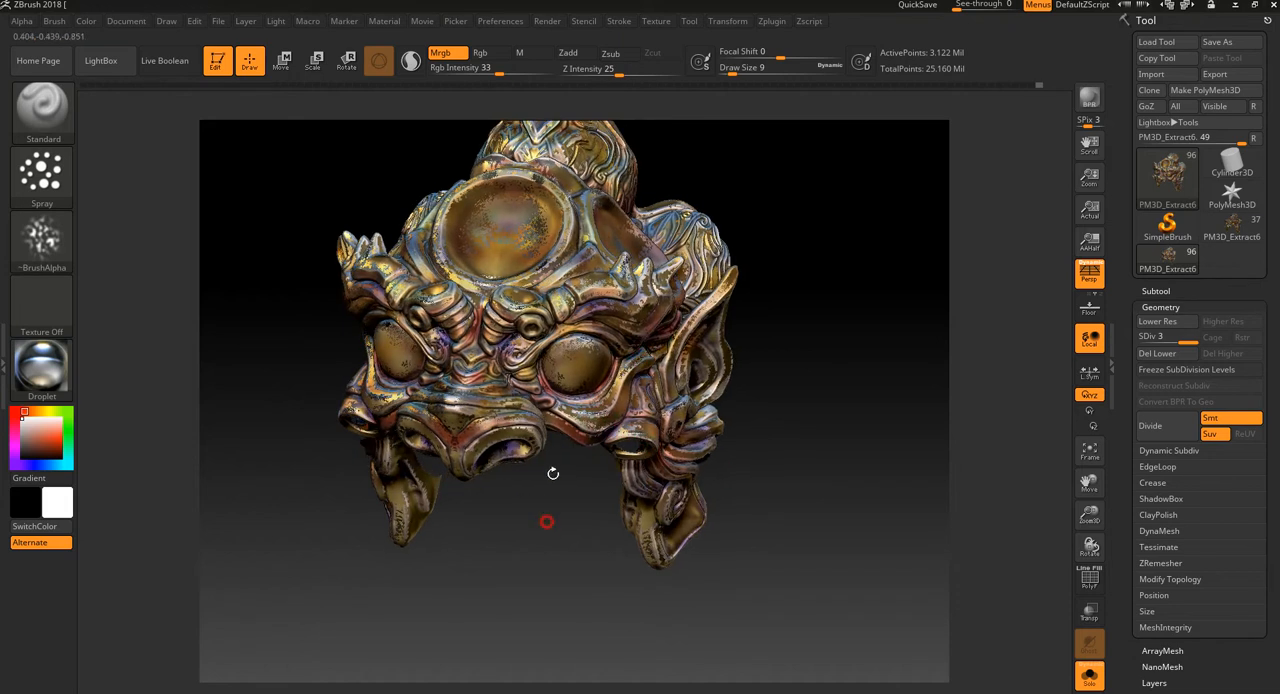
{"action": "left_click_drag", "start_coordinate": [500, 550], "coordinate": [860, 471]}
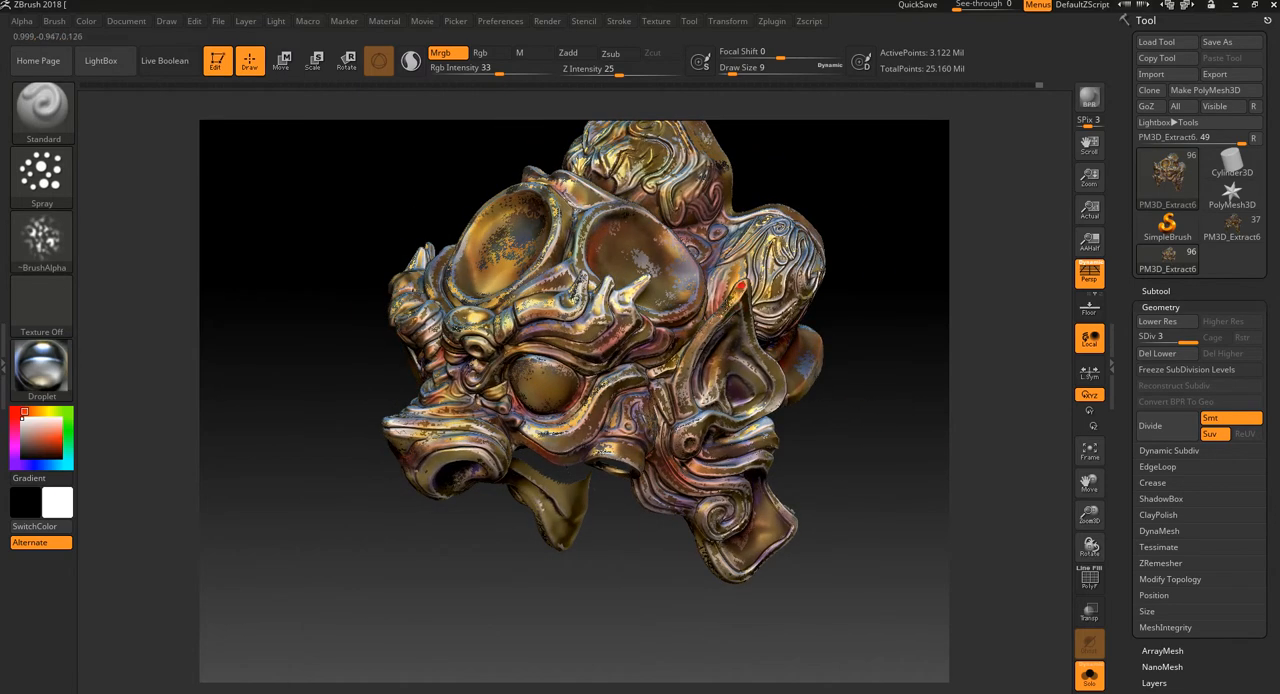
{"action": "left_click_drag", "start_coordinate": [577, 553], "coordinate": [629, 578]}
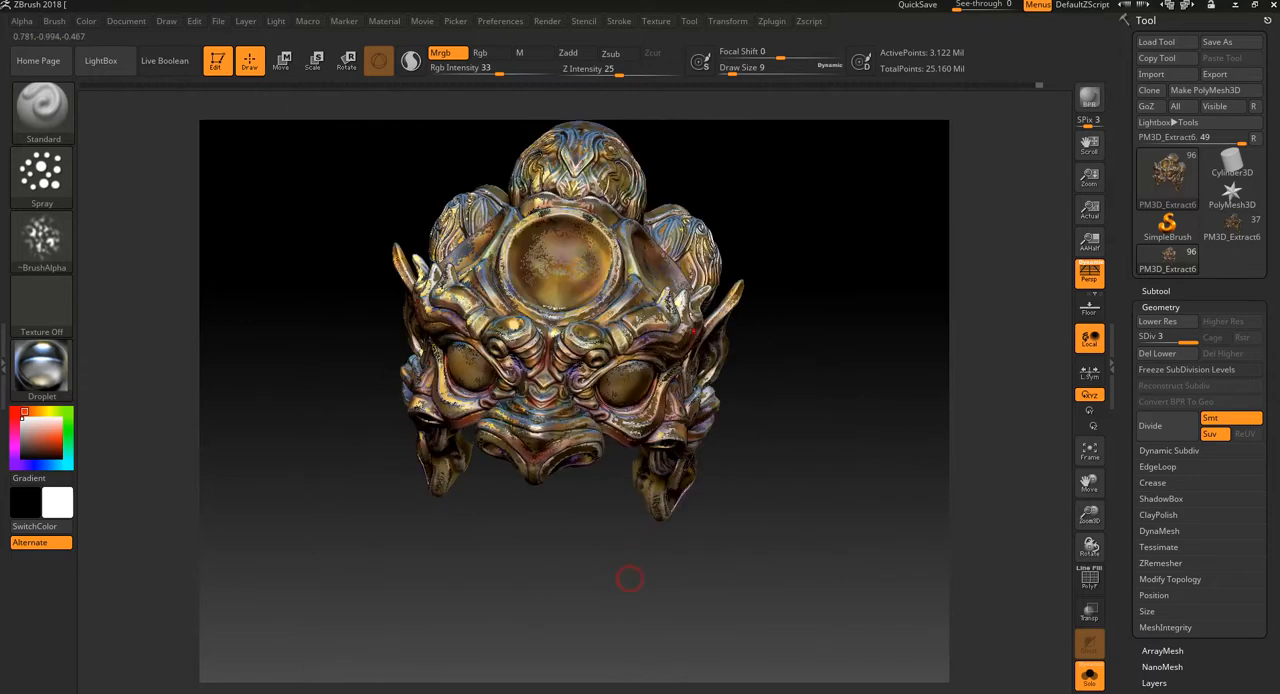
{"action": "left_click_drag", "start_coordinate": [811, 403], "coordinate": [860, 400]}
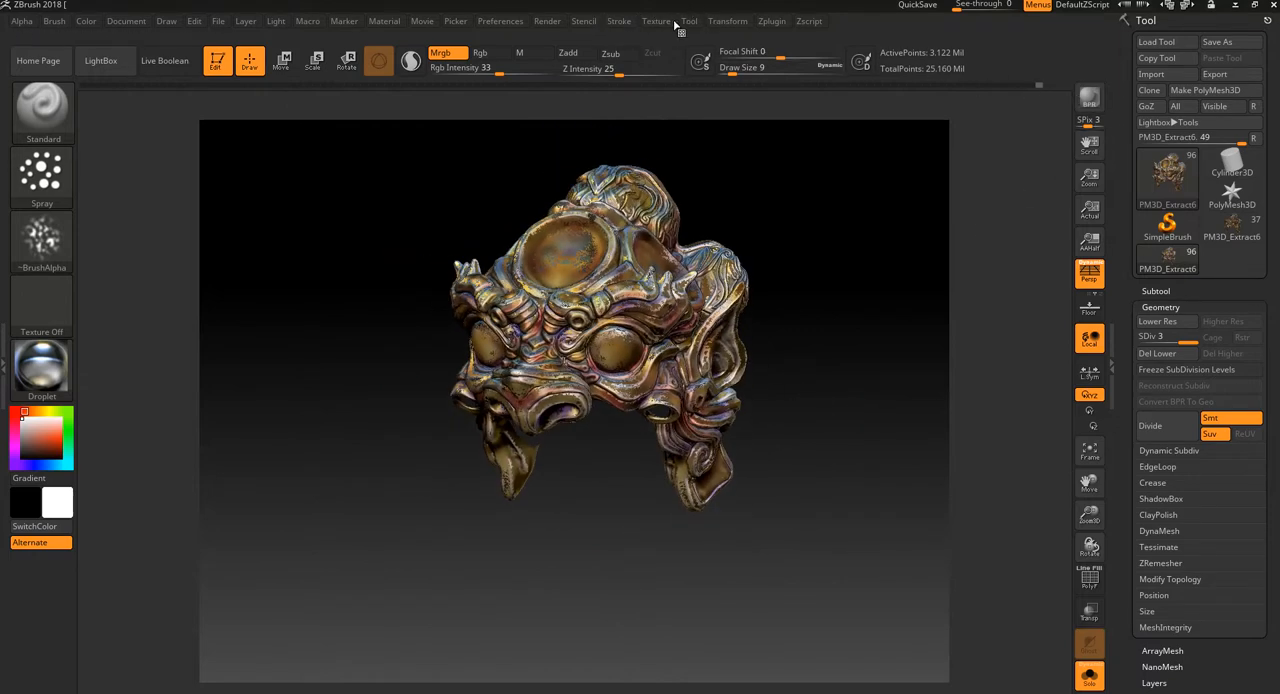
Step: Frame the mask in three-quarter view, render it with the Best renderer and BPR, and turn it to inspect the finish
{"action": "left_click_drag", "start_coordinate": [751, 143], "coordinate": [751, 215]}
{"action": "left_click", "coordinate": [547, 21]}
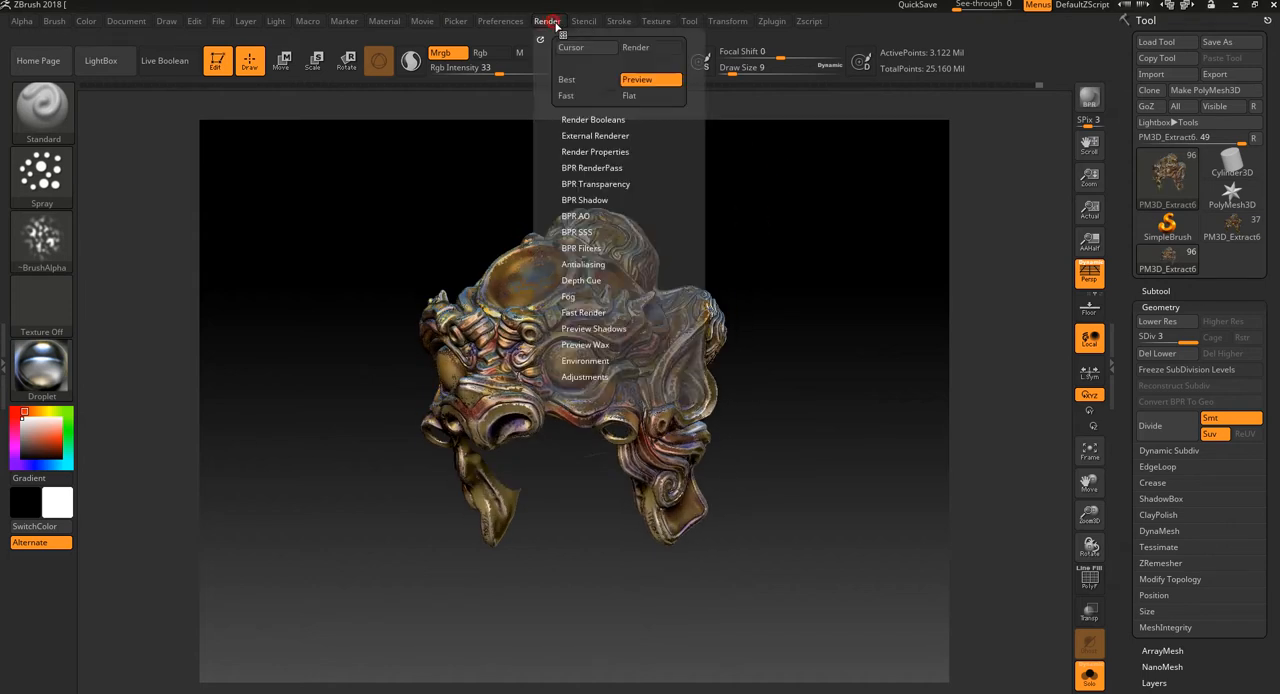
{"action": "left_click", "coordinate": [581, 83]}
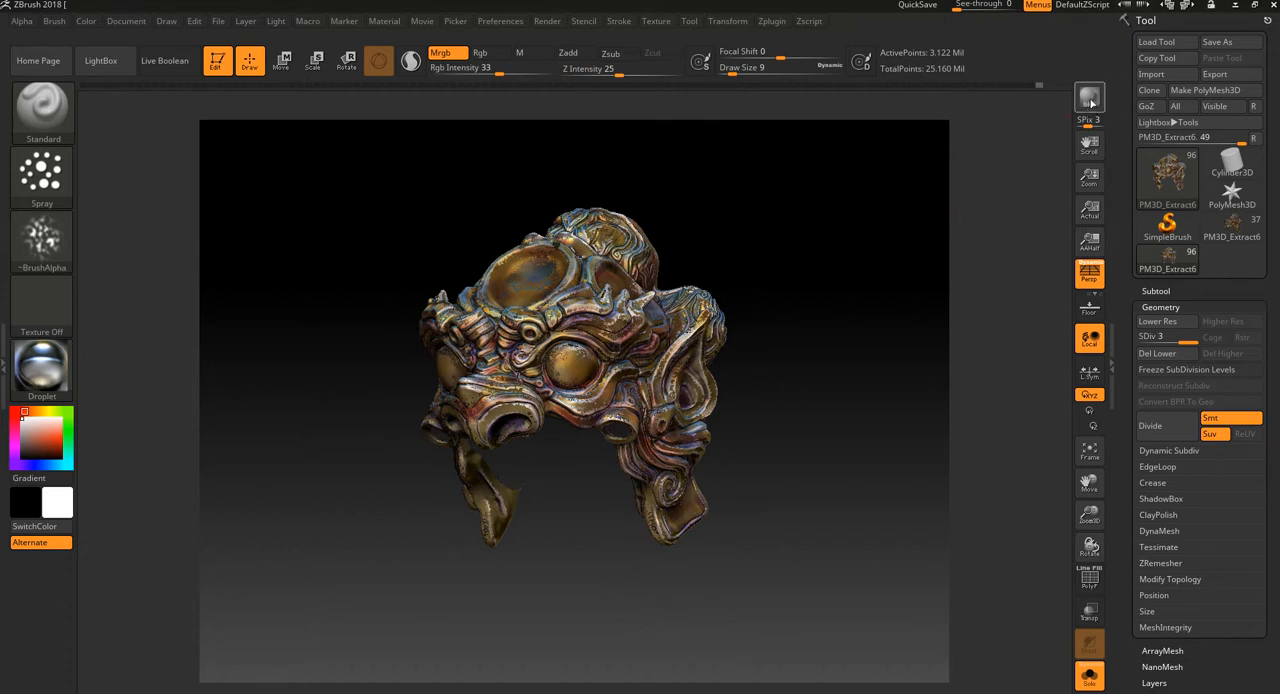
{"action": "left_click", "coordinate": [1089, 97]}
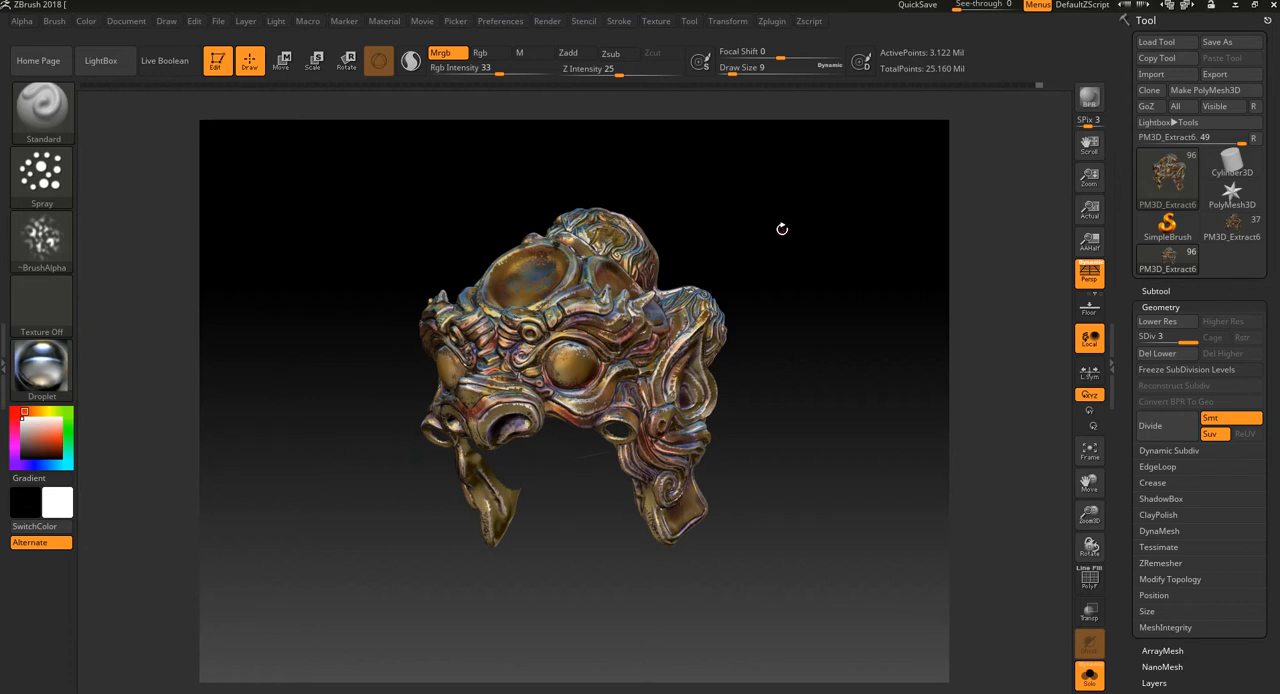
{"action": "left_click_drag", "start_coordinate": [819, 238], "coordinate": [826, 363]}
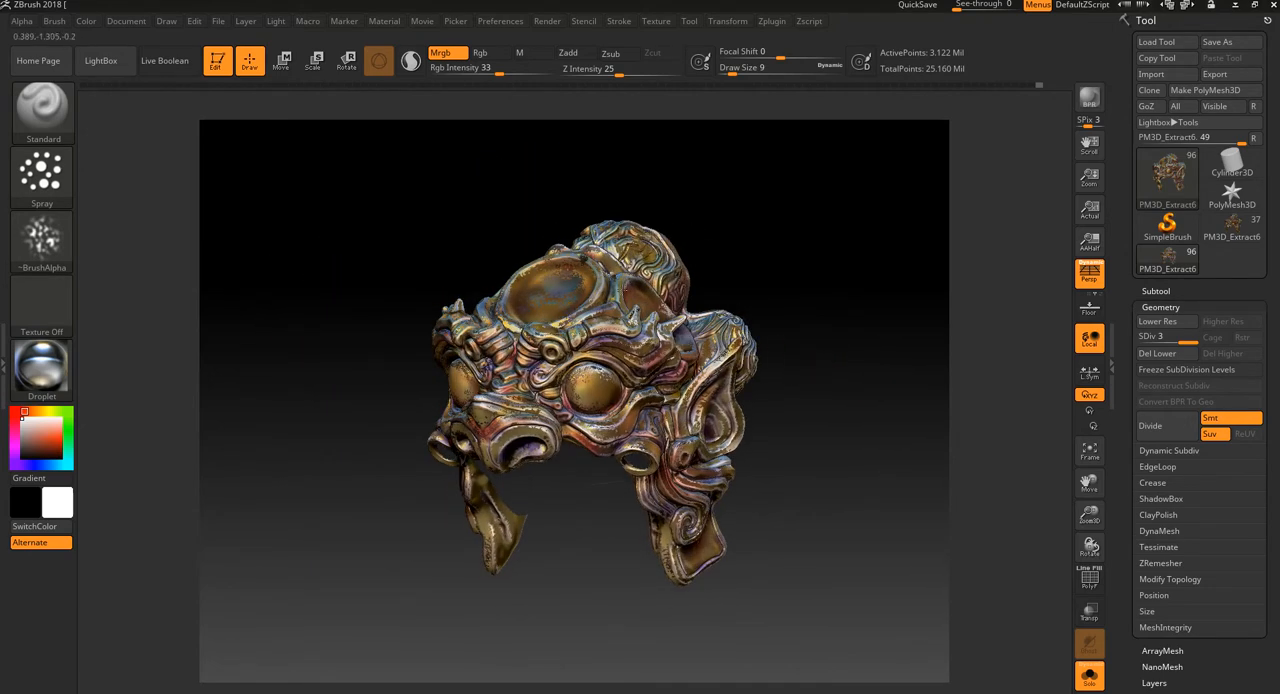